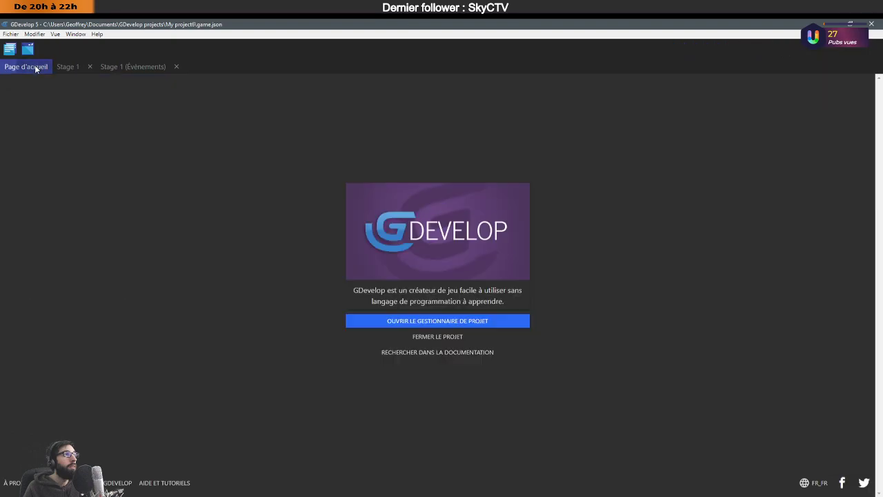
Open the Stage 1 scene for editing from the project manager.
{"action": "left_click", "coordinate": [10, 48]}
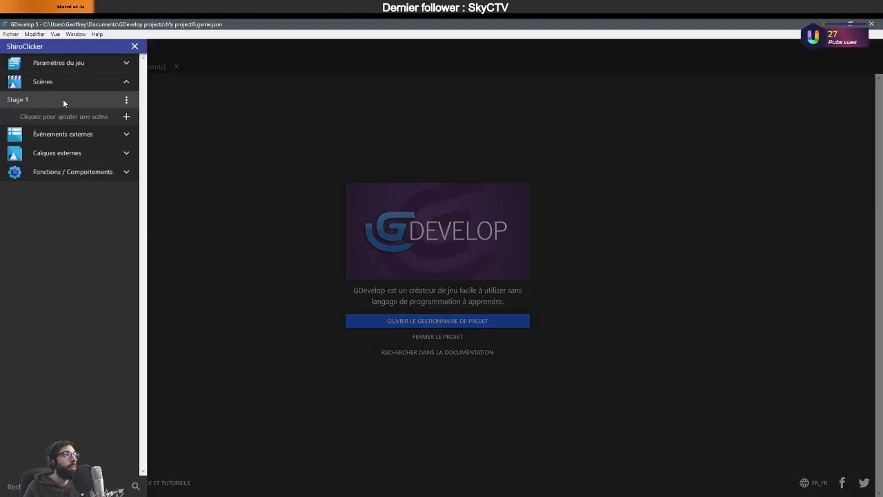
{"action": "left_click", "coordinate": [127, 100]}
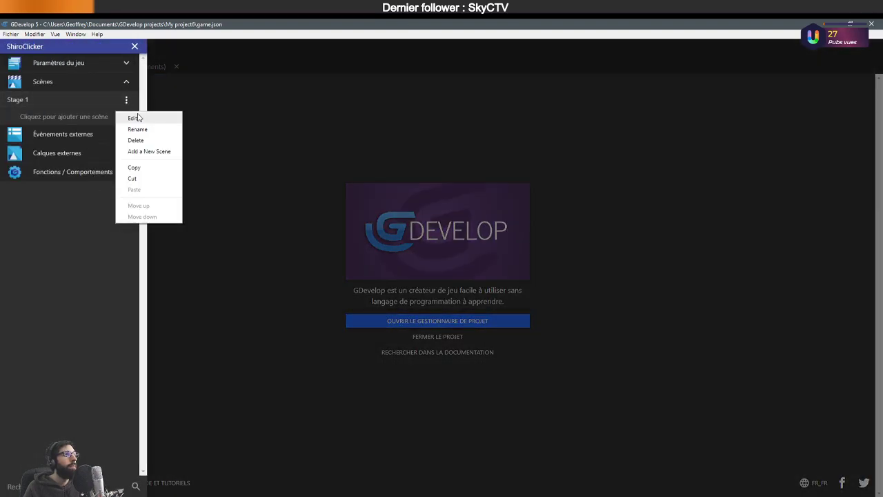
{"action": "left_click", "coordinate": [133, 118]}
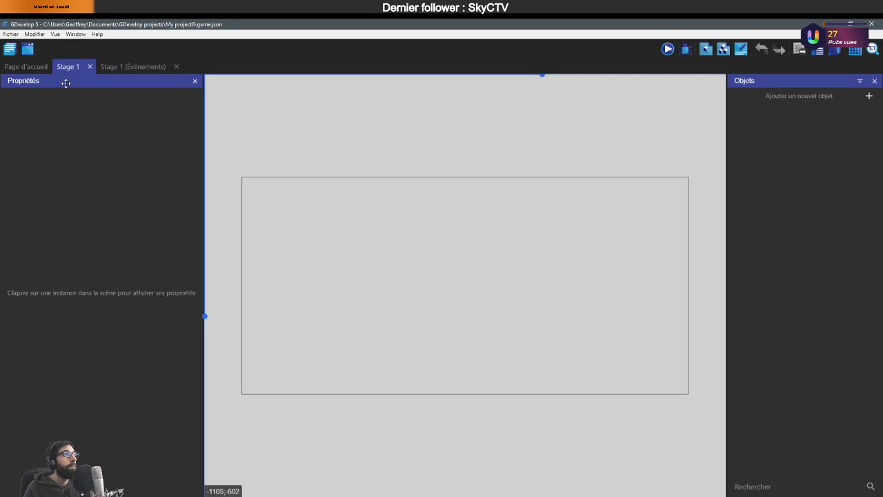
Set the game resolution in the project properties to 1440 wide by 2960 high and apply it.
{"action": "left_click", "coordinate": [28, 66]}
{"action": "left_click", "coordinate": [10, 49]}
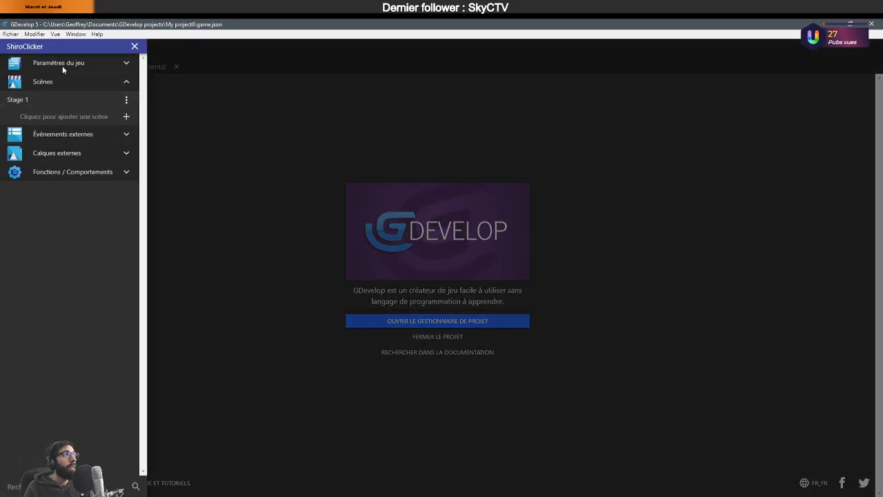
{"action": "left_click", "coordinate": [62, 63]}
{"action": "left_click", "coordinate": [76, 81]}
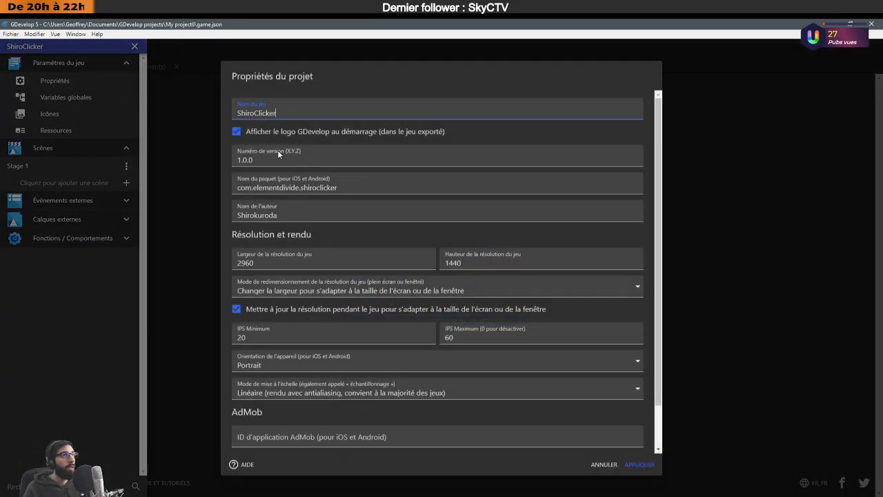
{"action": "double_click", "coordinate": [293, 266]}
{"action": "key", "text": "ctrl+c"}
{"action": "key", "text": "BackSpace"}
{"action": "left_click", "coordinate": [468, 262]}
{"action": "key", "text": "ctrl+a"}
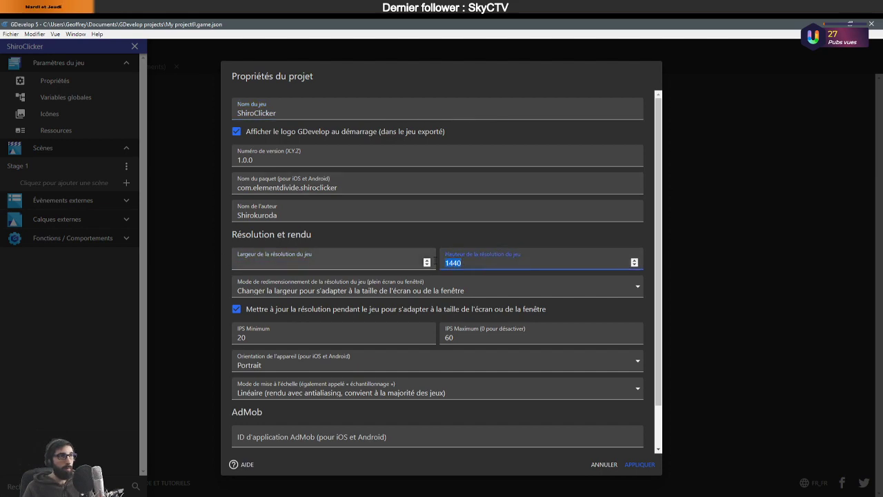
{"action": "key", "text": "ctrl+v"}
{"action": "left_click", "coordinate": [371, 261]}
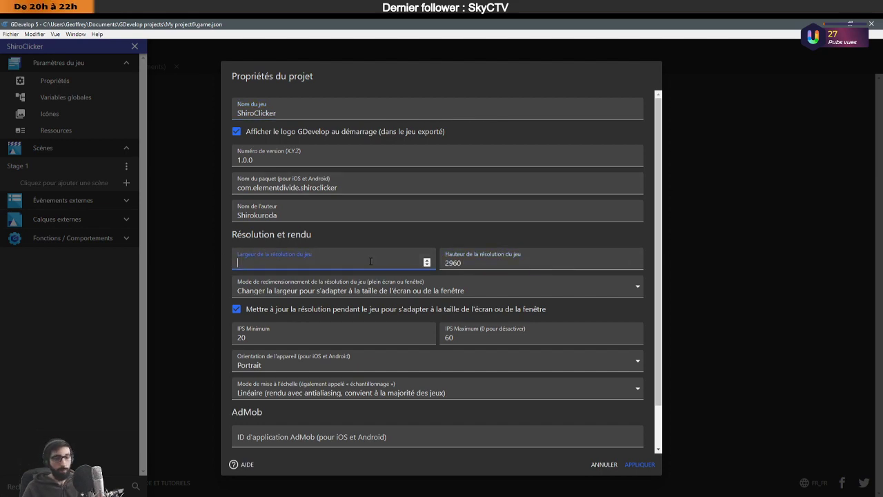
{"action": "type", "text": "1440"}
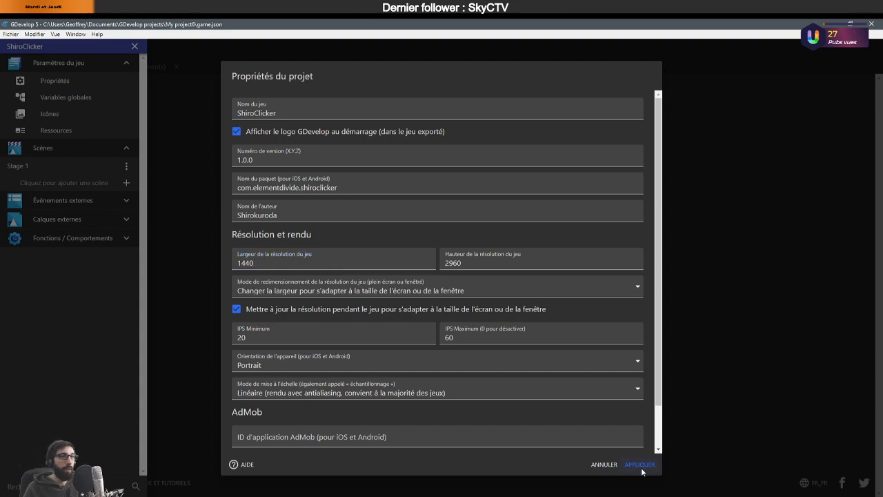
{"action": "left_click", "coordinate": [639, 464]}
Reopen the Stage 1 scene to examine its portrait frame and the object types that can be added.
{"action": "left_click", "coordinate": [48, 166]}
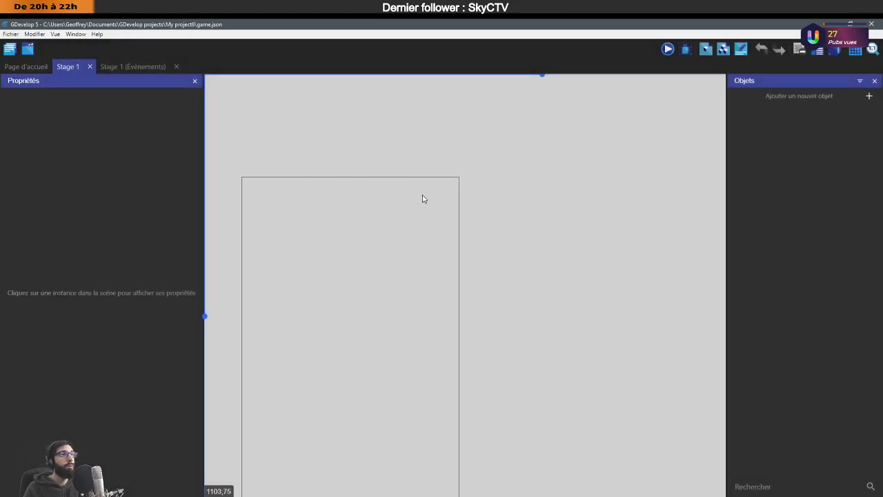
{"action": "scroll", "coordinate": [476, 212], "scroll_direction": "down", "scroll_amount": 4}
{"action": "scroll", "coordinate": [467, 238], "scroll_direction": "up", "scroll_amount": 3}
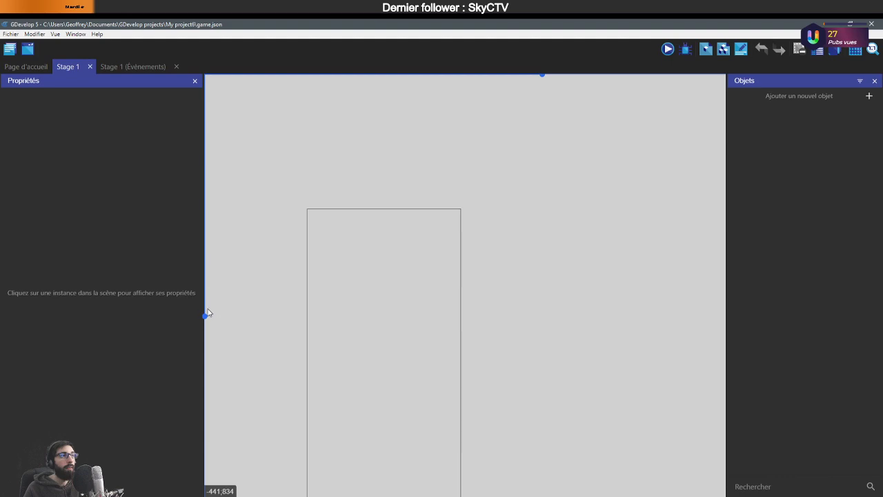
{"action": "scroll", "coordinate": [207, 338], "scroll_direction": "down", "scroll_amount": 3}
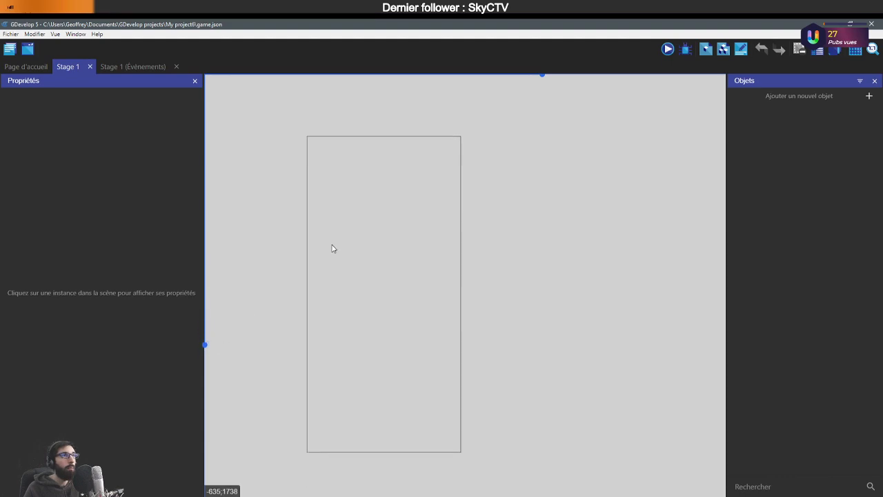
{"action": "left_click_drag", "start_coordinate": [540, 79], "coordinate": [508, 81]}
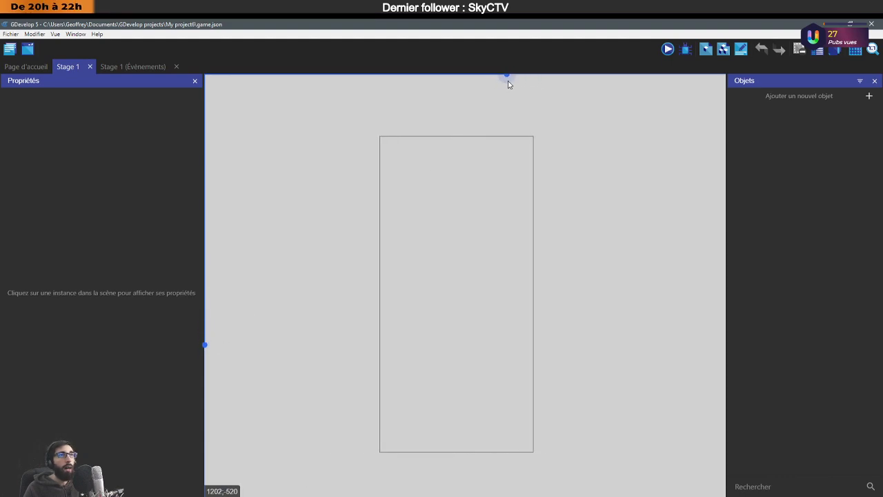
{"action": "scroll", "coordinate": [506, 183], "scroll_direction": "up", "scroll_amount": 1, "text": "ctrl"}
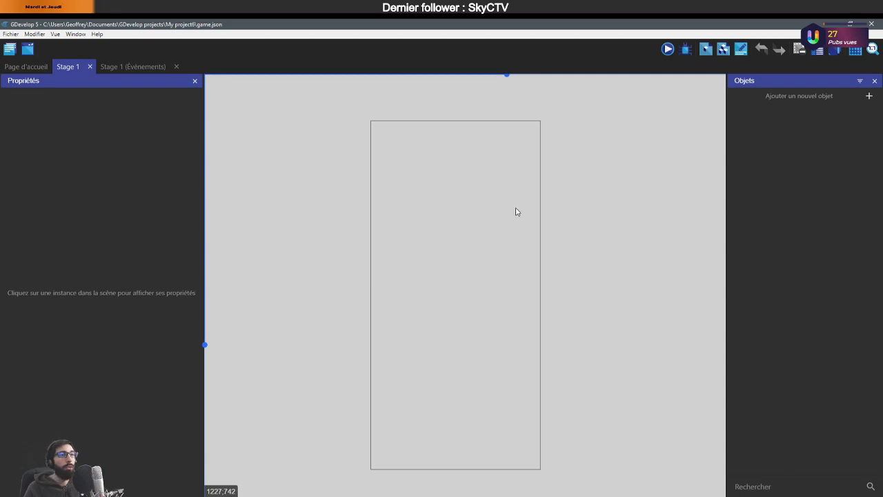
{"action": "left_click_drag", "start_coordinate": [205, 344], "coordinate": [205, 345]}
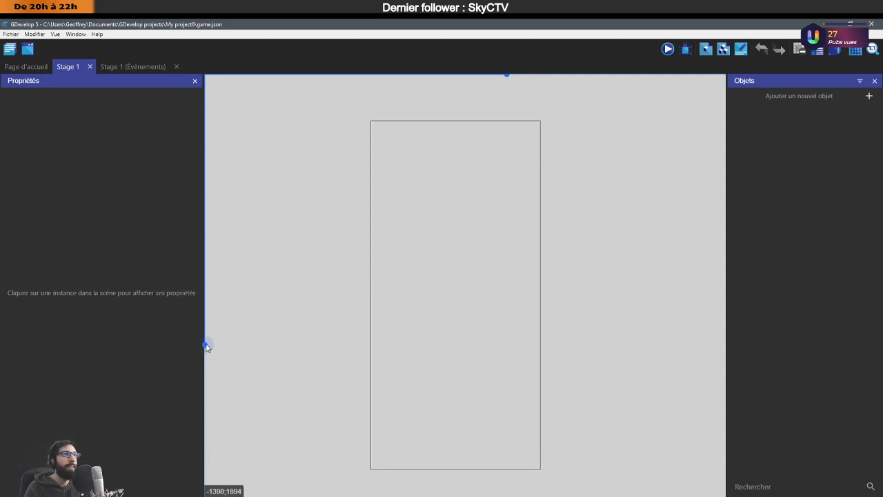
{"action": "left_click", "coordinate": [820, 97]}
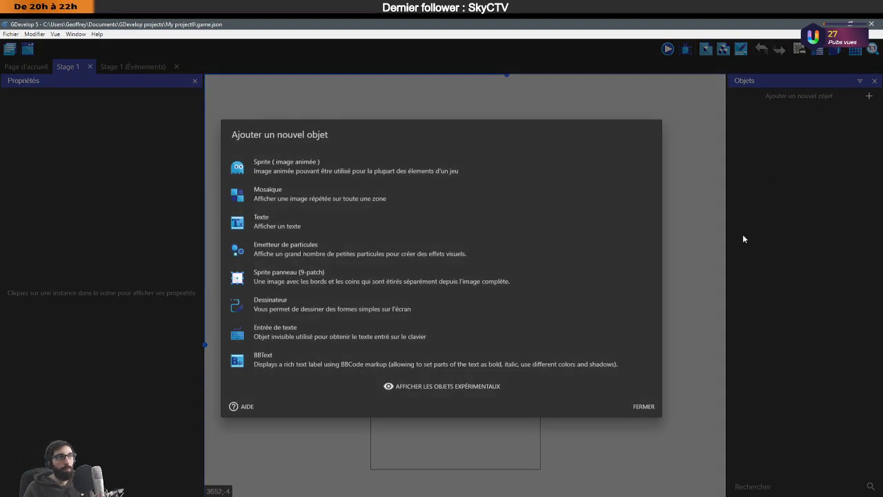
{"action": "left_click", "coordinate": [645, 408]}
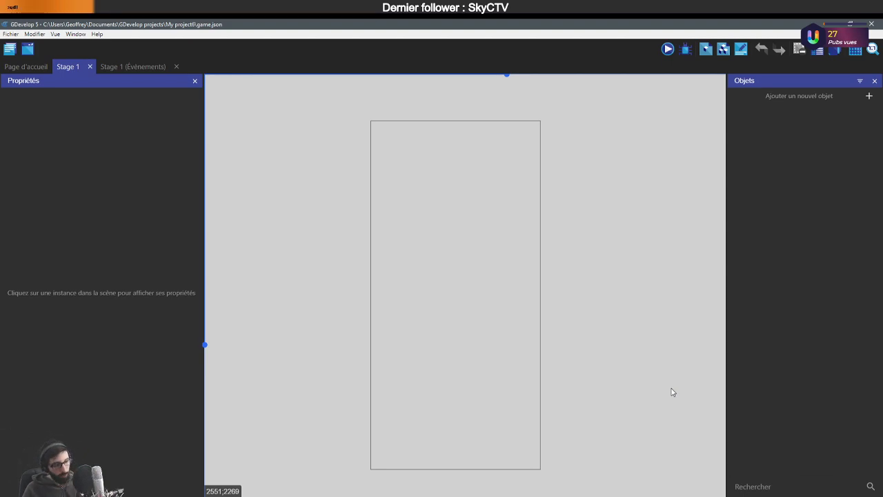
Launch Bloc-notes, and switch to Photoshop.
{"action": "key", "text": "super"}
{"action": "type", "text": "bloc"}
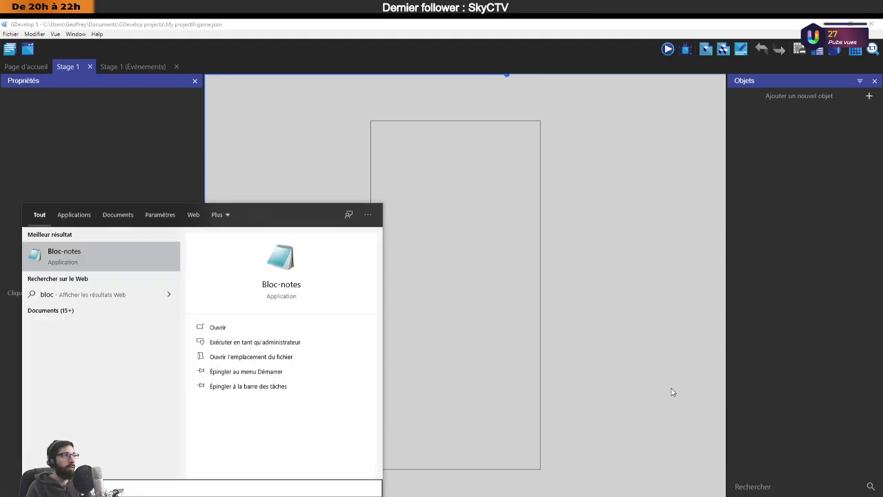
{"action": "key", "text": "Return"}
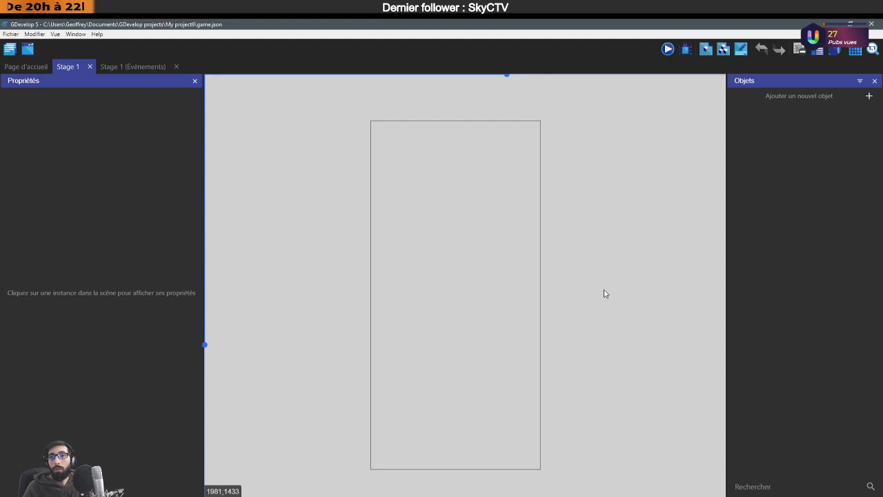
{"action": "key", "text": "alt+Tab"}
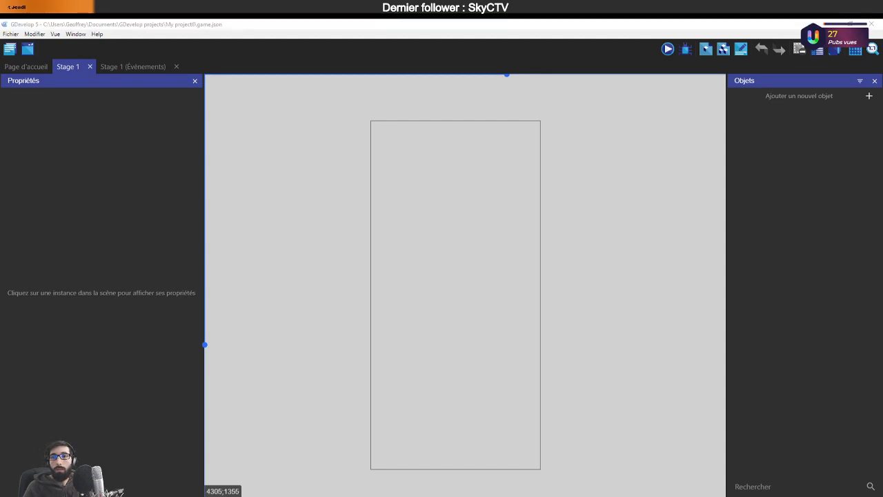
{"action": "left_click_drag", "start_coordinate": [357, 67], "coordinate": [882, 154]}
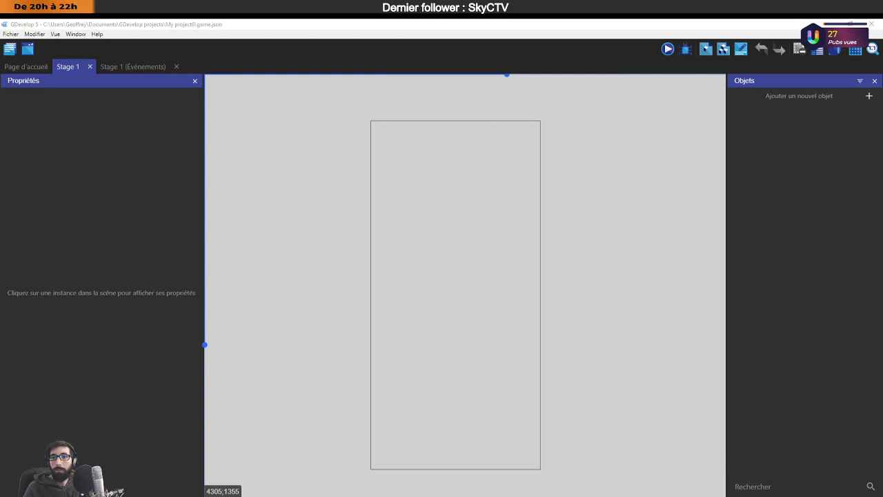
{"action": "key", "text": "alt+Tab"}
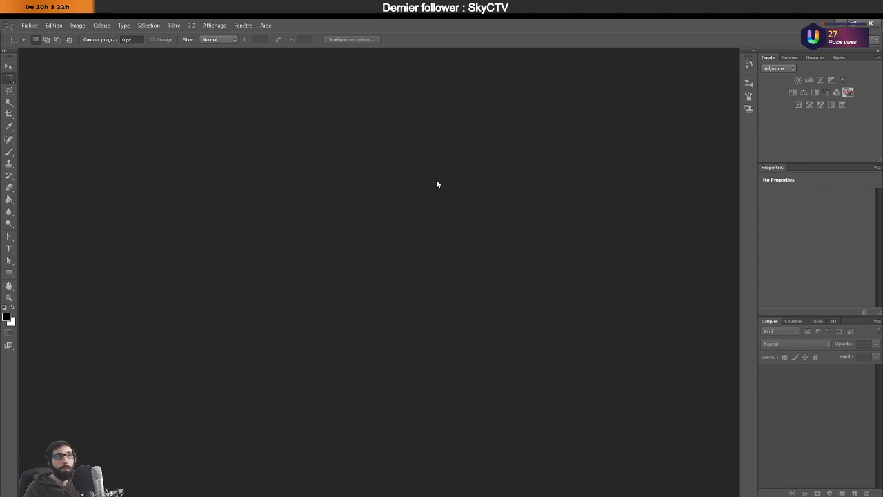
Create a new 1960 × 1440 pixel document with a white background and convert the background into a regular layer.
{"action": "left_click", "coordinate": [29, 25]}
{"action": "left_click", "coordinate": [47, 35]}
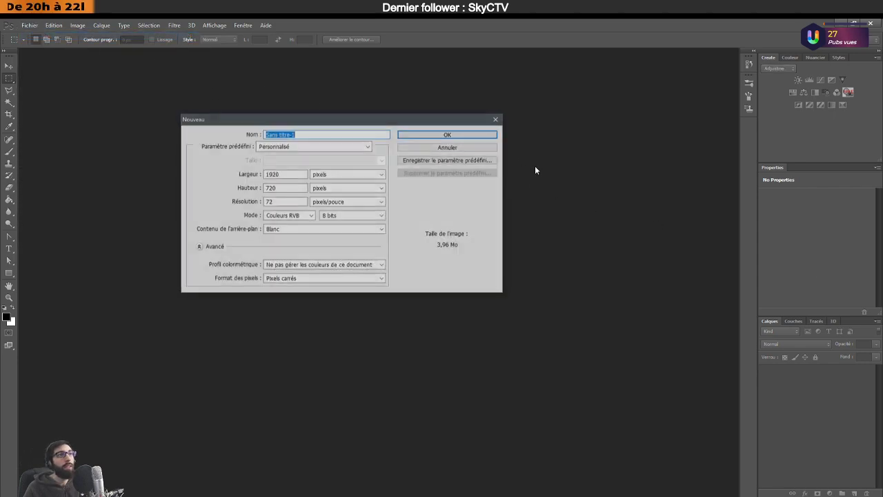
{"action": "left_click", "coordinate": [227, 173]}
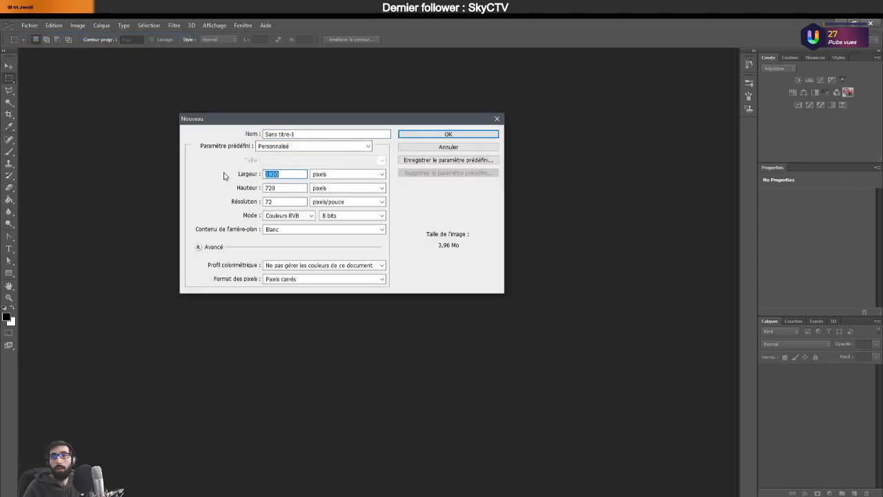
{"action": "type", "text": "1960"}
{"action": "key", "text": "Tab"}
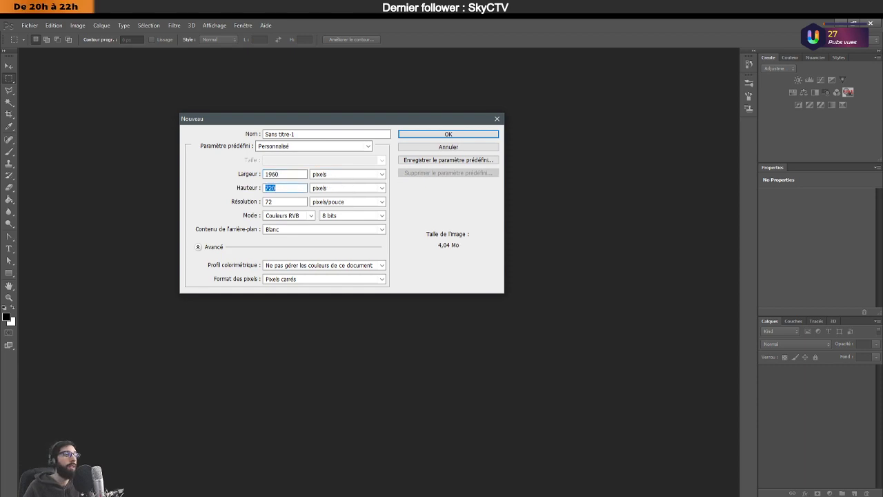
{"action": "type", "text": "17080"}
{"action": "key", "text": "Return"}
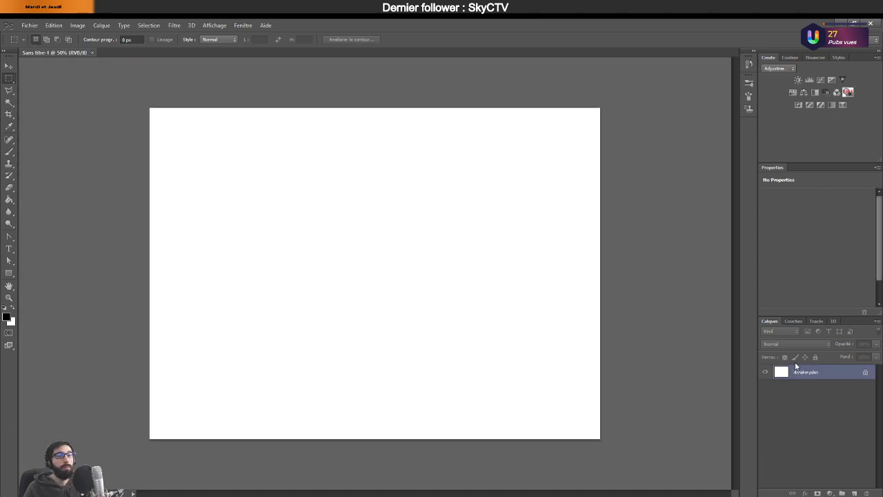
{"action": "double_click", "coordinate": [837, 374]}
{"action": "key", "text": "Return"}
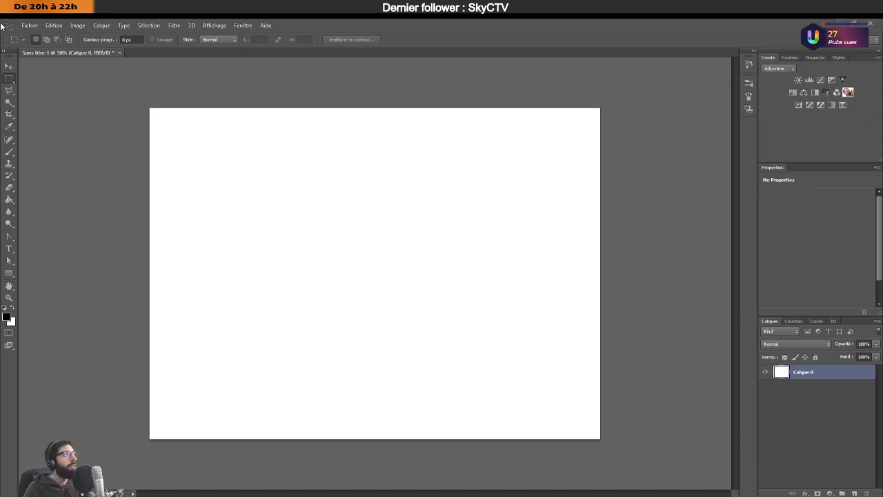
Create a new 2960 × 1440 pixel document and close Sans titre-1 without saving it.
{"action": "key", "text": "ctrl+n"}
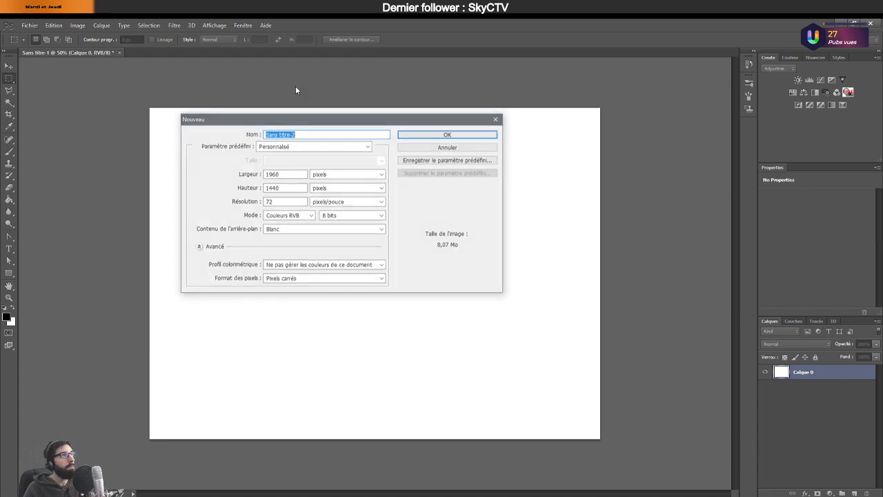
{"action": "left_click_drag", "start_coordinate": [284, 174], "coordinate": [274, 168]}
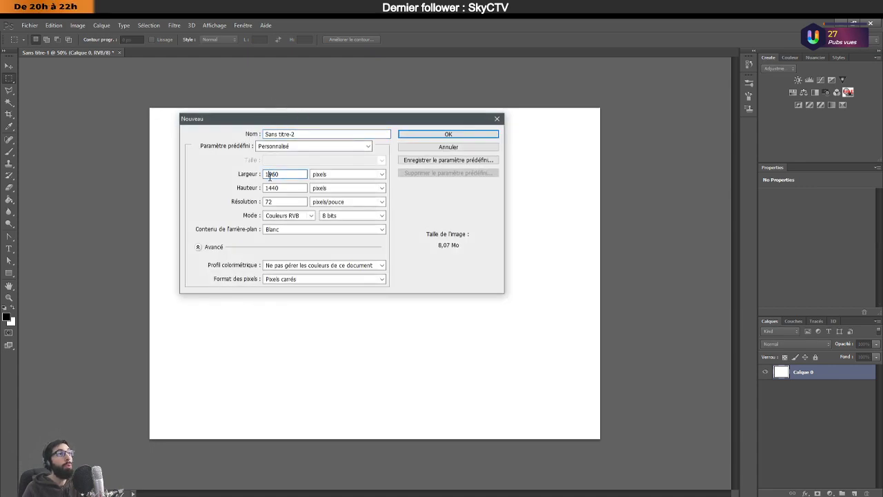
{"action": "type", "text": "2960"}
{"action": "left_click", "coordinate": [436, 134]}
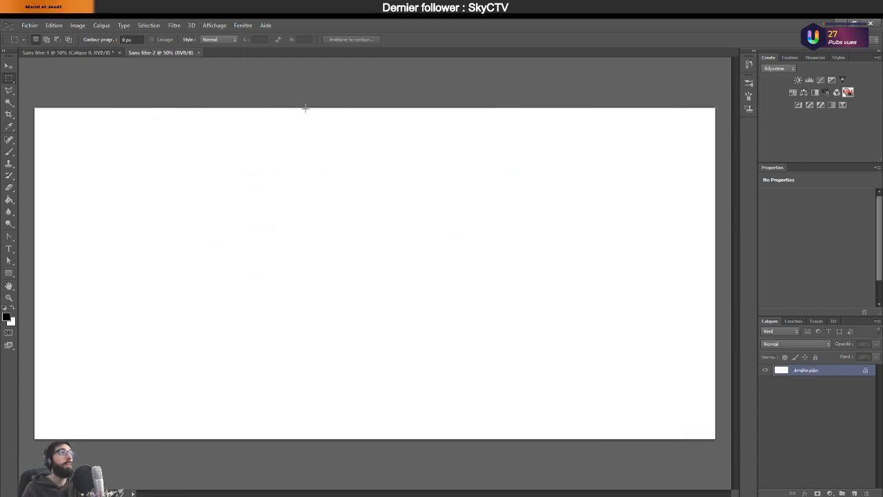
{"action": "key", "text": "ctrl+q"}
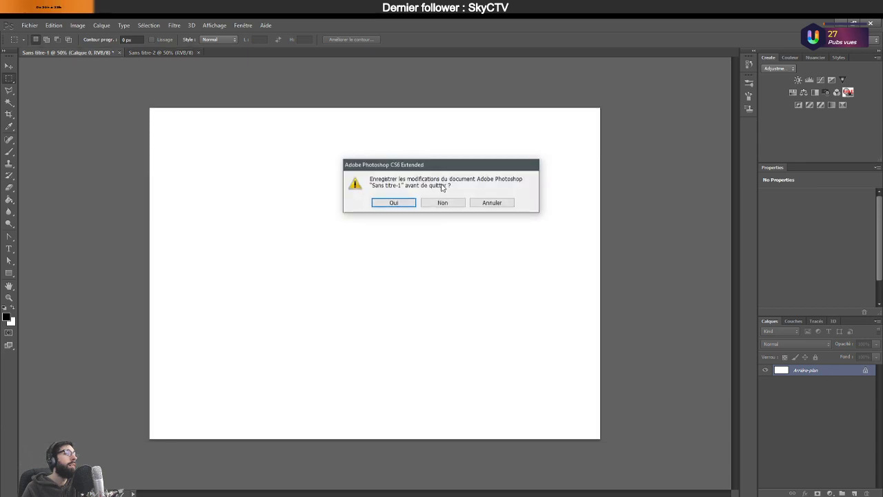
{"action": "left_click", "coordinate": [450, 202]}
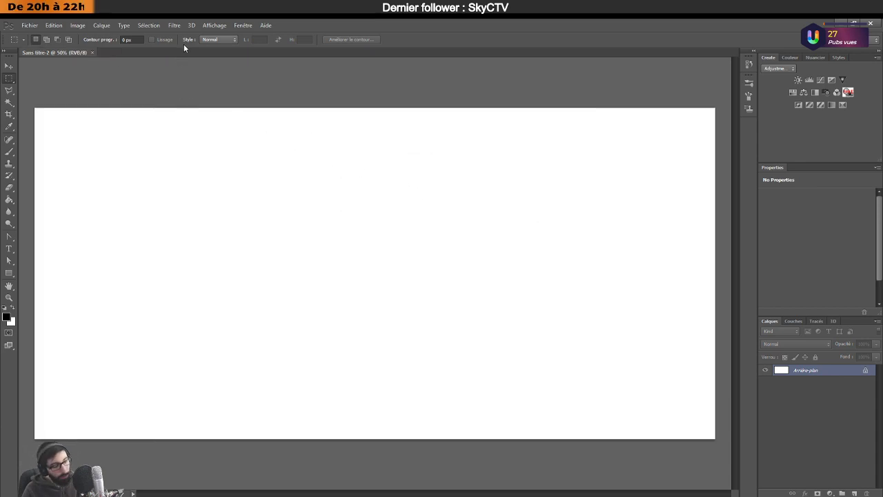
Create another new document 1440 pixels wide and 2960 pixels high with a white background.
{"action": "key", "text": "ctrl+n"}
{"action": "key", "text": "BackSpace"}
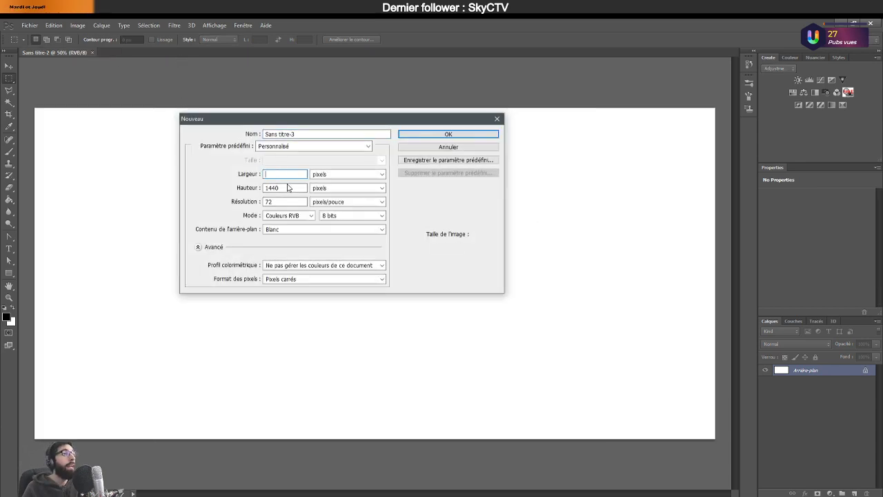
{"action": "left_click", "coordinate": [298, 188]}
{"action": "left_click", "coordinate": [427, 207]}
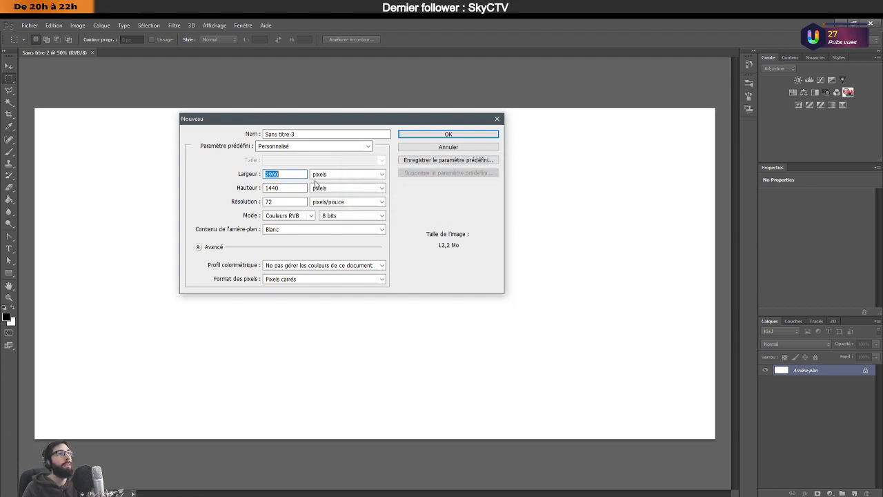
{"action": "type", "text": "1440"}
{"action": "key", "text": "Tab"}
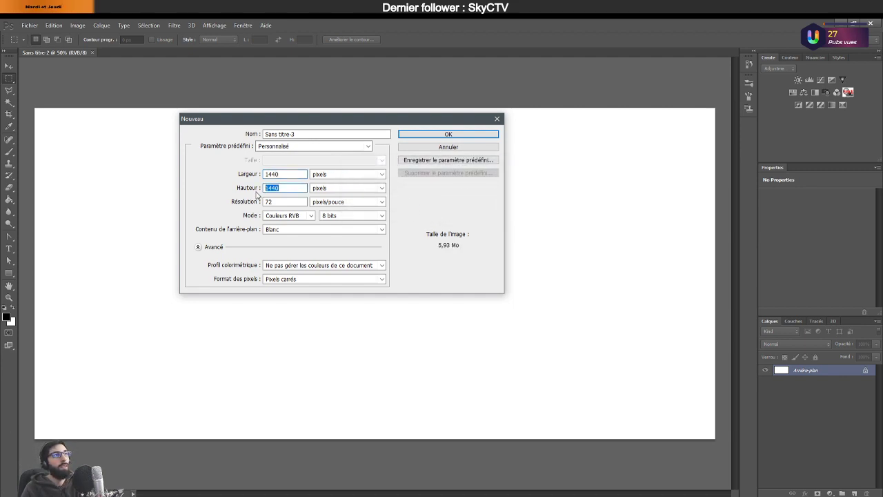
{"action": "type", "text": "2960"}
{"action": "key", "text": "Return"}
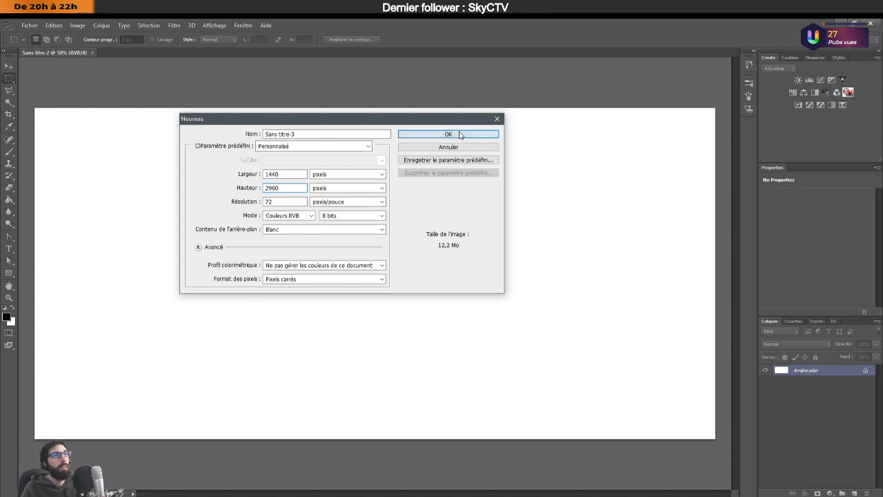
Close Sans titre-2 and convert the background of Sans titre-3 into a regular layer.
{"action": "left_click", "coordinate": [92, 53]}
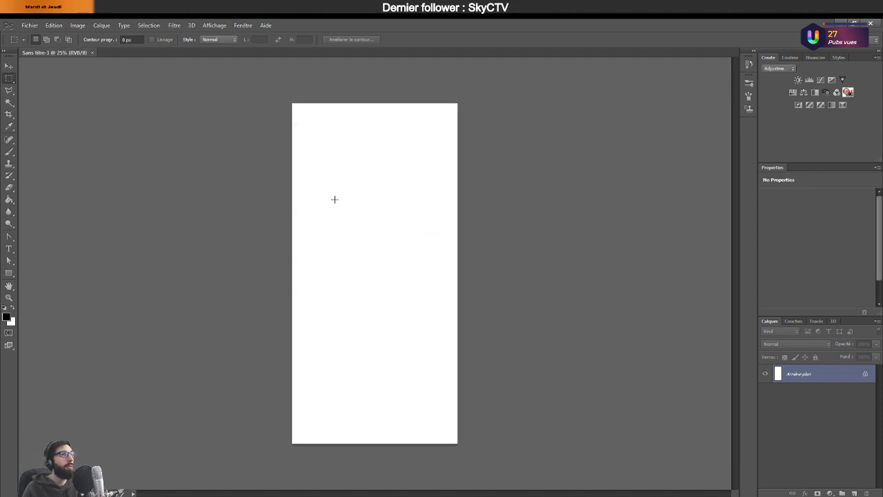
{"action": "double_click", "coordinate": [836, 380]}
{"action": "key", "text": "Return"}
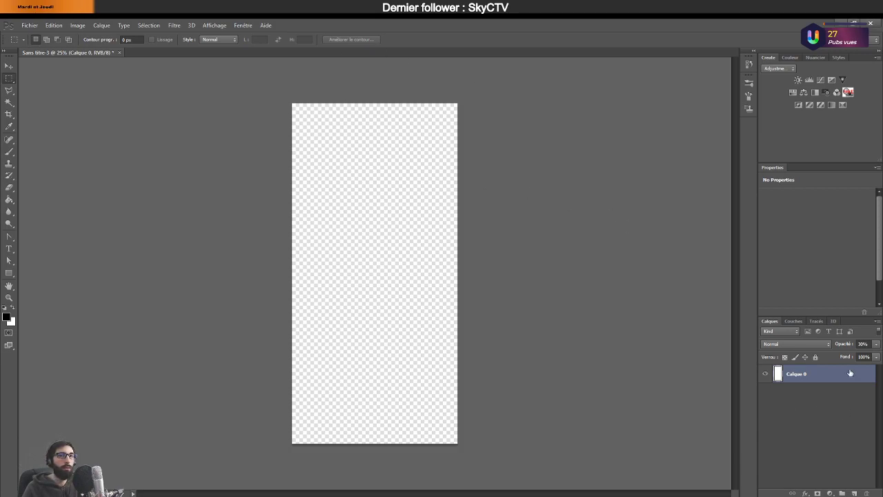
Fill the layer with black at 100% opacity and add an empty layer above it.
{"action": "left_click", "coordinate": [9, 199]}
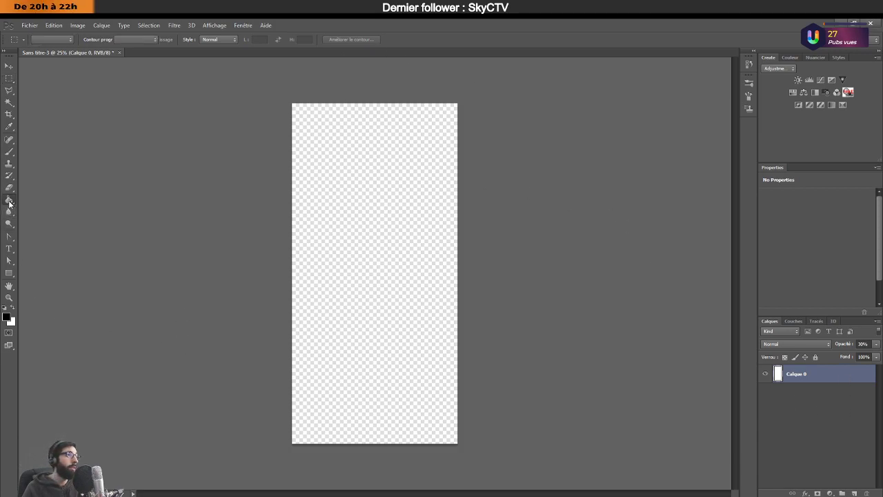
{"action": "left_click", "coordinate": [410, 271]}
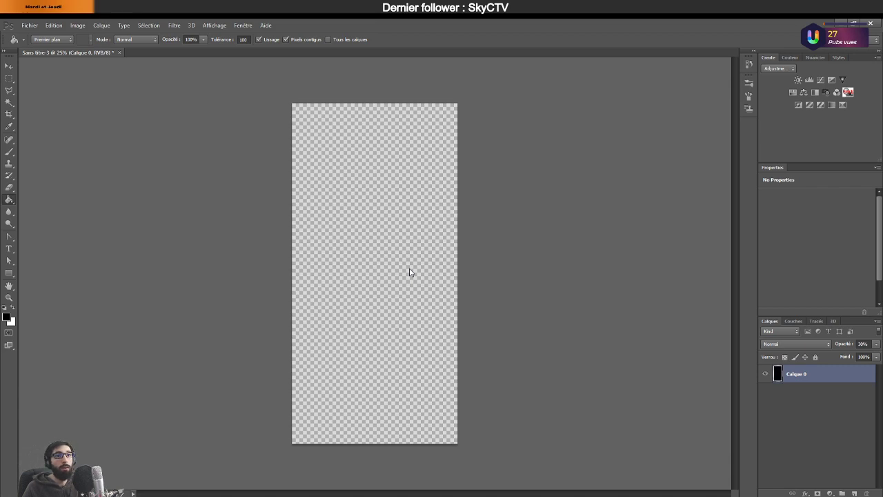
{"action": "left_click_drag", "start_coordinate": [838, 343], "coordinate": [585, 263]}
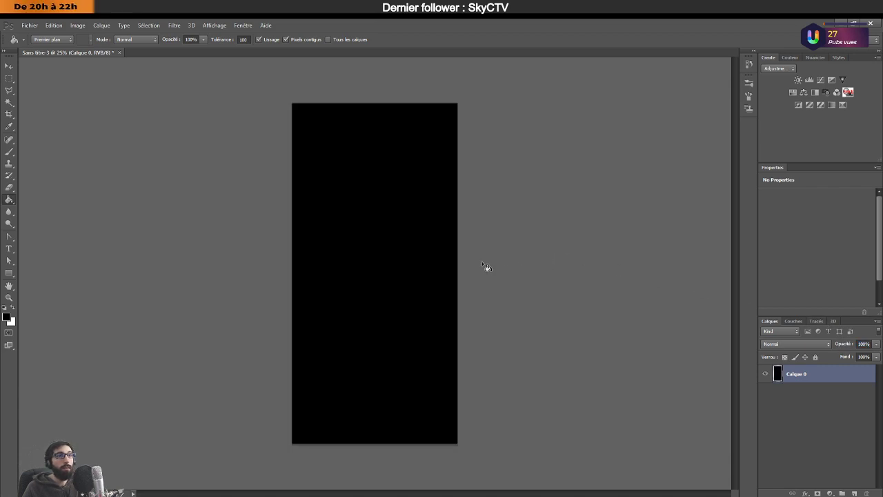
{"action": "left_click", "coordinate": [854, 492]}
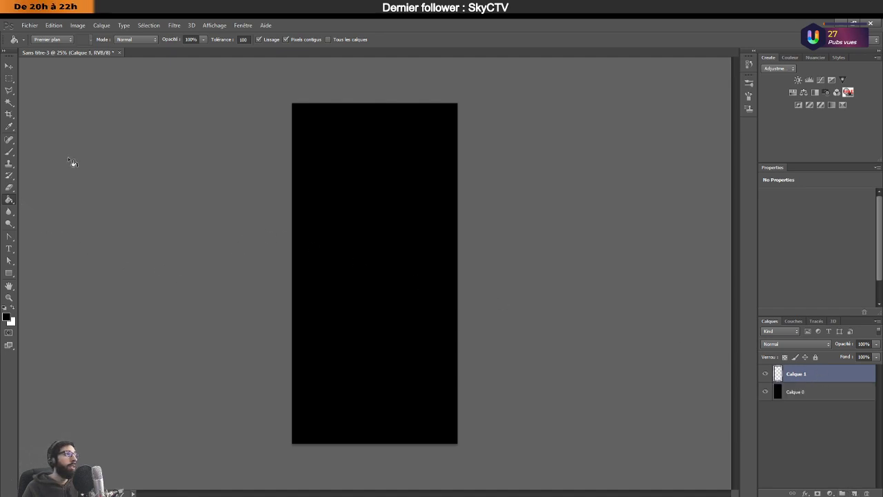
Add a linear black-to-white gradient overlay to the black layer Calque 0, trying several blend modes and settling on Exclusion.
{"action": "double_click", "coordinate": [819, 392]}
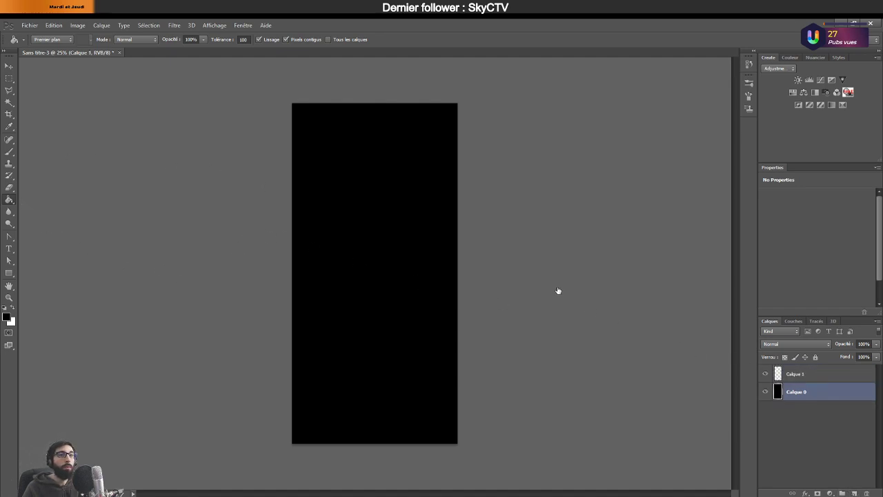
{"action": "left_click", "coordinate": [90, 254]}
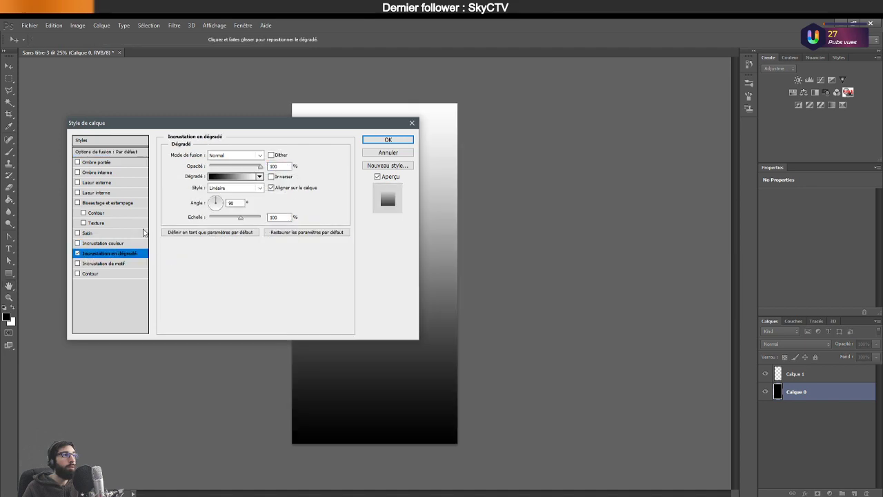
{"action": "left_click", "coordinate": [219, 157]}
{"action": "left_click", "coordinate": [221, 175]}
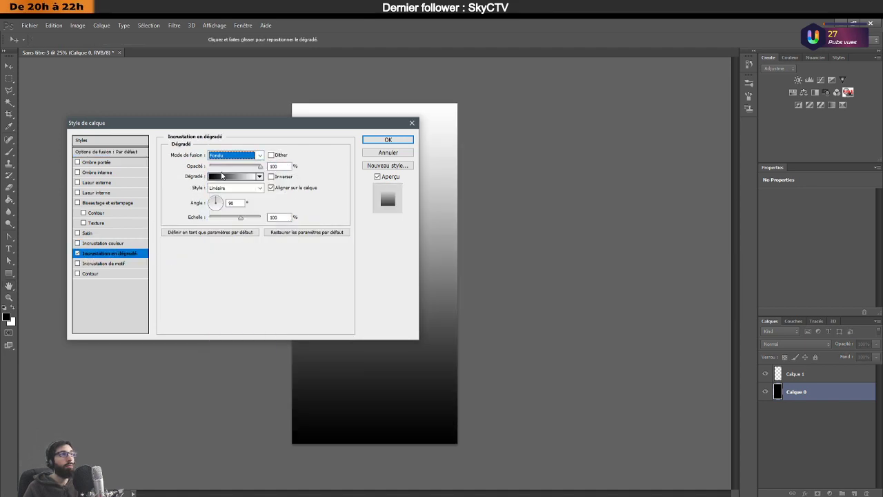
{"action": "key", "text": "Down"}
{"action": "key", "text": "Down"}
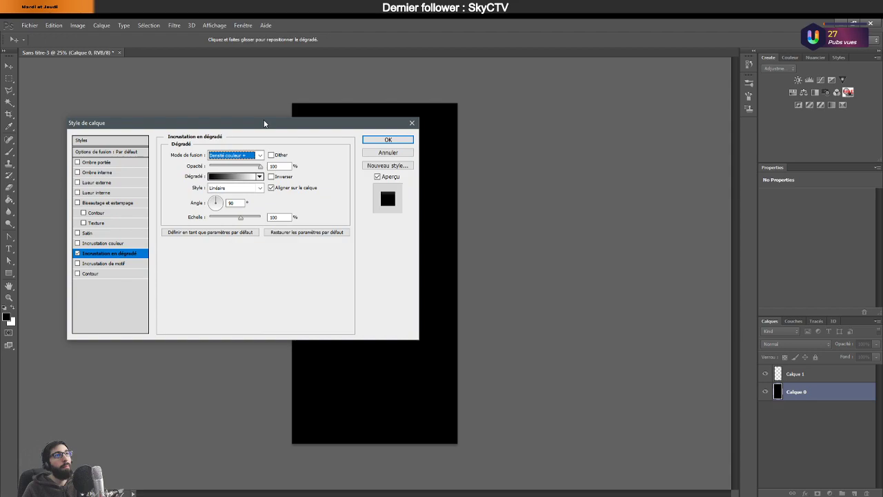
{"action": "left_click_drag", "start_coordinate": [264, 122], "coordinate": [718, 259]}
{"action": "key", "text": "Down"}
{"action": "key", "text": "Down"}
{"action": "key", "text": "Down"}
{"action": "left_click", "coordinate": [682, 290]}
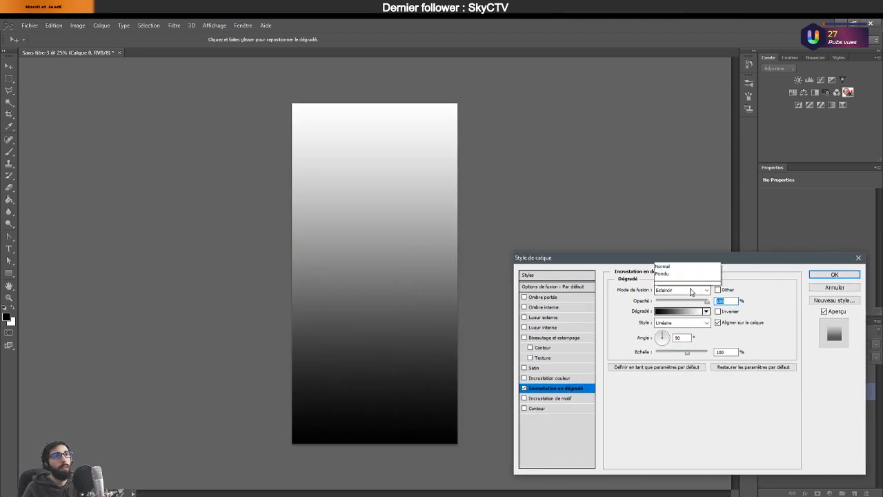
{"action": "left_click", "coordinate": [671, 133]}
{"action": "key", "text": "Down"}
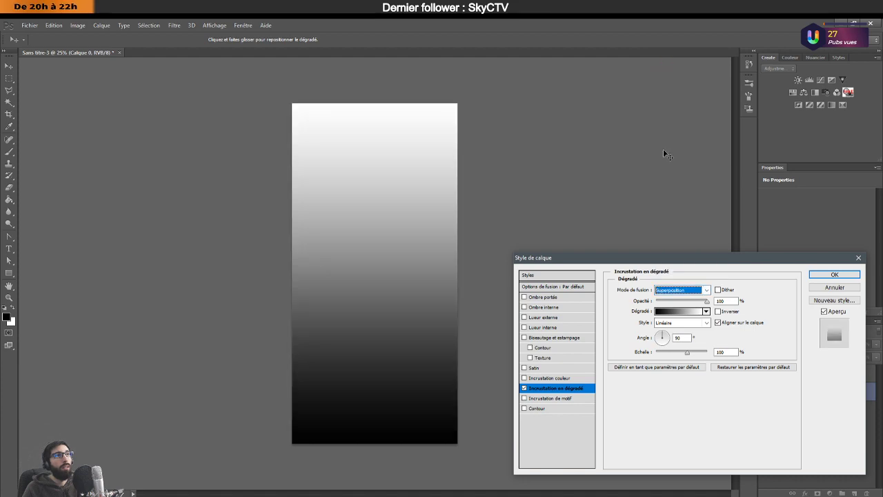
{"action": "key", "text": "Up"}
{"action": "key", "text": "Down"}
{"action": "key", "text": "Down"}
{"action": "key", "text": "Down"}
{"action": "key", "text": "Down"}
{"action": "key", "text": "Down"}
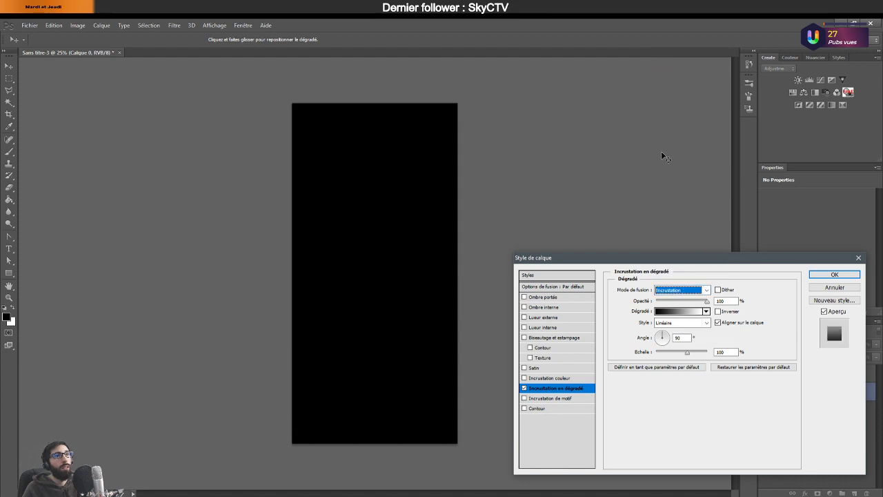
{"action": "key", "text": "Down"}
{"action": "key", "text": "Down"}
{"action": "key", "text": "Down"}
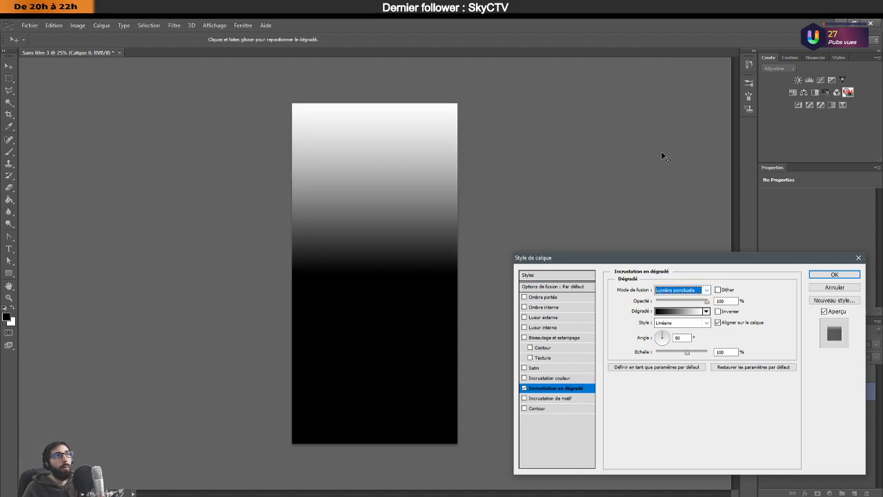
{"action": "key", "text": "Down"}
{"action": "key", "text": "Down"}
{"action": "key", "text": "Down"}
{"action": "key", "text": "Down"}
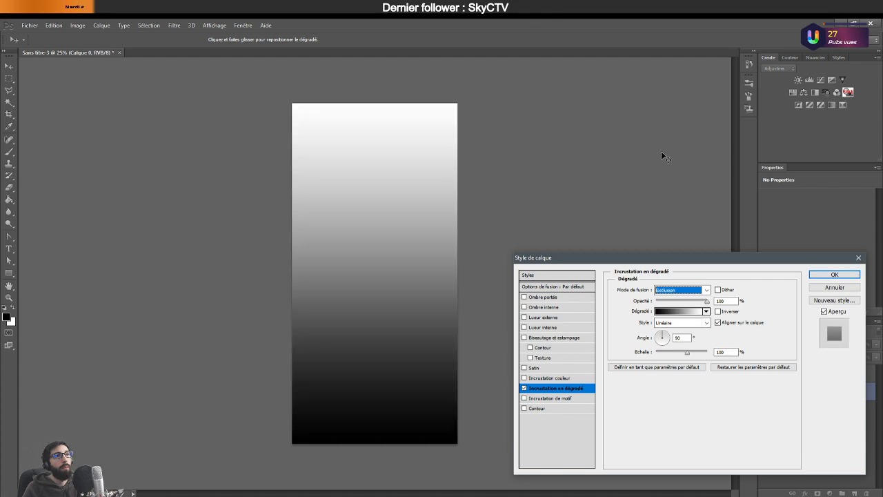
{"action": "key", "text": "Up"}
Reduce the gradient overlay's opacity to about 23% and apply the layer style.
{"action": "left_click", "coordinate": [669, 301]}
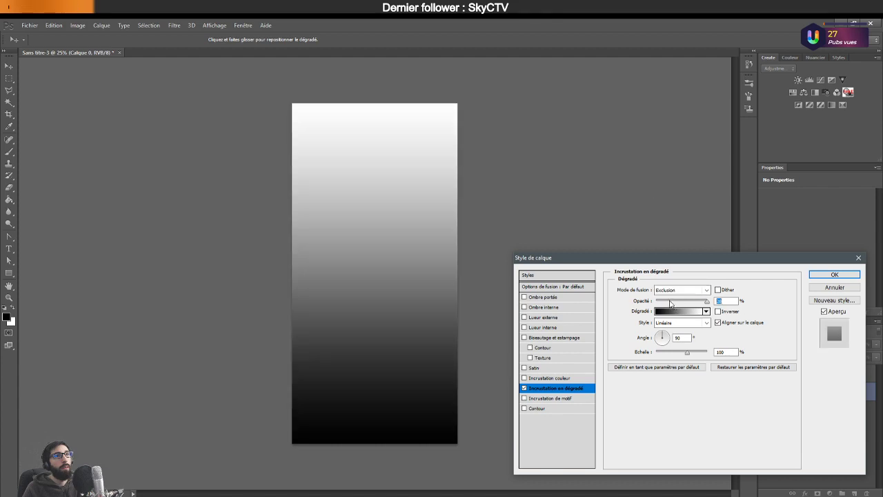
{"action": "left_click_drag", "start_coordinate": [670, 304], "coordinate": [668, 302]}
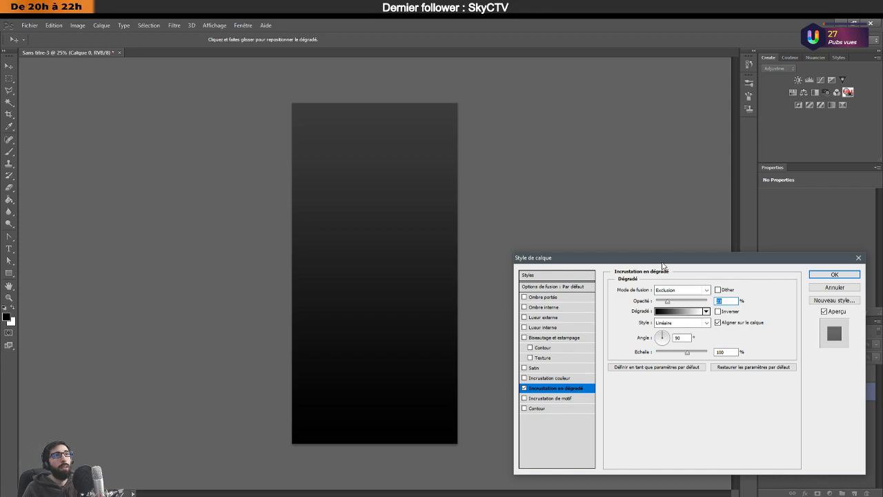
{"action": "left_click_drag", "start_coordinate": [745, 258], "coordinate": [634, 238]}
{"action": "left_click", "coordinate": [711, 253]}
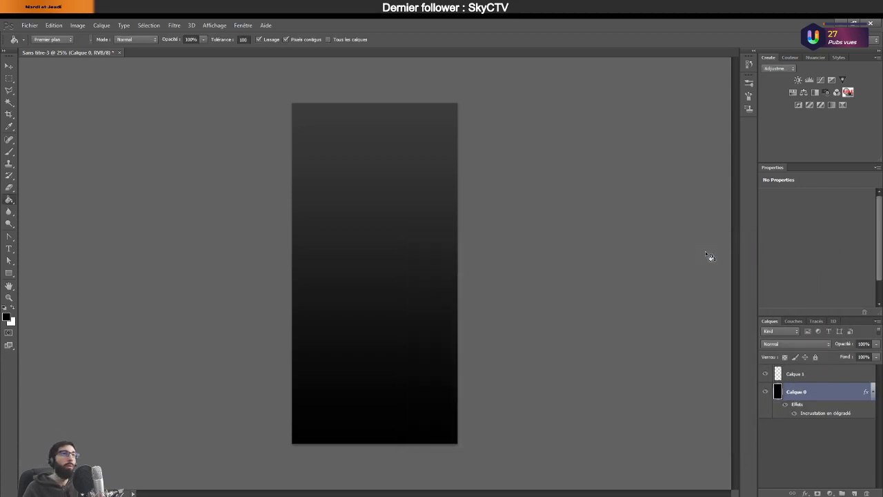
Add the title text "ShiroClicker" in 72 pt Oswald near the top of the canvas on the Calque 1 layer.
{"action": "left_click", "coordinate": [860, 374]}
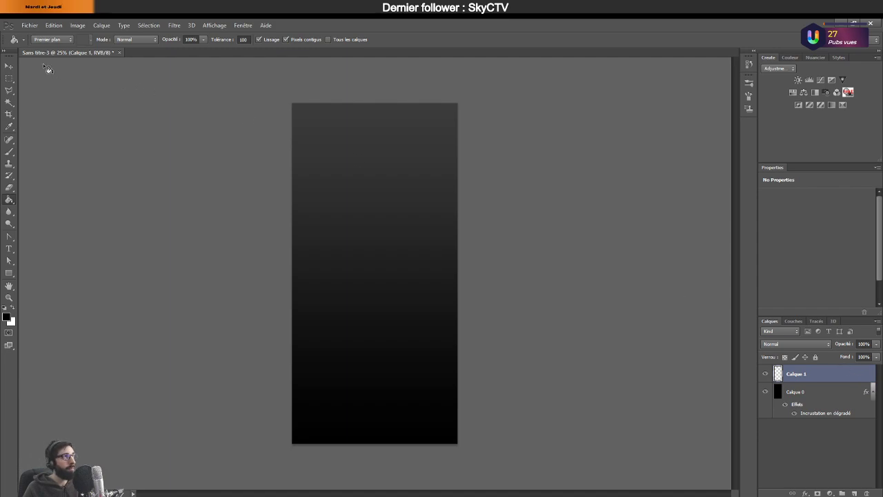
{"action": "left_click", "coordinate": [9, 248]}
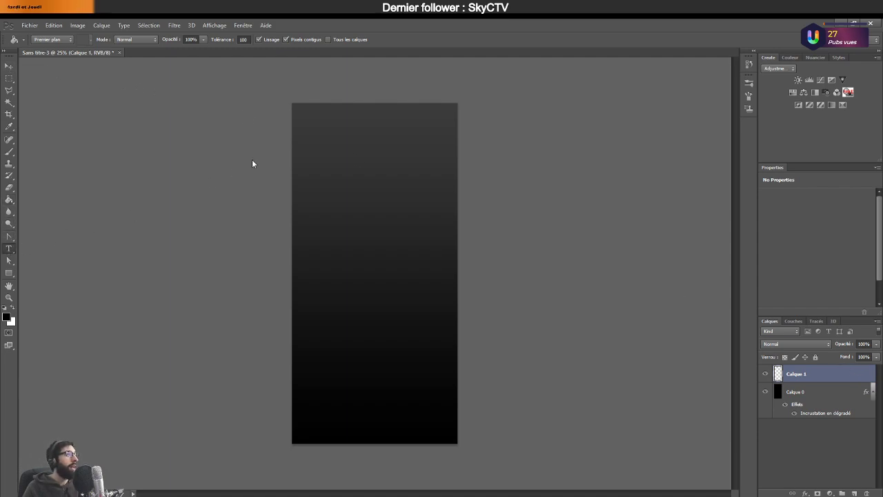
{"action": "left_click", "coordinate": [341, 123]}
{"action": "type", "text": "Shir"}
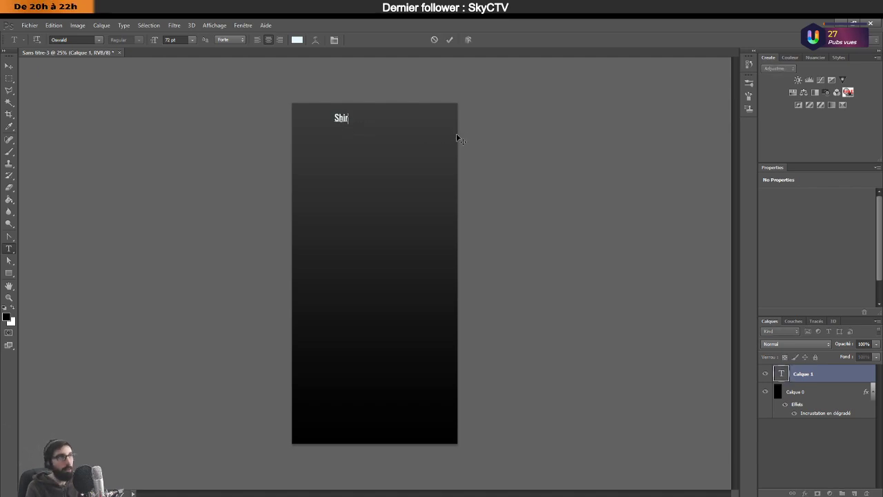
{"action": "type", "text": "okCli"}
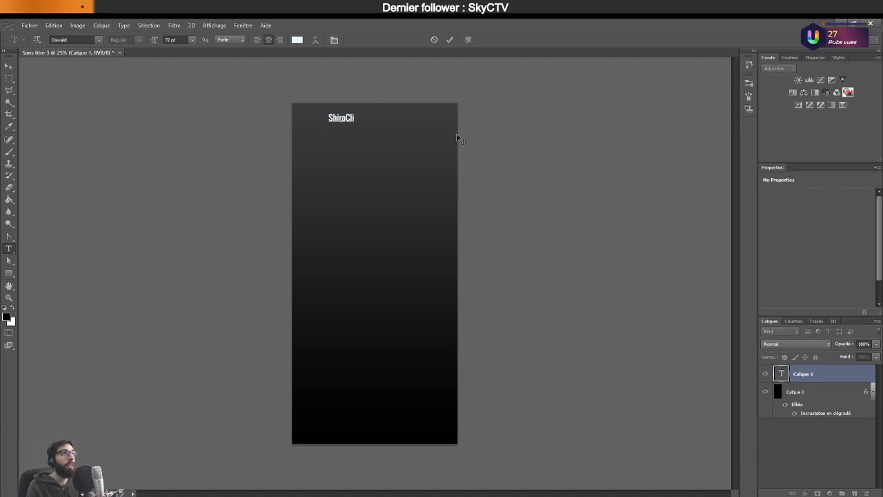
{"action": "type", "text": "cker"}
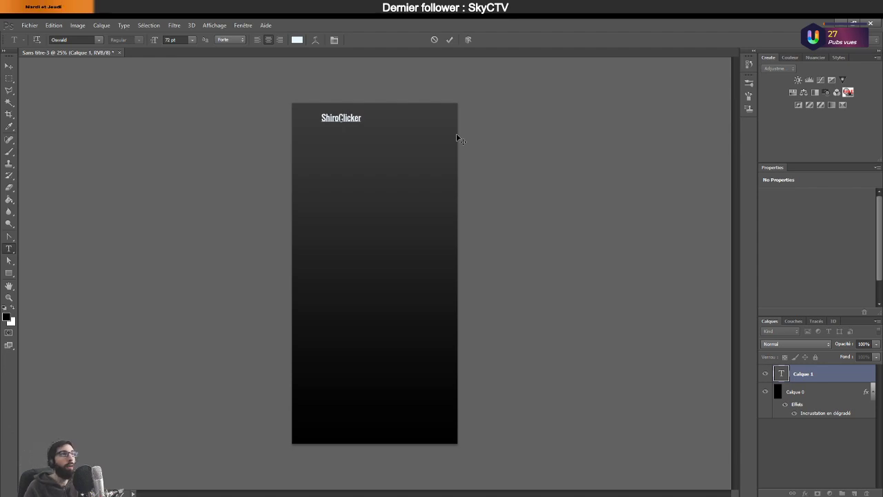
Commit the title text and move it to the horizontal middle of the canvas, slightly below the upper edge.
{"action": "key", "text": "ctrl+a"}
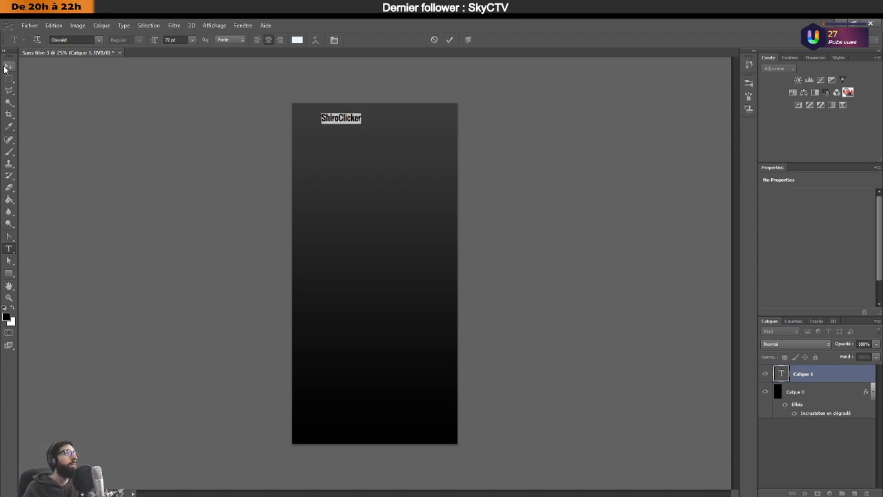
{"action": "left_click", "coordinate": [9, 65]}
{"action": "left_click_drag", "start_coordinate": [453, 252], "coordinate": [490, 251]}
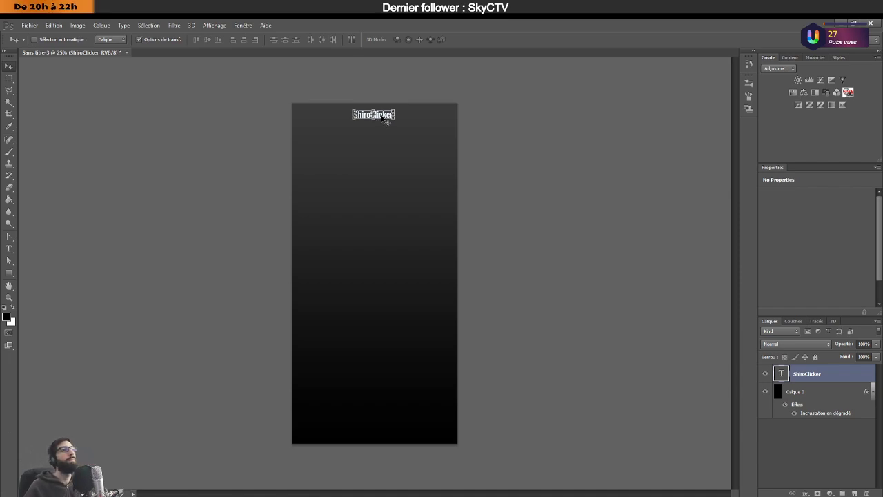
{"action": "left_click_drag", "start_coordinate": [381, 117], "coordinate": [382, 123]}
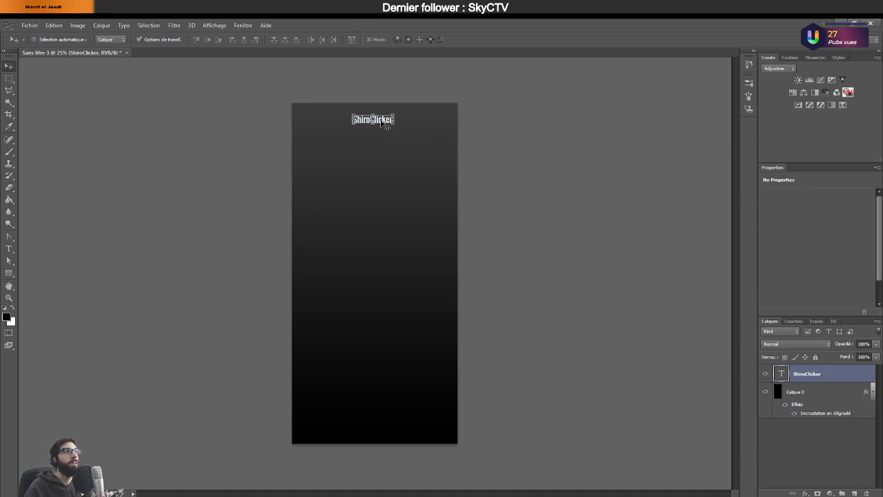
Try several fonts on the ShiroClicker title and set it to Segoe Script.
{"action": "double_click", "coordinate": [786, 373]}
{"action": "left_click", "coordinate": [97, 40]}
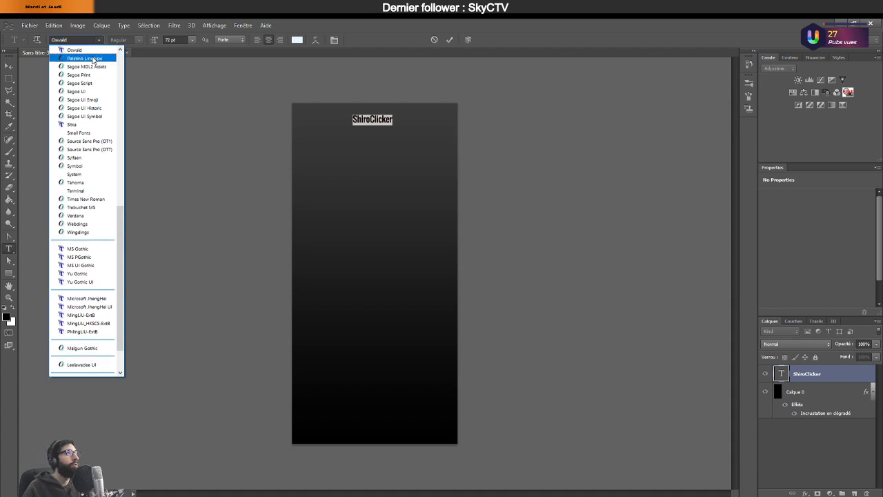
{"action": "left_click", "coordinate": [93, 58]}
{"action": "key", "text": "Down"}
{"action": "key", "text": "Down"}
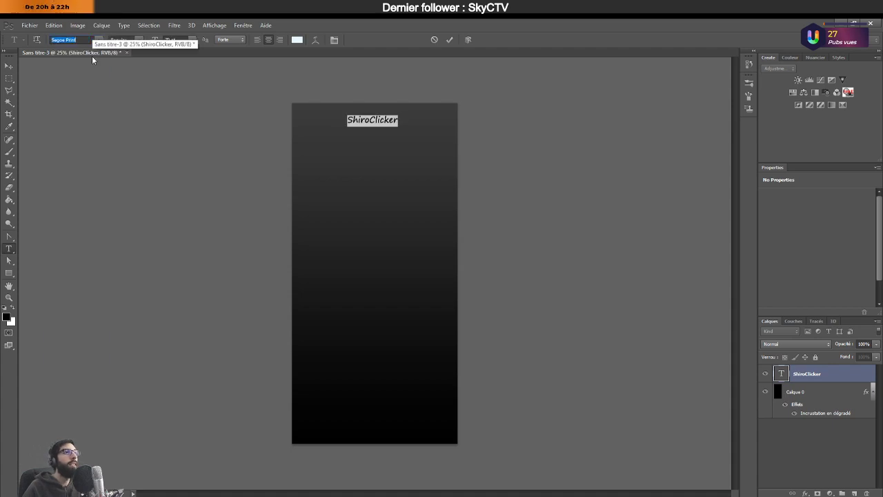
{"action": "key", "text": "Down"}
{"action": "key", "text": "Down"}
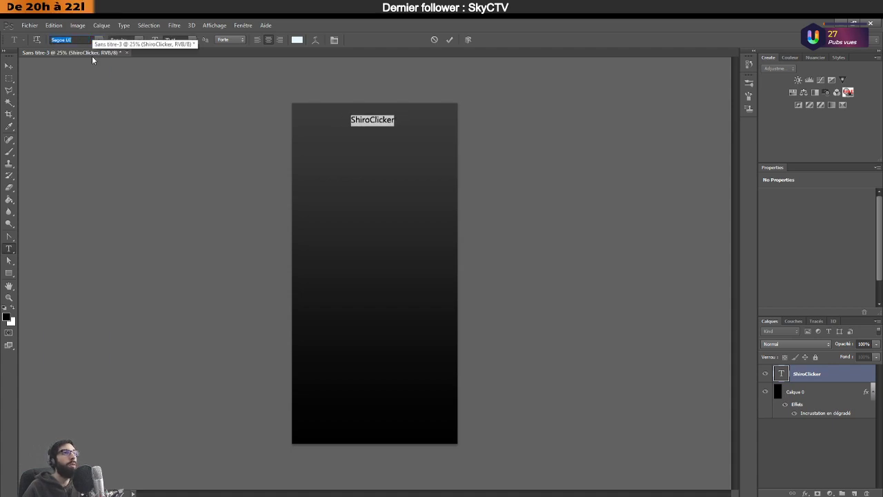
{"action": "key", "text": "Up"}
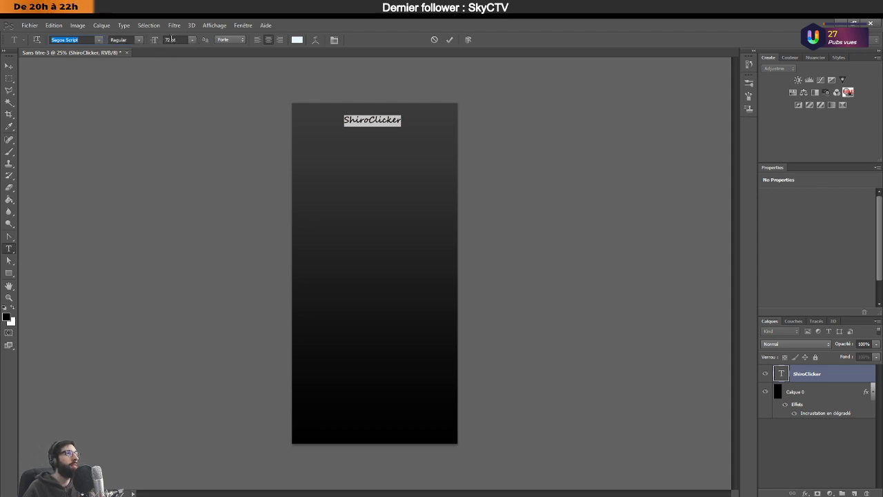
Set the title's font size to 80 pt and recentre it horizontally on the canvas.
{"action": "left_click", "coordinate": [166, 40]}
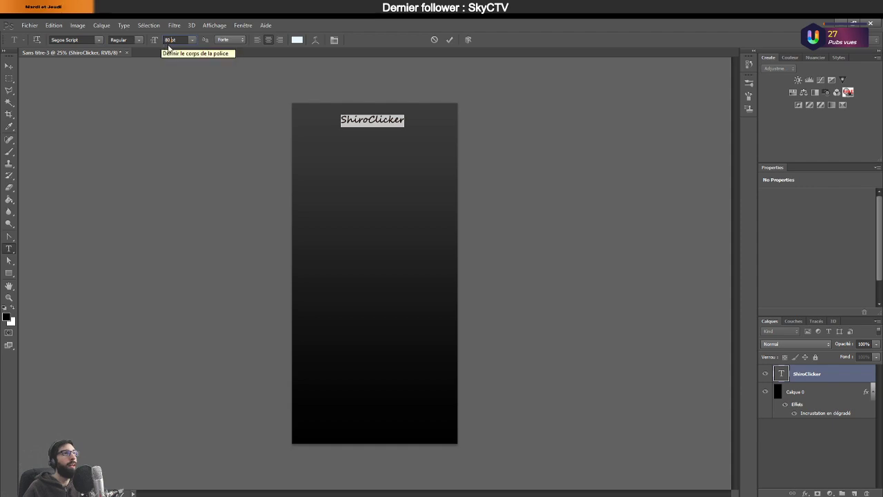
{"action": "left_click", "coordinate": [9, 66]}
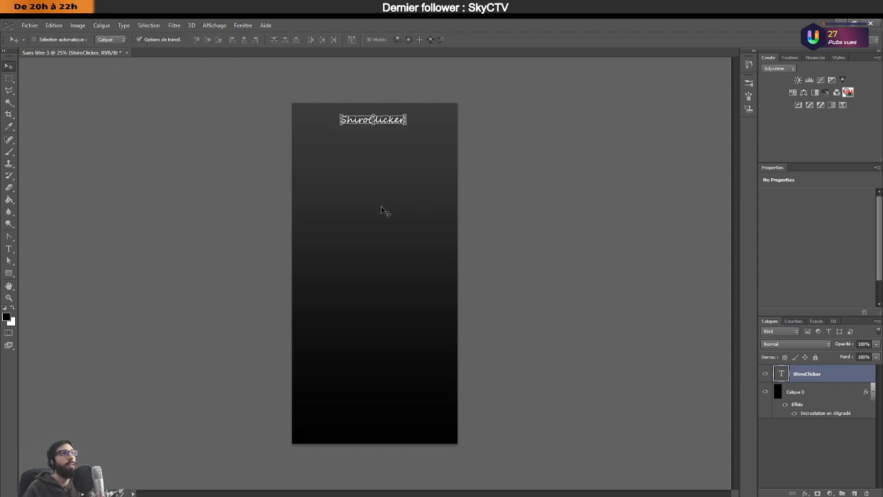
{"action": "left_click_drag", "start_coordinate": [391, 209], "coordinate": [390, 206]}
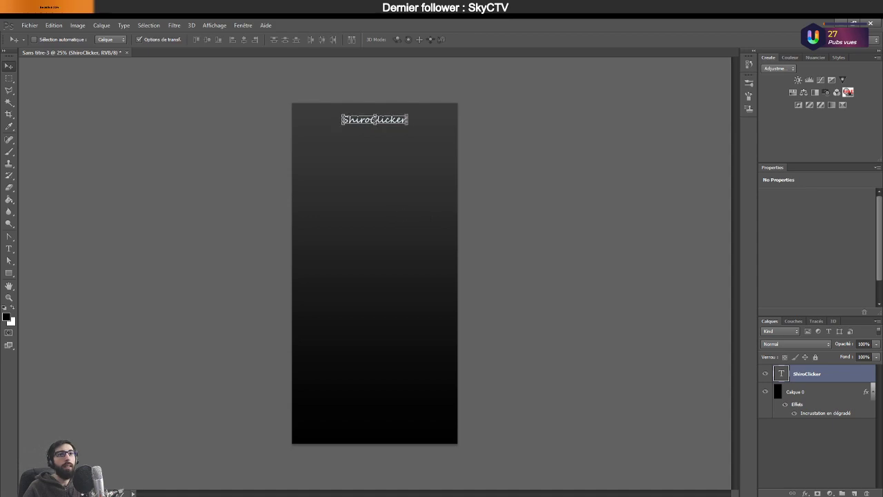
Add a gradient overlay to the ShiroClicker title layer using the Arc-en-ciel transparent preset.
{"action": "double_click", "coordinate": [842, 372]}
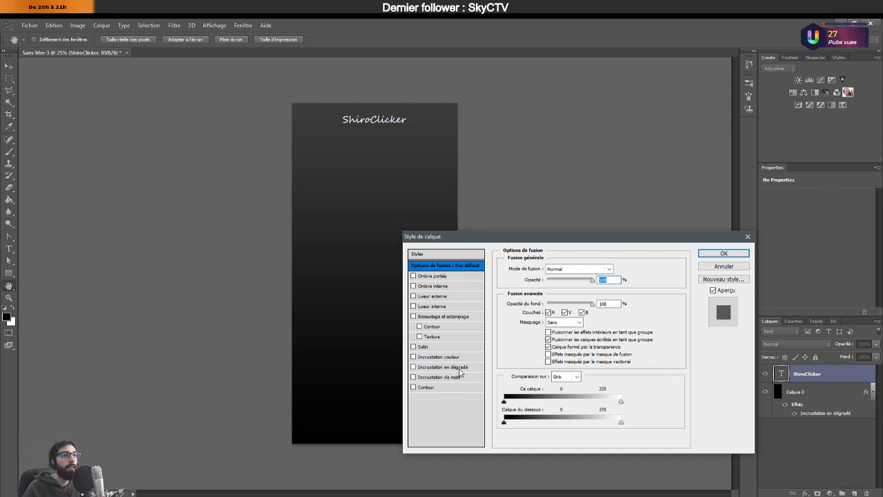
{"action": "left_click", "coordinate": [445, 367]}
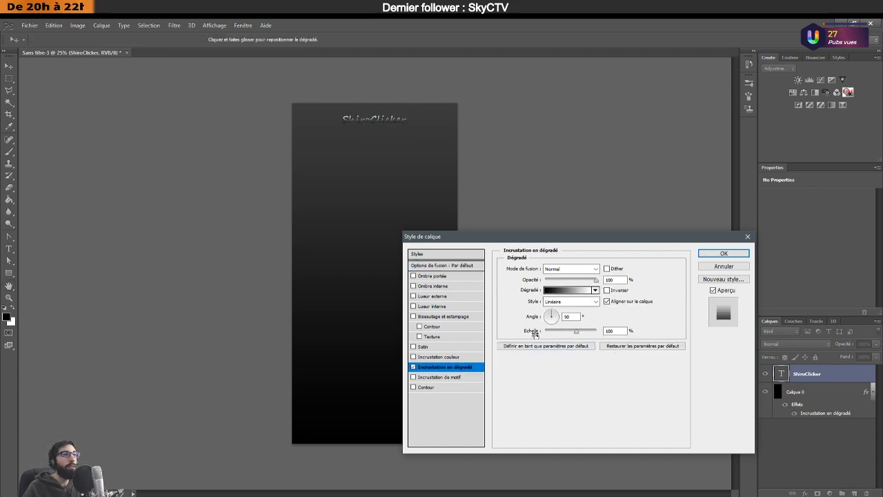
{"action": "left_click", "coordinate": [569, 290]}
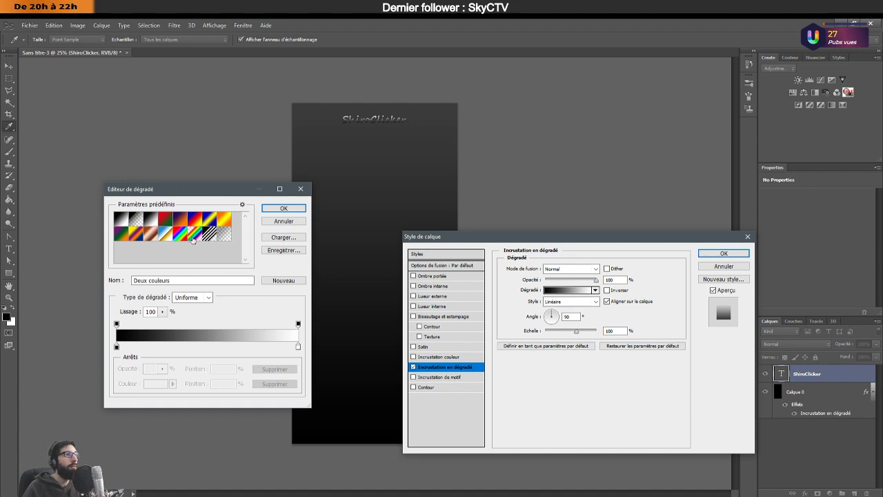
{"action": "left_click", "coordinate": [193, 238]}
Make the rainbow overlay gradient fully opaque by removing its transparent end stops, and set the overlay angle to 180°.
{"action": "left_click", "coordinate": [298, 323]}
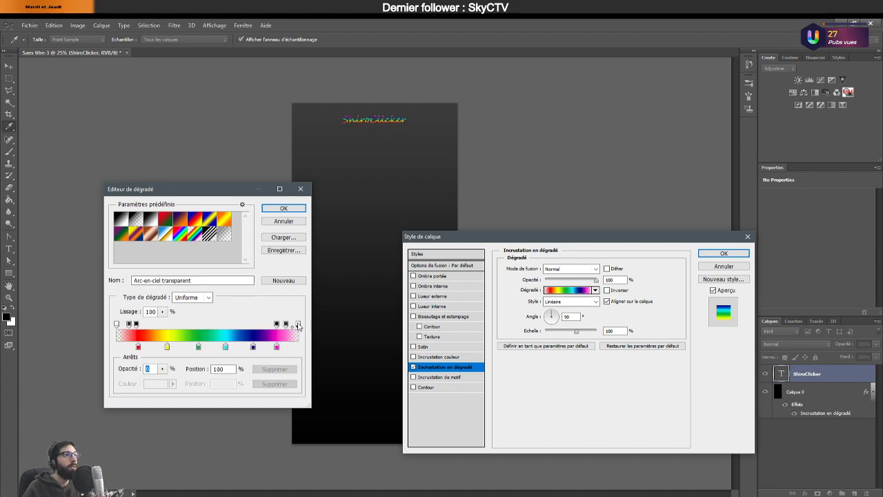
{"action": "left_click", "coordinate": [275, 368]}
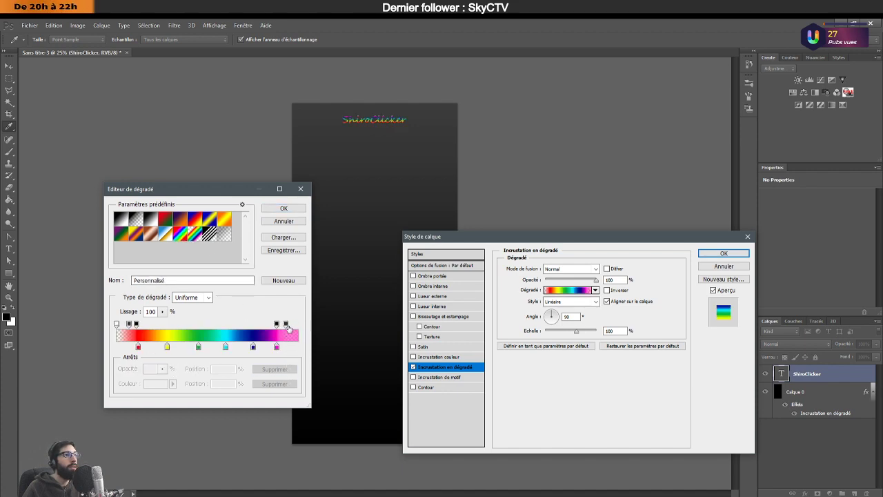
{"action": "left_click_drag", "start_coordinate": [287, 325], "coordinate": [298, 324]}
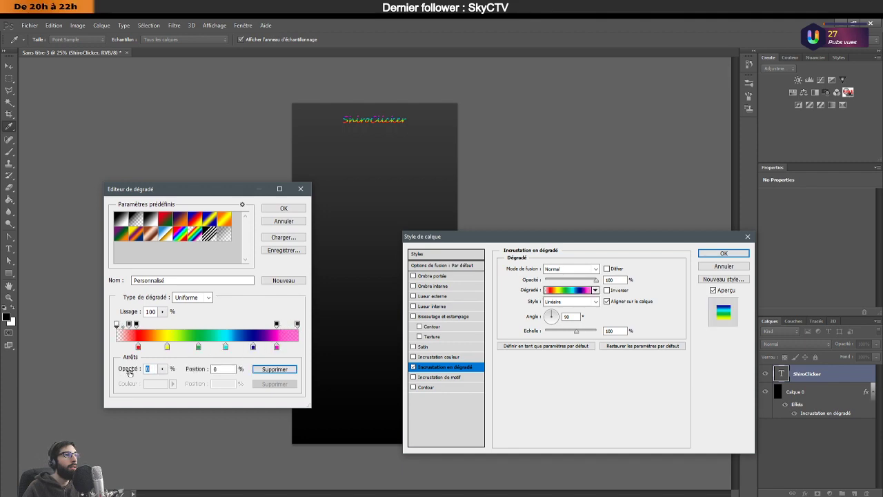
{"action": "left_click", "coordinate": [275, 369]}
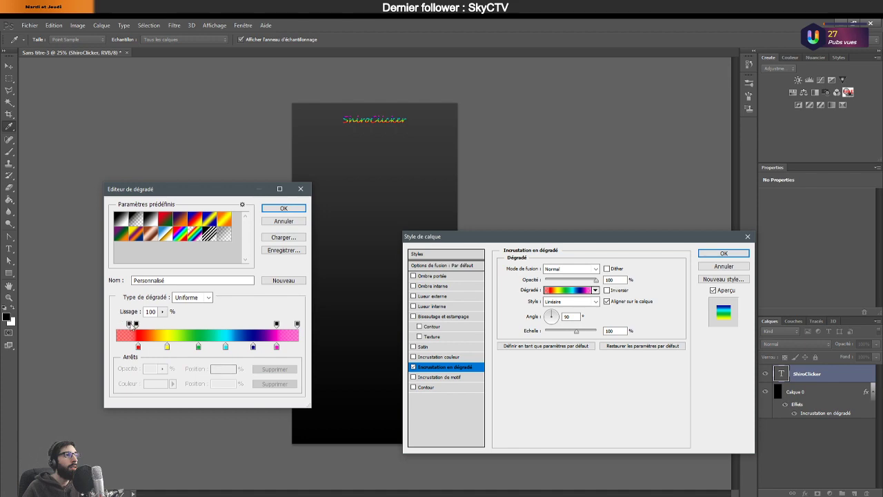
{"action": "left_click_drag", "start_coordinate": [129, 323], "coordinate": [116, 324]}
{"action": "left_click_drag", "start_coordinate": [125, 369], "coordinate": [153, 366]}
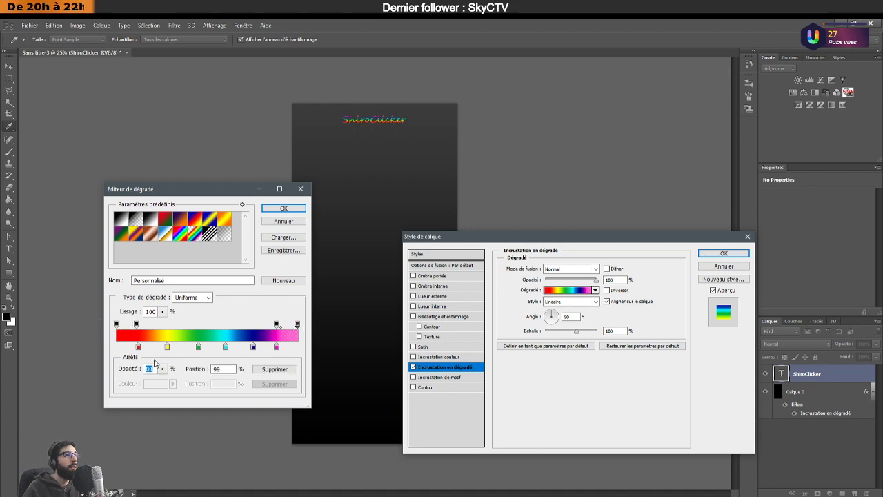
{"action": "left_click_drag", "start_coordinate": [132, 370], "coordinate": [178, 367]}
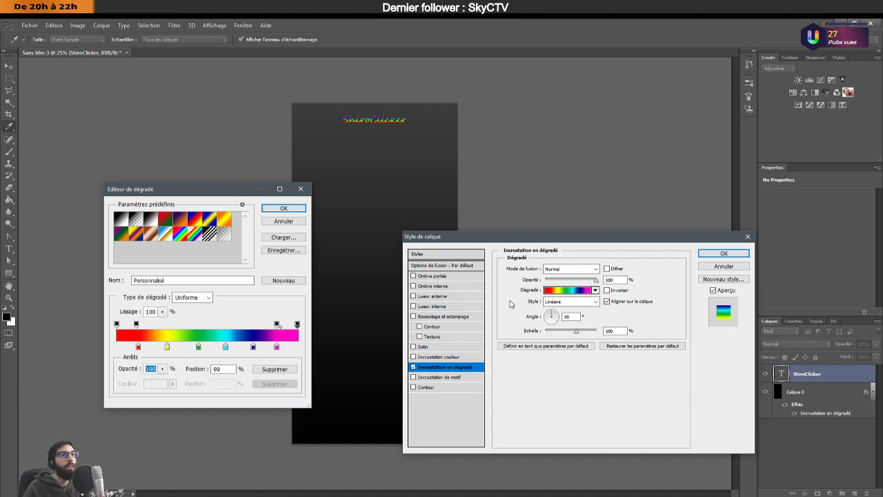
{"action": "left_click", "coordinate": [281, 210]}
{"action": "left_click_drag", "start_coordinate": [553, 319], "coordinate": [548, 320]}
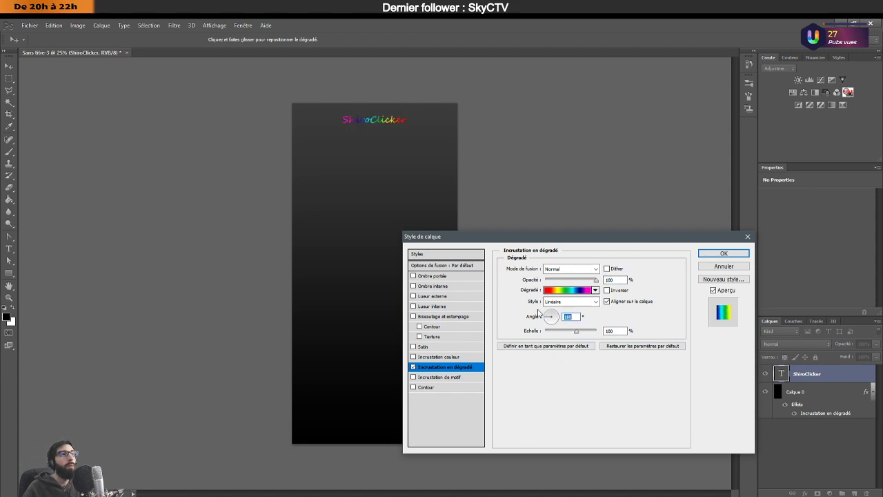
Try several blend modes for the title's gradient overlay, choose Exclusion and lower its opacity to about two thirds.
{"action": "left_click", "coordinate": [572, 268]}
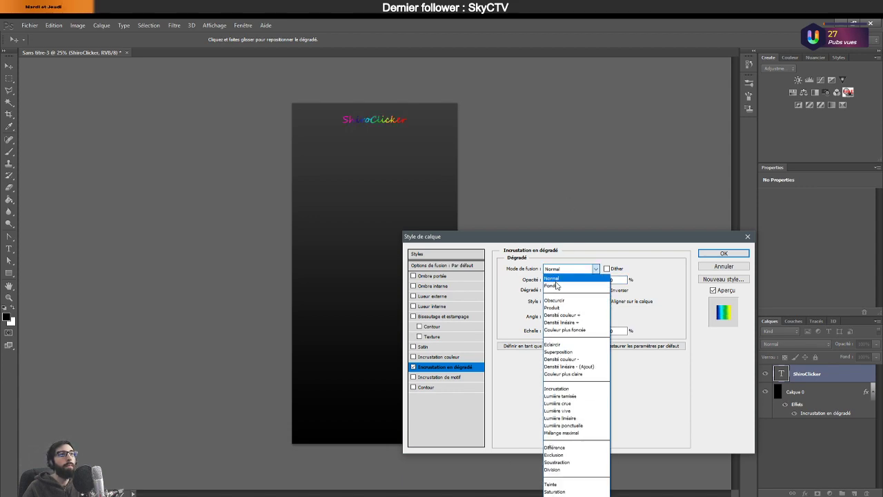
{"action": "left_click", "coordinate": [559, 283]}
{"action": "key", "text": "Down"}
{"action": "key", "text": "Down"}
{"action": "key", "text": "Down"}
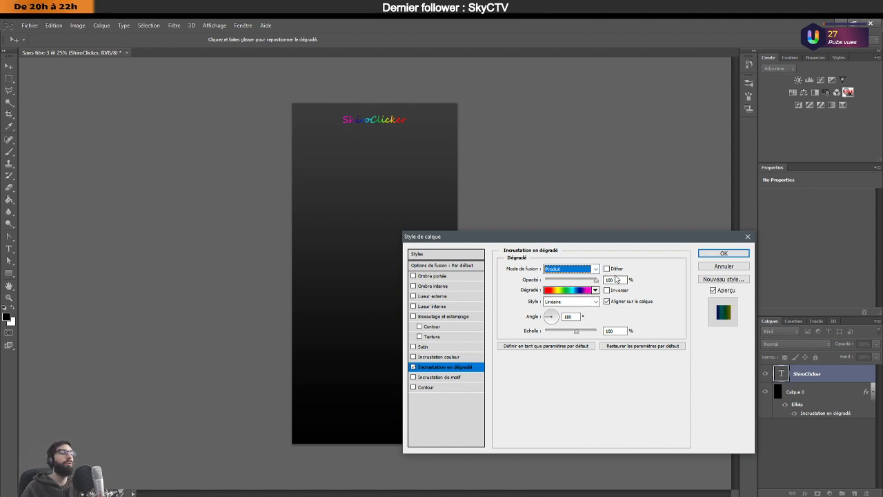
{"action": "key", "text": "Down"}
{"action": "key", "text": "Down"}
{"action": "key", "text": "Down"}
{"action": "key", "text": "Down"}
{"action": "key", "text": "Down"}
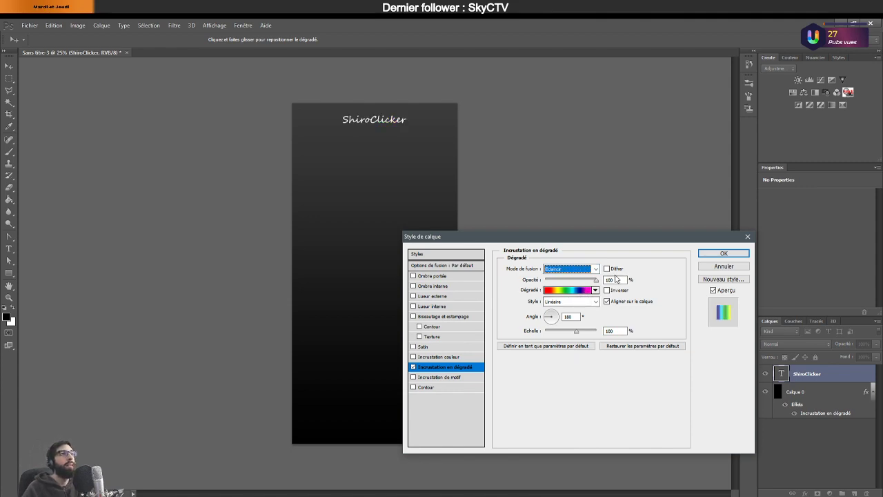
{"action": "key", "text": "Down"}
{"action": "key", "text": "Down"}
{"action": "key", "text": "Down"}
{"action": "key", "text": "Down"}
{"action": "key", "text": "Down"}
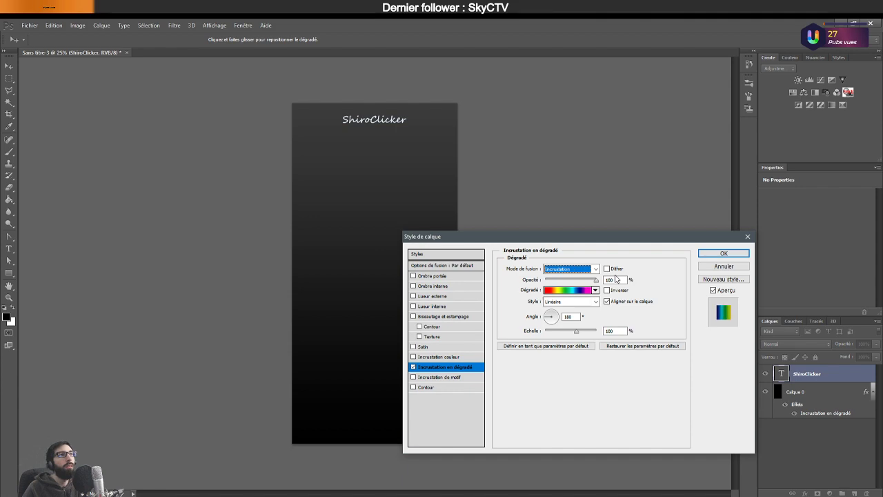
{"action": "key", "text": "Down"}
{"action": "key", "text": "Down"}
{"action": "key", "text": "Down"}
{"action": "key", "text": "Down"}
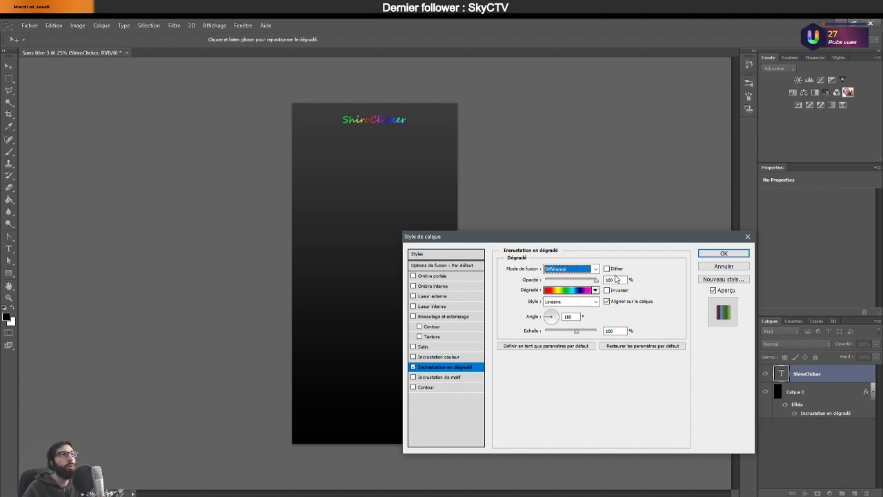
{"action": "key", "text": "Down"}
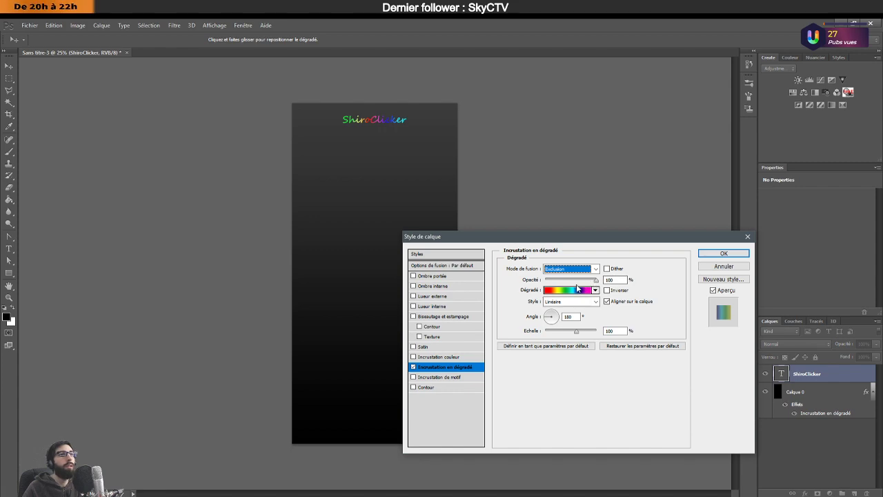
{"action": "left_click_drag", "start_coordinate": [596, 280], "coordinate": [580, 287]}
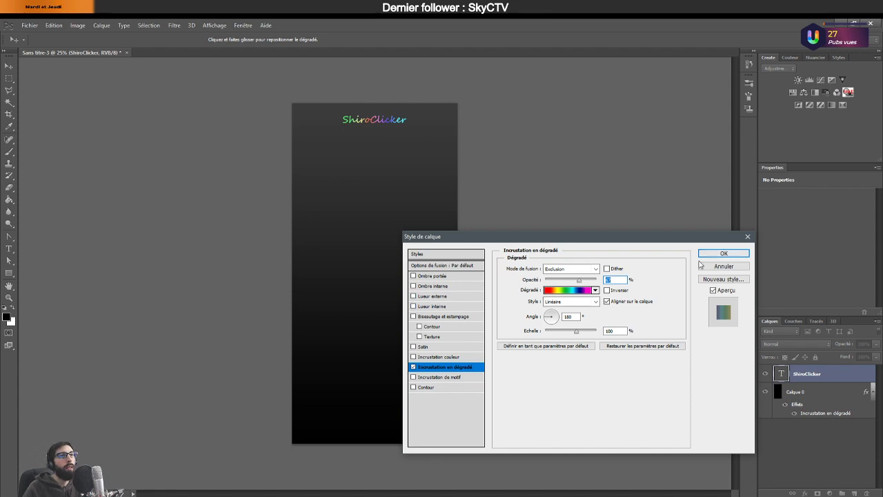
Add an outer glow to the title using the Arc-en-ciel transparent gradient preset.
{"action": "left_click", "coordinate": [426, 297]}
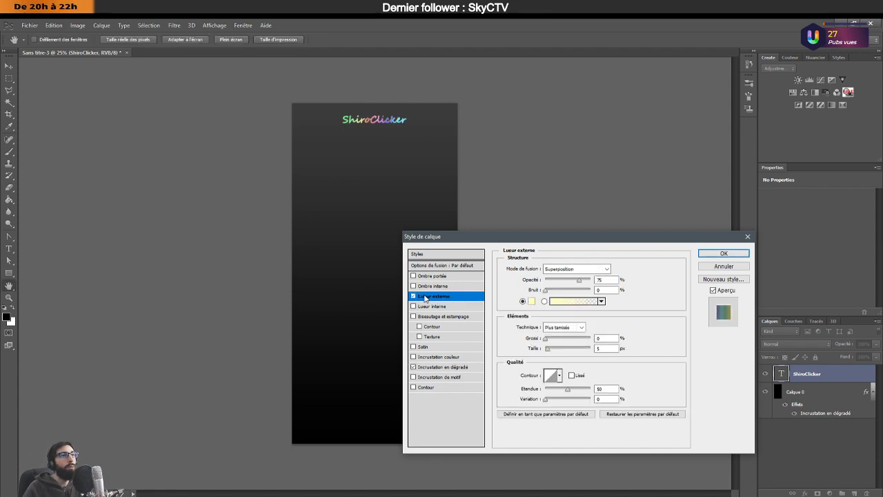
{"action": "left_click", "coordinate": [560, 301]}
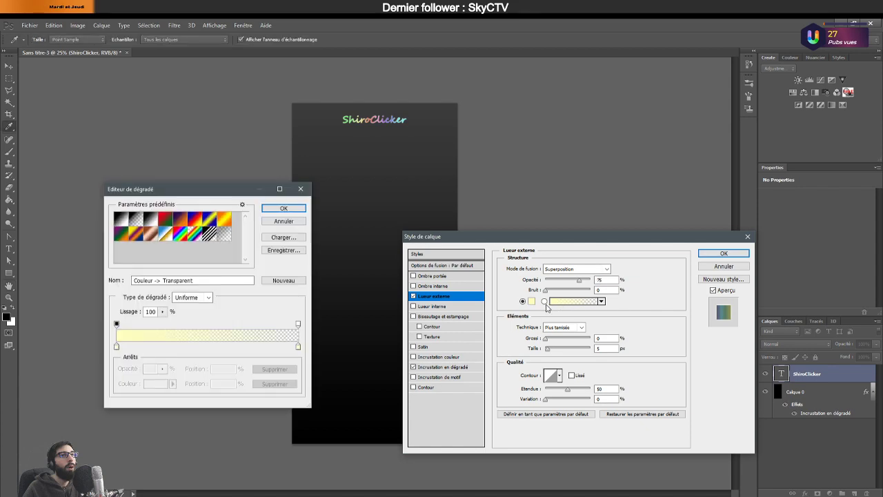
{"action": "left_click", "coordinate": [195, 233]}
Make the outer glow's rainbow gradient opaque throughout by setting its end stops to 100% opacity.
{"action": "left_click", "coordinate": [298, 323]}
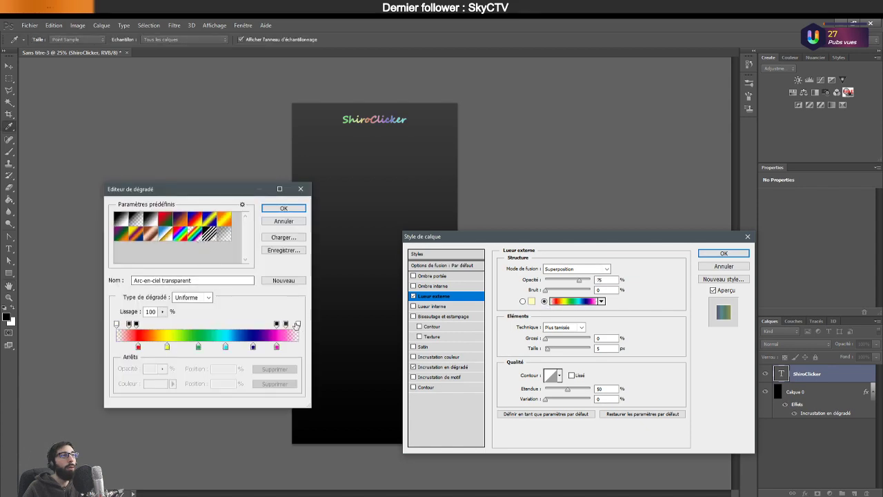
{"action": "left_click", "coordinate": [290, 369]}
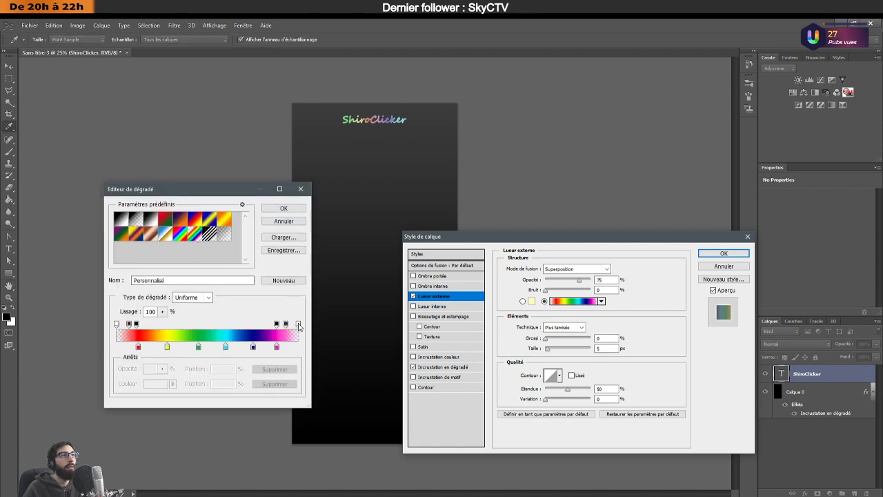
{"action": "mouse_move", "coordinate": [298, 324]}
{"action": "left_mouse_down"}
{"action": "mouse_move", "coordinate": [301, 339]}
{"action": "mouse_move", "coordinate": [290, 322]}
{"action": "mouse_move", "coordinate": [297, 323]}
{"action": "left_mouse_up"}
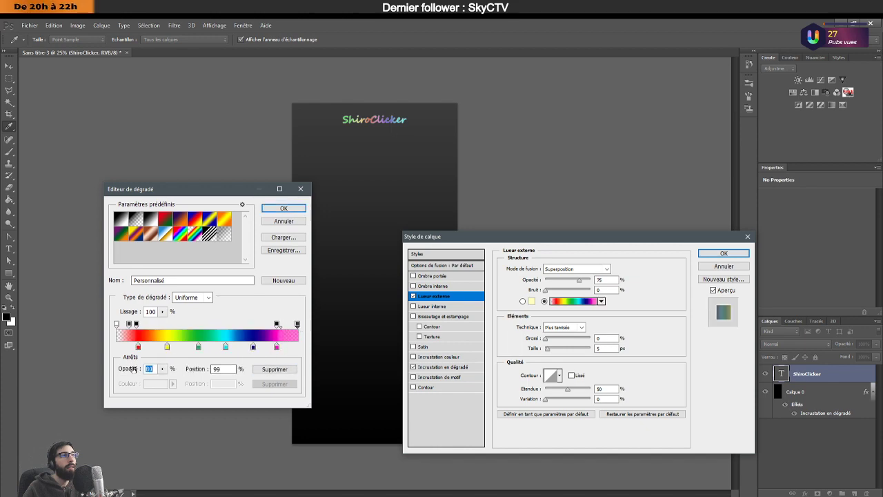
{"action": "left_click_drag", "start_coordinate": [131, 370], "coordinate": [168, 367]}
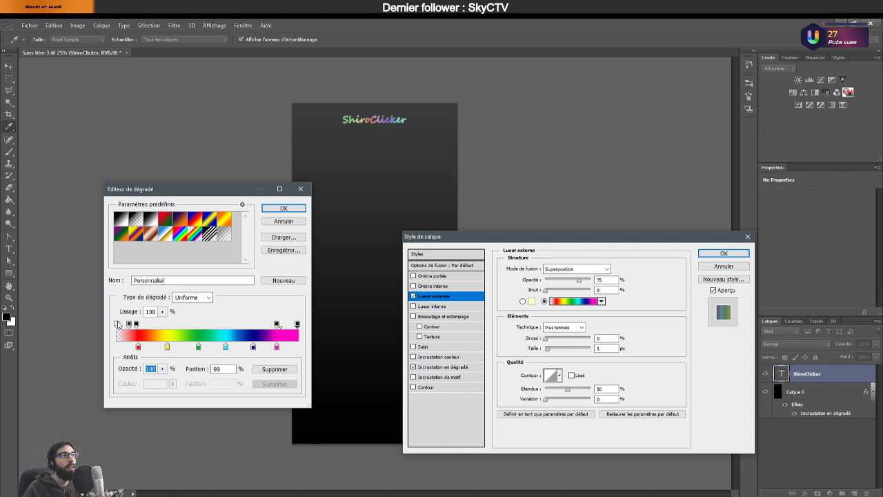
{"action": "left_click_drag", "start_coordinate": [118, 324], "coordinate": [117, 323]}
{"action": "left_click_drag", "start_coordinate": [131, 370], "coordinate": [179, 373]}
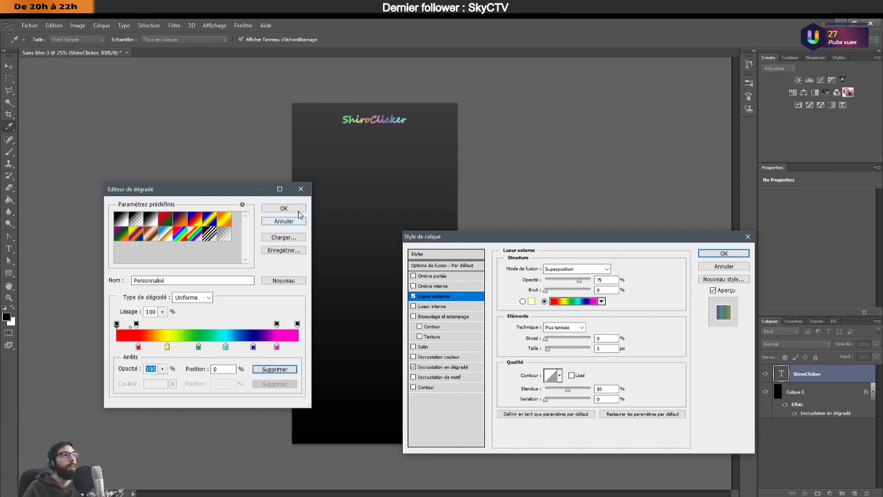
{"action": "left_click", "coordinate": [284, 209]}
Set the outer glow to Normal blend mode with 97% opacity and a size of 10 px, and apply the layer style.
{"action": "left_click", "coordinate": [576, 268]}
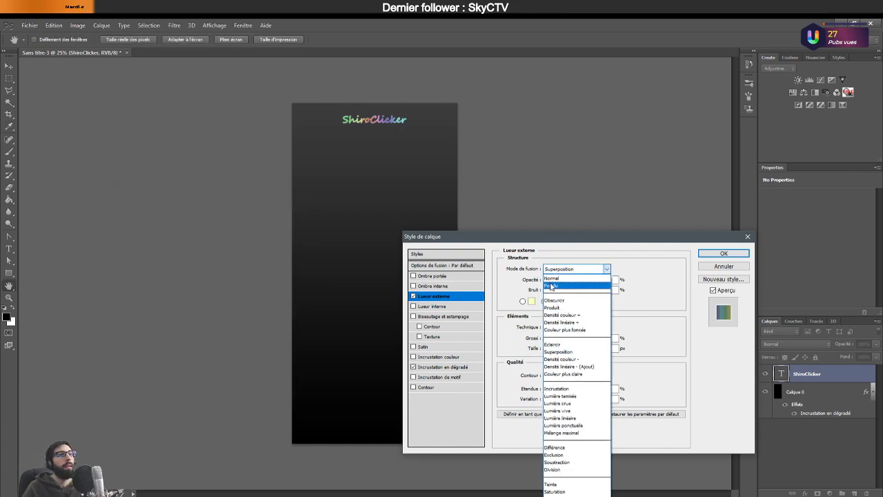
{"action": "left_click", "coordinate": [580, 278]}
{"action": "left_click_drag", "start_coordinate": [581, 279], "coordinate": [588, 279]}
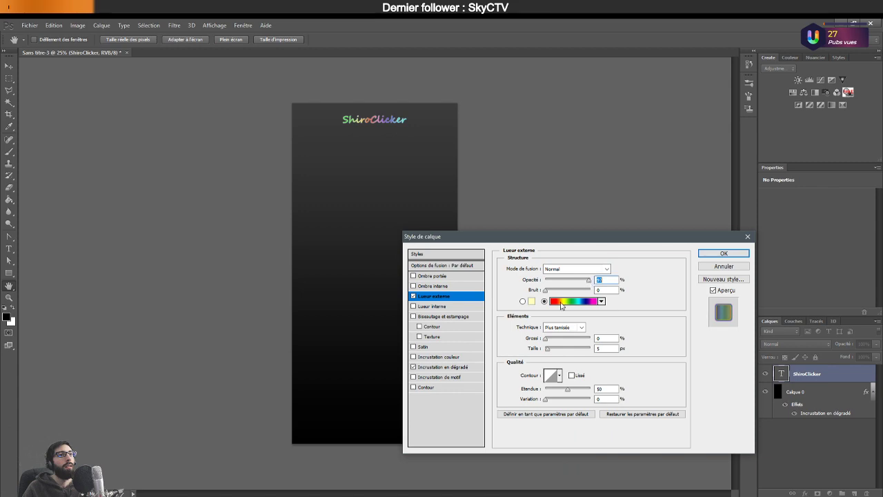
{"action": "left_click_drag", "start_coordinate": [545, 350], "coordinate": [550, 350]}
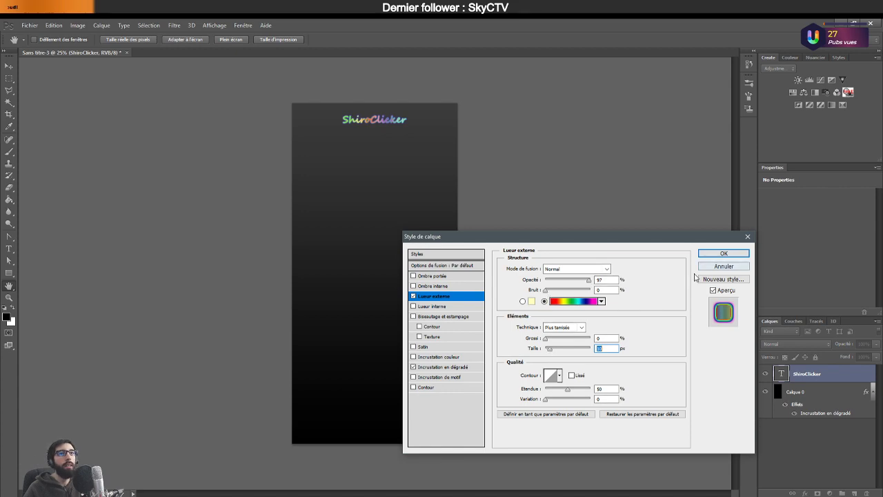
{"action": "left_click", "coordinate": [723, 253]}
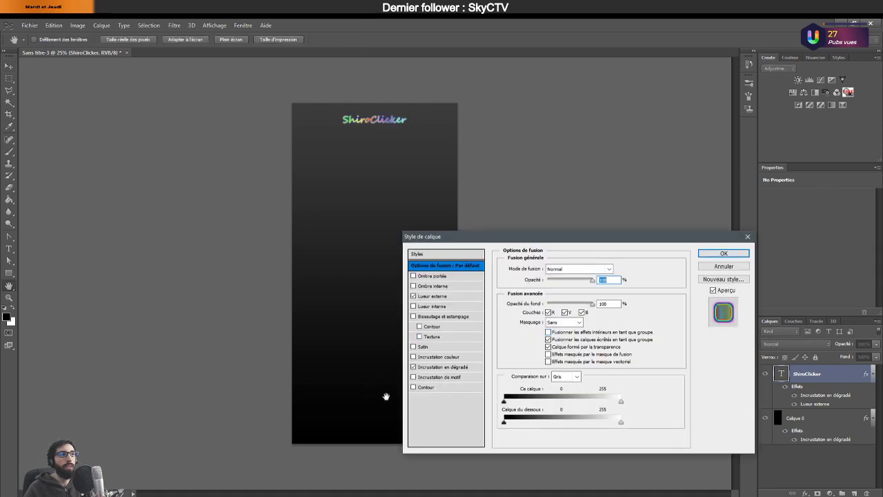
Replace the title's gradient overlay with a cyan colour overlay, #2bfdff, in Normal mode.
{"action": "left_click", "coordinate": [414, 367]}
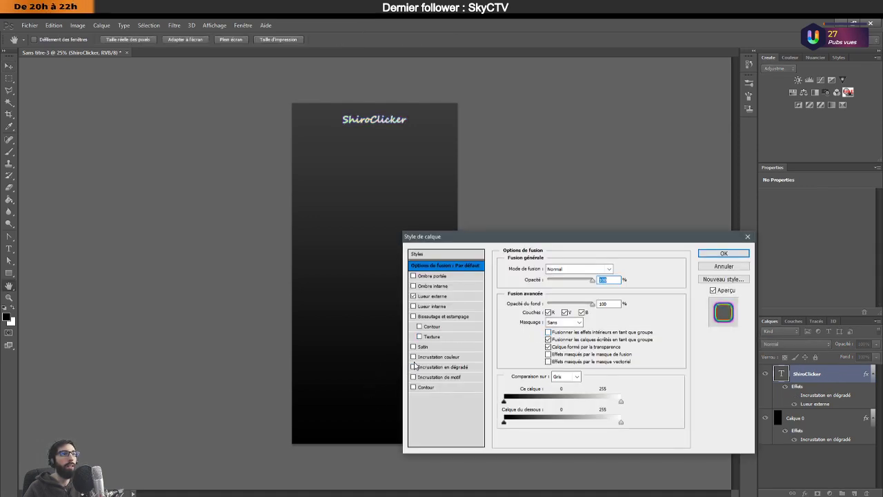
{"action": "left_click", "coordinate": [413, 357]}
{"action": "left_click", "coordinate": [429, 357]}
{"action": "left_click", "coordinate": [607, 270]}
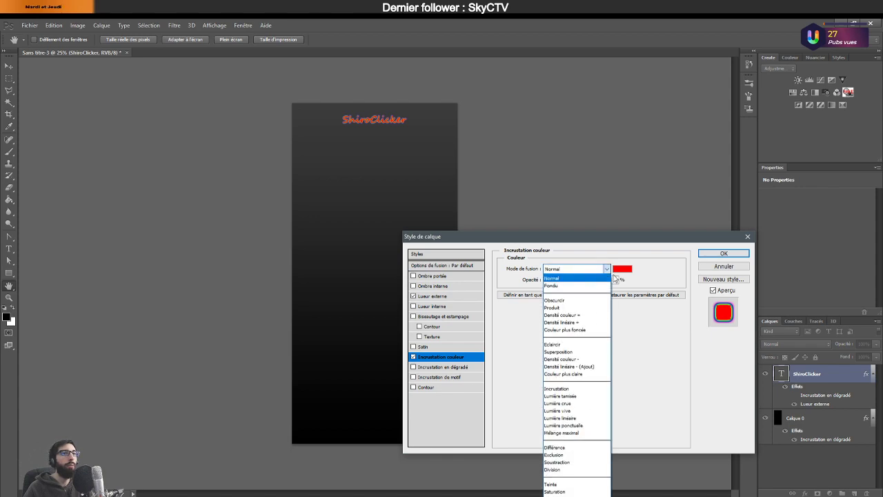
{"action": "left_click", "coordinate": [616, 277]}
{"action": "left_click", "coordinate": [622, 269]}
{"action": "left_click_drag", "start_coordinate": [586, 324], "coordinate": [633, 356]}
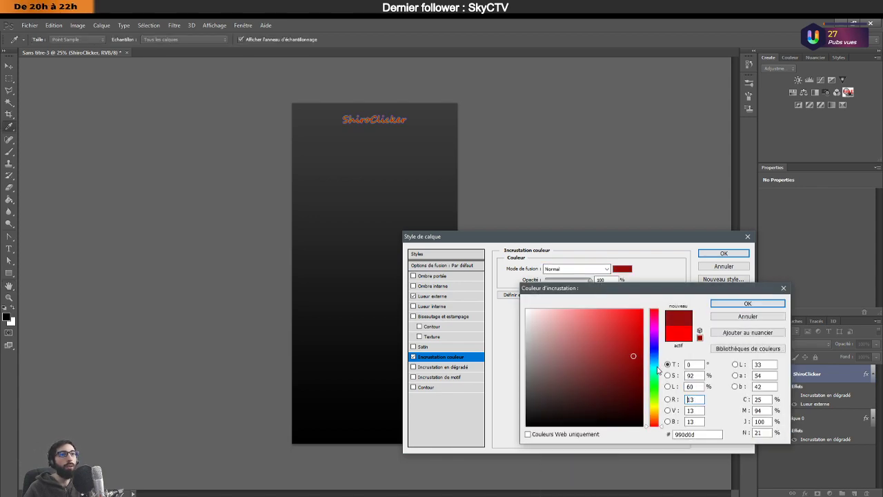
{"action": "left_click", "coordinate": [653, 370]}
{"action": "mouse_move", "coordinate": [624, 321]}
{"action": "left_mouse_down"}
{"action": "mouse_move", "coordinate": [635, 315]}
{"action": "mouse_move", "coordinate": [623, 310]}
{"action": "left_mouse_up"}
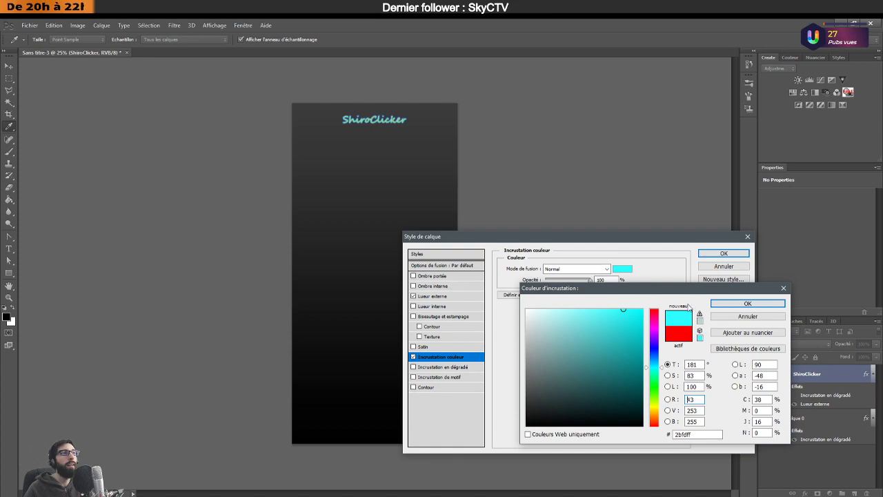
{"action": "left_click", "coordinate": [731, 305]}
{"action": "left_click", "coordinate": [724, 253]}
Raise the title's outer glow opacity to 100%, enlarge its size into a wide halo, and apply the layer style.
{"action": "key", "text": "z"}
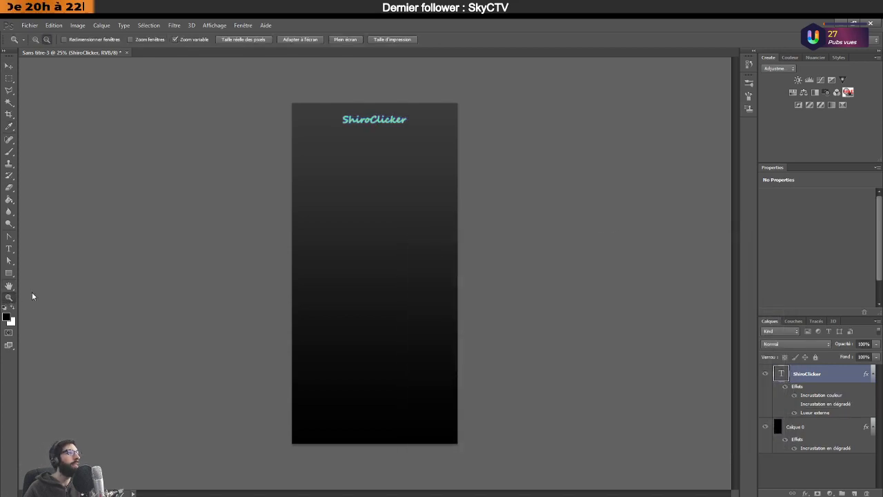
{"action": "left_click", "coordinate": [407, 144]}
{"action": "scroll", "coordinate": [374, 157], "scroll_direction": "up", "scroll_amount": 8}
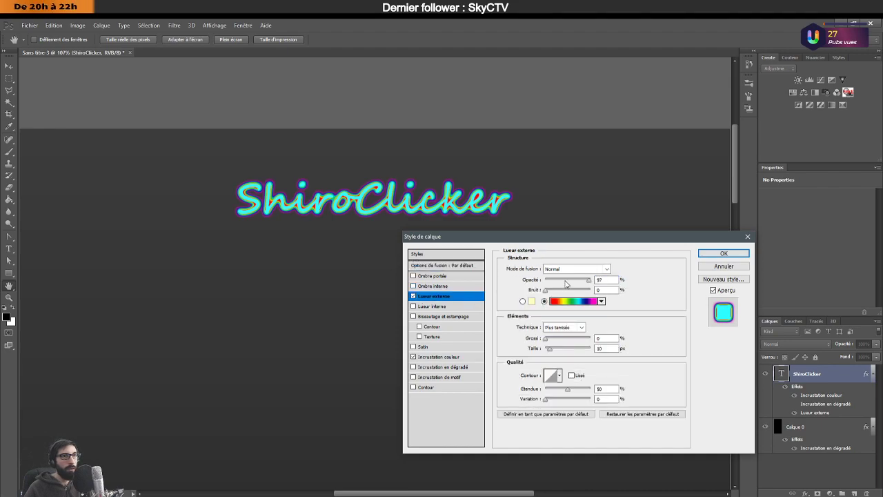
{"action": "left_click_drag", "start_coordinate": [591, 281], "coordinate": [593, 282]}
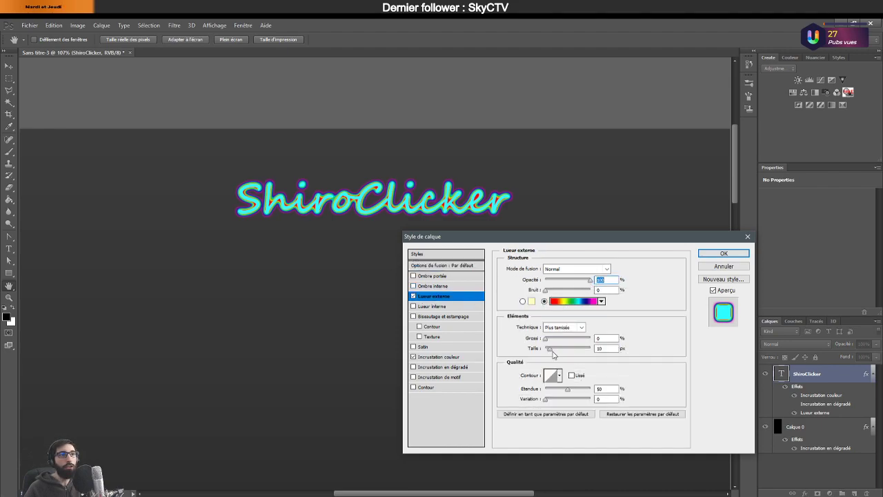
{"action": "left_click_drag", "start_coordinate": [549, 350], "coordinate": [561, 350]}
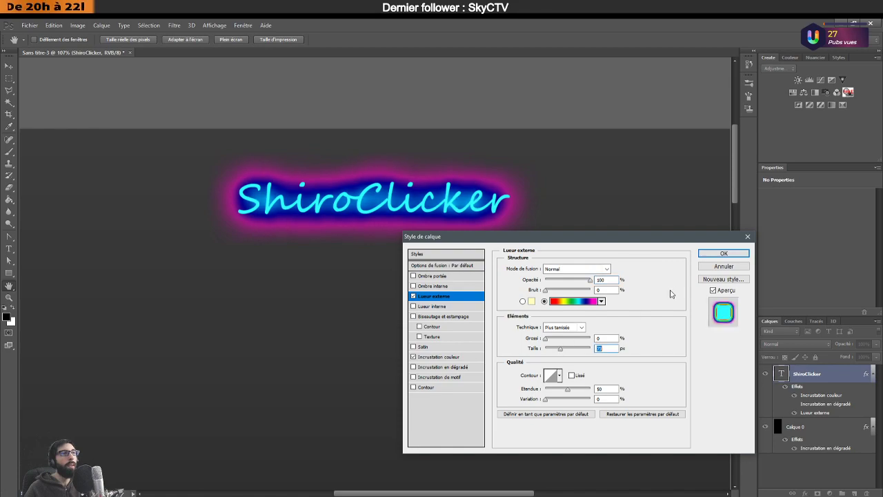
{"action": "left_click", "coordinate": [724, 253]}
Collapse the title layer's effects list and add a new empty layer between the title and the background.
{"action": "key", "text": "z"}
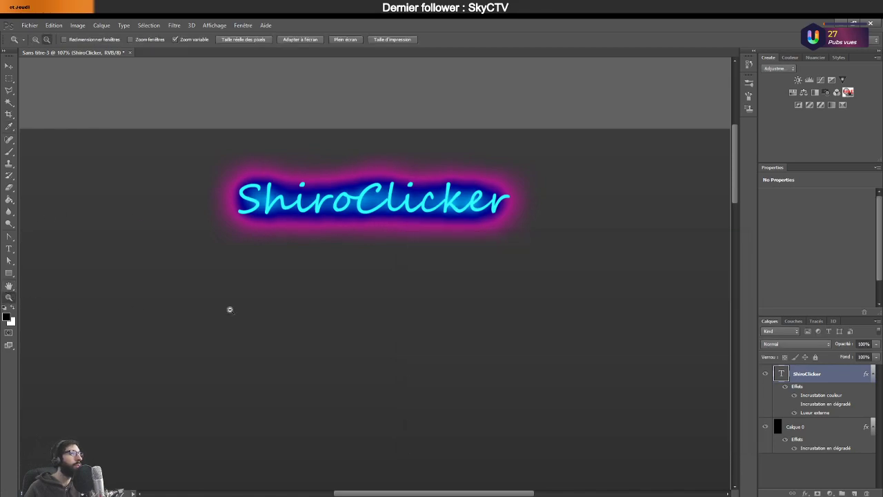
{"action": "left_click", "coordinate": [230, 309], "text": "alt"}
{"action": "left_click", "coordinate": [232, 324], "text": "alt"}
{"action": "left_click", "coordinate": [236, 385], "text": "alt"}
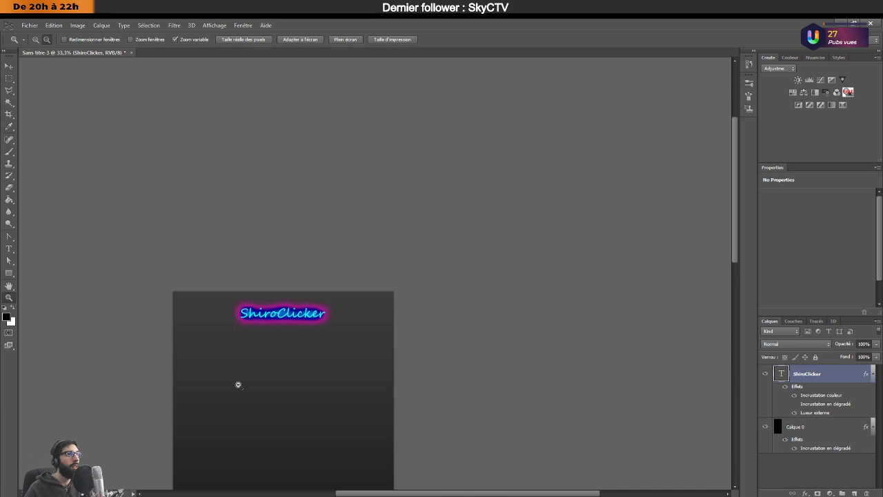
{"action": "scroll", "coordinate": [241, 378], "scroll_direction": "down", "scroll_amount": 5}
{"action": "left_click", "coordinate": [366, 381], "text": "alt"}
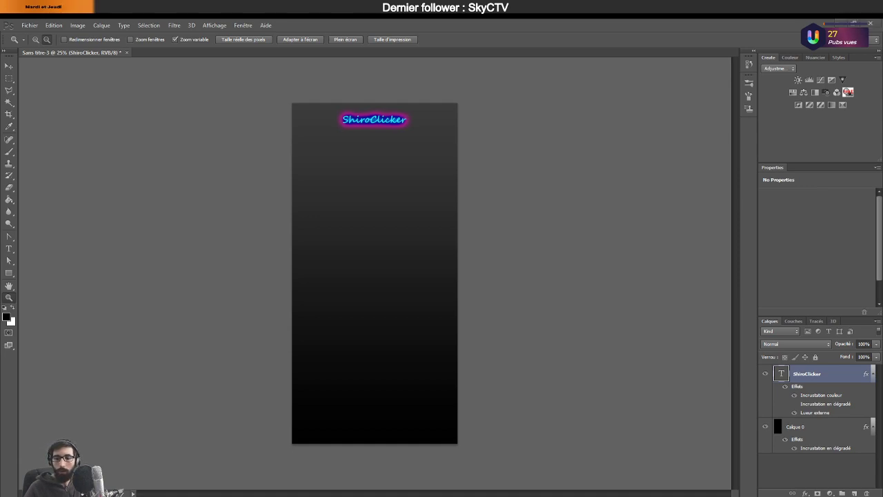
{"action": "key", "text": "XF86AudioLowerVolume"}
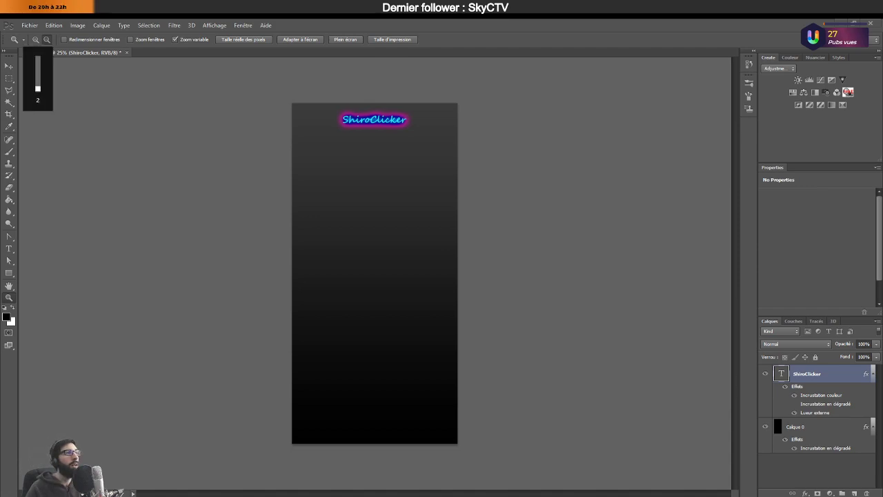
{"action": "left_click", "coordinate": [873, 376]}
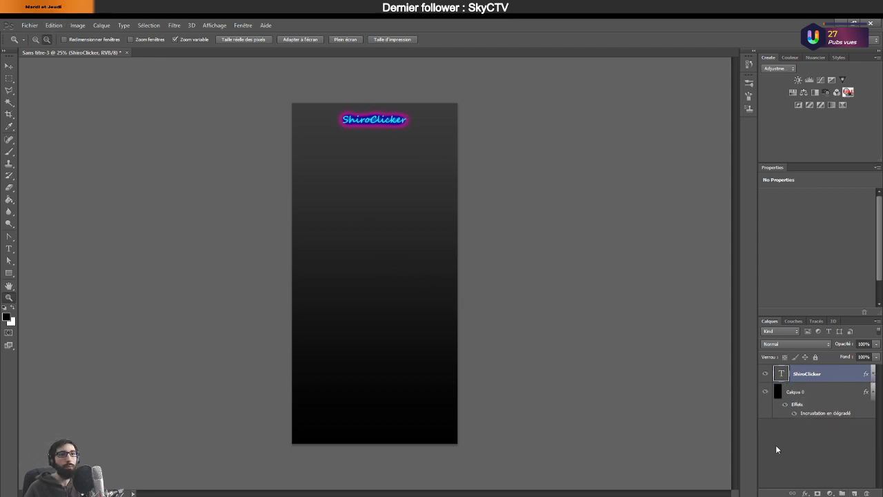
{"action": "left_click", "coordinate": [858, 494]}
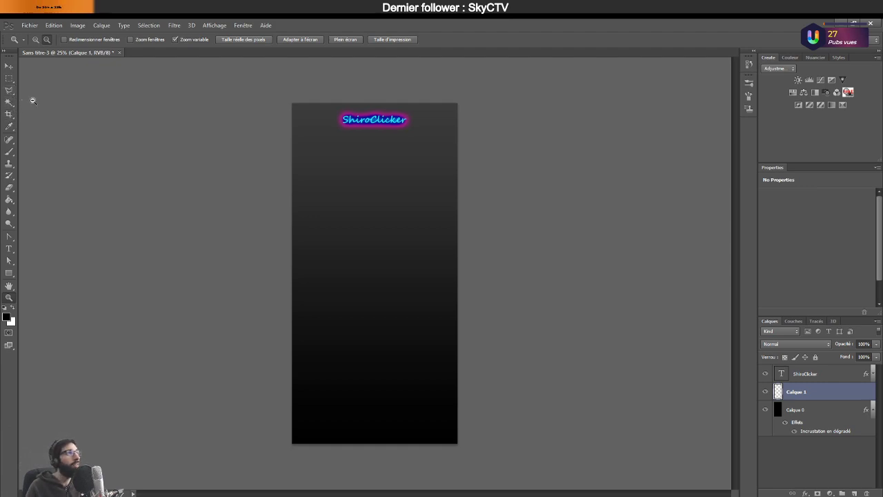
Paint a straight-sided black rectangular frame just inside the canvas edges with a hard round 16 px brush.
{"action": "left_click", "coordinate": [9, 151]}
{"action": "left_click", "coordinate": [43, 40]}
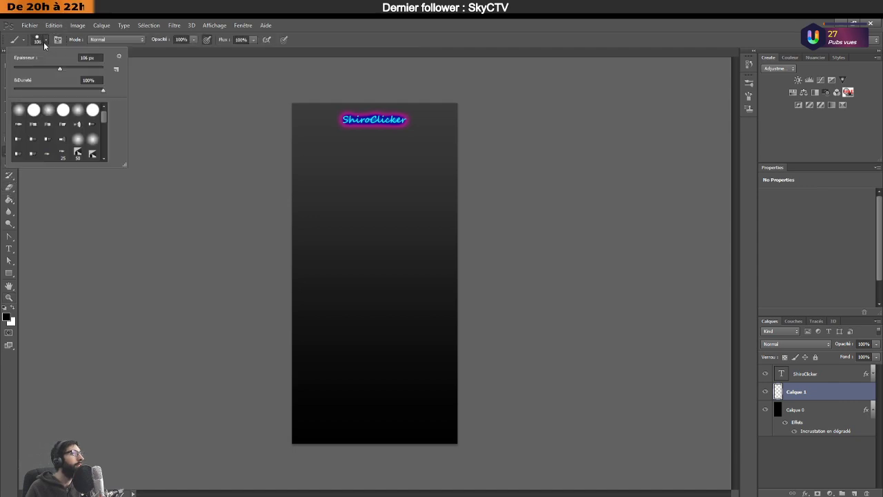
{"action": "type", "text": "16"}
{"action": "key", "text": "Return"}
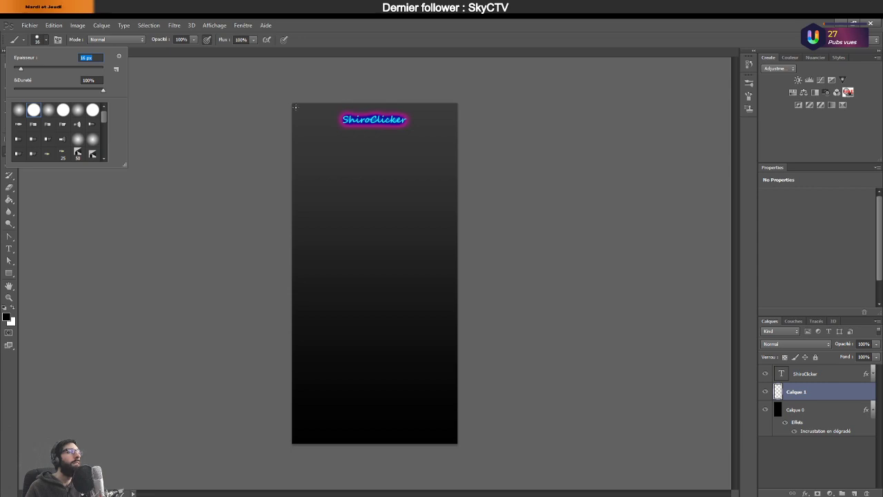
{"action": "key", "text": "Return"}
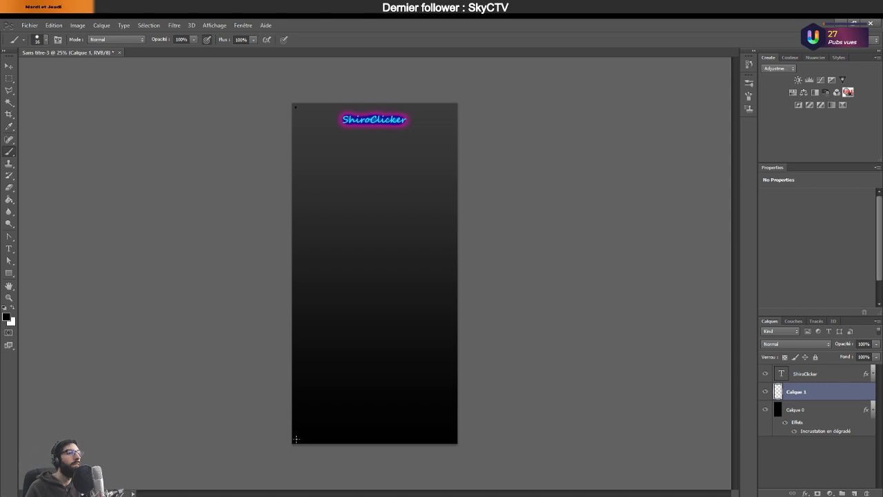
{"action": "left_click", "coordinate": [296, 438], "text": "shift"}
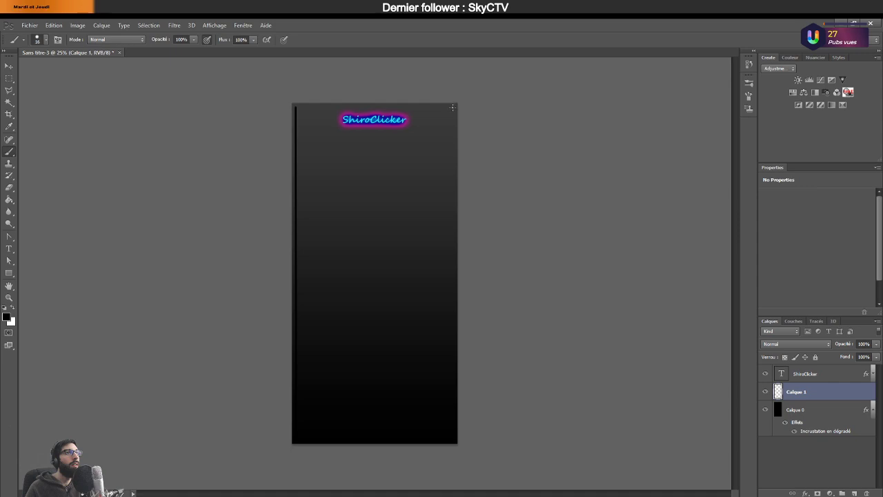
{"action": "left_click", "coordinate": [453, 107], "text": "shift"}
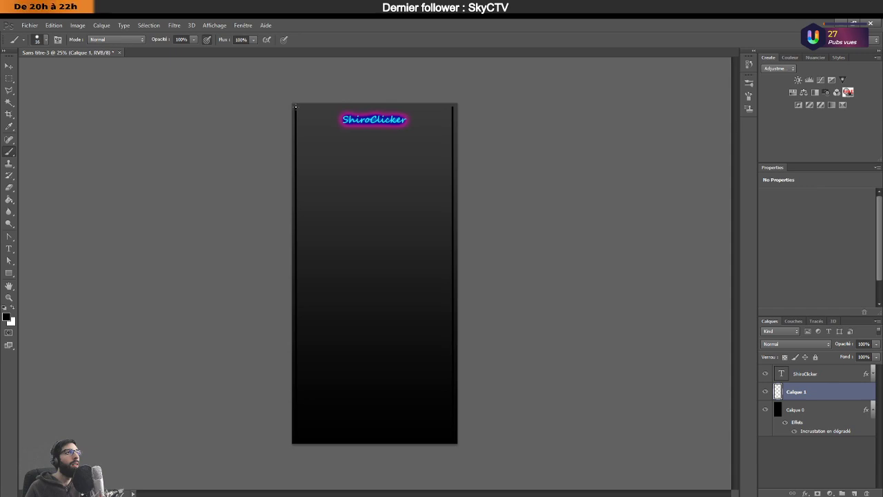
{"action": "left_click", "coordinate": [296, 106], "text": "shift"}
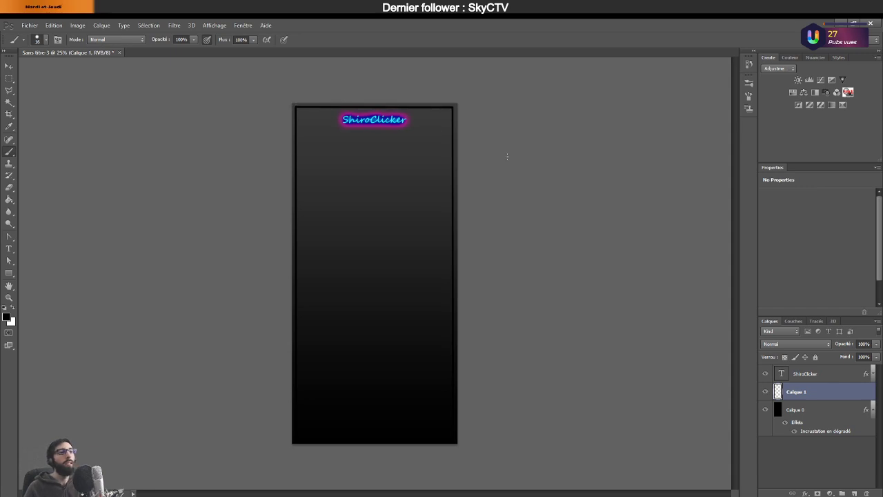
Add a gradient overlay to the frame layer using the Arc-en-ciel transparent preset.
{"action": "double_click", "coordinate": [835, 395]}
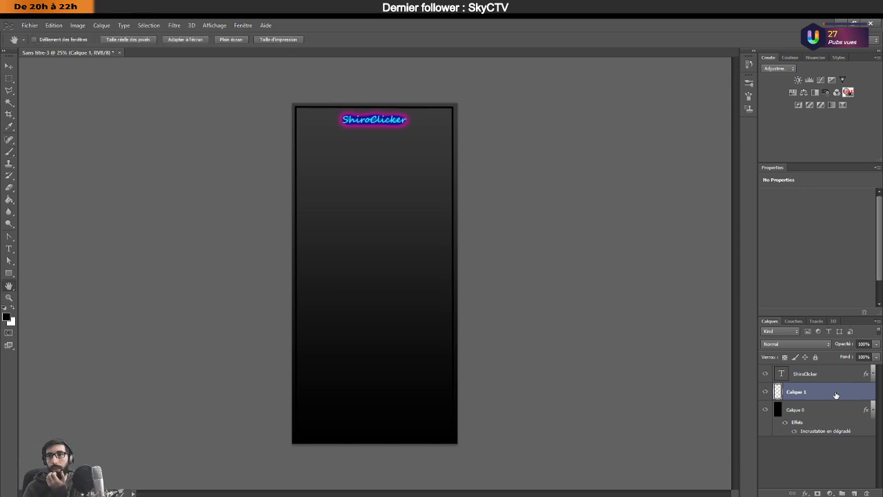
{"action": "left_click", "coordinate": [436, 368]}
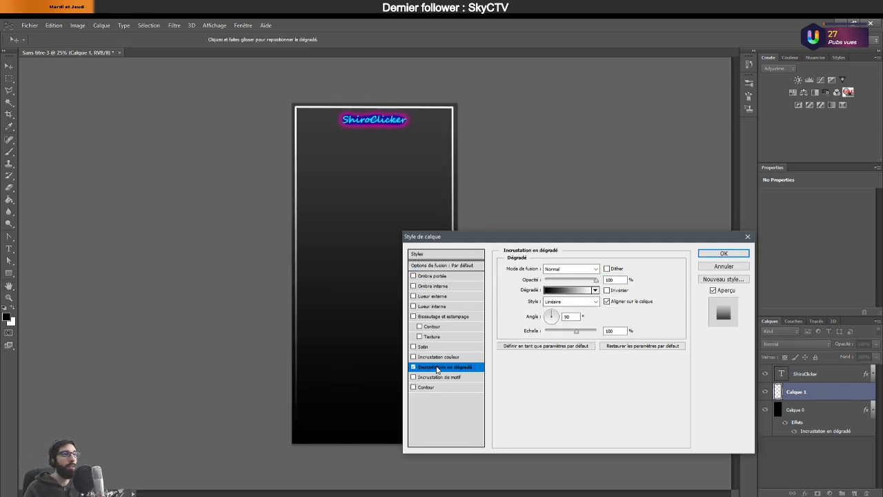
{"action": "left_click", "coordinate": [558, 291]}
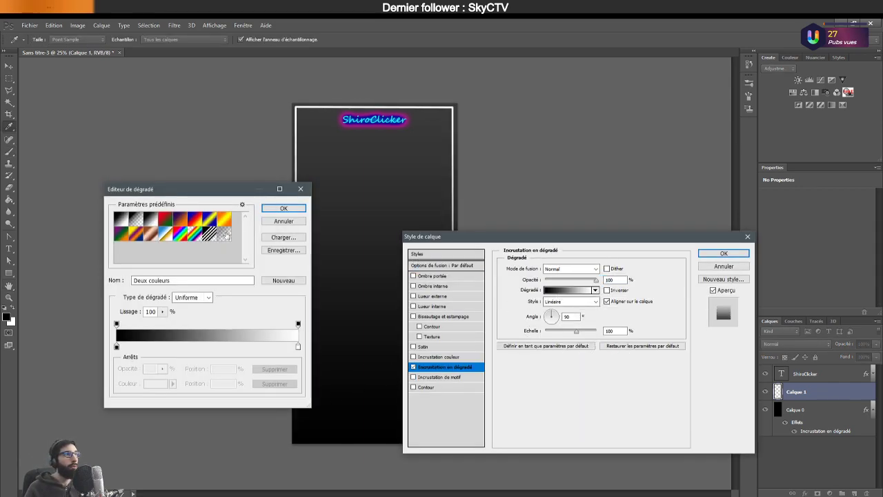
{"action": "left_click", "coordinate": [194, 234]}
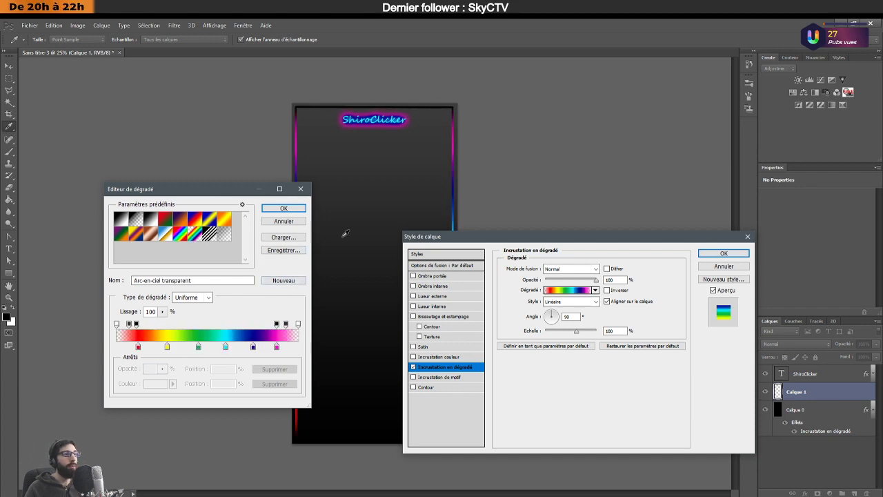
Delete the rainbow gradient's fully transparent end stops, move the outermost remaining opacity stops to 0% and 100%, and accept the gradient.
{"action": "left_click", "coordinate": [298, 324]}
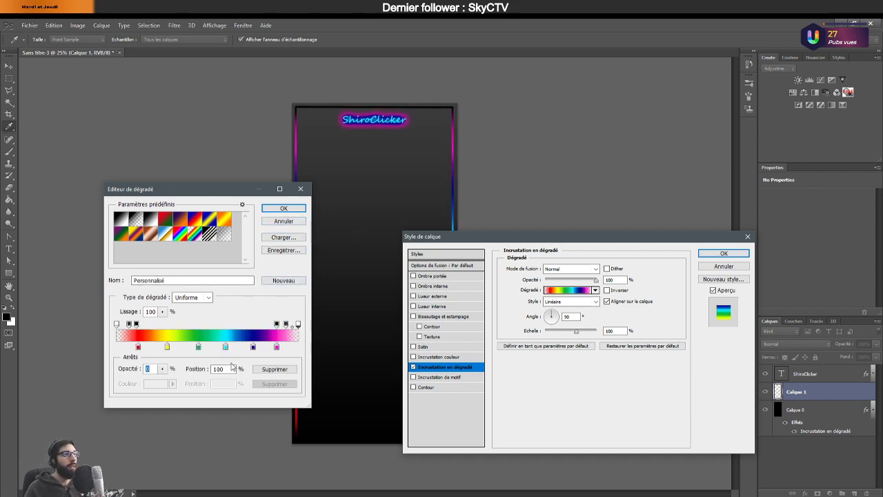
{"action": "left_click", "coordinate": [274, 368]}
{"action": "left_click", "coordinate": [117, 324]}
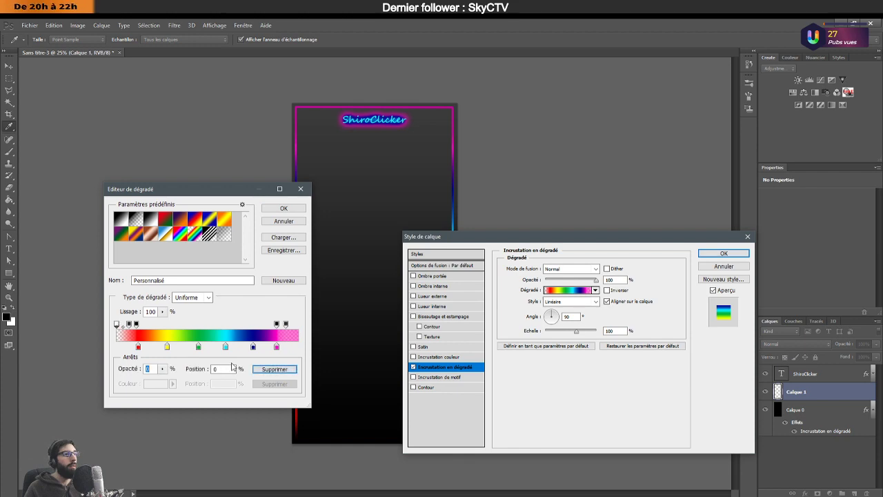
{"action": "left_click", "coordinate": [270, 369]}
{"action": "left_click_drag", "start_coordinate": [129, 324], "coordinate": [116, 324]}
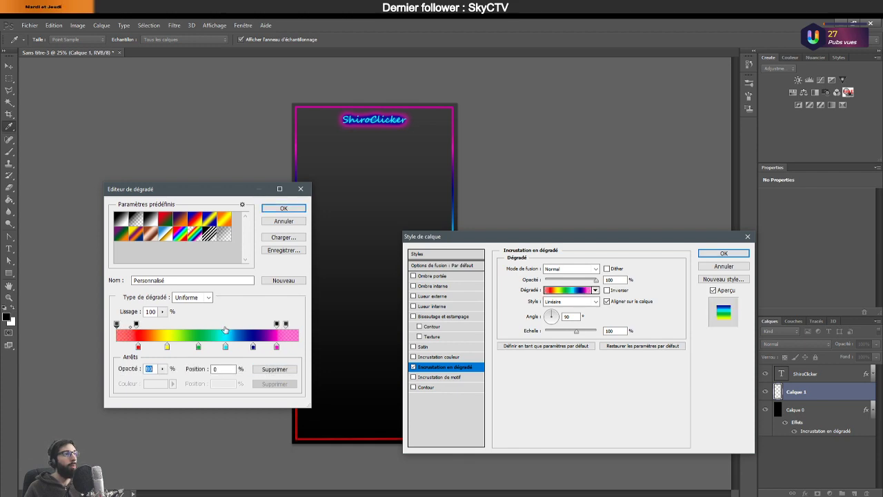
{"action": "left_click", "coordinate": [298, 323]}
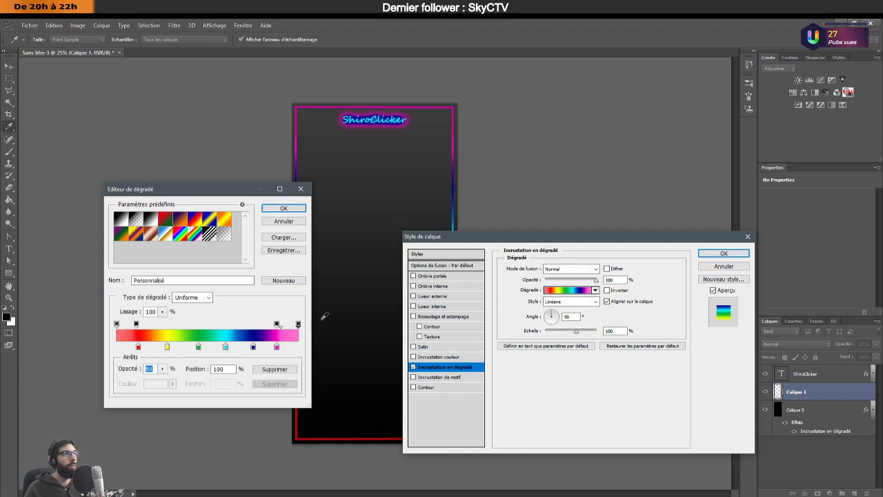
{"action": "left_click", "coordinate": [284, 207]}
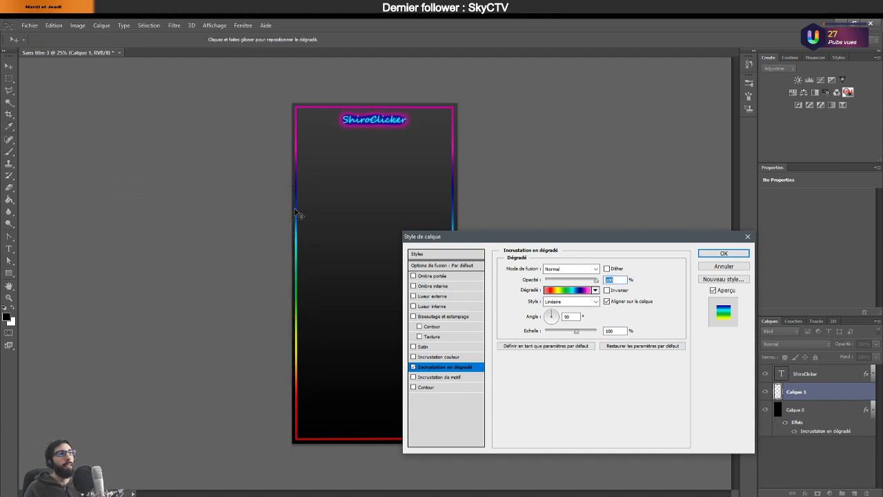
Keep the frame's gradient overlay at 100% opacity and add a white colour overlay to the frame layer.
{"action": "left_click_drag", "start_coordinate": [512, 240], "coordinate": [591, 189]}
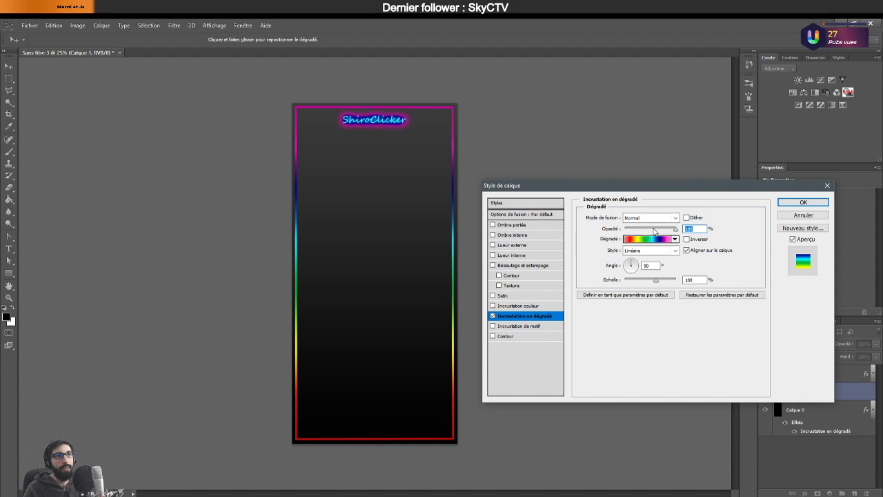
{"action": "left_click_drag", "start_coordinate": [655, 231], "coordinate": [677, 230]}
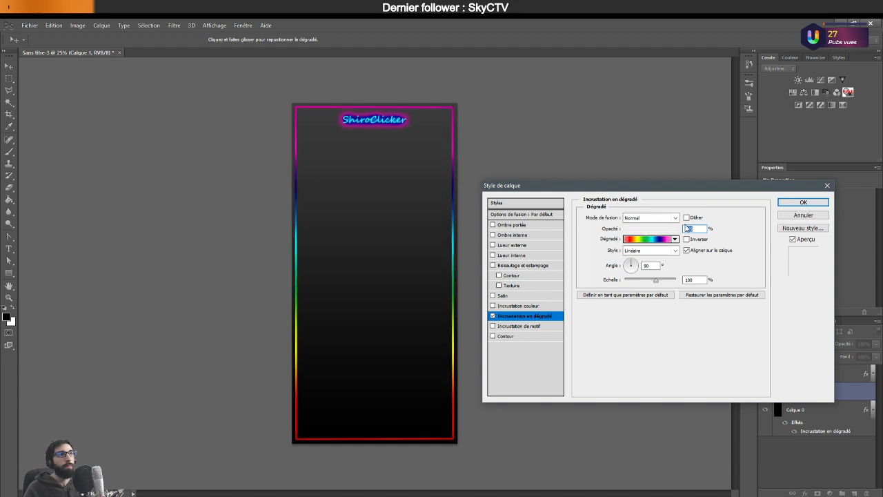
{"action": "left_click", "coordinate": [493, 306]}
{"action": "left_click", "coordinate": [518, 307]}
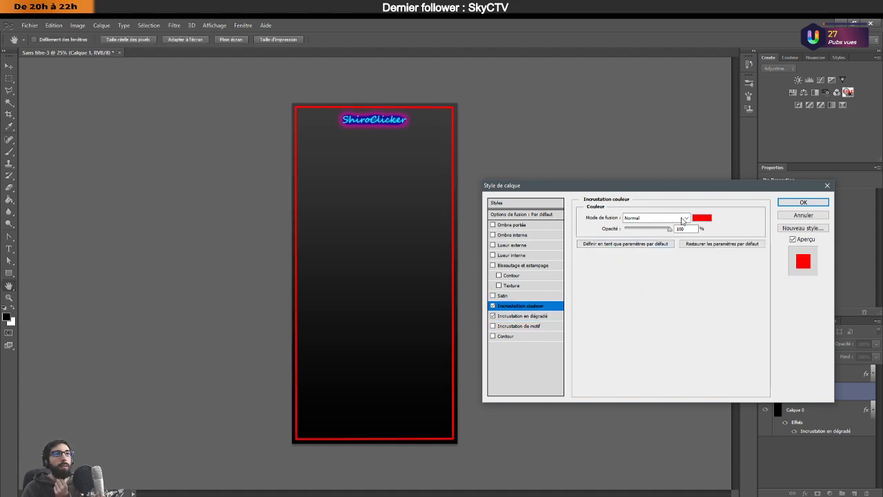
{"action": "left_click", "coordinate": [701, 218]}
{"action": "left_click", "coordinate": [500, 284]}
{"action": "left_click", "coordinate": [738, 305]}
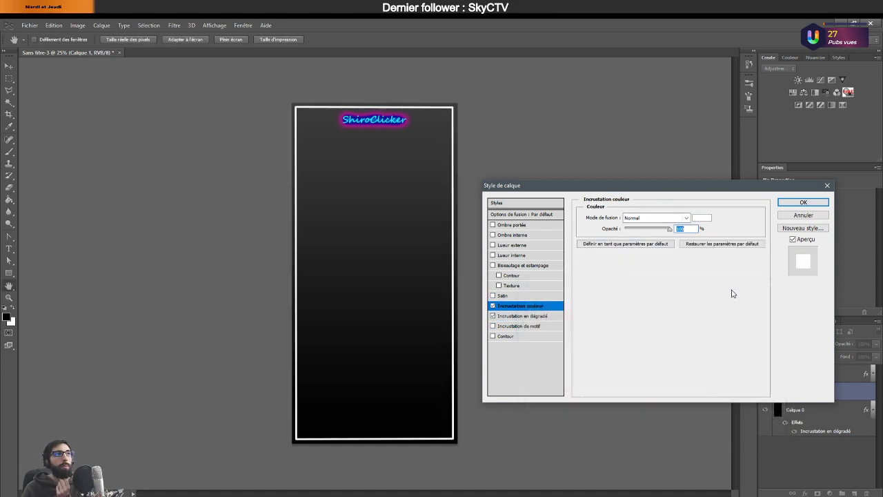
Set the frame's colour overlay blend mode to Lumière tamisée and apply the layer style.
{"action": "left_click", "coordinate": [673, 219]}
{"action": "left_click", "coordinate": [646, 294]}
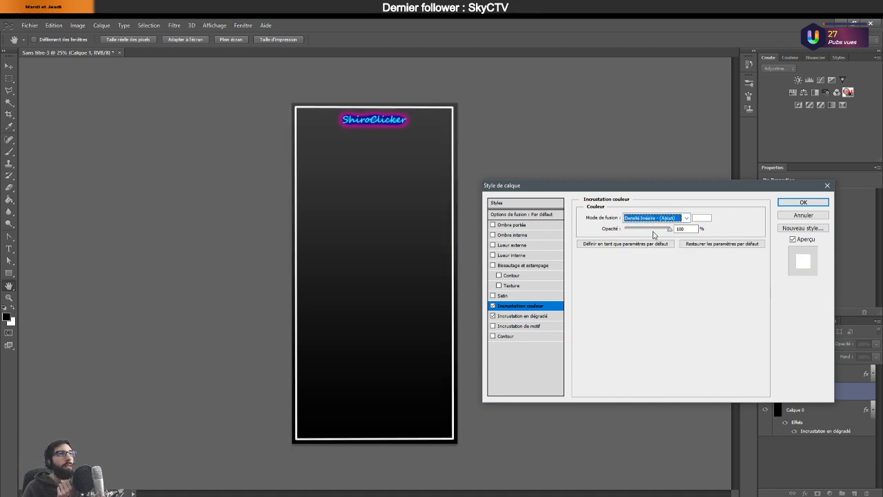
{"action": "key", "text": "Down"}
{"action": "key", "text": "Down"}
{"action": "key", "text": "Down"}
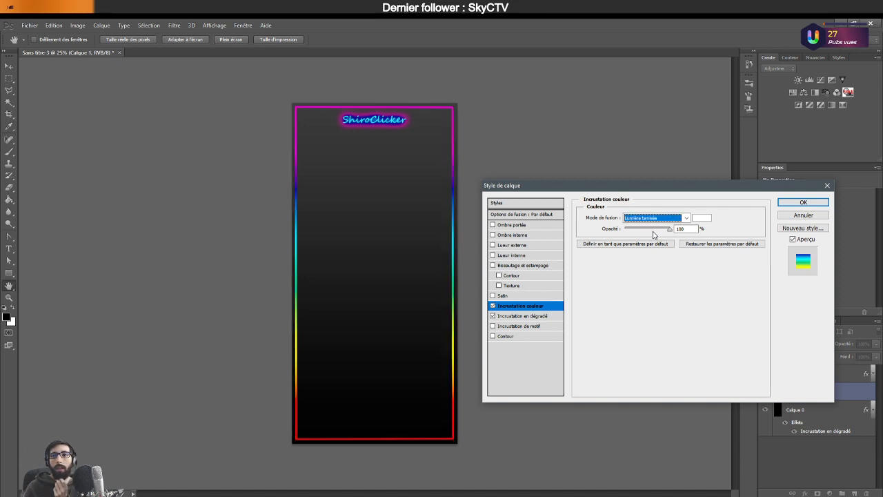
{"action": "left_click", "coordinate": [800, 203]}
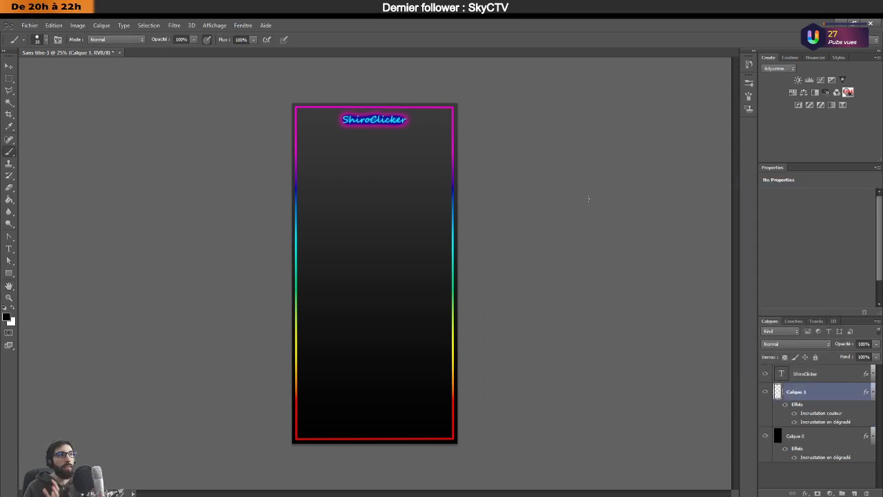
Start a PNG-24 web export of the design with transparency, and create and open a destination folder named App Smartphone.
{"action": "key", "text": "alt+Tab"}
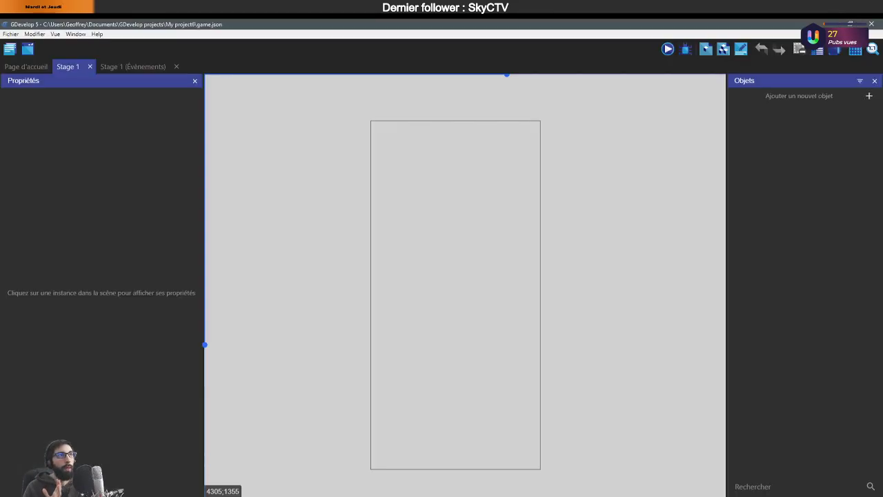
{"action": "key", "text": "alt+Tab"}
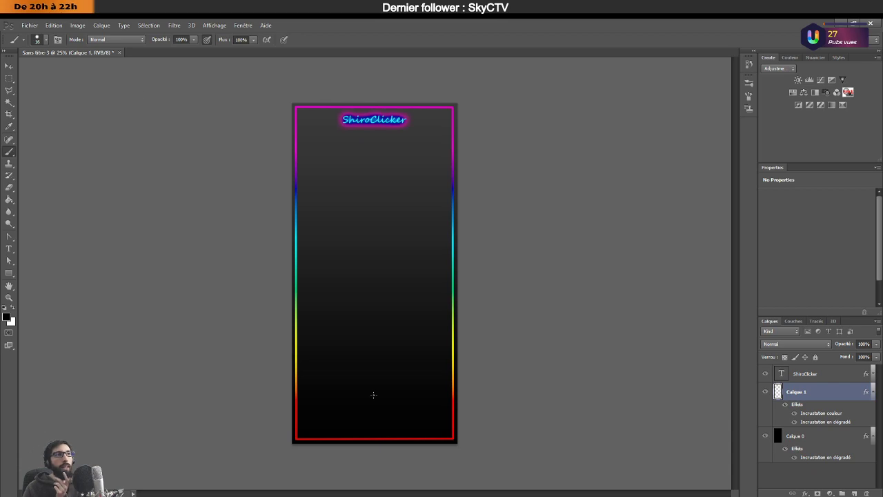
{"action": "left_click", "coordinate": [29, 25]}
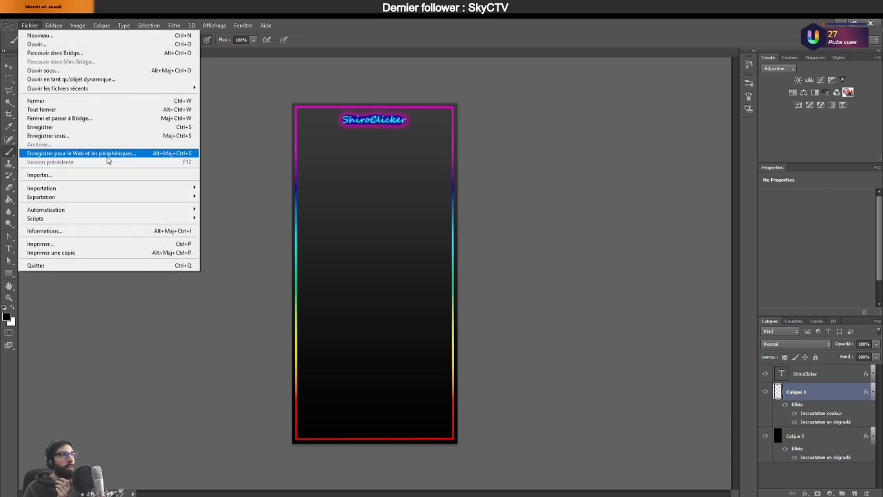
{"action": "left_click", "coordinate": [108, 155]}
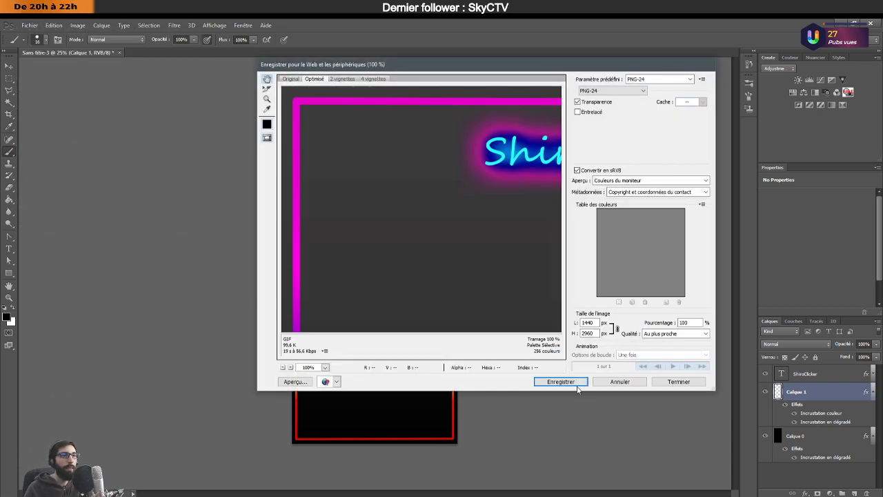
{"action": "left_click", "coordinate": [560, 381]}
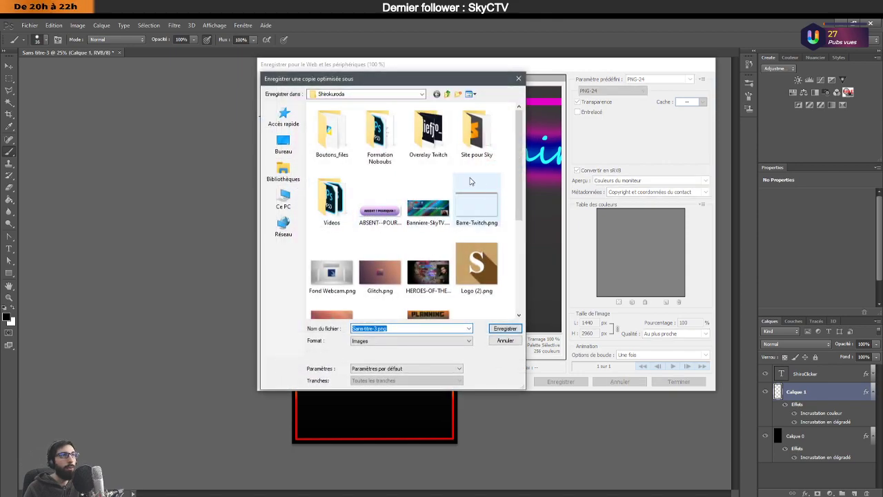
{"action": "left_click", "coordinate": [458, 94]}
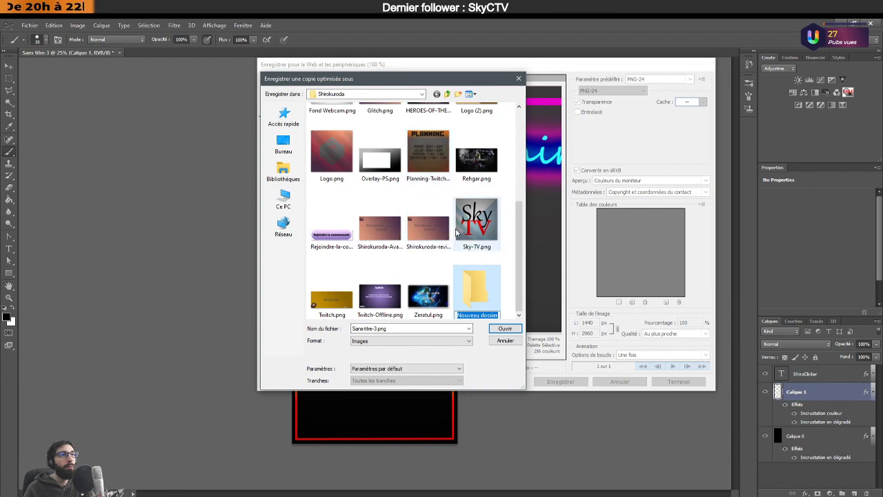
{"action": "type", "text": "App Smartphone"}
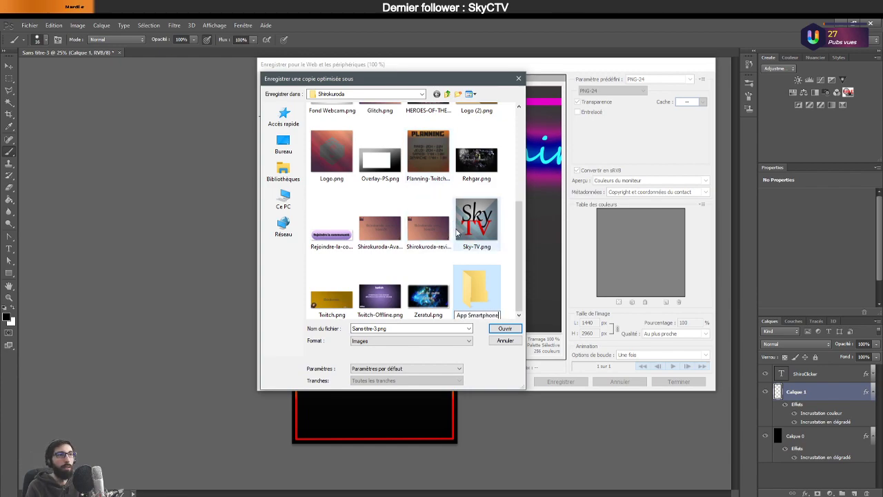
{"action": "key", "text": "Return"}
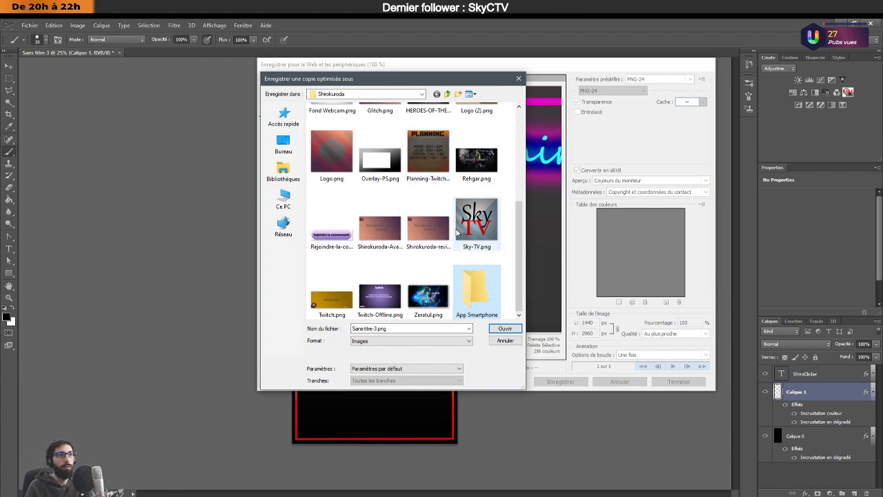
{"action": "key", "text": "Return"}
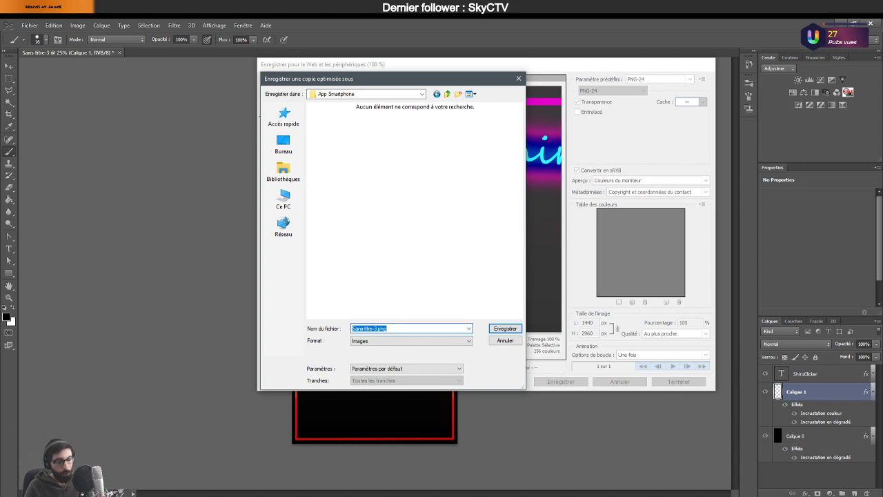
Save the exported PNG in the App Smartphone folder under the name ShiroClicker_F.
{"action": "type", "text": "Shiri"}
{"action": "type", "text": "Cl"}
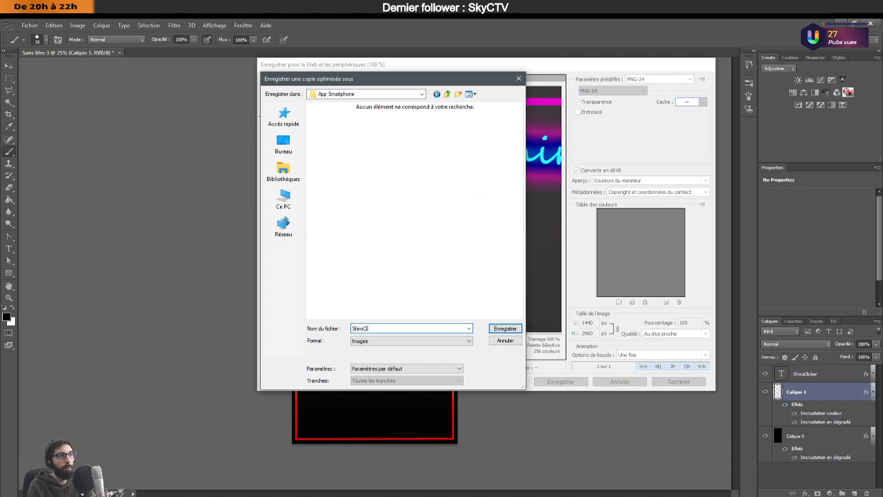
{"action": "type", "text": "icker"}
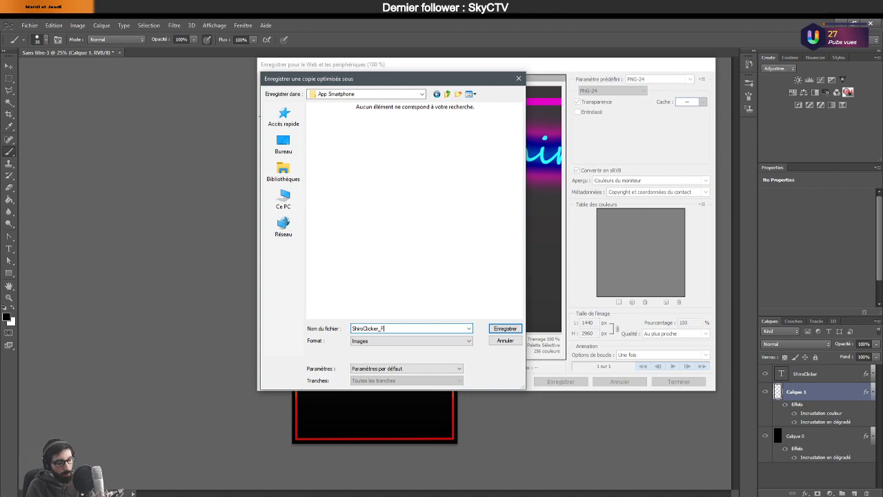
{"action": "type", "text": "_F"}
{"action": "key", "text": "Return"}
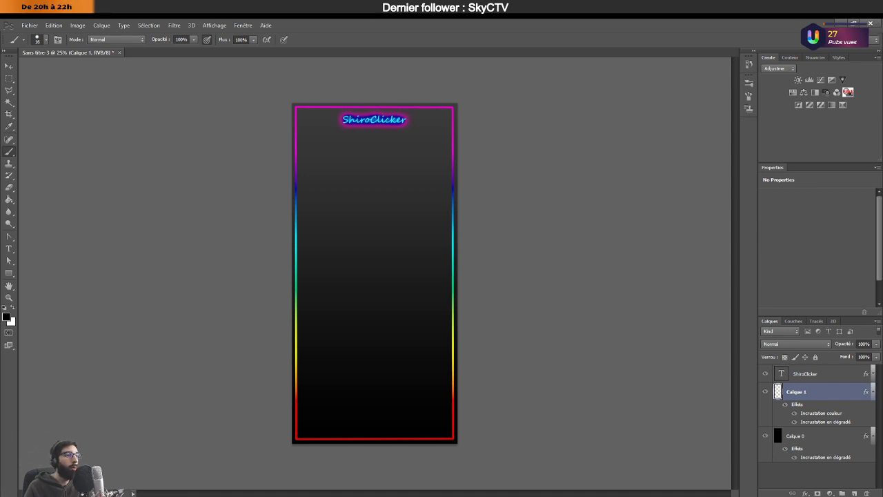
Switch to GDevelop and add a new sprite object named Fond to the Stage 1 scene.
{"action": "mouse_move", "coordinate": [304, 494]}
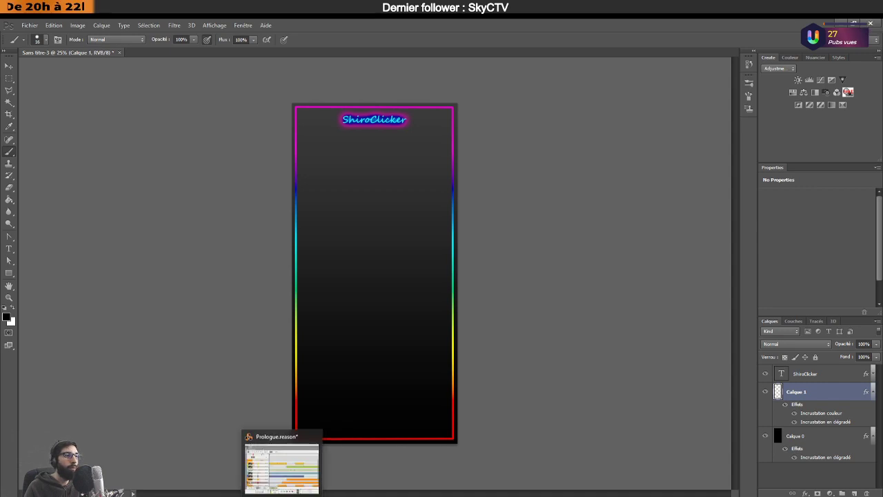
{"action": "left_click", "coordinate": [324, 494]}
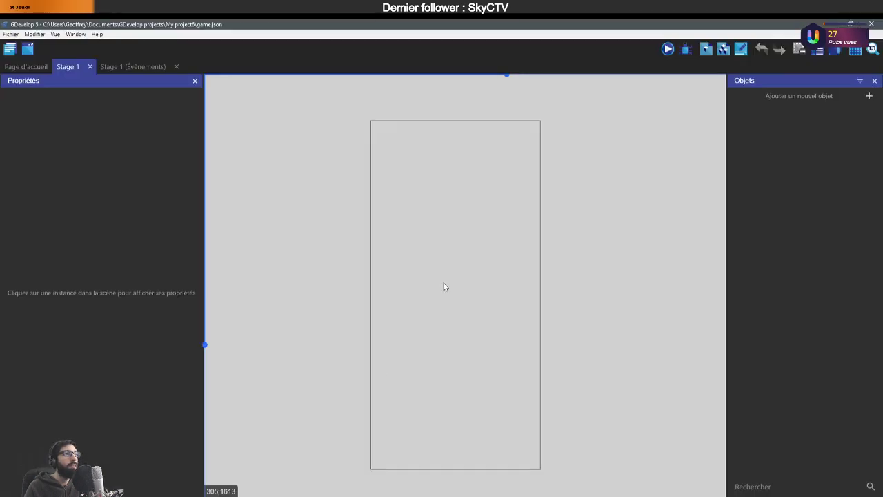
{"action": "left_click", "coordinate": [814, 95]}
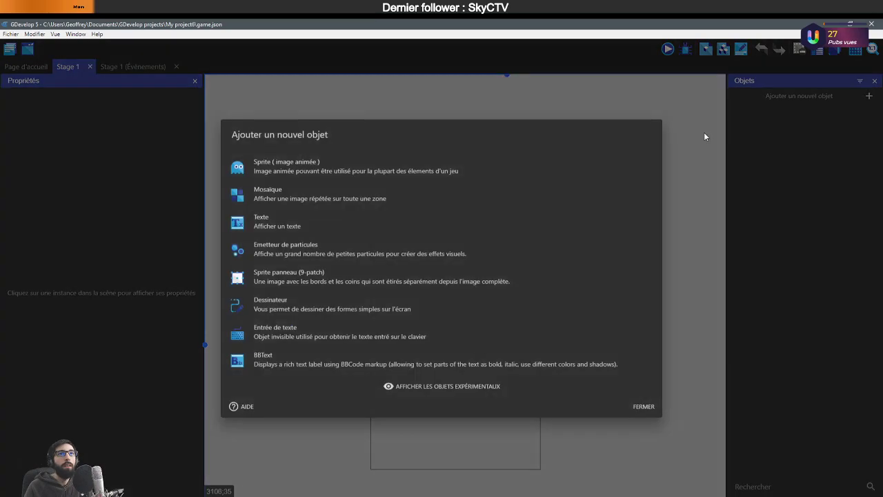
{"action": "left_click", "coordinate": [324, 173]}
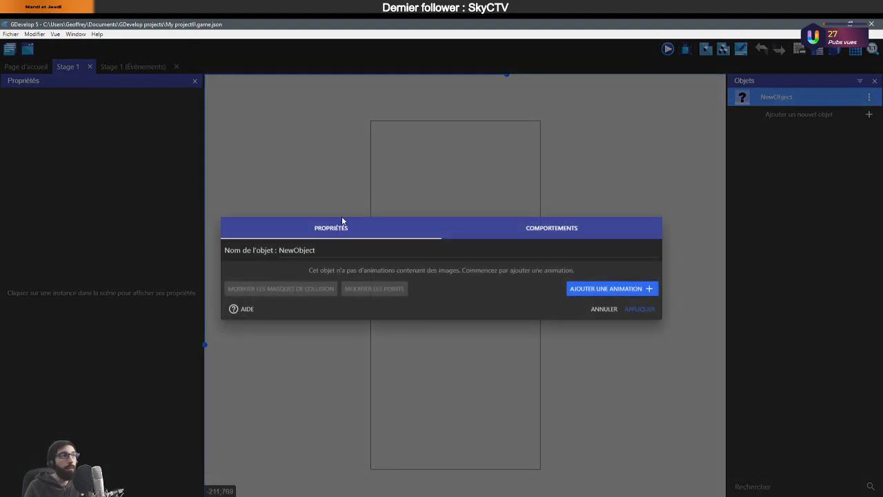
{"action": "left_click", "coordinate": [225, 250]}
{"action": "type", "text": "Fond"}
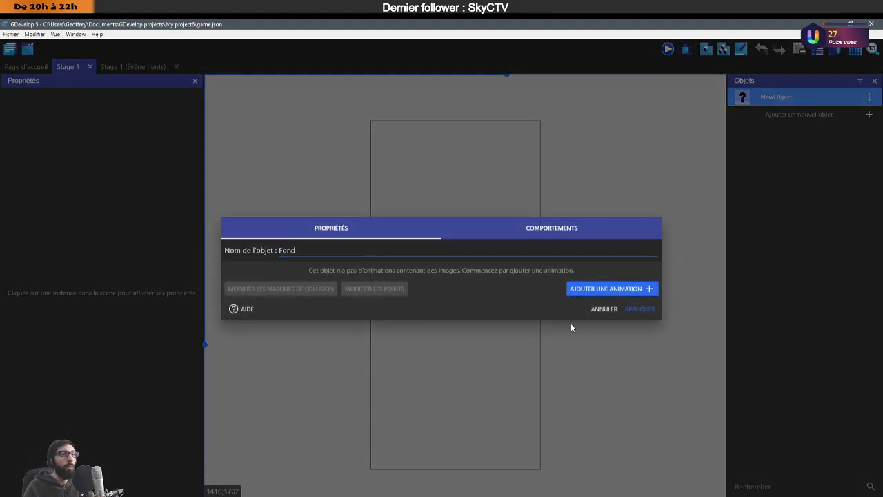
Give Fond an animation using the exported image from Images/Shirokuroda/App Smartphone, copy the file into the project folder, and apply.
{"action": "left_click", "coordinate": [625, 290]}
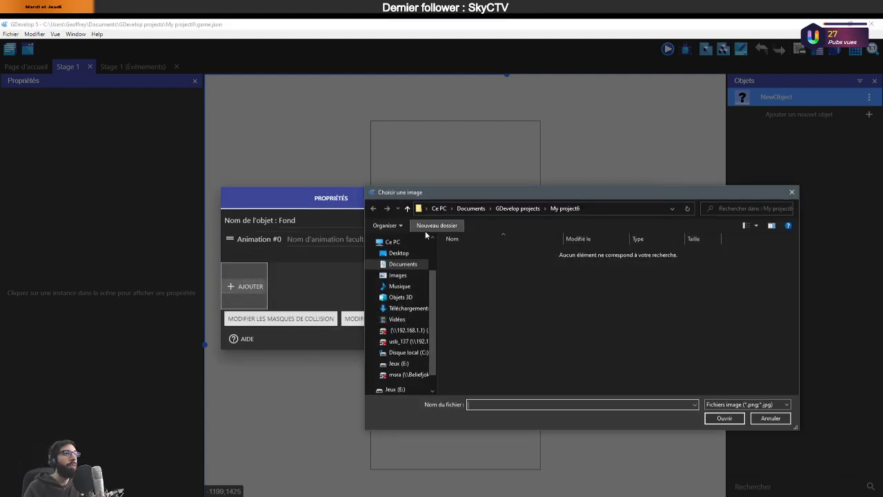
{"action": "left_click", "coordinate": [397, 274]}
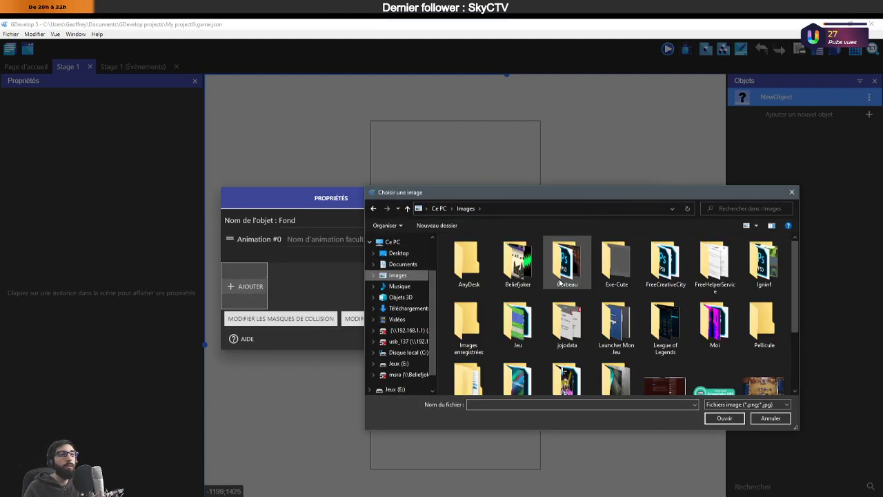
{"action": "scroll", "coordinate": [582, 324], "scroll_direction": "down", "scroll_amount": 1}
{"action": "double_click", "coordinate": [519, 347]}
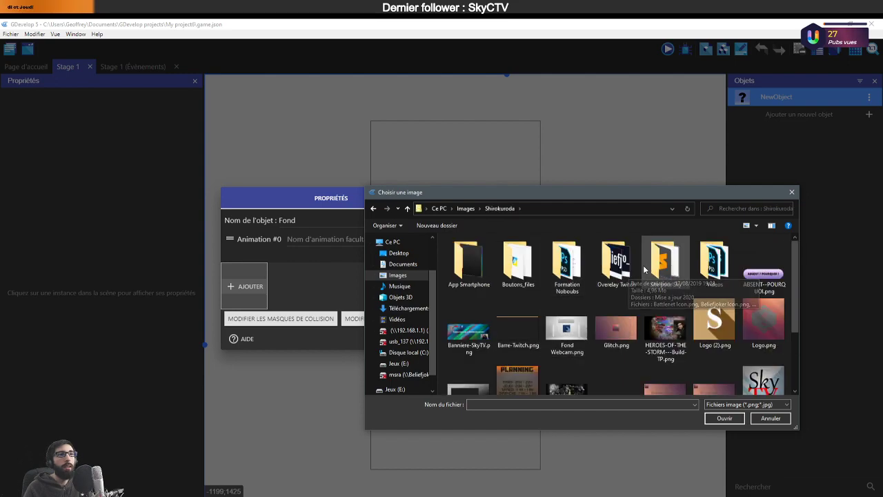
{"action": "double_click", "coordinate": [468, 275]}
{"action": "double_click", "coordinate": [468, 277]}
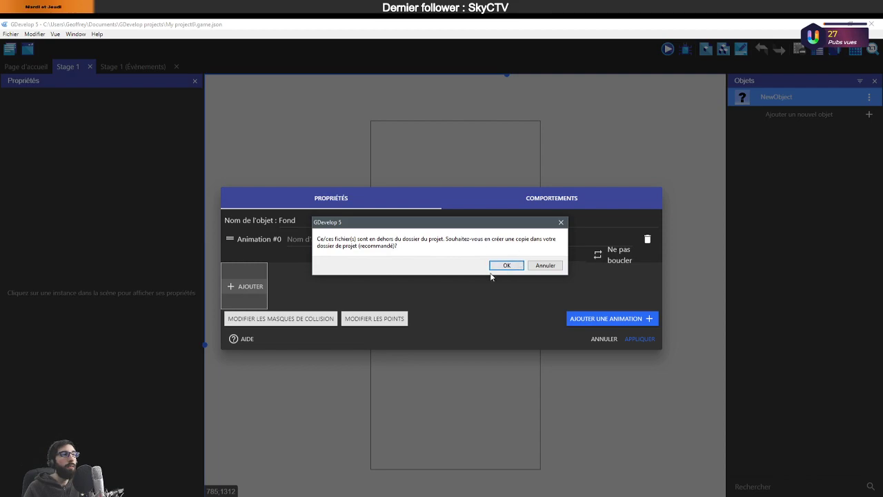
{"action": "left_click", "coordinate": [507, 266]}
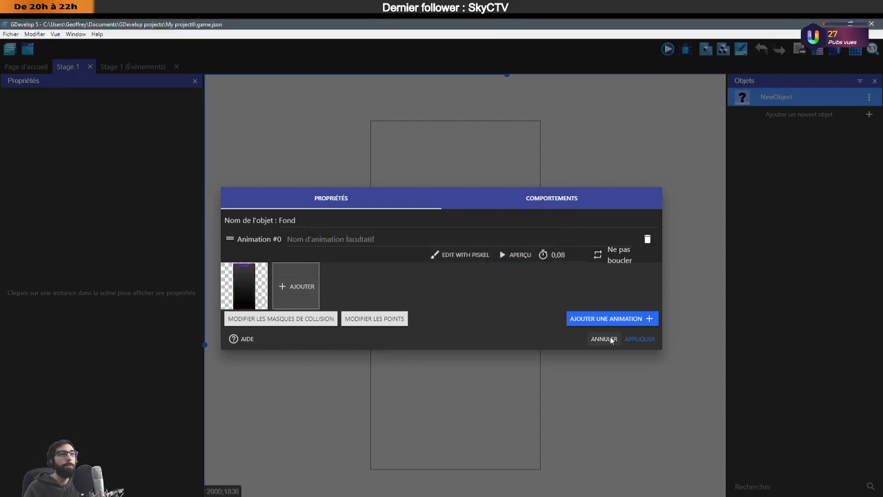
{"action": "left_click", "coordinate": [639, 339]}
Place Fond in the scene and align it with the game screen outline at about X -2, Y 1.
{"action": "left_click", "coordinate": [751, 110]}
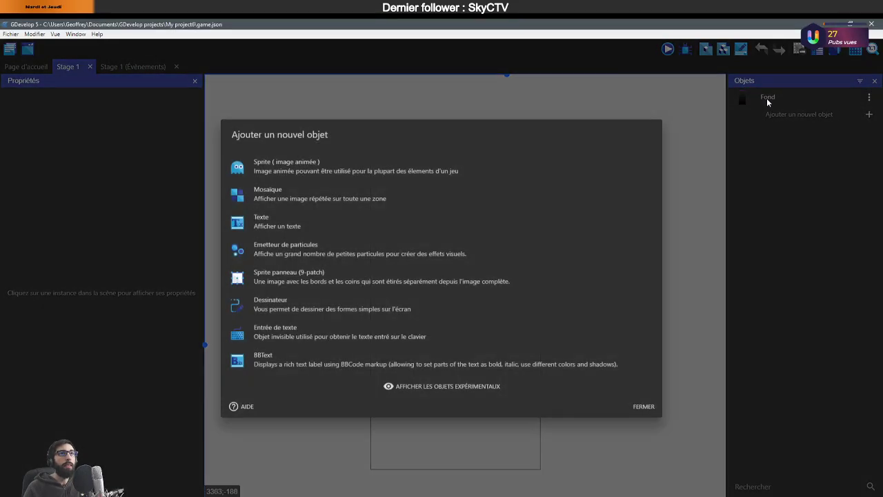
{"action": "left_click", "coordinate": [643, 406]}
{"action": "left_click_drag", "start_coordinate": [760, 96], "coordinate": [436, 176]}
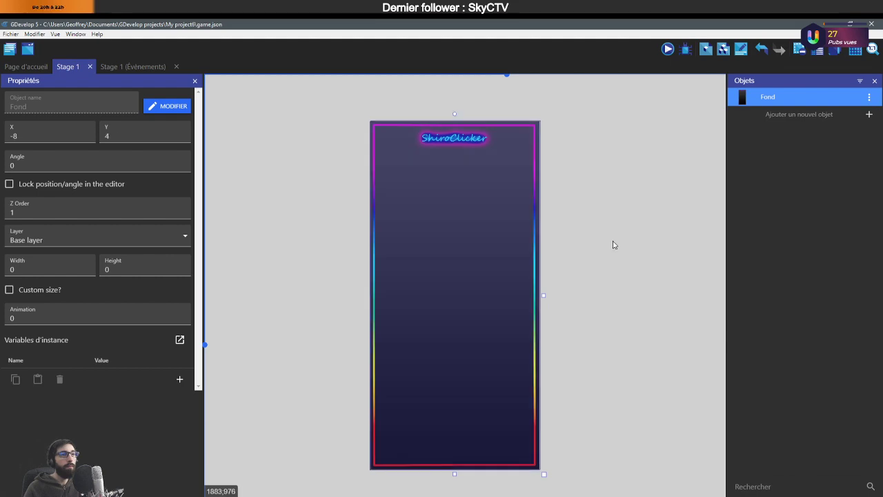
{"action": "left_click", "coordinate": [618, 304]}
{"action": "left_click", "coordinate": [512, 299]}
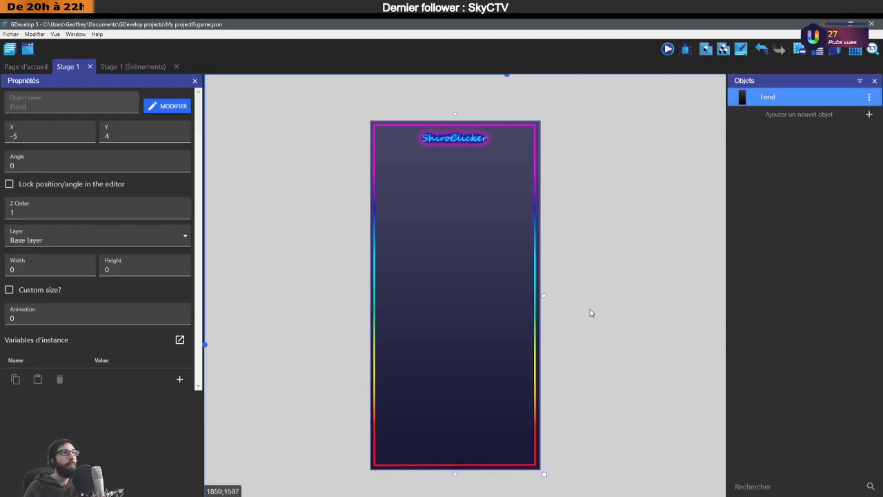
{"action": "left_click", "coordinate": [618, 313]}
{"action": "left_click", "coordinate": [520, 290]}
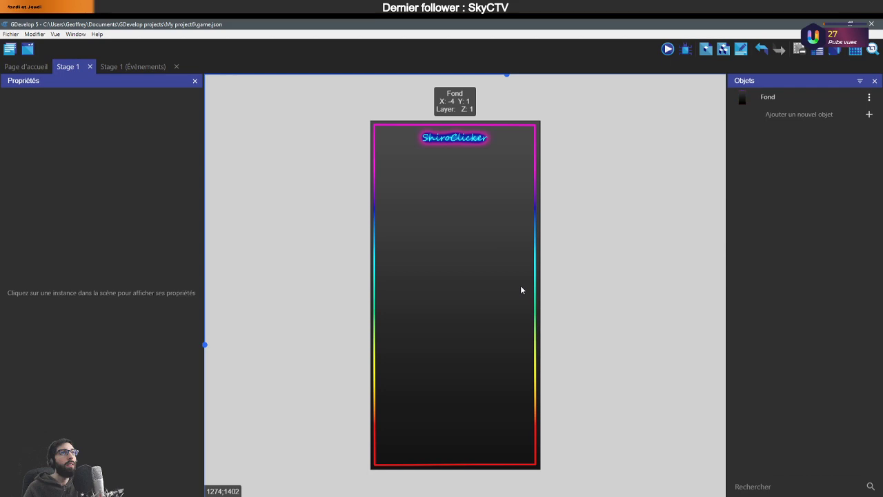
{"action": "left_click", "coordinate": [607, 303]}
{"action": "left_click", "coordinate": [536, 310]}
{"action": "left_click", "coordinate": [613, 329]}
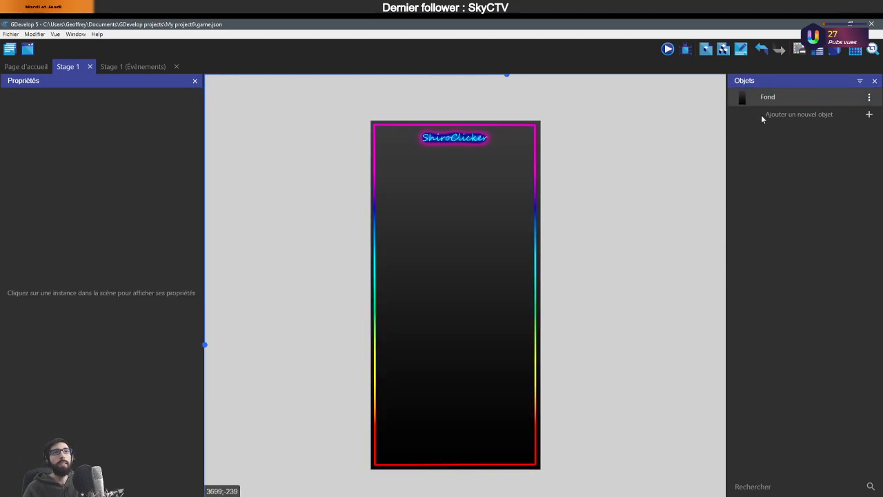
Lock the position and angle of the Fond instance in the editor, then deselect it.
{"action": "right_click", "coordinate": [460, 239]}
{"action": "left_click", "coordinate": [492, 203]}
{"action": "left_click", "coordinate": [492, 204]}
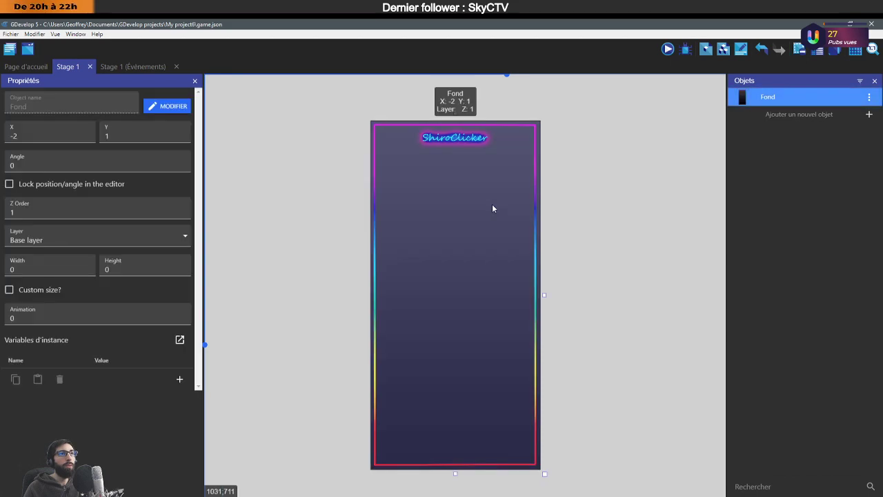
{"action": "right_click", "coordinate": [492, 204]}
{"action": "left_click", "coordinate": [38, 185]}
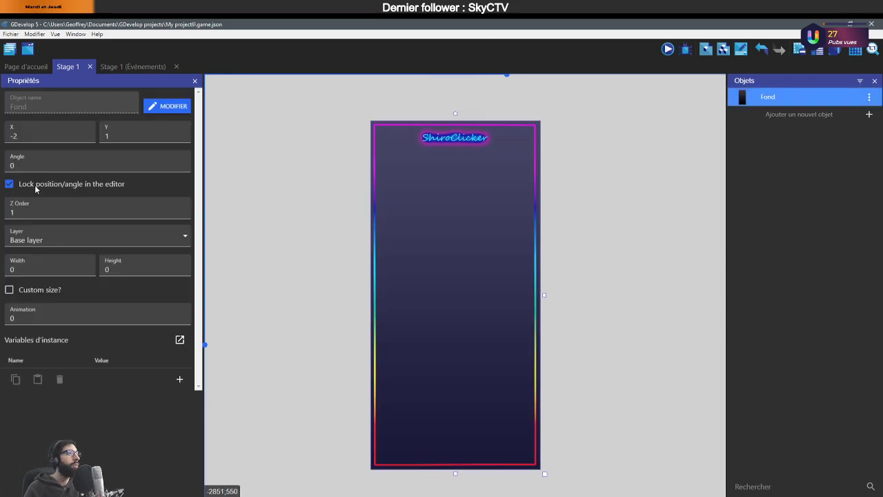
{"action": "left_click", "coordinate": [627, 218]}
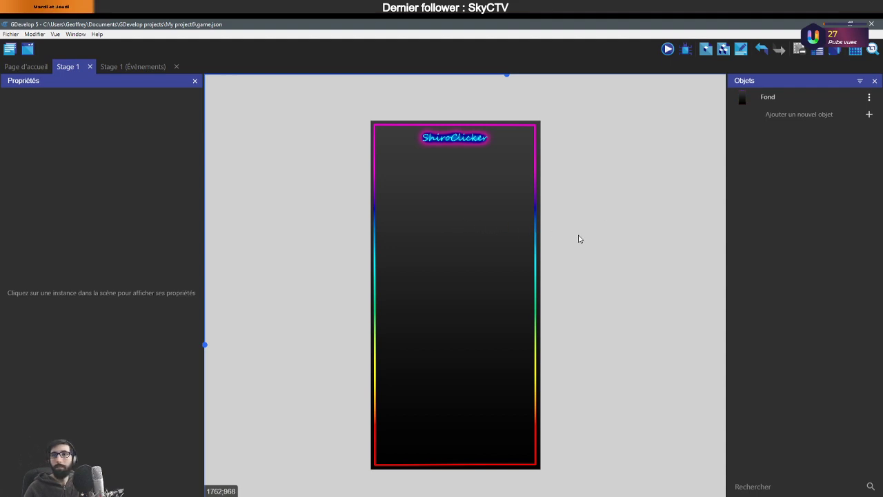
Check whether the locked background still reacts to individual and area selection in the scene.
{"action": "right_click", "coordinate": [496, 236]}
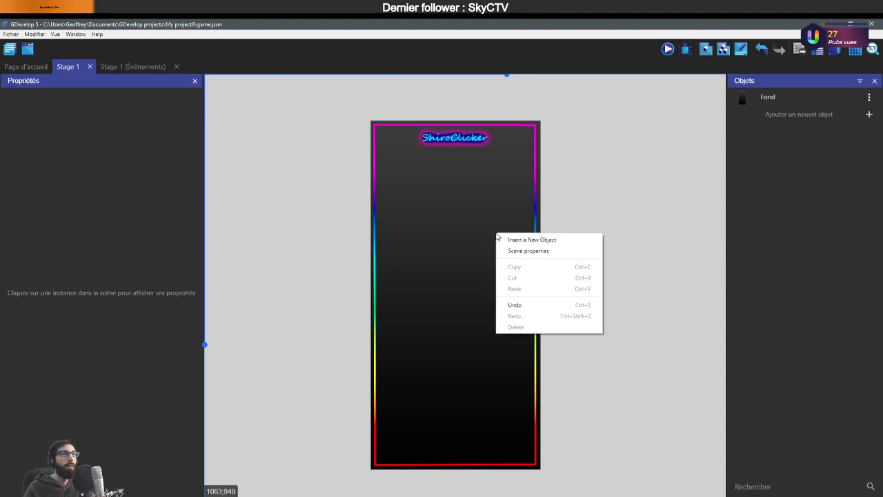
{"action": "left_click", "coordinate": [462, 240]}
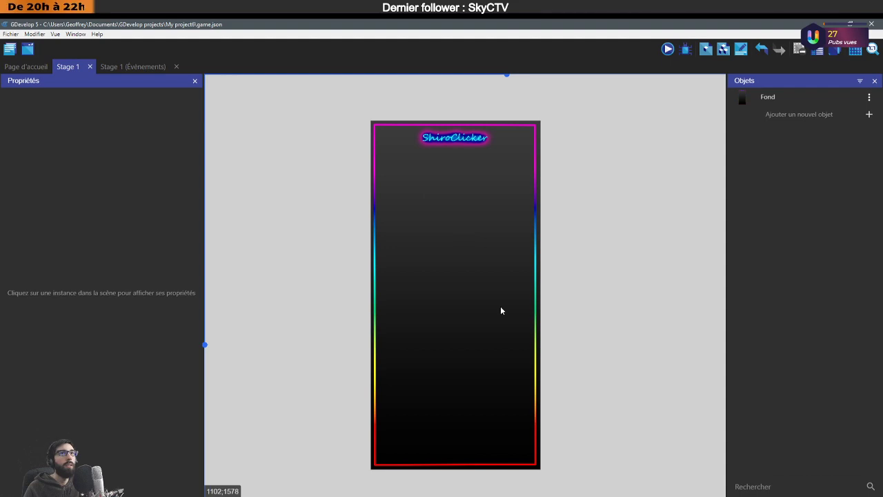
{"action": "left_click_drag", "start_coordinate": [336, 84], "coordinate": [593, 491]}
{"action": "left_click", "coordinate": [575, 341]}
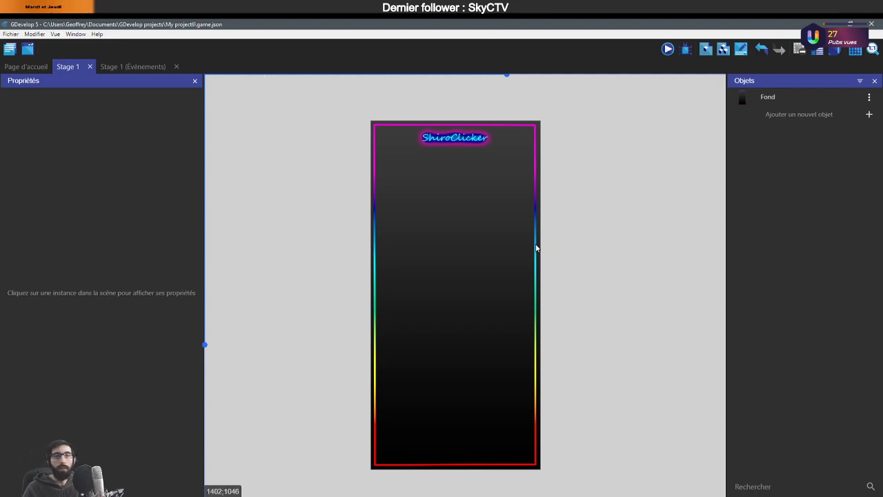
{"action": "left_click", "coordinate": [828, 115]}
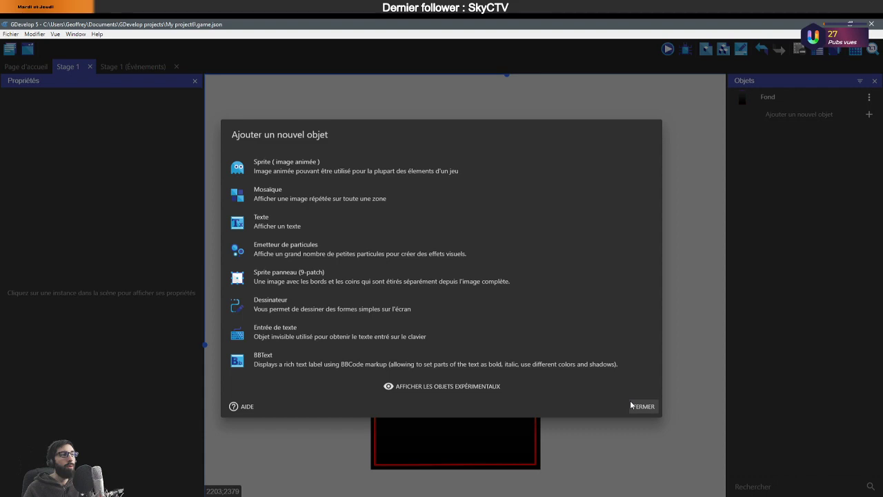
{"action": "left_click", "coordinate": [634, 406]}
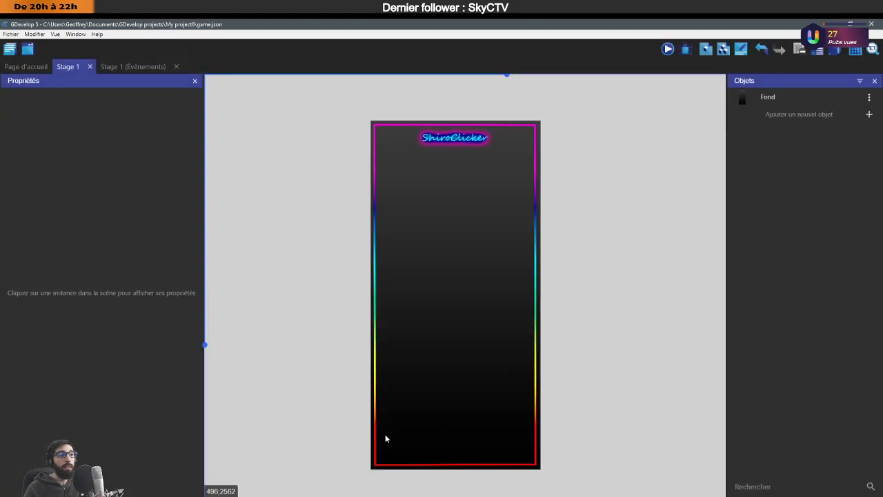
Switch to Photoshop and fill a wide rectangle with black on a new layer above Calque 1, below the ShiroClicker title.
{"action": "key", "text": "alt+Tab"}
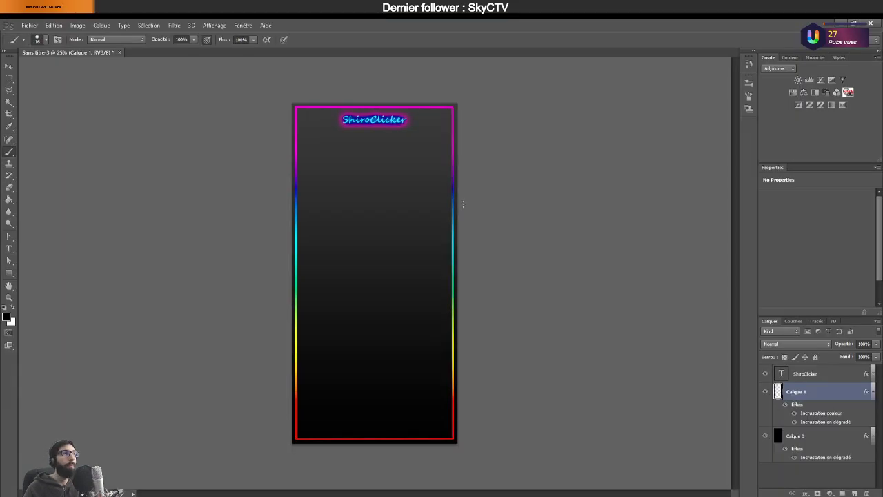
{"action": "left_click", "coordinate": [873, 391]}
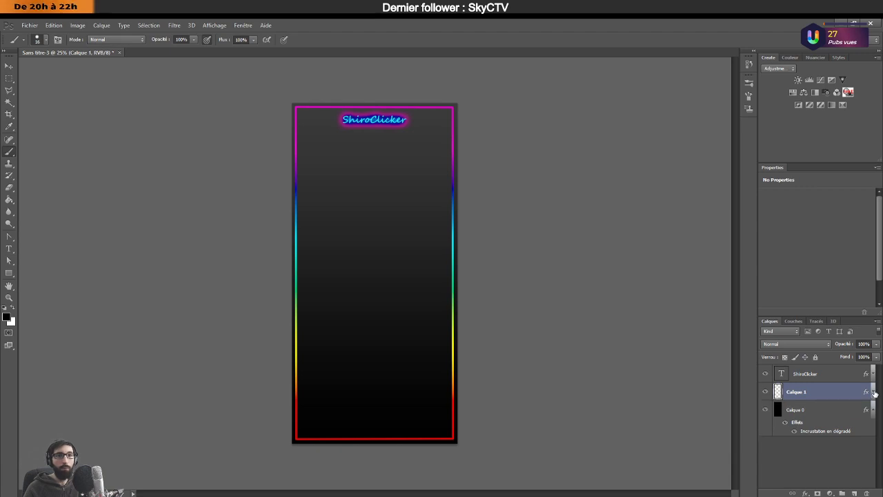
{"action": "left_click", "coordinate": [853, 492]}
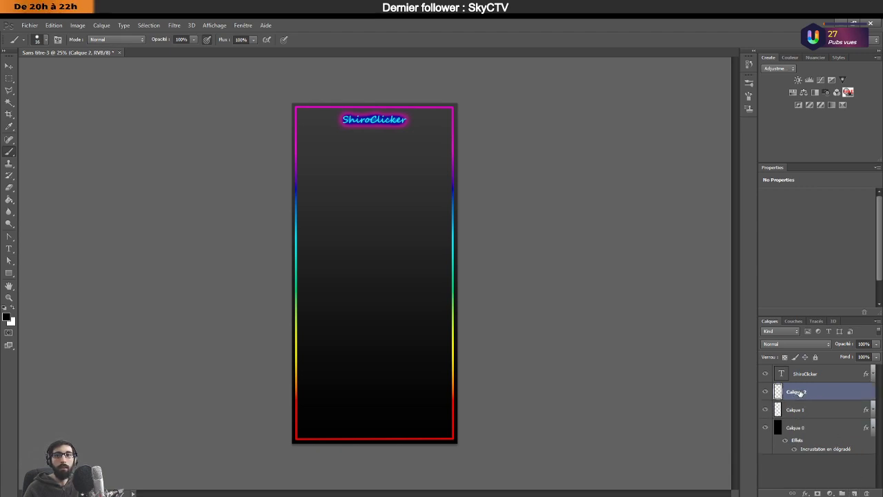
{"action": "left_click", "coordinate": [9, 79]}
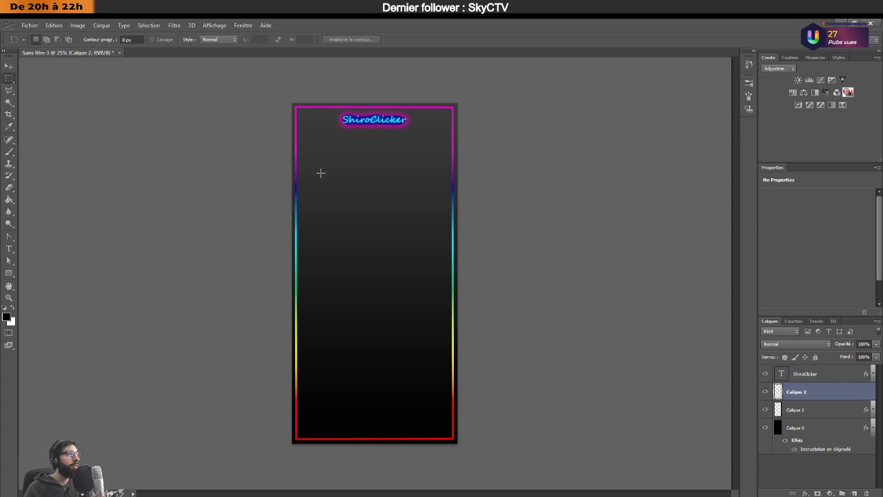
{"action": "left_click_drag", "start_coordinate": [323, 176], "coordinate": [422, 218]}
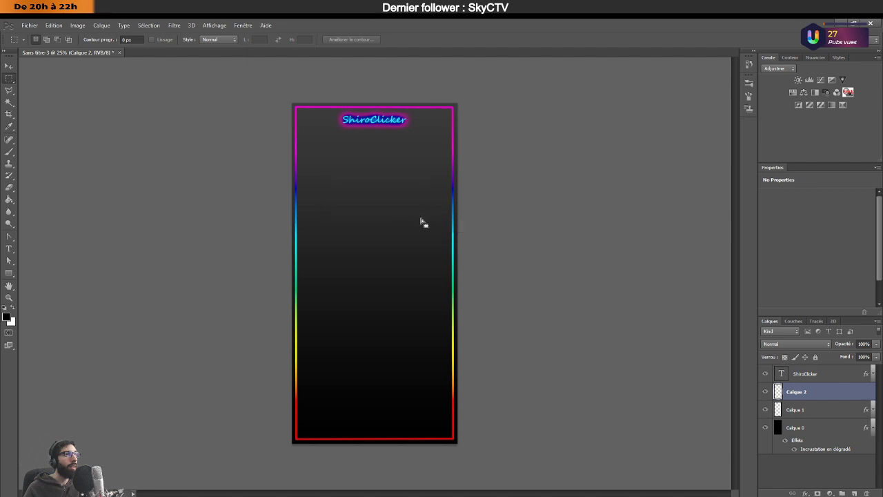
{"action": "left_click", "coordinate": [9, 199]}
{"action": "left_click", "coordinate": [353, 200]}
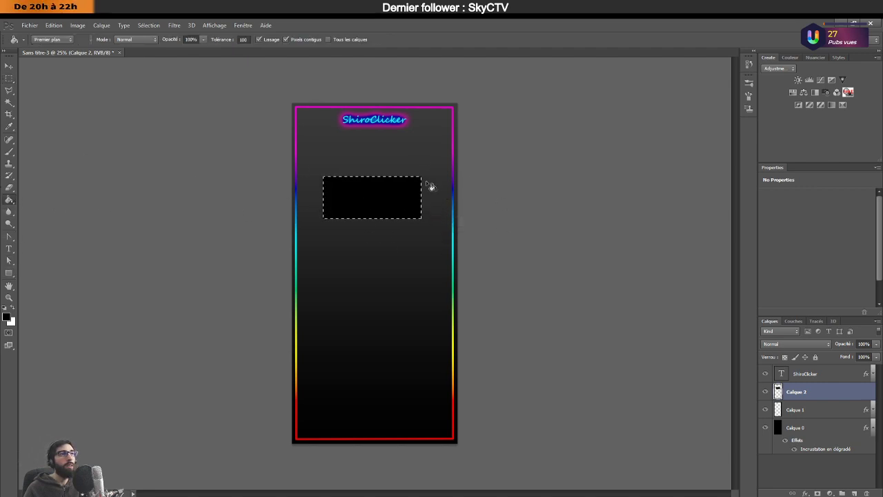
{"action": "key", "text": "ctrl+d"}
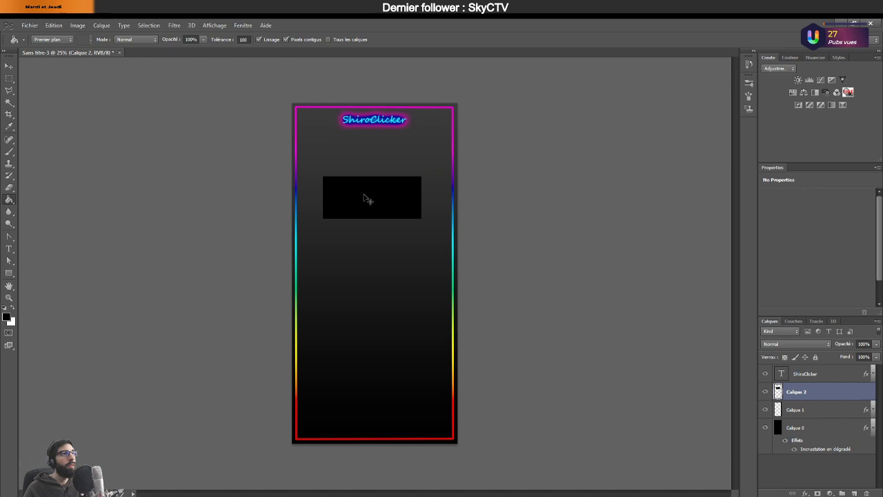
Delete the inside of the black rectangle on Calque 2, leaving only a thin frame, and clear the selection.
{"action": "left_click", "coordinate": [9, 78]}
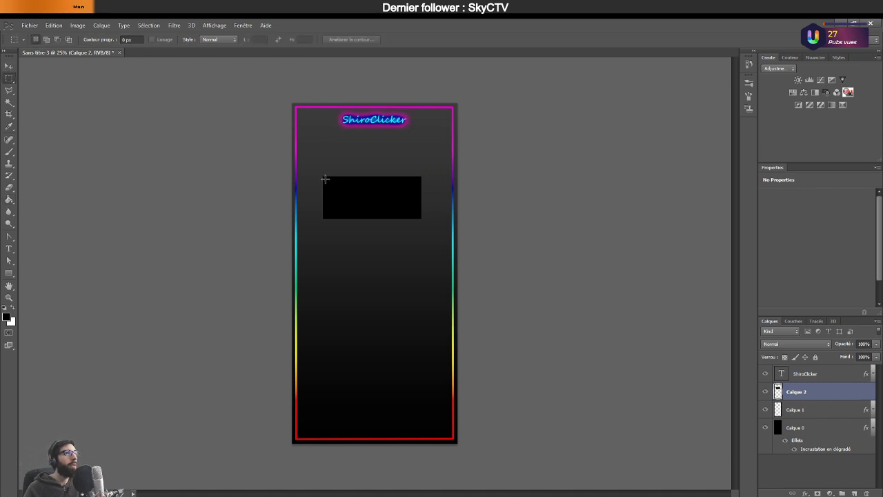
{"action": "left_click_drag", "start_coordinate": [370, 197], "coordinate": [419, 218]}
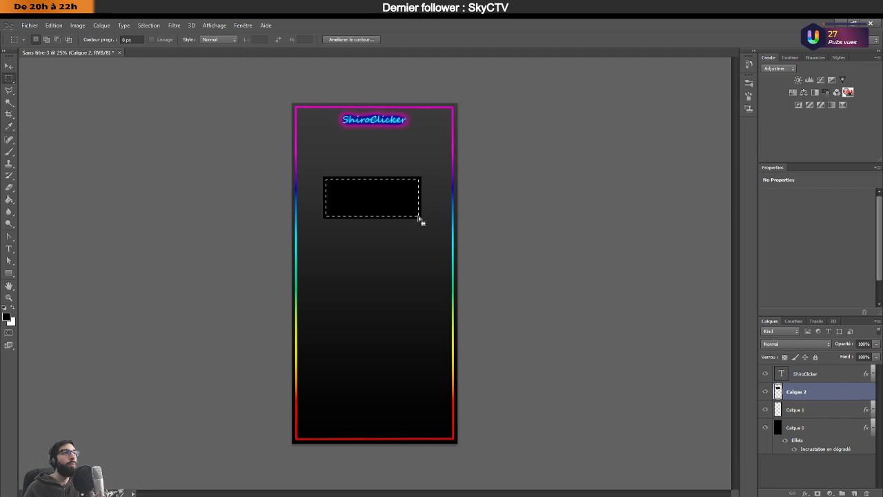
{"action": "right_click", "coordinate": [410, 201]}
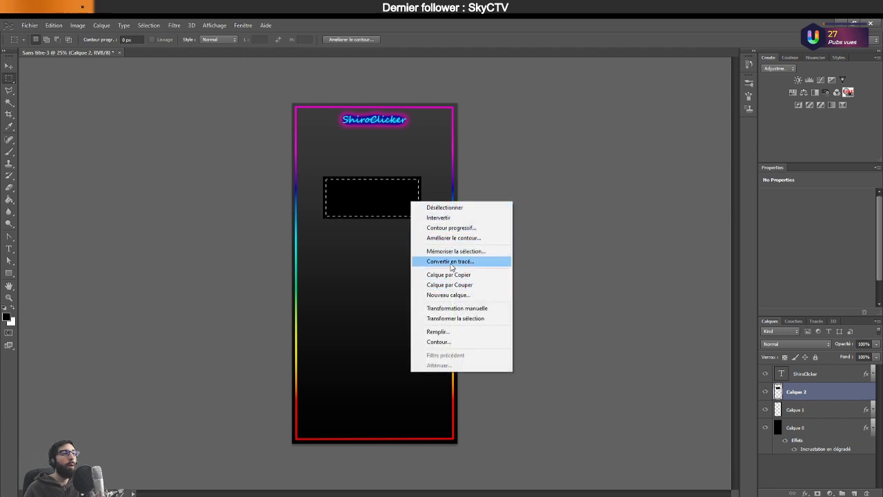
{"action": "left_click", "coordinate": [372, 190]}
{"action": "key", "text": "Delete"}
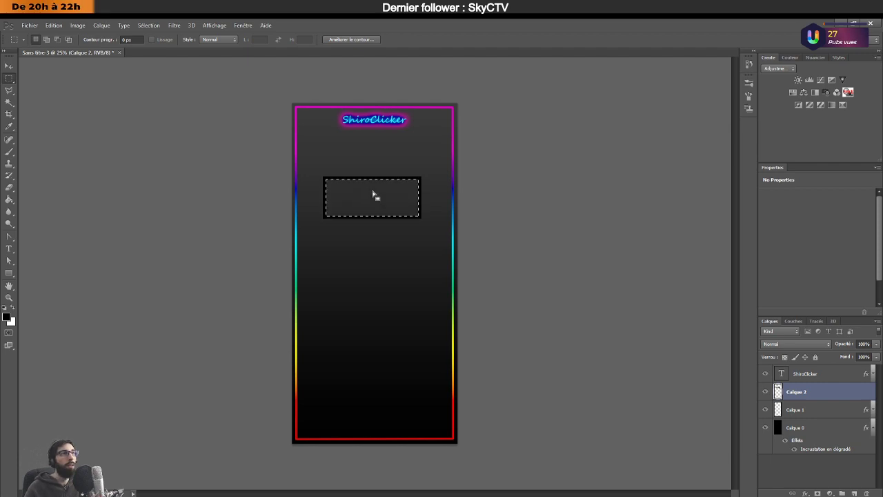
{"action": "key", "text": "ctrl+d"}
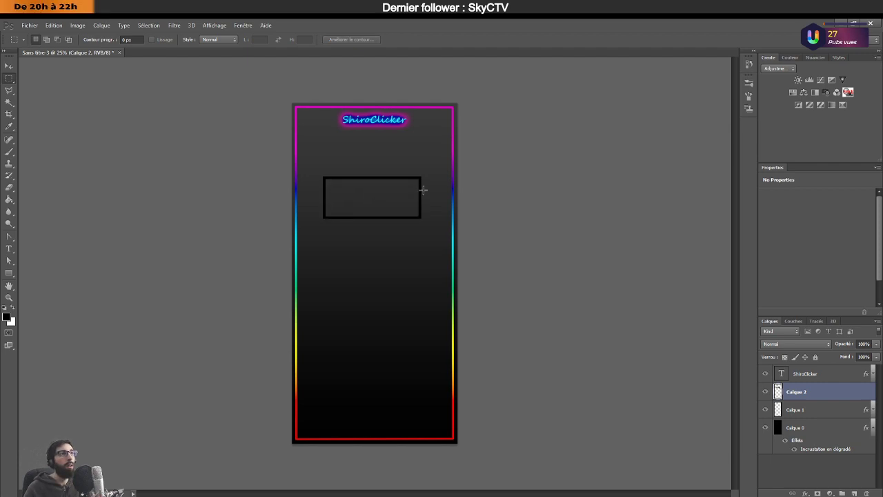
Add a gradient overlay to Calque 2 using the Arc-en-ciel transparent preset.
{"action": "double_click", "coordinate": [845, 392]}
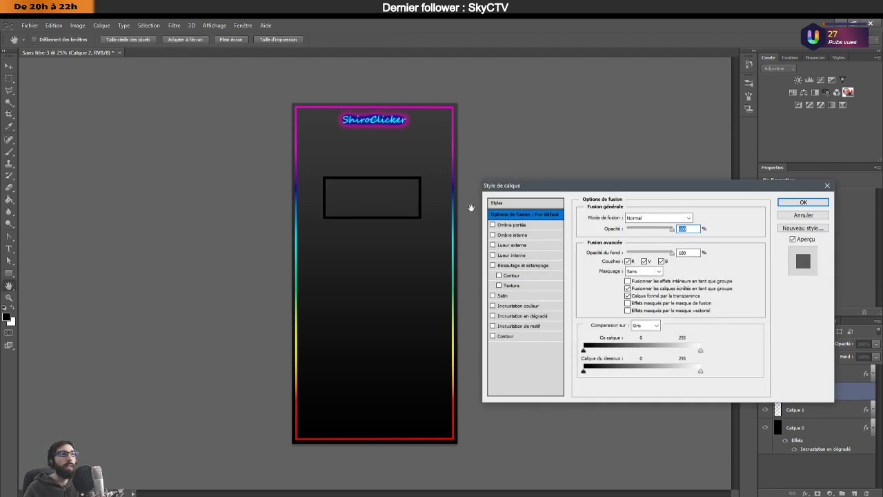
{"action": "left_click", "coordinate": [530, 317]}
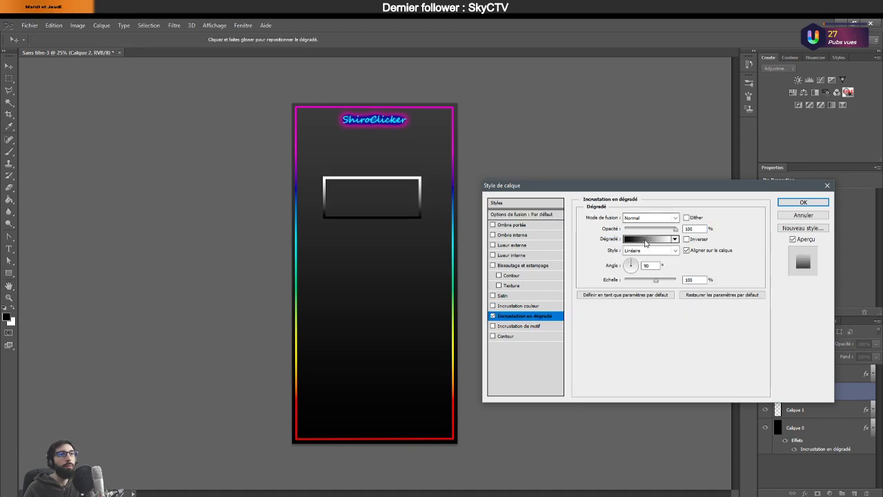
{"action": "left_click", "coordinate": [649, 238]}
{"action": "left_click", "coordinate": [194, 238]}
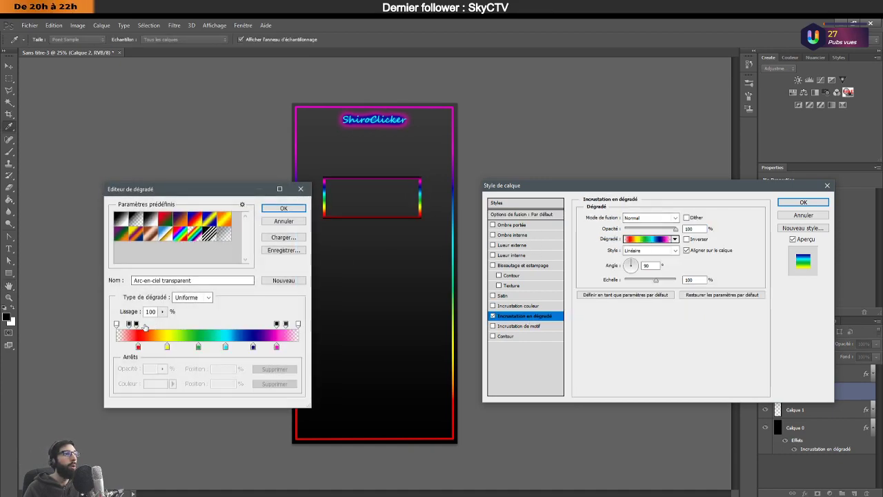
Remove the gradient's transparent end stops and move the adjacent 100% opacity stops to positions 0% and 100%.
{"action": "left_click", "coordinate": [117, 324]}
{"action": "left_click", "coordinate": [274, 369]}
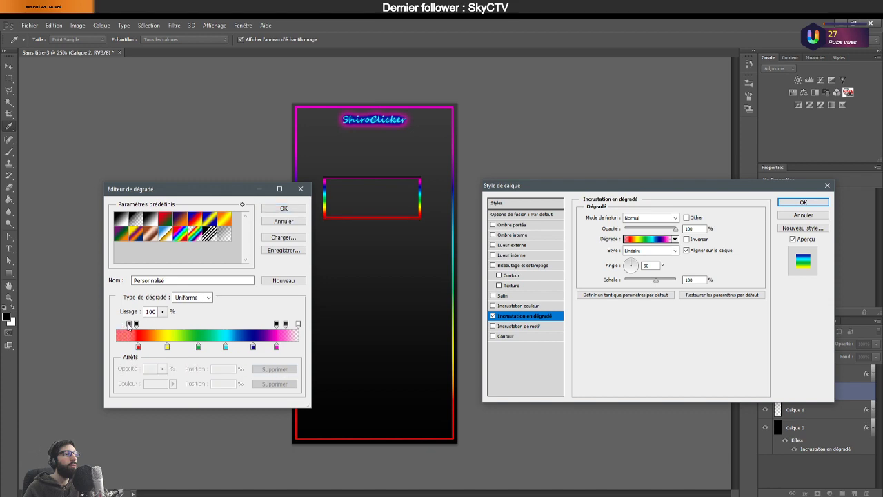
{"action": "left_click_drag", "start_coordinate": [128, 323], "coordinate": [117, 323]}
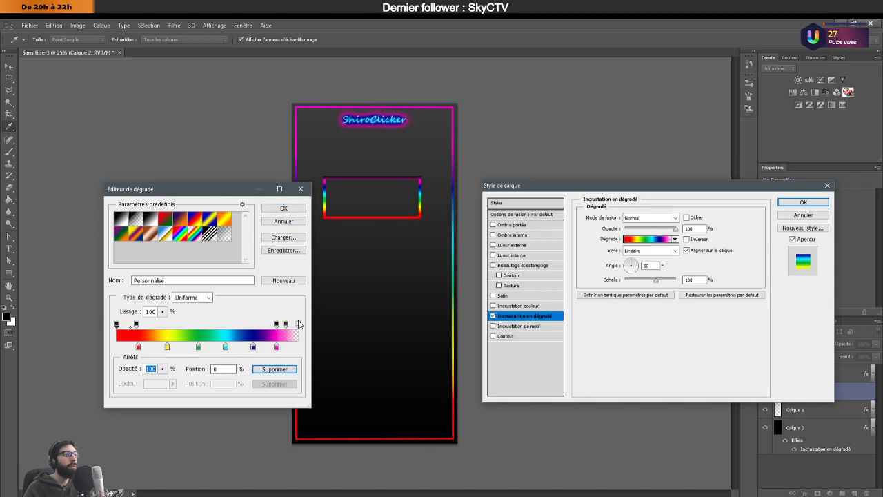
{"action": "type", "text": "80"}
{"action": "key", "text": "Return"}
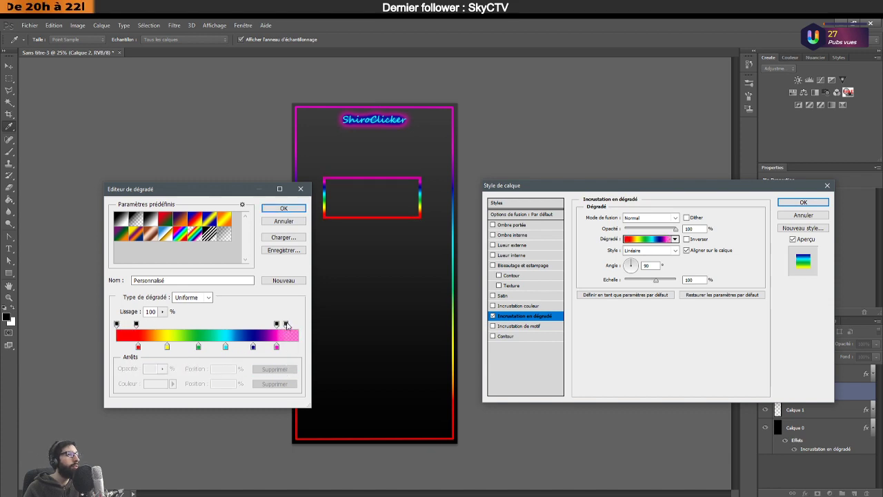
{"action": "type", "text": "100"}
{"action": "key", "text": "Return"}
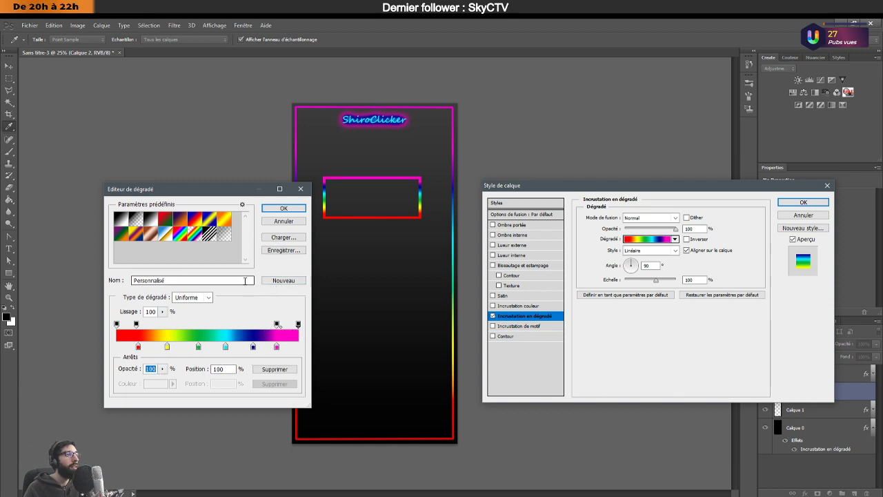
Save the gradient as a GRD file in the Shirokuroda folder, replacing "sans titre" in its name with "neon".
{"action": "left_click", "coordinate": [282, 249]}
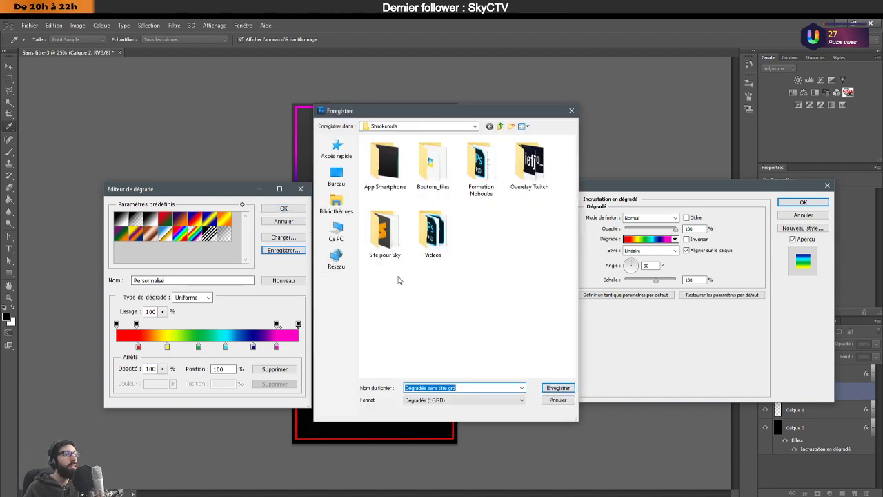
{"action": "left_click", "coordinate": [431, 388]}
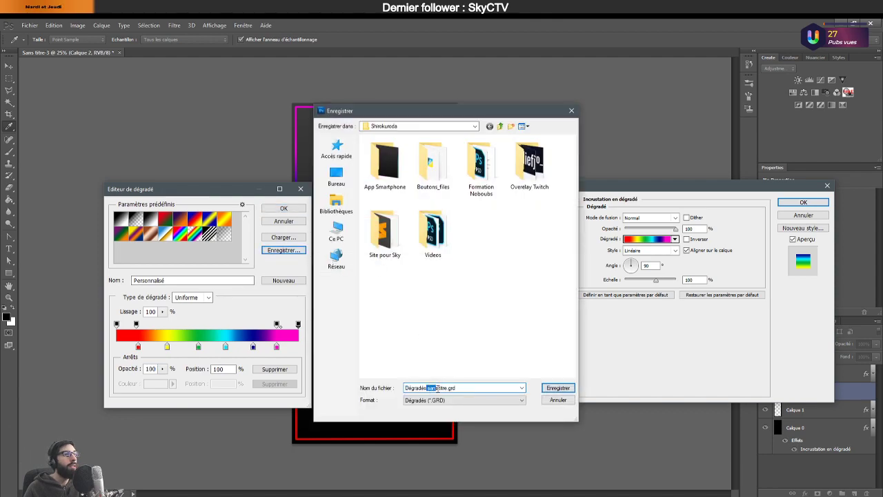
{"action": "key", "text": "BackSpace"}
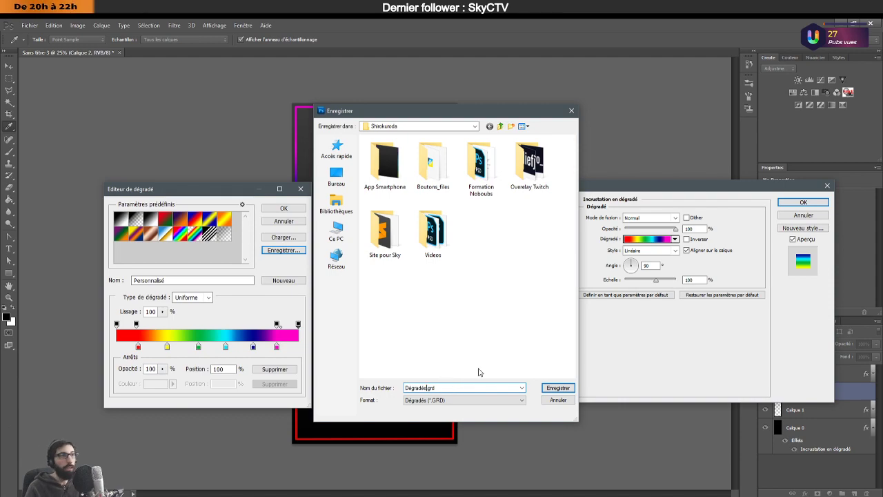
{"action": "type", "text": "neon"}
{"action": "key", "text": "Return"}
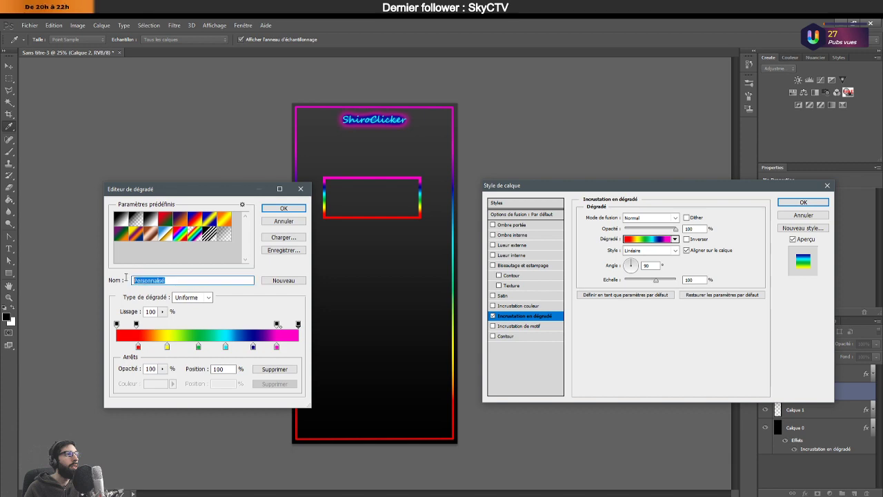
Store the gradient as a new preset named Degrade Disco and apply that preset to the overlay.
{"action": "type", "text": "Degrade Disco"}
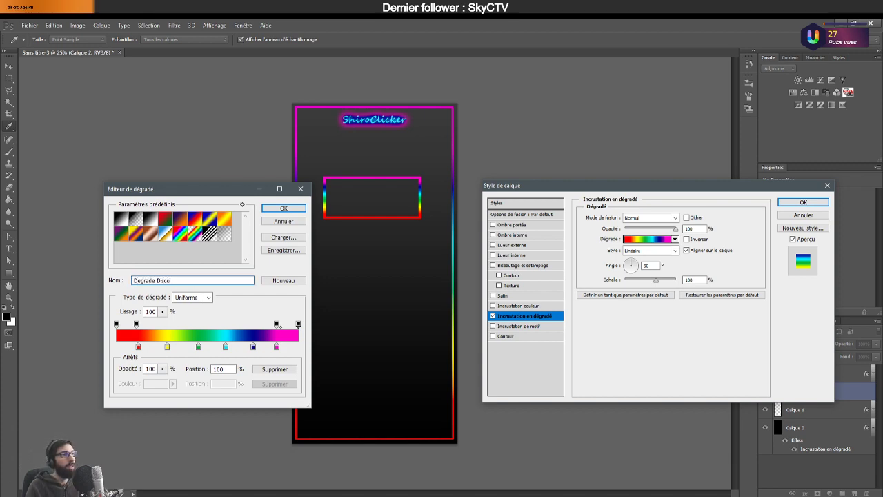
{"action": "left_click", "coordinate": [272, 281]}
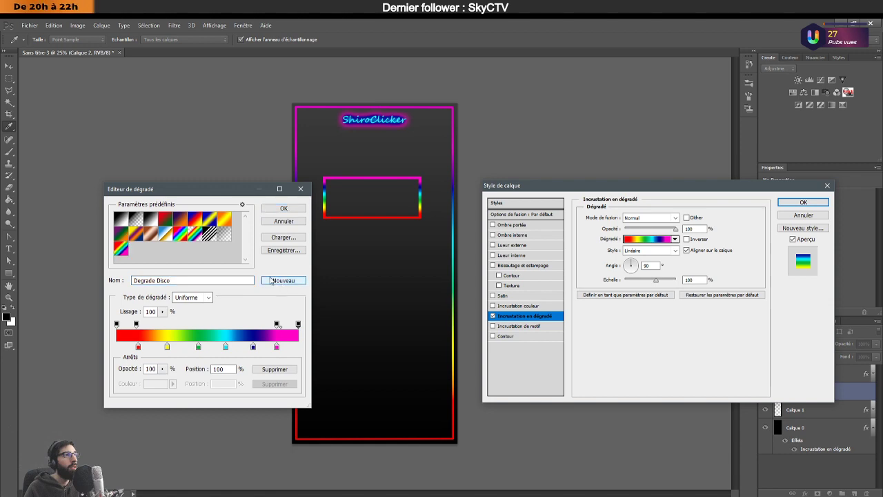
{"action": "left_click", "coordinate": [181, 236]}
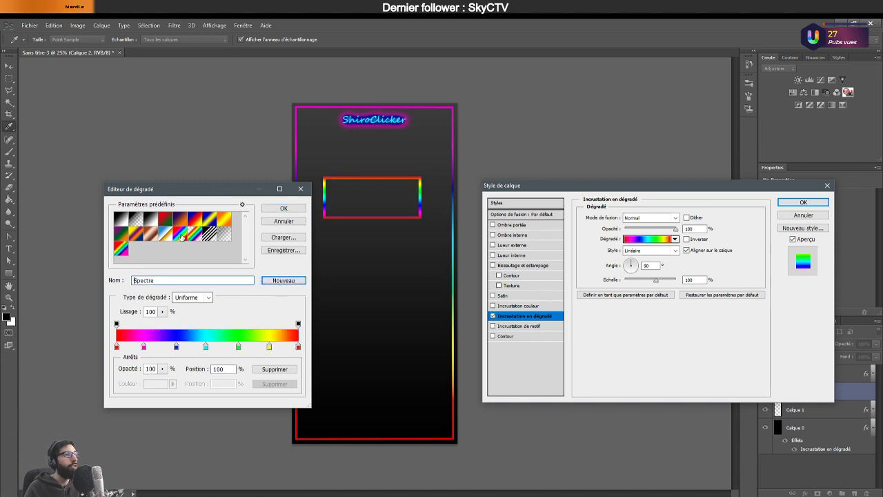
{"action": "left_click", "coordinate": [121, 248]}
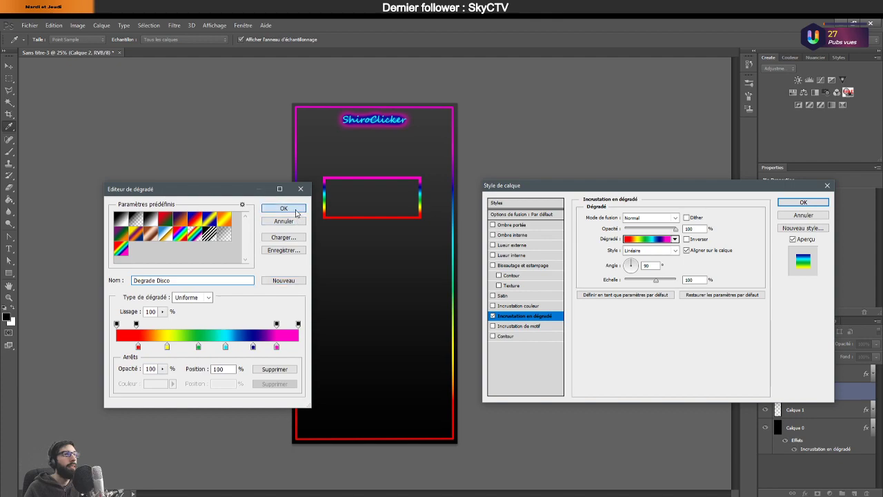
{"action": "left_click", "coordinate": [284, 207]}
Try several gradient overlay angles on the frame, settle on 90° with a scale of 127%, and apply the layer style.
{"action": "left_click_drag", "start_coordinate": [630, 265], "coordinate": [677, 280]}
{"action": "left_click", "coordinate": [632, 265]}
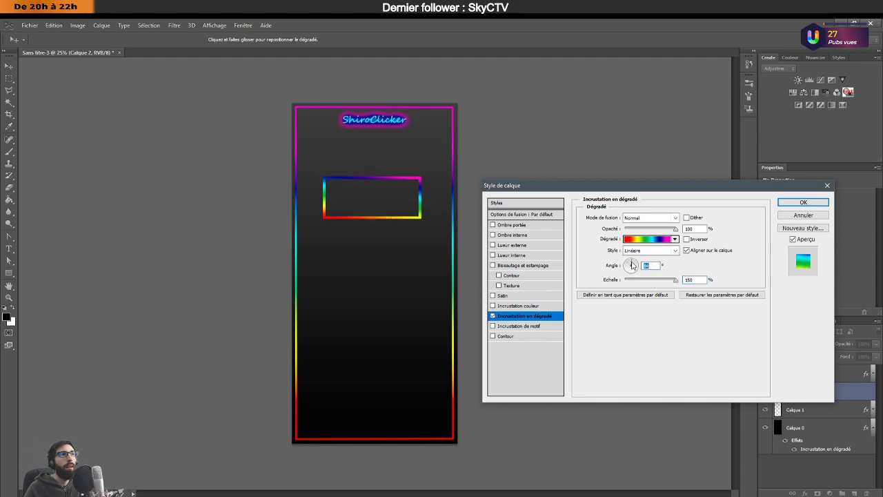
{"action": "left_click", "coordinate": [630, 266]}
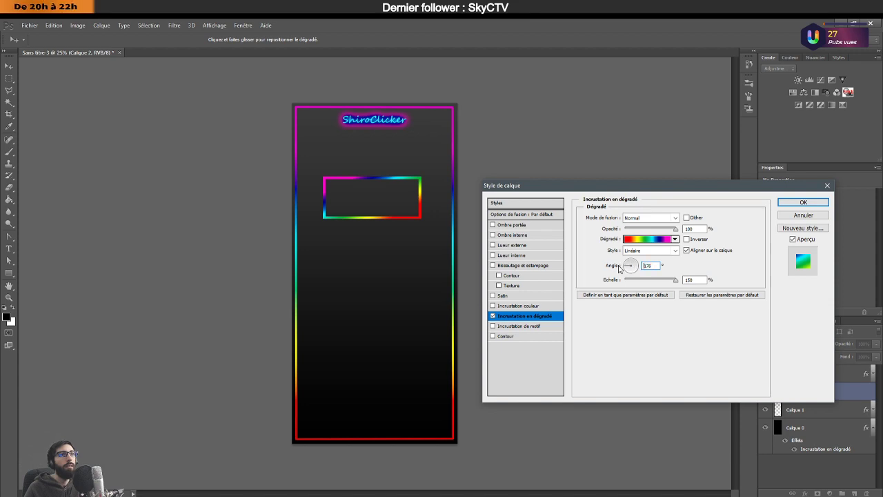
{"action": "left_click", "coordinate": [619, 269]}
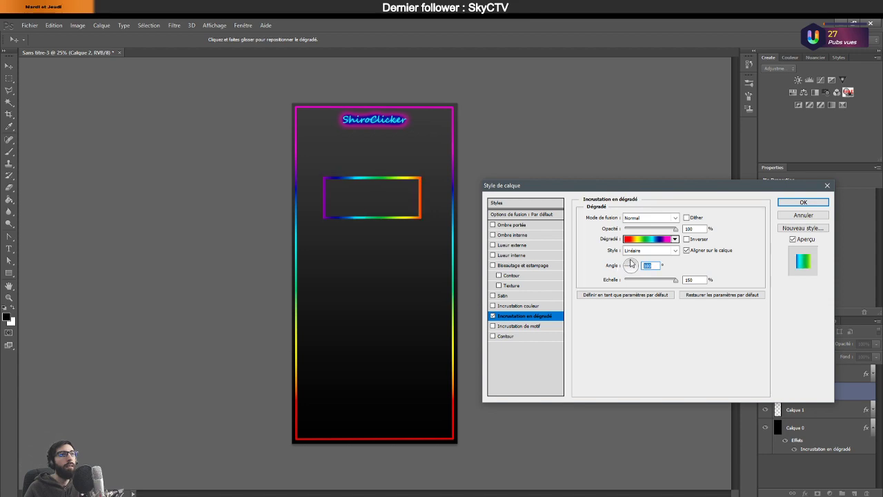
{"action": "left_click", "coordinate": [630, 263]}
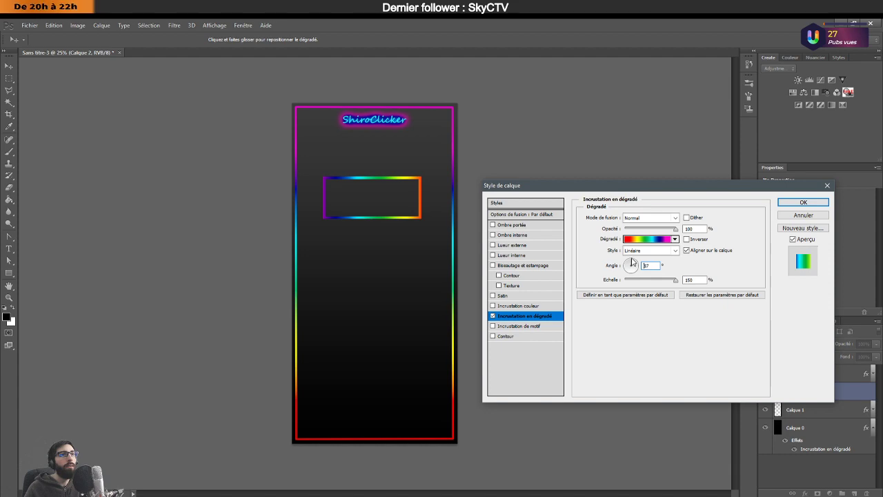
{"action": "left_click", "coordinate": [631, 263]}
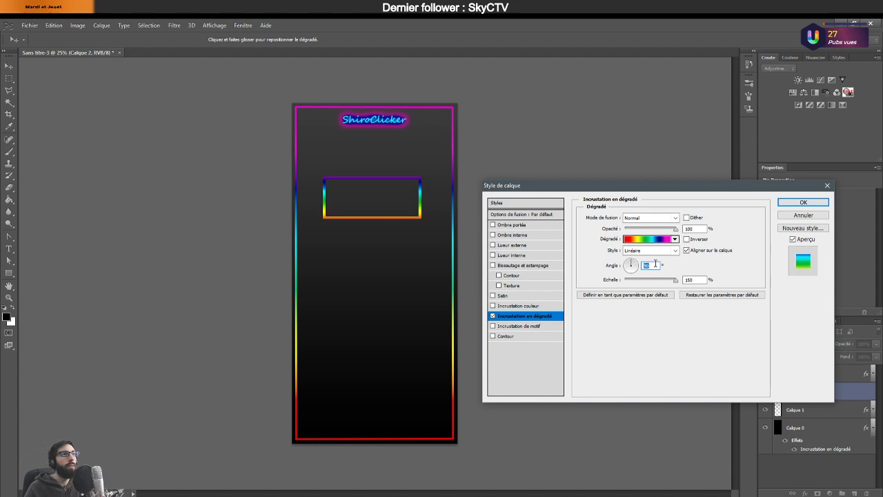
{"action": "left_click_drag", "start_coordinate": [675, 280], "coordinate": [667, 282]}
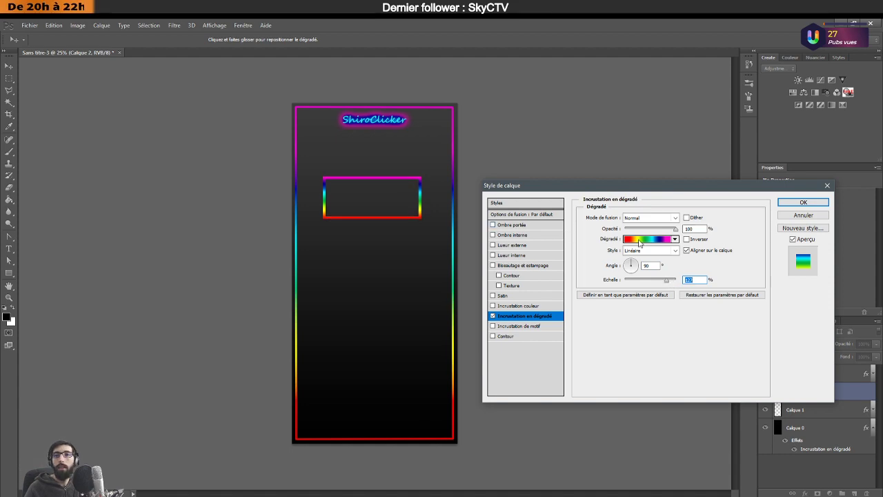
{"action": "left_click", "coordinate": [800, 203]}
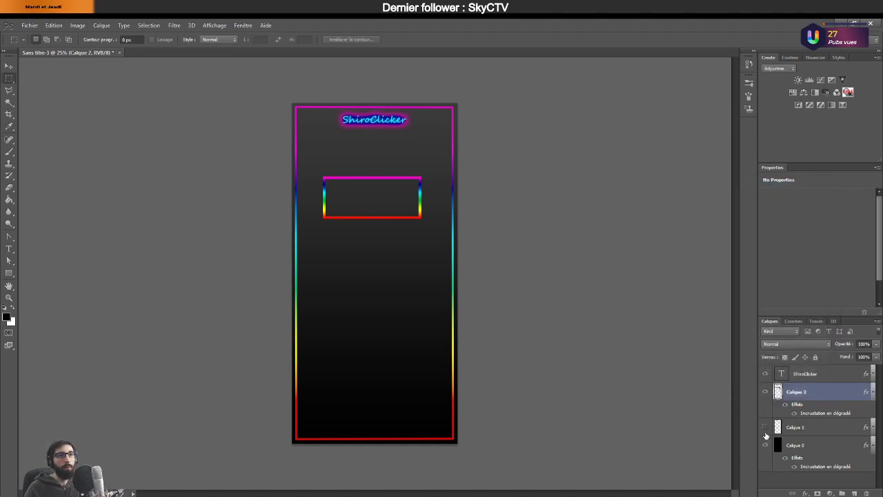
Hide Calque 1, Calque 0 and the ShiroClicker text layer so that only the frame on Calque 2 shows.
{"action": "left_click", "coordinate": [764, 427]}
{"action": "left_click", "coordinate": [764, 444]}
{"action": "left_click", "coordinate": [764, 374]}
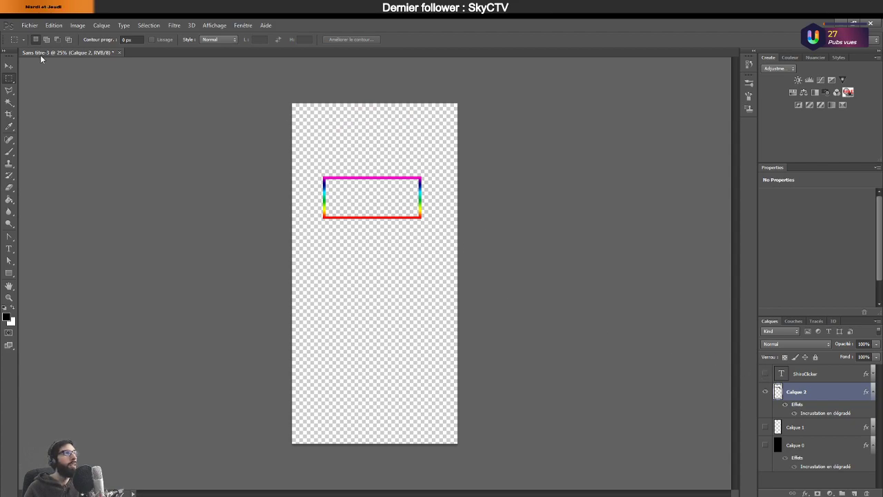
Copy the frame into a new 856 × 368 px document and convert the white background into a regular layer.
{"action": "key", "text": "ctrl+a"}
{"action": "left_click", "coordinate": [54, 25]}
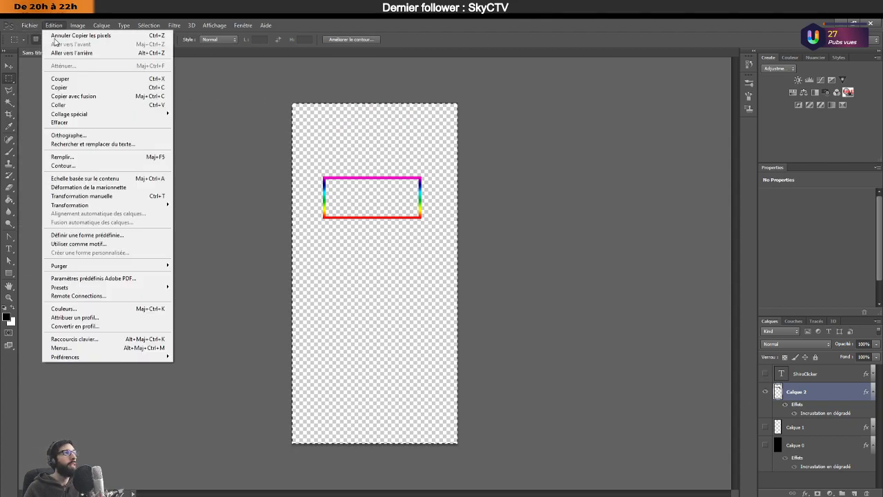
{"action": "left_click", "coordinate": [35, 38]}
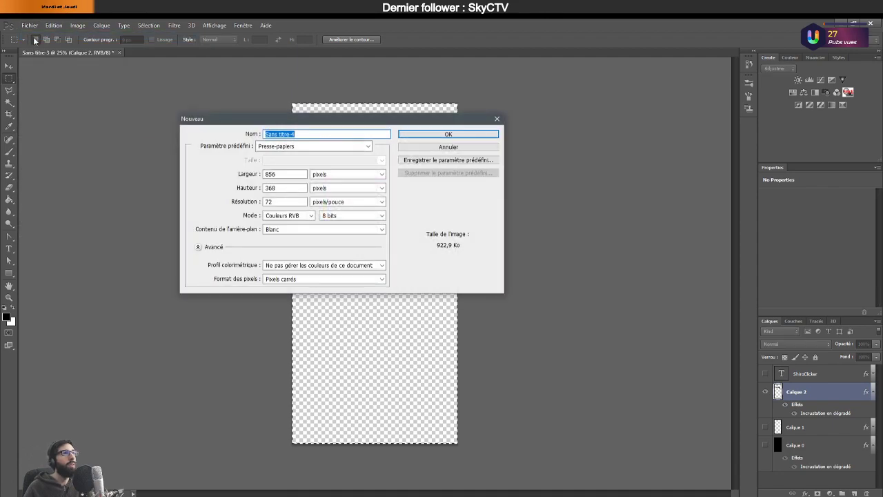
{"action": "key", "text": "Return"}
{"action": "key", "text": "ctrl+v"}
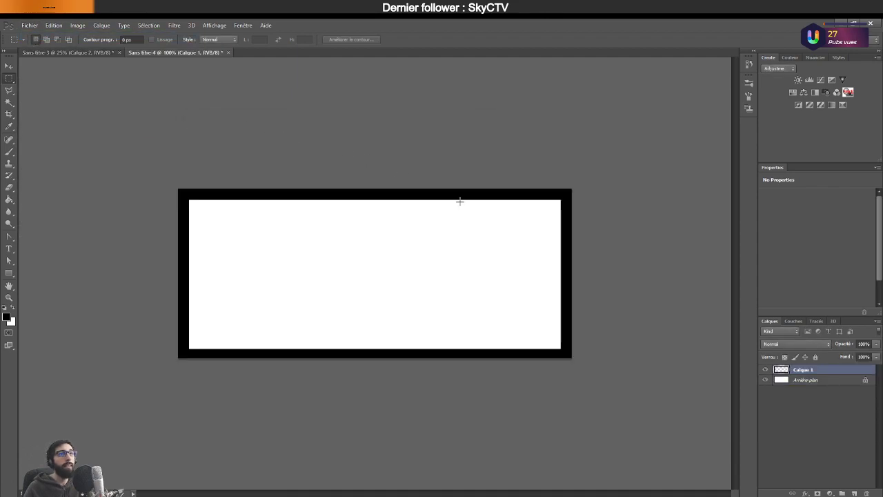
{"action": "double_click", "coordinate": [833, 378]}
{"action": "key", "text": "Return"}
Apply a Degrade Disco gradient overlay with an enlarged scale to the frame layer, and hide the white Calque 0 layer.
{"action": "left_click", "coordinate": [838, 370]}
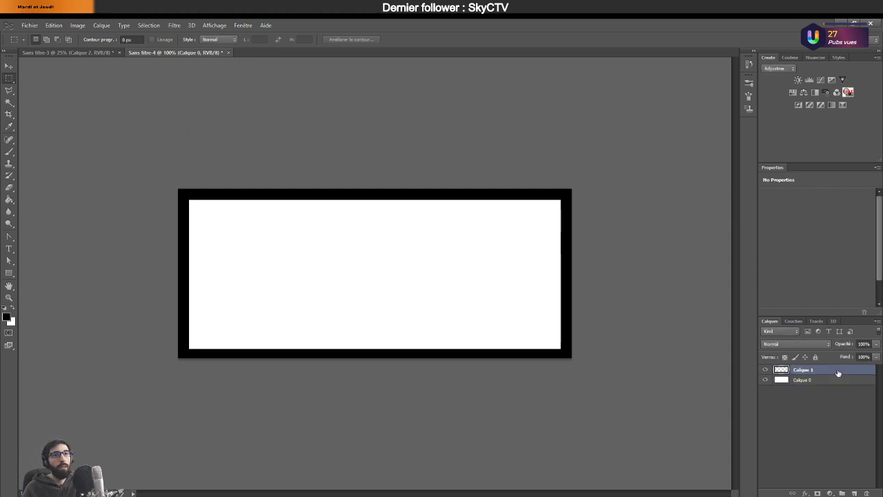
{"action": "double_click", "coordinate": [838, 370]}
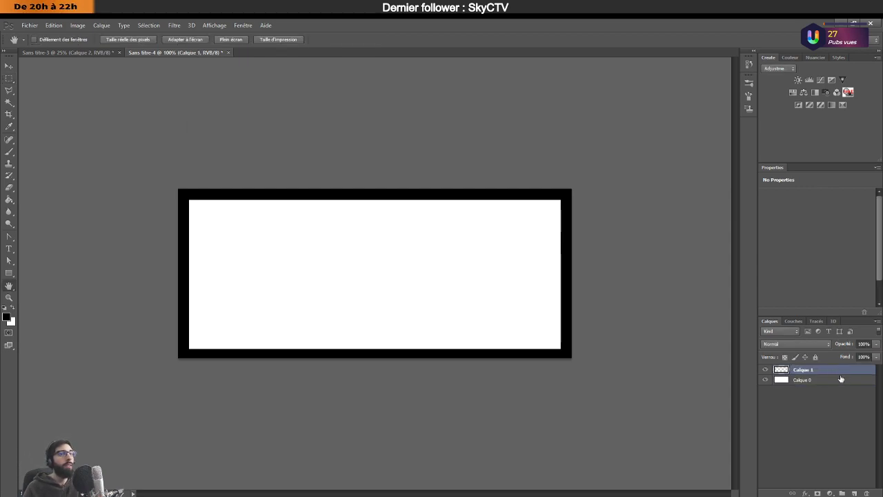
{"action": "left_click", "coordinate": [522, 315]}
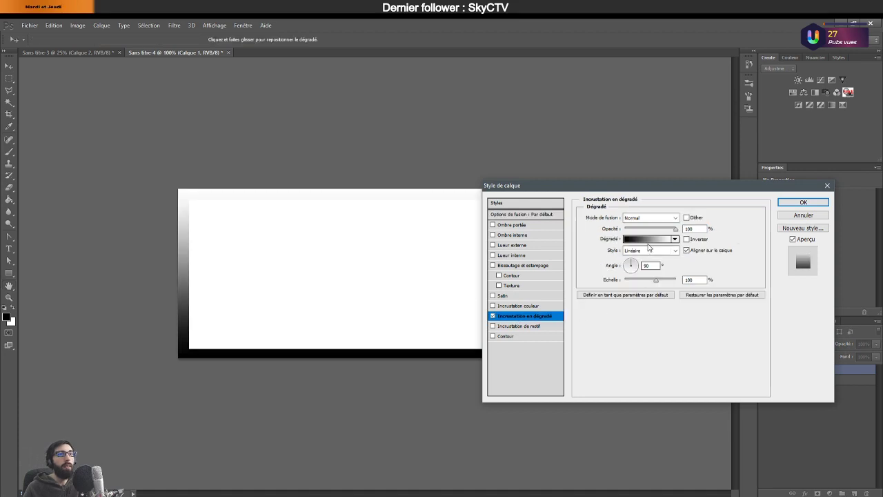
{"action": "left_click", "coordinate": [648, 238]}
{"action": "left_click", "coordinate": [179, 233]}
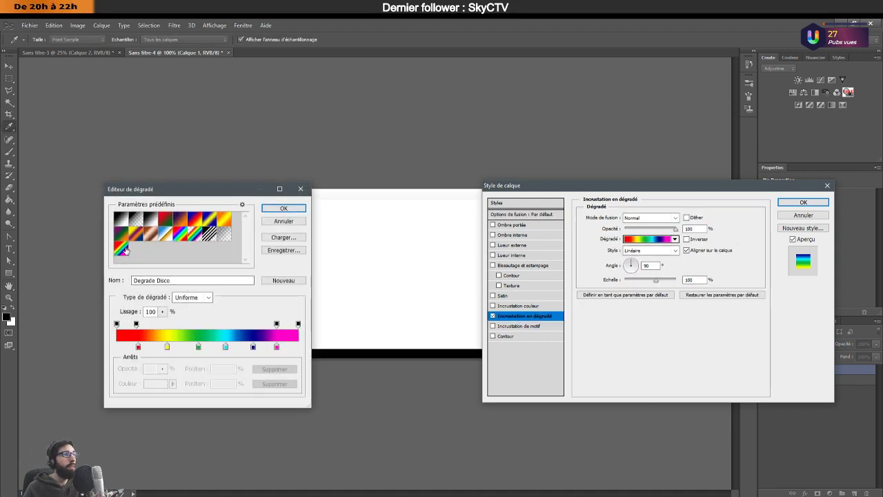
{"action": "left_click", "coordinate": [284, 207]}
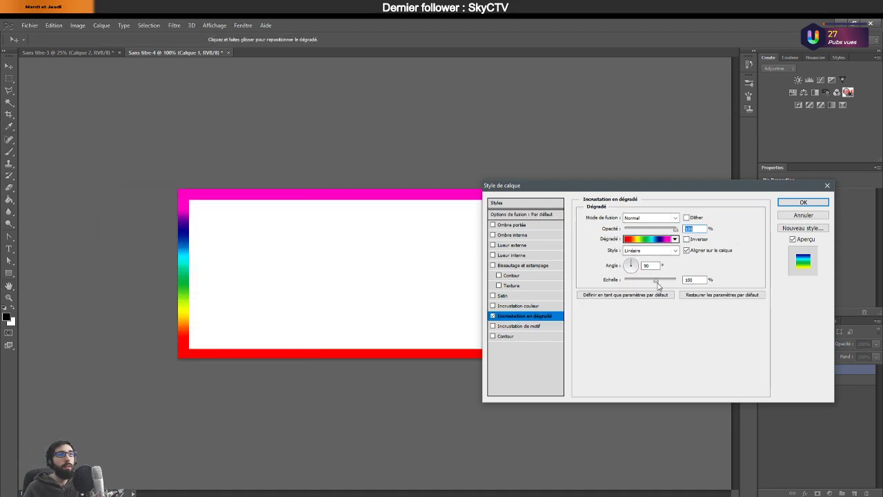
{"action": "left_click_drag", "start_coordinate": [658, 285], "coordinate": [674, 281]}
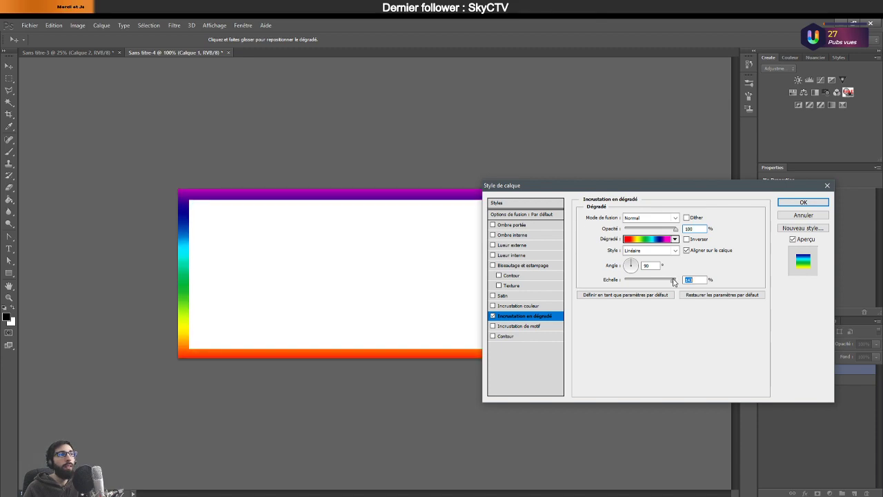
{"action": "left_click", "coordinate": [803, 202]}
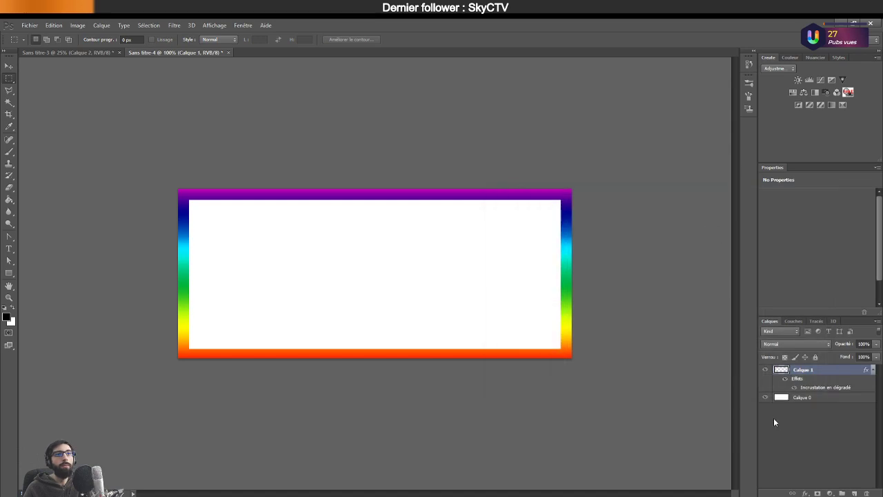
{"action": "left_click", "coordinate": [765, 398]}
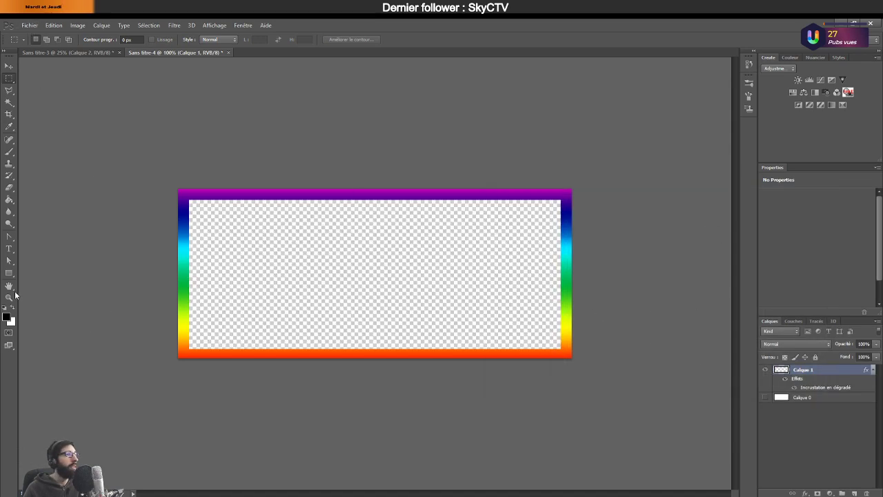
Add the text "Pins" in black (000000) and move it to the middle of the frame.
{"action": "left_click", "coordinate": [9, 248]}
{"action": "left_click", "coordinate": [269, 269]}
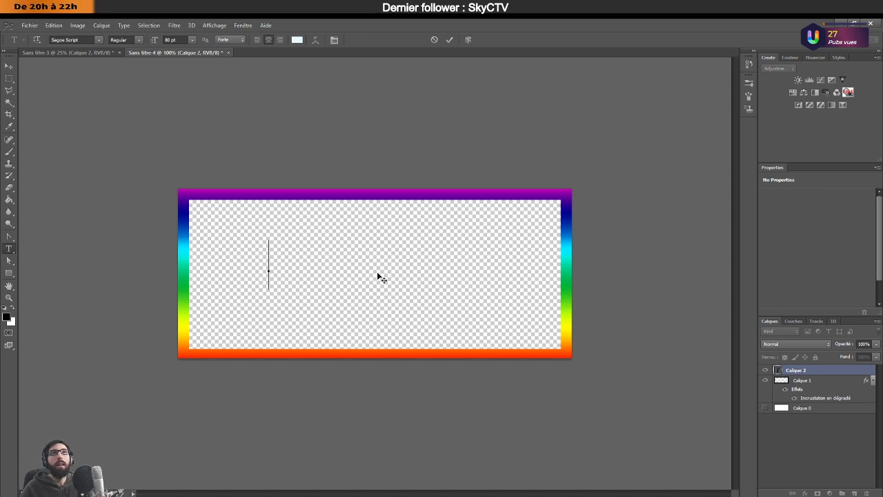
{"action": "type", "text": "Plugi"}
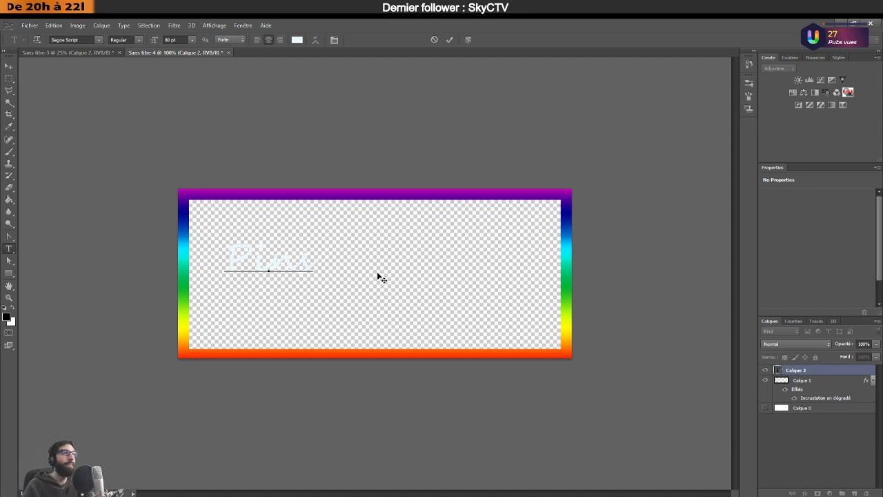
{"action": "key", "text": "ctrl+a"}
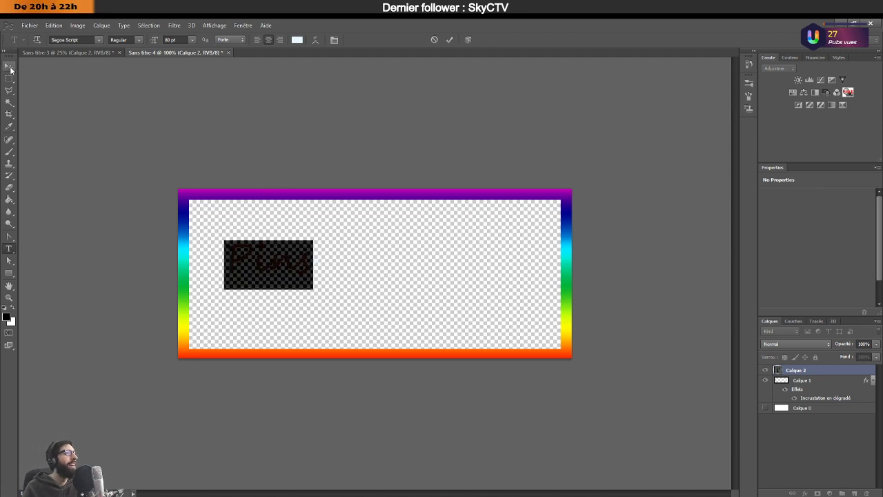
{"action": "left_click", "coordinate": [296, 40]}
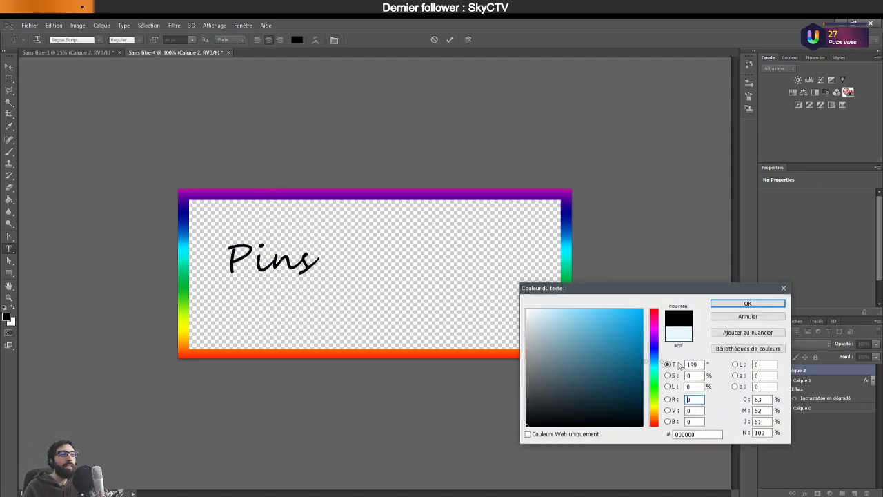
{"action": "left_click", "coordinate": [715, 305]}
{"action": "left_click", "coordinate": [7, 63]}
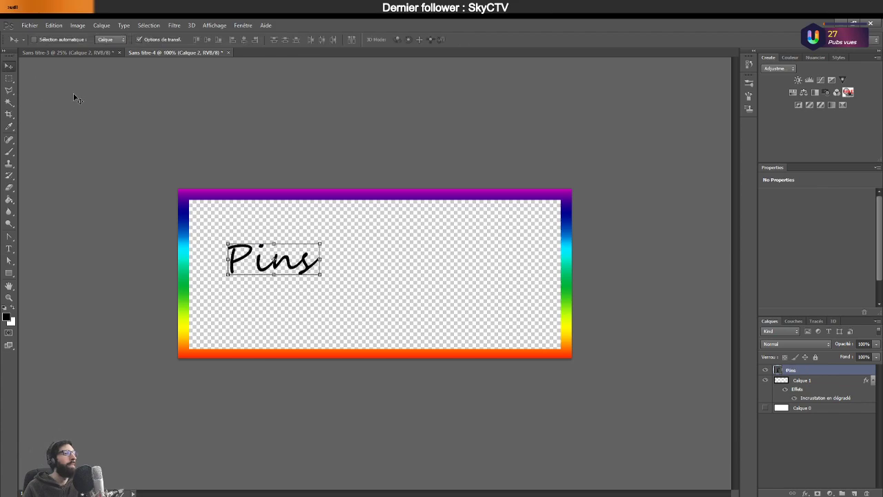
{"action": "left_click_drag", "start_coordinate": [390, 286], "coordinate": [492, 309]}
Enlarge the Pins text to 120 pt and adjust its position in the centre of the frame.
{"action": "double_click", "coordinate": [778, 373]}
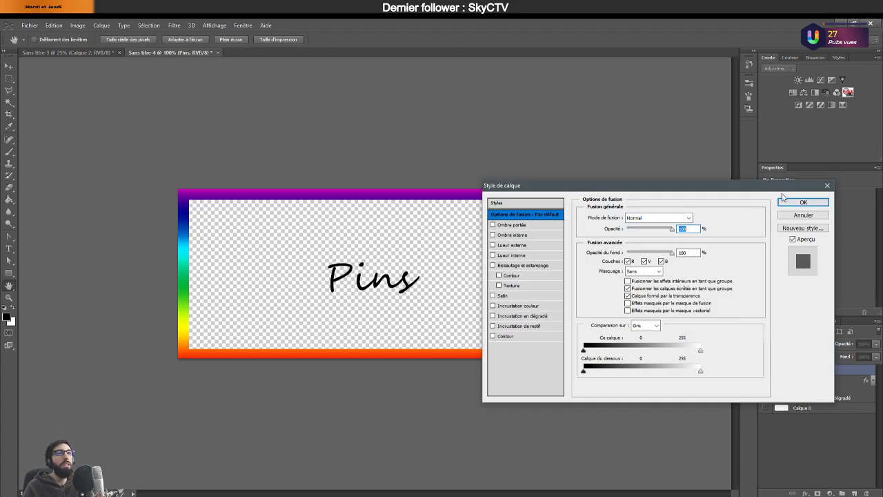
{"action": "left_click", "coordinate": [826, 186]}
{"action": "double_click", "coordinate": [778, 370]}
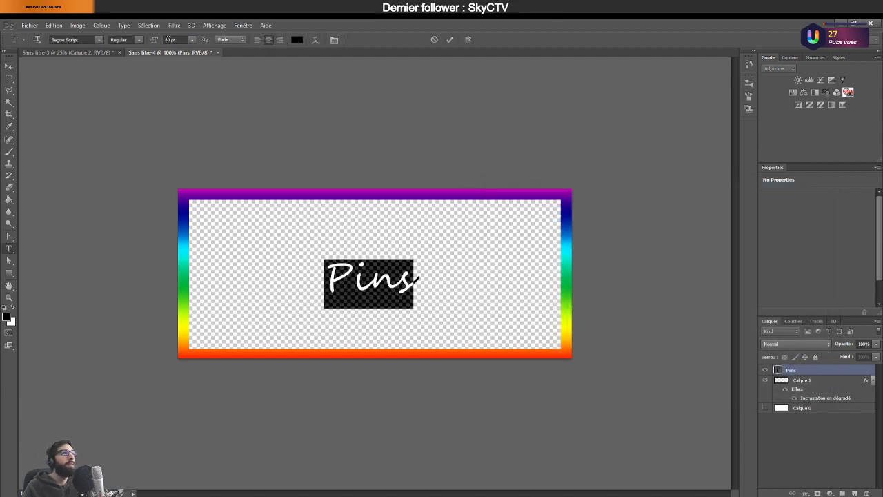
{"action": "scroll", "coordinate": [166, 40], "scroll_direction": "up", "scroll_amount": 3}
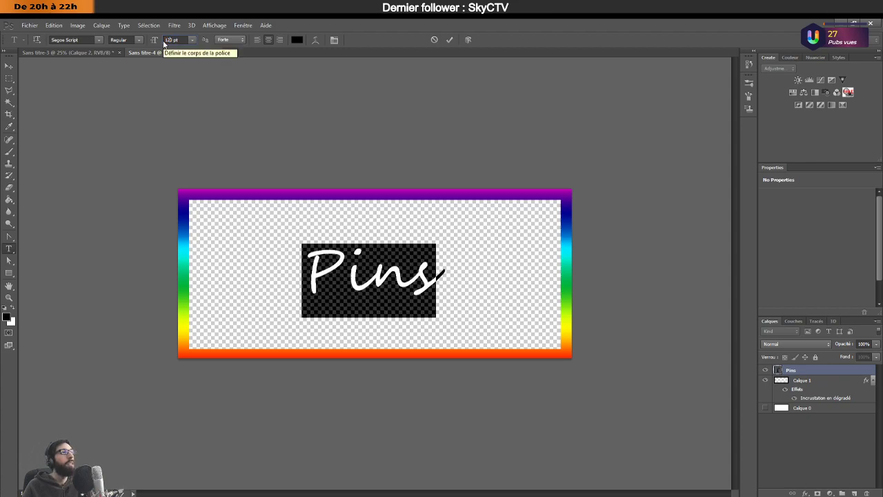
{"action": "left_click", "coordinate": [9, 65]}
{"action": "left_click_drag", "start_coordinate": [486, 250], "coordinate": [485, 255]}
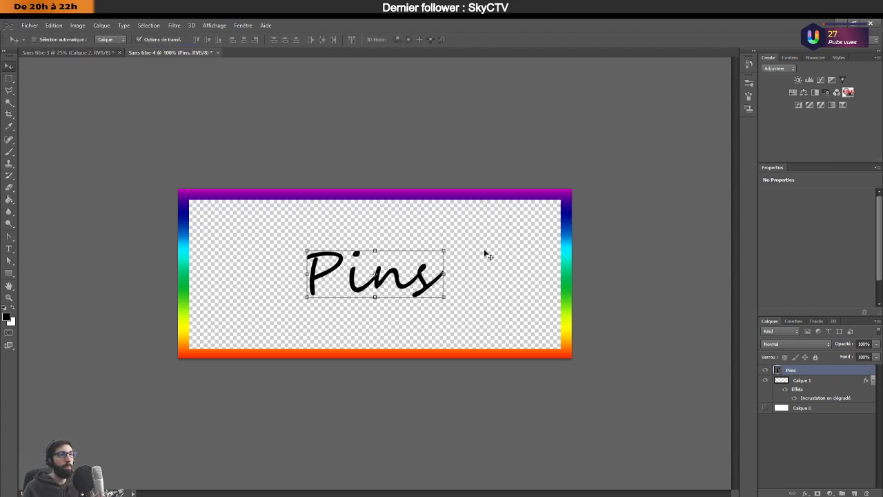
Change the Pins text color to cyan (40fef7).
{"action": "double_click", "coordinate": [778, 371]}
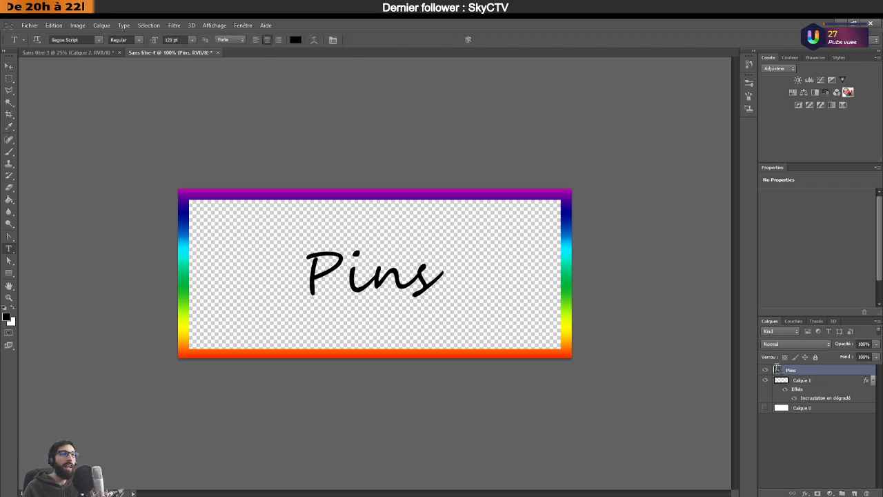
{"action": "left_click", "coordinate": [296, 39]}
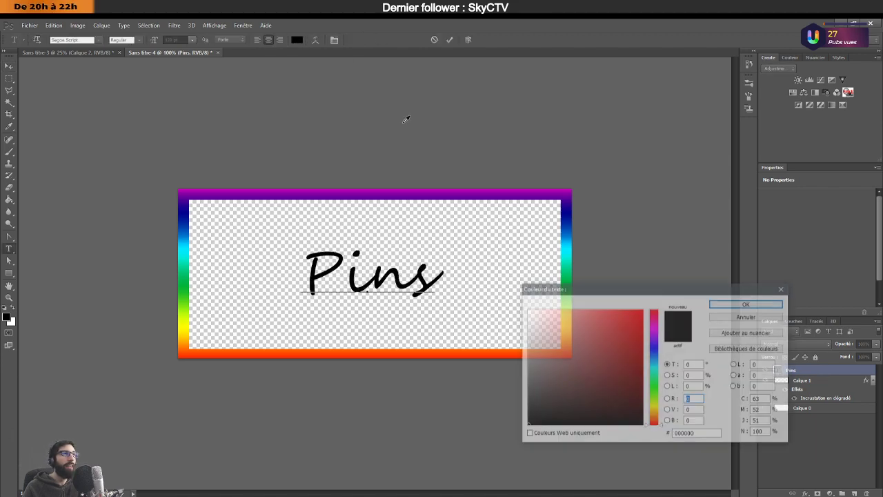
{"action": "left_click", "coordinate": [652, 369]}
{"action": "mouse_move", "coordinate": [621, 319]}
{"action": "left_mouse_down"}
{"action": "mouse_move", "coordinate": [640, 304]}
{"action": "mouse_move", "coordinate": [625, 322]}
{"action": "mouse_move", "coordinate": [613, 309]}
{"action": "left_mouse_up"}
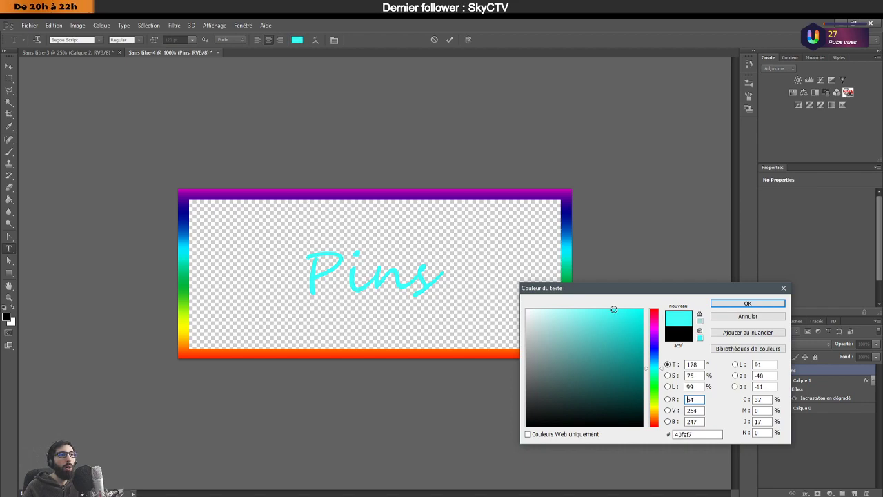
{"action": "left_click", "coordinate": [732, 302]}
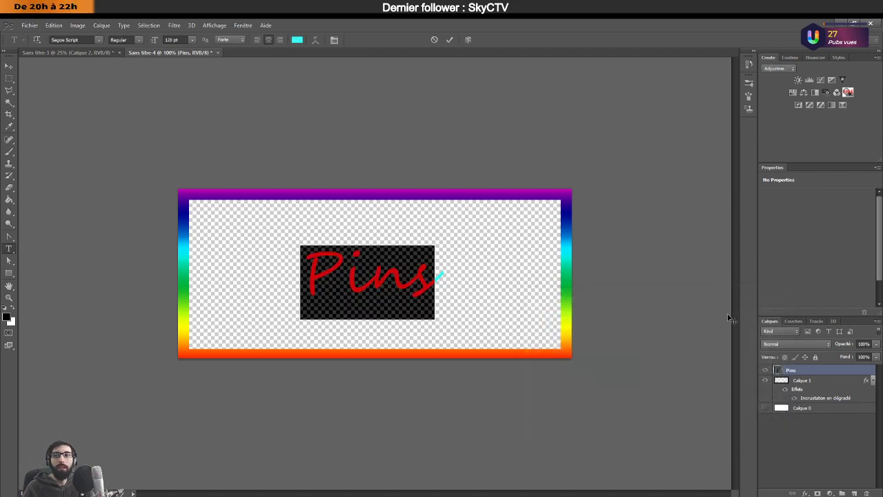
{"action": "key", "text": "ctrl+Return"}
{"action": "key", "text": "v"}
Give the Pins text a cyan outer glow with Normal blending, 100% opacity and an increased size.
{"action": "double_click", "coordinate": [840, 373]}
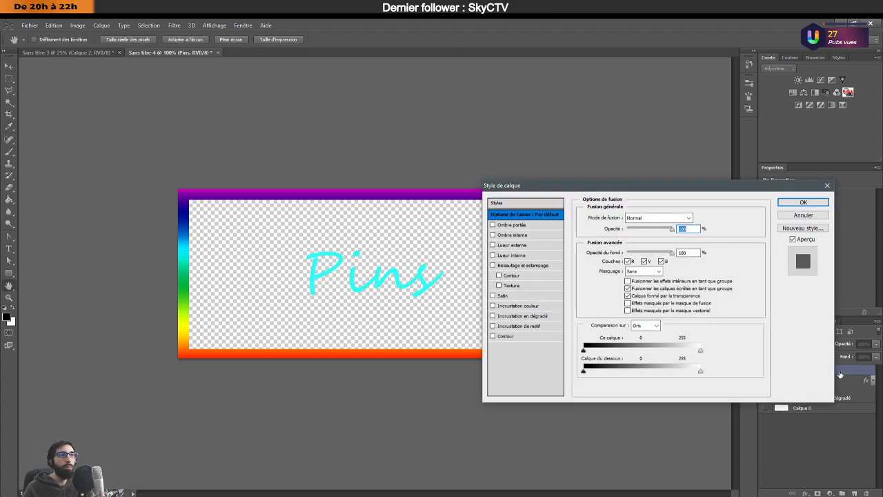
{"action": "left_click", "coordinate": [513, 246]}
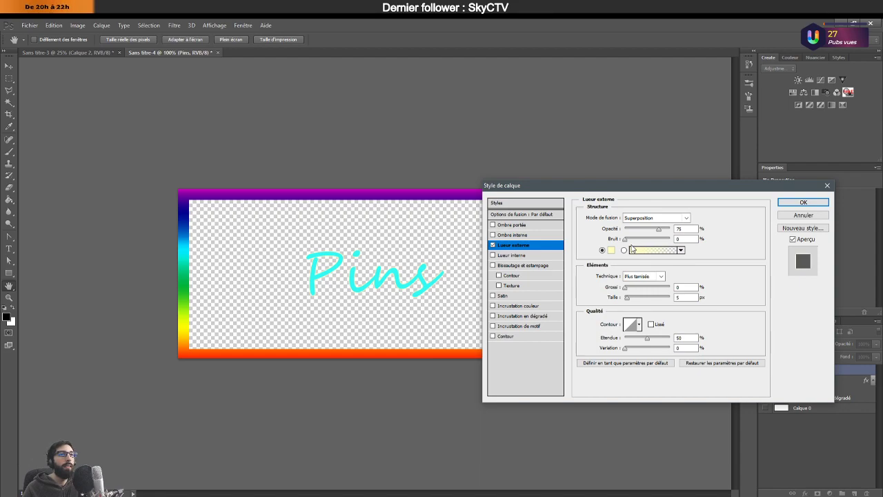
{"action": "left_click_drag", "start_coordinate": [660, 229], "coordinate": [669, 229]}
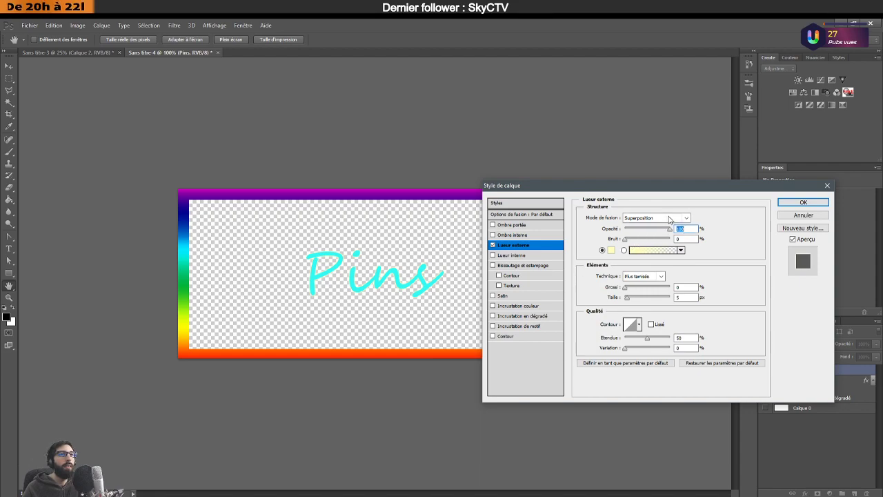
{"action": "left_click", "coordinate": [655, 217]}
{"action": "left_click", "coordinate": [642, 219]}
{"action": "left_click", "coordinate": [611, 251]}
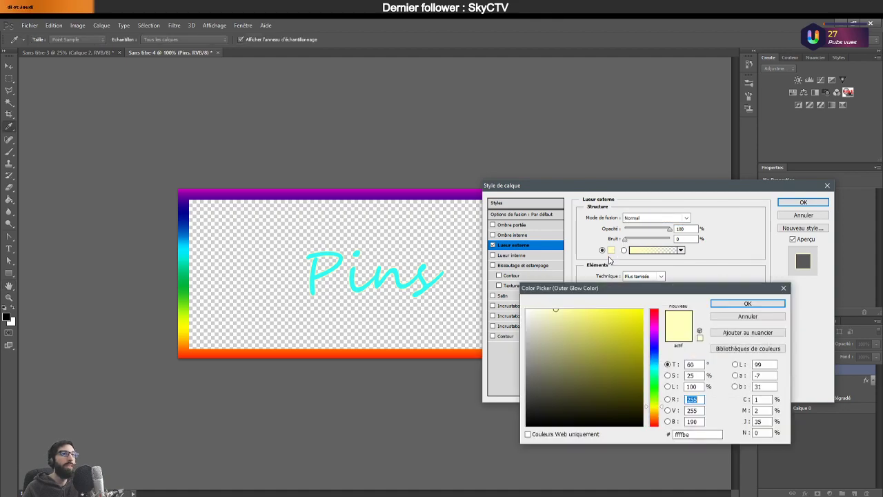
{"action": "left_click", "coordinate": [652, 371]}
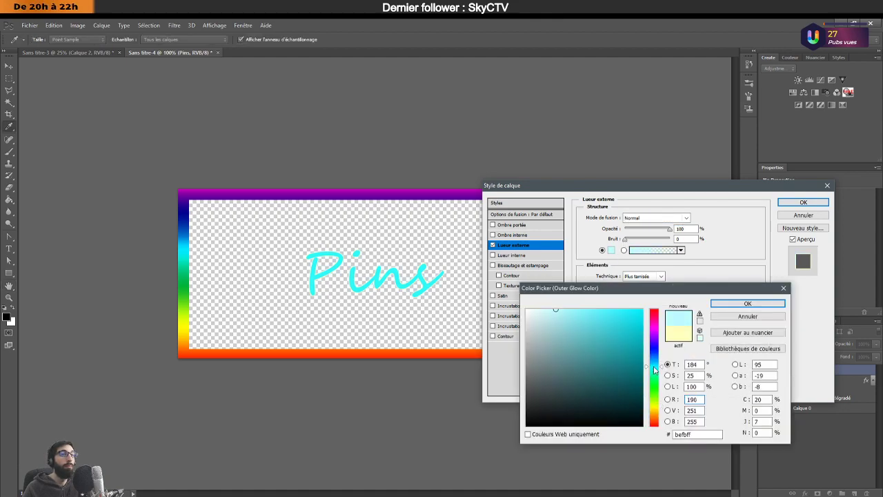
{"action": "left_click", "coordinate": [602, 312]}
{"action": "left_click", "coordinate": [724, 304]}
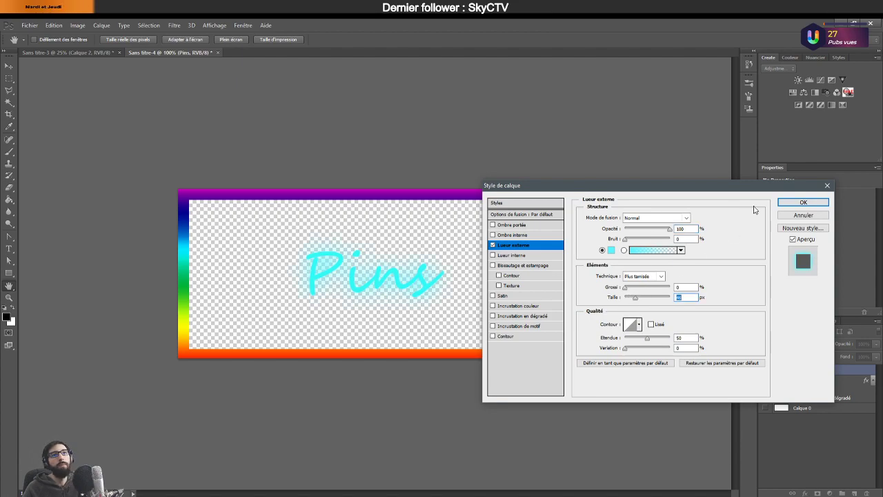
{"action": "left_click", "coordinate": [803, 202]}
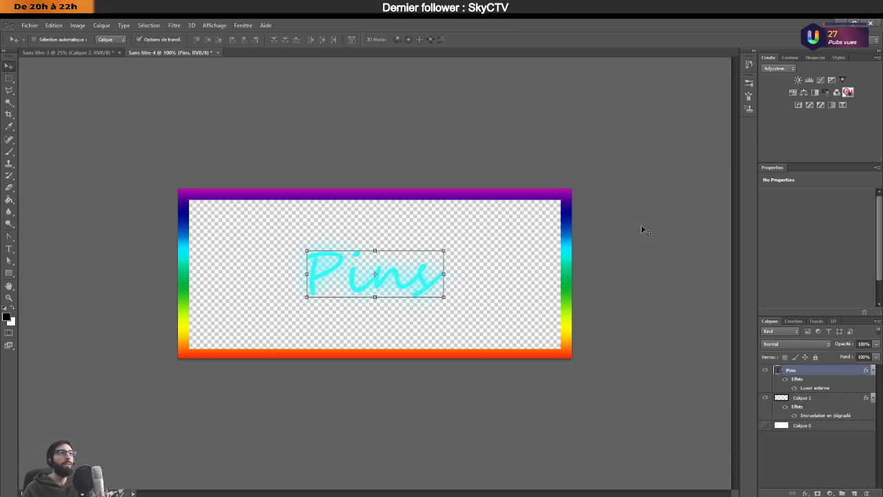
Set up a web export of the Pins button as PNG-24 with transparency, sRGB conversion and Au plus proche quality.
{"action": "left_click", "coordinate": [30, 24]}
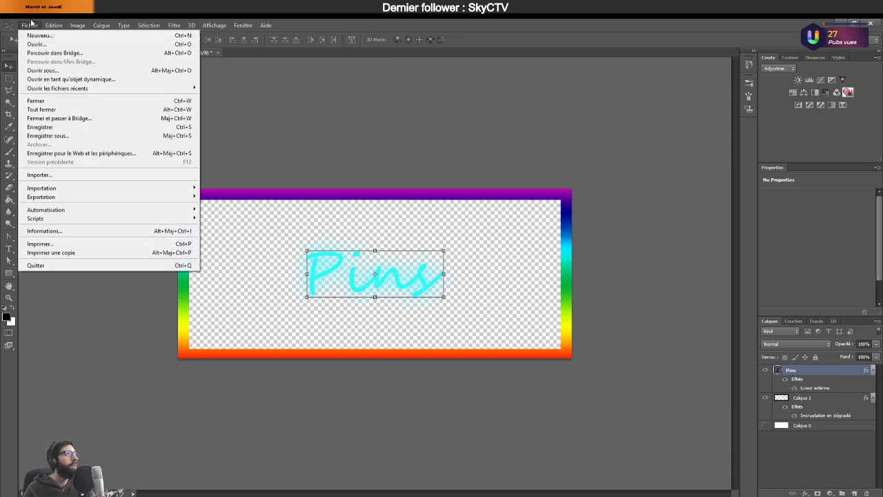
{"action": "left_click", "coordinate": [82, 153]}
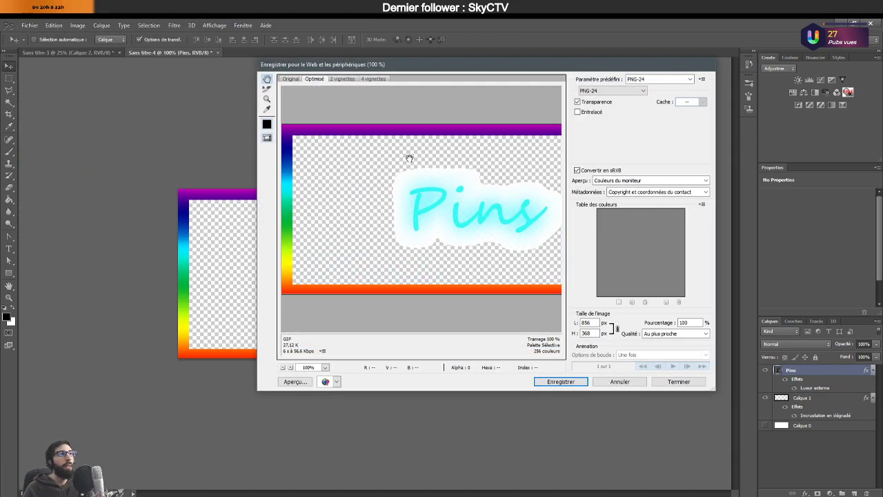
{"action": "left_click", "coordinate": [599, 91]}
{"action": "left_click", "coordinate": [599, 92]}
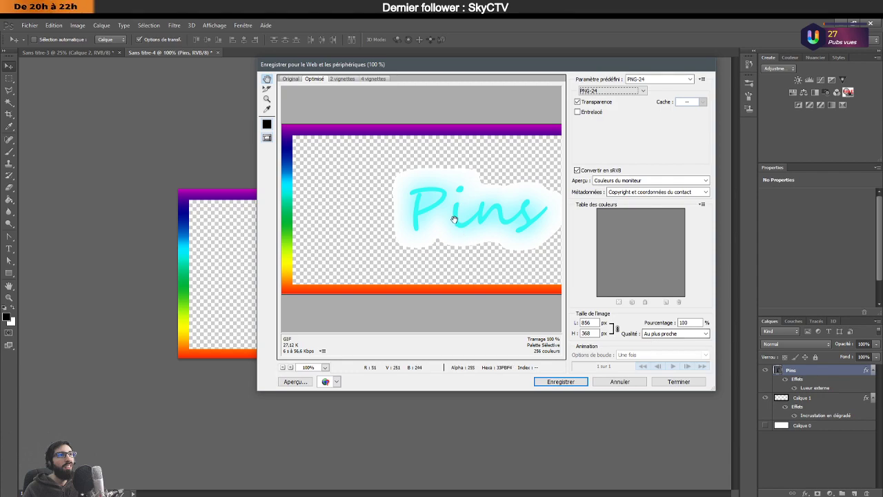
{"action": "left_click_drag", "start_coordinate": [453, 214], "coordinate": [399, 212]}
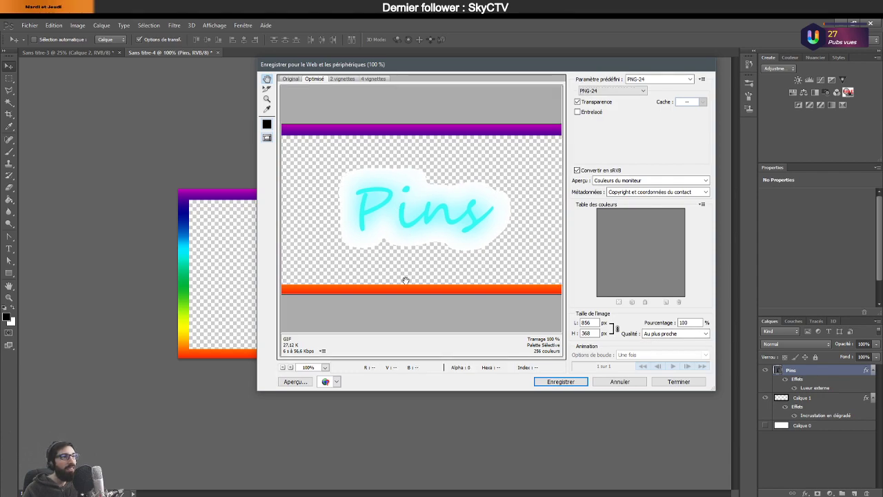
{"action": "left_click", "coordinate": [578, 102]}
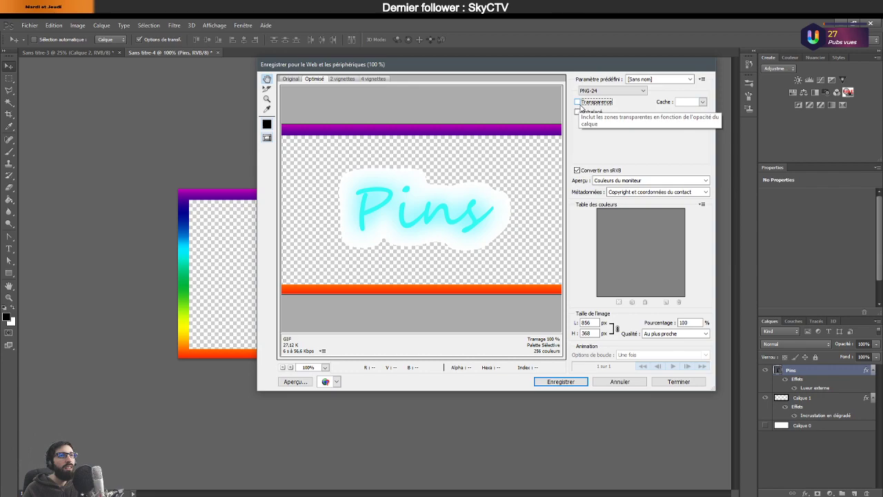
{"action": "left_click", "coordinate": [578, 102]}
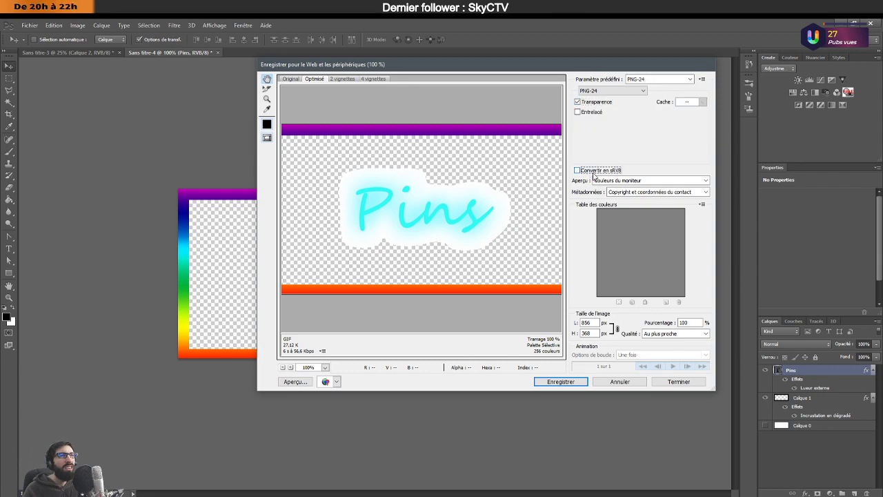
{"action": "left_click", "coordinate": [668, 335]}
{"action": "left_click", "coordinate": [667, 346]}
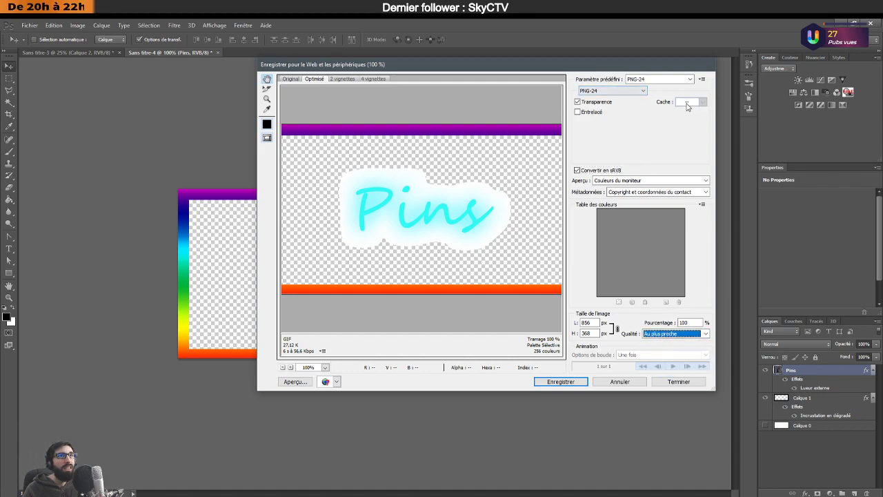
Preview the optimised image and save it as "Bouton Pins" in the App Smartphone folder.
{"action": "left_click", "coordinate": [295, 382]}
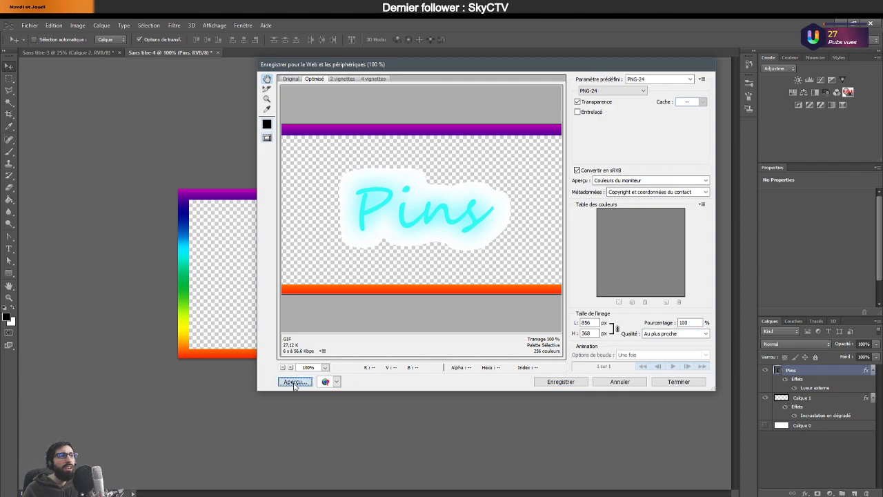
{"action": "left_click", "coordinate": [447, 209]}
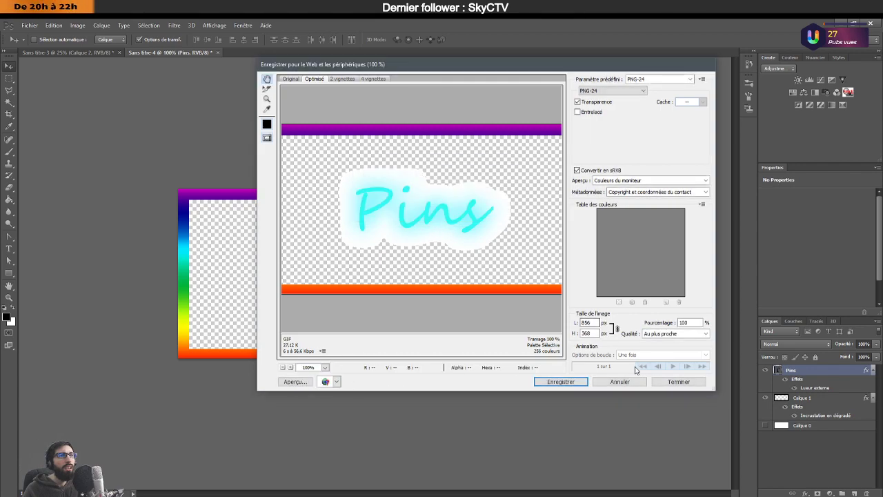
{"action": "left_click", "coordinate": [564, 383]}
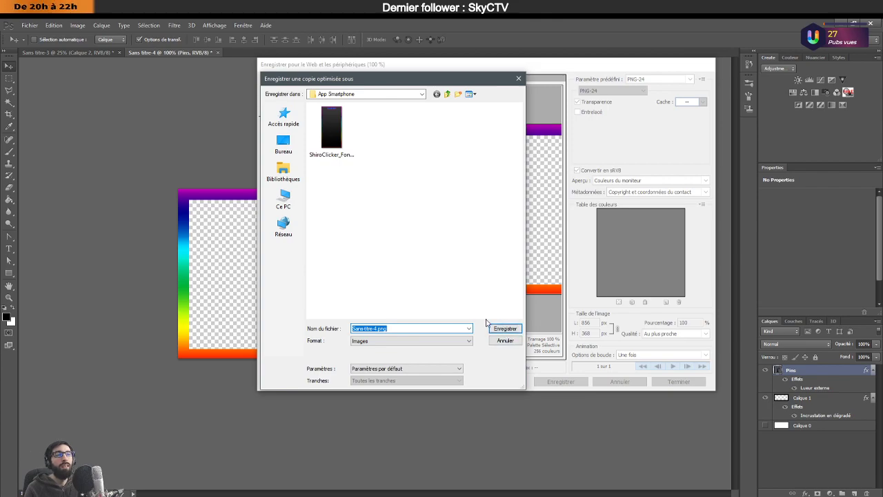
{"action": "type", "text": "Bouton "}
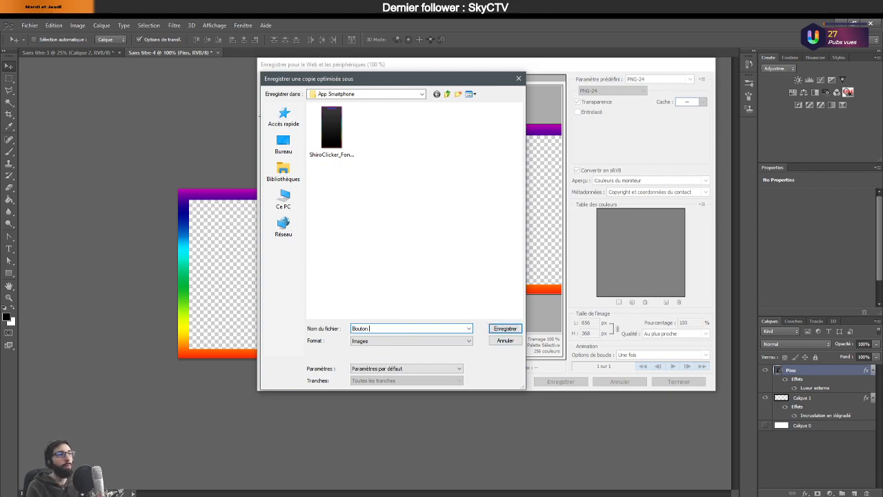
{"action": "type", "text": "Pins"}
{"action": "key", "text": "Return"}
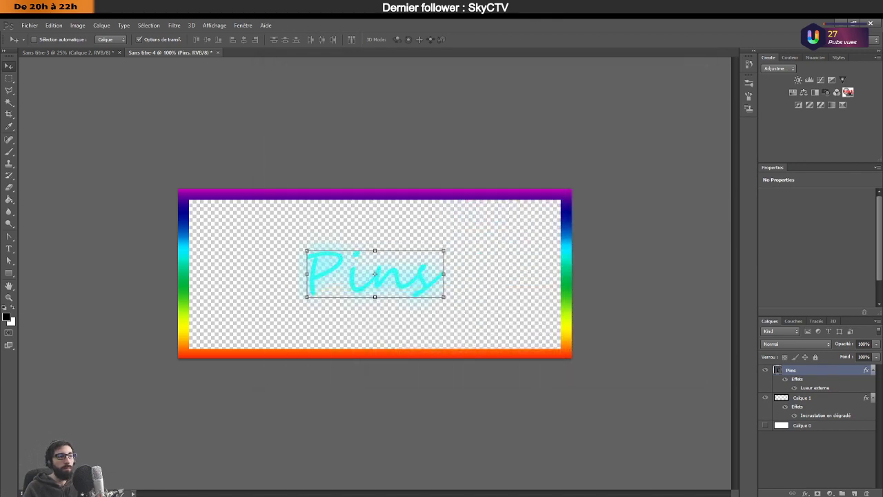
Switch to File Explorer and view the exported Bouton-Pins.png in Images > Shirokuroda > App Smartphone.
{"action": "left_click", "coordinate": [150, 492]}
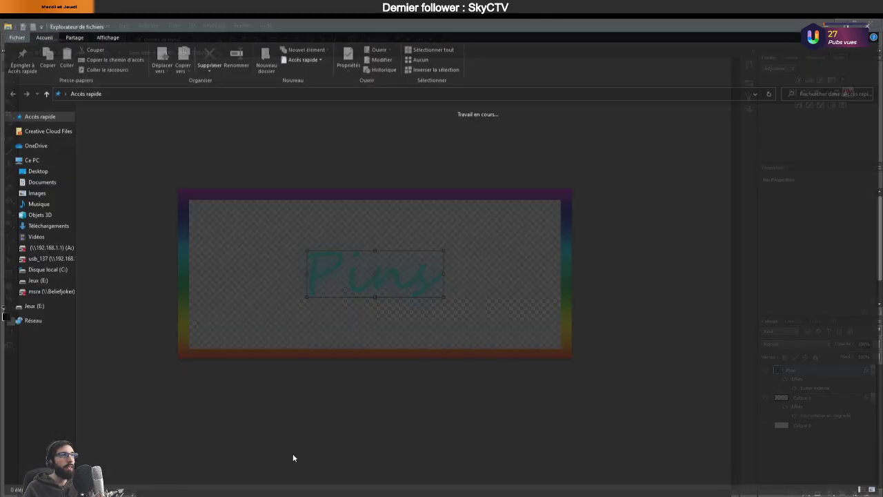
{"action": "left_click", "coordinate": [43, 196]}
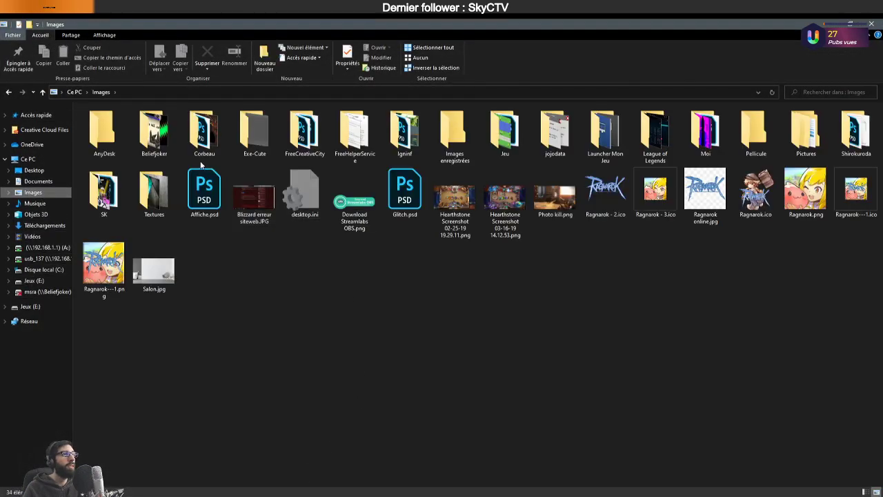
{"action": "double_click", "coordinate": [800, 135]}
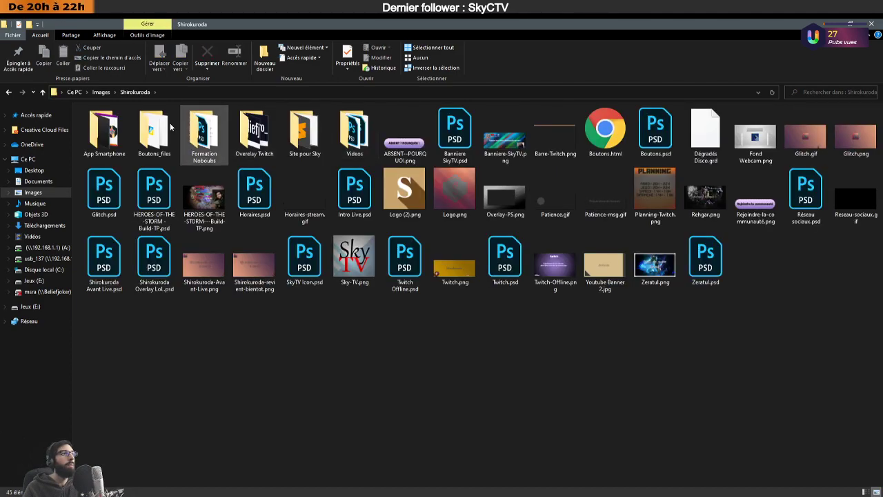
{"action": "double_click", "coordinate": [107, 133]}
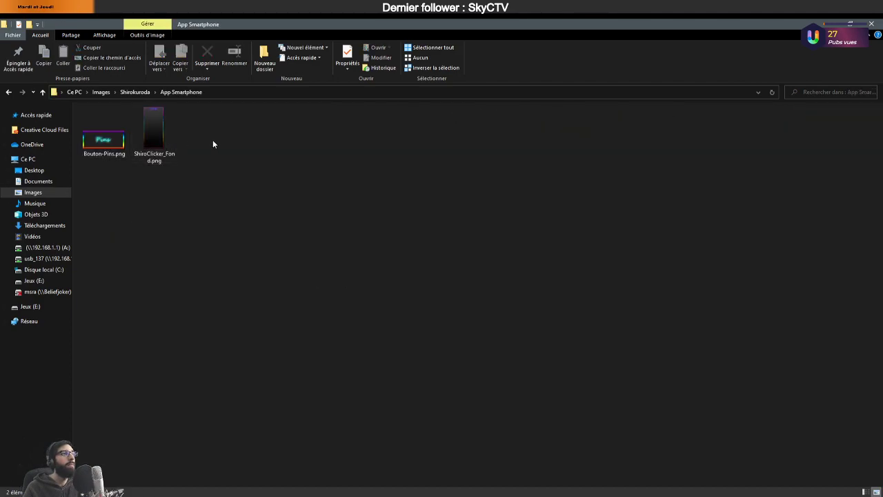
{"action": "double_click", "coordinate": [103, 142]}
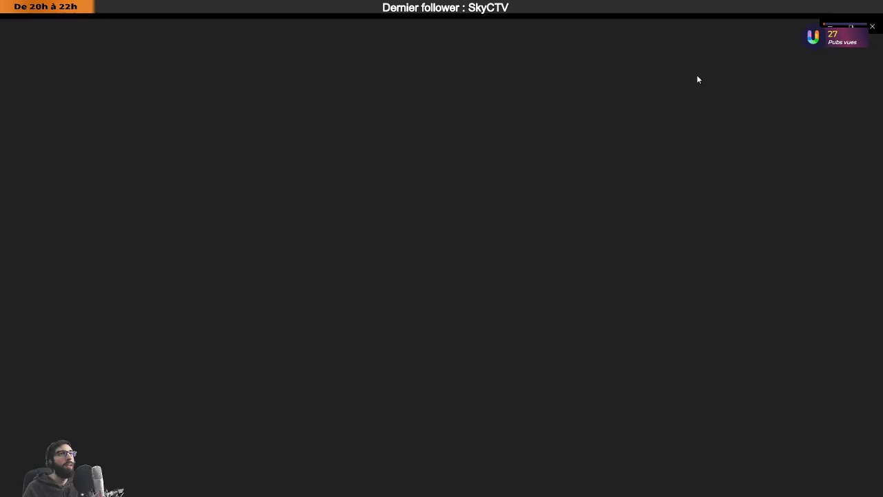
{"action": "left_click", "coordinate": [872, 27]}
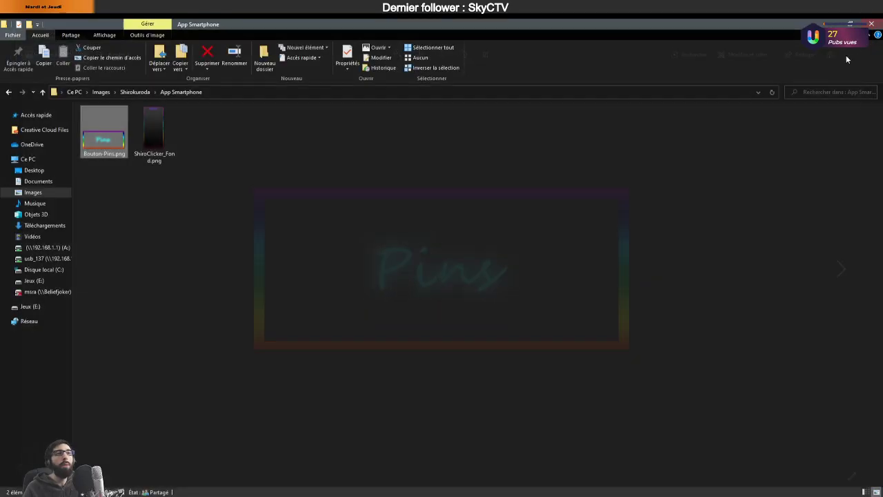
Switch to GDevelop, add a new sprite object to Stage 1 and try to name it "Bouton Pins".
{"action": "key", "text": "alt+Tab"}
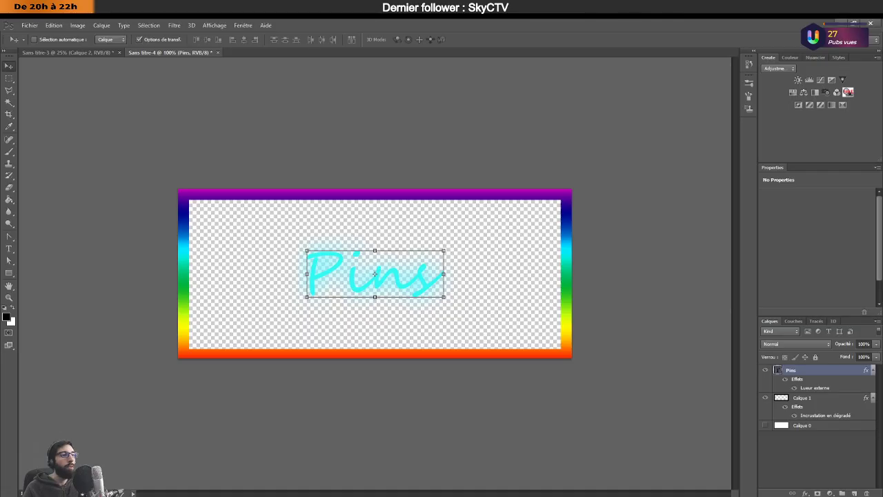
{"action": "key", "text": "alt+Tab"}
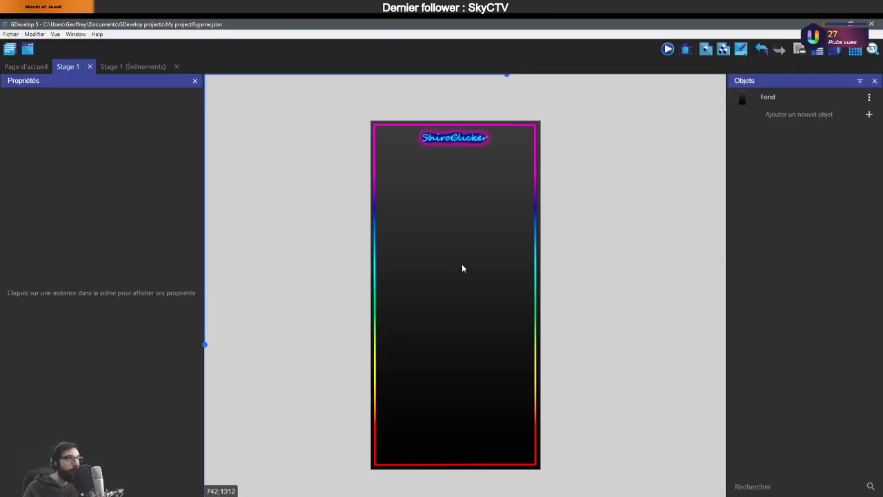
{"action": "left_click", "coordinate": [773, 114]}
{"action": "left_click", "coordinate": [305, 170]}
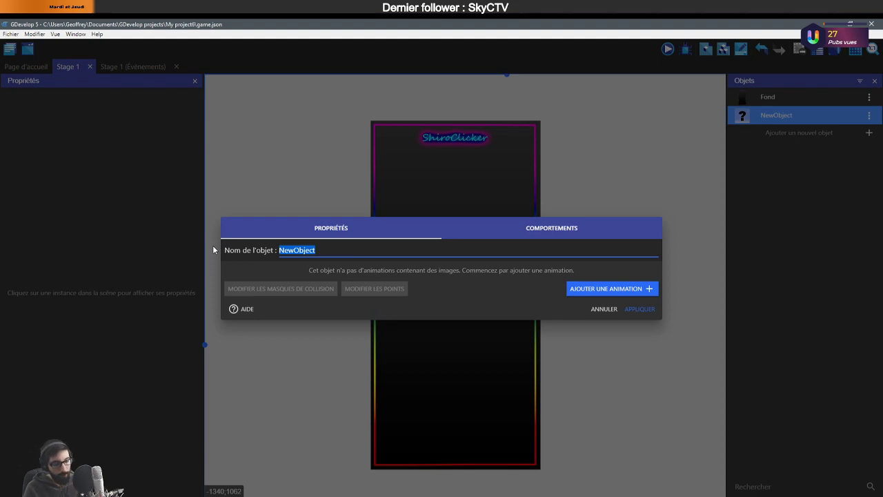
{"action": "type", "text": "Bouton Pins"}
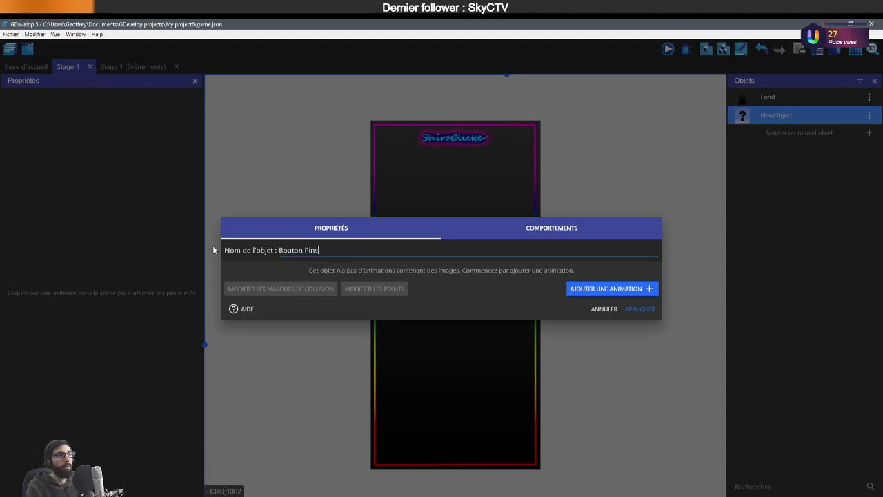
{"action": "key", "text": "Return"}
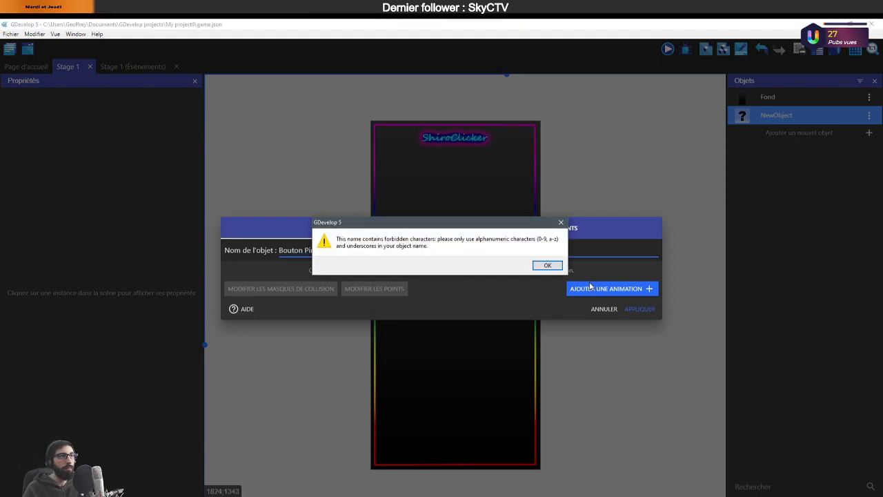
{"action": "left_click", "coordinate": [547, 265]}
Name the new object Btn_Pins.
{"action": "left_click", "coordinate": [248, 250]}
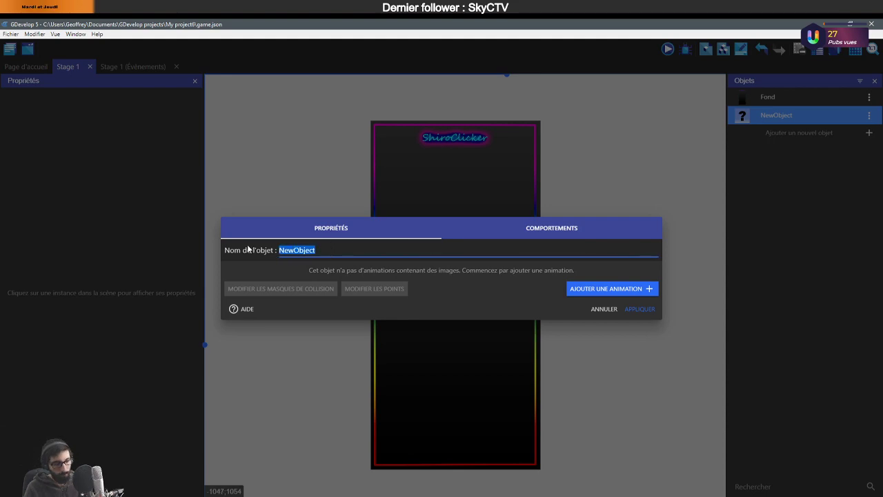
{"action": "type", "text": "Btn"}
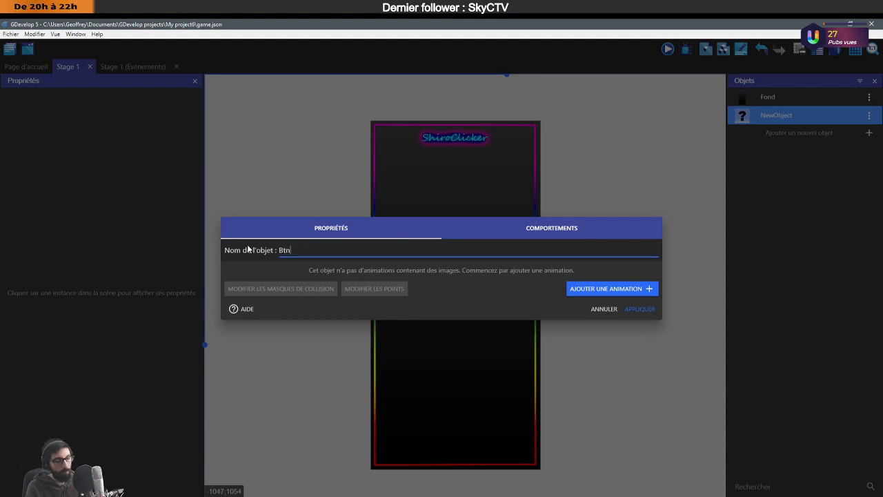
{"action": "type", "text": "_Pins"}
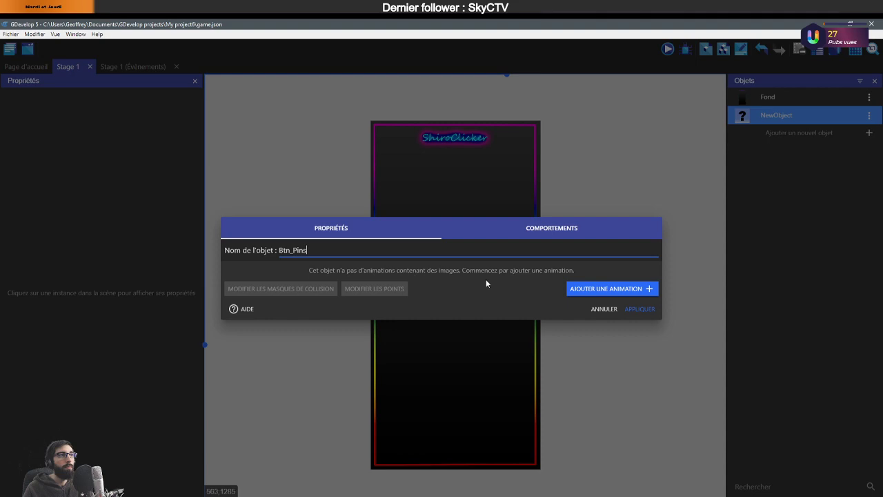
Add a first animation to Btn_Pins using Bouton-Pins.png from Images > Shirokuroda > App Smartphone.
{"action": "left_click", "coordinate": [595, 290]}
{"action": "left_click", "coordinate": [245, 286]}
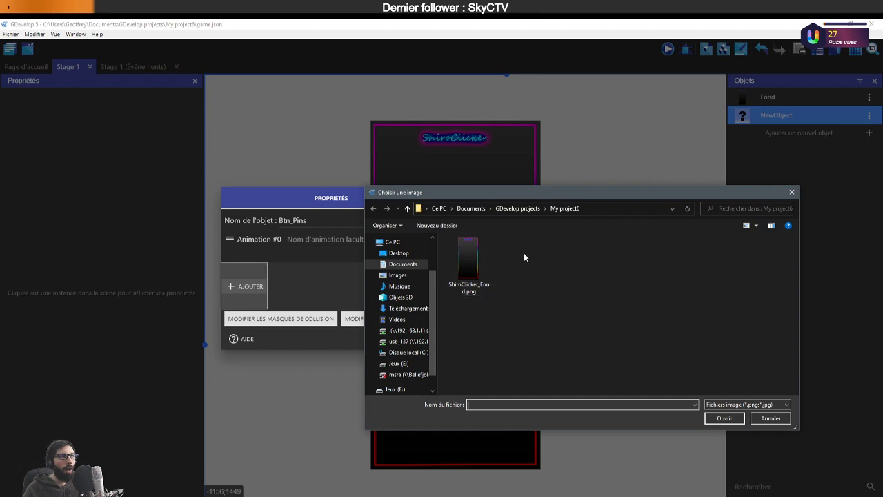
{"action": "left_click", "coordinate": [396, 274]}
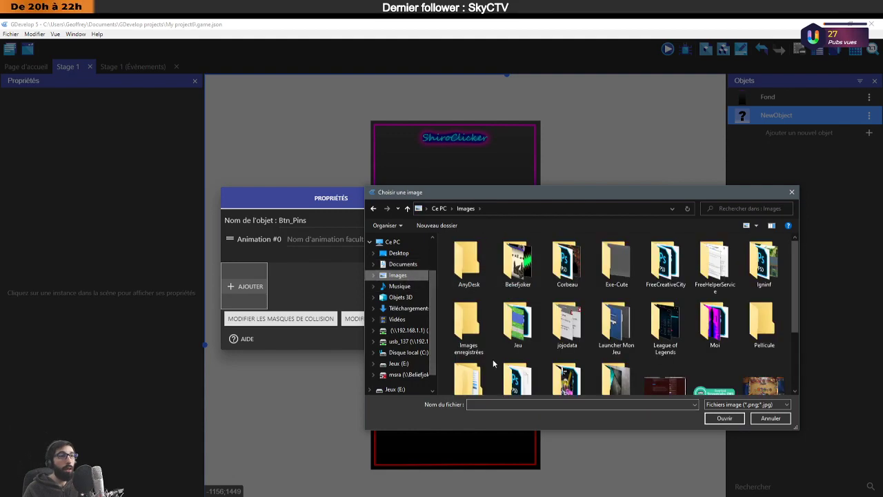
{"action": "scroll", "coordinate": [525, 364], "scroll_direction": "down", "scroll_amount": 1}
{"action": "double_click", "coordinate": [527, 356]}
{"action": "double_click", "coordinate": [482, 271]}
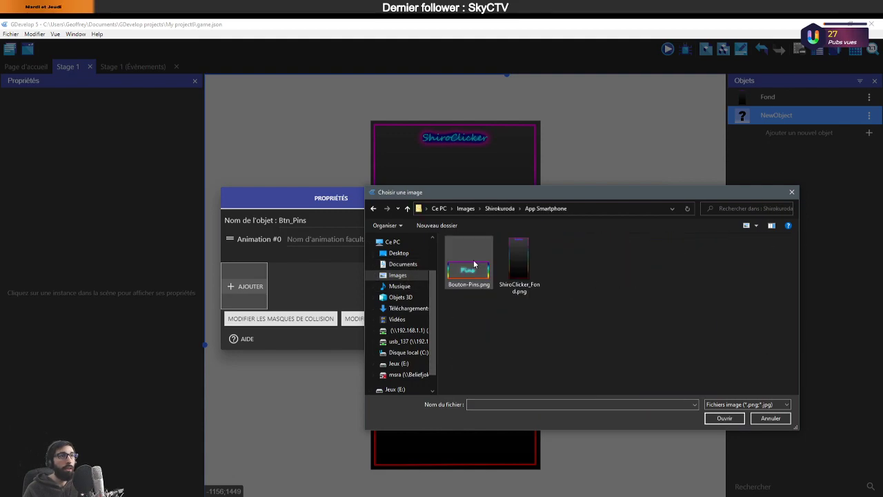
{"action": "double_click", "coordinate": [473, 277]}
{"action": "left_click", "coordinate": [506, 265]}
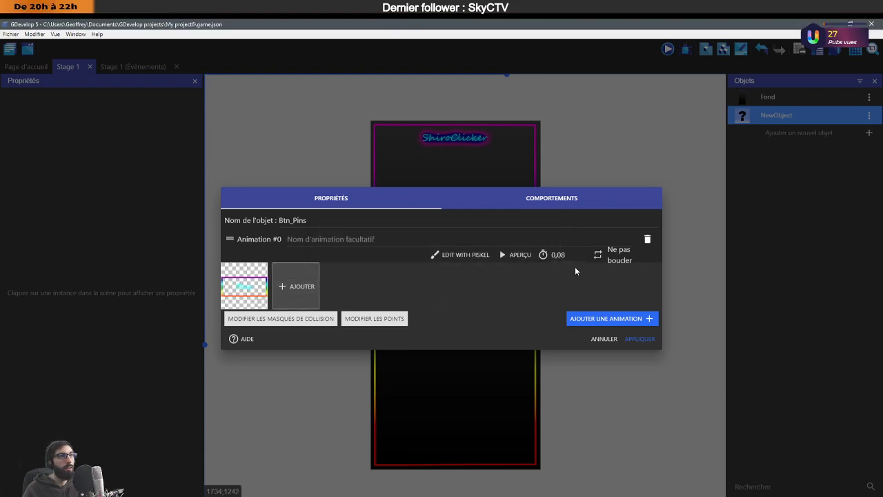
Add a second animation to Btn_Pins and fill it with four frames of Bouton-Pins.png.
{"action": "left_click", "coordinate": [593, 319]}
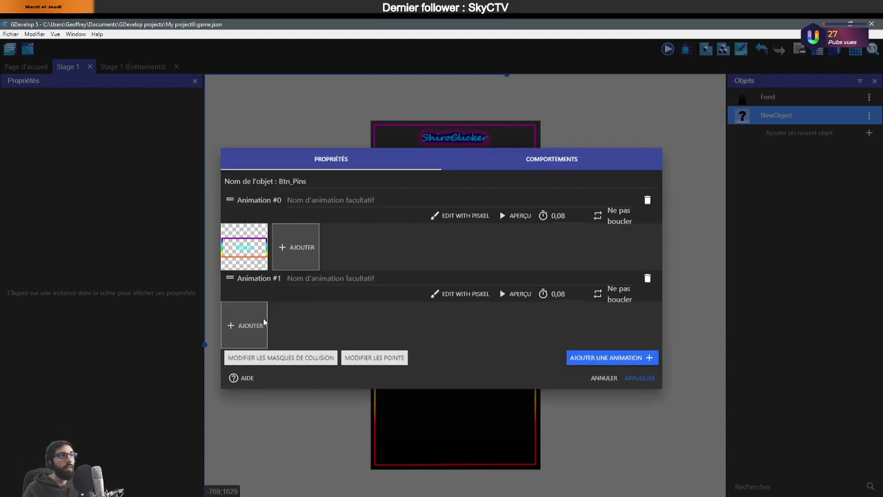
{"action": "left_click", "coordinate": [245, 325]}
{"action": "double_click", "coordinate": [469, 258]}
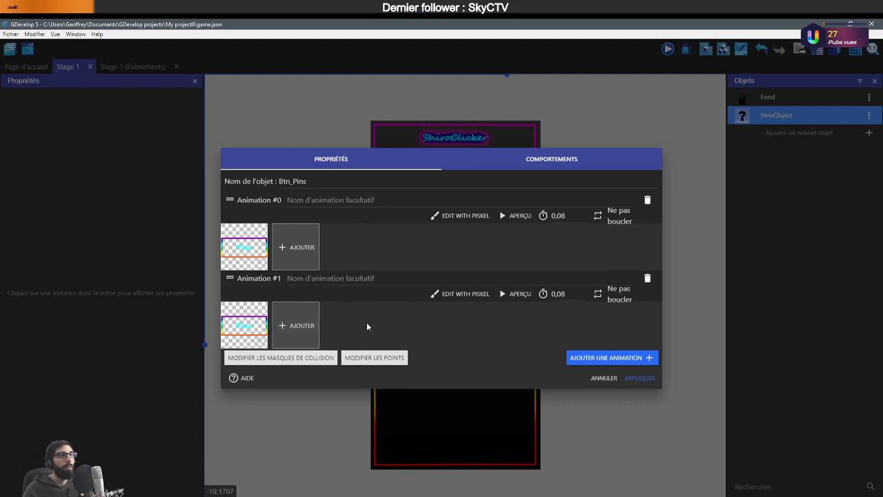
{"action": "left_click", "coordinate": [303, 324]}
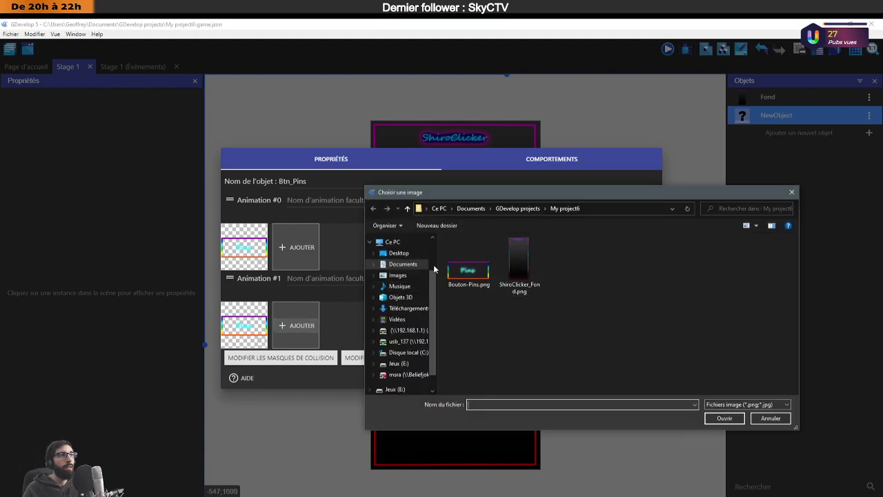
{"action": "left_click", "coordinate": [468, 272]}
{"action": "double_click", "coordinate": [468, 272]}
{"action": "left_click", "coordinate": [347, 325]}
{"action": "double_click", "coordinate": [468, 272]}
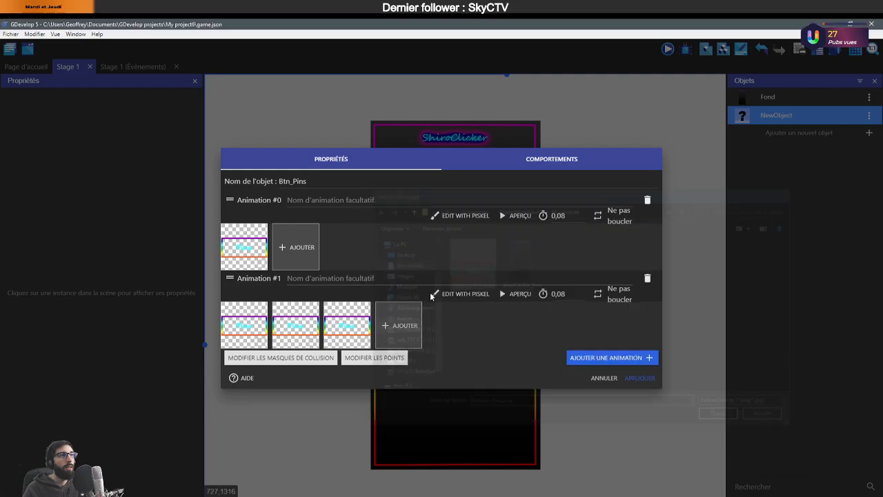
{"action": "left_click", "coordinate": [398, 325]}
{"action": "double_click", "coordinate": [469, 270]}
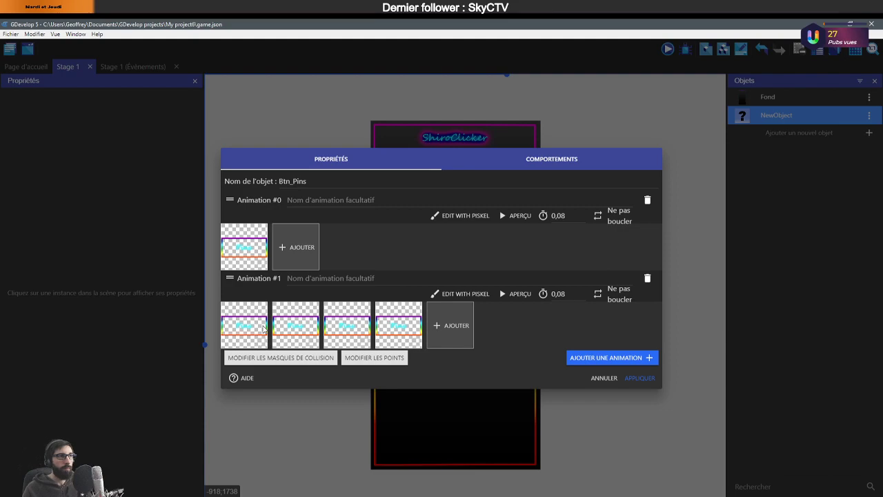
Open the second Btn_Pins animation in Piskel, set its preview speed to 24 FPS and check the resize options.
{"action": "left_click", "coordinate": [457, 293]}
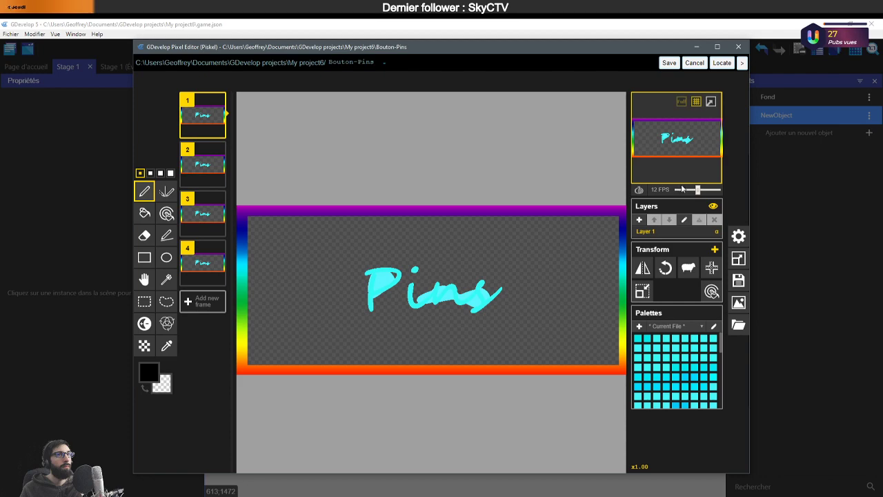
{"action": "left_click_drag", "start_coordinate": [697, 190], "coordinate": [726, 196]}
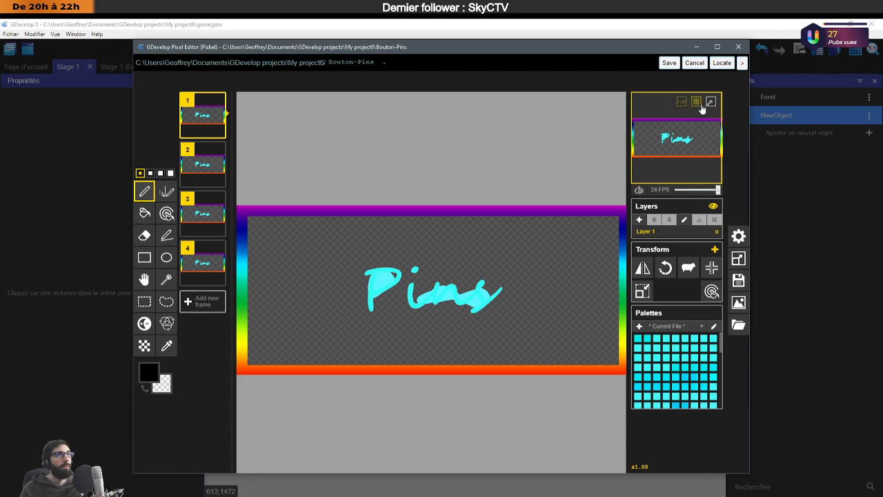
{"action": "mouse_move", "coordinate": [671, 101]}
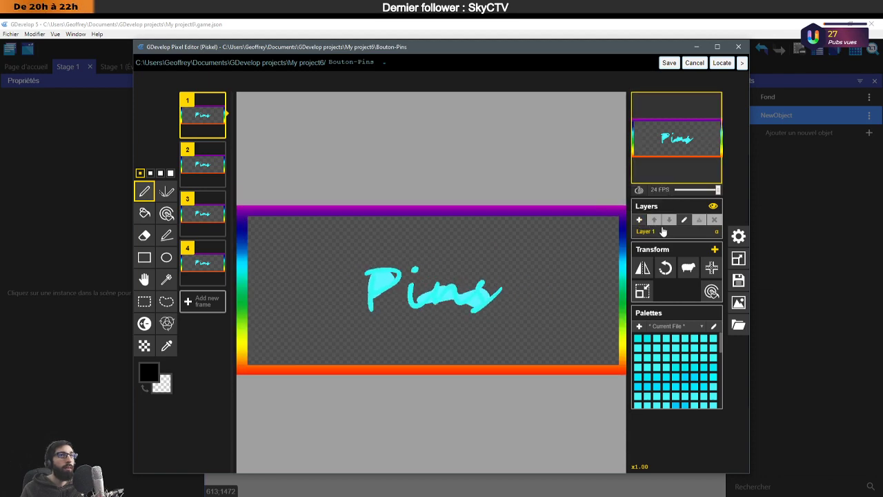
{"action": "left_click", "coordinate": [738, 260]}
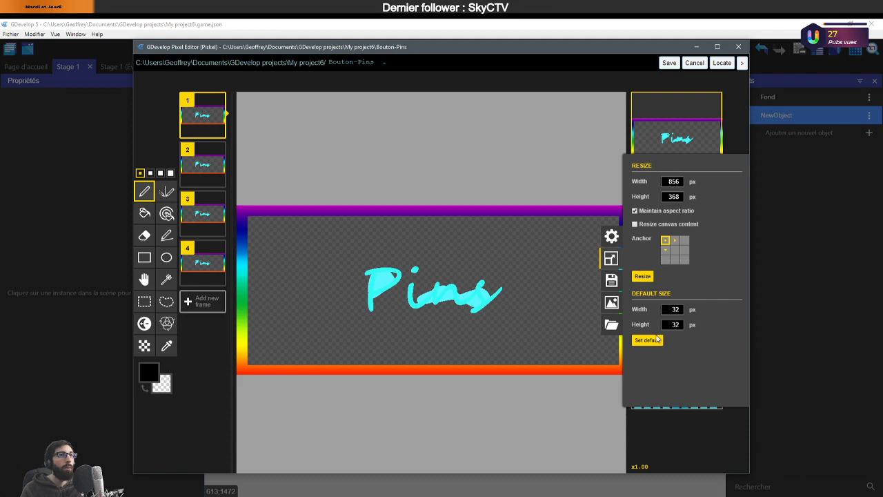
{"action": "left_click", "coordinate": [587, 177]}
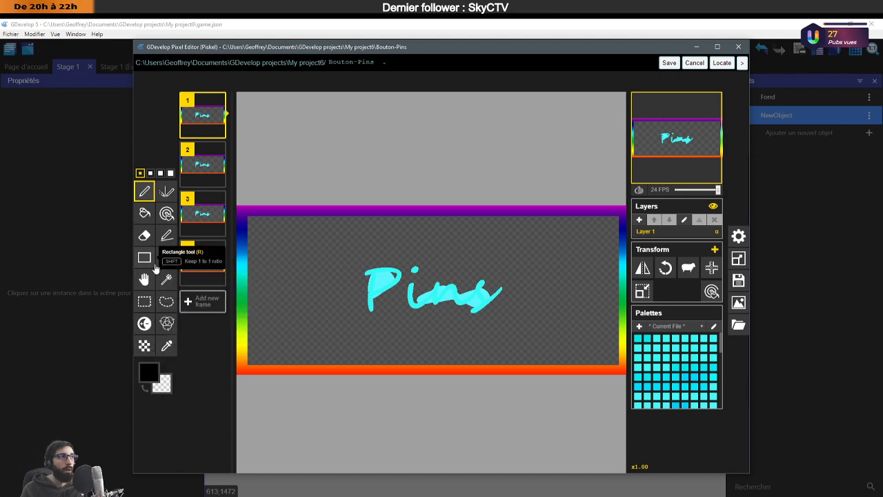
Try selecting the whole Pins image in Piskel's first frame, and discard the Btn_Pins object edits.
{"action": "left_click", "coordinate": [144, 300]}
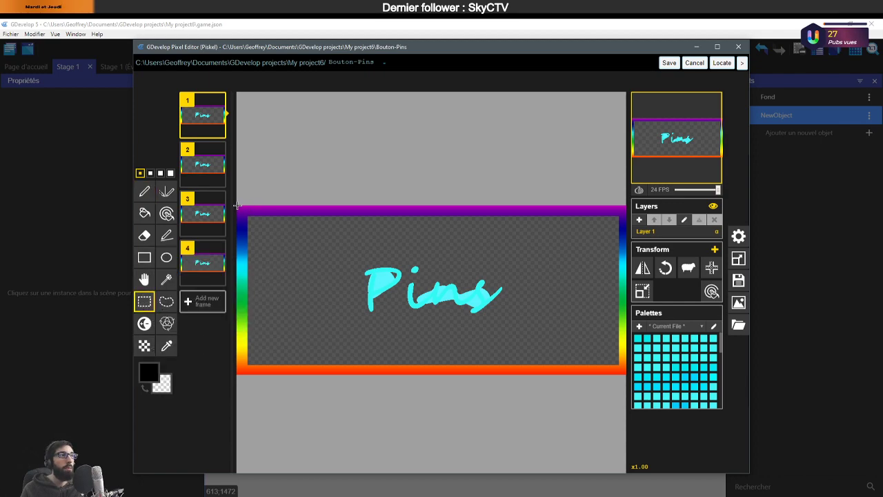
{"action": "left_click_drag", "start_coordinate": [238, 206], "coordinate": [333, 266]}
{"action": "left_click_drag", "start_coordinate": [295, 240], "coordinate": [292, 236]}
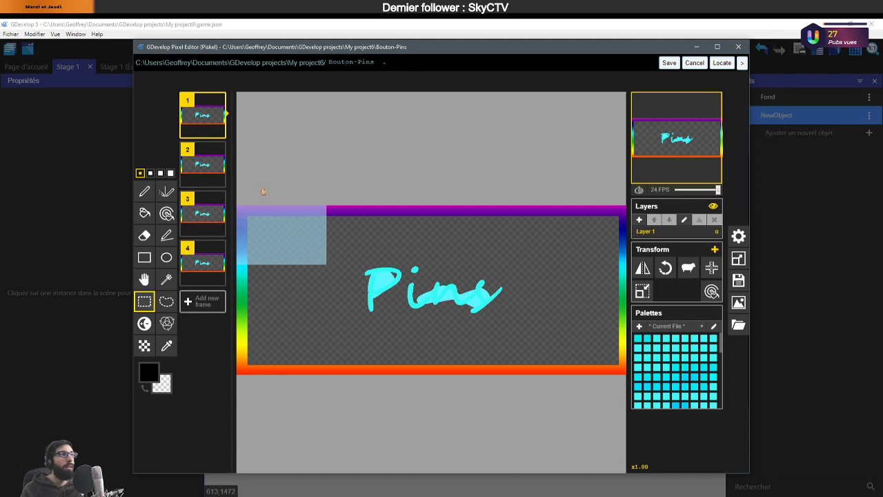
{"action": "left_click", "coordinate": [239, 206]}
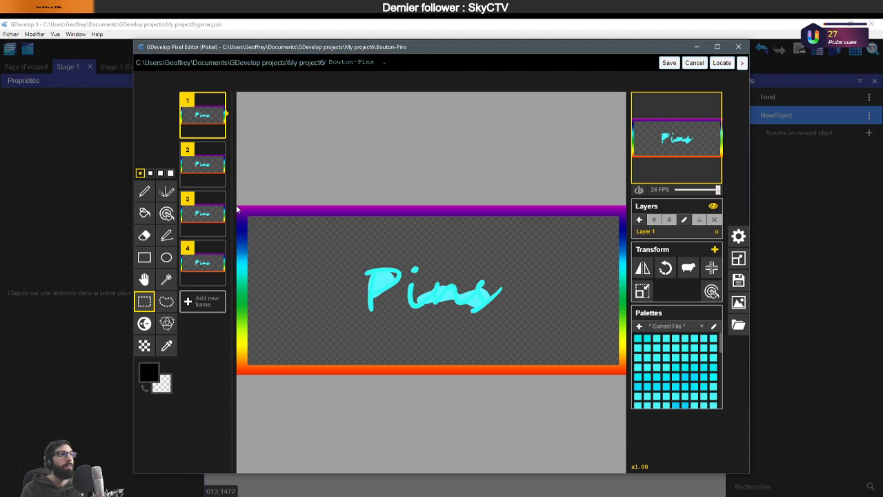
{"action": "left_click_drag", "start_coordinate": [237, 206], "coordinate": [661, 399]}
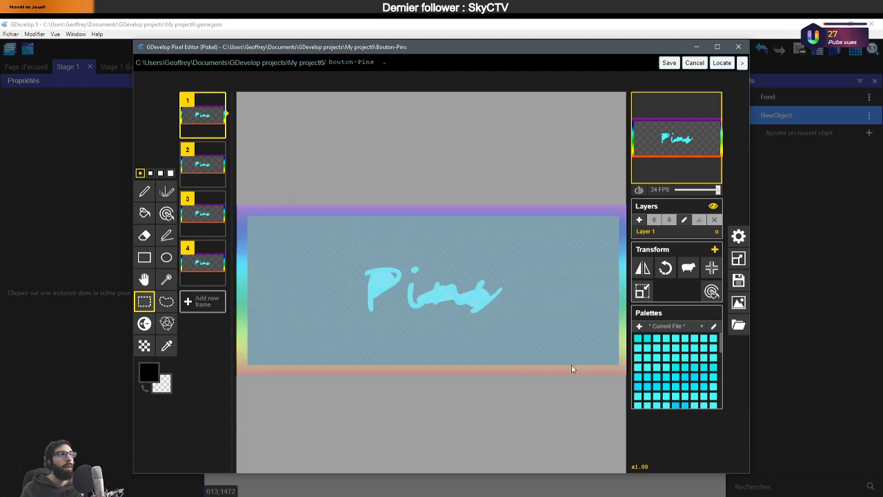
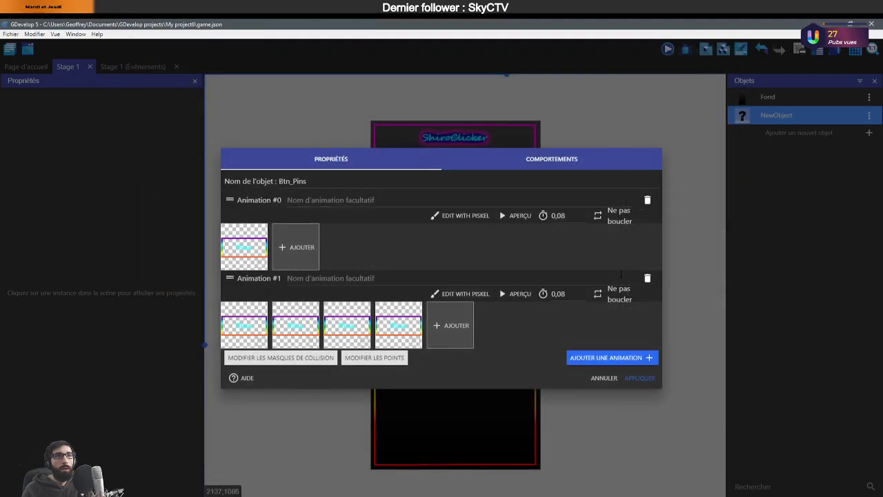
{"action": "left_click", "coordinate": [603, 378]}
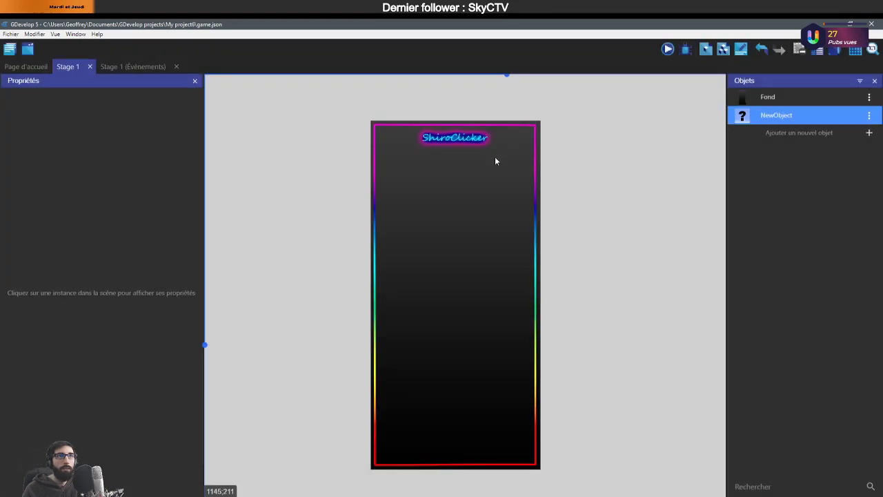
Switch to Photoshop, scale the Pins and Calque 1 layers together to about 91.6% and centre them on the canvas.
{"action": "left_click", "coordinate": [384, 494]}
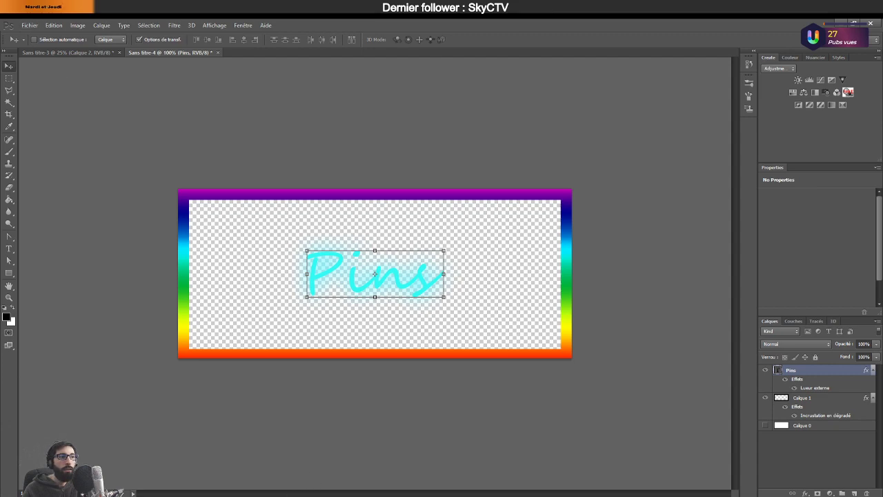
{"action": "left_click", "coordinate": [233, 494]}
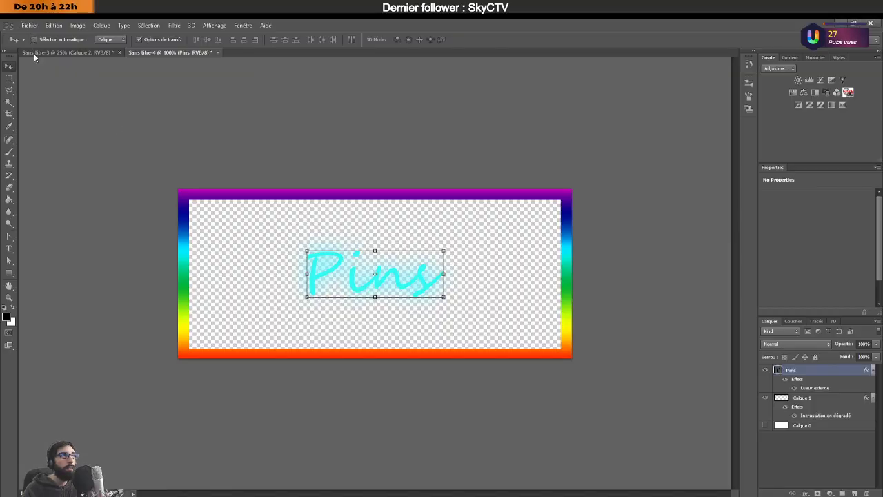
{"action": "left_click", "coordinate": [817, 402], "text": "shift"}
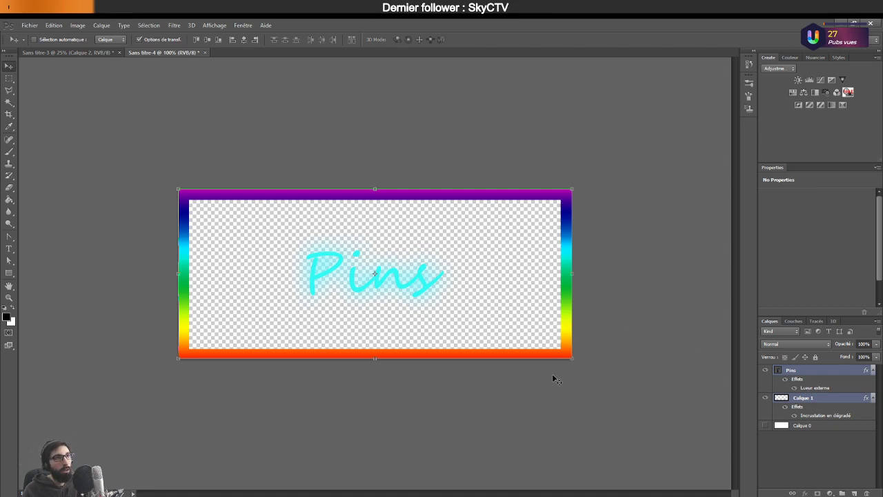
{"action": "left_click_drag", "start_coordinate": [571, 358], "coordinate": [540, 344]}
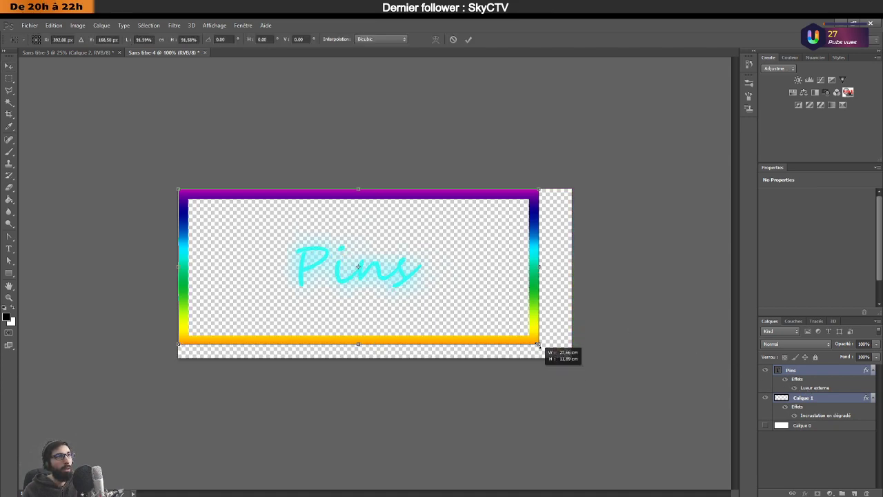
{"action": "left_click_drag", "start_coordinate": [530, 289], "coordinate": [550, 298]}
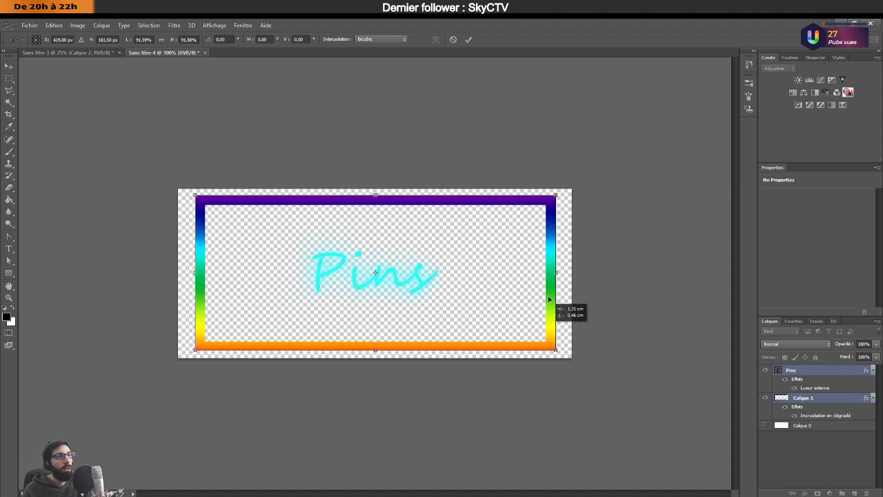
{"action": "left_click", "coordinate": [36, 24]}
{"action": "left_click", "coordinate": [318, 134]}
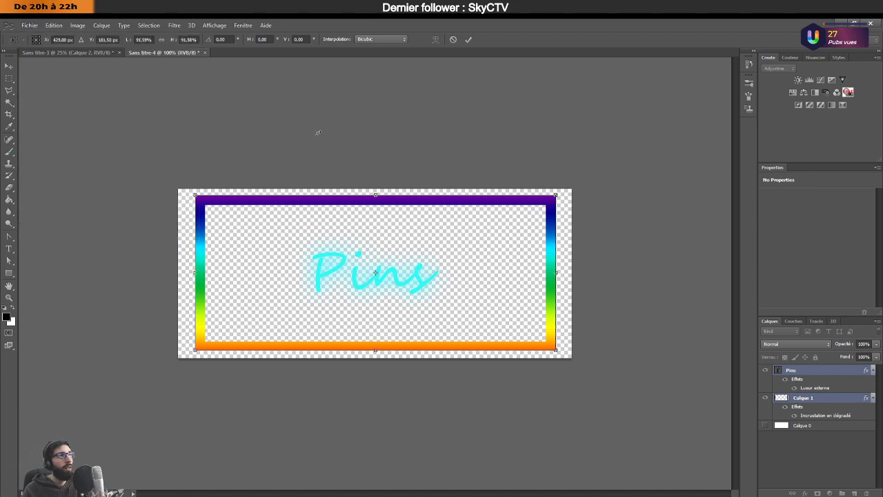
{"action": "key", "text": "Return"}
Export the reduced button for the web as a transparent PNG-24 named Bouton-Pins-4.png in App Smartphone.
{"action": "left_click", "coordinate": [30, 24]}
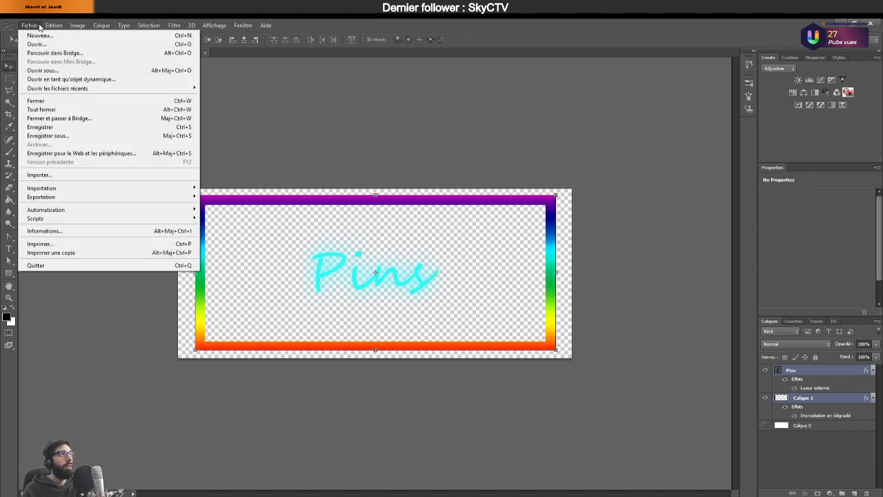
{"action": "left_click", "coordinate": [138, 153]}
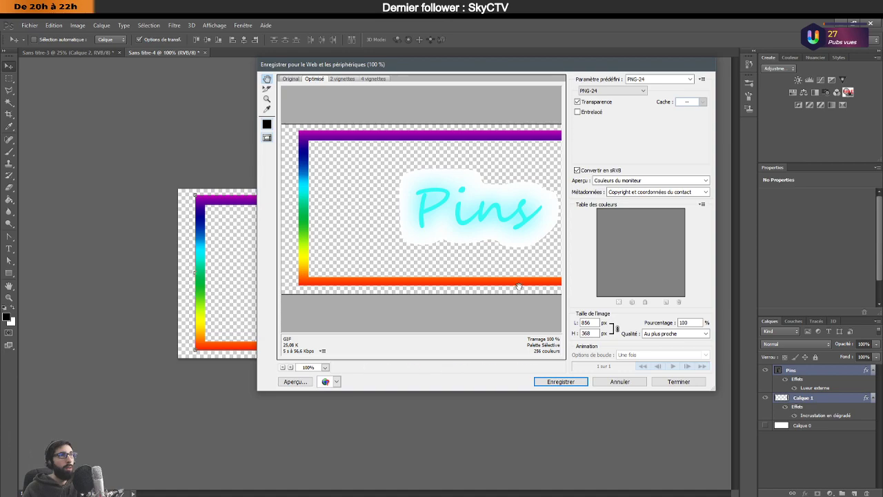
{"action": "left_click", "coordinate": [570, 382]}
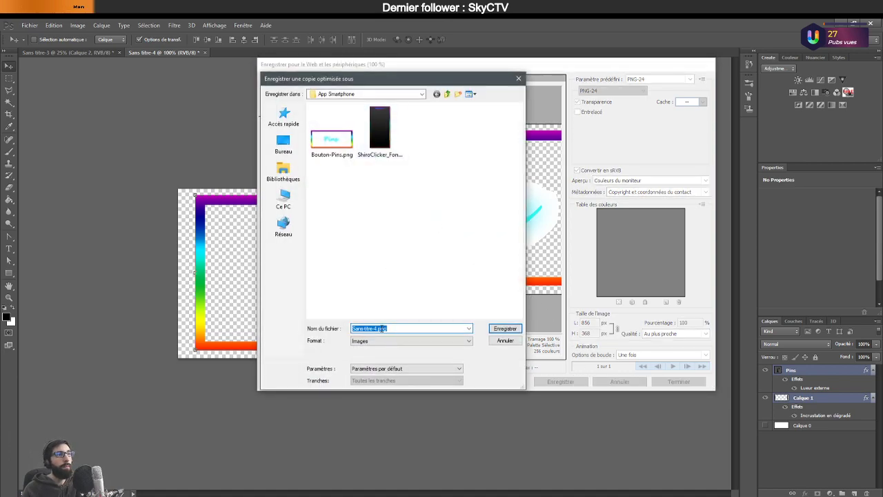
{"action": "left_click", "coordinate": [331, 137]}
{"action": "double_click", "coordinate": [378, 329]}
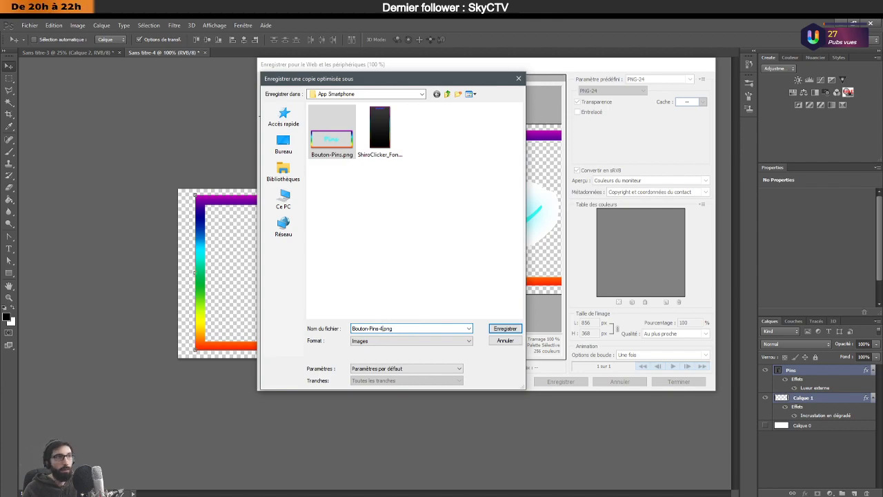
{"action": "key", "text": "Return"}
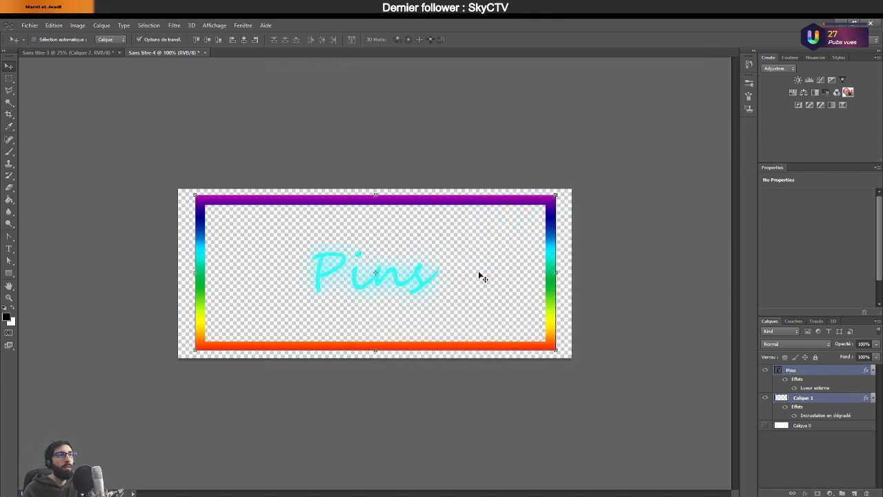
Enlarge the Pins text and frame layers together to about 102%, keeping them centred on the canvas.
{"action": "key", "text": "ctrl+t"}
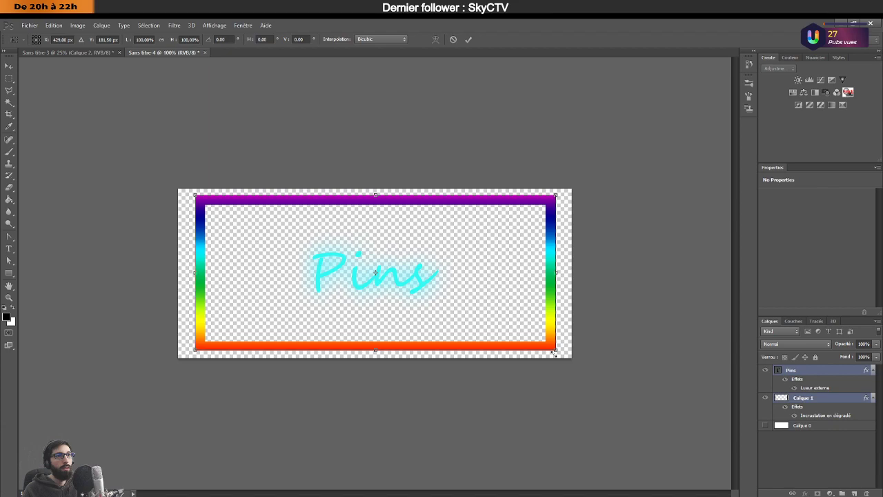
{"action": "mouse_move", "coordinate": [555, 351]}
{"action": "left_mouse_down"}
{"action": "mouse_move", "coordinate": [564, 353]}
{"action": "mouse_move", "coordinate": [556, 350]}
{"action": "left_mouse_up"}
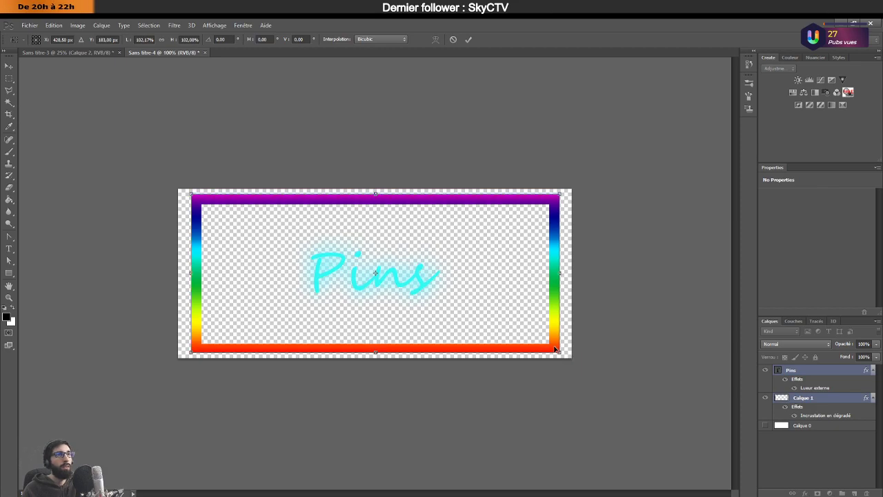
{"action": "key", "text": "Return"}
Export the slightly enlarged button for the web as a PNG-24 named Bouton-Pins-3.png in App Smartphone.
{"action": "left_click", "coordinate": [39, 26]}
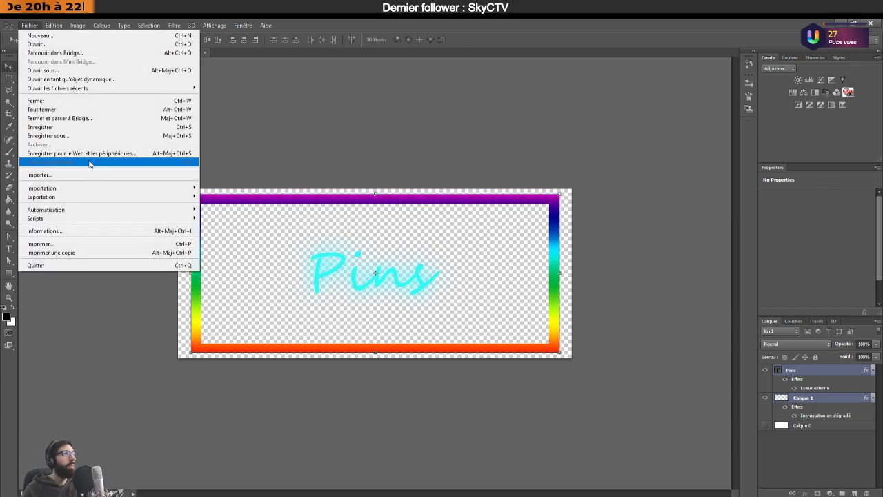
{"action": "left_click", "coordinate": [95, 153]}
{"action": "left_click", "coordinate": [559, 382]}
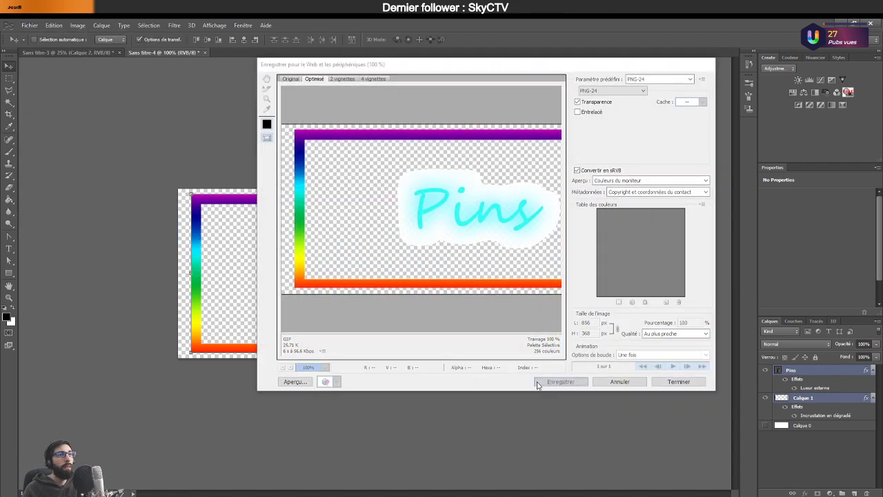
{"action": "left_click", "coordinate": [371, 159]}
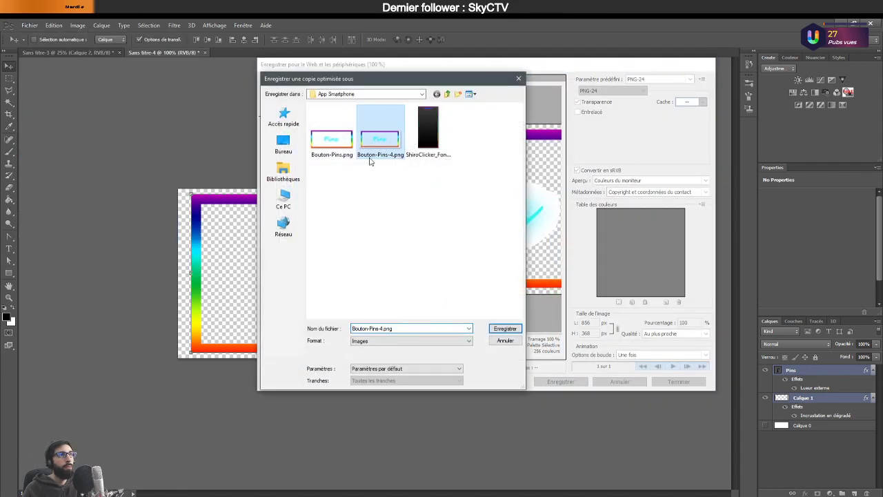
{"action": "double_click", "coordinate": [382, 329]}
{"action": "left_click", "coordinate": [382, 328]}
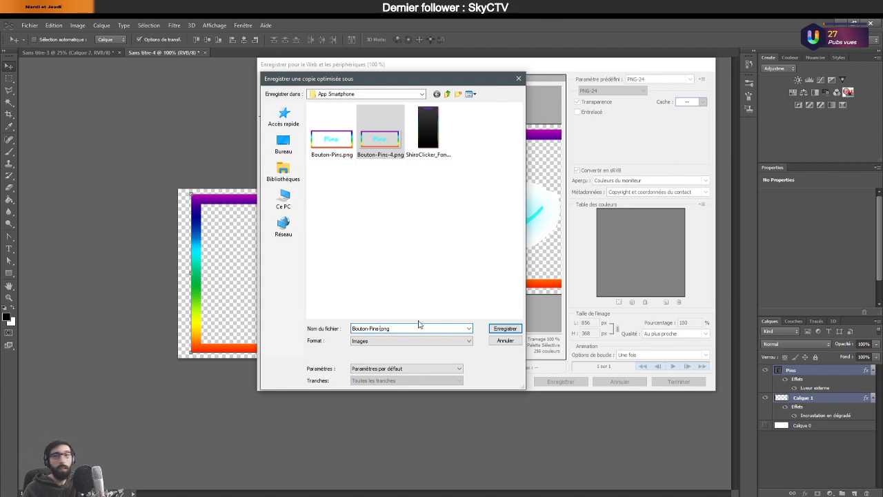
{"action": "key", "text": "Return"}
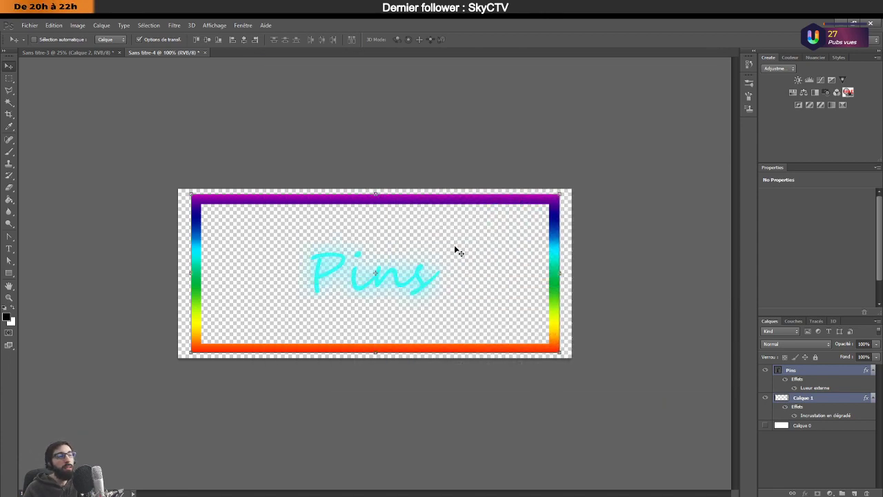
Enlarge the Pins text and frame again by about 102.3% and nudge them down and right to the canvas centre.
{"action": "mouse_move", "coordinate": [560, 351]}
{"action": "left_mouse_down"}
{"action": "mouse_move", "coordinate": [569, 357]}
{"action": "mouse_move", "coordinate": [556, 338]}
{"action": "left_mouse_up"}
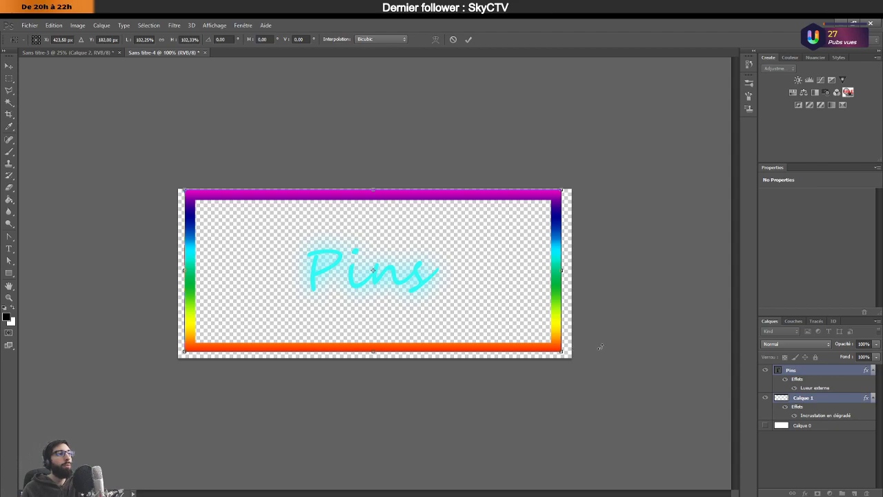
{"action": "key", "text": "Down"}
{"action": "key", "text": "Down"}
{"action": "key", "text": "Down"}
{"action": "key", "text": "Down"}
{"action": "key", "text": "Right"}
{"action": "key", "text": "Right"}
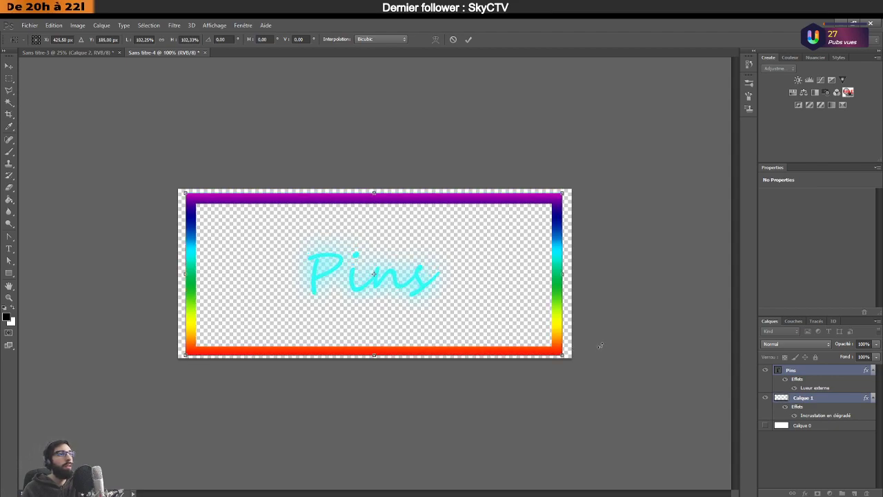
{"action": "key", "text": "Right"}
{"action": "key", "text": "Right"}
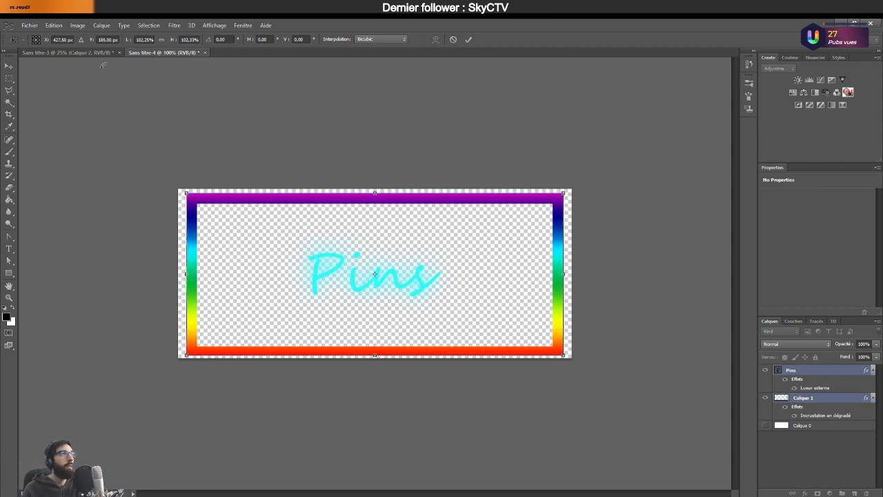
Export the enlarged button for the web as a transparent PNG-24 named Bouton-Pins-2.png in App Smartphone.
{"action": "left_click", "coordinate": [30, 26]}
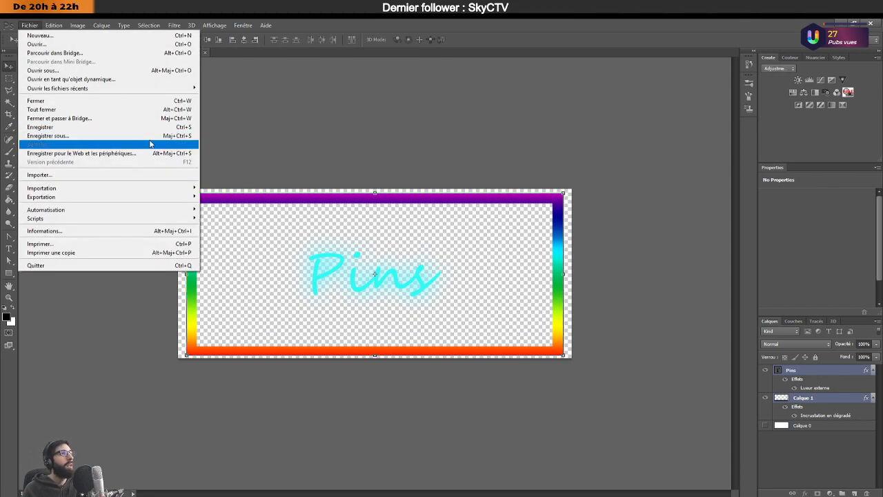
{"action": "left_click", "coordinate": [145, 154]}
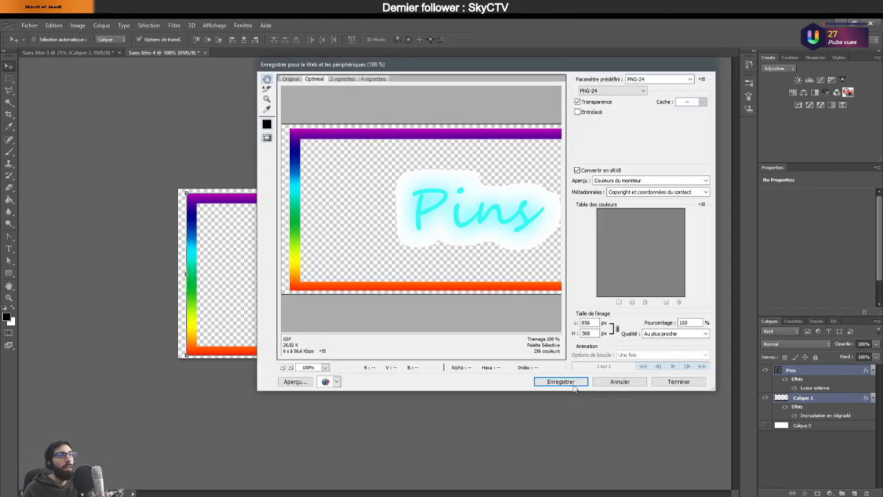
{"action": "left_click", "coordinate": [570, 384]}
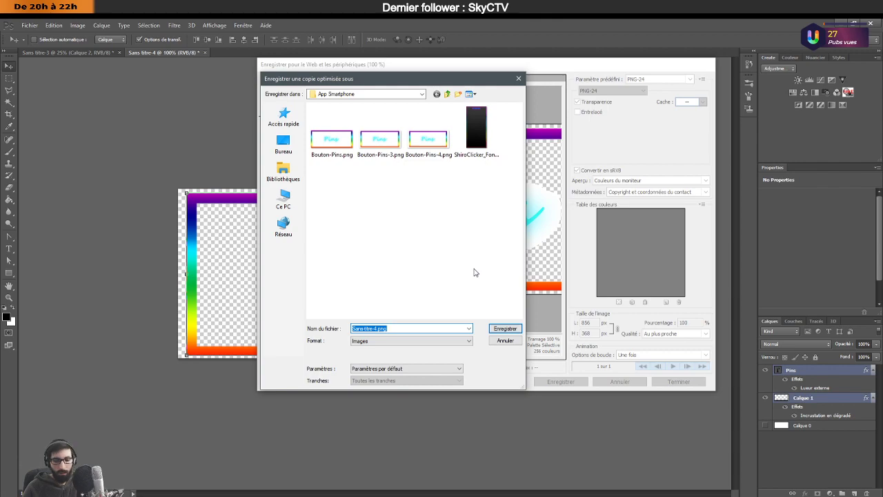
{"action": "left_click", "coordinate": [380, 138]}
{"action": "left_click", "coordinate": [379, 329]}
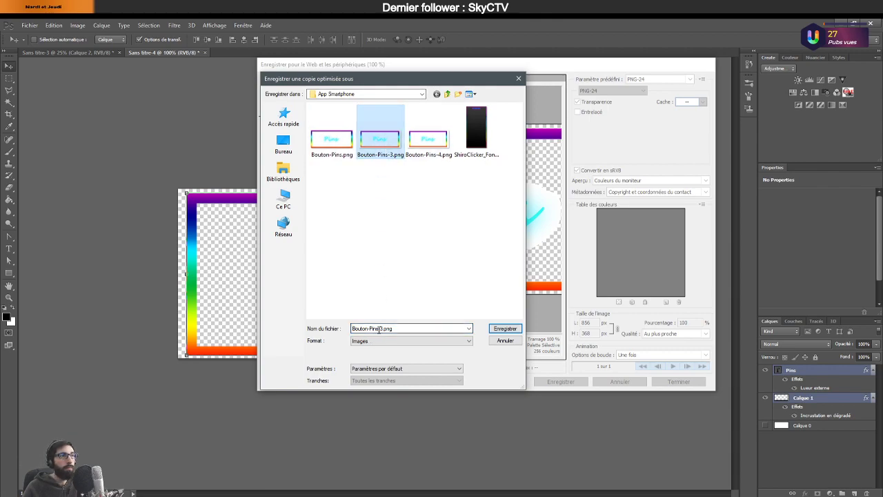
{"action": "left_click", "coordinate": [382, 328]}
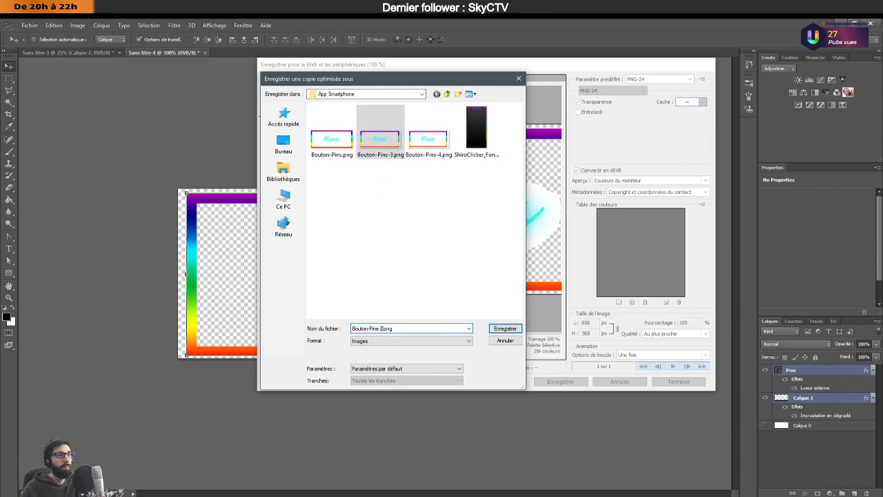
{"action": "type", "text": "2"}
{"action": "key", "text": "Return"}
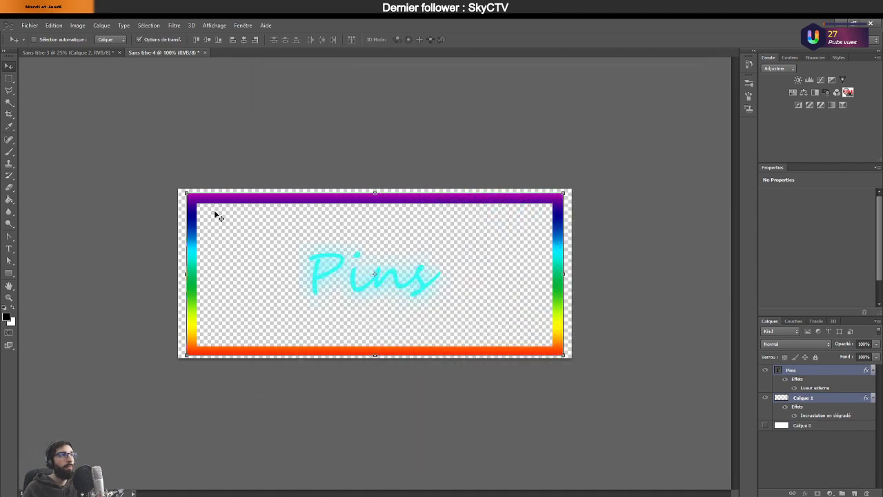
Enlarge the Pins text and frame together to about 102.5% and nudge them right and down to the canvas centre.
{"action": "left_click_drag", "start_coordinate": [186, 193], "coordinate": [176, 188]}
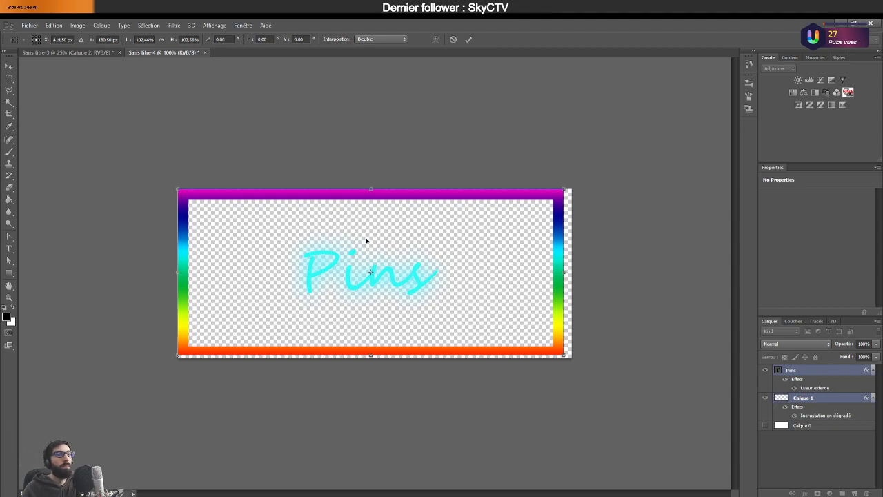
{"action": "key", "text": "Right"}
{"action": "key", "text": "Right"}
{"action": "key", "text": "Right"}
{"action": "key", "text": "Right"}
{"action": "key", "text": "Down"}
{"action": "key", "text": "Down"}
{"action": "key", "text": "Right"}
{"action": "key", "text": "Right"}
{"action": "key", "text": "Down"}
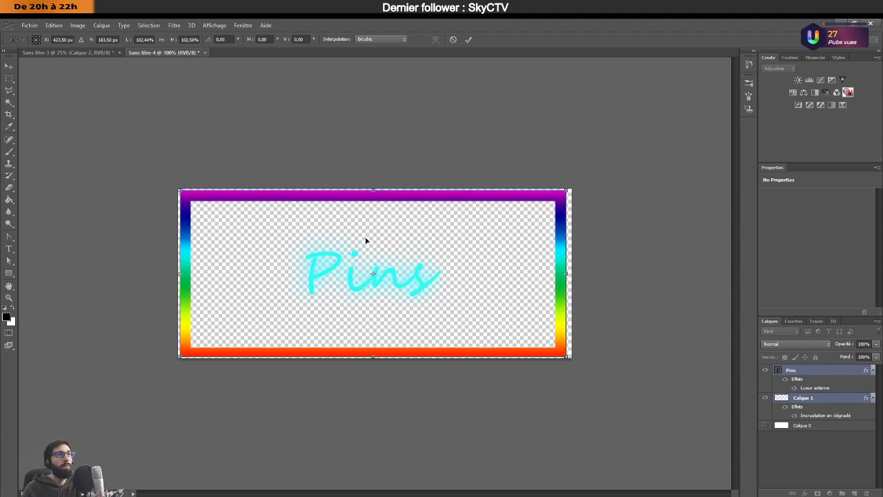
{"action": "key", "text": "Right"}
{"action": "key", "text": "Right"}
{"action": "key", "text": "Right"}
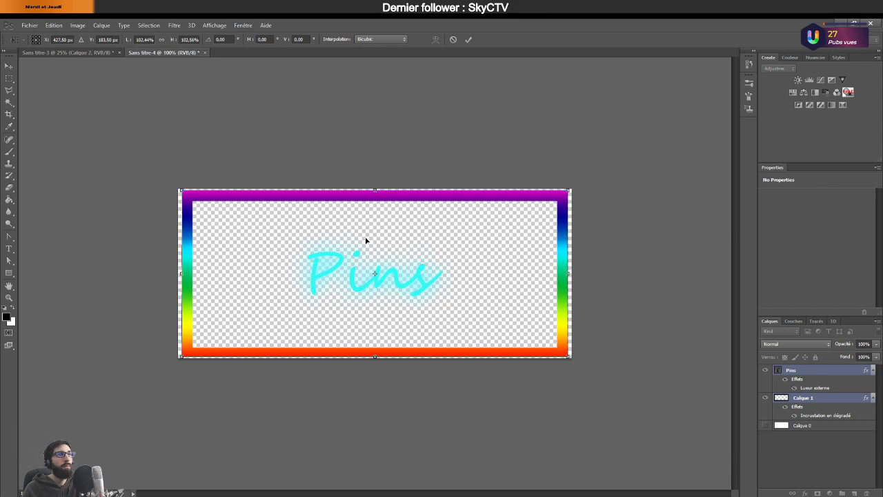
{"action": "key", "text": "Return"}
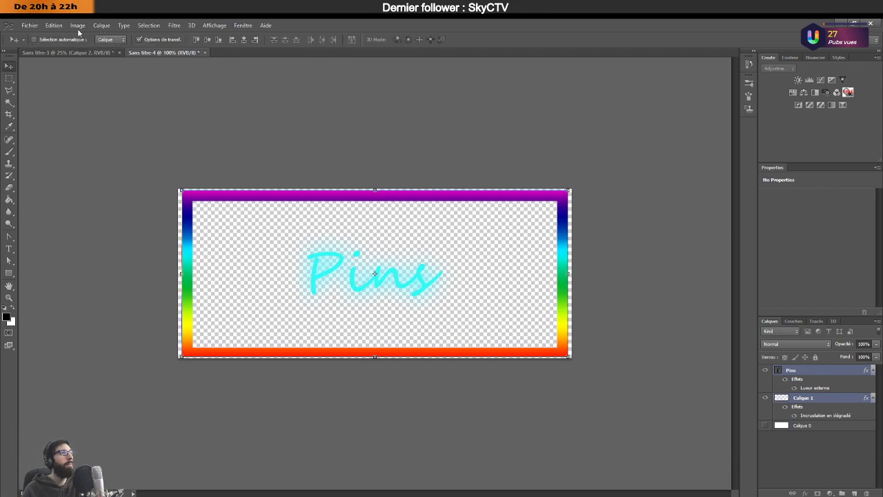
Export the nearly full-size button for the web as a transparent PNG-24 named Bouton-Pins-1.png in App Smartphone.
{"action": "left_click", "coordinate": [30, 25]}
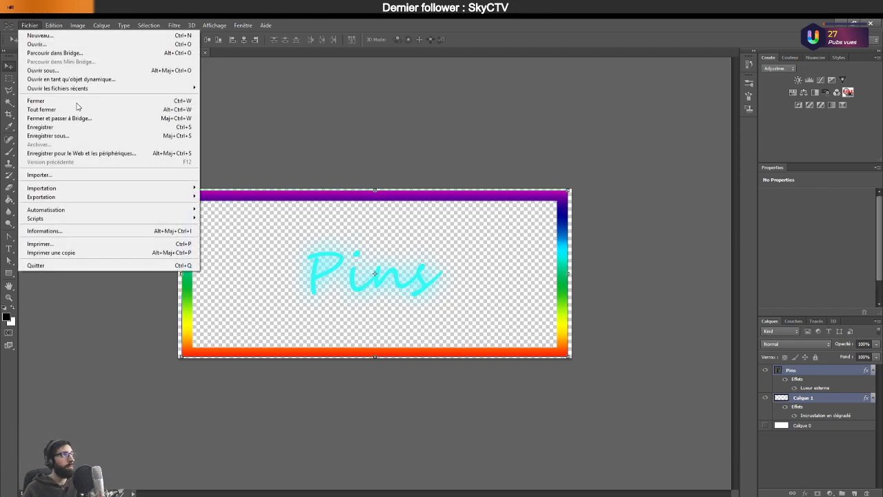
{"action": "left_click", "coordinate": [84, 152]}
{"action": "left_click", "coordinate": [560, 381]}
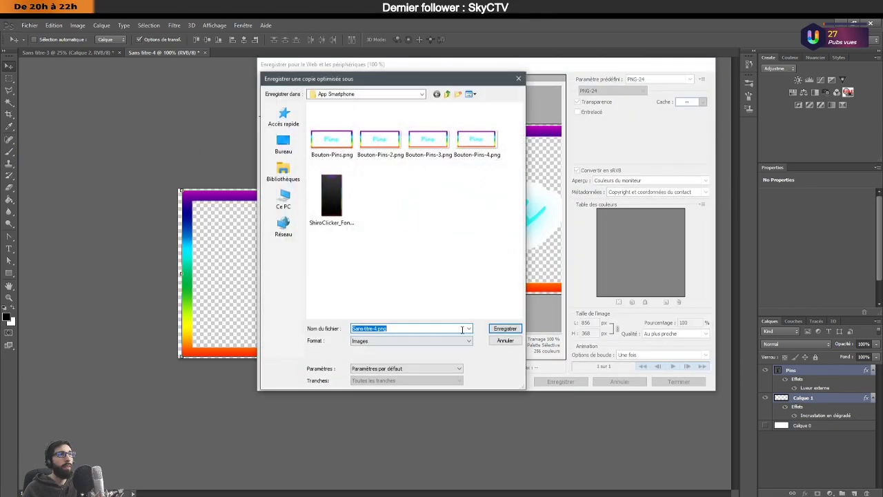
{"action": "left_click", "coordinate": [380, 142]}
{"action": "left_click", "coordinate": [381, 328]}
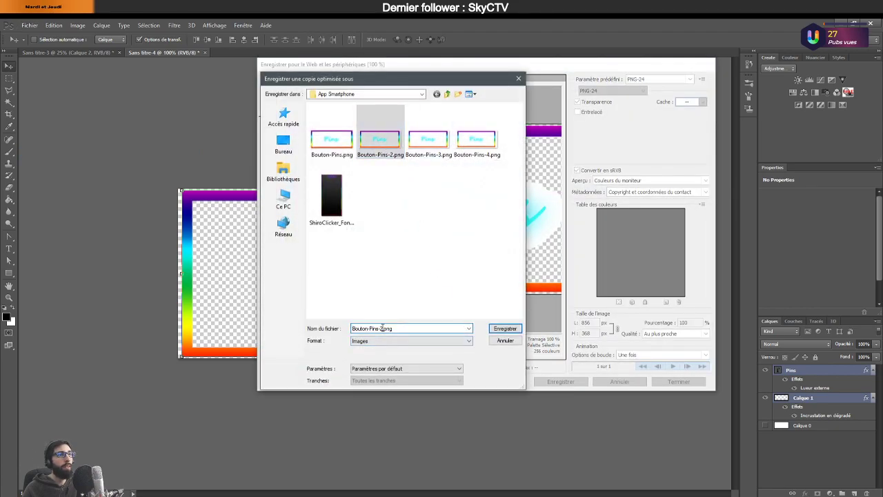
{"action": "key", "text": "BackSpace"}
{"action": "type", "text": "1"}
{"action": "key", "text": "Return"}
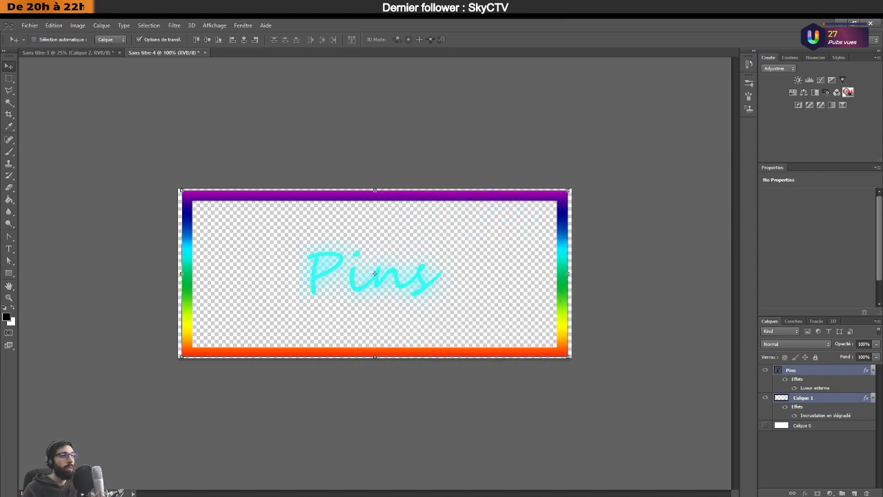
Switch to GDevelop and rename the NewObject sprite as Btn_Pins in its properties.
{"action": "key", "text": "alt+Tab"}
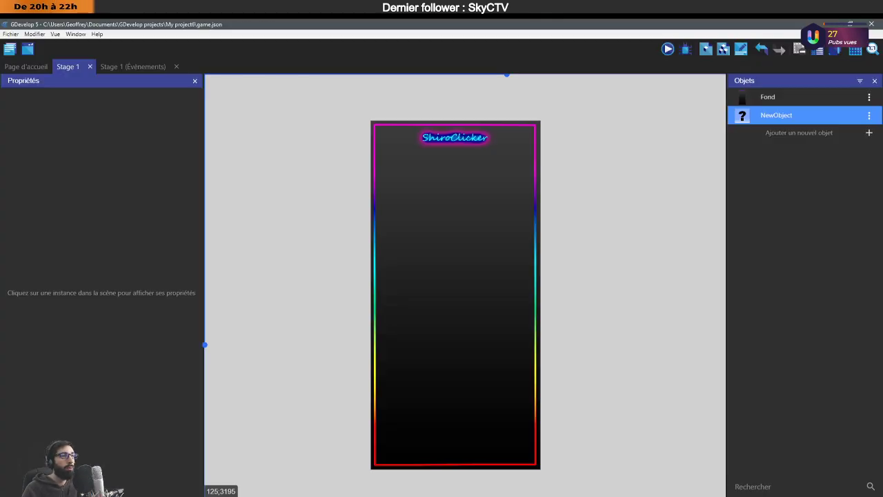
{"action": "double_click", "coordinate": [808, 114]}
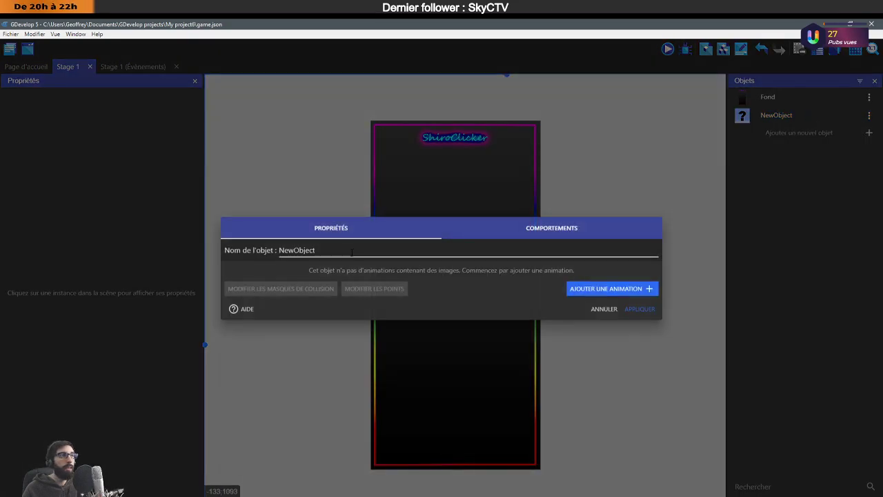
{"action": "left_click_drag", "start_coordinate": [363, 248], "coordinate": [273, 245]}
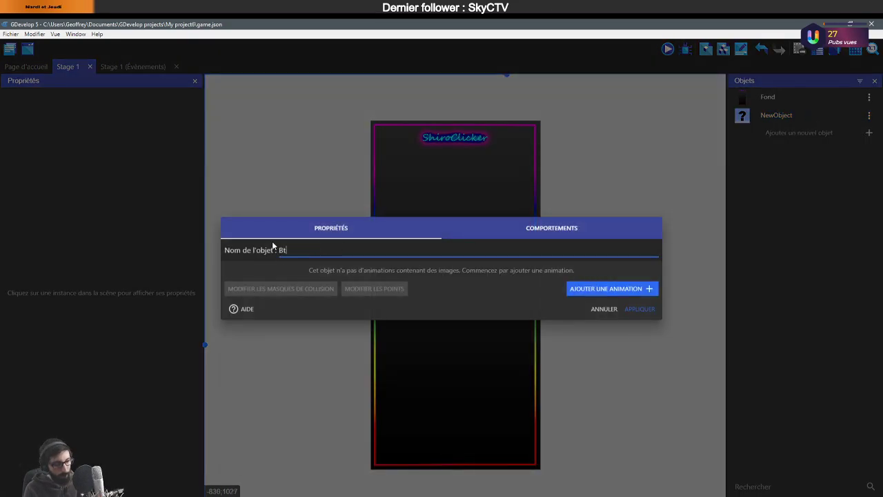
{"action": "type", "text": "Btn_Pins"}
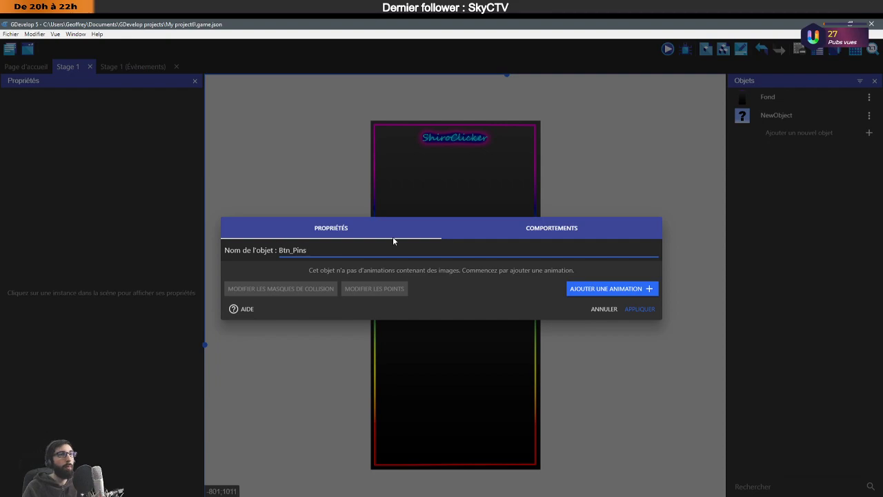
Add a first animation to Btn_Pins with Bouton-Pins.png from the project folder as its image.
{"action": "left_click", "coordinate": [611, 288]}
{"action": "left_click", "coordinate": [257, 285]}
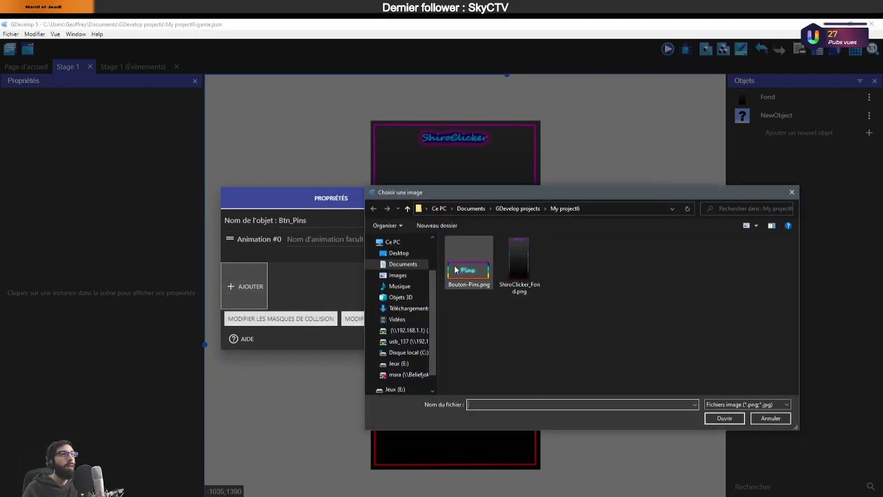
{"action": "double_click", "coordinate": [460, 275]}
Add a second animation to Btn_Pins and choose Bouton-Pins-4.png from the App Smartphone folder as its image.
{"action": "left_click", "coordinate": [612, 318]}
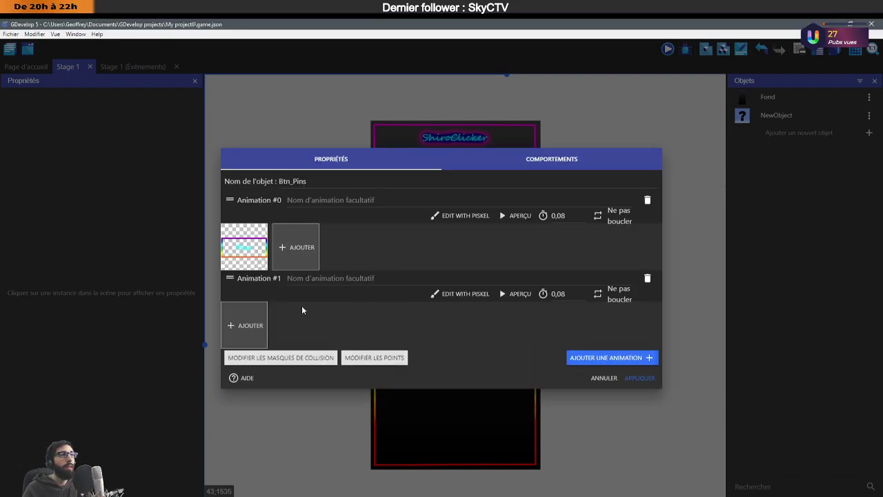
{"action": "left_click", "coordinate": [246, 324]}
{"action": "left_click", "coordinate": [398, 275]}
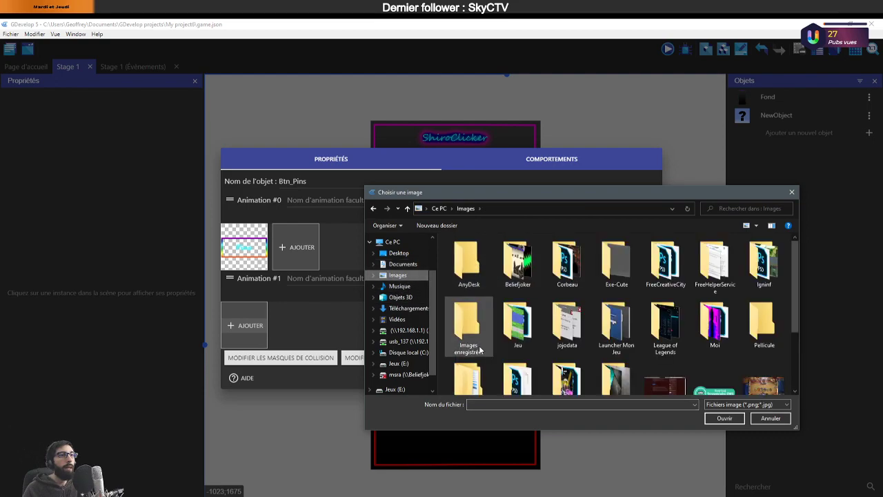
{"action": "scroll", "coordinate": [507, 345], "scroll_direction": "down", "scroll_amount": 1}
{"action": "double_click", "coordinate": [514, 345]}
{"action": "double_click", "coordinate": [476, 276]}
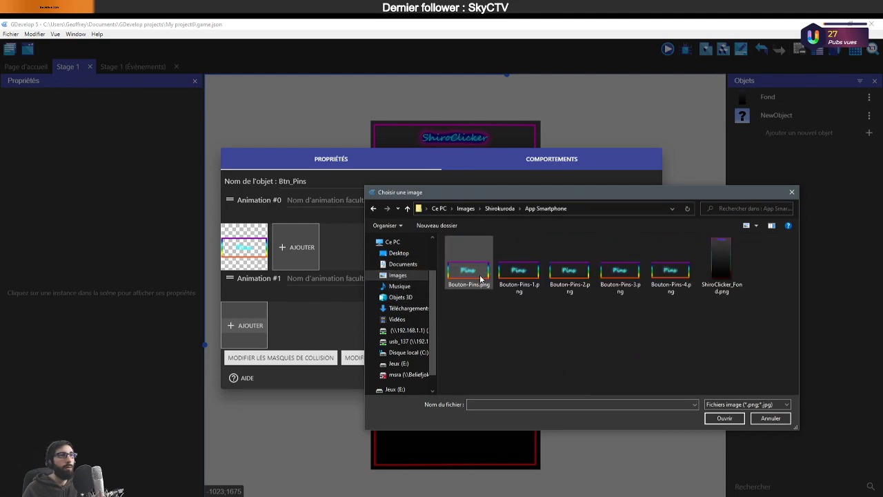
{"action": "double_click", "coordinate": [670, 273]}
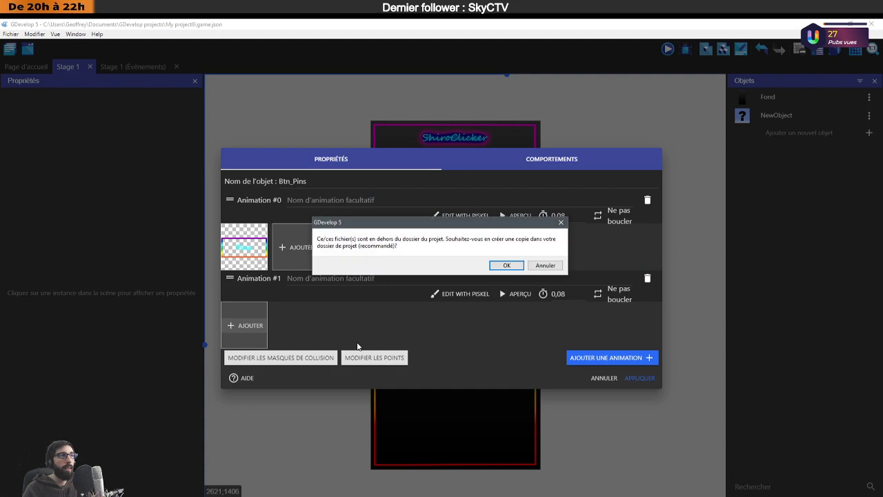
Accept the project copy of the first frame, then add Bouton-Pins-3.png from the App Smartphone folder as Animation #1's second frame, copied into the project.
{"action": "left_click", "coordinate": [506, 266]}
{"action": "left_click", "coordinate": [312, 331]}
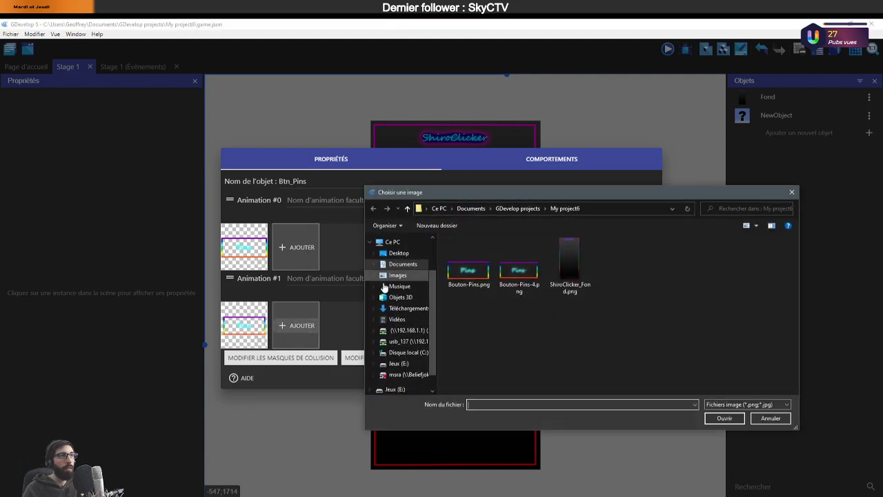
{"action": "left_click", "coordinate": [393, 275]}
{"action": "scroll", "coordinate": [493, 378], "scroll_direction": "down", "scroll_amount": 1}
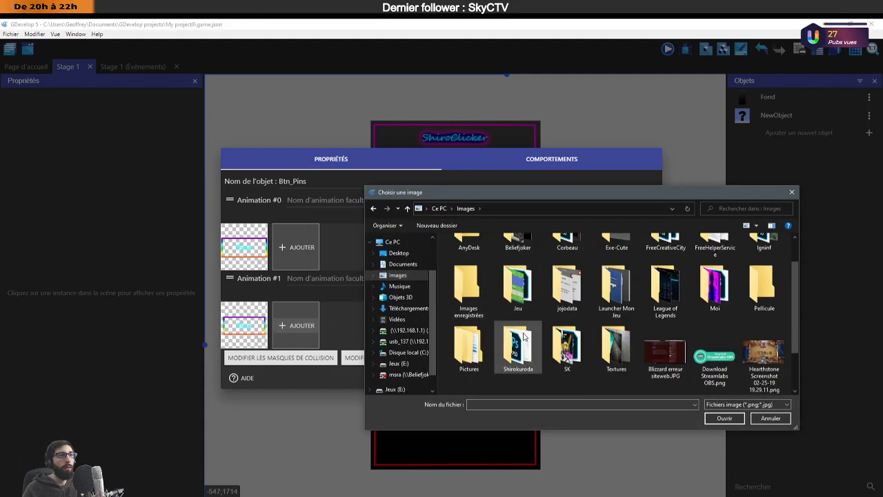
{"action": "double_click", "coordinate": [517, 342]}
{"action": "double_click", "coordinate": [473, 269]}
{"action": "double_click", "coordinate": [620, 273]}
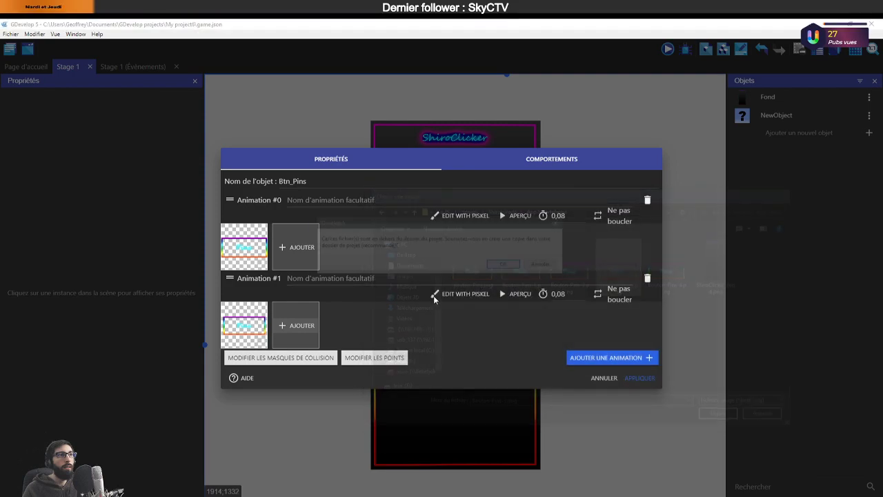
{"action": "key", "text": "Return"}
Add Bouton-Pins-2.png from the App Smartphone folder as the third frame of Animation #1, copying it into the project.
{"action": "left_click", "coordinate": [345, 325]}
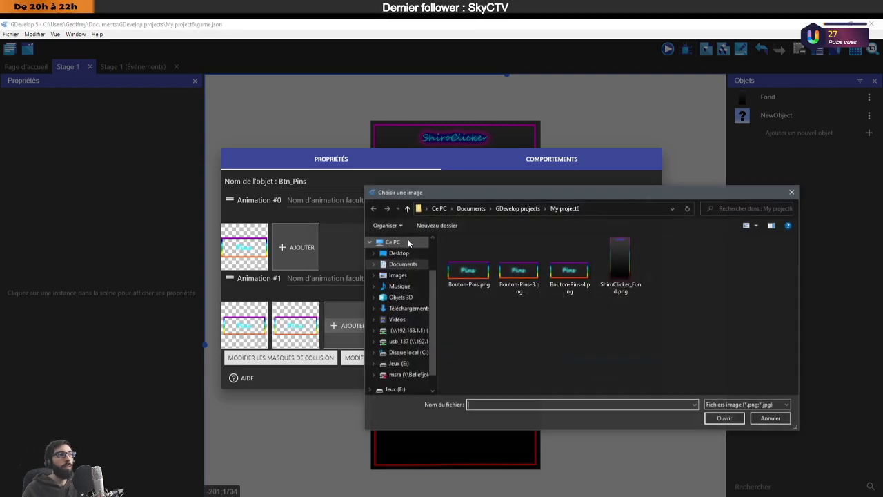
{"action": "left_click", "coordinate": [397, 275]}
{"action": "scroll", "coordinate": [522, 362], "scroll_direction": "down", "scroll_amount": 1}
{"action": "double_click", "coordinate": [522, 355]}
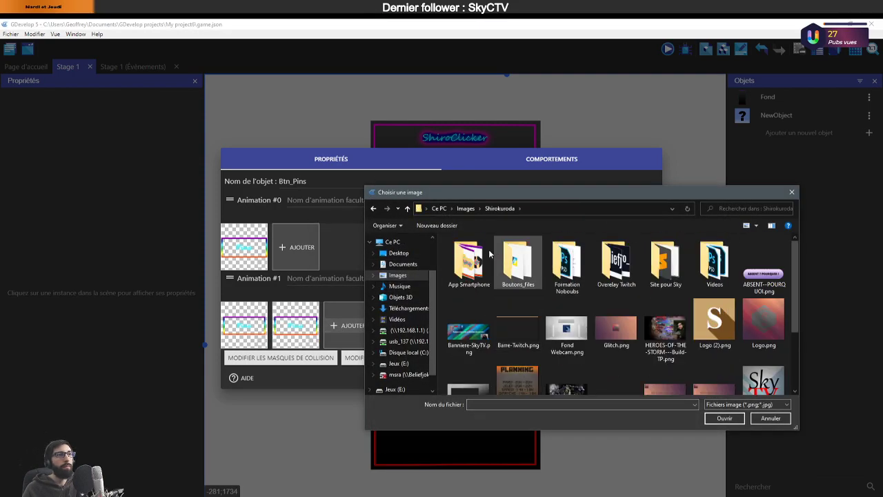
{"action": "double_click", "coordinate": [471, 266]}
{"action": "double_click", "coordinate": [586, 271]}
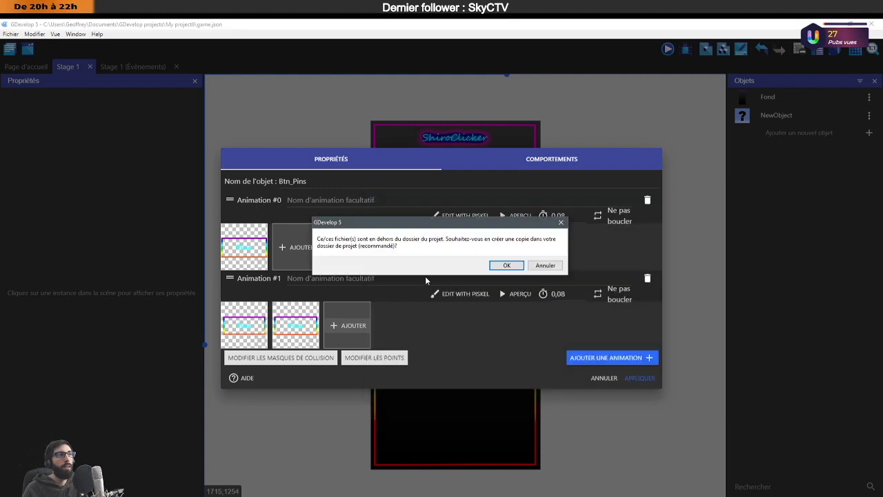
{"action": "key", "text": "Return"}
Add Bouton-Pins-1.png from the App Smartphone folder, copied into the project, and the project's own Bouton-Pins.png as Animation #1's last two frames.
{"action": "left_click", "coordinate": [399, 322]}
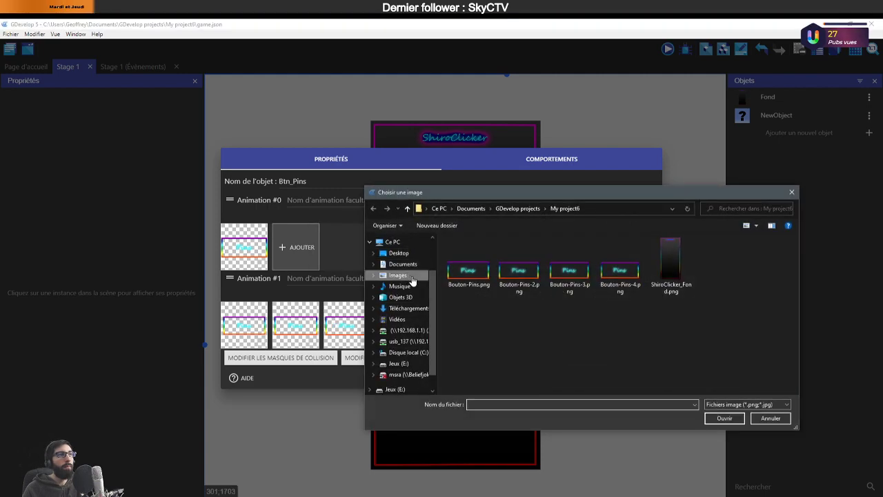
{"action": "left_click", "coordinate": [397, 275]}
{"action": "scroll", "coordinate": [532, 374], "scroll_direction": "down", "scroll_amount": 1}
{"action": "double_click", "coordinate": [516, 344]}
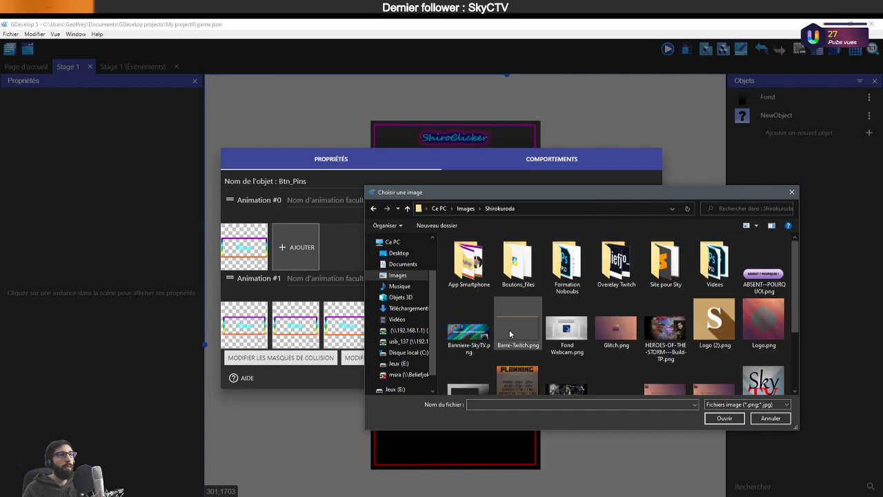
{"action": "double_click", "coordinate": [471, 265]}
{"action": "double_click", "coordinate": [570, 270]}
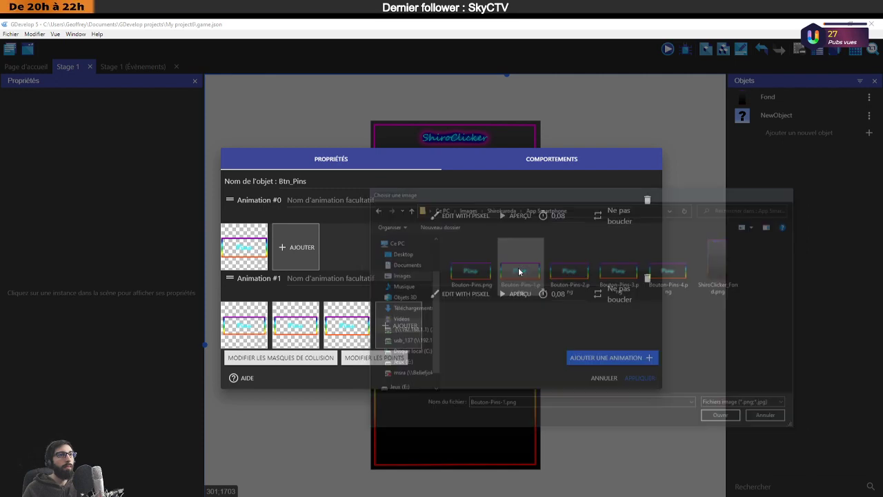
{"action": "key", "text": "Return"}
{"action": "left_click", "coordinate": [452, 325]}
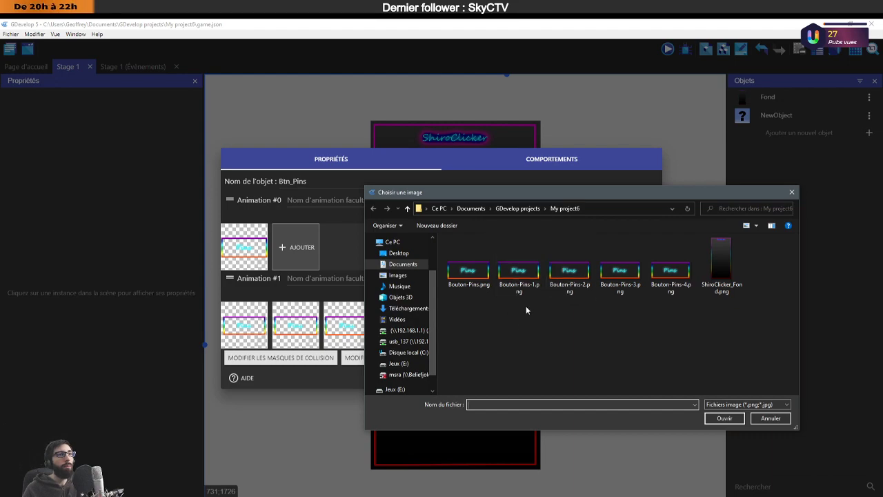
{"action": "double_click", "coordinate": [481, 276]}
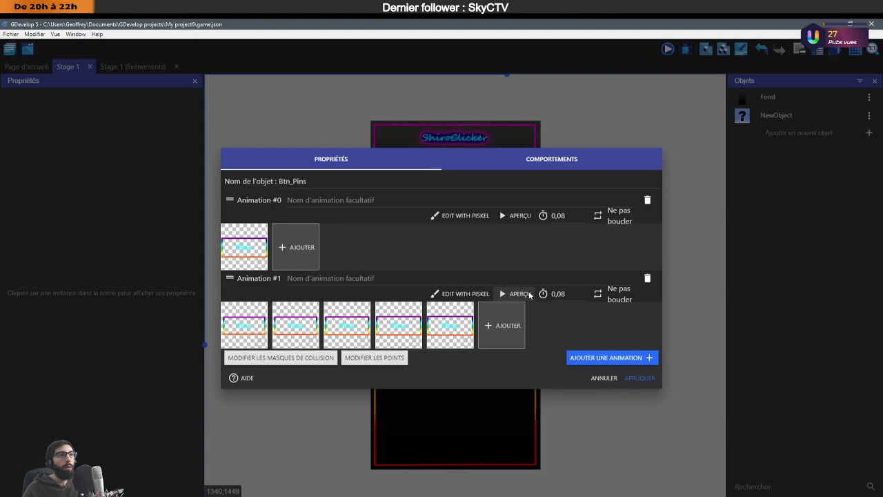
Preview Animation #1, set its time between frames to 0,02, and apply the Btn_Pins object's changes.
{"action": "left_click", "coordinate": [529, 295]}
{"action": "left_click", "coordinate": [641, 333]}
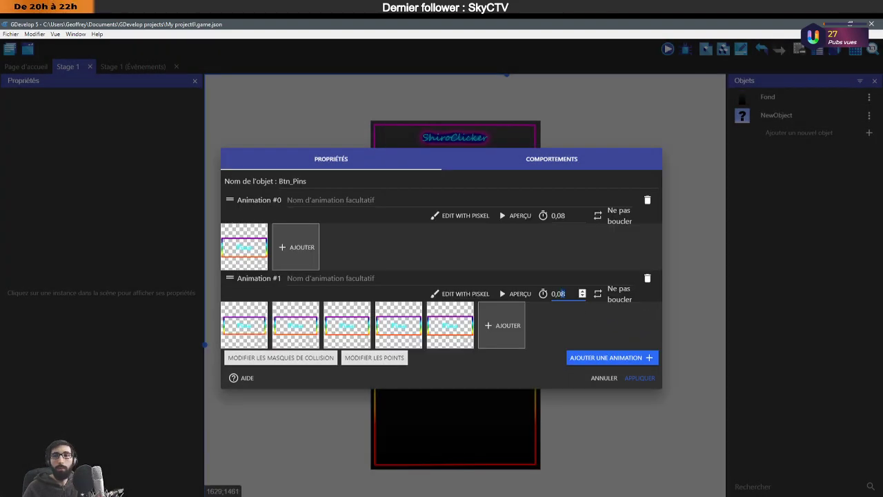
{"action": "left_click", "coordinate": [521, 294]}
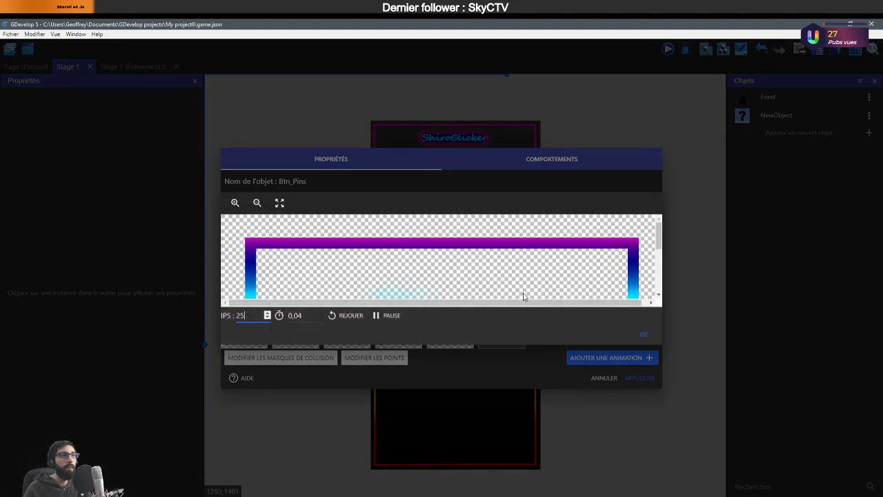
{"action": "left_click", "coordinate": [644, 335]}
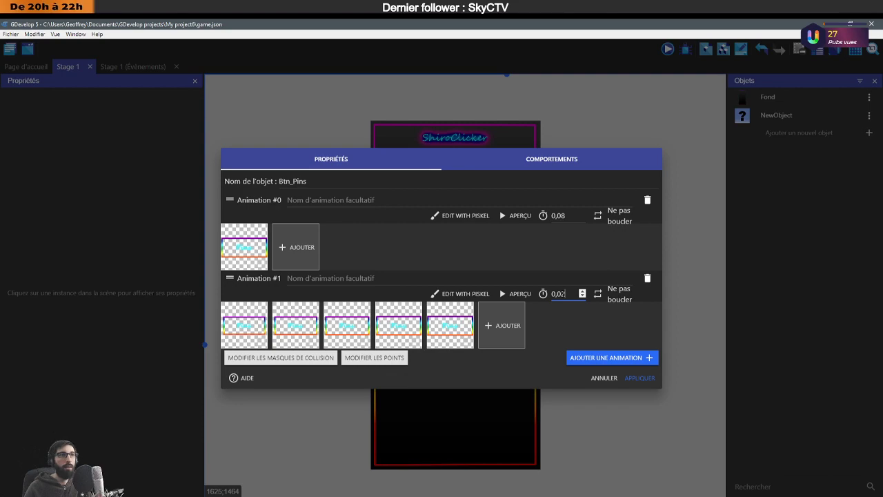
{"action": "left_click", "coordinate": [521, 294]}
{"action": "left_click", "coordinate": [646, 332]}
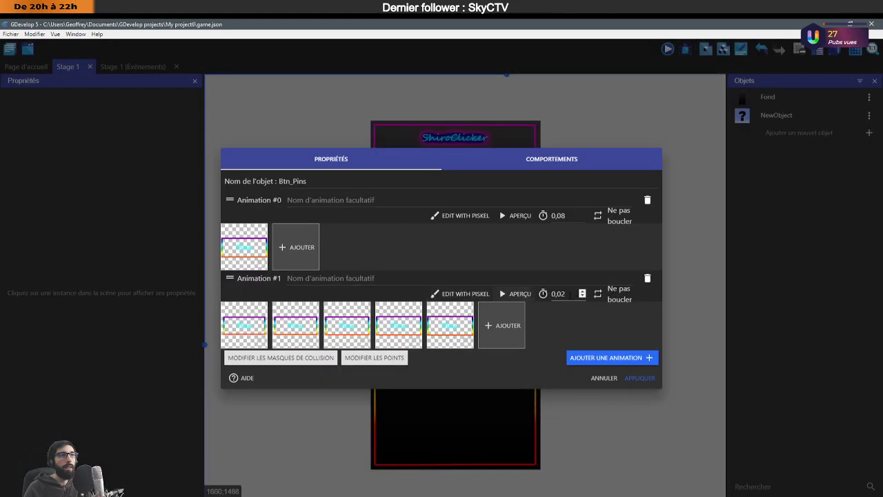
{"action": "left_click", "coordinate": [634, 376]}
Place a Btn_Pins instance in the scene, centred below the ShiroClicker title at about X 297, Y 503.
{"action": "left_click", "coordinate": [800, 120]}
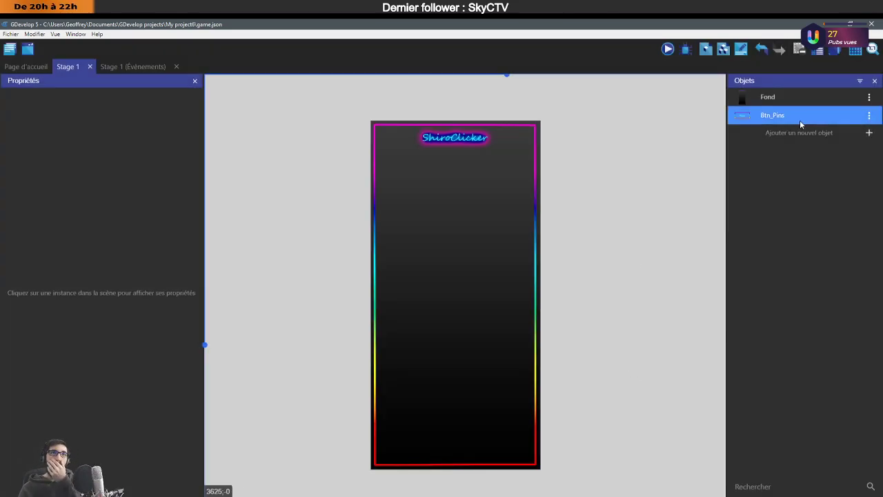
{"action": "left_click_drag", "start_coordinate": [800, 120], "coordinate": [485, 199]}
{"action": "left_click", "coordinate": [605, 216]}
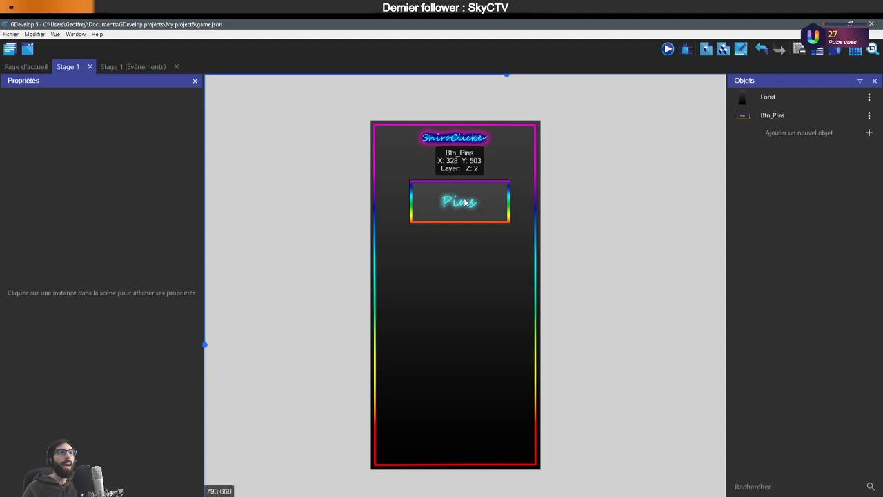
{"action": "left_click_drag", "start_coordinate": [465, 202], "coordinate": [462, 203]}
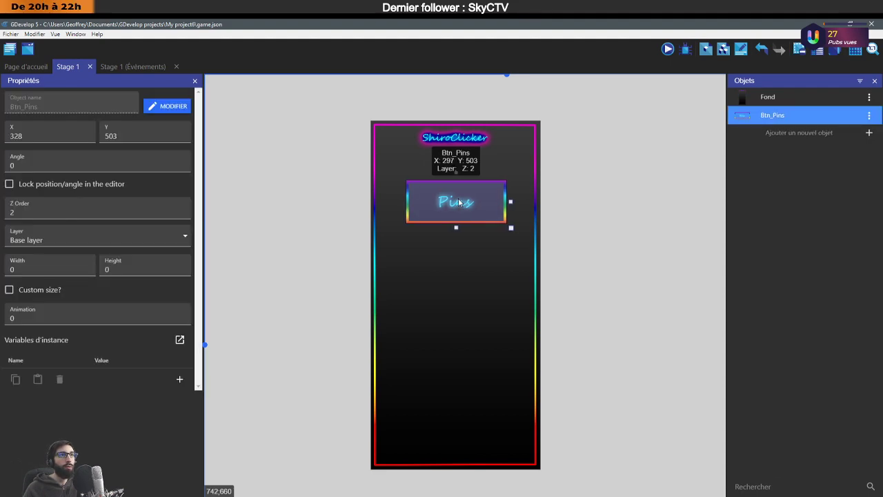
{"action": "left_click", "coordinate": [576, 207]}
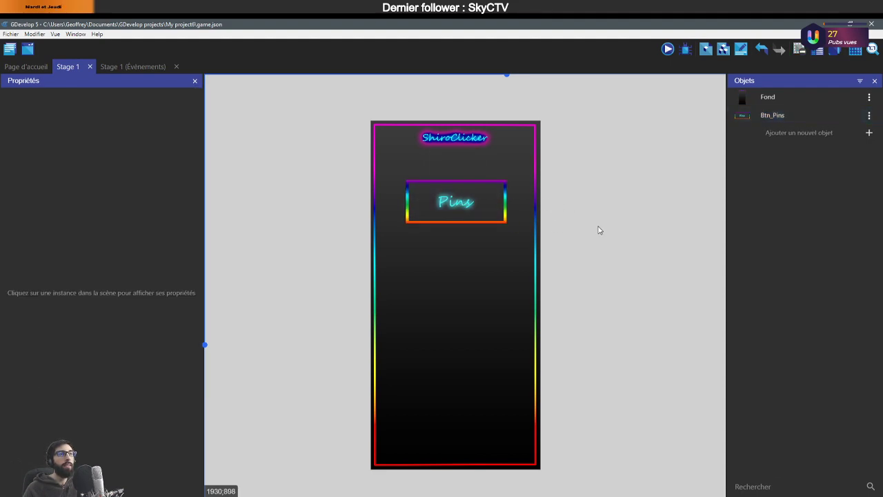
Add an event to Stage 1 with the condition that the cursor or touch is on Btn_Pins, keeping the precise test.
{"action": "left_click", "coordinate": [146, 67]}
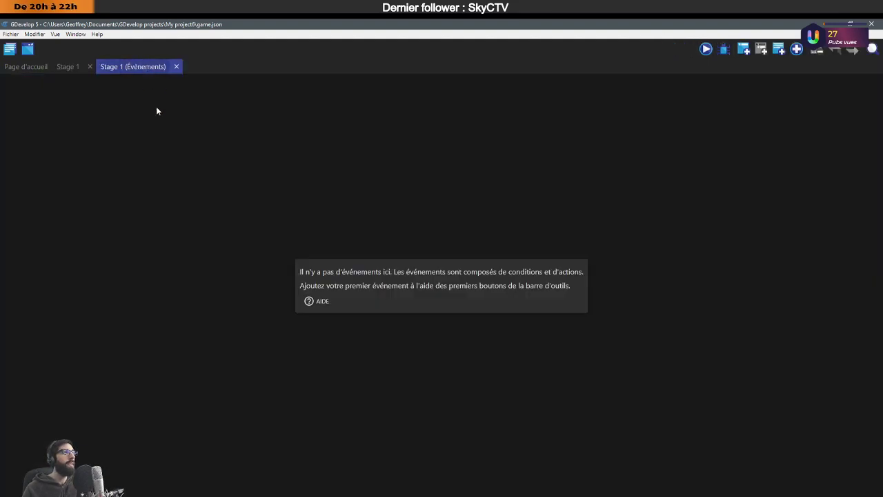
{"action": "left_click", "coordinate": [744, 53]}
{"action": "left_click", "coordinate": [76, 82]}
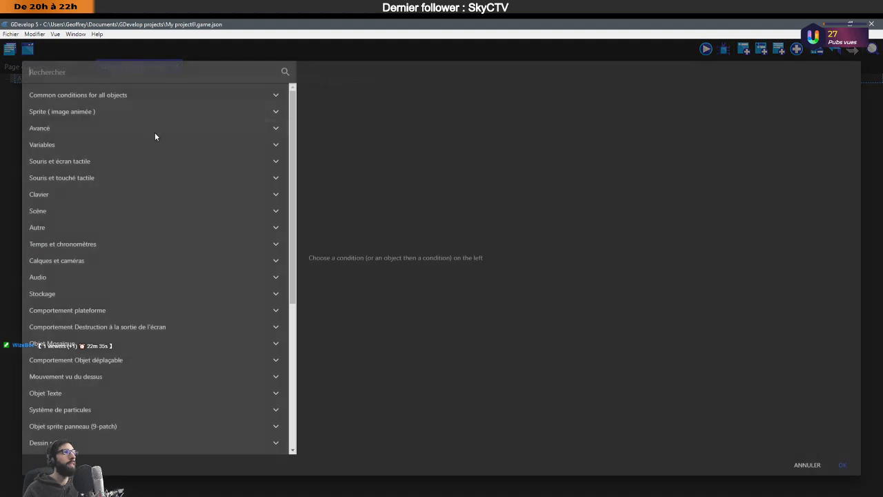
{"action": "left_click", "coordinate": [107, 161]}
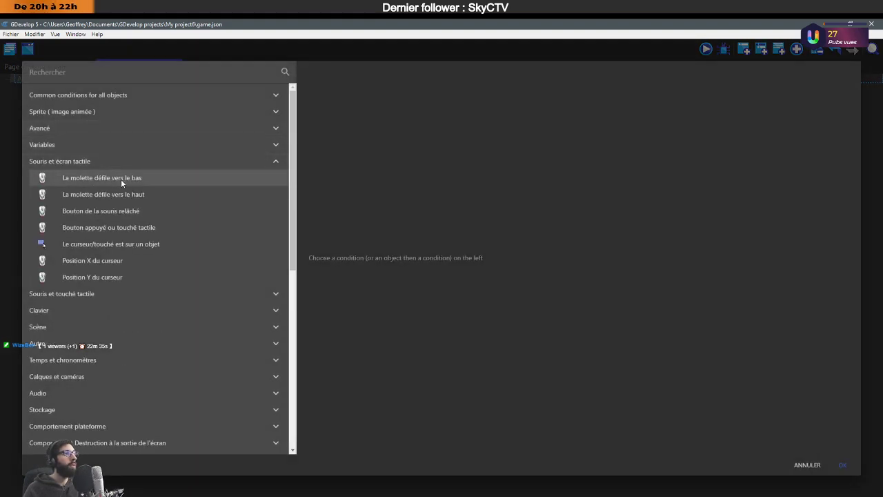
{"action": "left_click", "coordinate": [118, 245]}
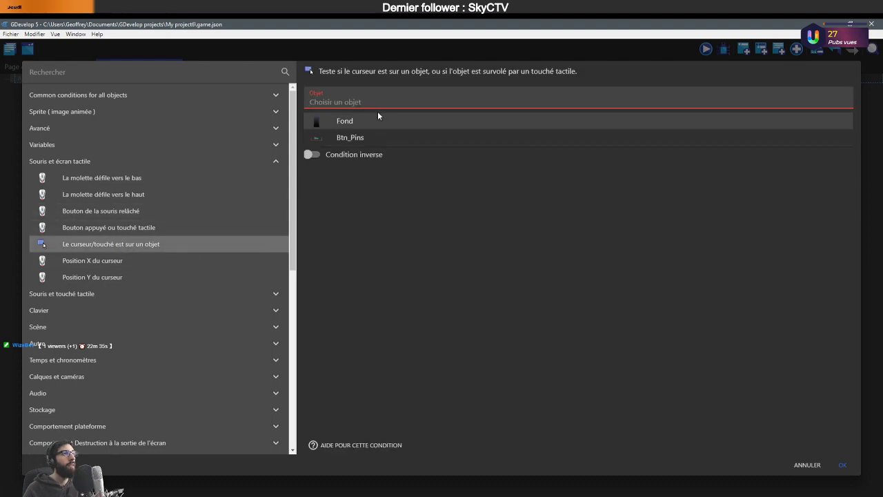
{"action": "left_click", "coordinate": [352, 137]}
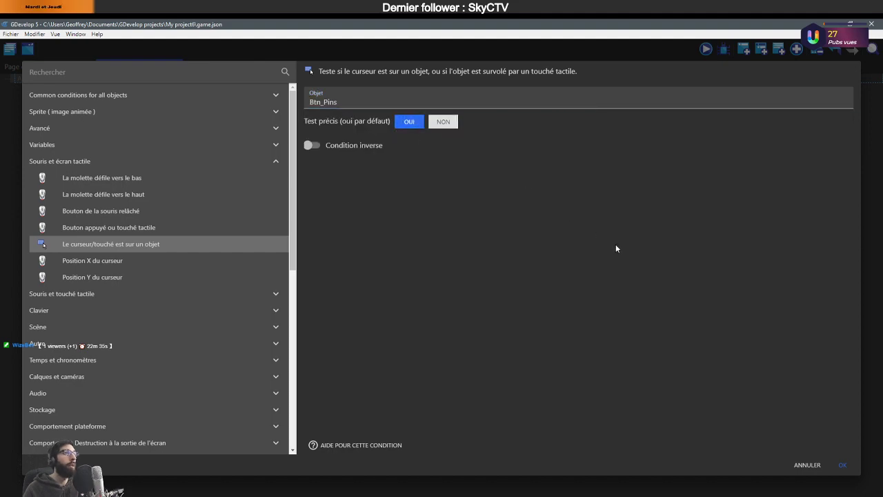
{"action": "left_click", "coordinate": [842, 464]}
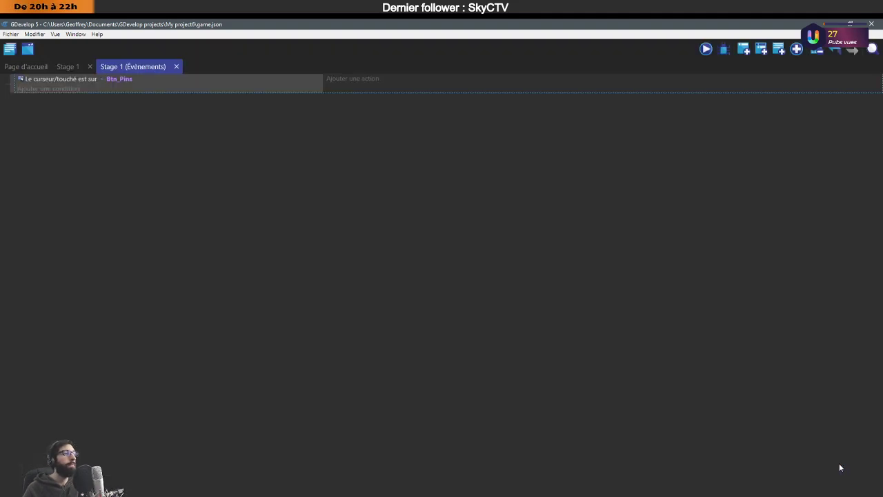
Add an "Et" condition below the cursor condition of the Btn_Pins event.
{"action": "left_click", "coordinate": [76, 89]}
{"action": "type", "text": "et"}
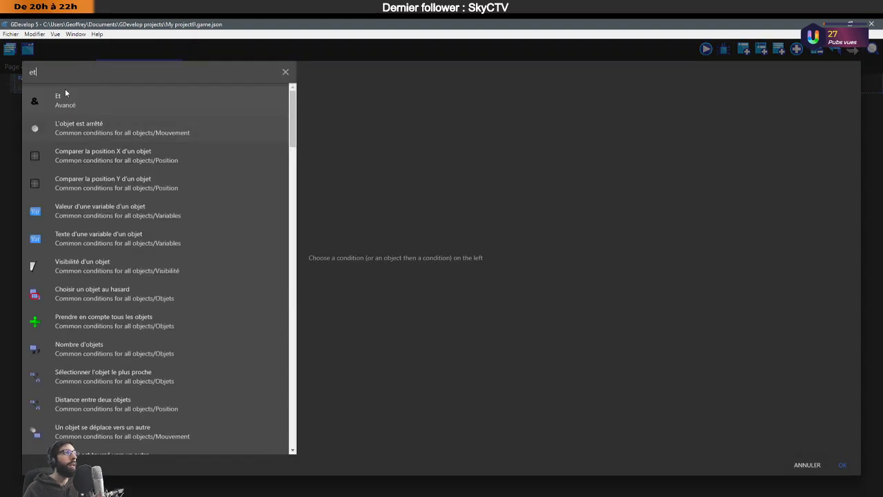
{"action": "left_click", "coordinate": [66, 96]}
{"action": "left_click", "coordinate": [834, 464]}
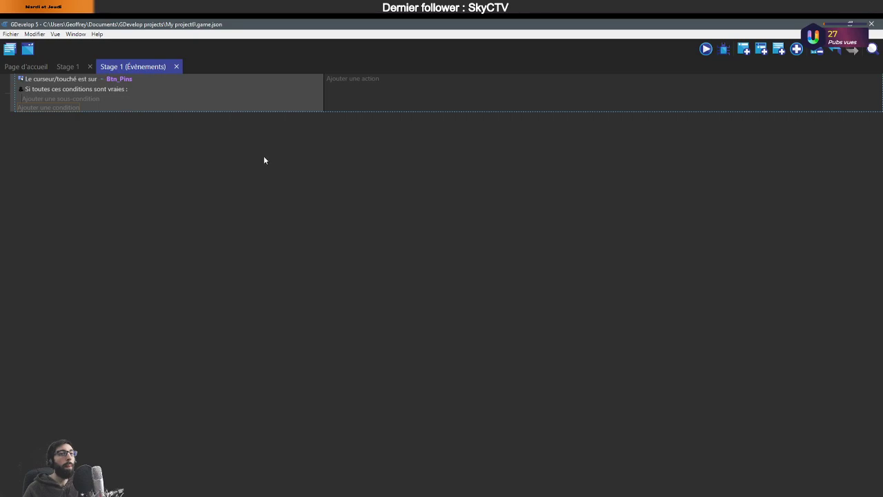
Add a "Bouton appuyé ou touché tactile" sub-condition testing the Gauche (principal) mouse button inside the "Et" condition.
{"action": "left_click", "coordinate": [57, 98]}
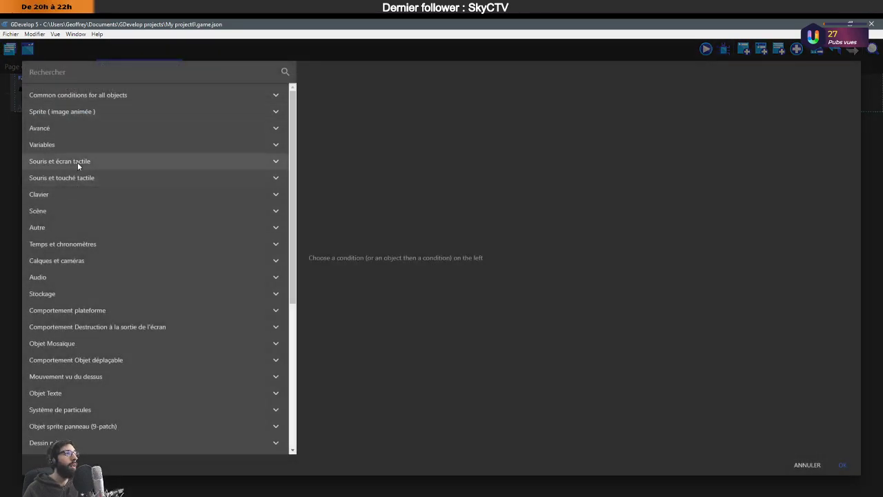
{"action": "left_click", "coordinate": [77, 162]}
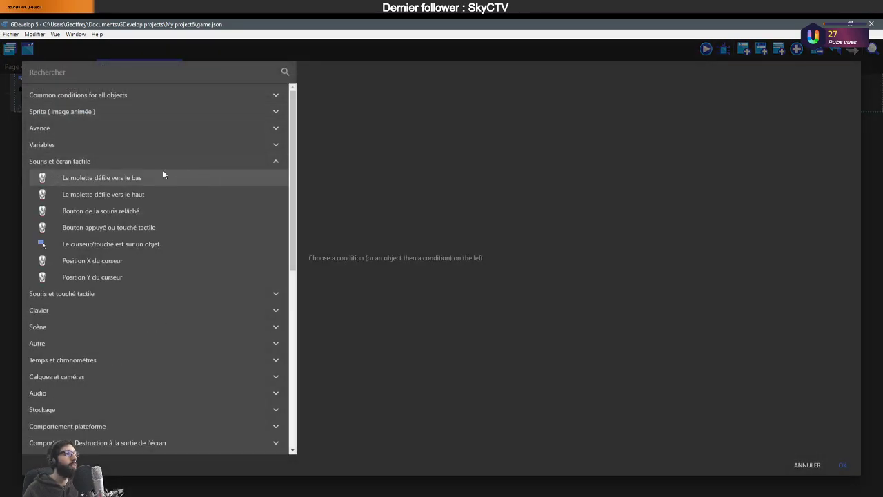
{"action": "left_click", "coordinate": [154, 230]}
{"action": "left_click", "coordinate": [371, 102]}
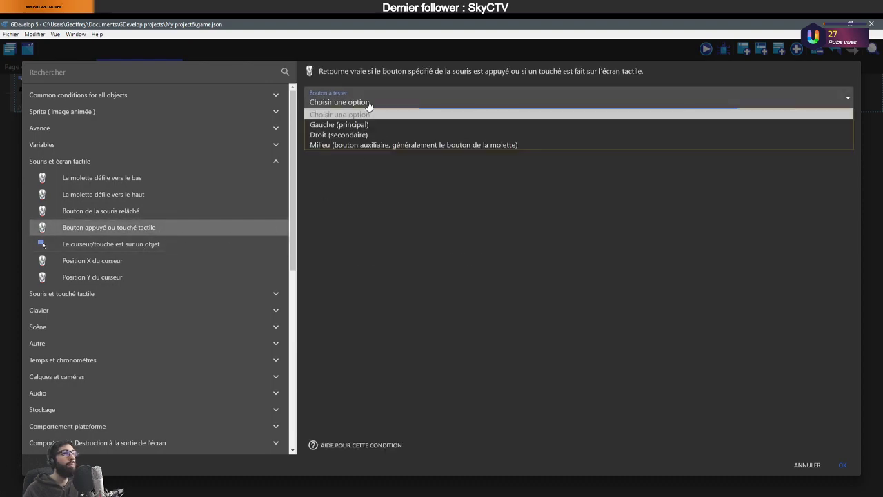
{"action": "left_click", "coordinate": [373, 125]}
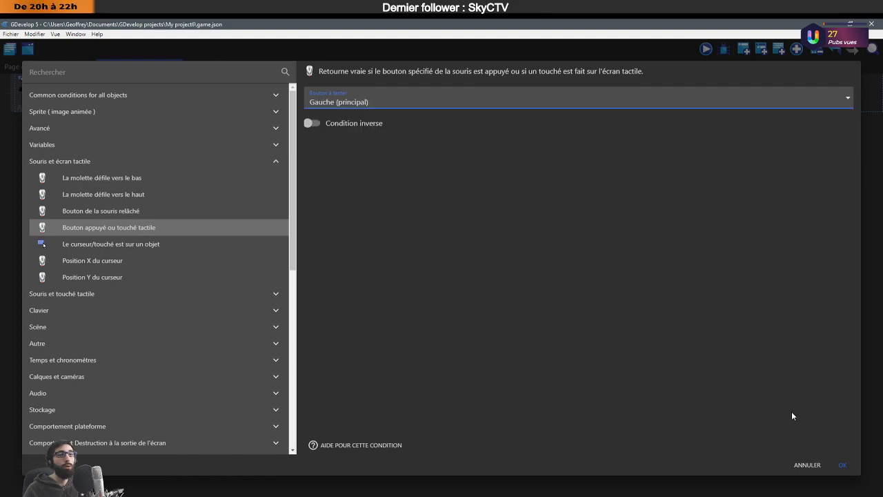
{"action": "left_click", "coordinate": [837, 464]}
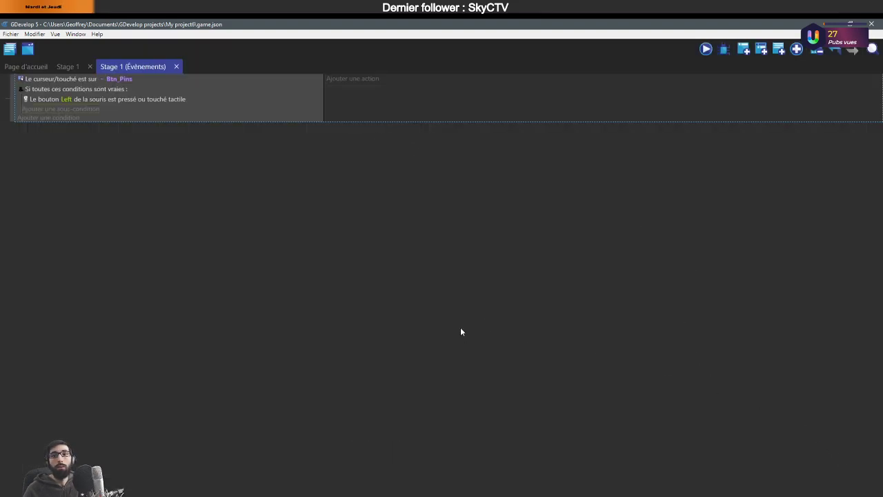
Add a "Changer l'animation" action to the Btn_Pins event, setting the Btn_Pins animation number to = (définir à) 1.
{"action": "left_click", "coordinate": [359, 78]}
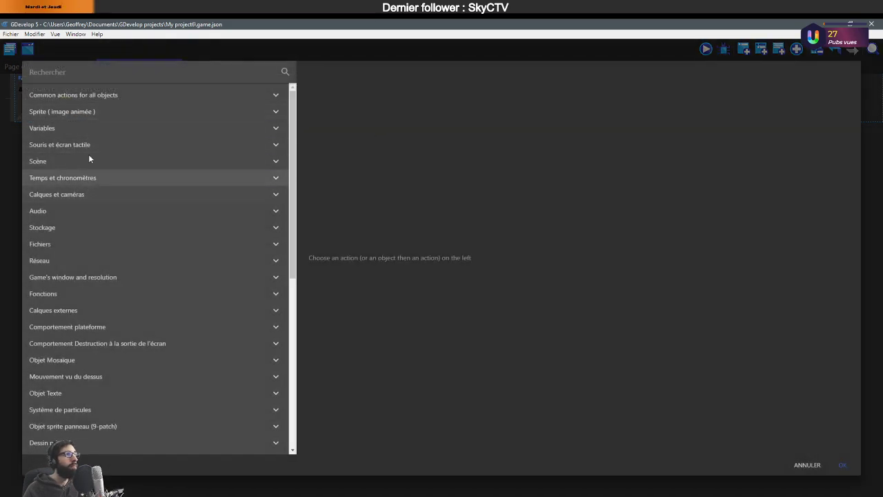
{"action": "left_click", "coordinate": [88, 111]}
{"action": "left_click", "coordinate": [82, 130]}
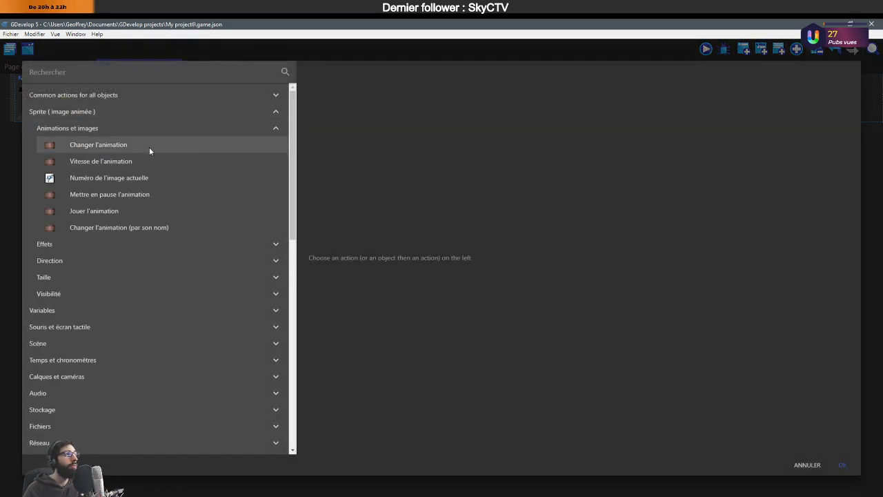
{"action": "left_click", "coordinate": [149, 146]}
{"action": "left_click", "coordinate": [387, 138]}
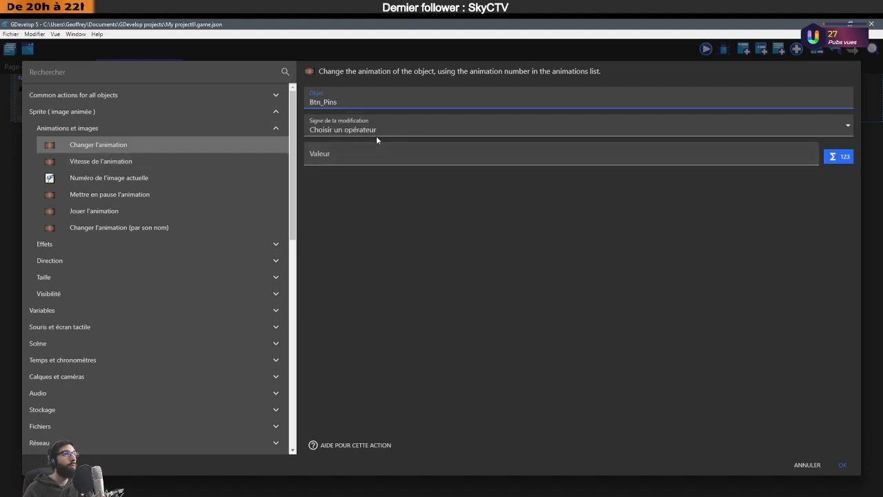
{"action": "left_click", "coordinate": [376, 136]}
{"action": "left_click", "coordinate": [352, 146]}
{"action": "left_click", "coordinate": [353, 153]}
{"action": "type", "text": "2"}
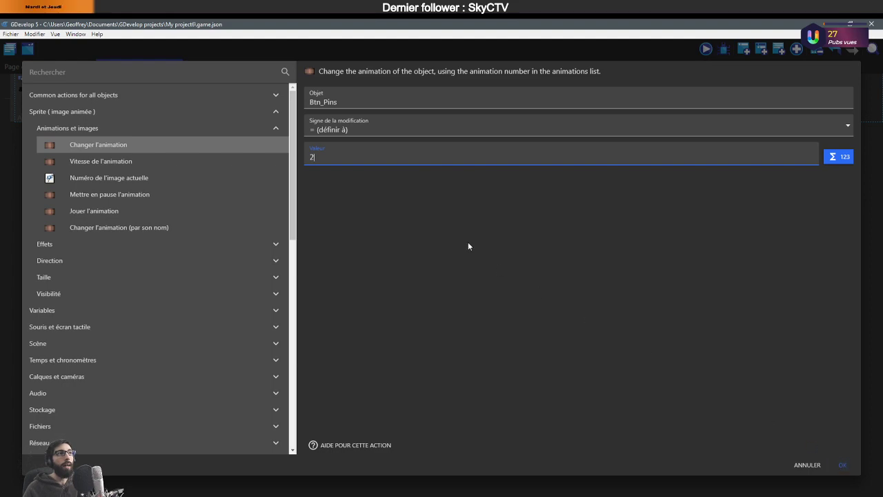
{"action": "key", "text": "BackSpace"}
{"action": "type", "text": "1"}
{"action": "key", "text": "Return"}
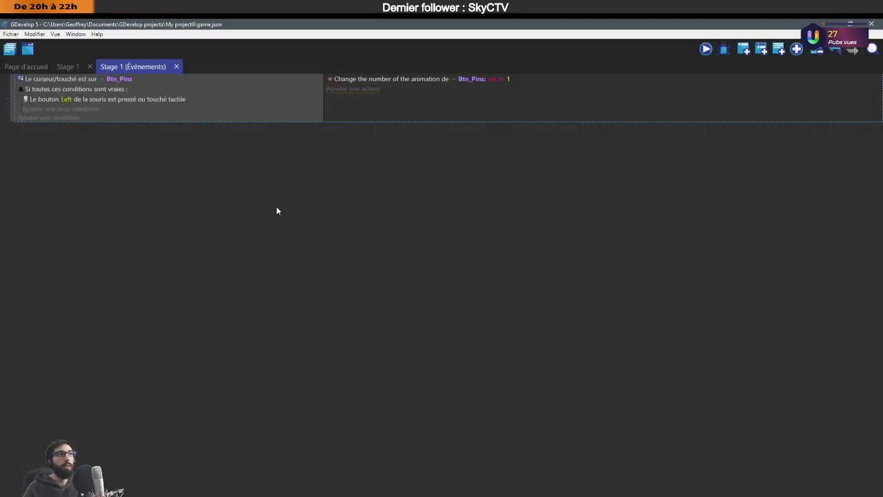
Preview the game to test the Pins button's click animation, and close the preview.
{"action": "left_click", "coordinate": [705, 49]}
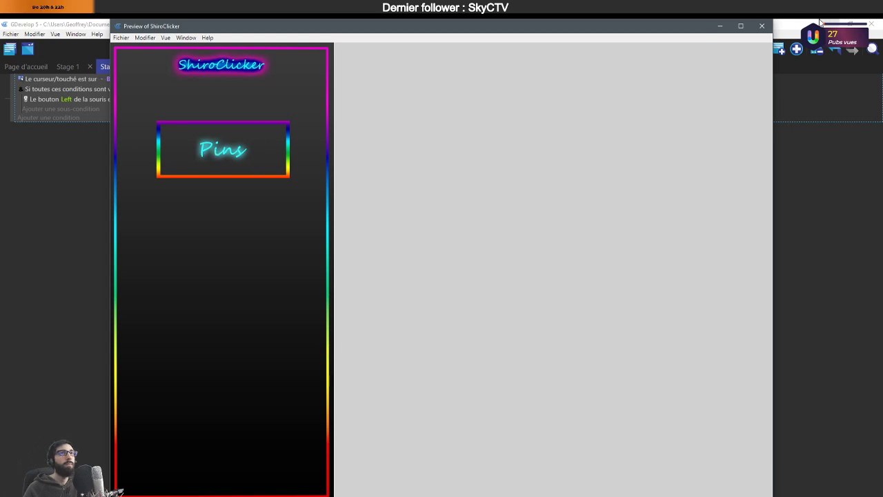
{"action": "left_click", "coordinate": [761, 25]}
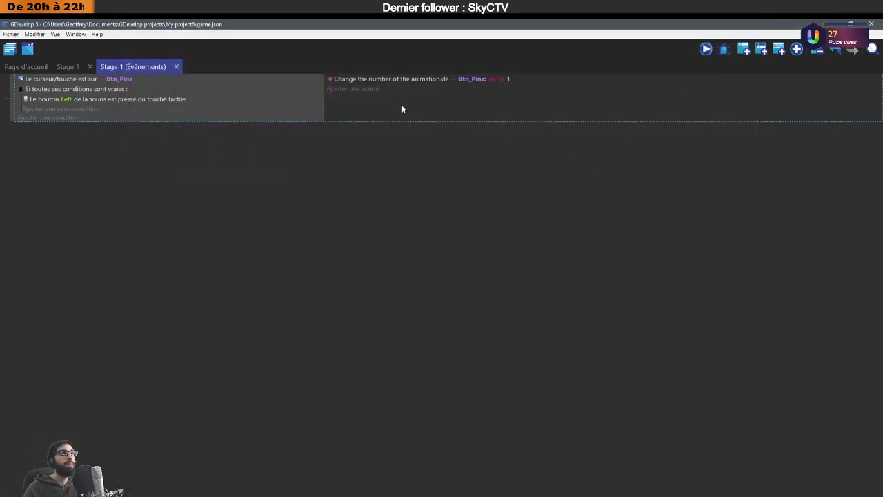
{"action": "left_click", "coordinate": [371, 90]}
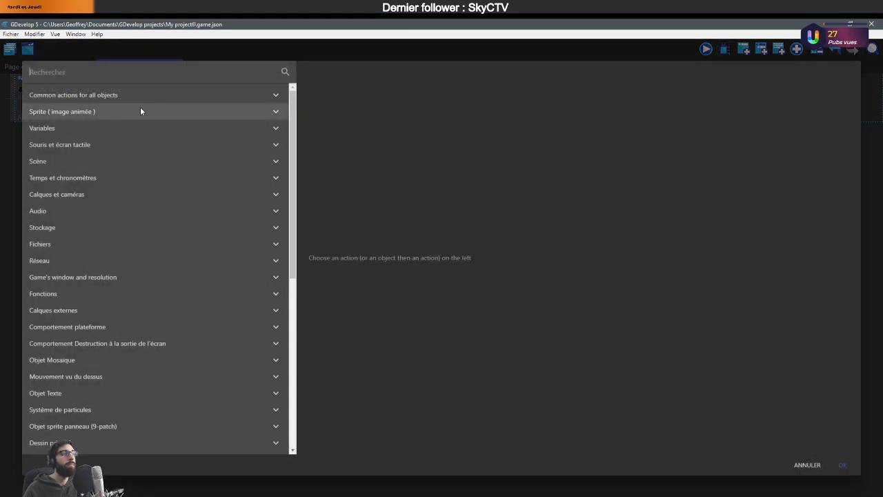
{"action": "left_click", "coordinate": [807, 464]}
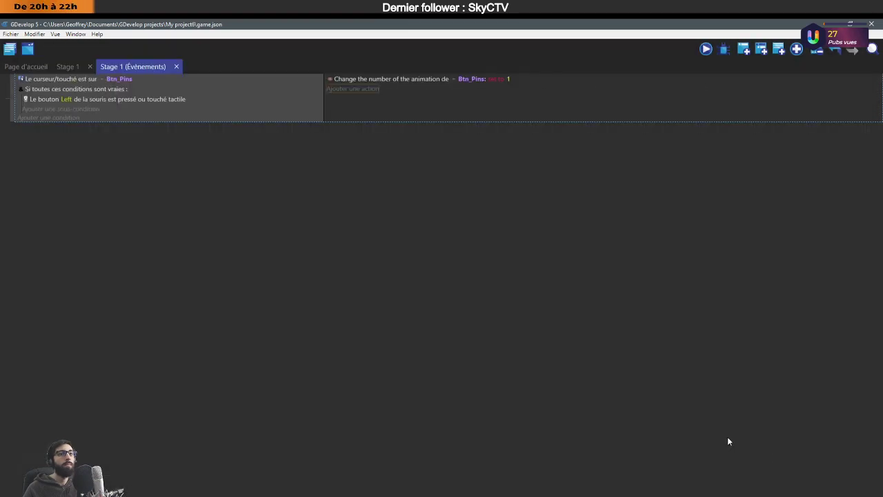
{"action": "left_click", "coordinate": [72, 66]}
{"action": "left_click", "coordinate": [110, 67]}
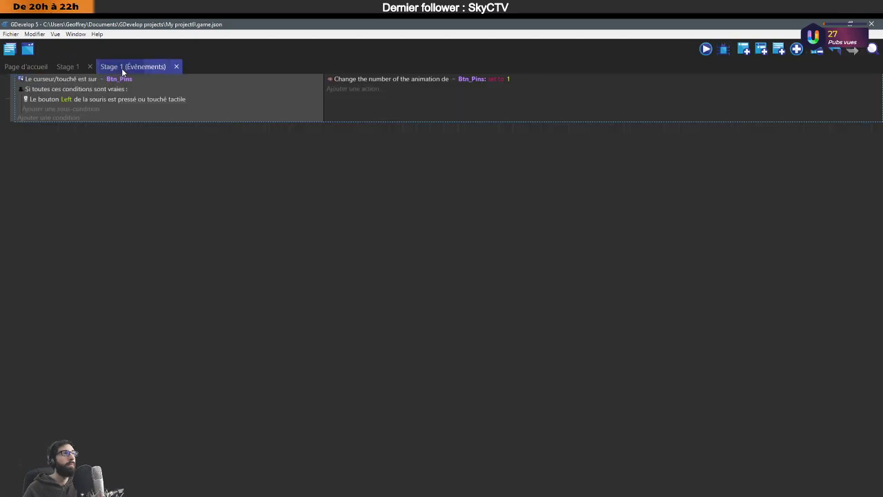
Search the available actions for a new Btn_Pins event action using "att", "pat" and "tim".
{"action": "left_click", "coordinate": [337, 90]}
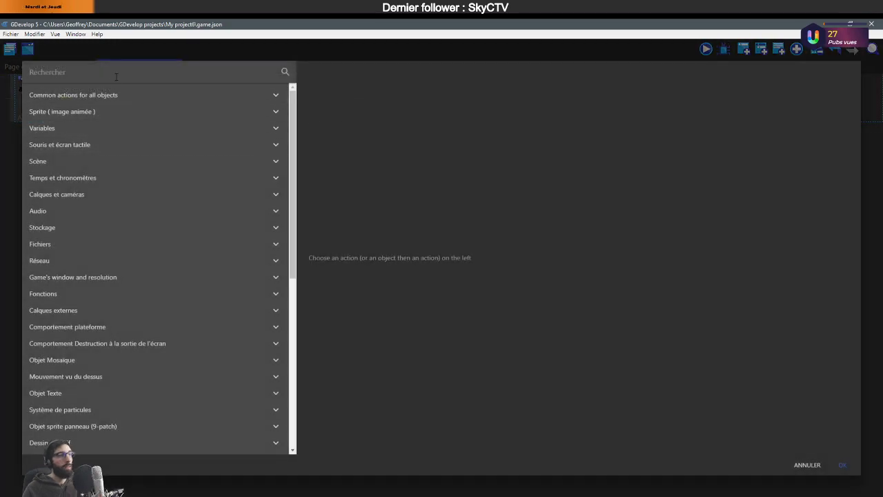
{"action": "type", "text": "att"}
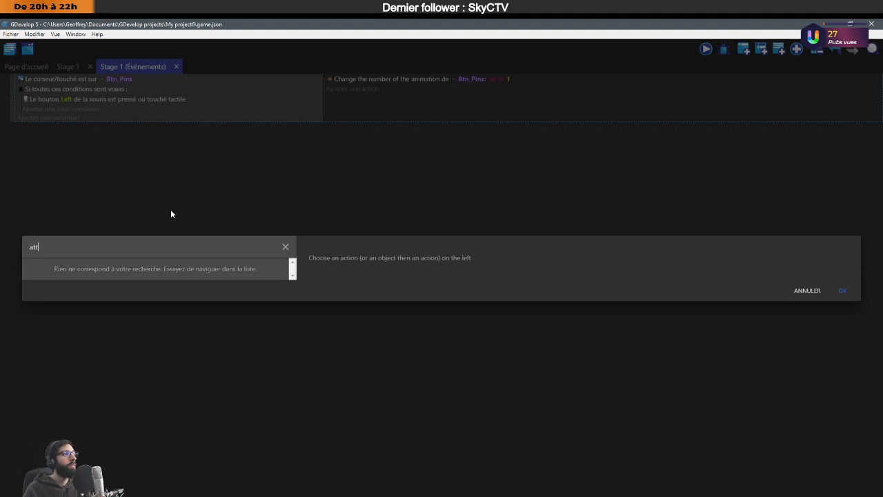
{"action": "left_click", "coordinate": [288, 246]}
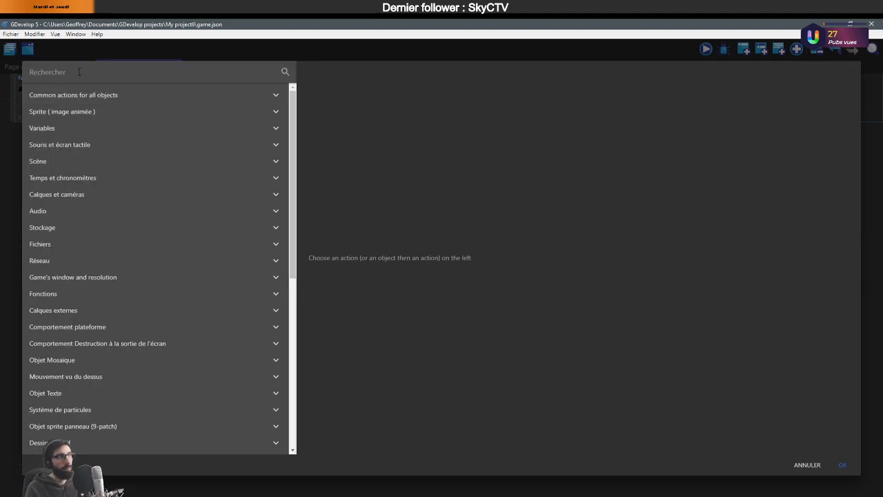
{"action": "type", "text": "pat"}
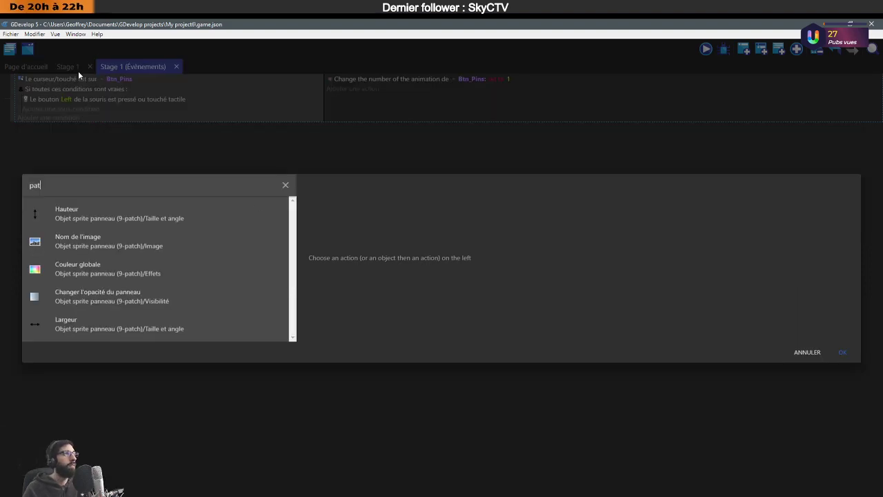
{"action": "left_click", "coordinate": [286, 182]}
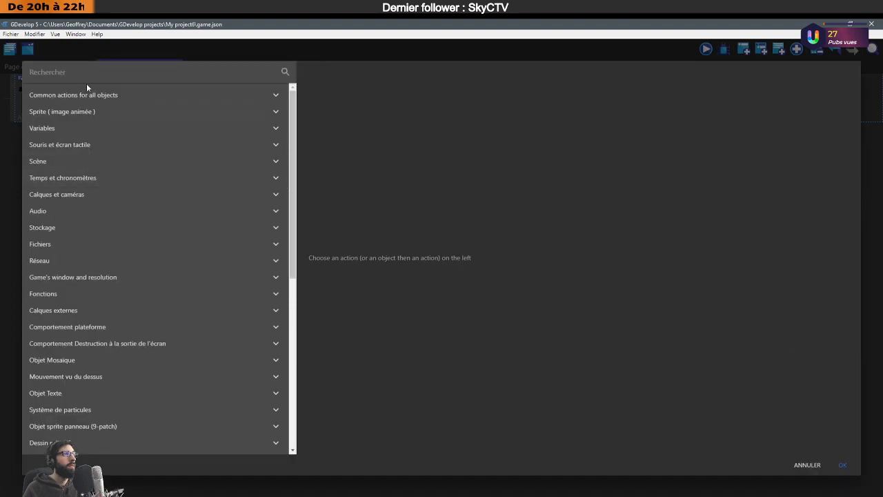
{"action": "type", "text": "pat"}
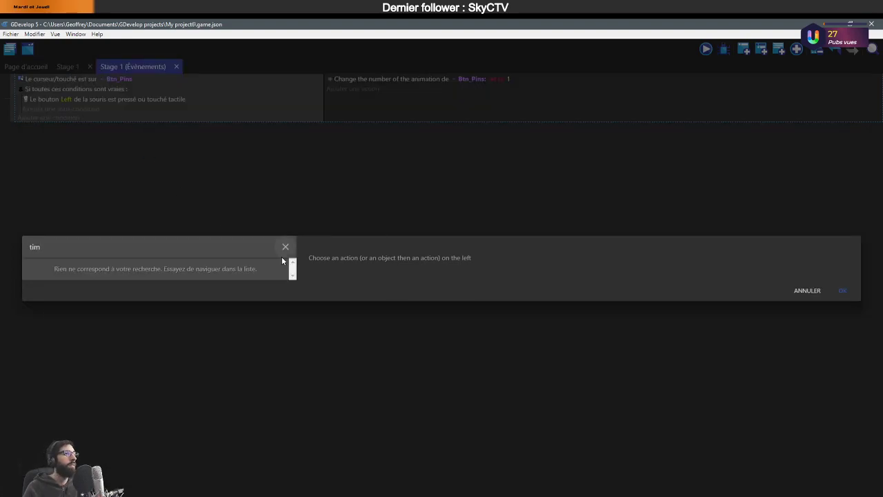
{"action": "left_click", "coordinate": [284, 247]}
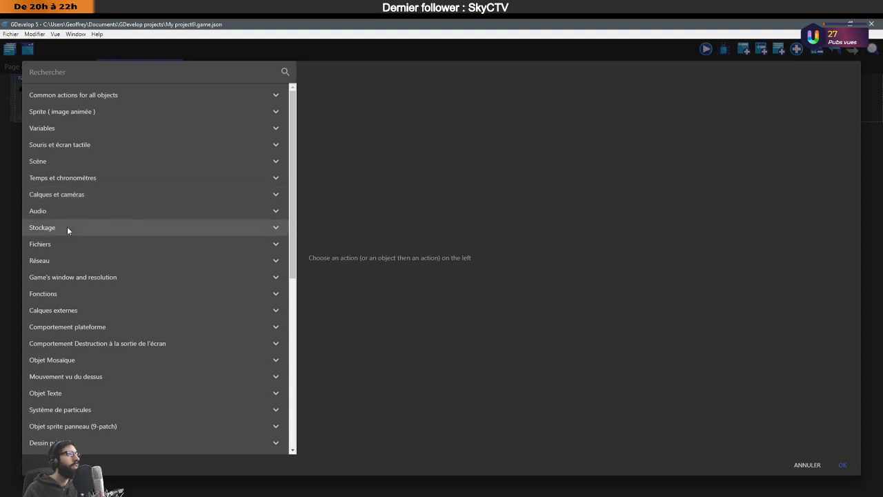
Add the action "Démarrer (ou réinitialiser) un chronomètre de scène" to the Btn_Pins event for the timer "Chrono_Btn_Pins".
{"action": "left_click", "coordinate": [64, 178]}
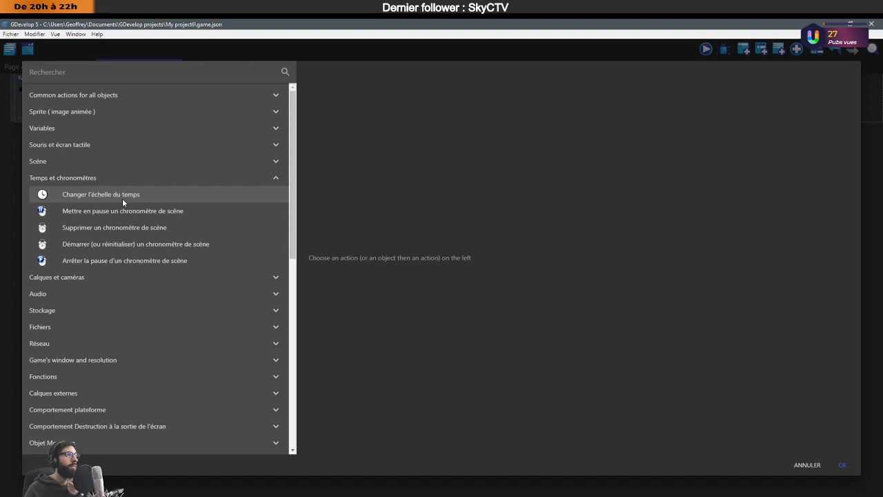
{"action": "left_click", "coordinate": [125, 246]}
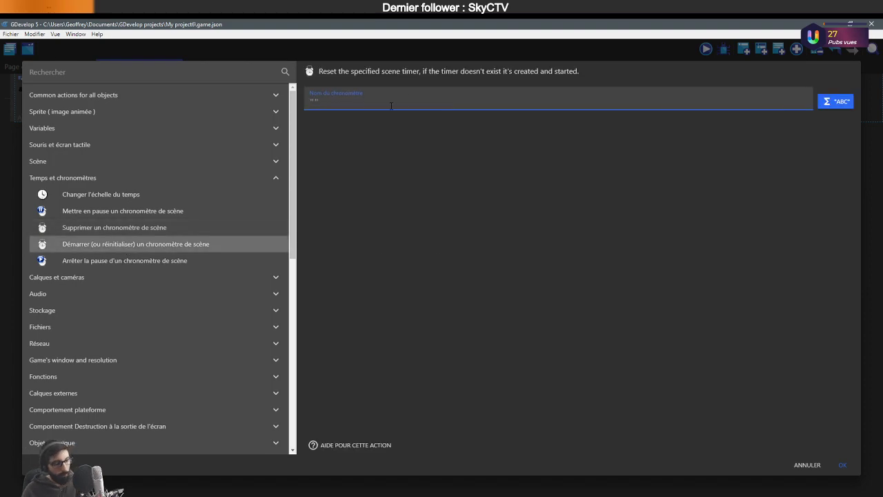
{"action": "key", "text": "BackSpace"}
{"action": "type", "text": "Cho"}
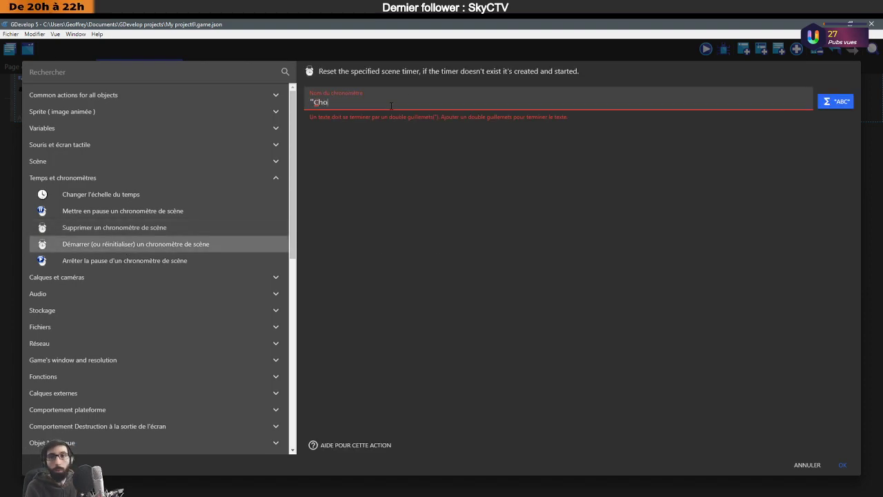
{"action": "key", "text": "BackSpace"}
{"action": "type", "text": "ro"}
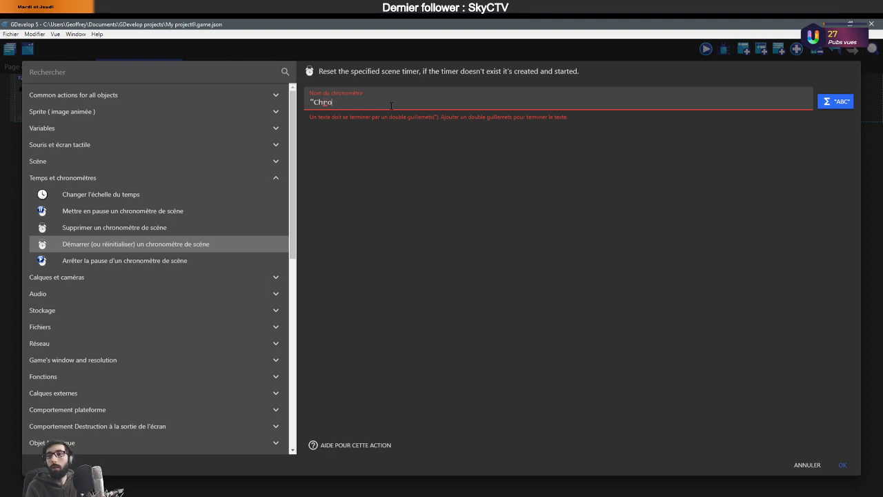
{"action": "type", "text": "no\""}
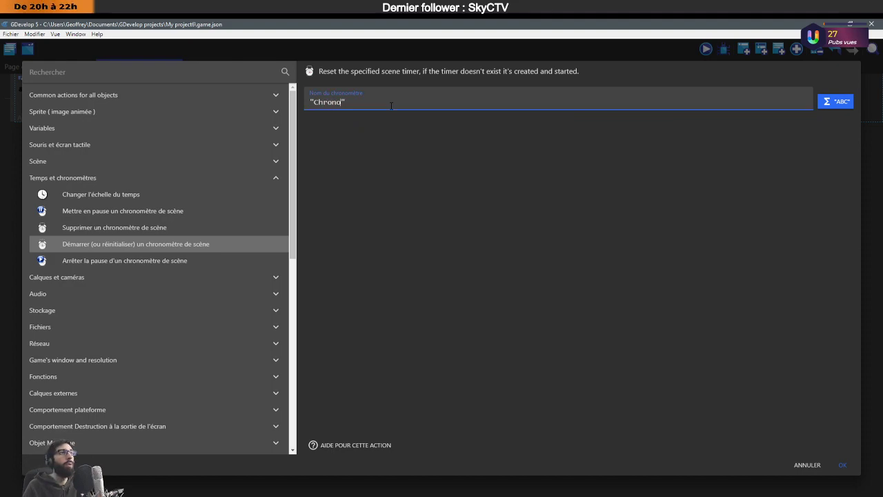
{"action": "key", "text": "Left"}
{"action": "type", "text": "_Btn"}
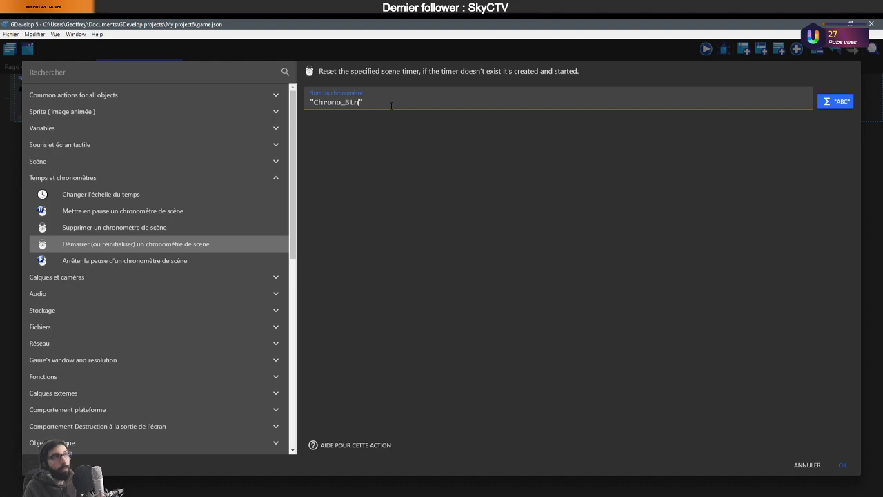
{"action": "type", "text": "_Pins"}
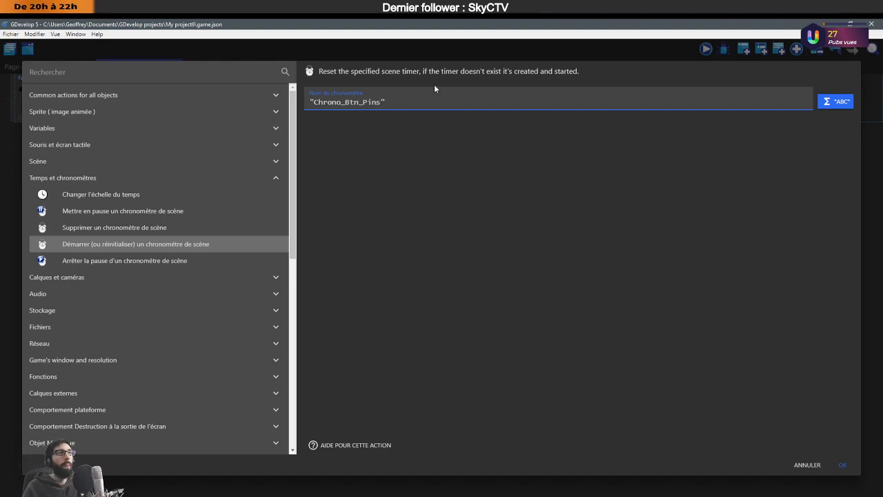
{"action": "left_click", "coordinate": [843, 464]}
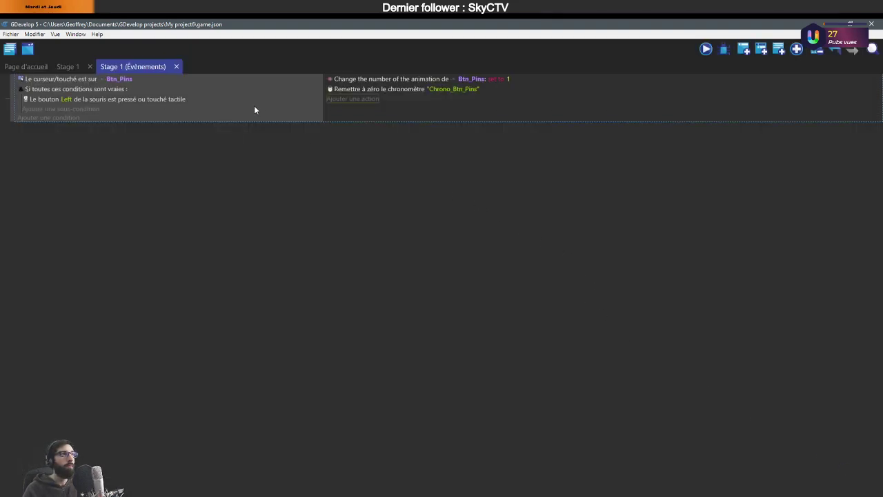
{"action": "left_click", "coordinate": [345, 98]}
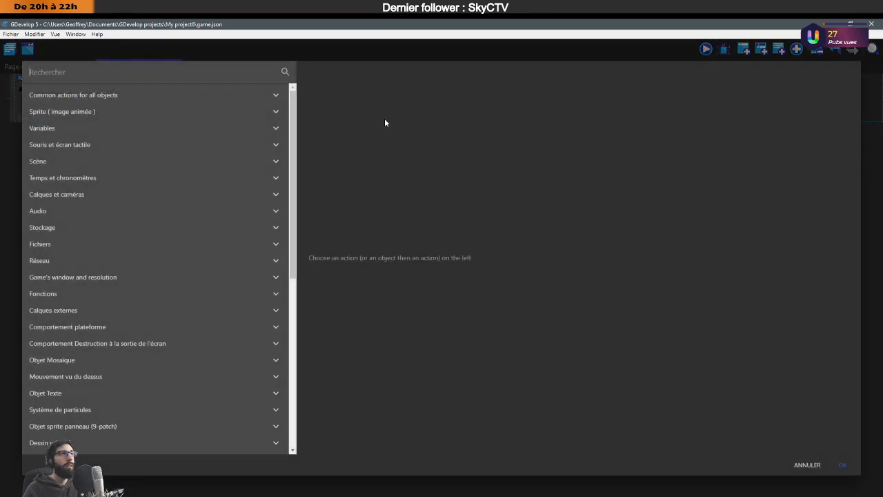
{"action": "left_click", "coordinate": [73, 178]}
{"action": "left_click", "coordinate": [148, 195]}
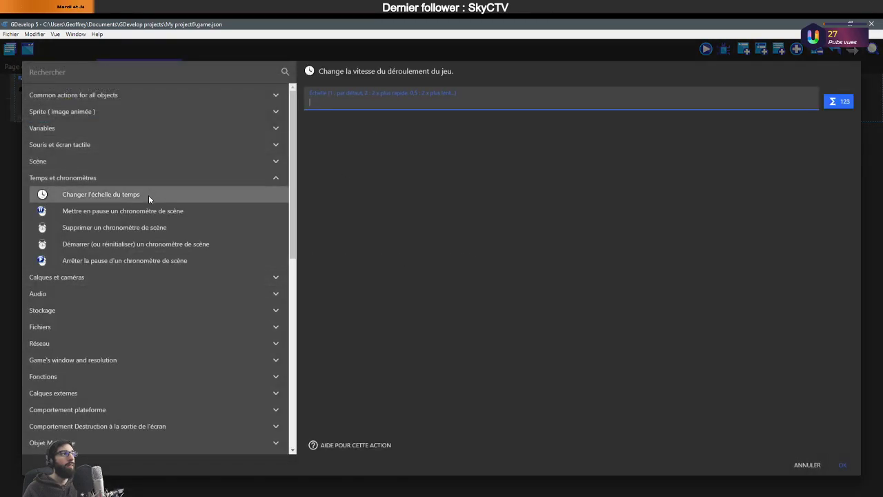
{"action": "left_click", "coordinate": [183, 243]}
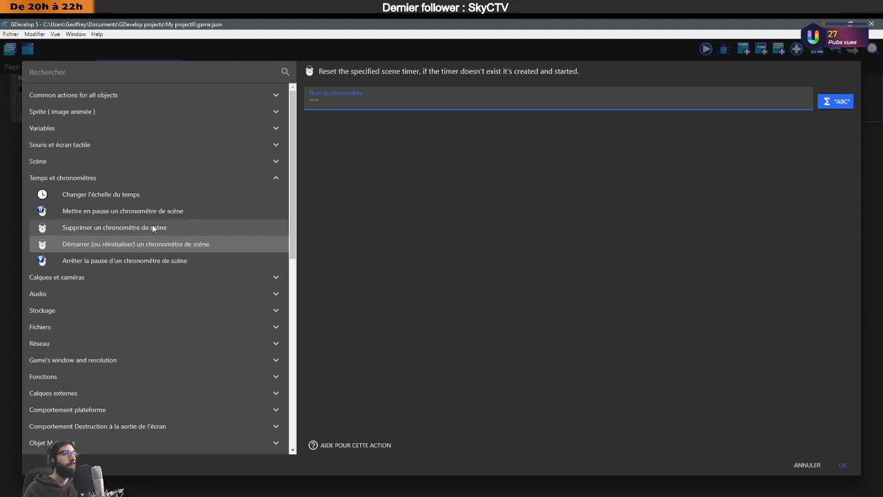
{"action": "left_click", "coordinate": [155, 227]}
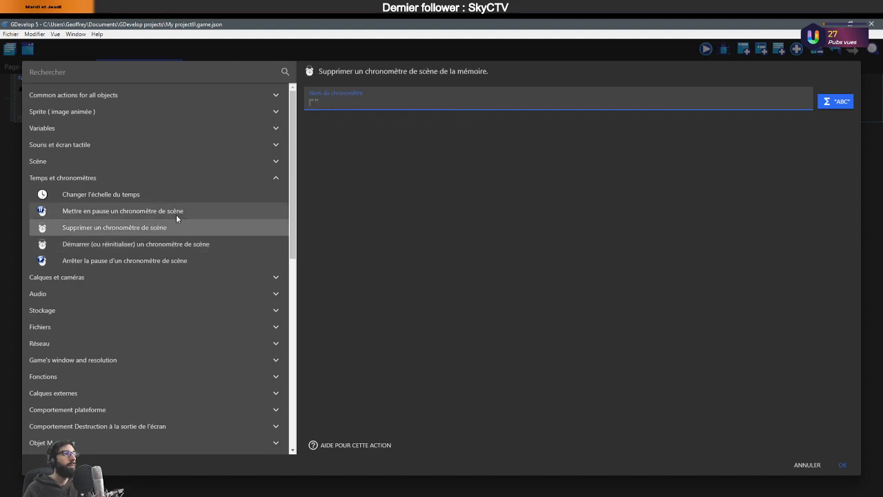
{"action": "left_click", "coordinate": [177, 215]}
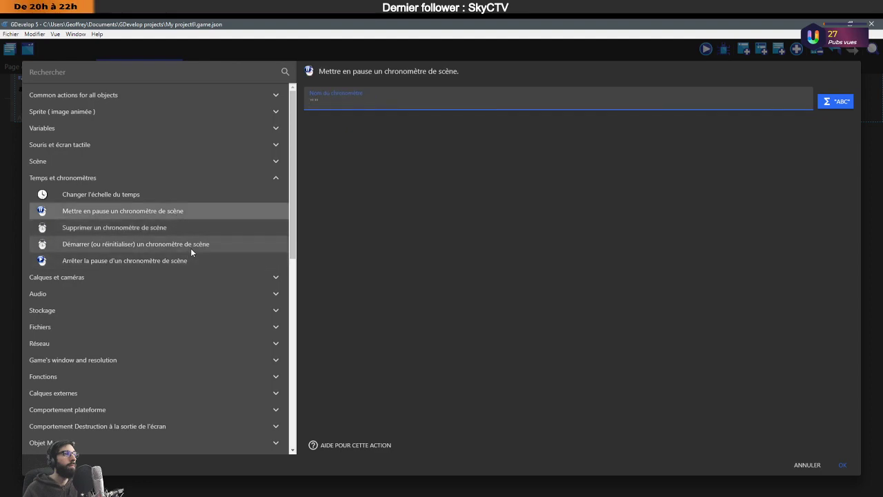
{"action": "left_click", "coordinate": [807, 465]}
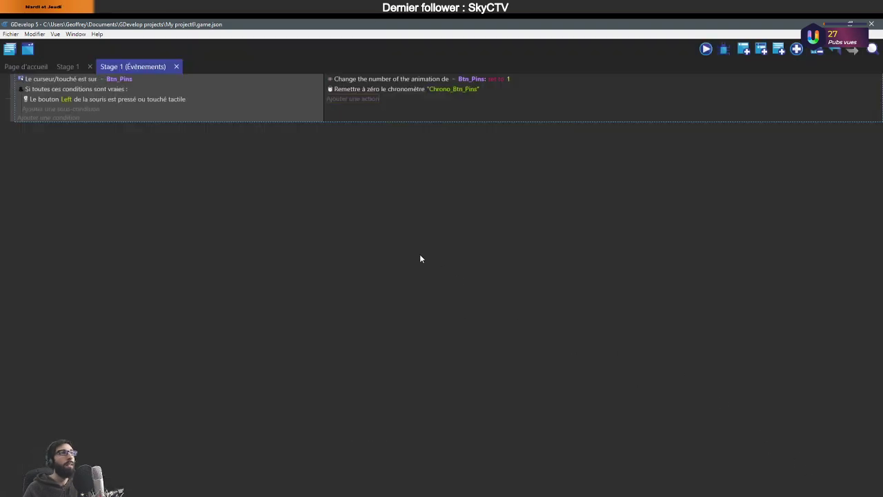
Add a new event with a "Value of a scene timer" condition and set its time to 1 second.
{"action": "left_click", "coordinate": [743, 49]}
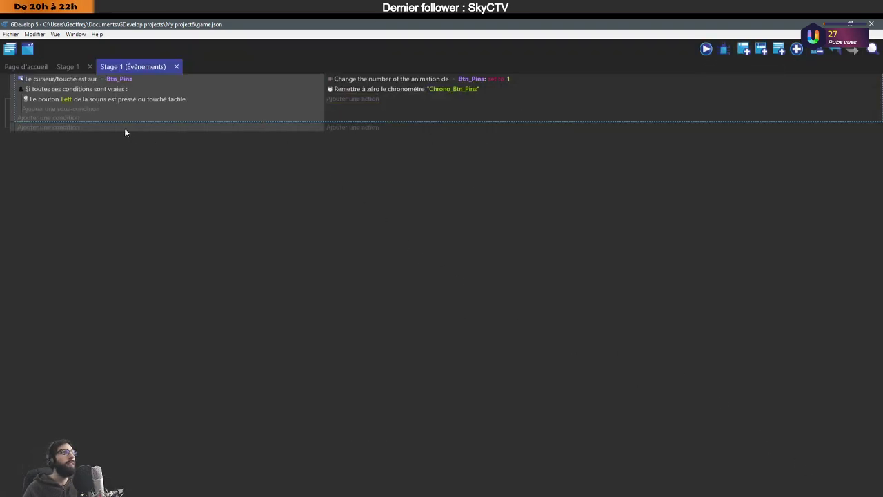
{"action": "left_click", "coordinate": [68, 128]}
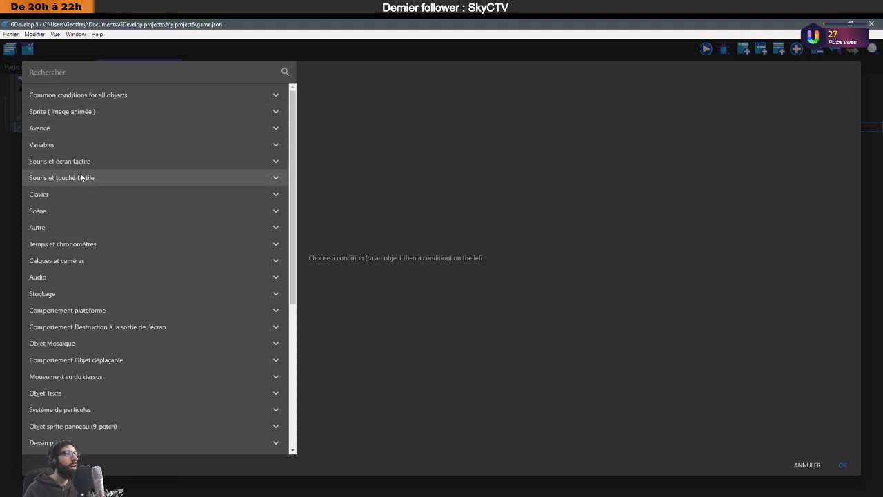
{"action": "left_click", "coordinate": [132, 242]}
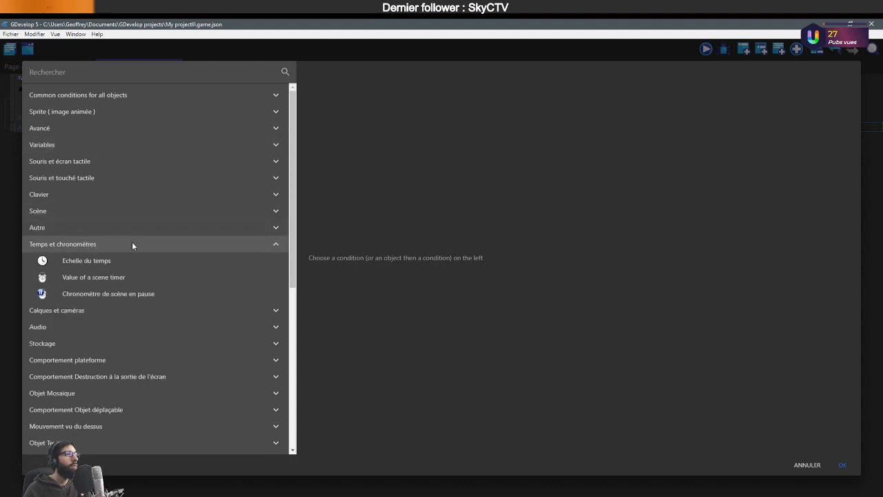
{"action": "left_click", "coordinate": [113, 280]}
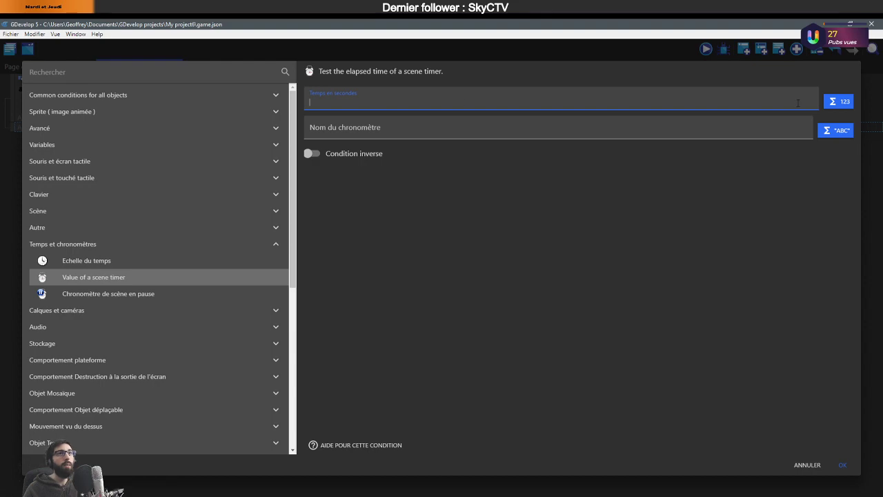
{"action": "left_click", "coordinate": [845, 106]}
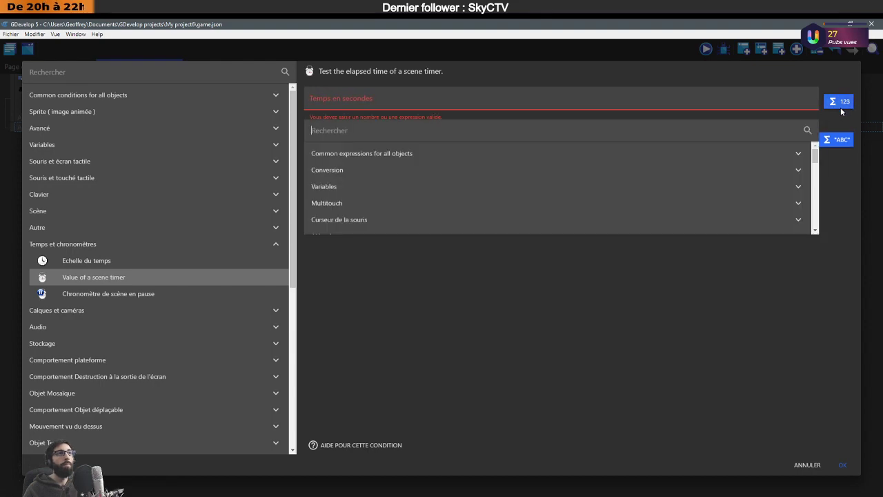
{"action": "left_click", "coordinate": [378, 102]}
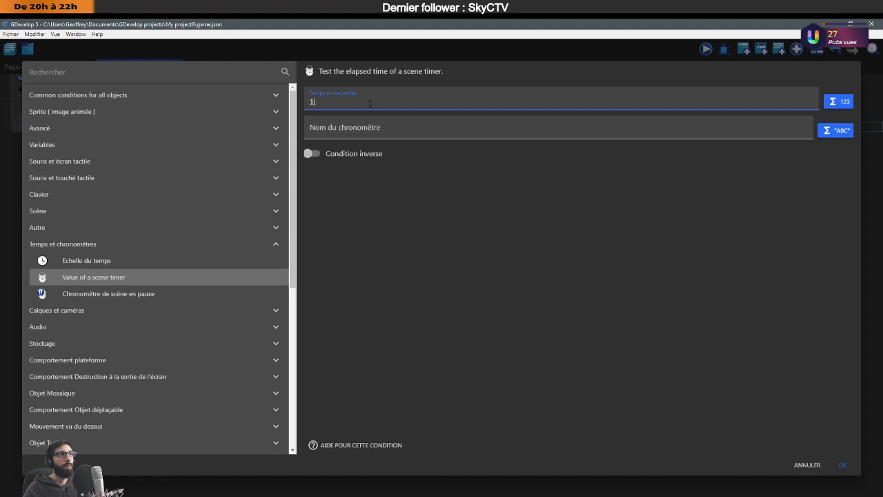
Set the condition's timer name to "Chrono_Btn_Pins" and confirm the condition.
{"action": "left_click", "coordinate": [366, 126]}
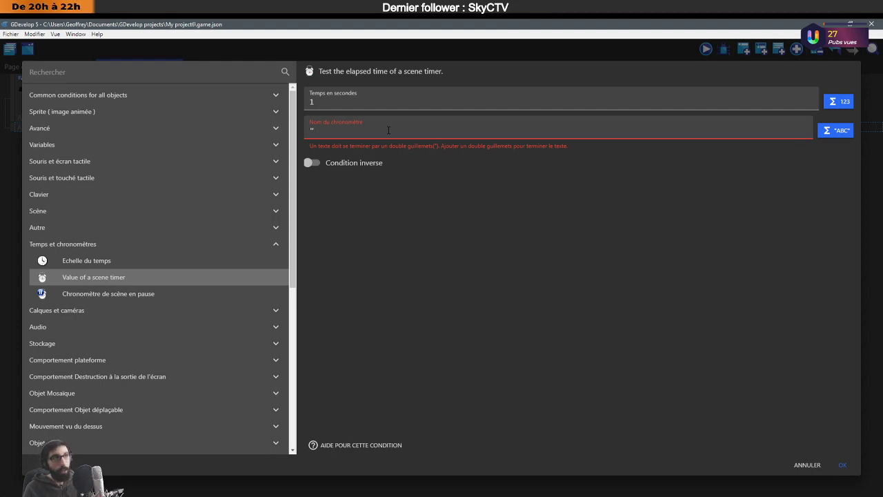
{"action": "left_click", "coordinate": [833, 131]}
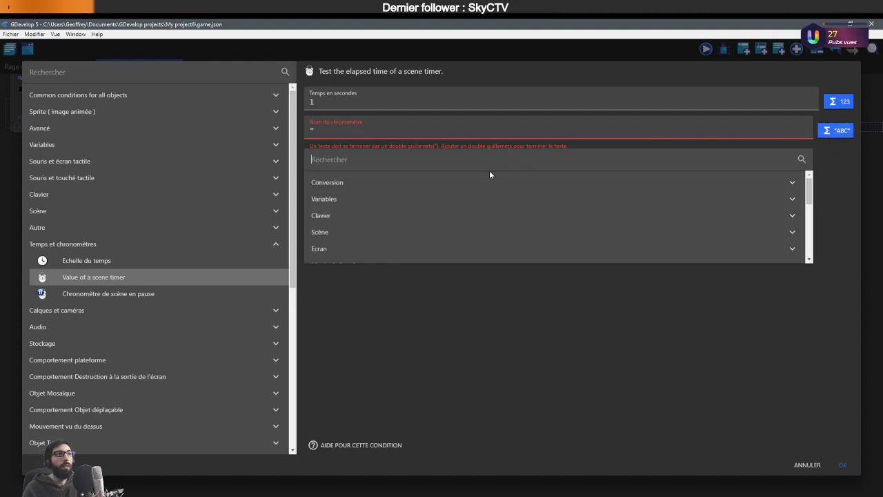
{"action": "left_click", "coordinate": [380, 129]}
{"action": "type", "text": "Chrono_B"}
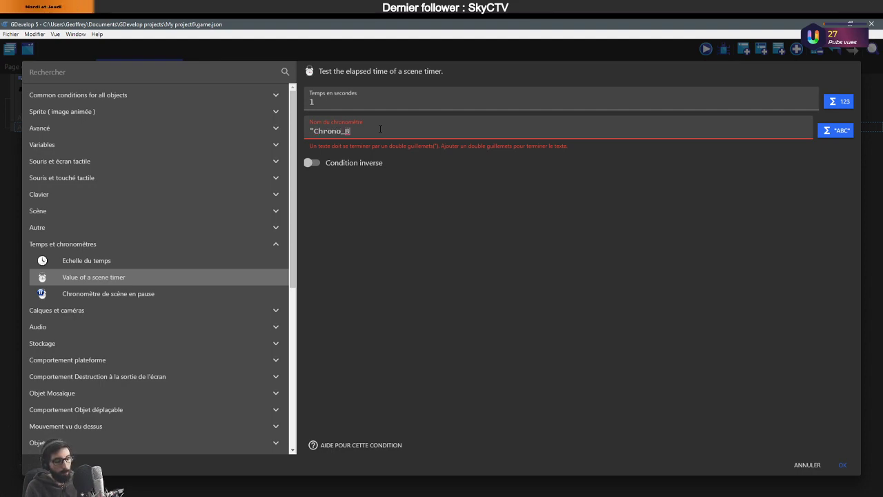
{"action": "type", "text": "tn_Piu"}
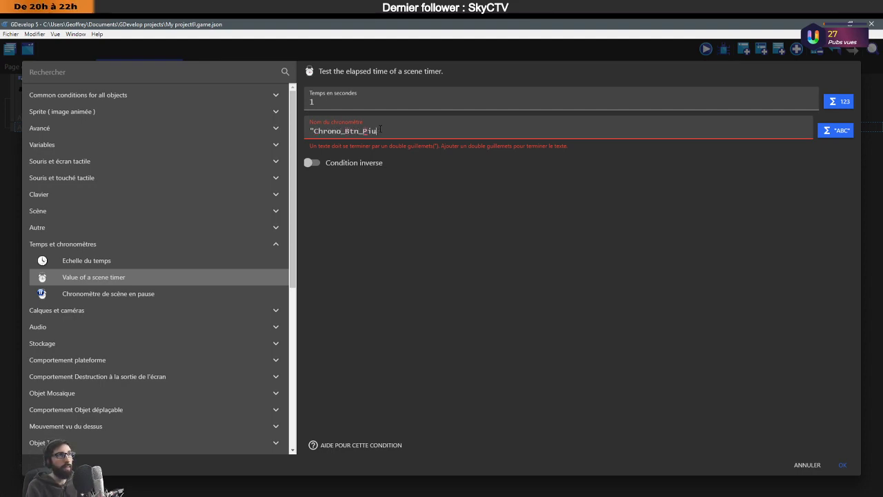
{"action": "key", "text": "BackSpace"}
{"action": "type", "text": "ns\""}
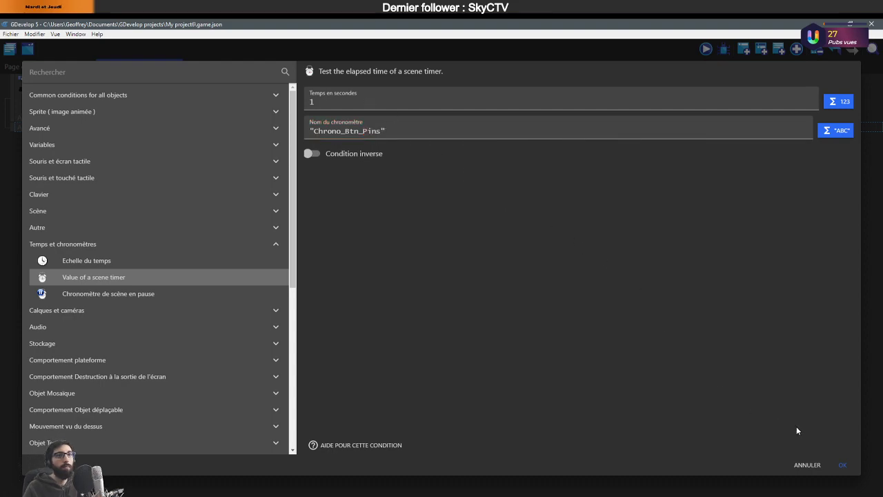
{"action": "key", "text": "Return"}
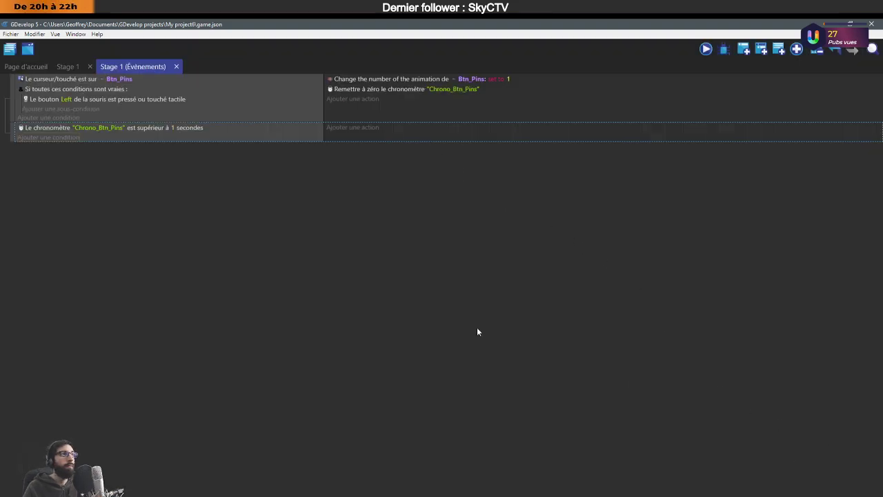
Add a "Supprimer un chronomètre de scène" action for "Chrono_Btn_Pins" to the timer event, and preview the game briefly.
{"action": "left_click", "coordinate": [370, 128]}
{"action": "left_click", "coordinate": [97, 178]}
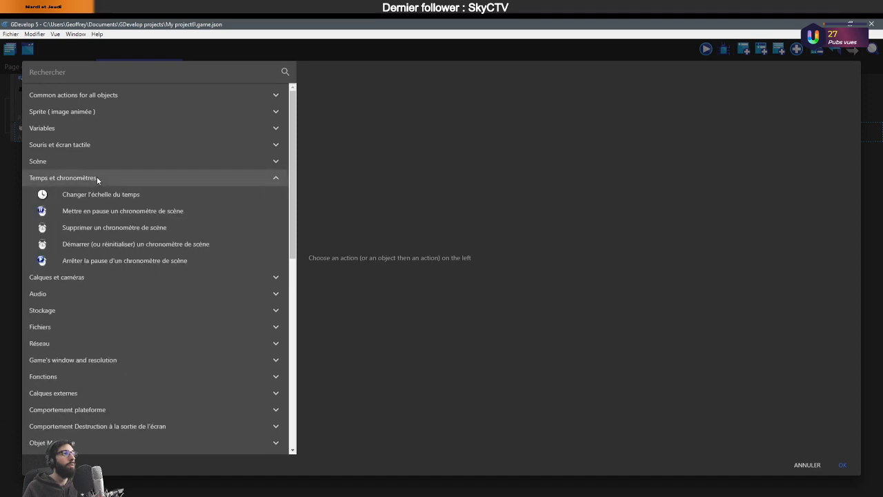
{"action": "left_click", "coordinate": [132, 229]}
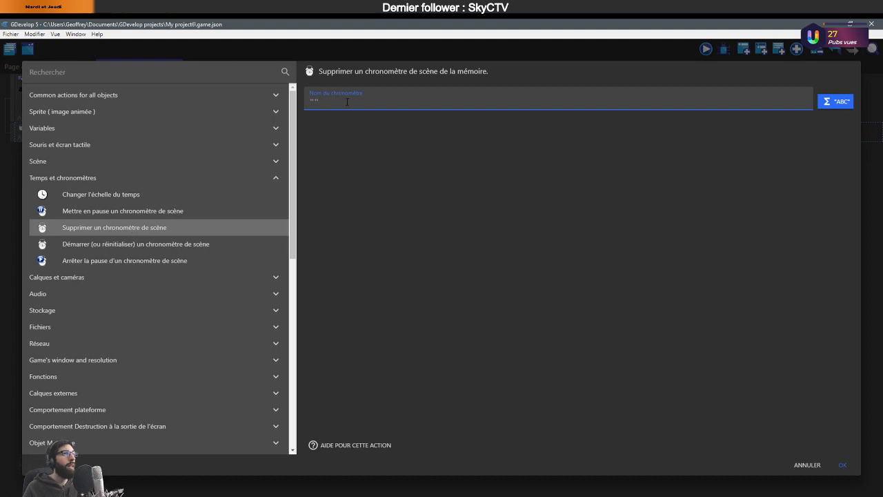
{"action": "type", "text": "\"Chrono"}
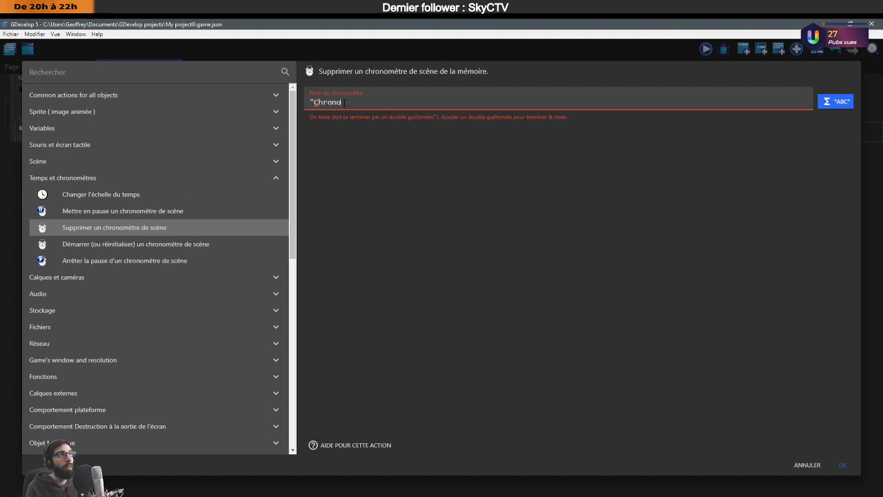
{"action": "type", "text": "_Btn_Pins\""}
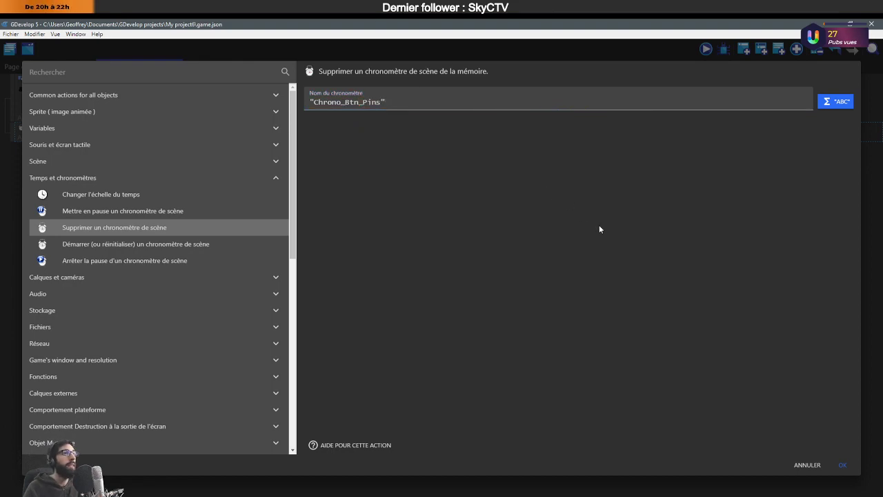
{"action": "left_click", "coordinate": [842, 465]}
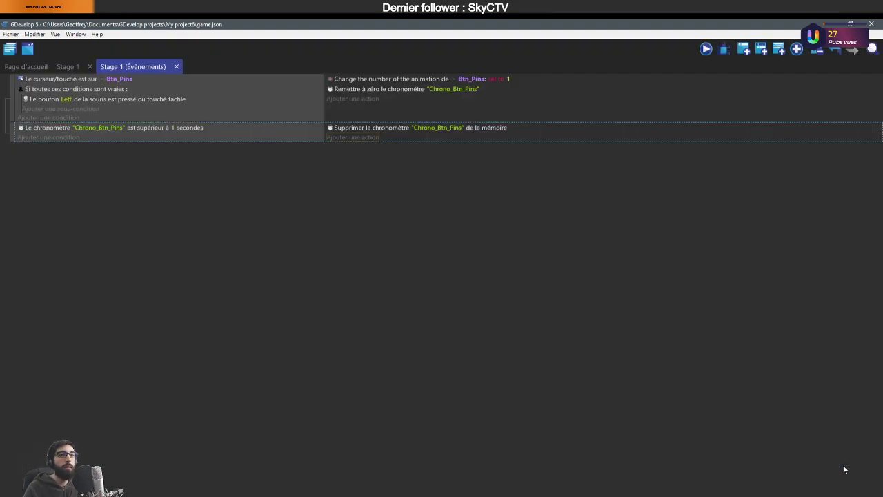
{"action": "left_click", "coordinate": [706, 48]}
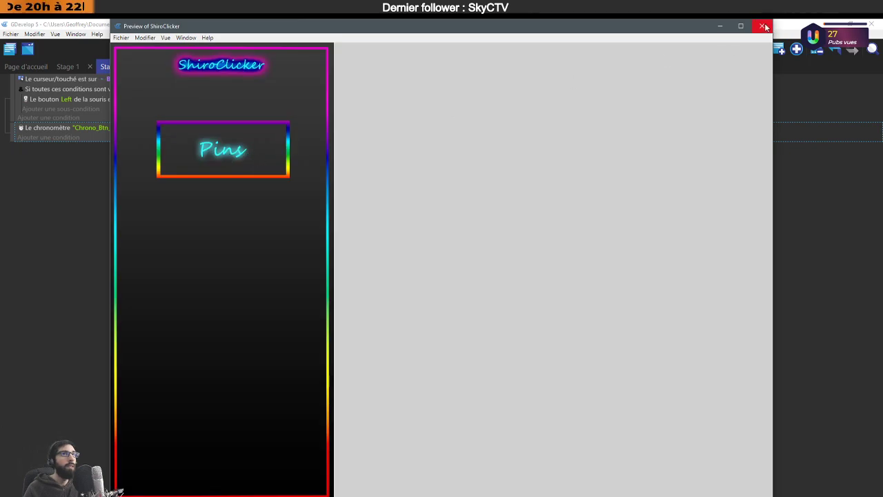
{"action": "left_click", "coordinate": [763, 26]}
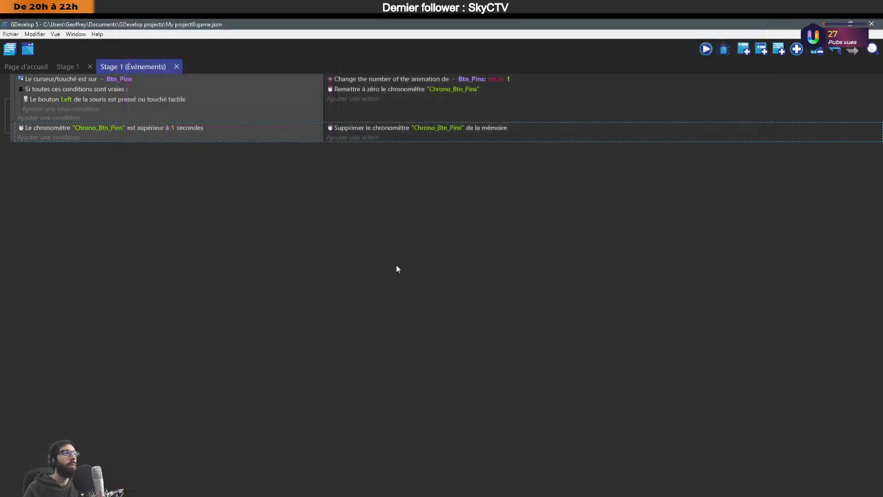
Add a "Changer l'animation" action setting Btn_Pins to = (définir à) 0 above the timer deletion, and preview the game.
{"action": "left_click", "coordinate": [345, 138]}
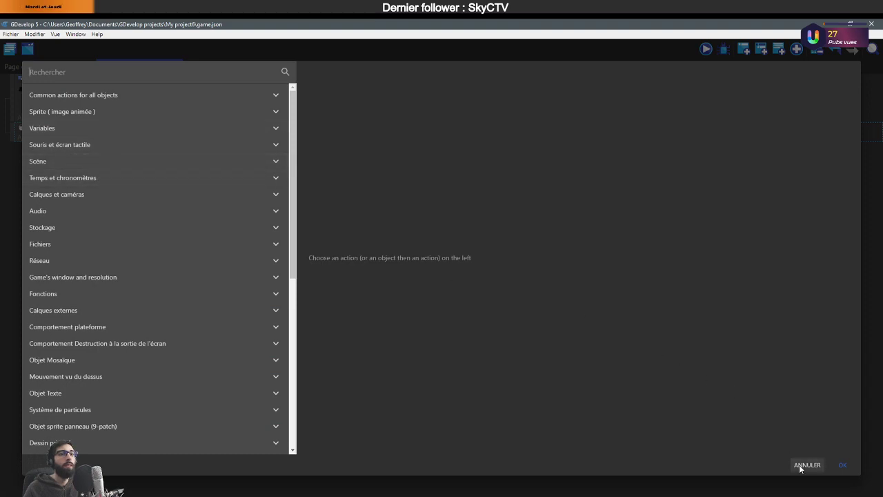
{"action": "left_click", "coordinate": [66, 112]}
{"action": "left_click", "coordinate": [67, 127]}
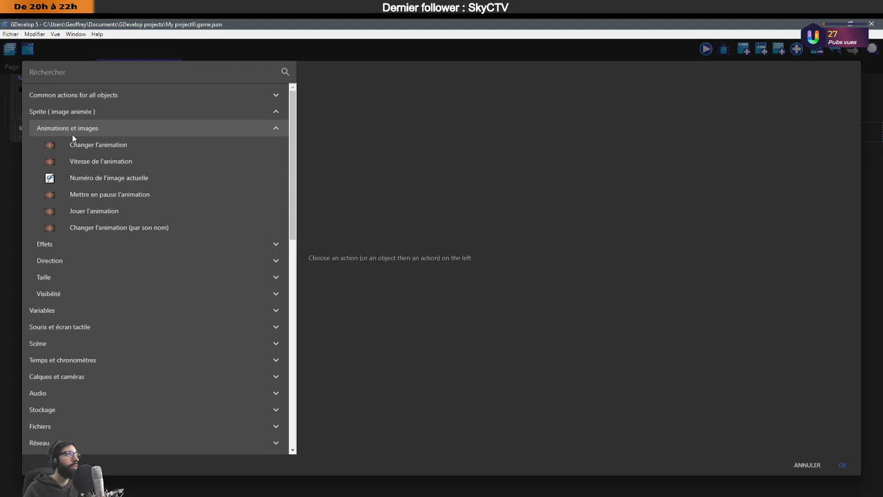
{"action": "left_click", "coordinate": [81, 145]}
{"action": "left_click", "coordinate": [343, 138]}
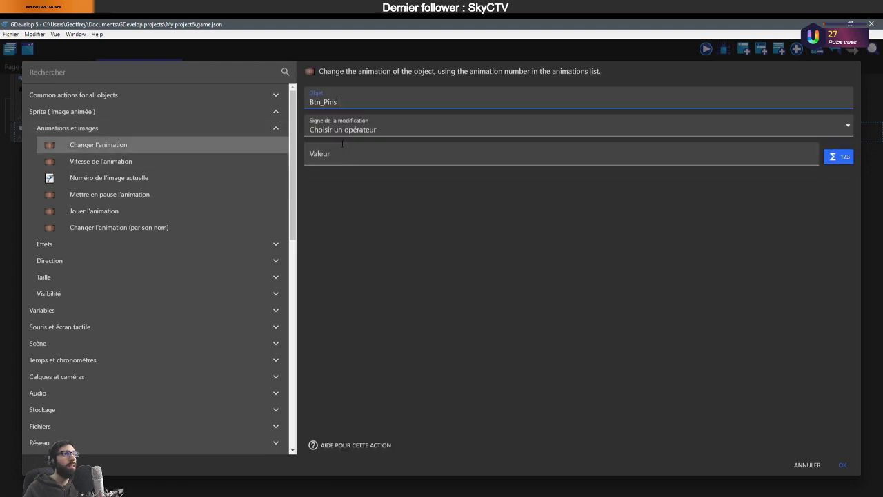
{"action": "left_click", "coordinate": [343, 130]}
{"action": "left_click", "coordinate": [334, 151]}
{"action": "left_click", "coordinate": [338, 157]}
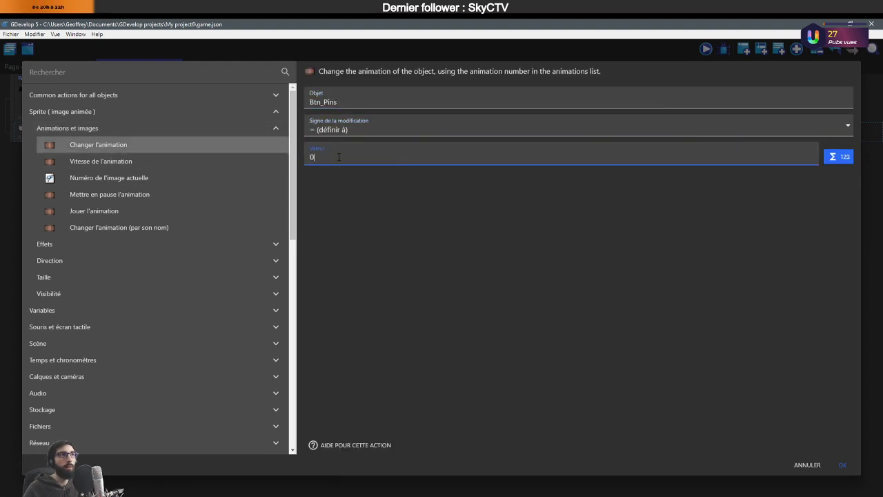
{"action": "left_click", "coordinate": [843, 464]}
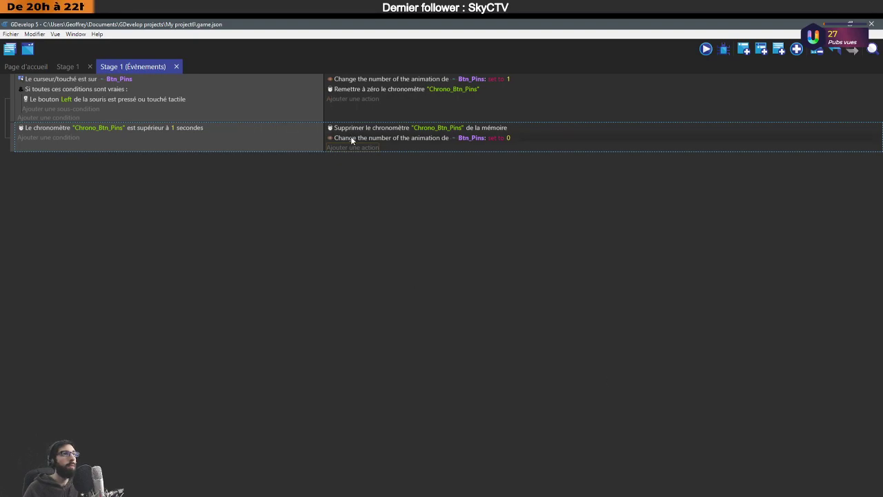
{"action": "left_click_drag", "start_coordinate": [350, 137], "coordinate": [352, 126]}
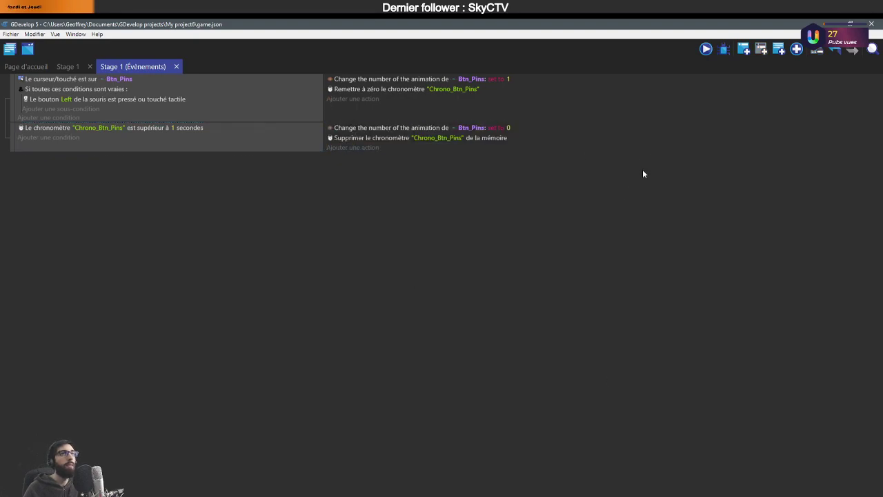
{"action": "left_click", "coordinate": [706, 49]}
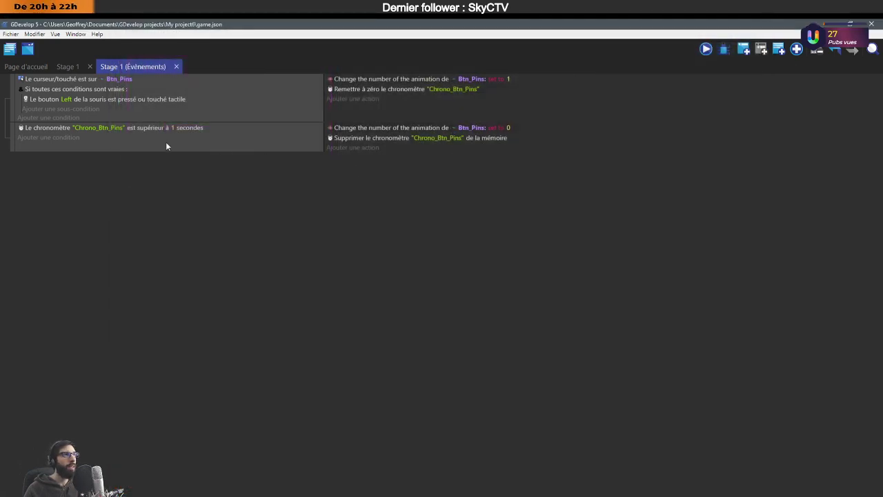
Delete the timer condition event and the "Chrono_Btn_Pins" timer reset action from the Btn_Pins event.
{"action": "key", "text": "Delete"}
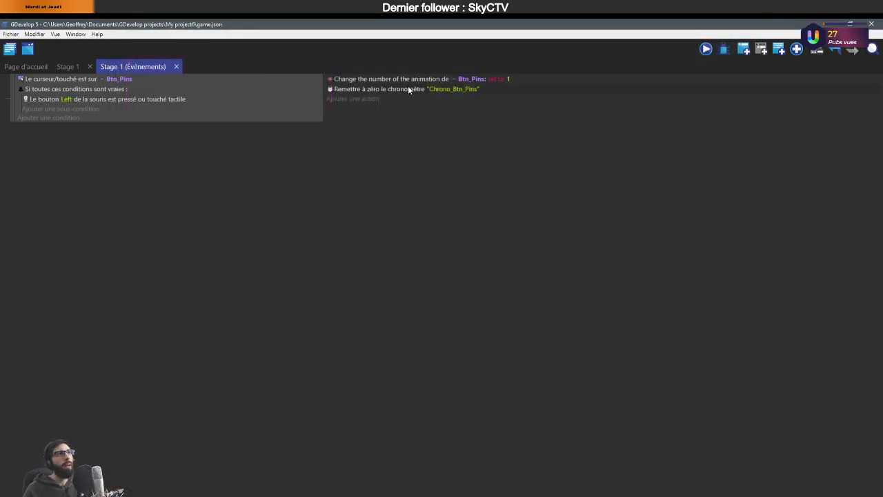
{"action": "left_click", "coordinate": [407, 88]}
{"action": "key", "text": "Delete"}
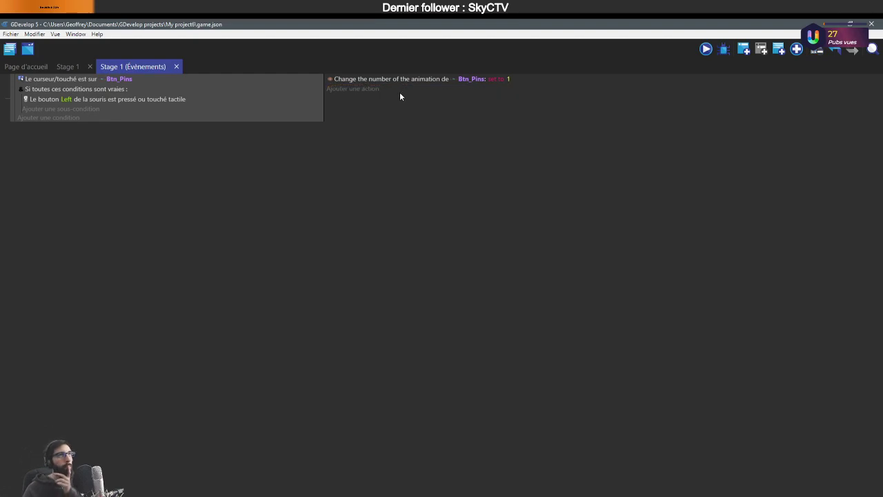
{"action": "left_click", "coordinate": [377, 89]}
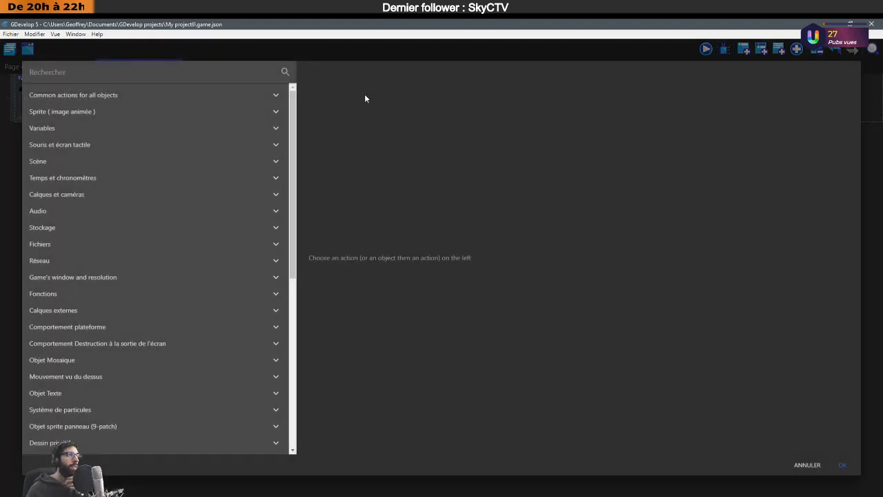
{"action": "left_click", "coordinate": [110, 178]}
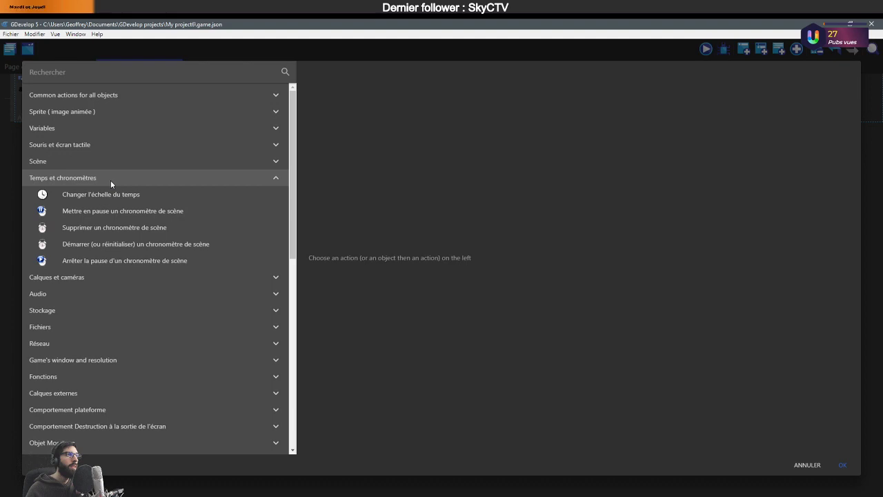
{"action": "left_click", "coordinate": [110, 178]}
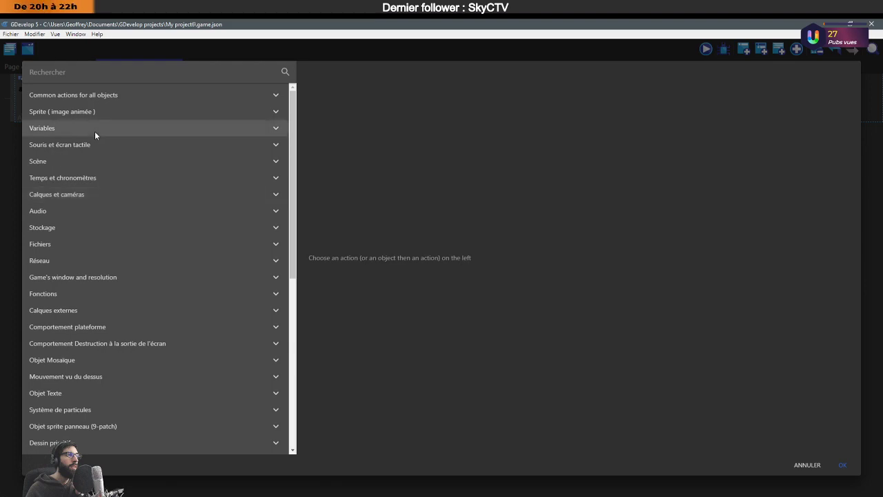
{"action": "left_click", "coordinate": [95, 111]}
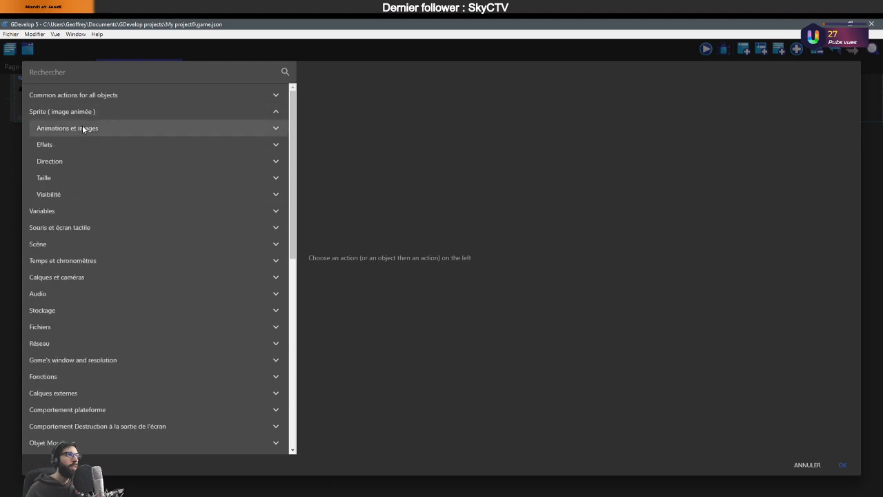
{"action": "left_click", "coordinate": [83, 129]}
{"action": "left_click", "coordinate": [808, 465]}
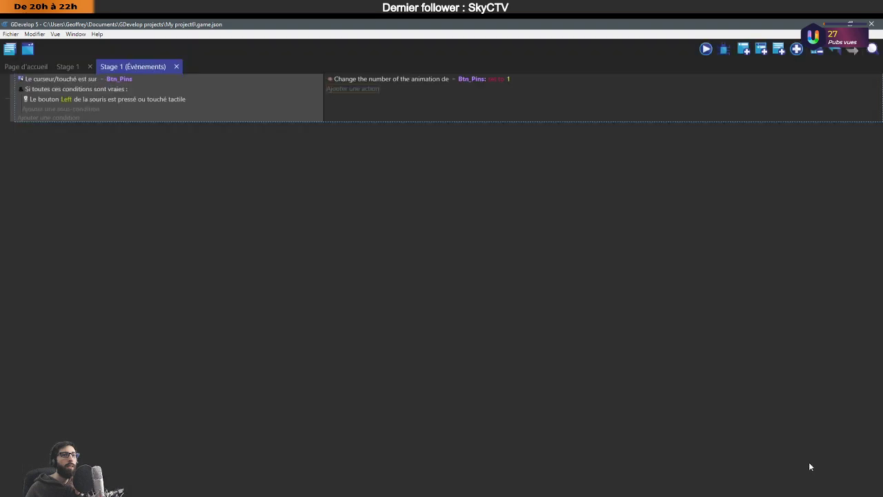
Add a new event with an "Animation terminée" condition for Btn_Pins.
{"action": "left_click", "coordinate": [741, 48]}
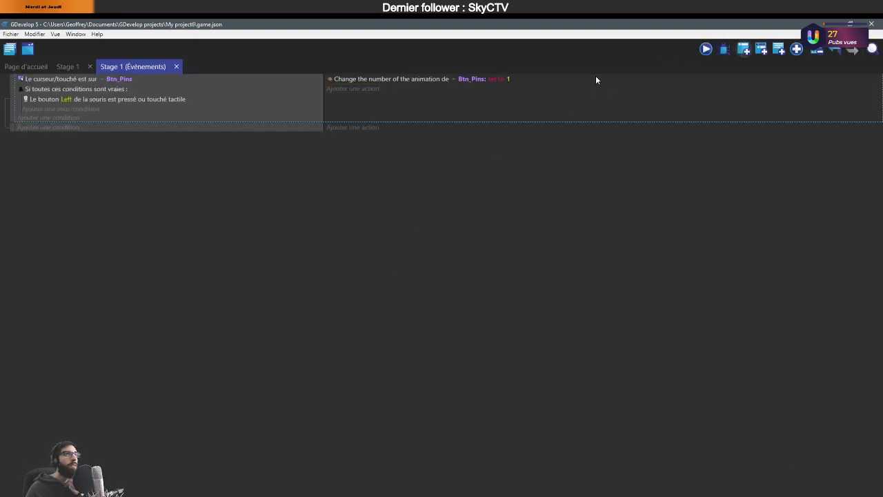
{"action": "left_click", "coordinate": [61, 130]}
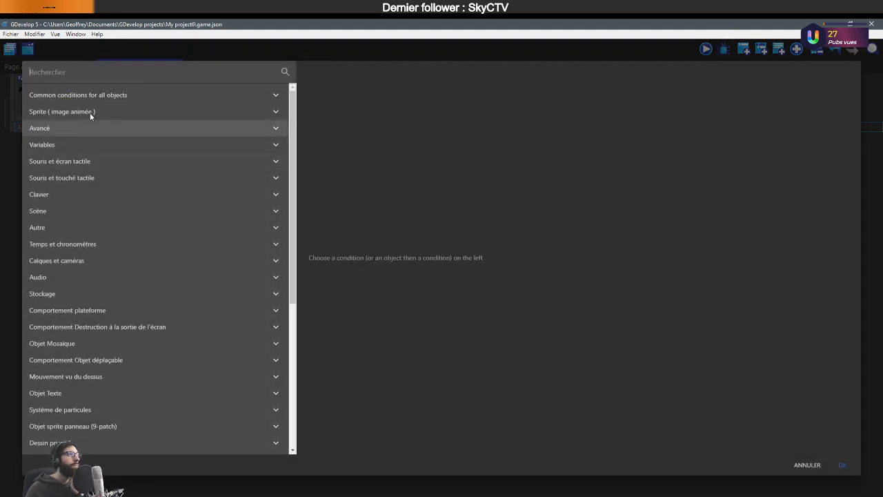
{"action": "left_click", "coordinate": [89, 112]}
{"action": "left_click", "coordinate": [96, 128]}
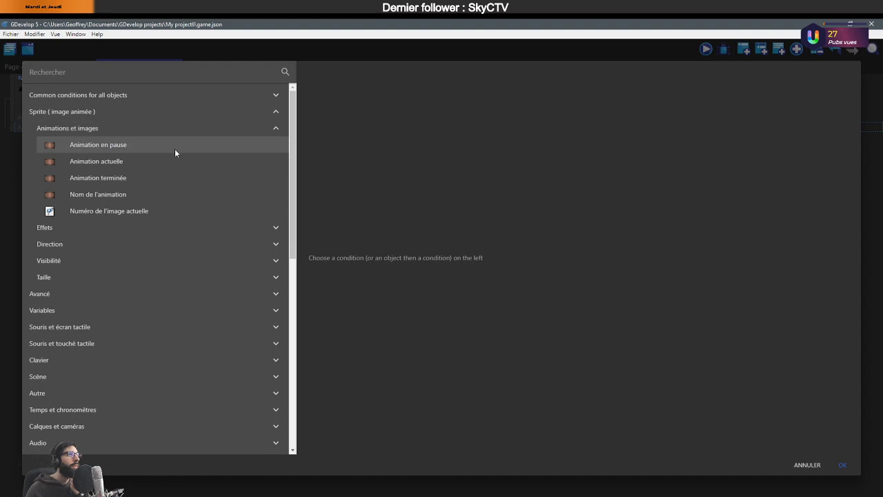
{"action": "left_click", "coordinate": [116, 178]}
{"action": "left_click", "coordinate": [352, 138]}
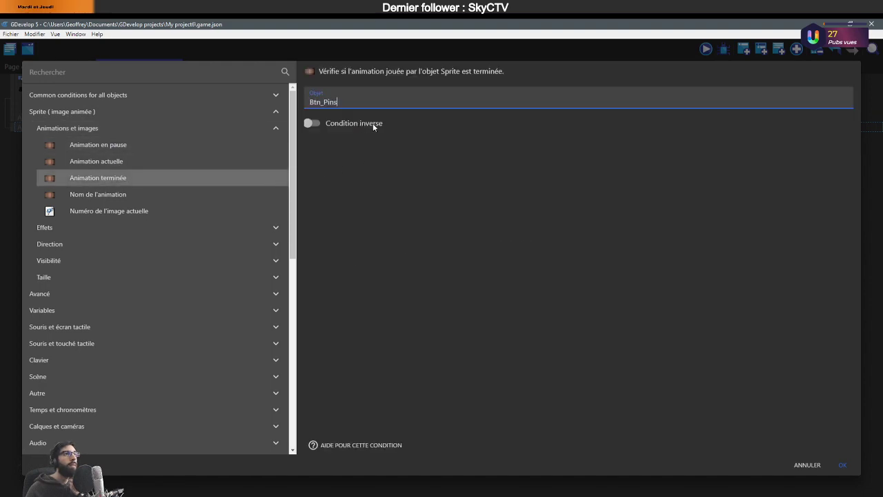
{"action": "left_click", "coordinate": [843, 465]}
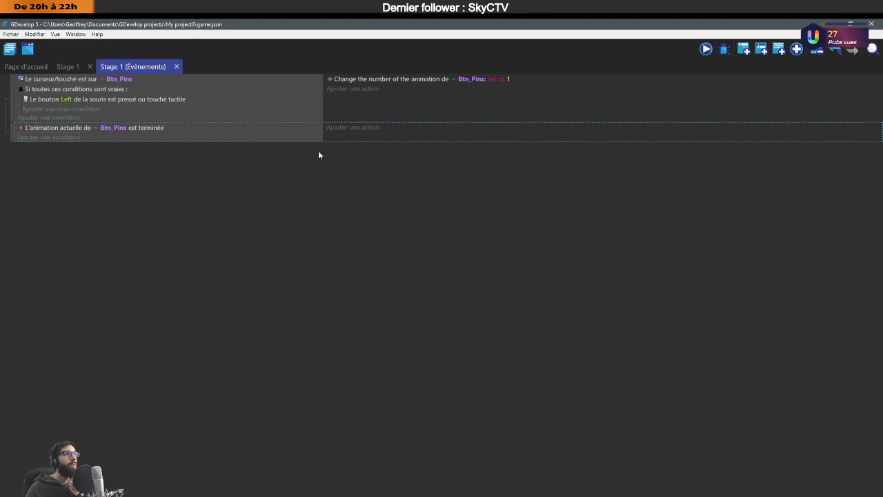
Discard the new action for the "Animation terminée" event and delete the event.
{"action": "left_click", "coordinate": [370, 130]}
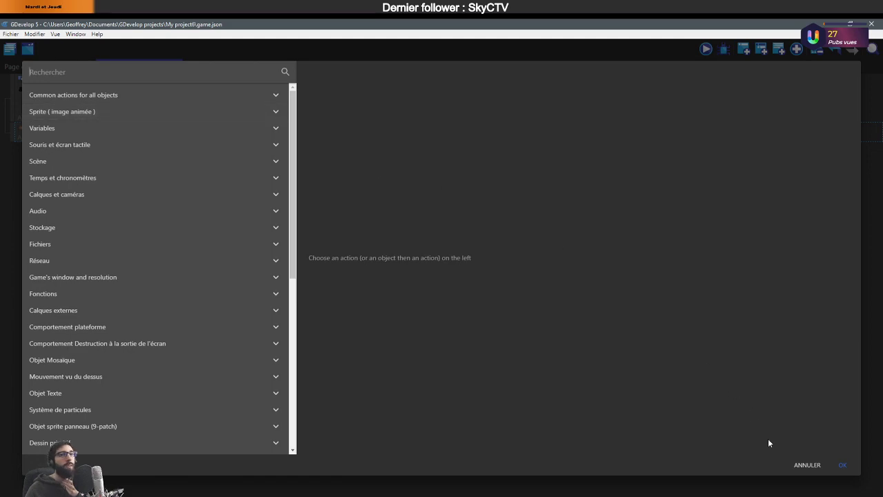
{"action": "left_click", "coordinate": [806, 464]}
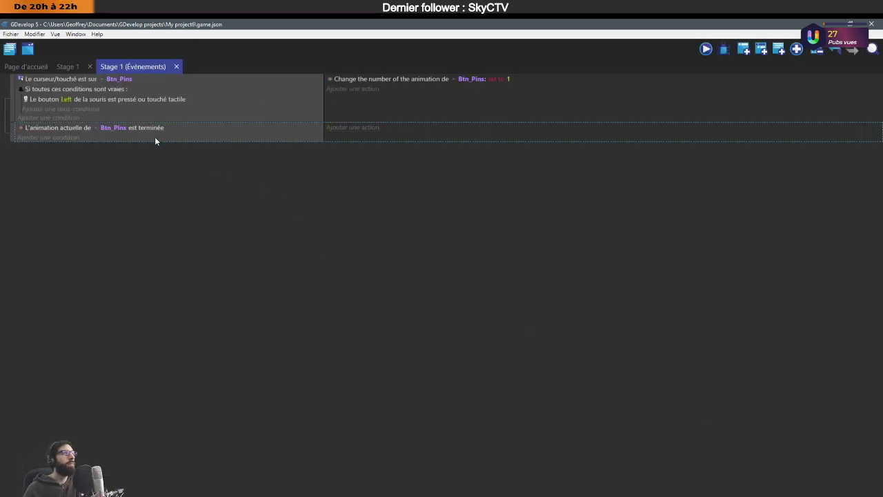
{"action": "key", "text": "Delete"}
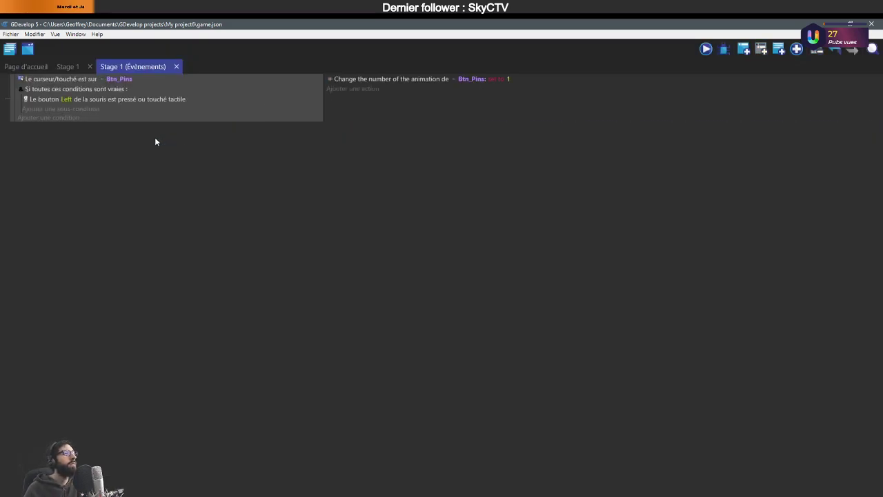
Preview the game twice to test the Pins button's animation, closing the preview each time.
{"action": "left_click", "coordinate": [706, 49]}
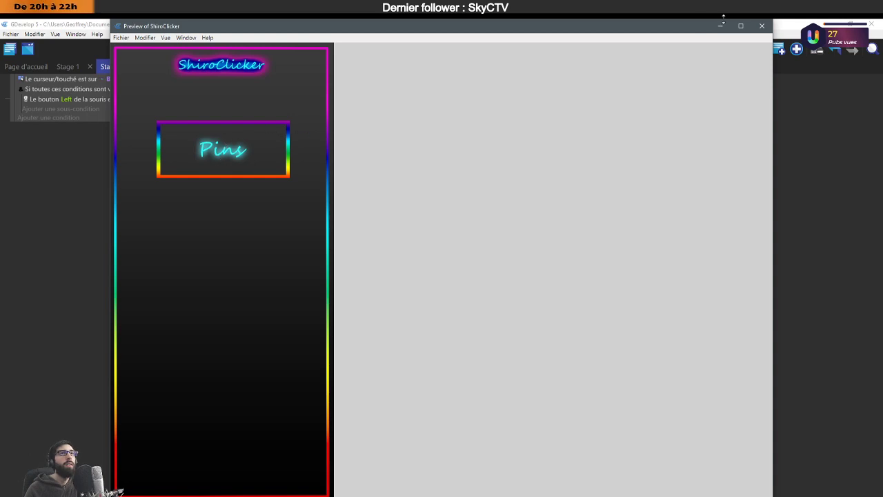
{"action": "left_click", "coordinate": [762, 25]}
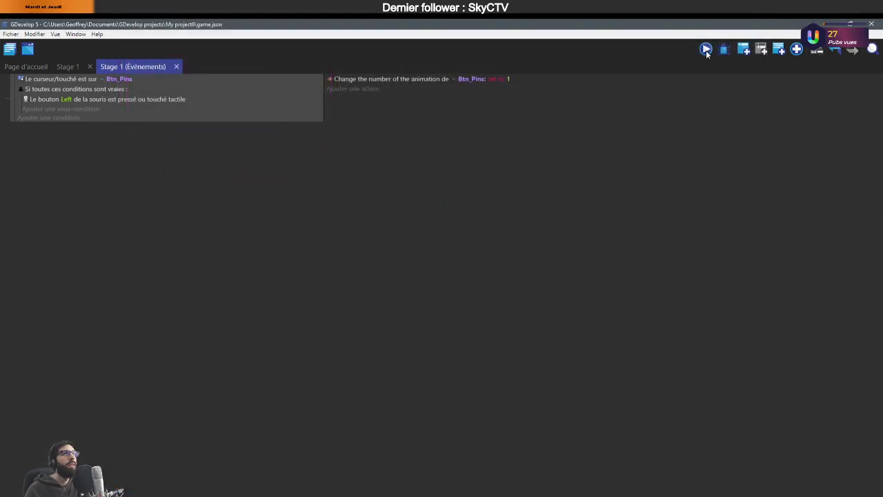
{"action": "left_click", "coordinate": [706, 49]}
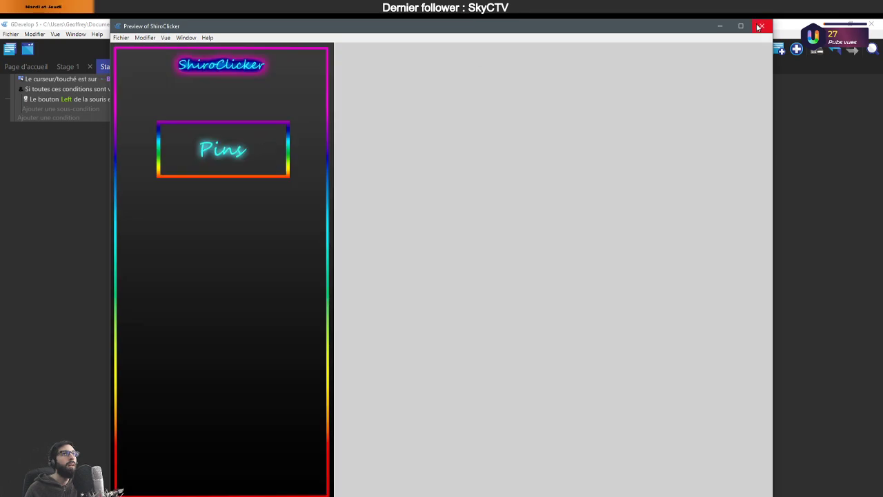
{"action": "left_click", "coordinate": [759, 26]}
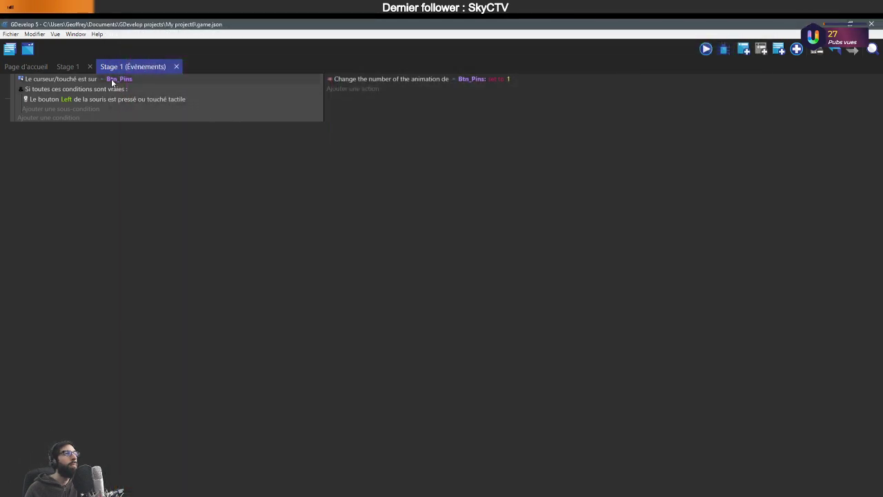
Move the left mouse button condition out of the "Si toutes ces conditions sont vraies" group, deleting the group, and preview the game.
{"action": "left_click", "coordinate": [145, 90]}
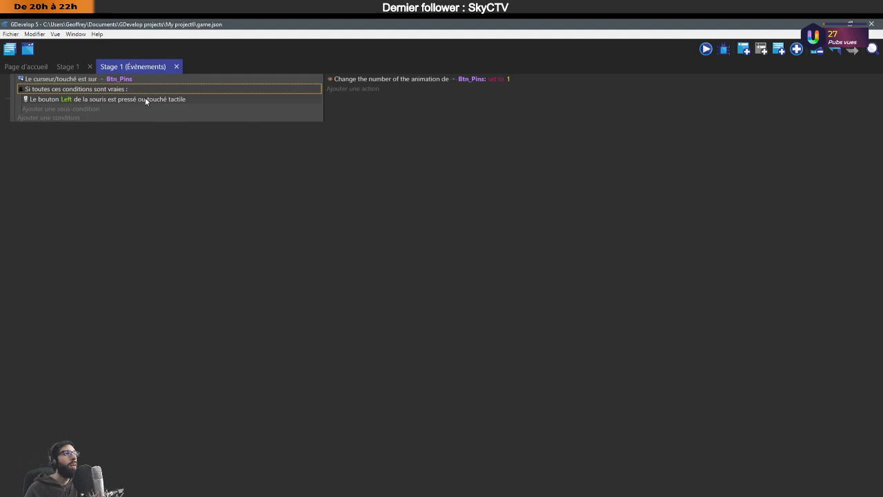
{"action": "left_click_drag", "start_coordinate": [145, 98], "coordinate": [70, 86]}
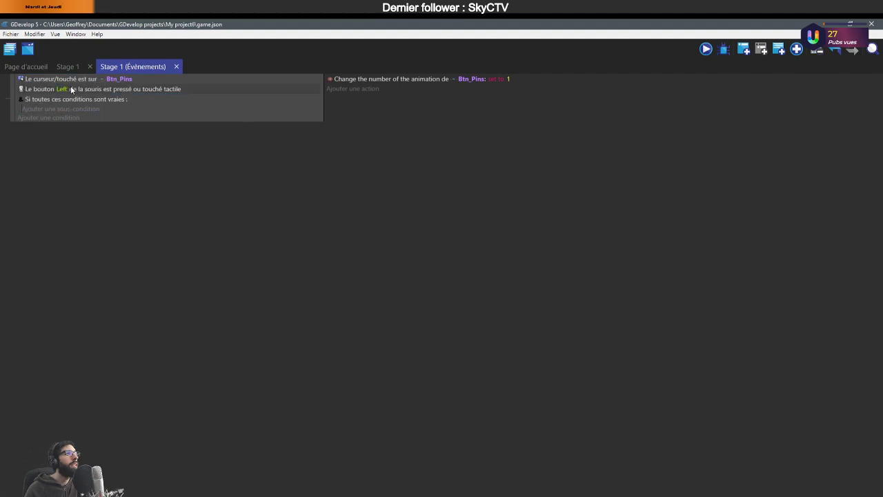
{"action": "left_click", "coordinate": [59, 99]}
{"action": "key", "text": "Delete"}
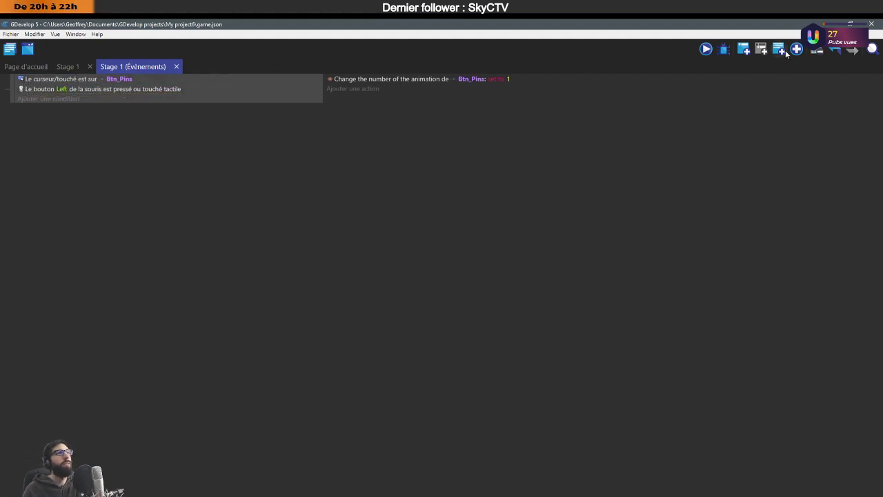
{"action": "left_click", "coordinate": [704, 49]}
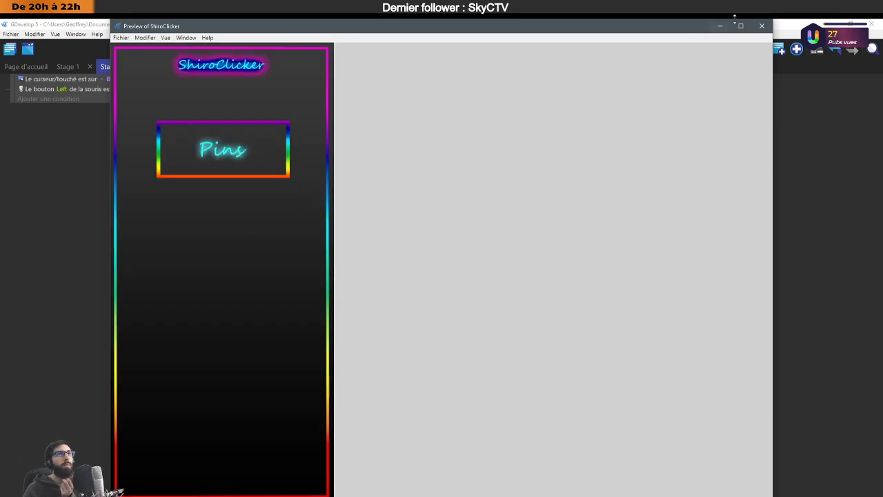
{"action": "left_click", "coordinate": [761, 26]}
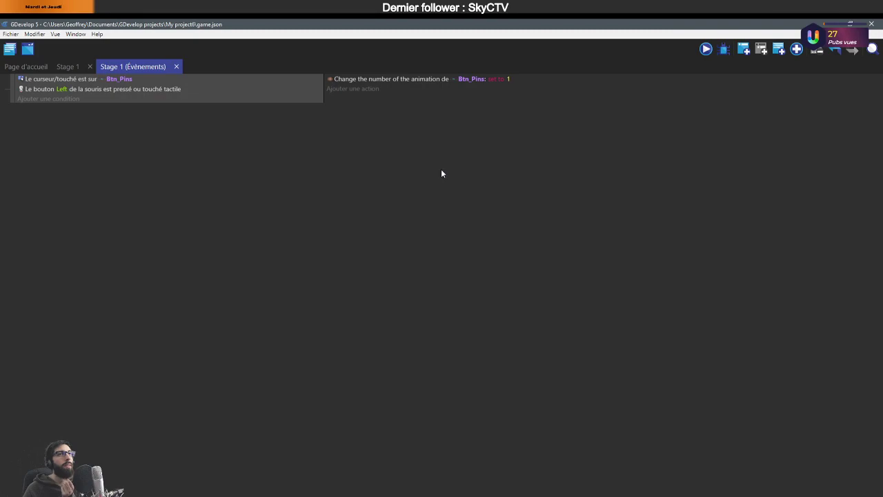
Replace the Btn_Pins event's change-animation action with "Jouer l'animation" for Btn_Pins.
{"action": "double_click", "coordinate": [363, 77]}
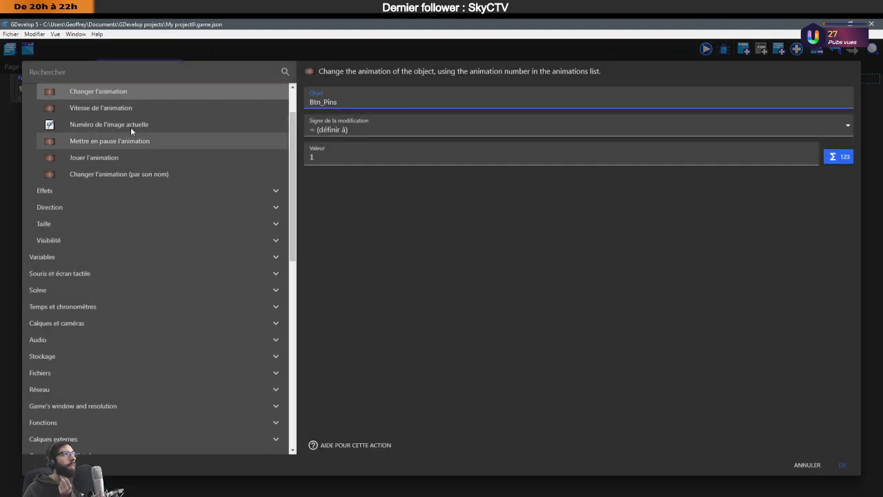
{"action": "left_click", "coordinate": [119, 156]}
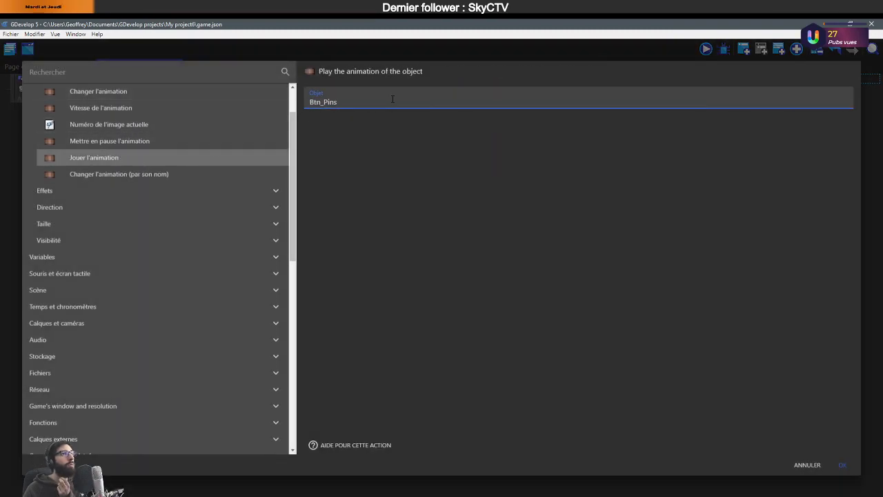
{"action": "left_click", "coordinate": [840, 465]}
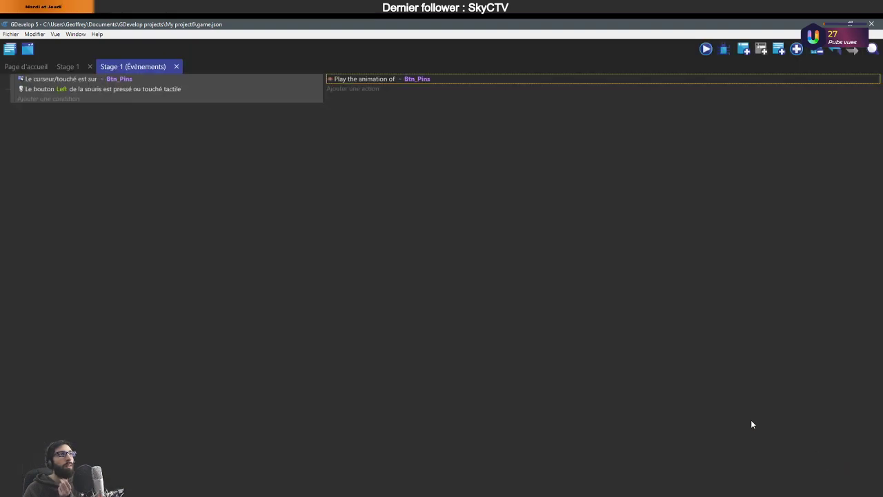
{"action": "left_click", "coordinate": [376, 92]}
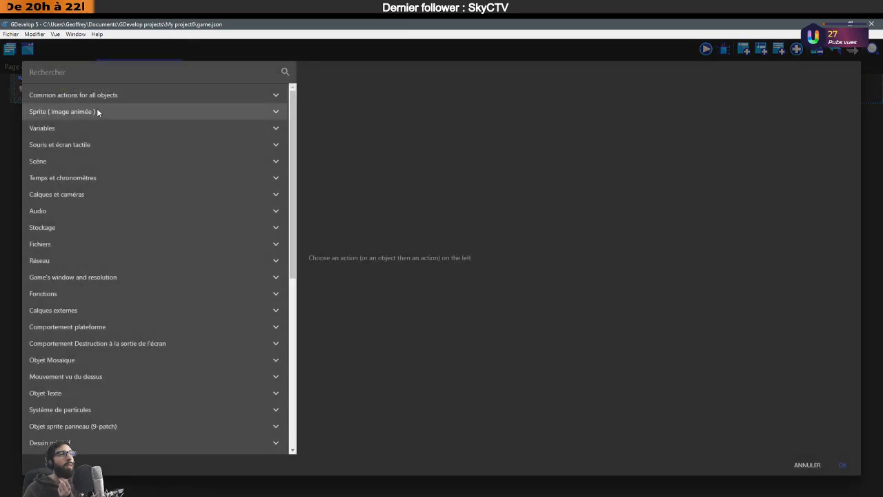
{"action": "left_click", "coordinate": [806, 467]}
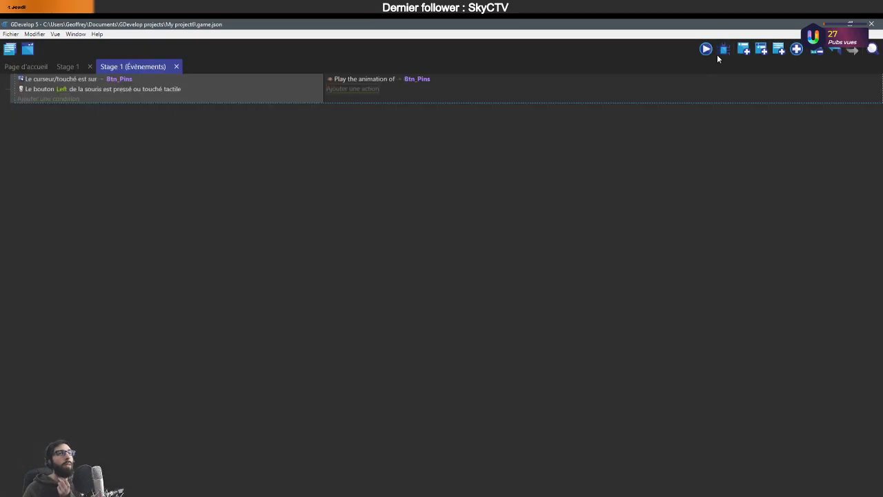
Review the animations of the Btn_Pins object in the Stage 1 scene and return to the scene's events.
{"action": "left_click", "coordinate": [59, 67]}
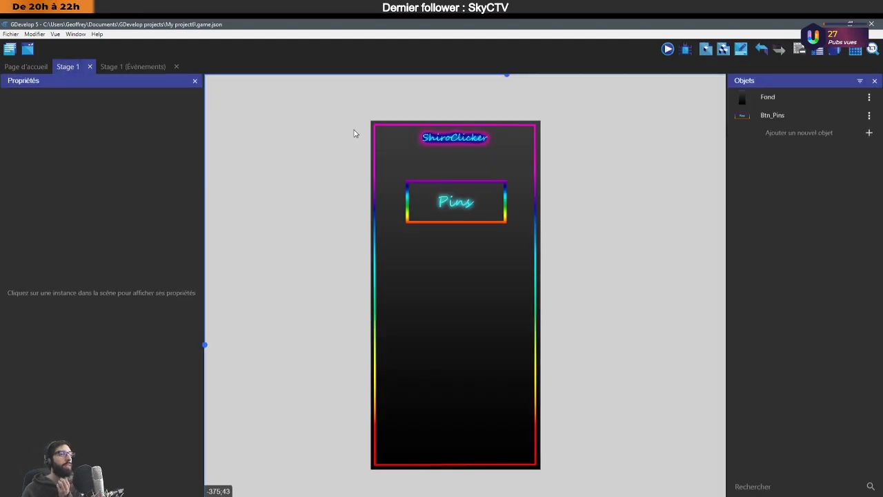
{"action": "left_click", "coordinate": [483, 205]}
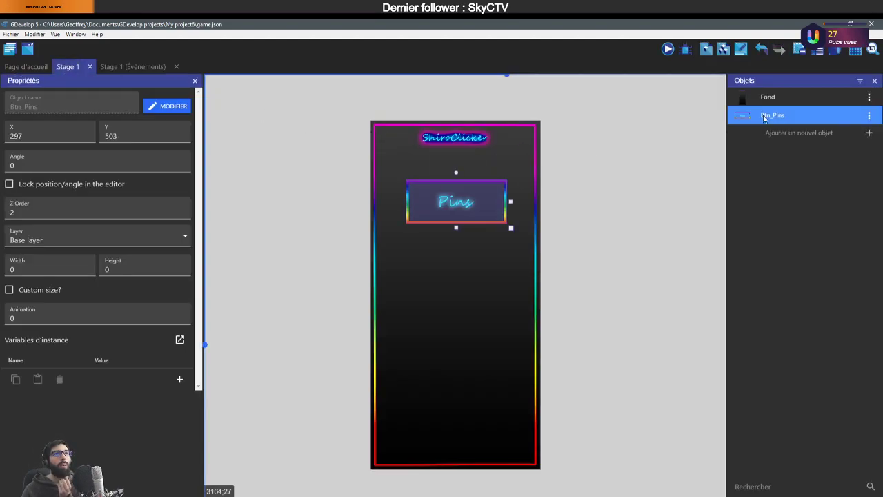
{"action": "double_click", "coordinate": [796, 120]}
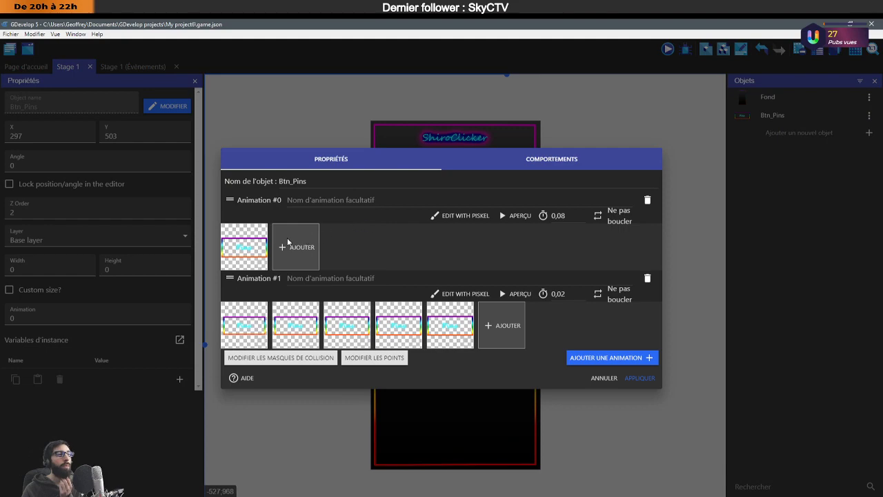
{"action": "left_click", "coordinate": [605, 377]}
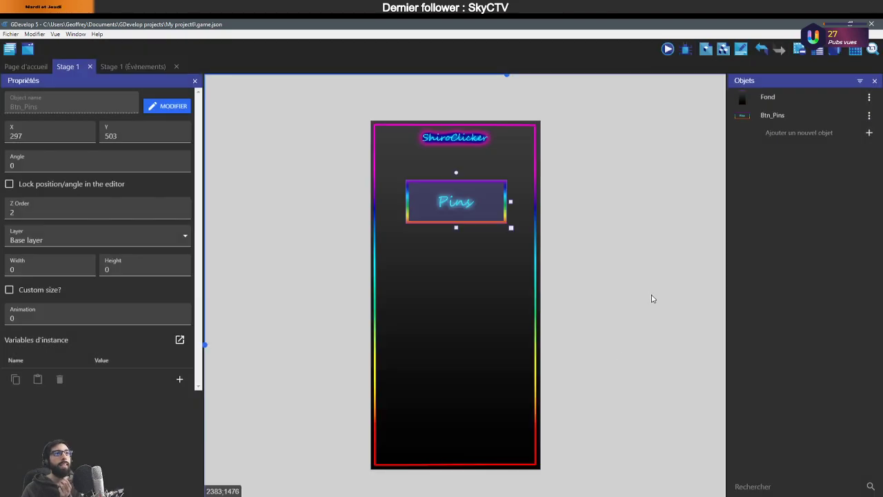
{"action": "left_click", "coordinate": [651, 298]}
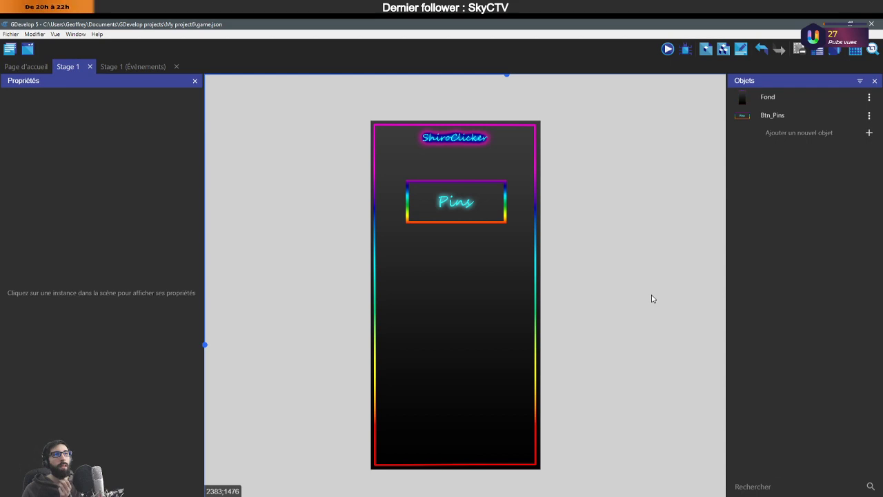
{"action": "left_click", "coordinate": [128, 66]}
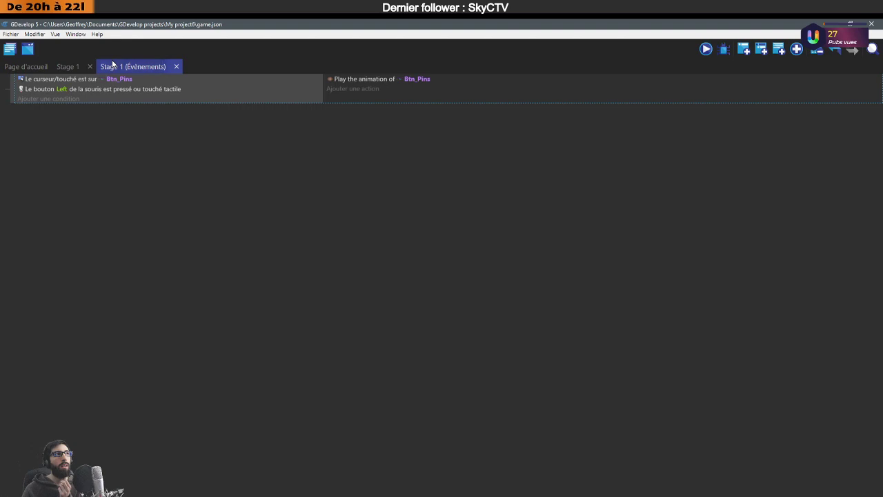
Add a new event above the Btn_Pins event with the "Au lancement de la scène" condition.
{"action": "left_click", "coordinate": [744, 50]}
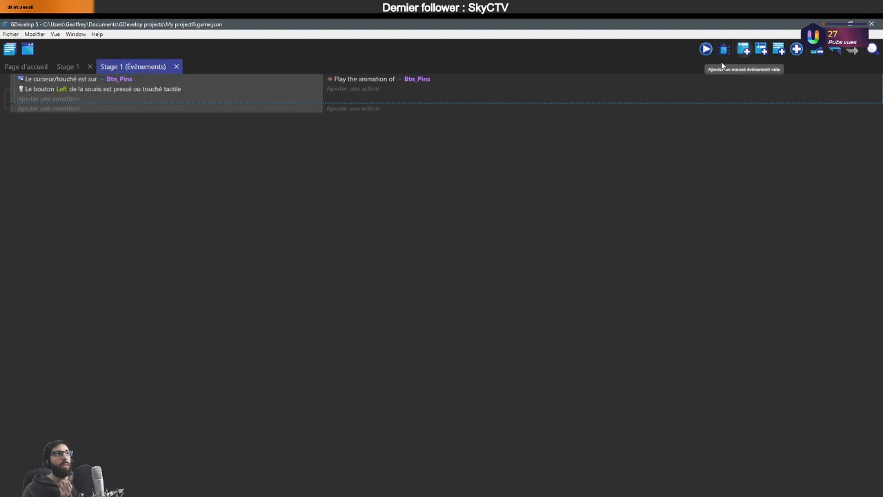
{"action": "left_click", "coordinate": [20, 109]}
{"action": "left_click_drag", "start_coordinate": [20, 93], "coordinate": [25, 81]}
{"action": "left_click", "coordinate": [48, 80]}
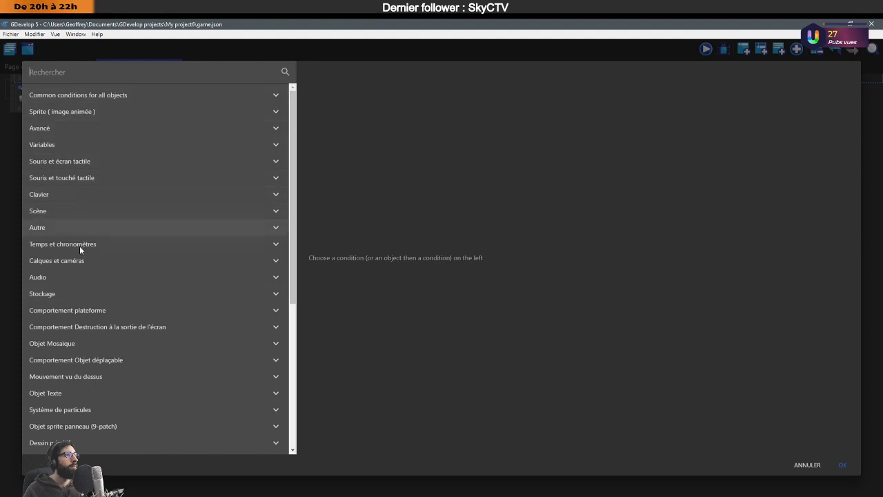
{"action": "left_click", "coordinate": [57, 211]}
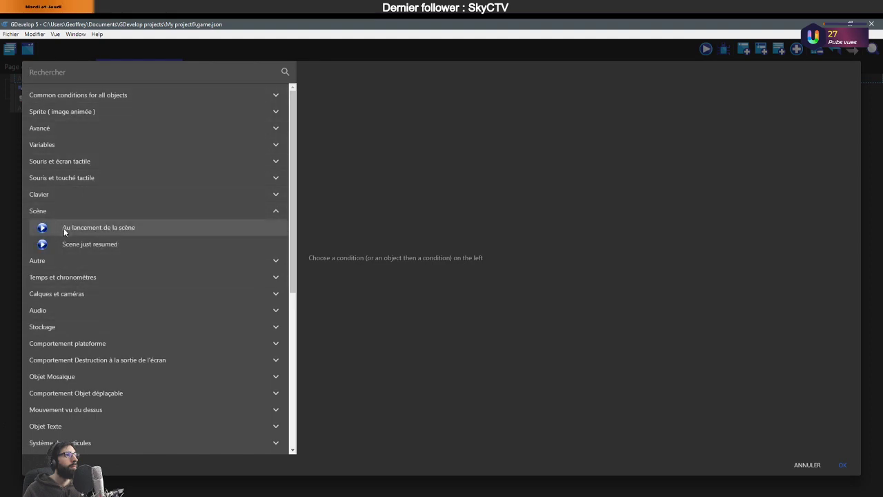
{"action": "left_click", "coordinate": [64, 229]}
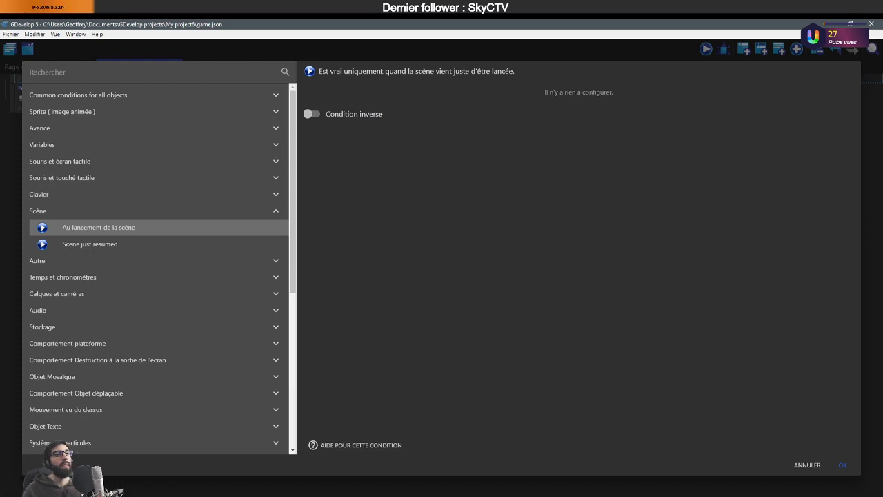
{"action": "left_click", "coordinate": [843, 465]}
Add a "Changer l'animation" action to the "Au lancement de la scène" event, setting Btn_Pins' animation to = 1.
{"action": "left_click", "coordinate": [361, 101]}
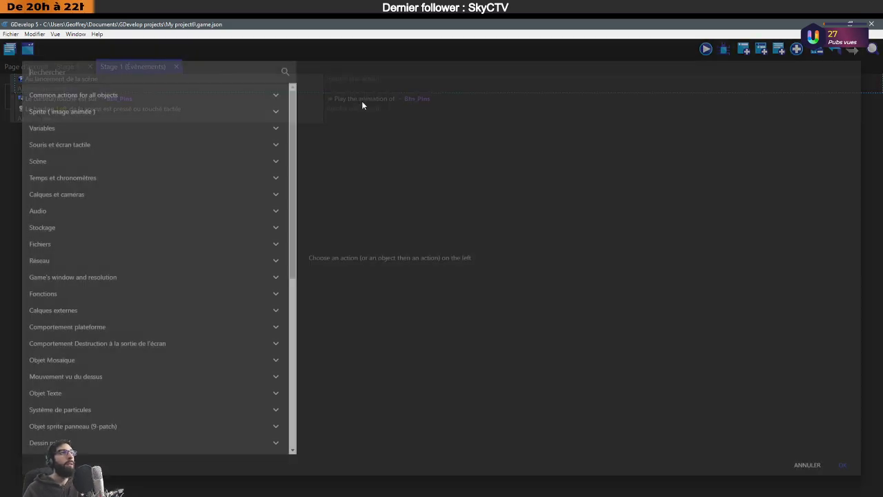
{"action": "left_click", "coordinate": [84, 98]}
{"action": "left_click", "coordinate": [83, 96]}
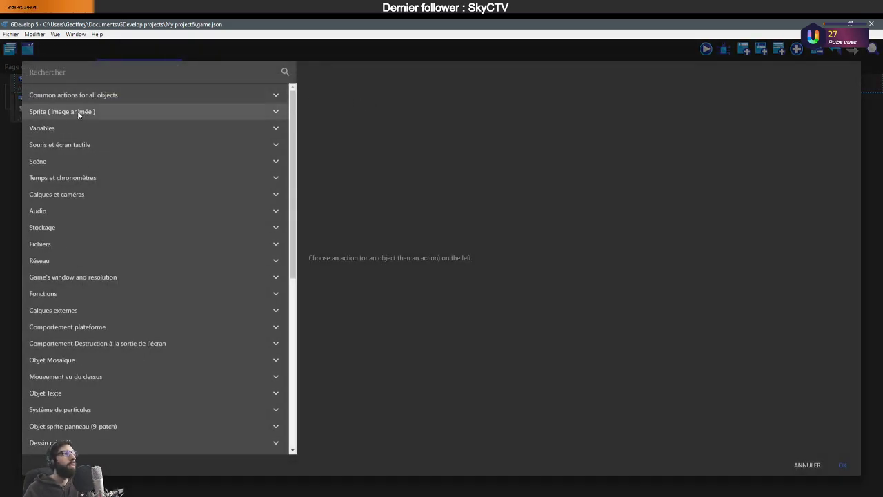
{"action": "left_click", "coordinate": [77, 112]}
{"action": "left_click", "coordinate": [79, 130]}
{"action": "left_click", "coordinate": [109, 145]}
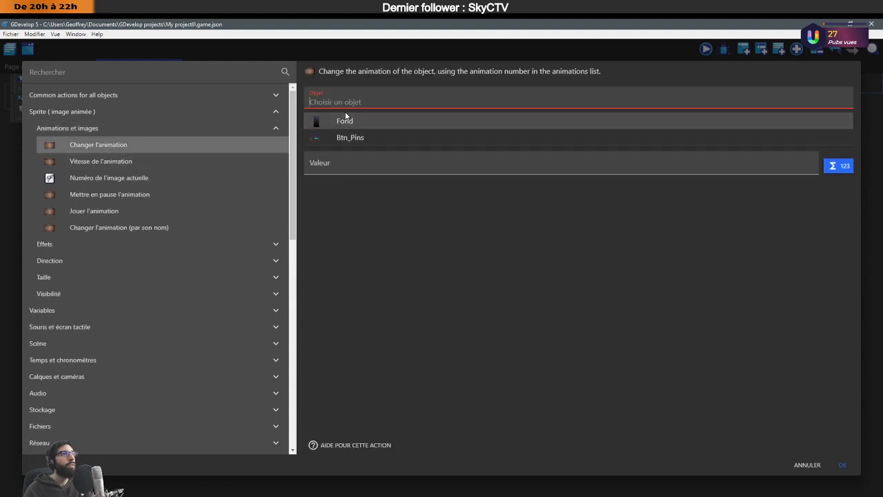
{"action": "left_click", "coordinate": [350, 137]}
{"action": "left_click", "coordinate": [349, 131]}
{"action": "left_click", "coordinate": [342, 153]}
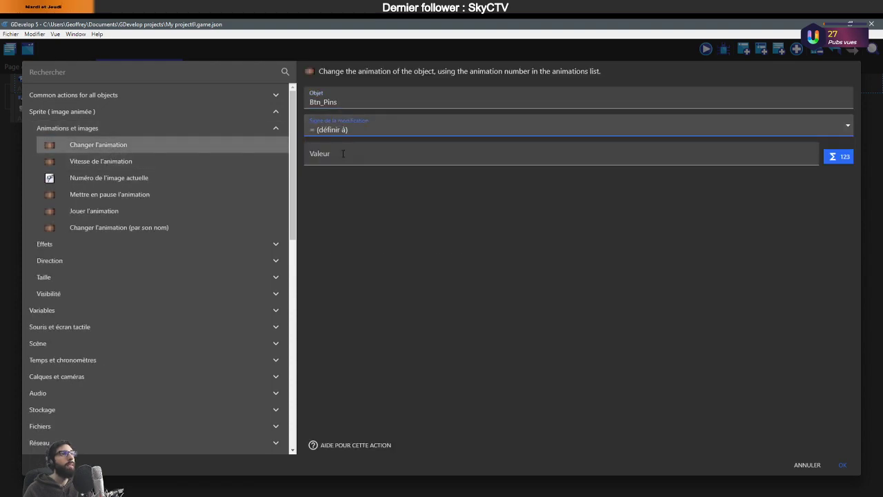
{"action": "left_click", "coordinate": [342, 153]}
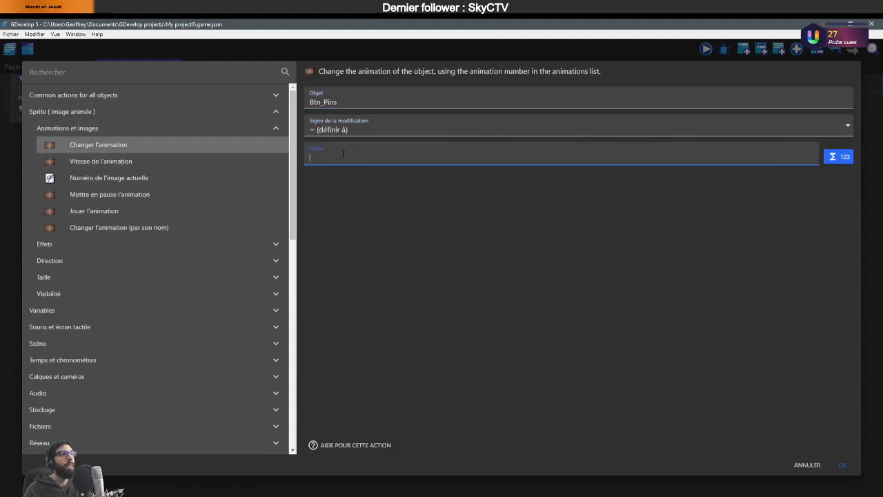
{"action": "left_click", "coordinate": [845, 467]}
Preview the game, close the preview, and delete the "Au lancement de la scène" event.
{"action": "left_click", "coordinate": [705, 50]}
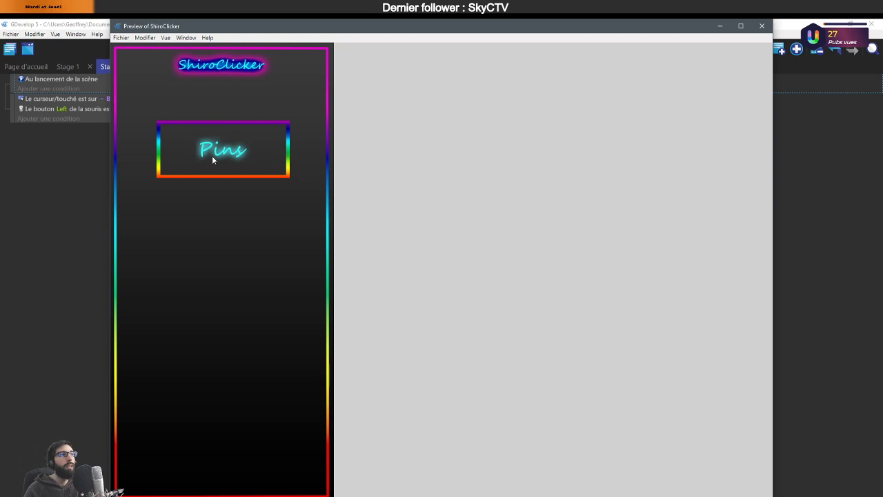
{"action": "key", "text": "alt+F4"}
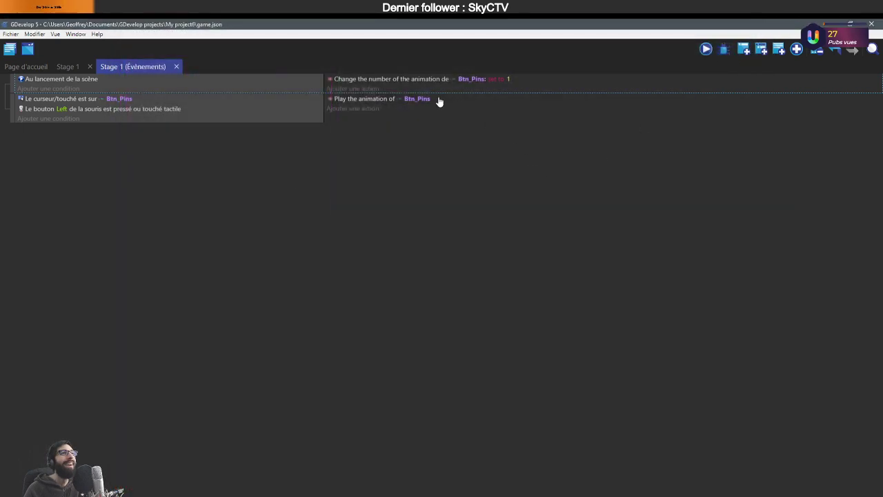
{"action": "left_click", "coordinate": [375, 109]}
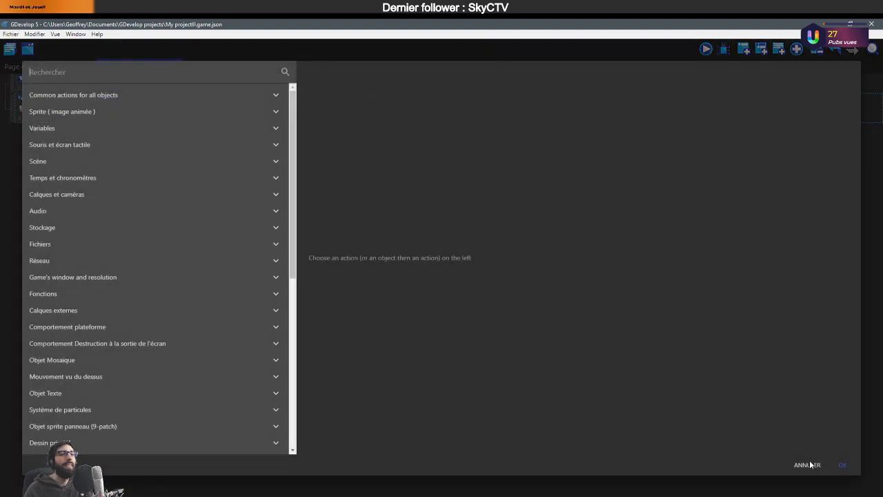
{"action": "key", "text": "Escape"}
{"action": "left_click", "coordinate": [291, 90]}
{"action": "key", "text": "Delete"}
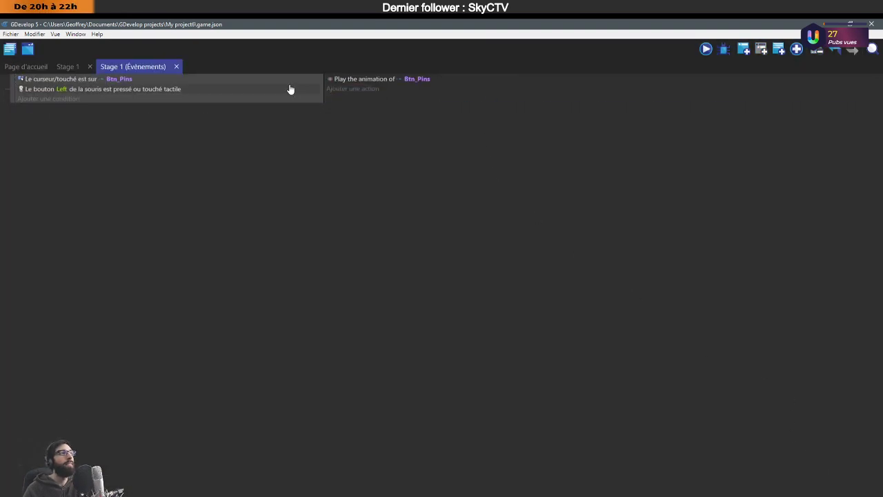
Add a "Changer l'animation" action to the Btn_Pins click event, setting Btn_Pins' animation number to = 1.
{"action": "left_click", "coordinate": [372, 88]}
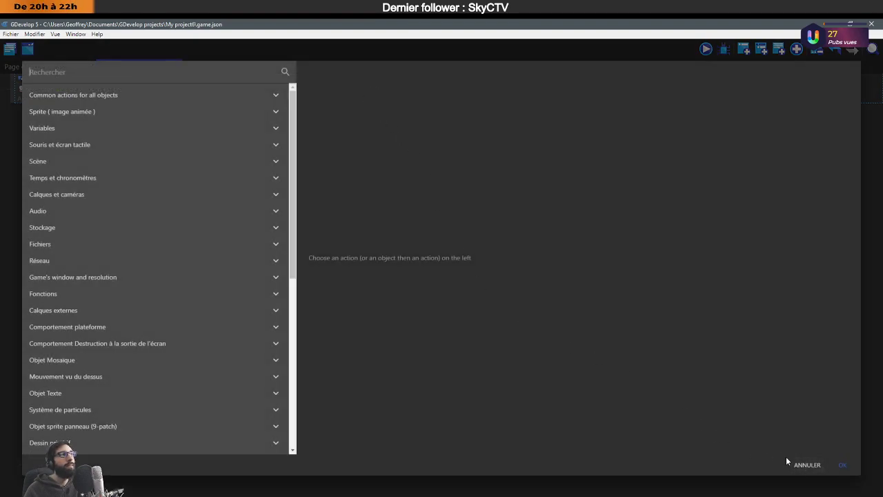
{"action": "left_click", "coordinate": [787, 461]}
{"action": "left_click", "coordinate": [350, 90]}
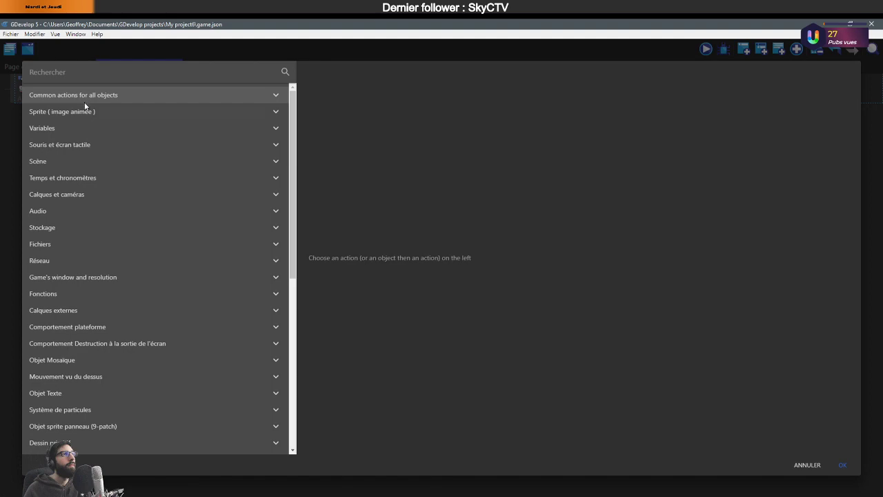
{"action": "left_click", "coordinate": [85, 108]}
{"action": "left_click", "coordinate": [80, 131]}
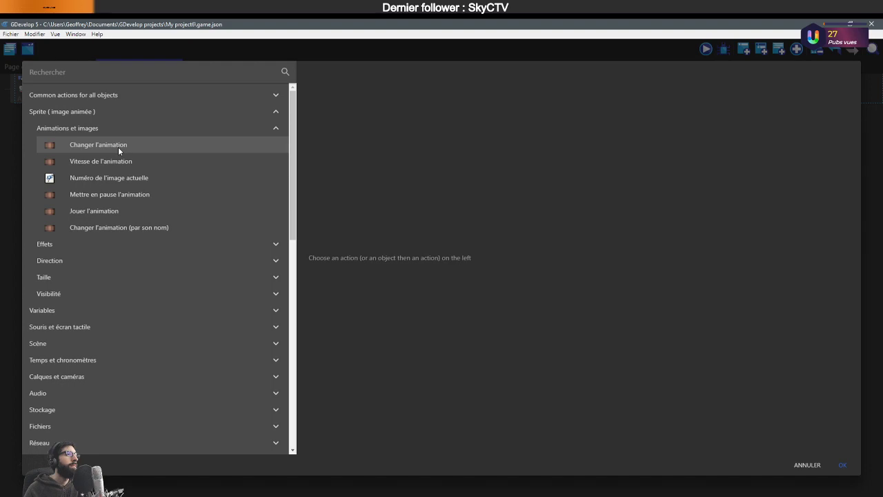
{"action": "left_click", "coordinate": [118, 147]}
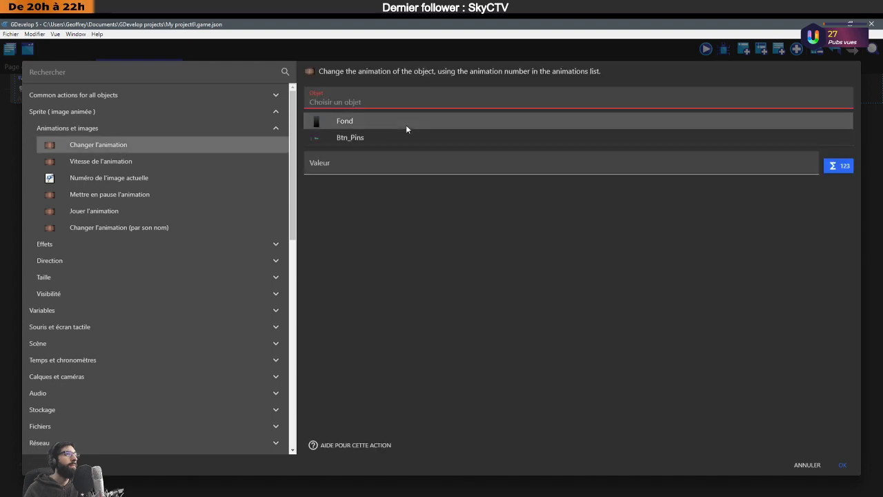
{"action": "left_click", "coordinate": [364, 137]}
{"action": "left_click", "coordinate": [356, 132]}
{"action": "left_click", "coordinate": [338, 152]}
{"action": "type", "text": "1"}
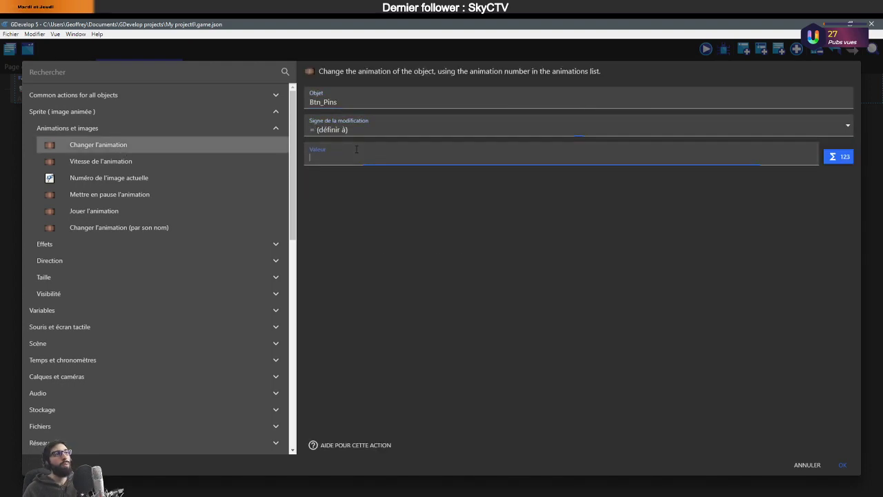
{"action": "left_click", "coordinate": [842, 464]}
Move the change-animation action above the play-animation action and preview the game.
{"action": "left_click", "coordinate": [363, 89]}
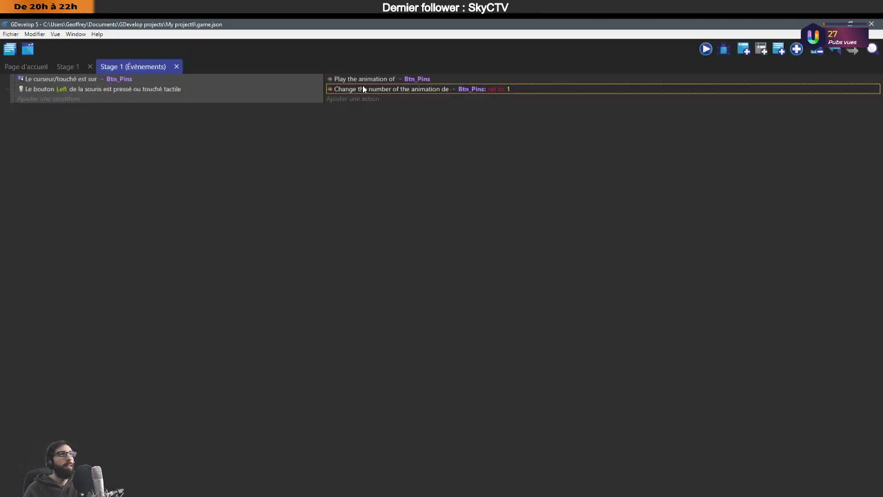
{"action": "left_click_drag", "start_coordinate": [355, 89], "coordinate": [357, 76]}
{"action": "left_click", "coordinate": [707, 50]}
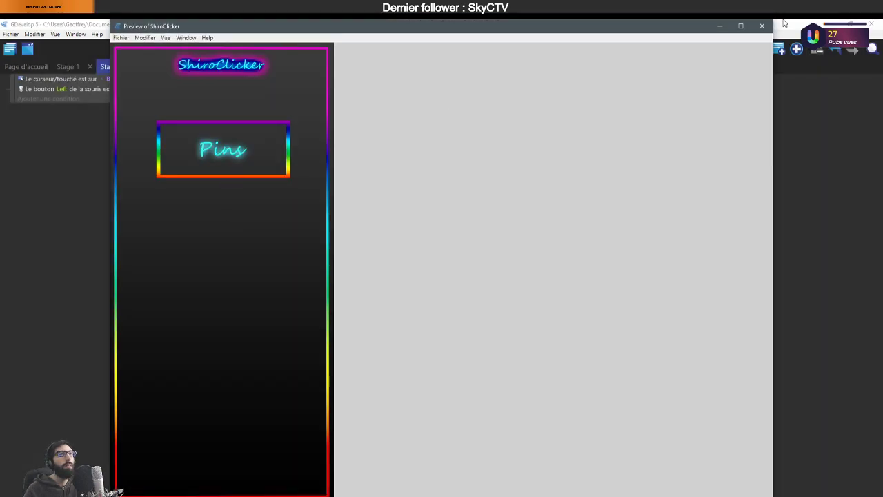
{"action": "left_click", "coordinate": [762, 25]}
Preview the game with the debugger and performance profiler, then close the preview and the debugger.
{"action": "left_click", "coordinate": [724, 49]}
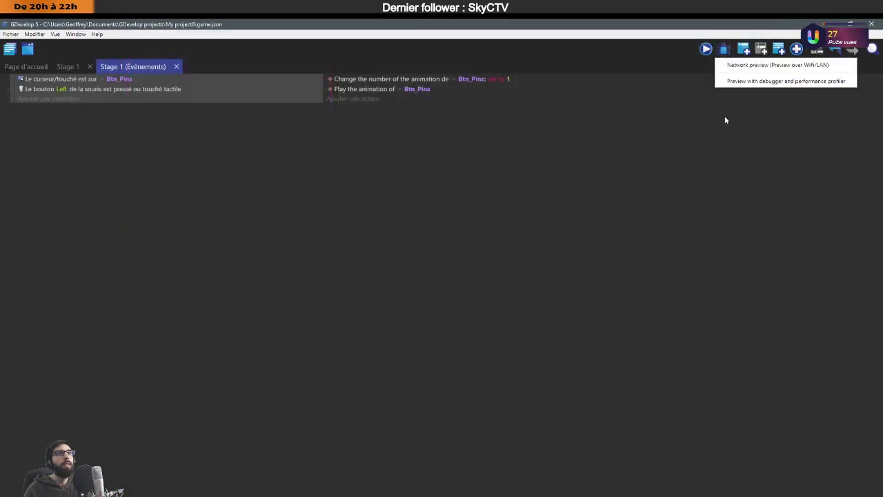
{"action": "left_click", "coordinate": [728, 81]}
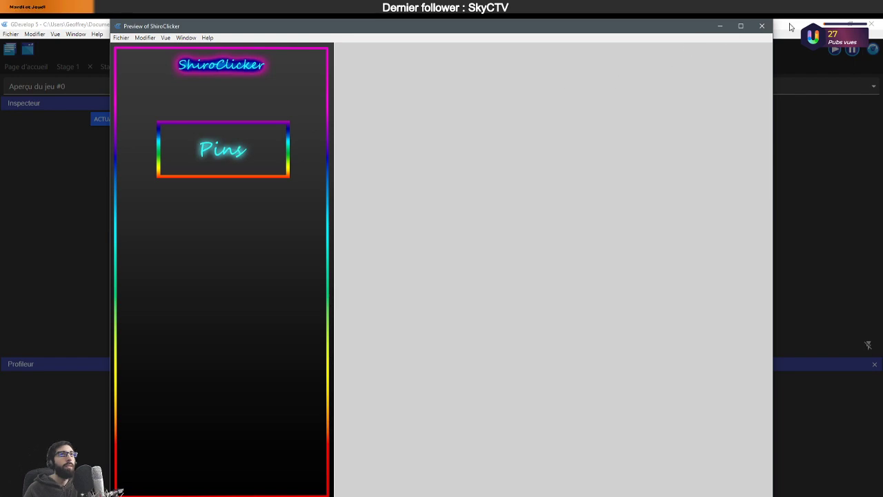
{"action": "left_click", "coordinate": [762, 26]}
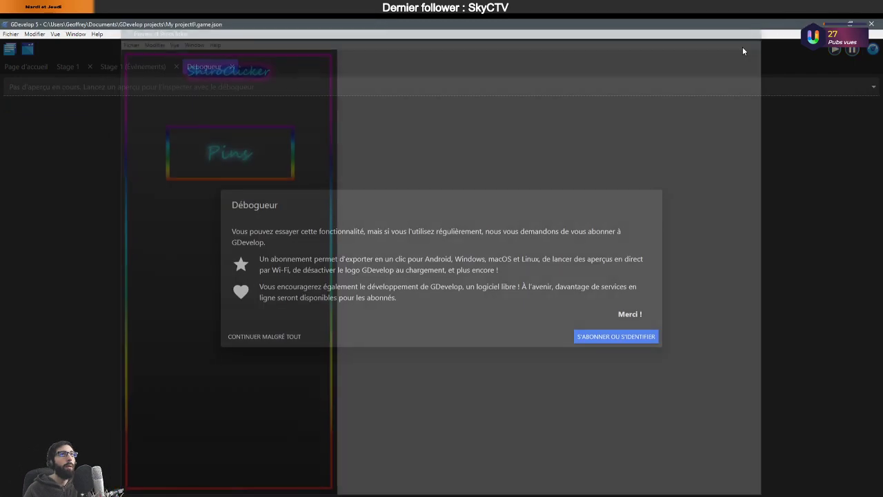
{"action": "left_click", "coordinate": [238, 336]}
{"action": "left_click", "coordinate": [230, 66]}
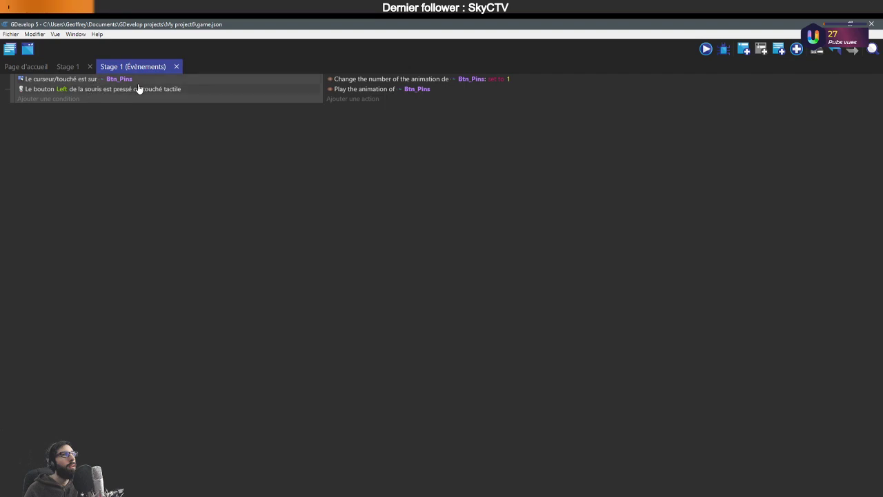
Delete the play-animation action from the Btn_Pins event and add an empty event below it.
{"action": "left_click", "coordinate": [351, 88]}
{"action": "key", "text": "Delete"}
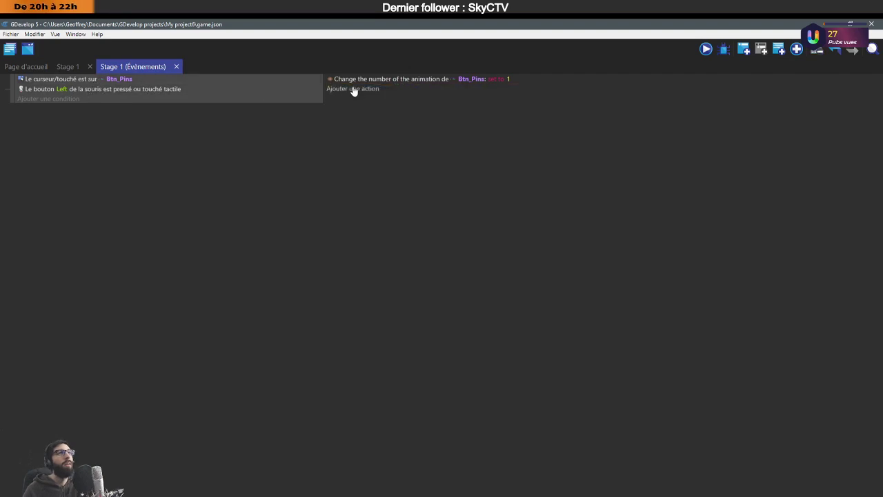
{"action": "left_click", "coordinate": [743, 51]}
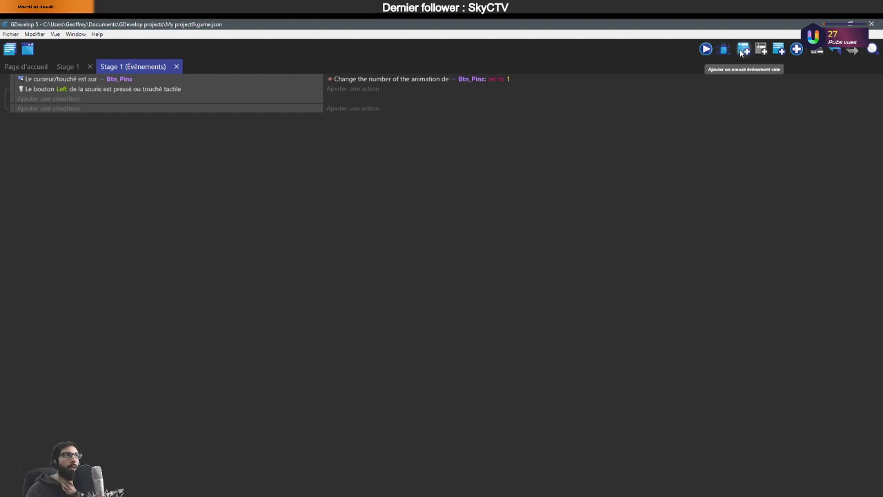
Add the inverted condition "Le curseur/touché est sur un objet" for Btn_Pins to the empty event.
{"action": "left_click", "coordinate": [55, 109]}
{"action": "left_click", "coordinate": [78, 115]}
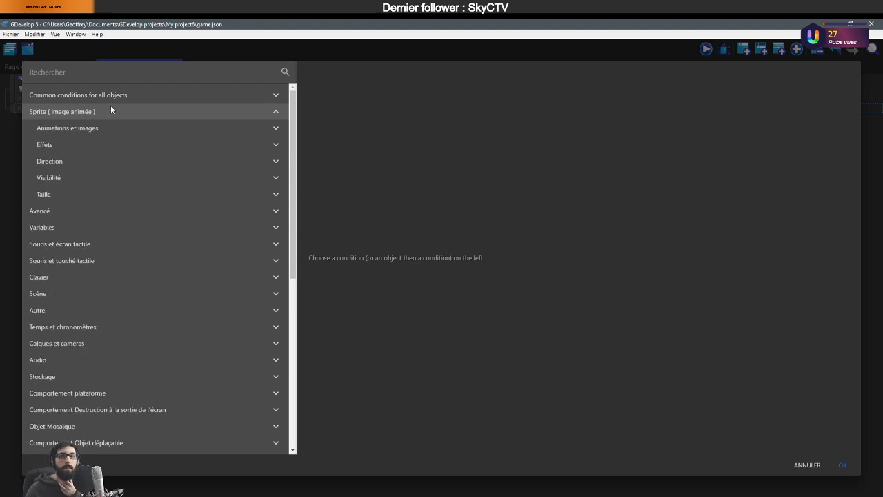
{"action": "left_click", "coordinate": [81, 113]}
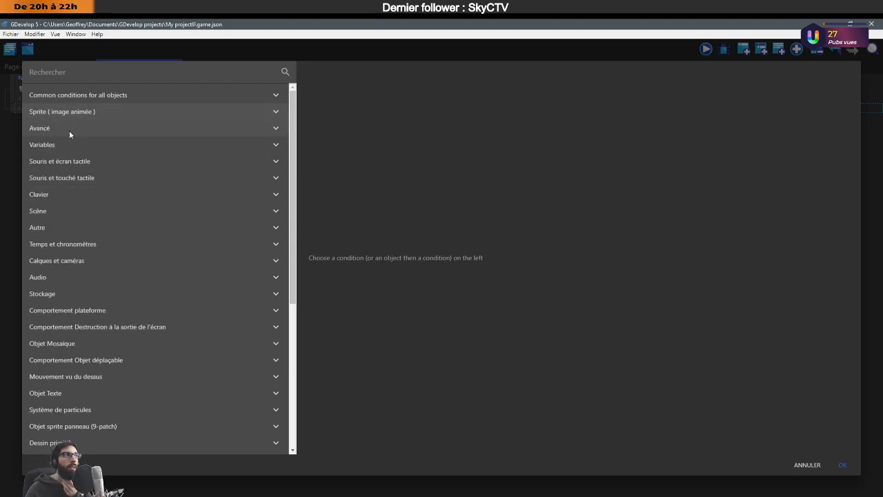
{"action": "left_click", "coordinate": [63, 178]}
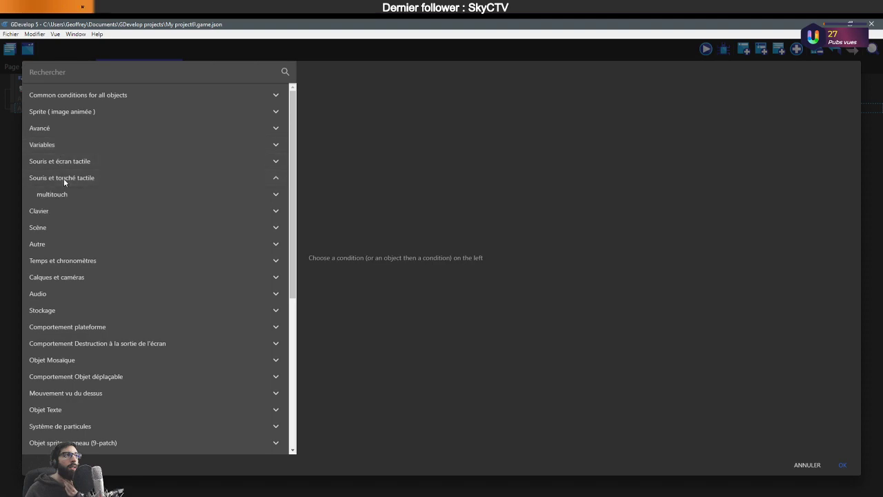
{"action": "left_click", "coordinate": [64, 176]}
{"action": "left_click", "coordinate": [76, 163]}
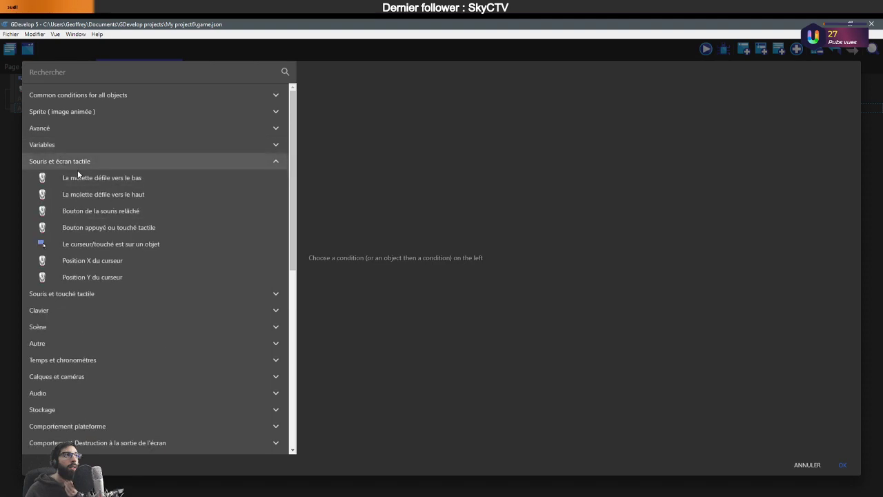
{"action": "left_click", "coordinate": [93, 244]}
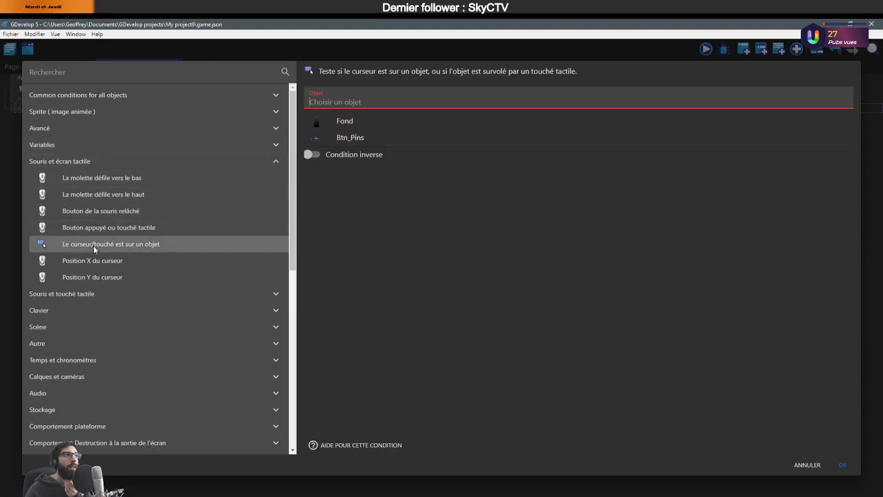
{"action": "left_click", "coordinate": [324, 136]}
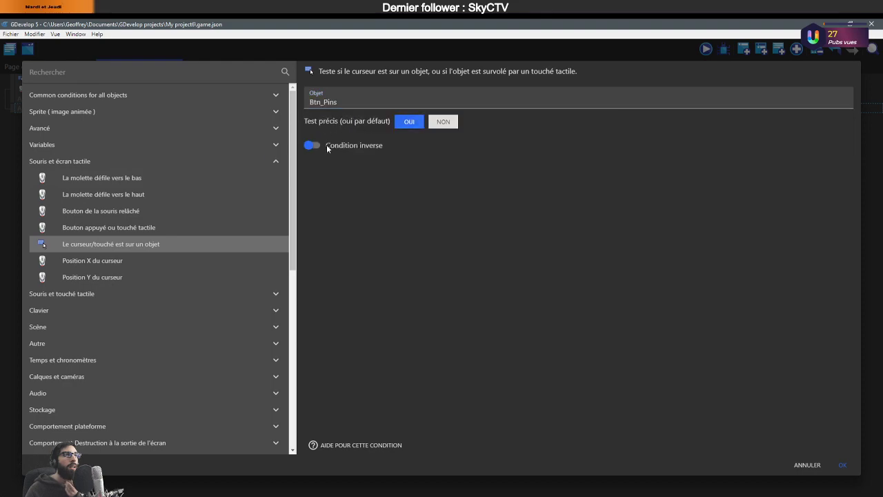
{"action": "left_click", "coordinate": [843, 465]}
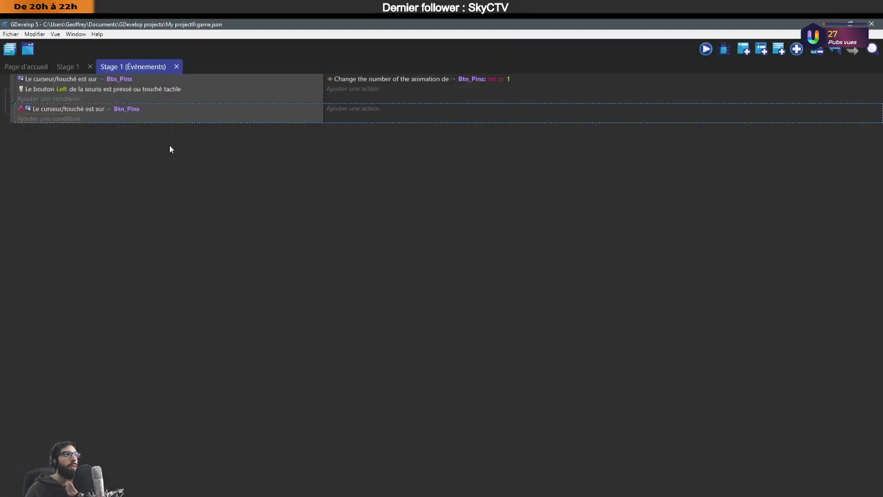
Add an inverted "Bouton appuyé ou touché tactile" condition for the Gauche (principal) button to the second event.
{"action": "left_click", "coordinate": [58, 120]}
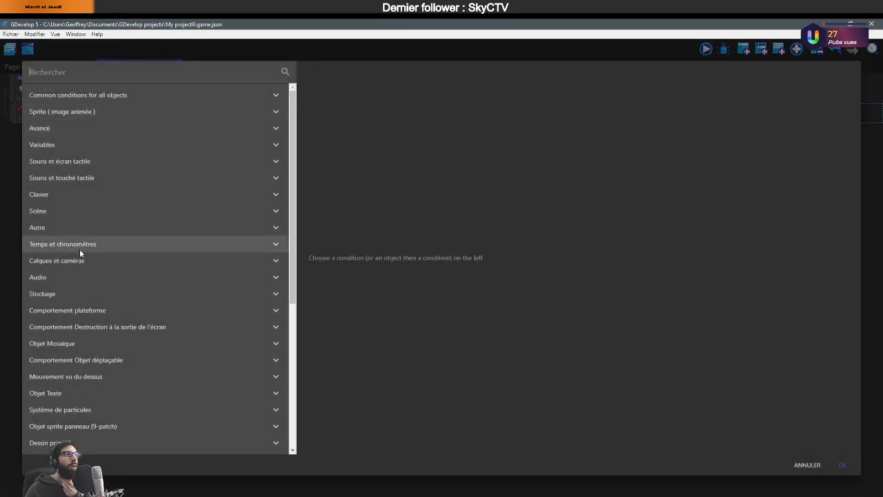
{"action": "left_click", "coordinate": [91, 163]}
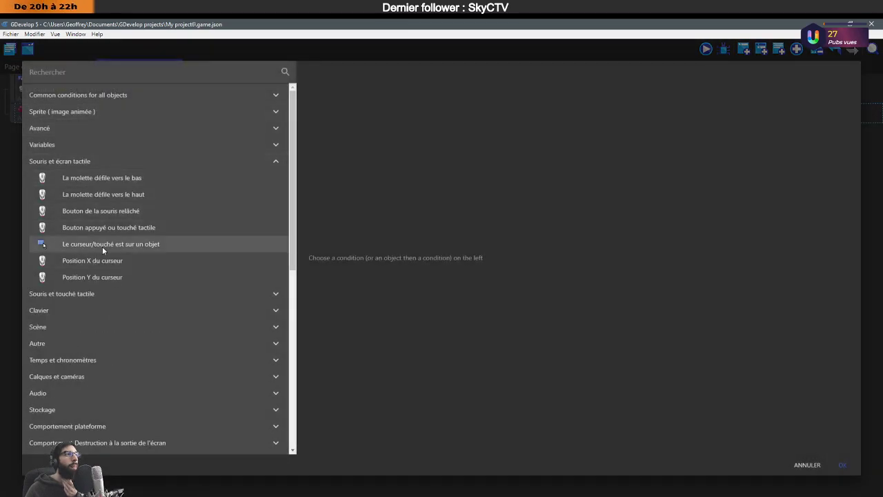
{"action": "left_click", "coordinate": [108, 228]}
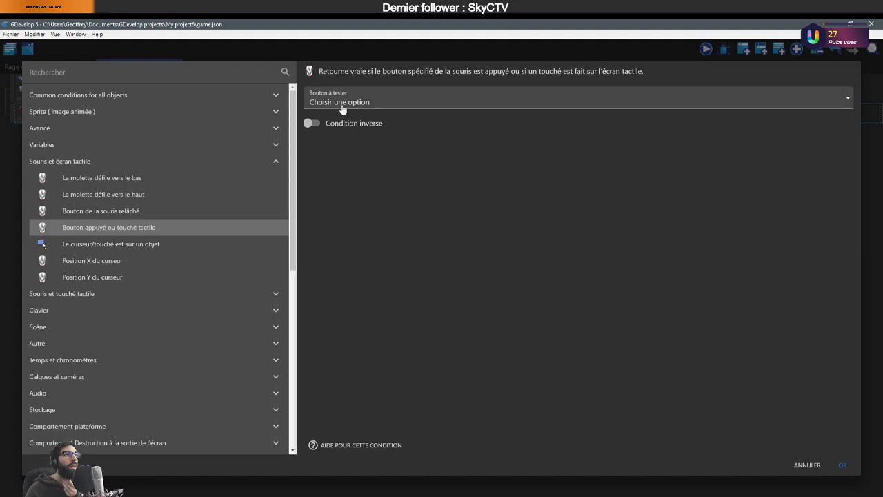
{"action": "left_click", "coordinate": [342, 103]}
{"action": "left_click", "coordinate": [325, 120]}
{"action": "left_click", "coordinate": [313, 123]}
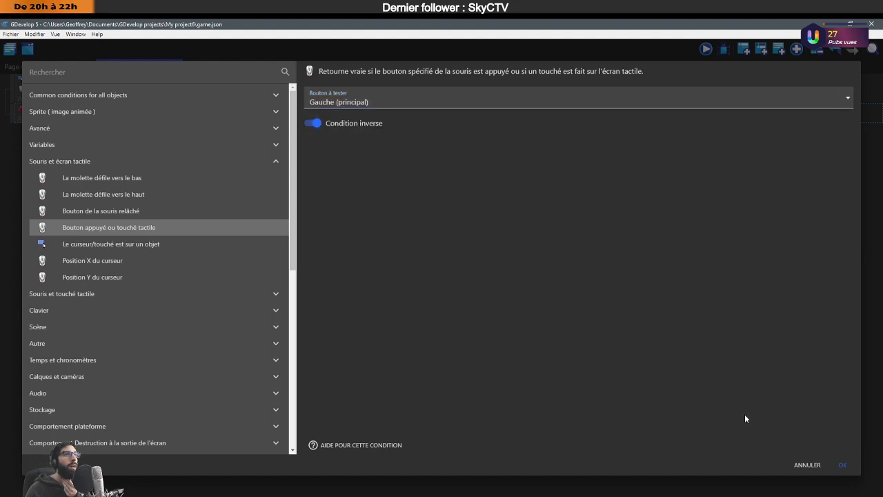
{"action": "left_click", "coordinate": [849, 465]}
Add a "Changer l'animation" action to the second event that sets Btn_Pins's animation to = (définir à) 0.
{"action": "left_click", "coordinate": [346, 109]}
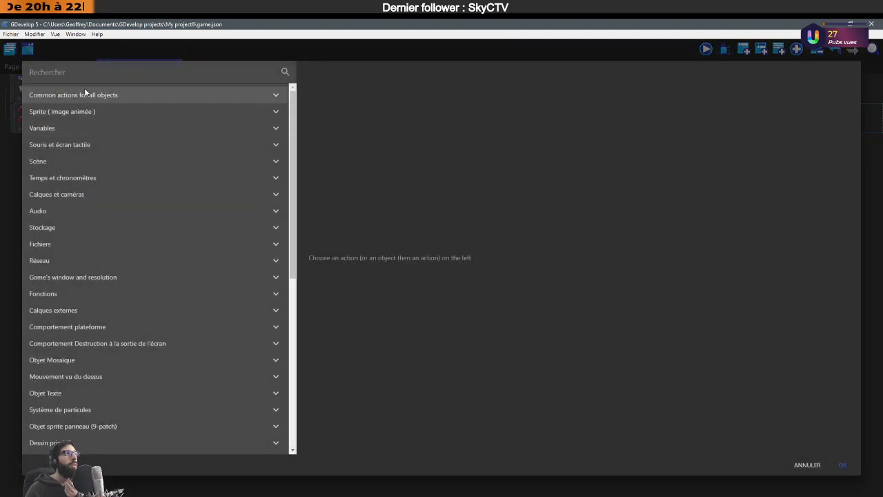
{"action": "left_click", "coordinate": [80, 110]}
{"action": "left_click", "coordinate": [85, 134]}
{"action": "left_click", "coordinate": [114, 145]}
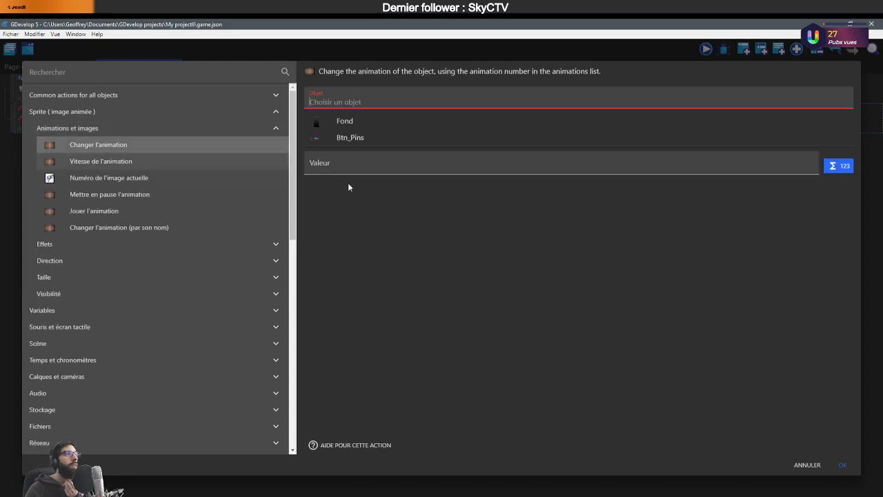
{"action": "left_click", "coordinate": [344, 136]}
{"action": "left_click", "coordinate": [345, 129]}
{"action": "left_click", "coordinate": [325, 149]}
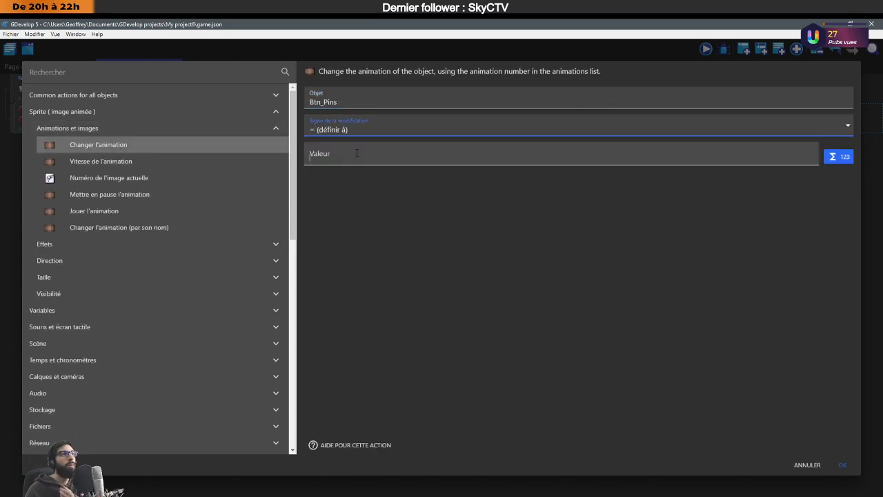
{"action": "left_click", "coordinate": [552, 156]}
{"action": "type", "text": "0"}
{"action": "left_click", "coordinate": [841, 464]}
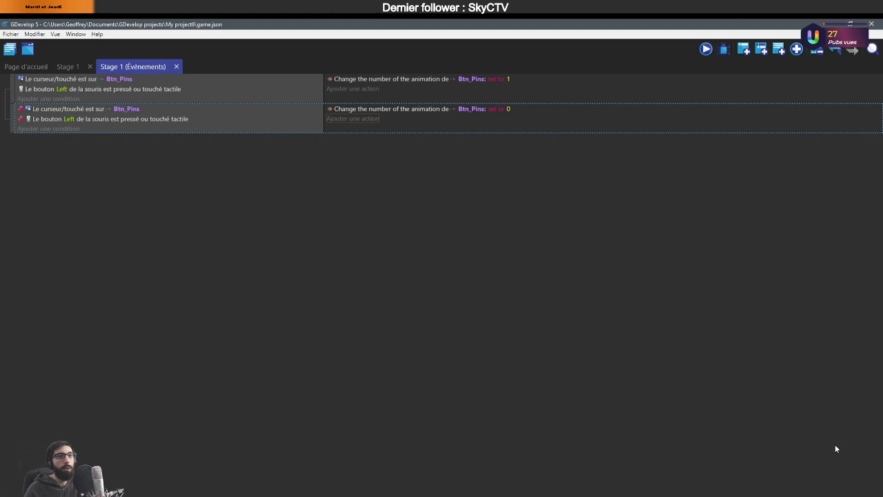
Preview the game briefly, then delete the inverted cursor-on-Btn_Pins condition from the second event.
{"action": "left_click", "coordinate": [704, 50]}
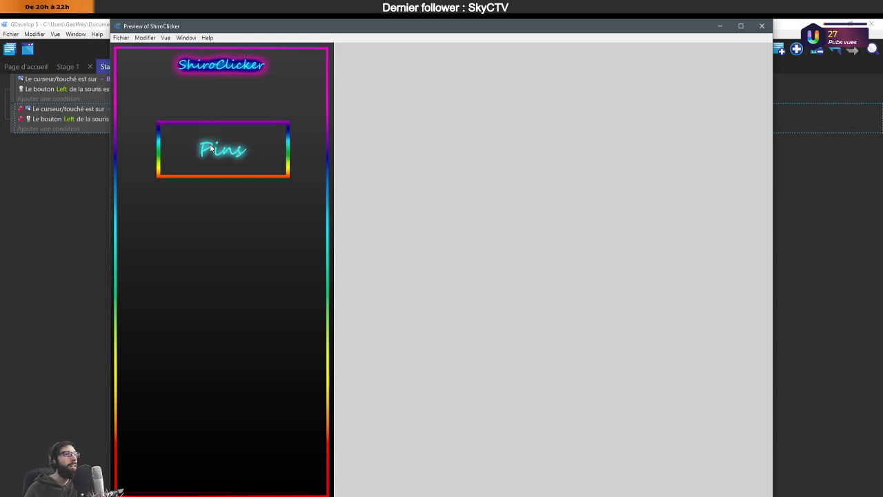
{"action": "left_click", "coordinate": [761, 27]}
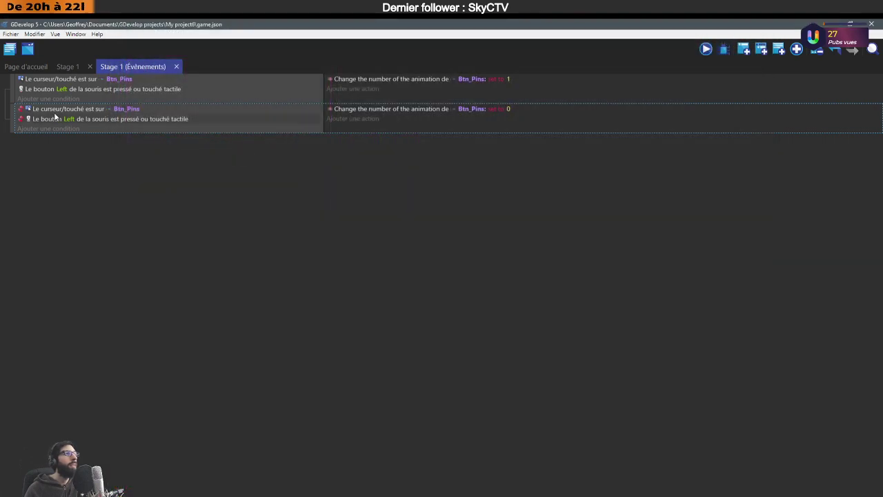
{"action": "left_click", "coordinate": [65, 107]}
{"action": "key", "text": "Delete"}
Preview the game again, test the Pins button's animation change, and close the preview.
{"action": "left_click", "coordinate": [705, 49]}
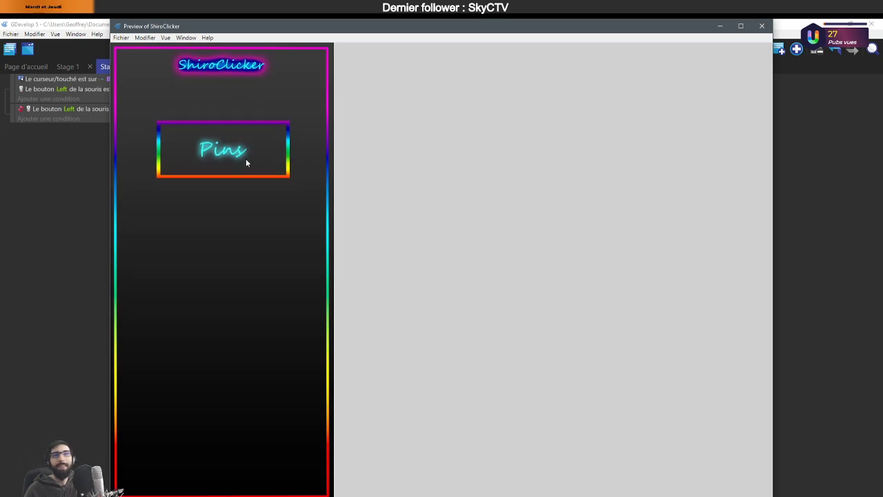
{"action": "left_click", "coordinate": [247, 160]}
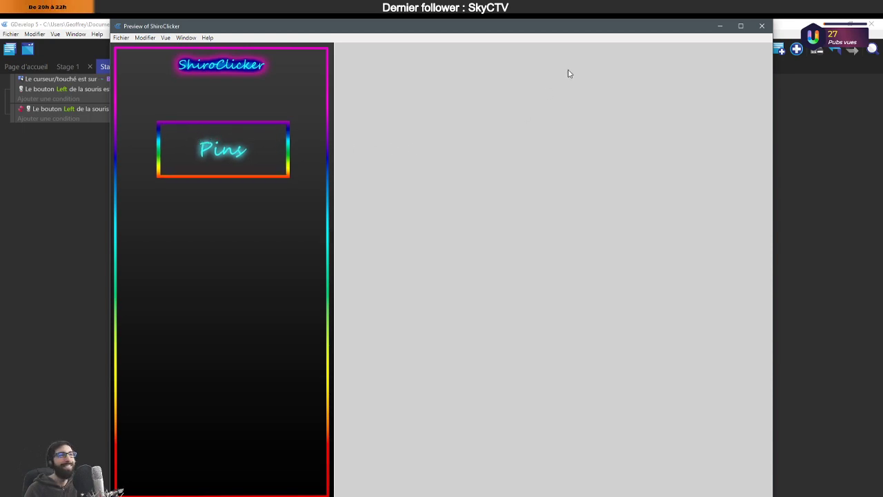
{"action": "left_click", "coordinate": [761, 25]}
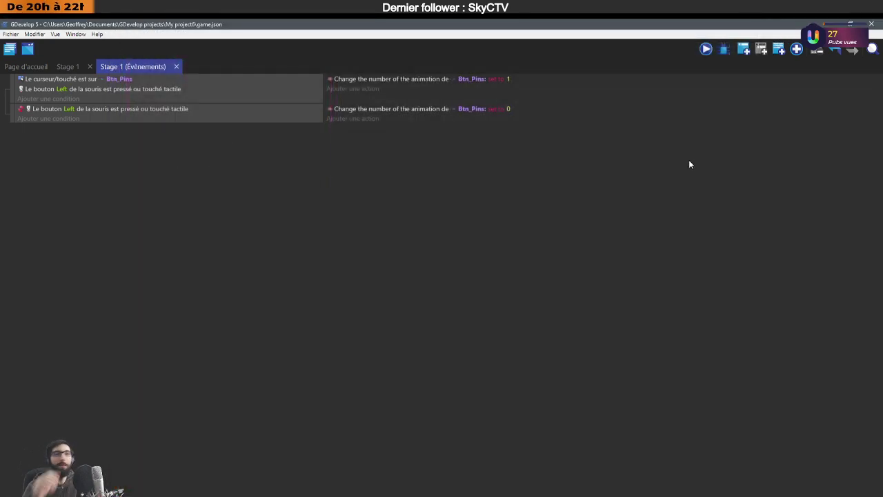
Switch to Photoshop and close the Pins button document, choosing to save it in the App Smartphone folder.
{"action": "left_click", "coordinate": [58, 68]}
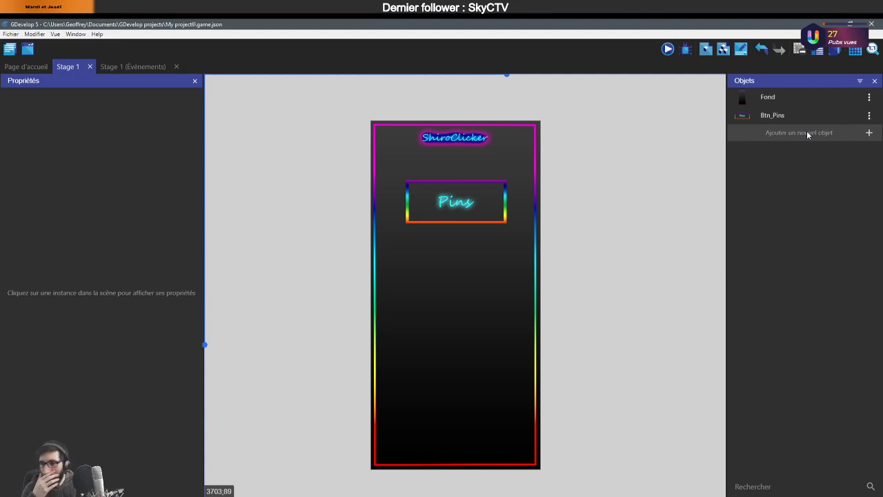
{"action": "key", "text": "alt+Tab"}
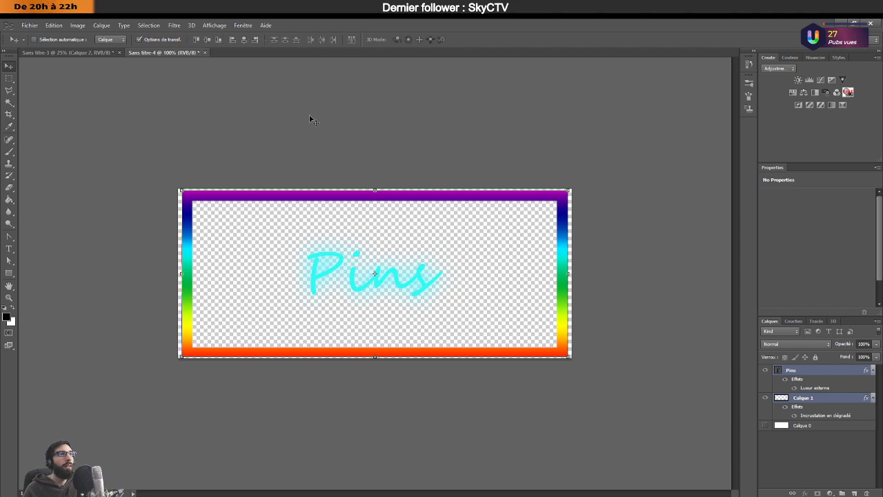
{"action": "left_click", "coordinate": [204, 52]}
{"action": "left_click", "coordinate": [397, 202]}
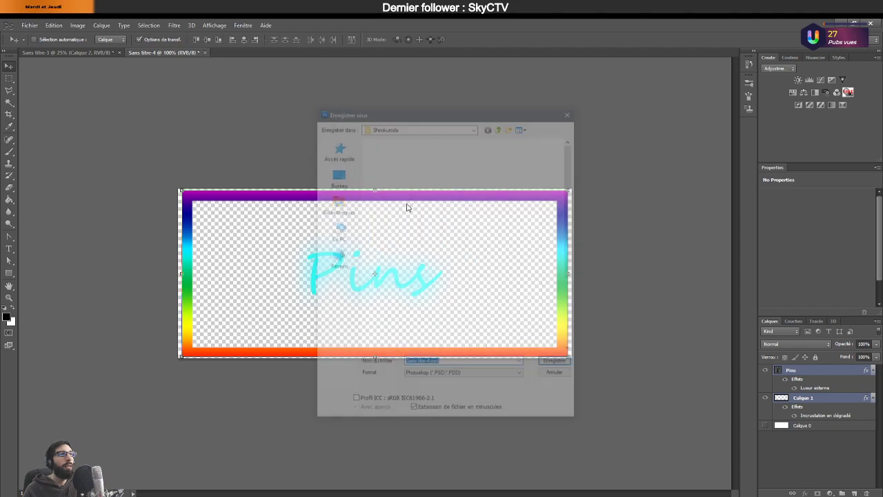
{"action": "double_click", "coordinate": [388, 158]}
Save the Pins button document as Anim_Btn_Pins in Photoshop format with maximised compatibility, and finish closing it.
{"action": "left_click", "coordinate": [448, 363]}
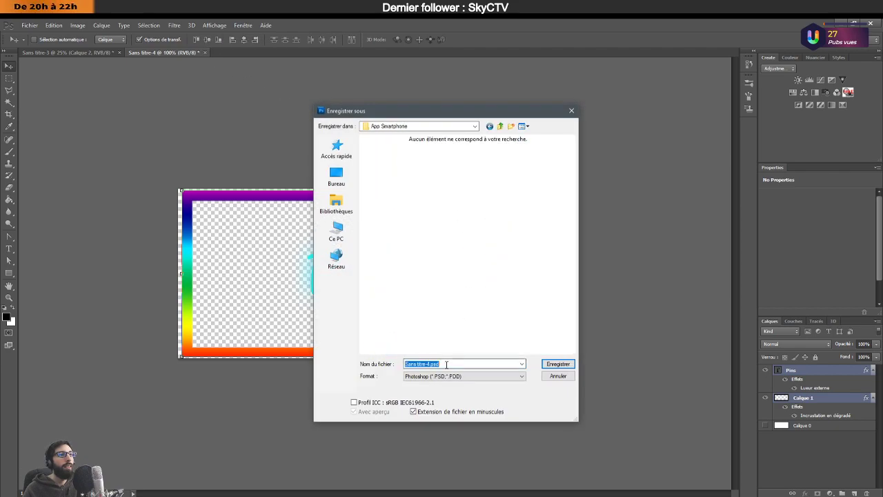
{"action": "type", "text": "Animation"}
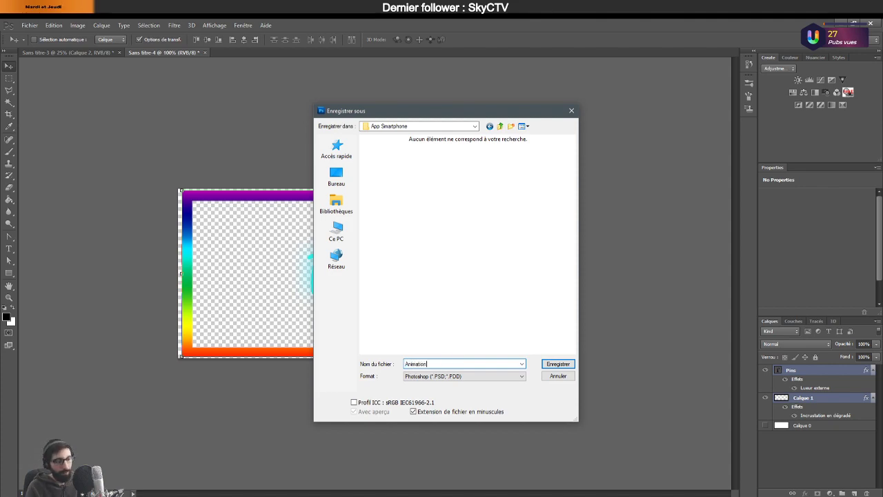
{"action": "key", "text": "BackSpace"}
{"action": "key", "text": "BackSpace"}
{"action": "key", "text": "BackSpace"}
{"action": "key", "text": "BackSpace"}
{"action": "key", "text": "BackSpace"}
{"action": "type", "text": "_"}
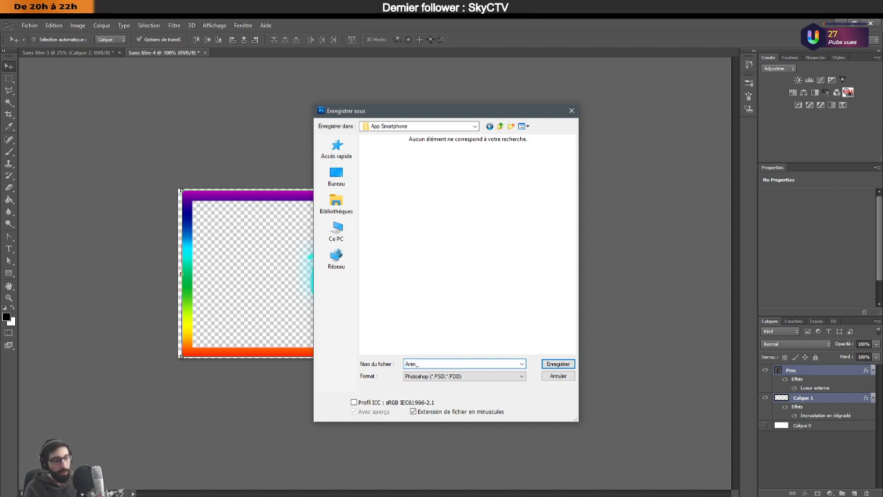
{"action": "type", "text": "Btn_Pi"}
{"action": "key", "text": "Return"}
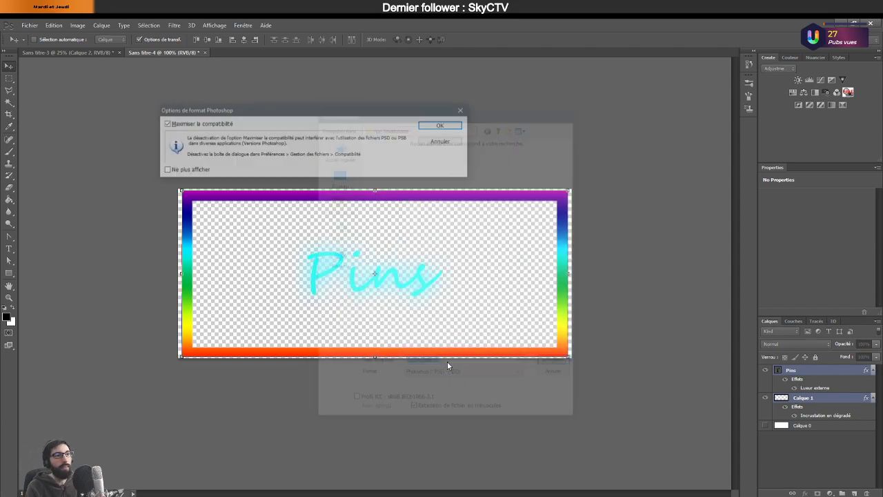
{"action": "key", "text": "Return"}
{"action": "key", "text": "ctrl+w"}
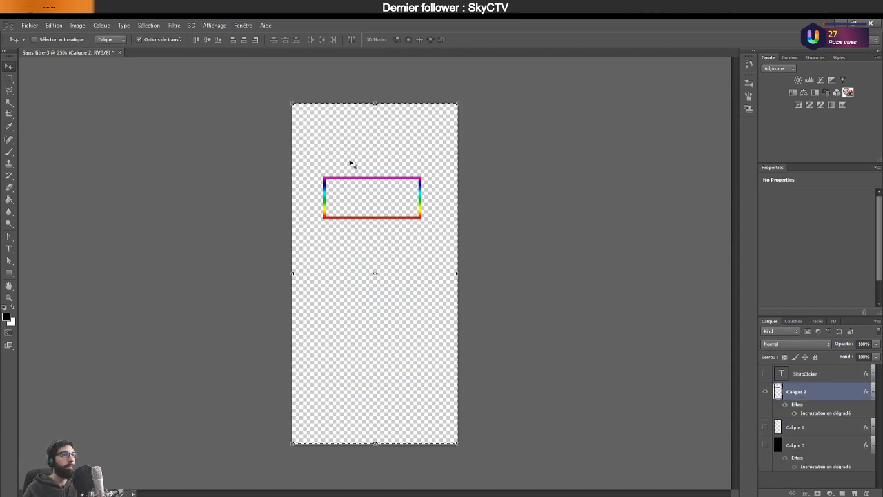
Make the ShiroClicker, Calque 1 and Calque 0 layers visible in the Sans titre-3 document.
{"action": "left_click", "coordinate": [765, 374]}
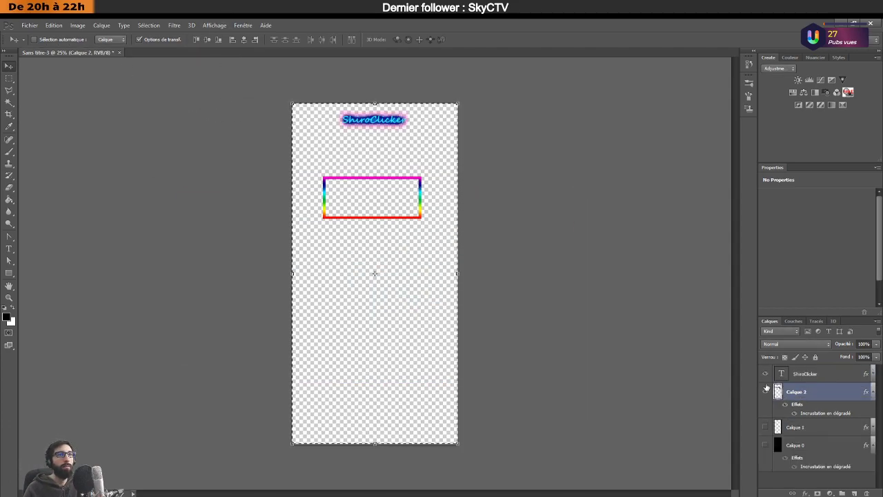
{"action": "left_click", "coordinate": [765, 427]}
{"action": "left_click", "coordinate": [765, 445]}
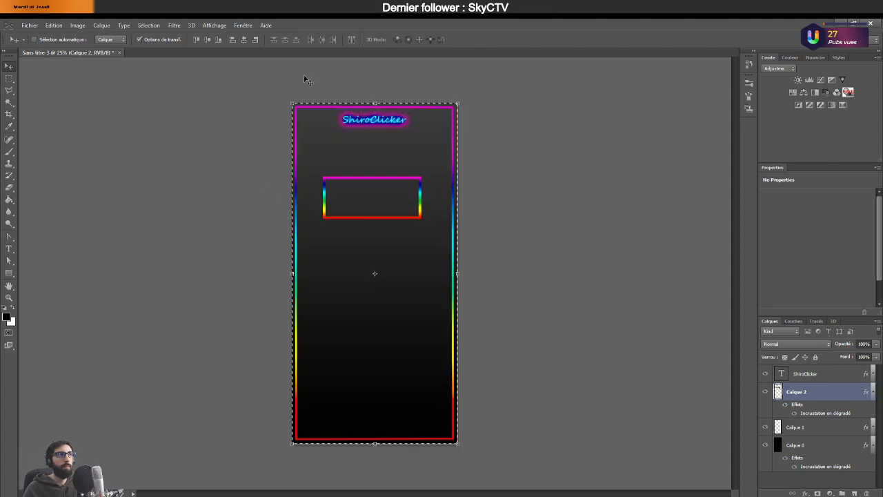
{"action": "left_click", "coordinate": [54, 24]}
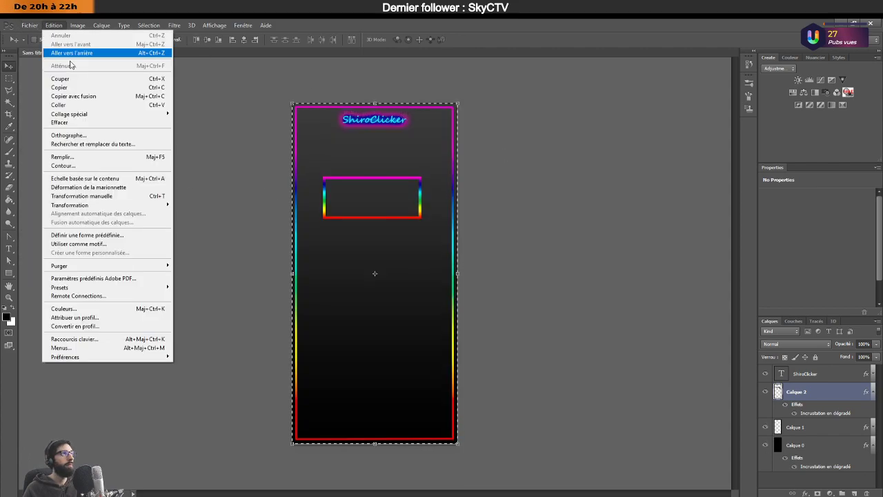
{"action": "left_click", "coordinate": [69, 153]}
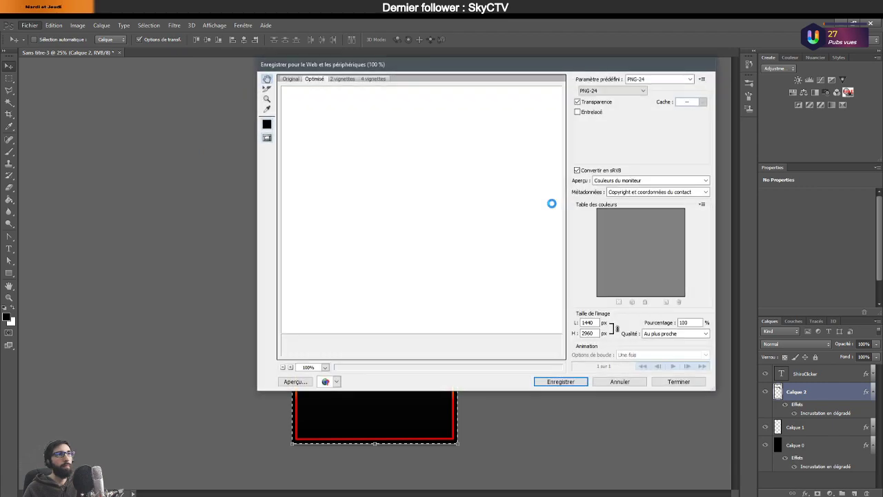
{"action": "key", "text": "Return"}
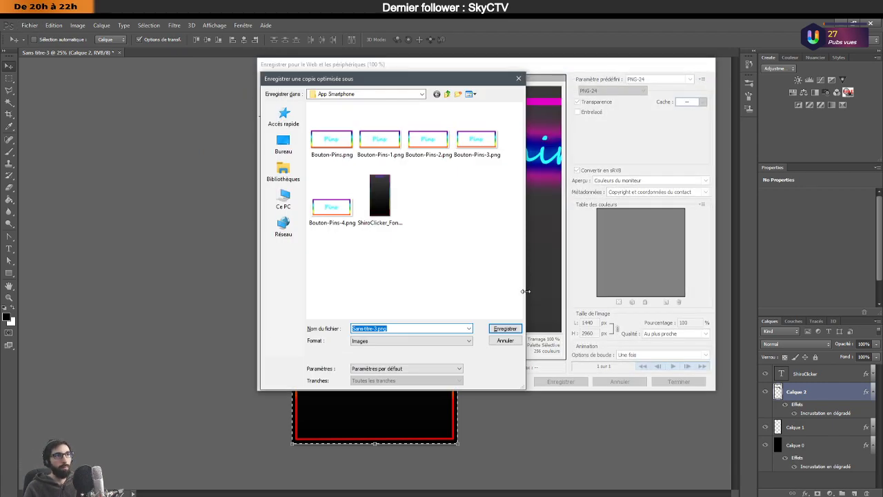
{"action": "type", "text": "Al"}
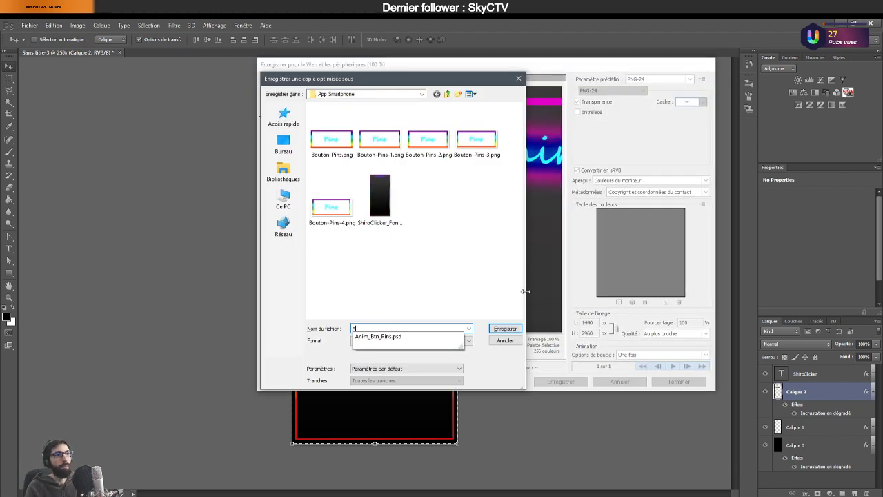
{"action": "type", "text": "l pro"}
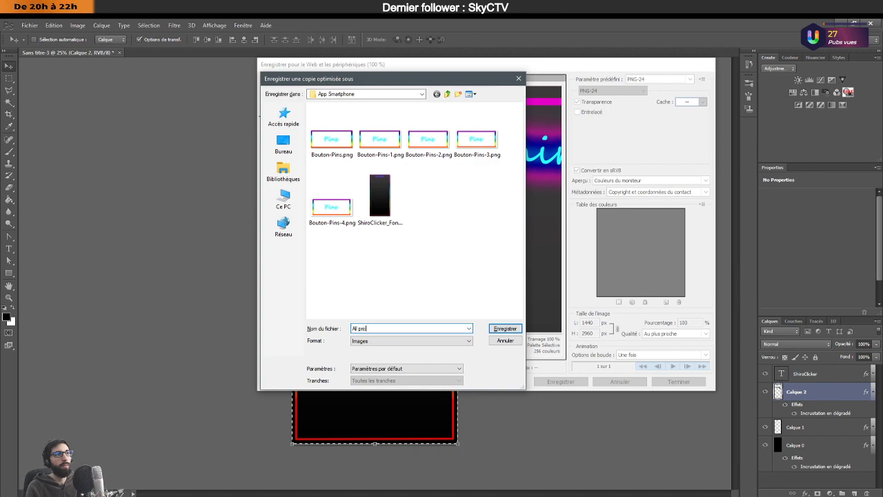
{"action": "left_click", "coordinate": [505, 340]}
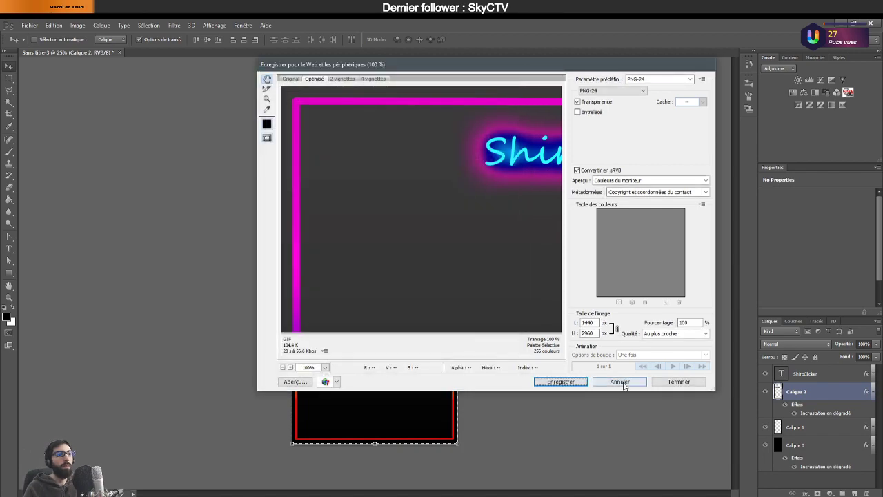
{"action": "left_click", "coordinate": [619, 380]}
Save the full layout document as All_Project in Photoshop format in the App Smartphone folder.
{"action": "key", "text": "ctrl+shift+s"}
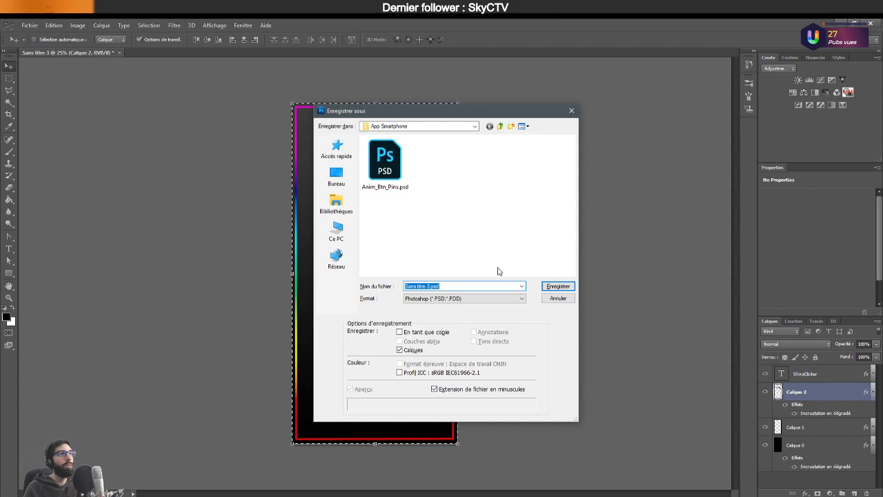
{"action": "type", "text": "All"}
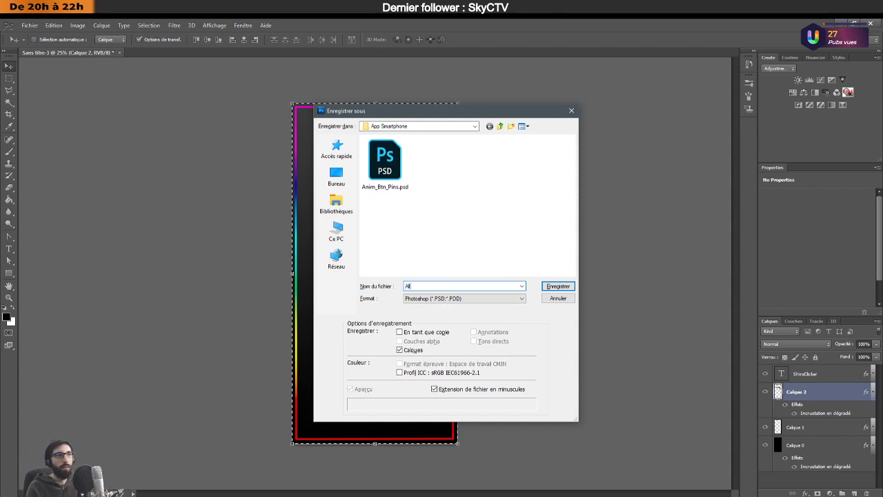
{"action": "type", "text": "_Btn"}
{"action": "key", "text": "Return"}
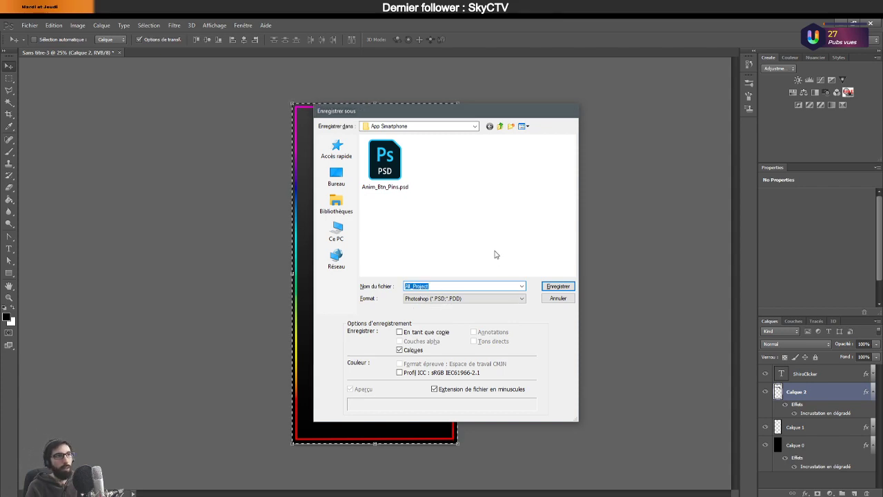
{"action": "key", "text": "Return"}
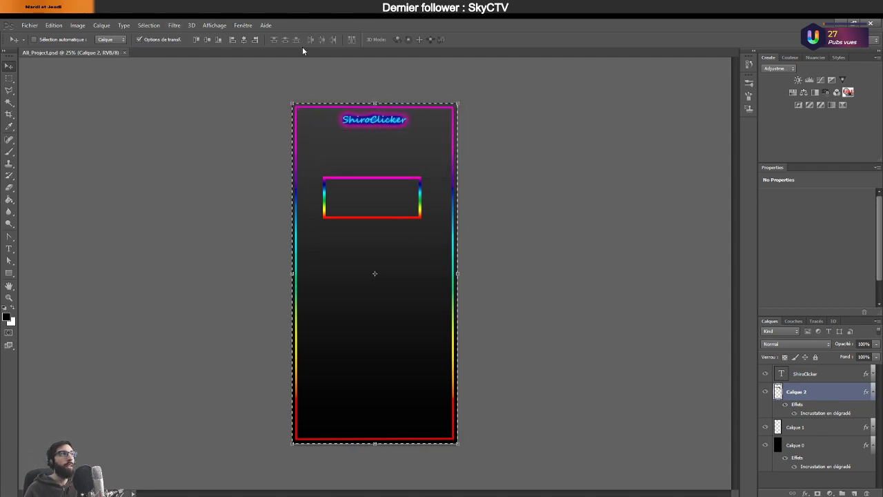
Switch from Photoshop back to the Stage 1 scene in GDevelop.
{"action": "key", "text": "alt+Tab"}
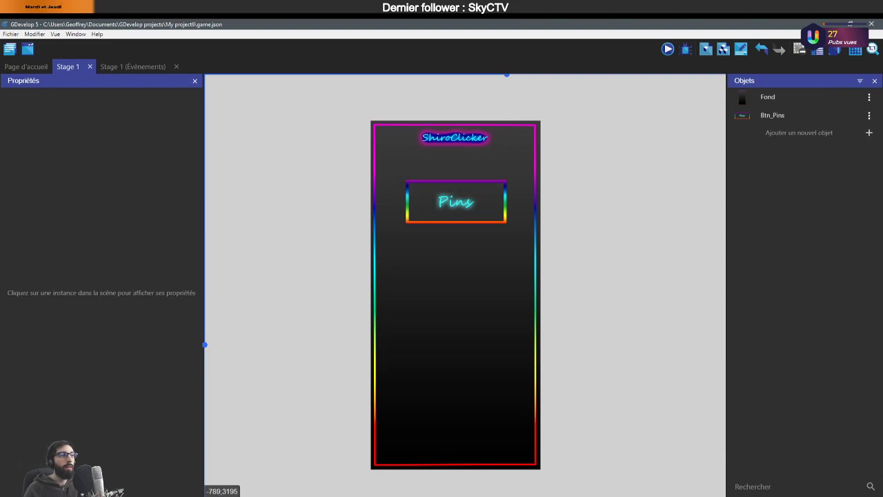
{"action": "key", "text": "ctrl+Return"}
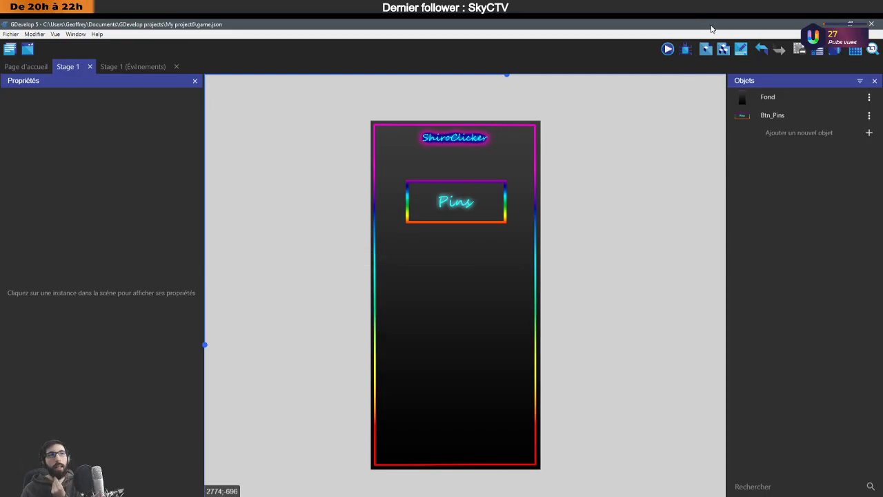
{"action": "key", "text": "alt+Tab"}
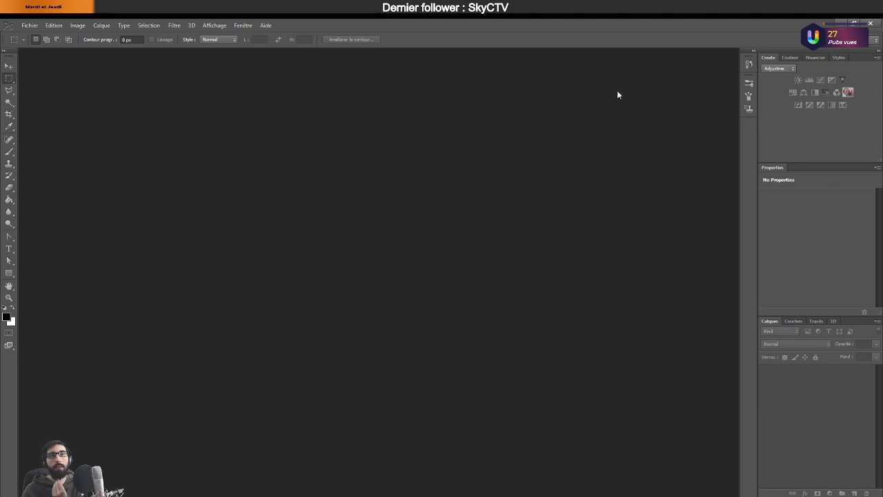
{"action": "key", "text": "alt+Tab"}
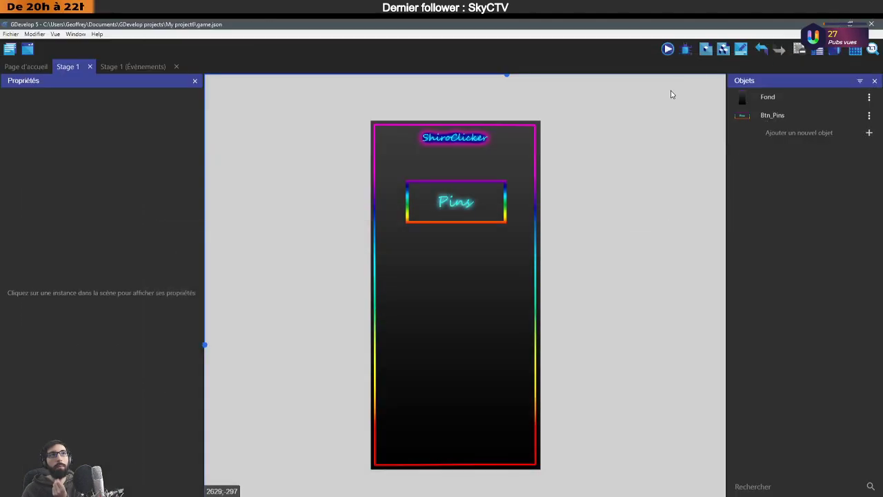
Add a text object to the scene, keeping its default name and properties.
{"action": "left_click", "coordinate": [808, 131]}
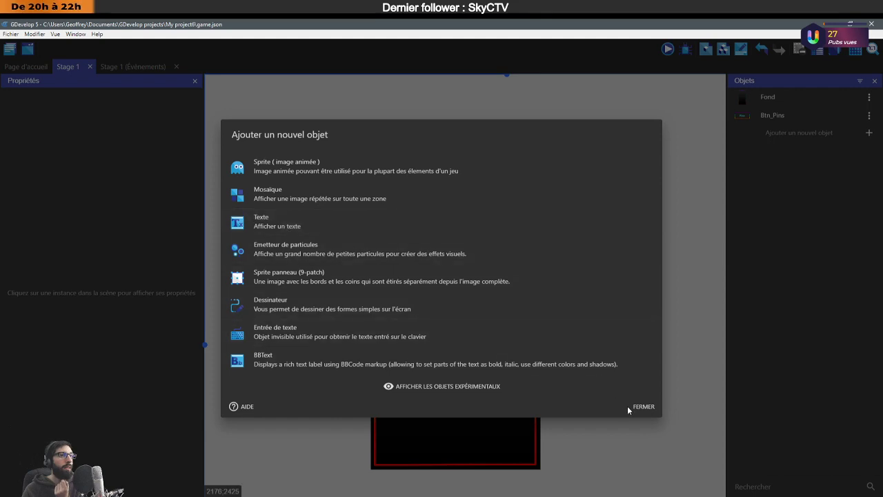
{"action": "left_click", "coordinate": [422, 387]}
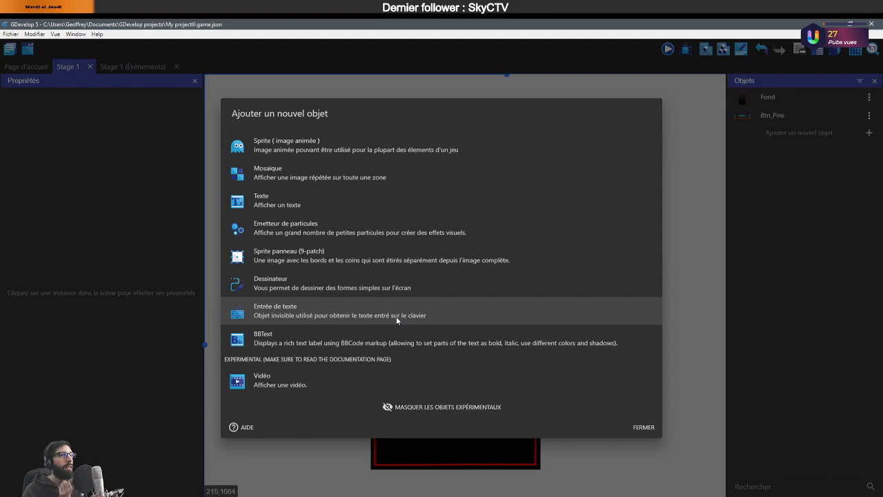
{"action": "left_click", "coordinate": [318, 198]}
{"action": "left_click", "coordinate": [607, 351]}
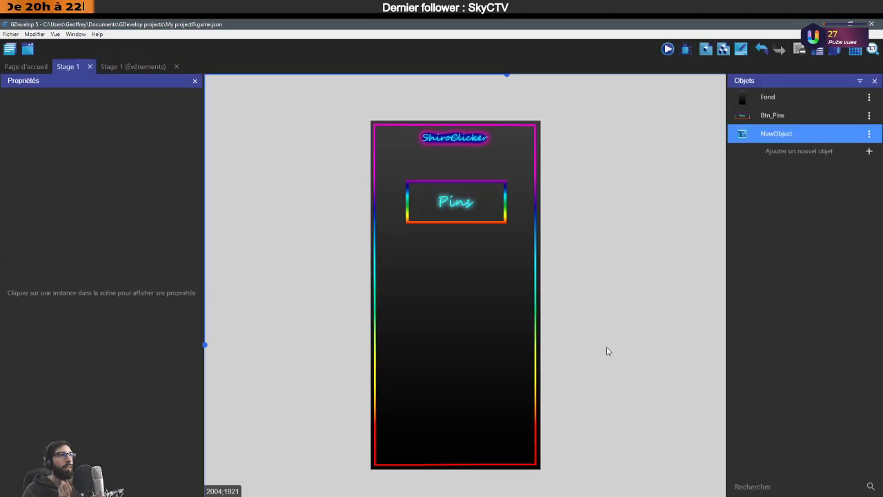
Examine the object types available for a new object, including the experimental ones, and leave the list without adding any.
{"action": "left_click", "coordinate": [755, 150]}
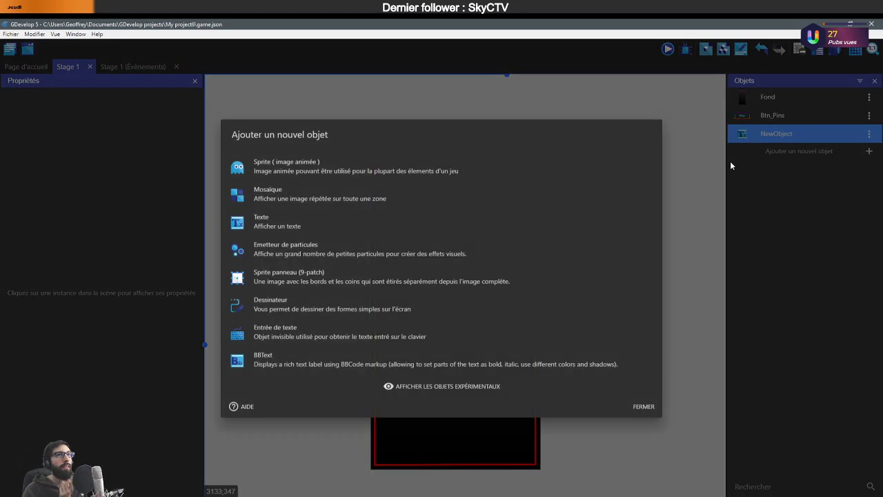
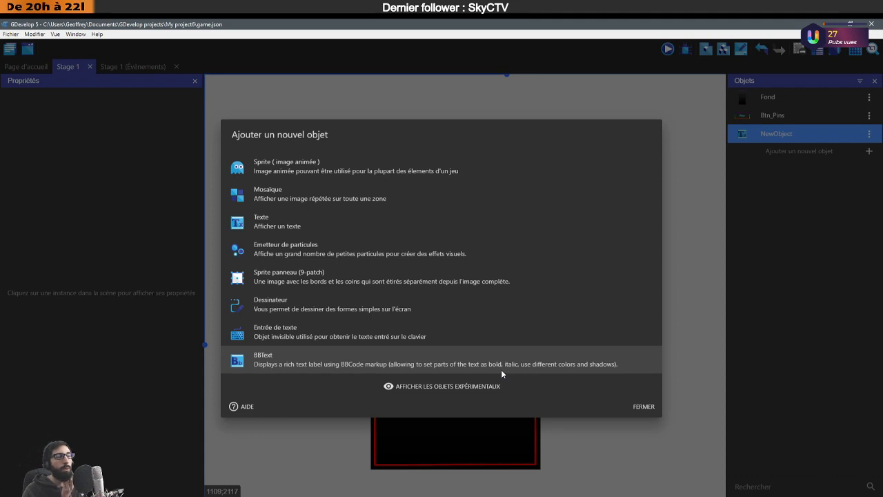
{"action": "left_click", "coordinate": [481, 386]}
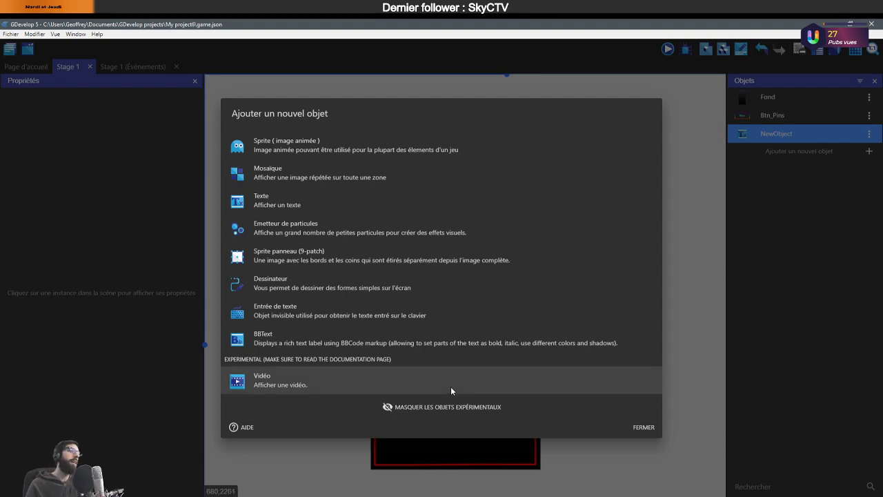
{"action": "left_click", "coordinate": [647, 428]}
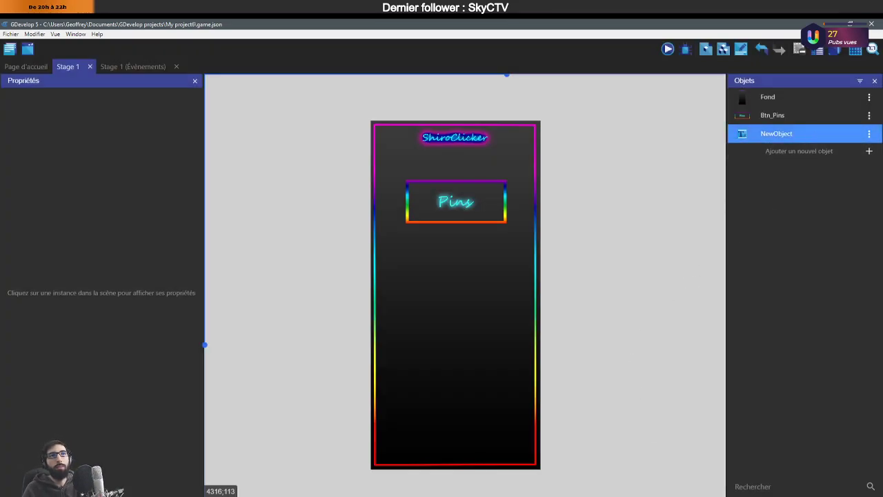
Delete the NewObject text object and remove its references from groups and events.
{"action": "left_click", "coordinate": [865, 133]}
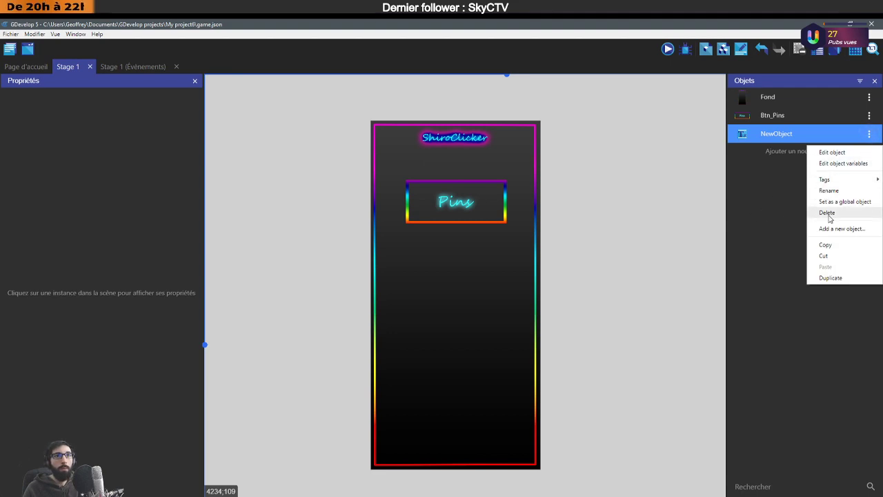
{"action": "left_click", "coordinate": [837, 213]}
{"action": "key", "text": "Return"}
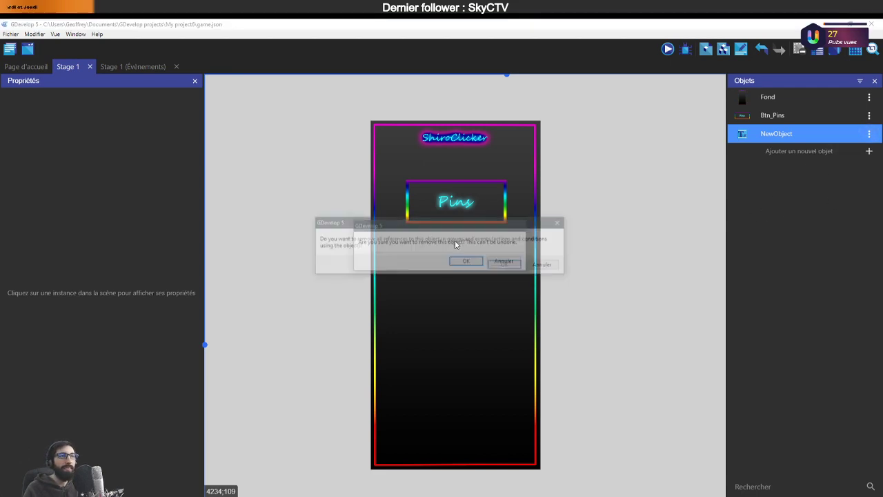
{"action": "key", "text": "Return"}
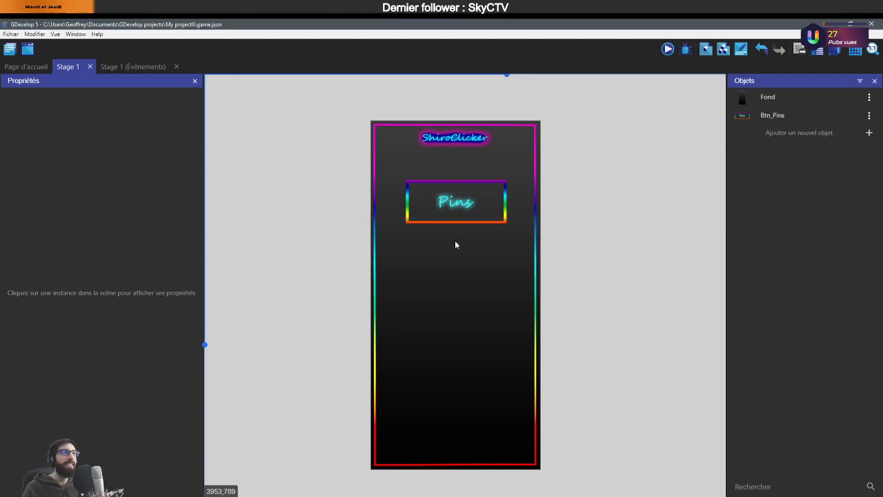
Add a sprite object, name it Money, and add an empty animation to it.
{"action": "left_click", "coordinate": [854, 137]}
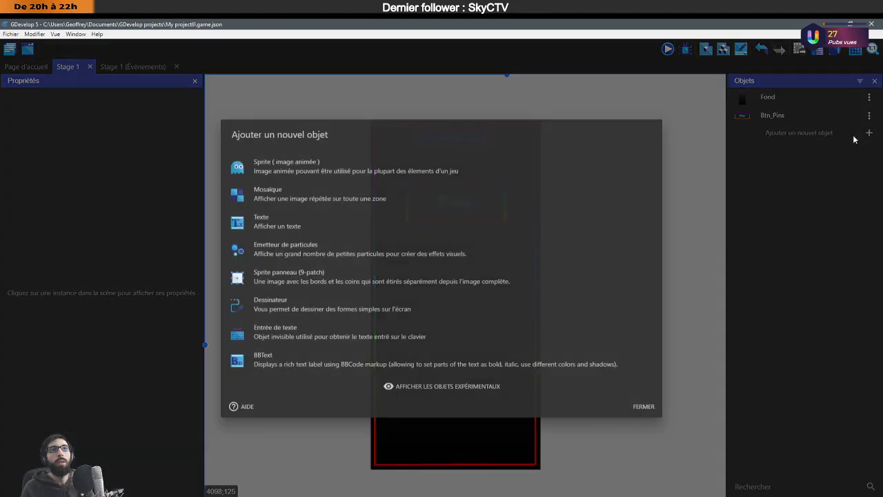
{"action": "left_click", "coordinate": [377, 174]}
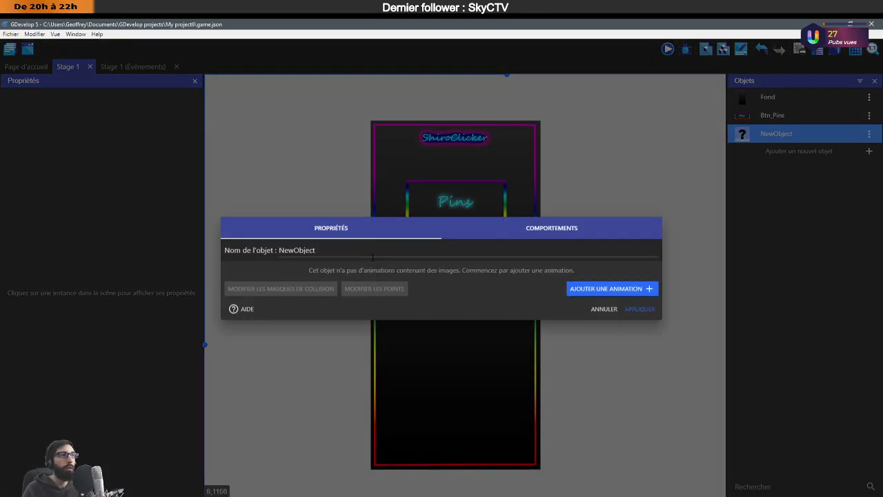
{"action": "key", "text": "ctrl+a"}
{"action": "type", "text": "Moneyt"}
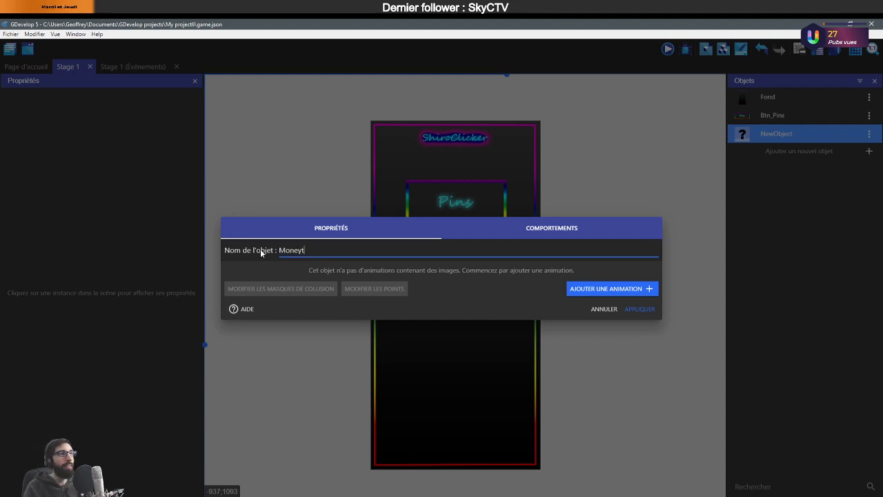
{"action": "key", "text": "BackSpace"}
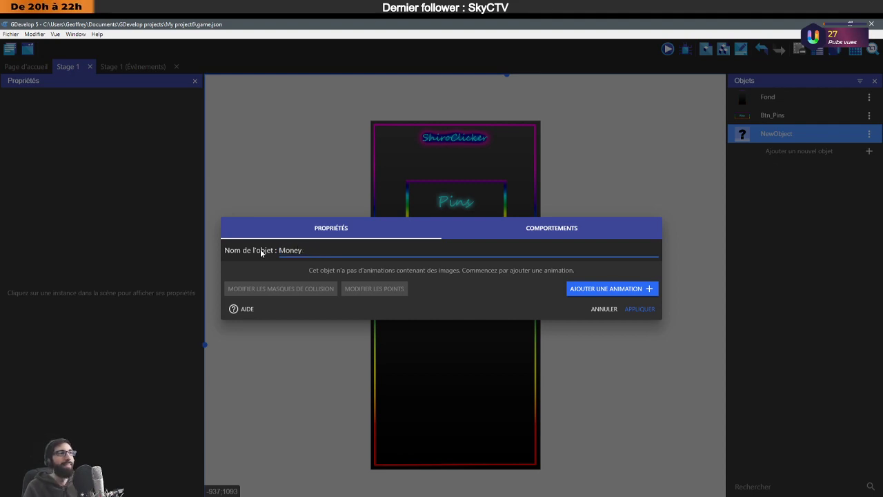
{"action": "left_click", "coordinate": [613, 290]}
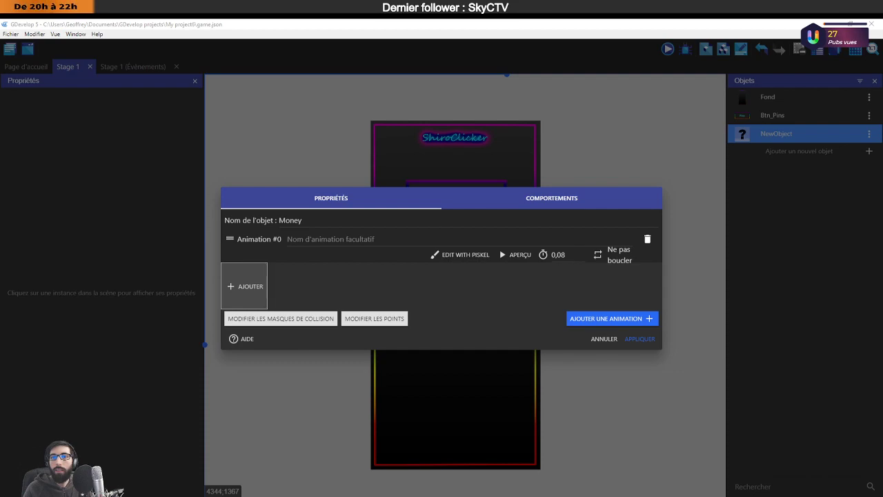
Switch to the browser's Ecosia image results for pins and open the CSGO and DOTA badge picture in a new tab.
{"action": "key", "text": "alt+Tab"}
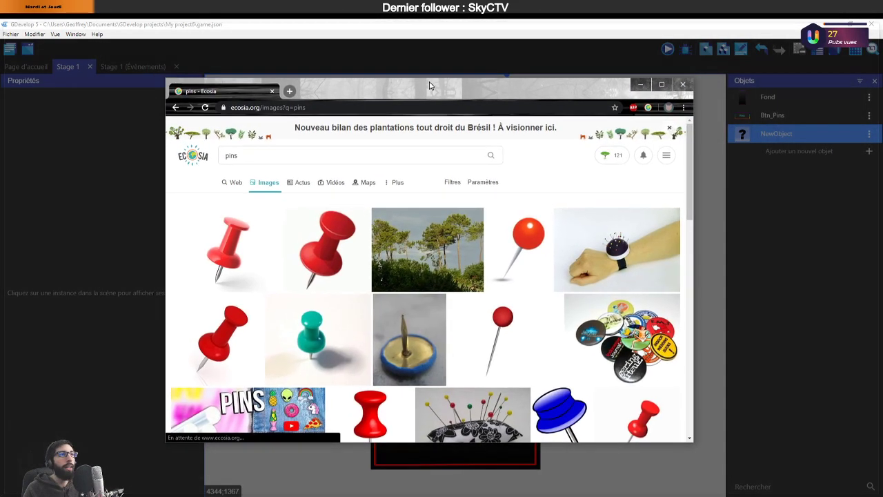
{"action": "scroll", "coordinate": [535, 183], "scroll_direction": "down", "scroll_amount": 1}
{"action": "scroll", "coordinate": [536, 182], "scroll_direction": "down", "scroll_amount": 10}
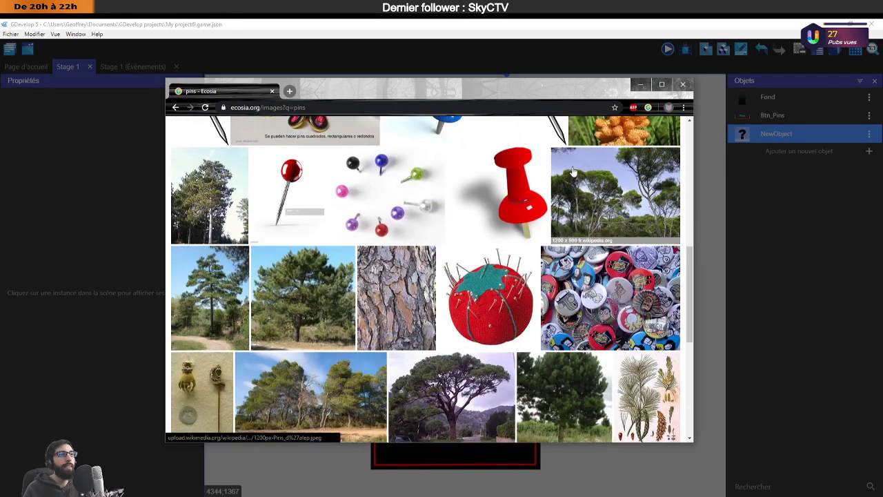
{"action": "scroll", "coordinate": [575, 168], "scroll_direction": "down", "scroll_amount": 3}
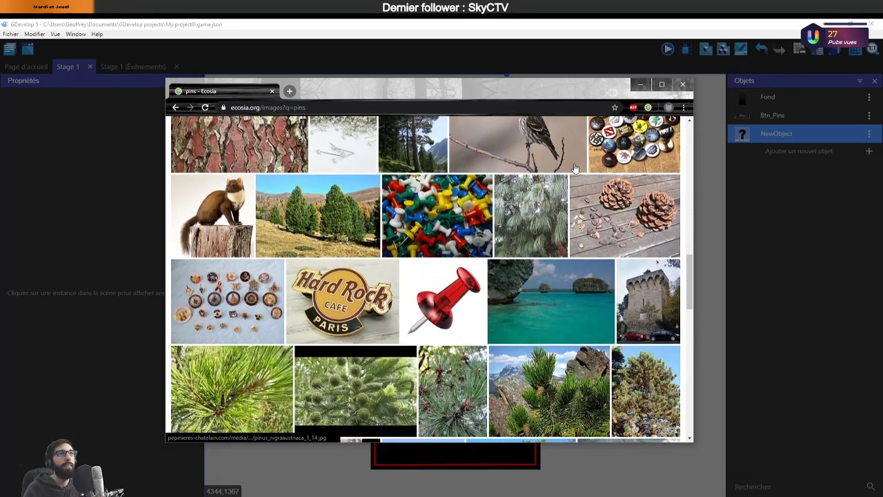
{"action": "scroll", "coordinate": [668, 219], "scroll_direction": "up", "scroll_amount": 1}
{"action": "middle_click", "coordinate": [668, 219]}
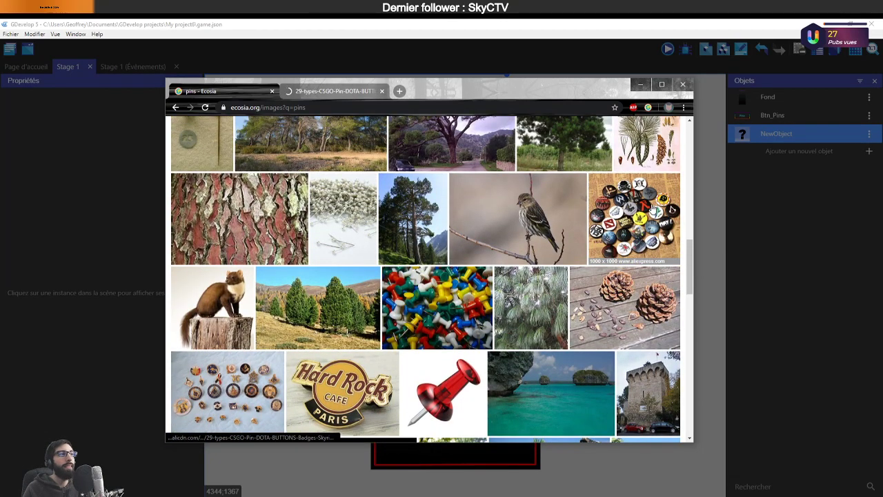
Open the K-pop button badge picture in another tab and close the CSGO and DOTA badge tab.
{"action": "scroll", "coordinate": [509, 212], "scroll_direction": "down", "scroll_amount": 3}
{"action": "scroll", "coordinate": [509, 221], "scroll_direction": "down", "scroll_amount": 9}
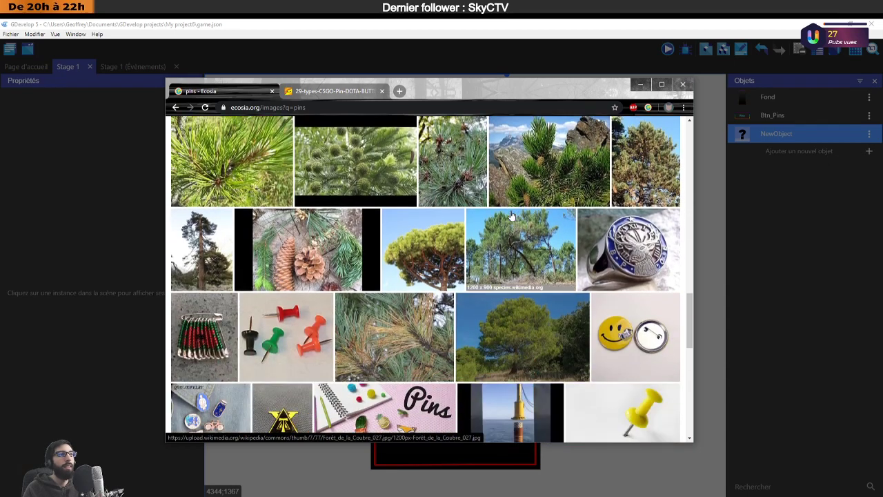
{"action": "scroll", "coordinate": [513, 216], "scroll_direction": "up", "scroll_amount": 6}
{"action": "scroll", "coordinate": [513, 216], "scroll_direction": "down", "scroll_amount": 6}
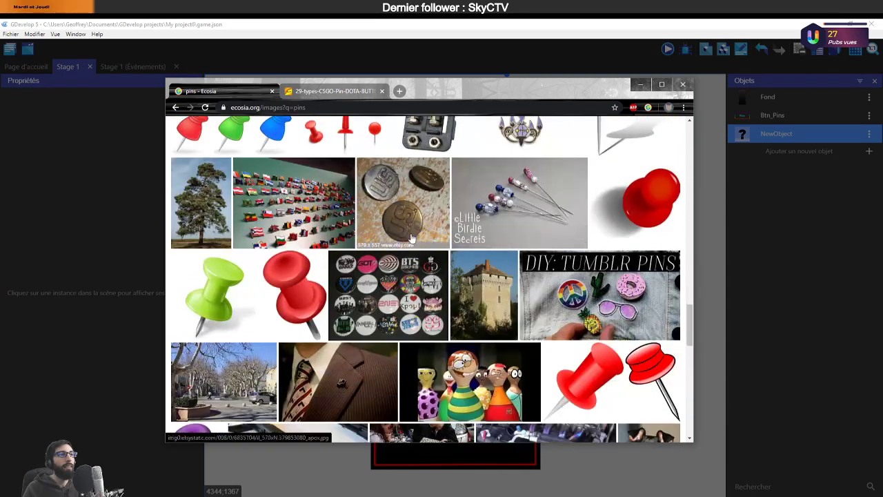
{"action": "middle_click", "coordinate": [387, 289]}
{"action": "left_click", "coordinate": [395, 92]}
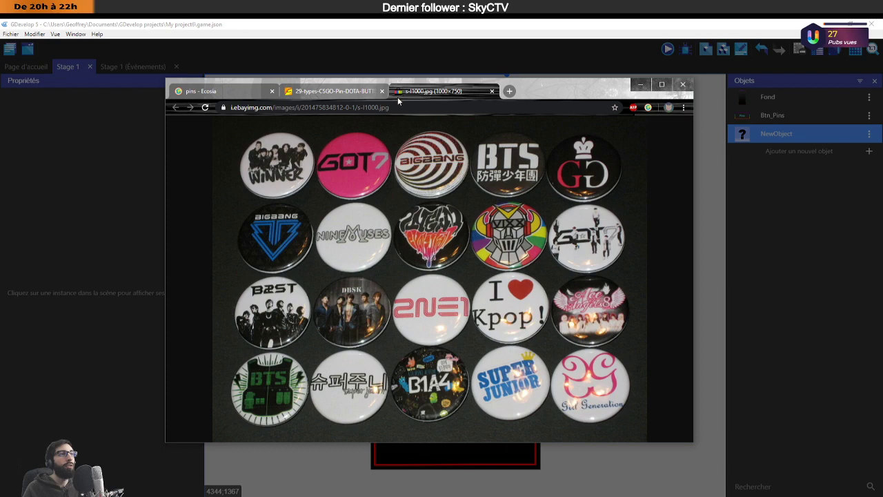
{"action": "left_click", "coordinate": [361, 95]}
{"action": "middle_click", "coordinate": [361, 95]}
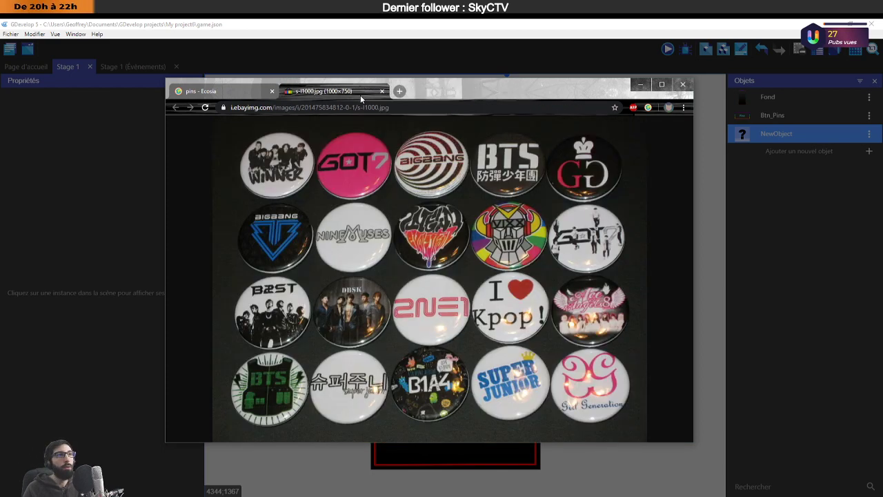
Look through the rest of the pins image results for further badge pictures.
{"action": "left_click", "coordinate": [243, 92]}
{"action": "scroll", "coordinate": [399, 190], "scroll_direction": "down", "scroll_amount": 6}
{"action": "scroll", "coordinate": [399, 190], "scroll_direction": "up", "scroll_amount": 3}
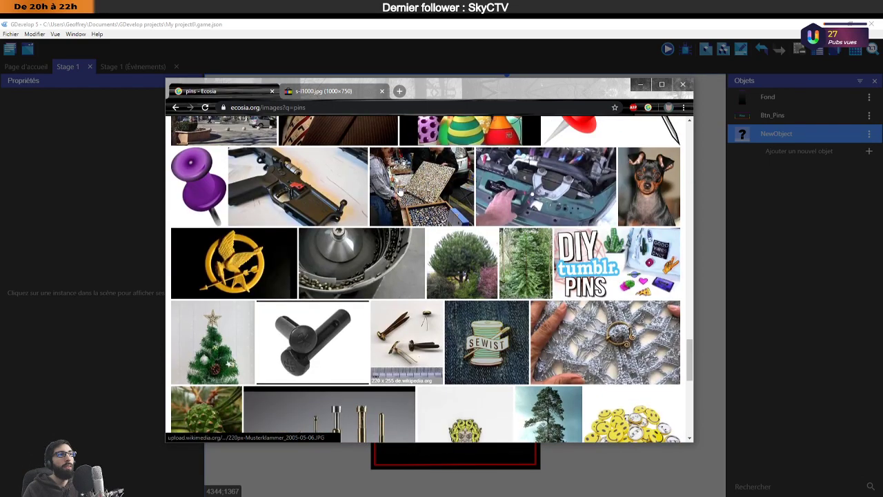
{"action": "scroll", "coordinate": [399, 190], "scroll_direction": "down", "scroll_amount": 10}
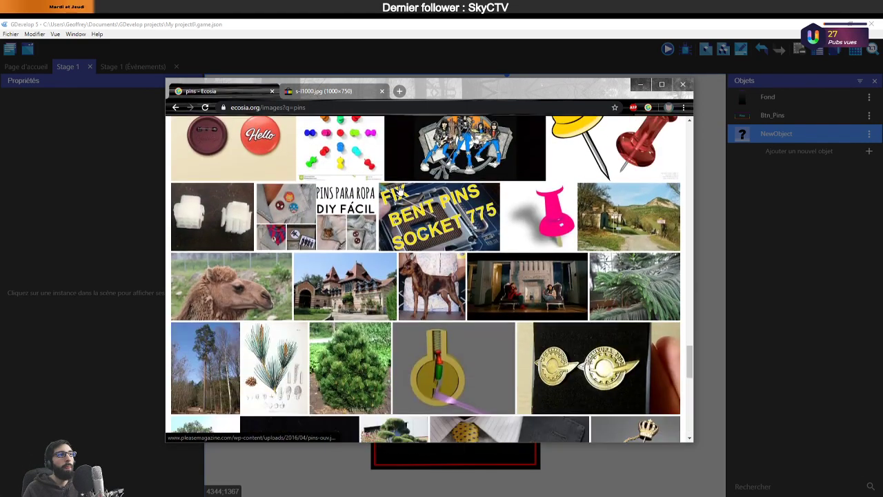
{"action": "scroll", "coordinate": [398, 190], "scroll_direction": "down", "scroll_amount": 10}
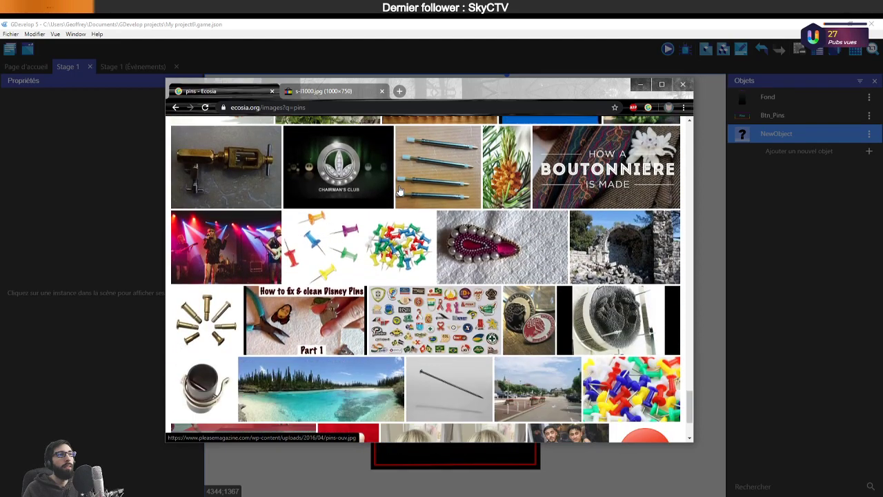
{"action": "scroll", "coordinate": [398, 190], "scroll_direction": "down", "scroll_amount": 2}
{"action": "scroll", "coordinate": [399, 191], "scroll_direction": "up", "scroll_amount": 3}
{"action": "scroll", "coordinate": [399, 191], "scroll_direction": "down", "scroll_amount": 1}
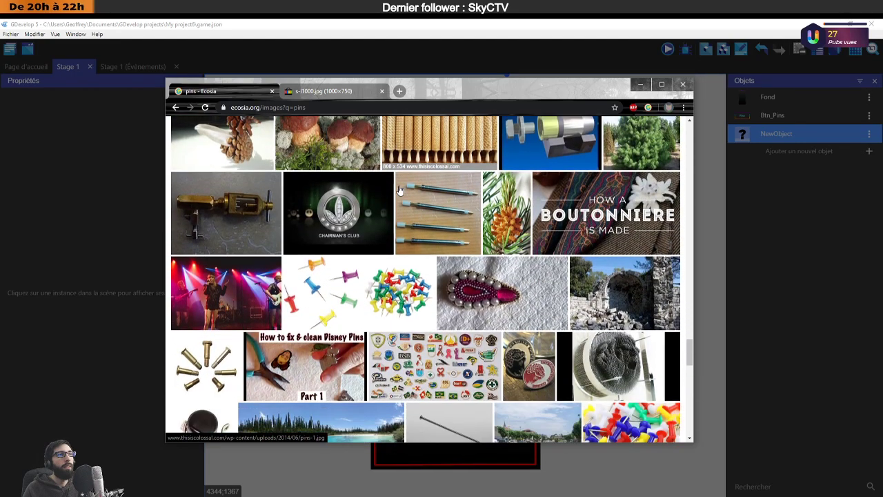
{"action": "scroll", "coordinate": [399, 190], "scroll_direction": "down", "scroll_amount": 10}
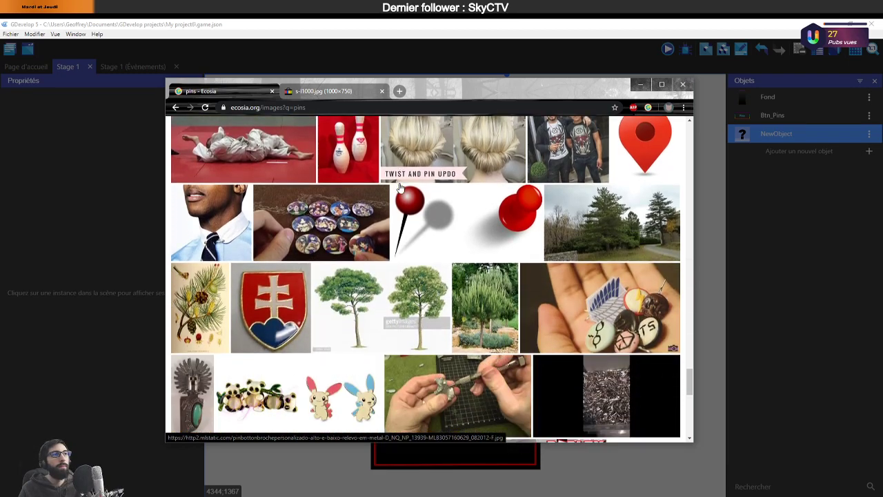
{"action": "scroll", "coordinate": [398, 186], "scroll_direction": "down", "scroll_amount": 5}
{"action": "scroll", "coordinate": [404, 175], "scroll_direction": "down", "scroll_amount": 4}
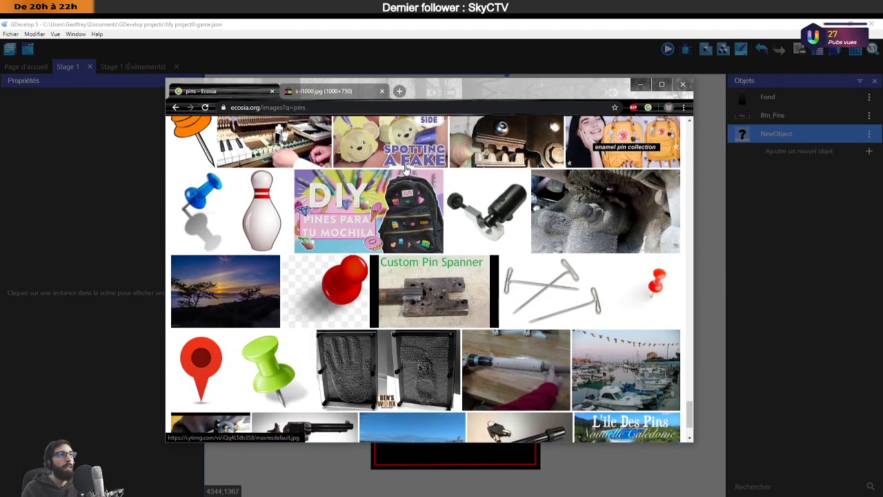
{"action": "scroll", "coordinate": [349, 142], "scroll_direction": "down", "scroll_amount": 6}
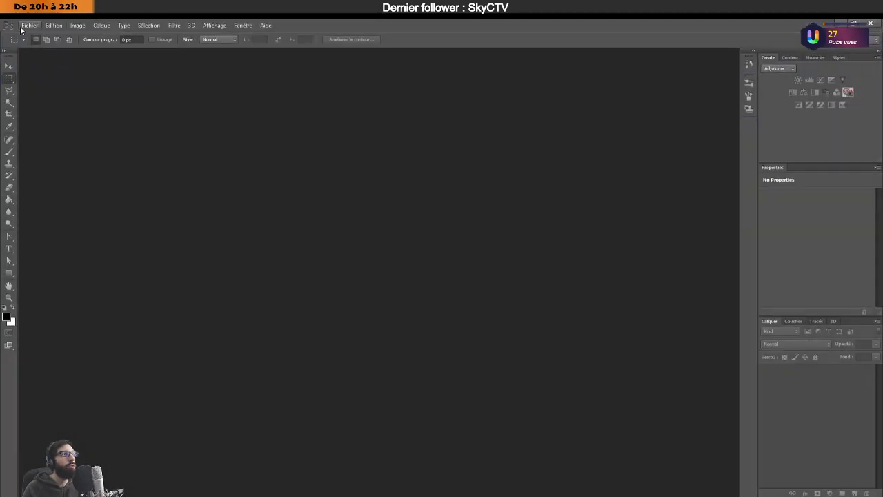
Create a new blank document 800 pixels wide and 800 pixels high.
{"action": "left_click", "coordinate": [29, 26]}
{"action": "left_click", "coordinate": [144, 56]}
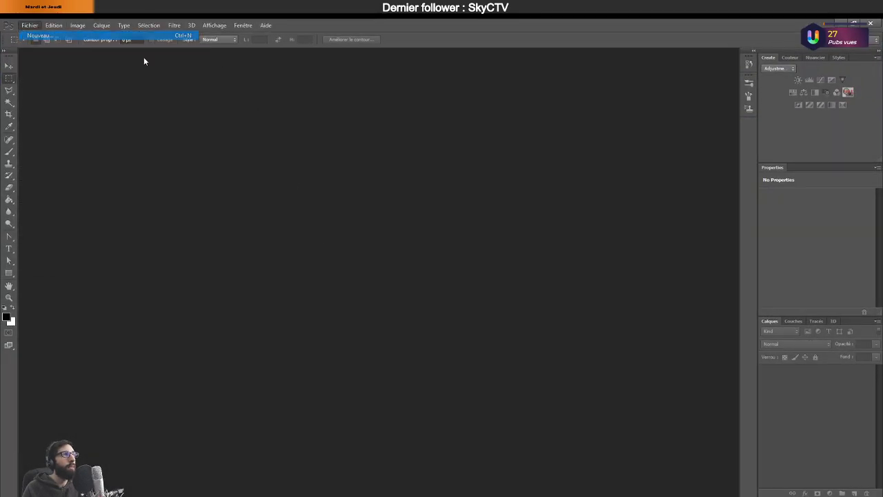
{"action": "double_click", "coordinate": [280, 174]}
{"action": "type", "text": "800"}
{"action": "key", "text": "Tab"}
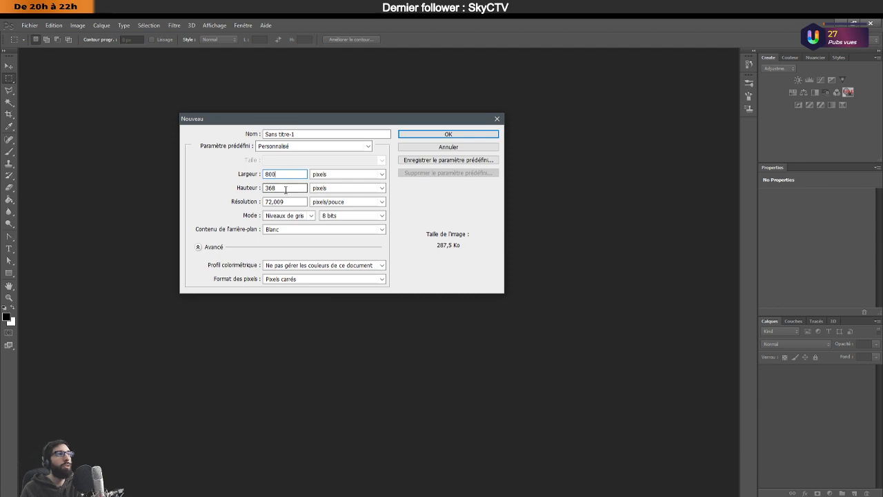
{"action": "type", "text": "800"}
{"action": "left_click", "coordinate": [419, 137]}
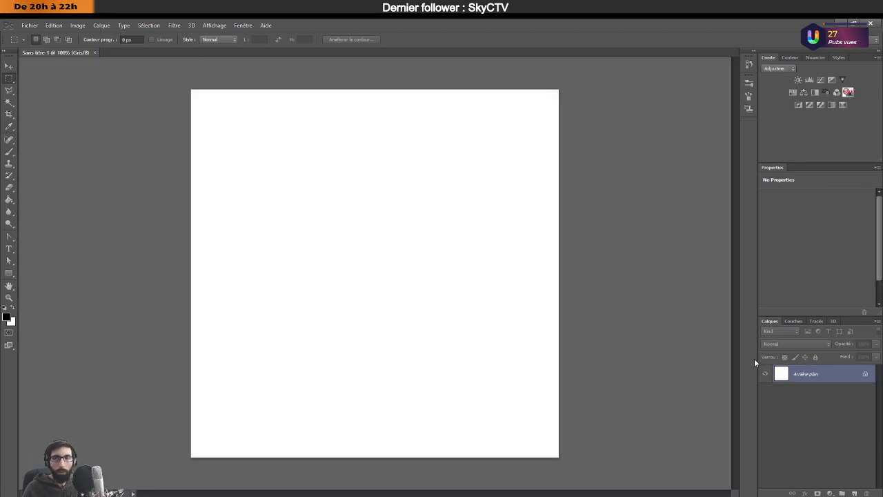
Convert the locked background into a regular layer and add an empty layer above it.
{"action": "double_click", "coordinate": [803, 373]}
{"action": "key", "text": "Return"}
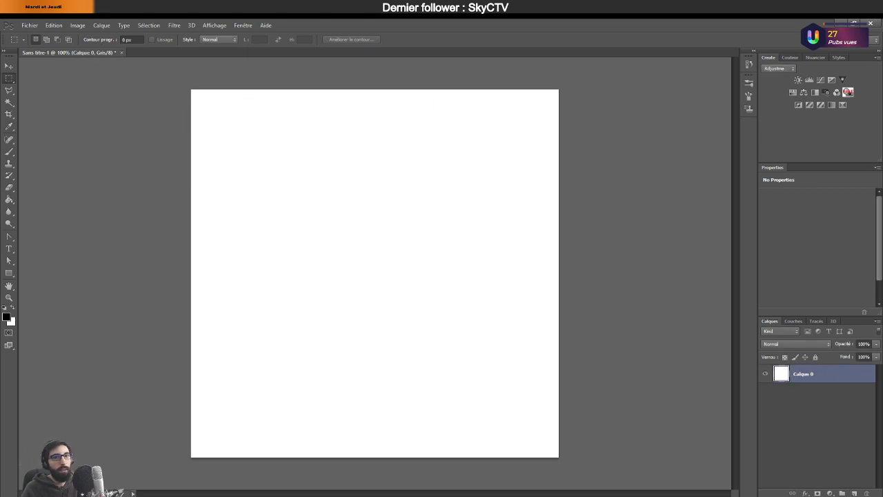
{"action": "left_click", "coordinate": [854, 494]}
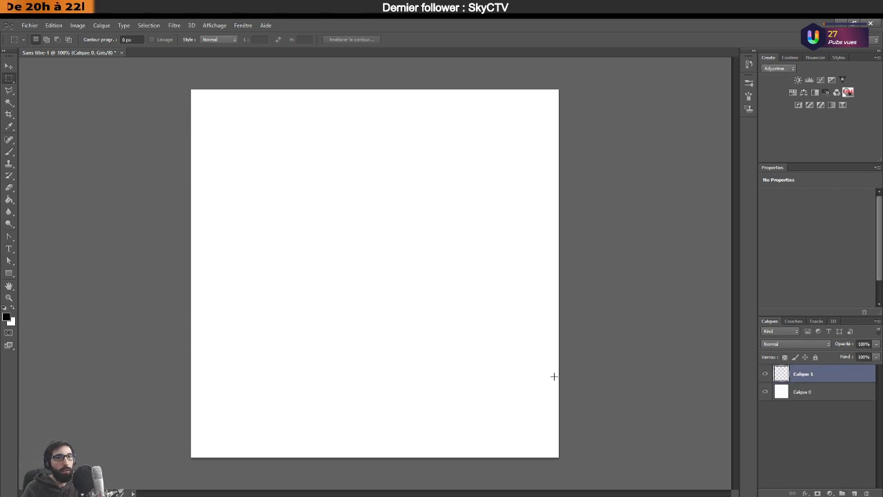
Make a wide elliptical selection in the upper middle of the canvas, fill it with black and deselect it.
{"action": "right_click", "coordinate": [10, 83]}
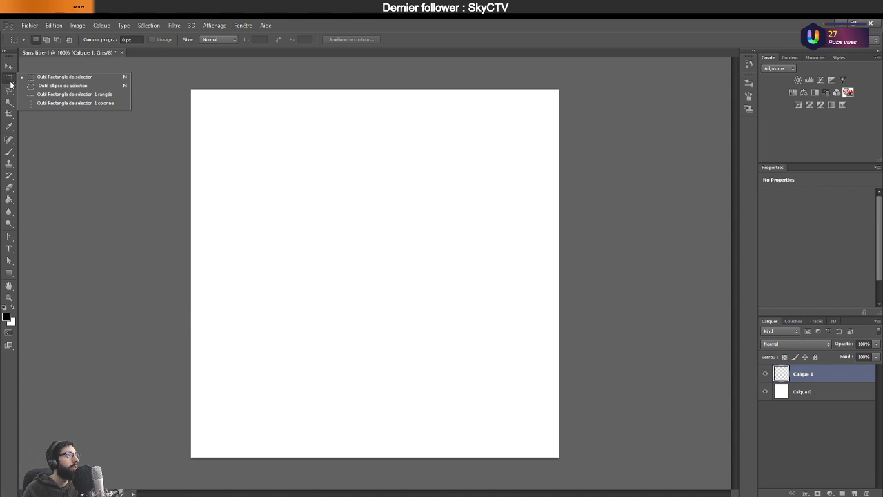
{"action": "left_click", "coordinate": [56, 82]}
{"action": "left_click_drag", "start_coordinate": [276, 152], "coordinate": [490, 338]}
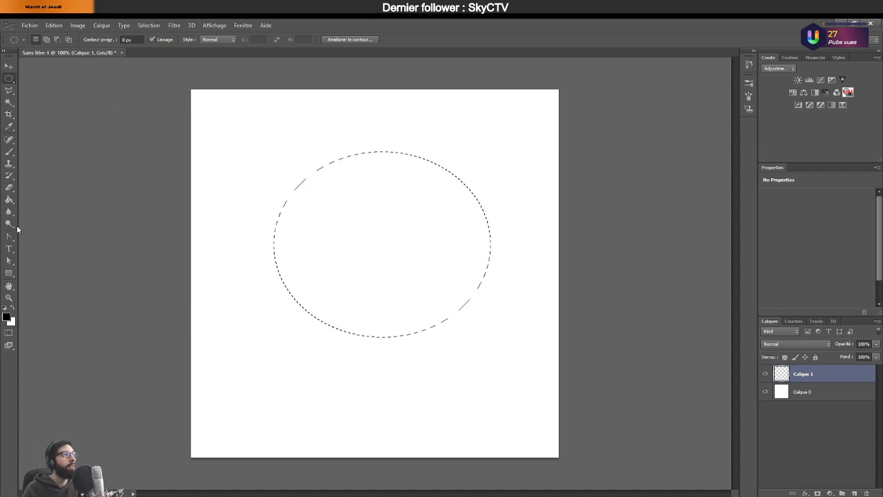
{"action": "left_click", "coordinate": [9, 198]}
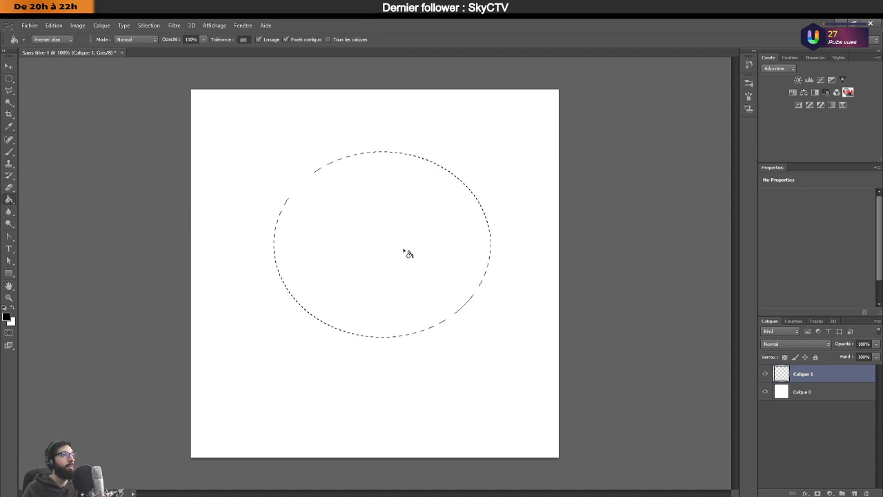
{"action": "left_click", "coordinate": [406, 253]}
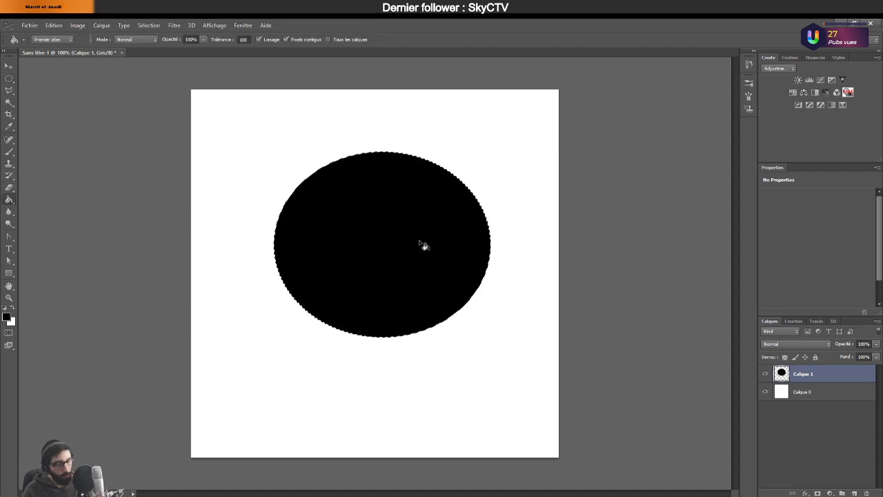
{"action": "key", "text": "ctrl+d"}
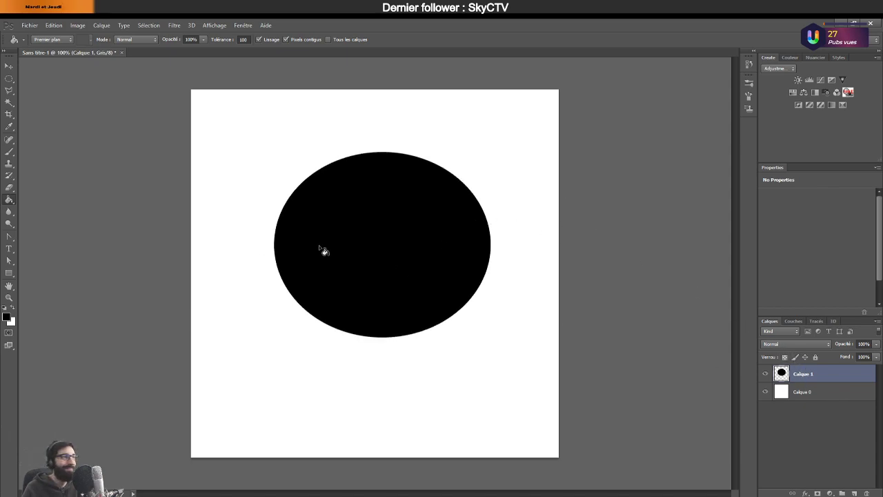
Set the foreground color to dark gray 606060 and refill the ellipse with it.
{"action": "left_click", "coordinate": [6, 317]}
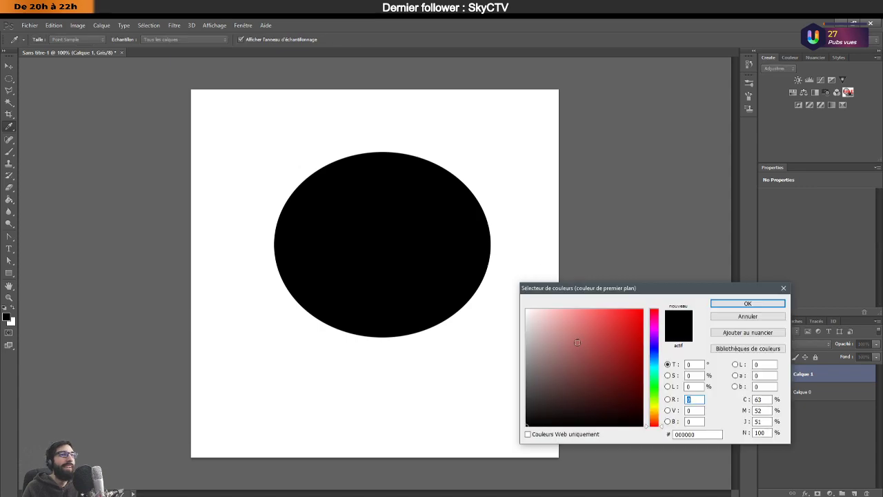
{"action": "left_click_drag", "start_coordinate": [577, 342], "coordinate": [517, 381]}
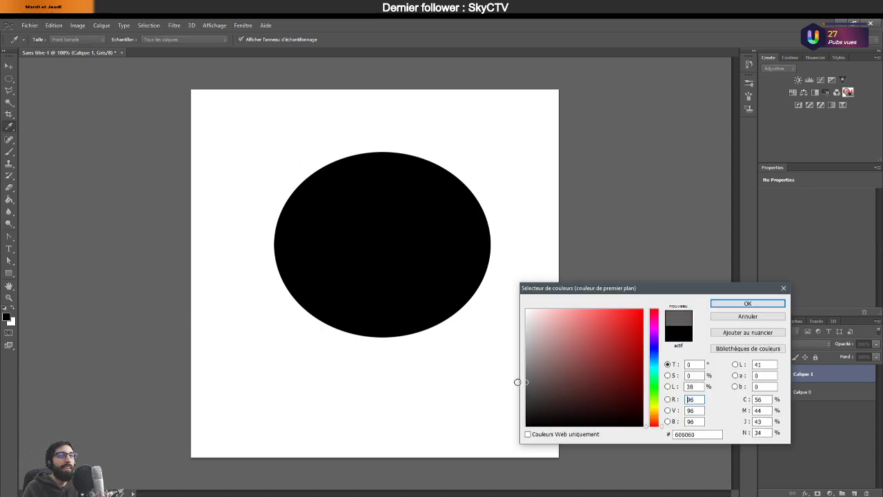
{"action": "left_click", "coordinate": [745, 303]}
{"action": "left_click", "coordinate": [423, 265]}
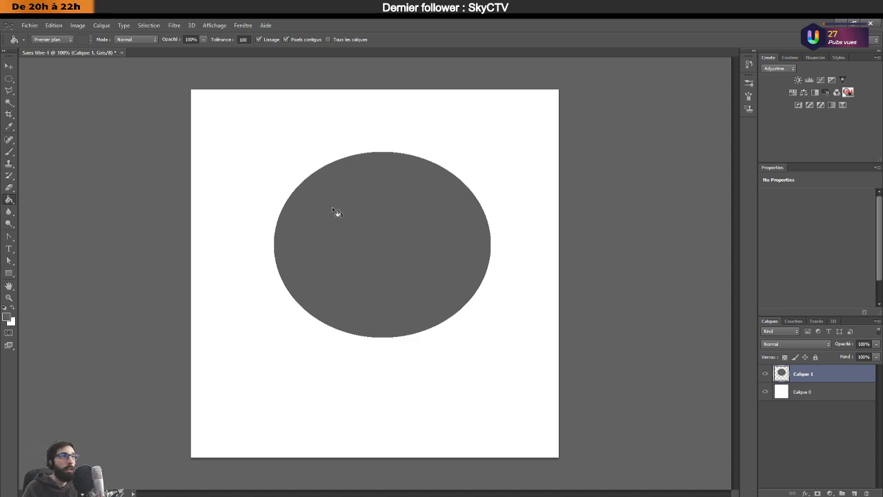
On a new layer, select a slightly larger ellipse over the first one and fill it with the gray foreground color.
{"action": "left_click", "coordinate": [9, 78]}
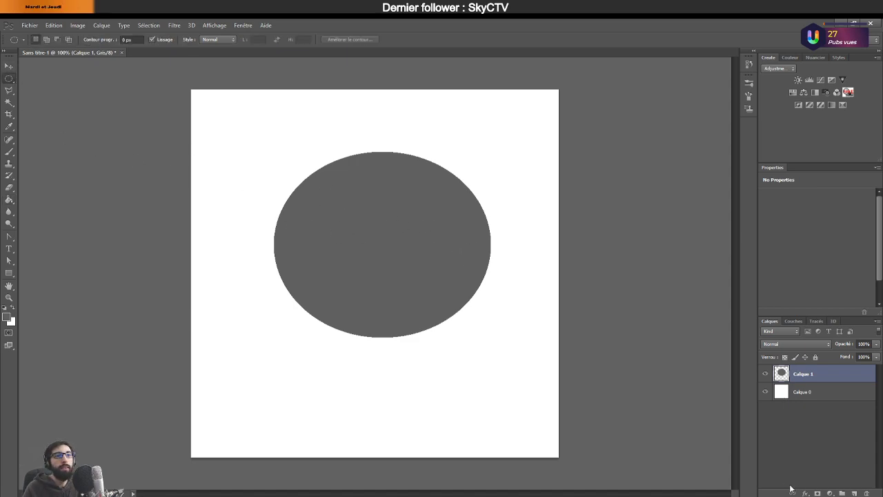
{"action": "left_click", "coordinate": [855, 493]}
{"action": "mouse_move", "coordinate": [275, 150]}
{"action": "left_mouse_down"}
{"action": "mouse_move", "coordinate": [362, 193]}
{"action": "mouse_move", "coordinate": [491, 334]}
{"action": "mouse_move", "coordinate": [492, 341]}
{"action": "mouse_move", "coordinate": [476, 339]}
{"action": "left_mouse_up"}
{"action": "left_click", "coordinate": [9, 199]}
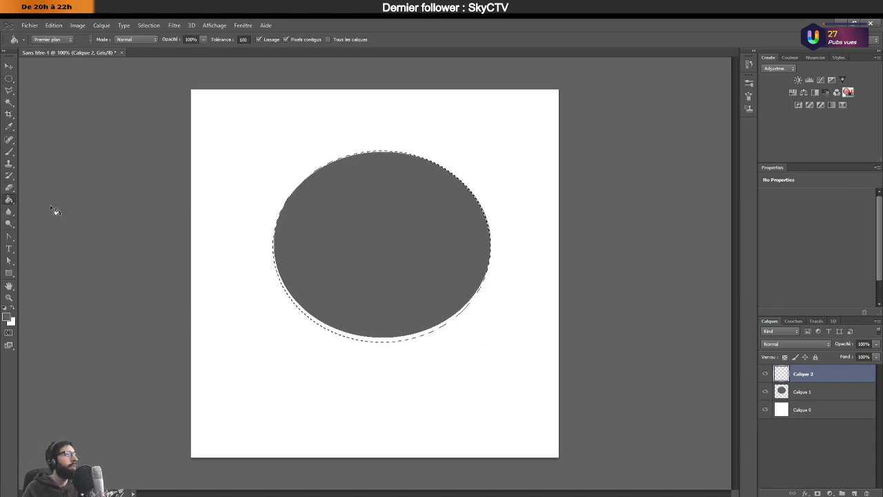
{"action": "left_click", "coordinate": [353, 339]}
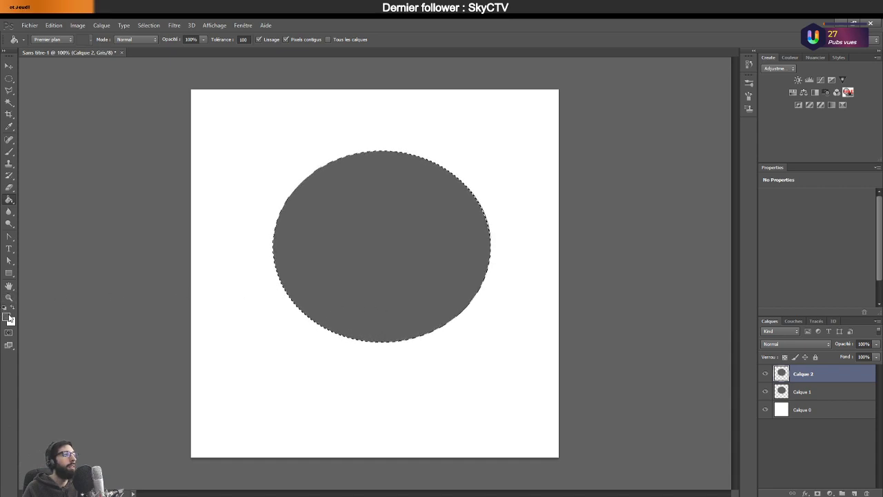
Recolor the second ellipse black and move its layer beneath the gray ellipse's layer.
{"action": "left_click", "coordinate": [8, 316]}
{"action": "key", "text": "Return"}
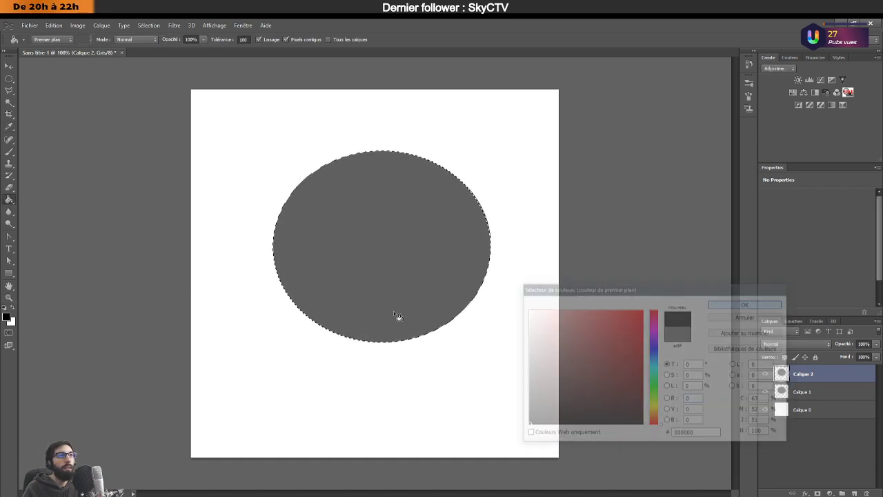
{"action": "left_click", "coordinate": [397, 316]}
{"action": "left_click_drag", "start_coordinate": [851, 375], "coordinate": [843, 402]}
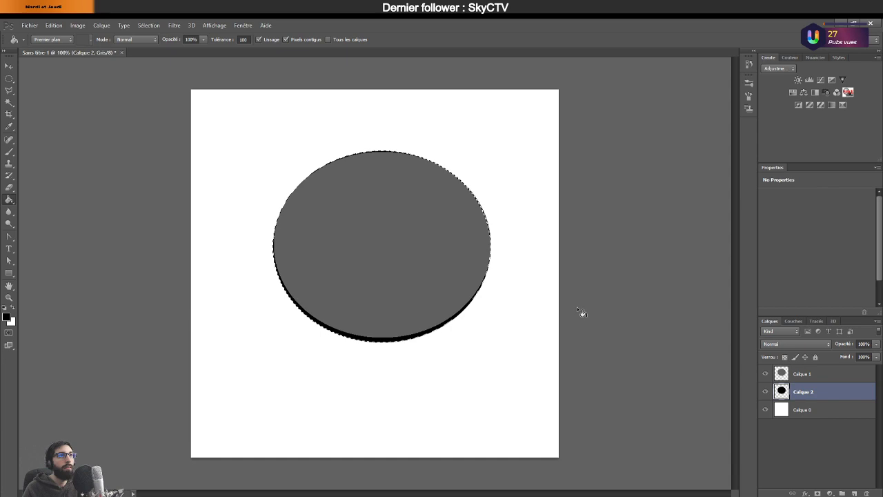
Shift the black ellipse slightly down to form a thicker lower rim, and deselect it.
{"action": "left_click", "coordinate": [8, 66]}
{"action": "left_click_drag", "start_coordinate": [431, 266], "coordinate": [434, 273]}
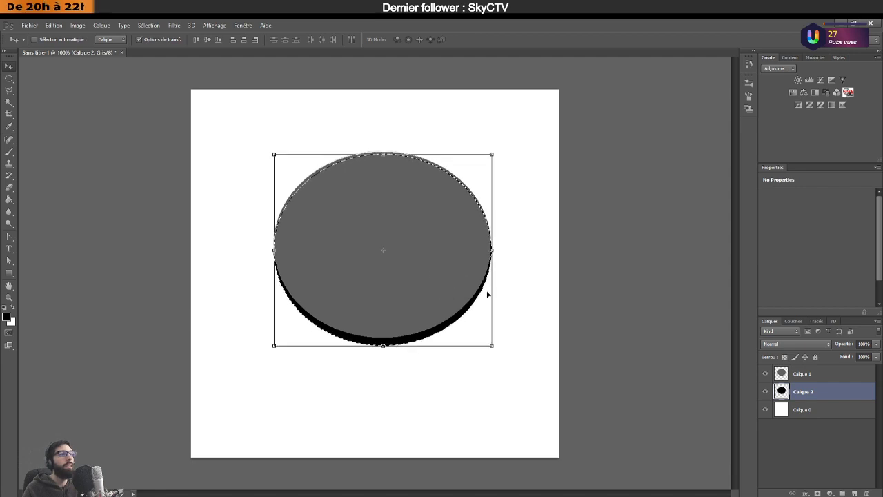
{"action": "key", "text": "ctrl+d"}
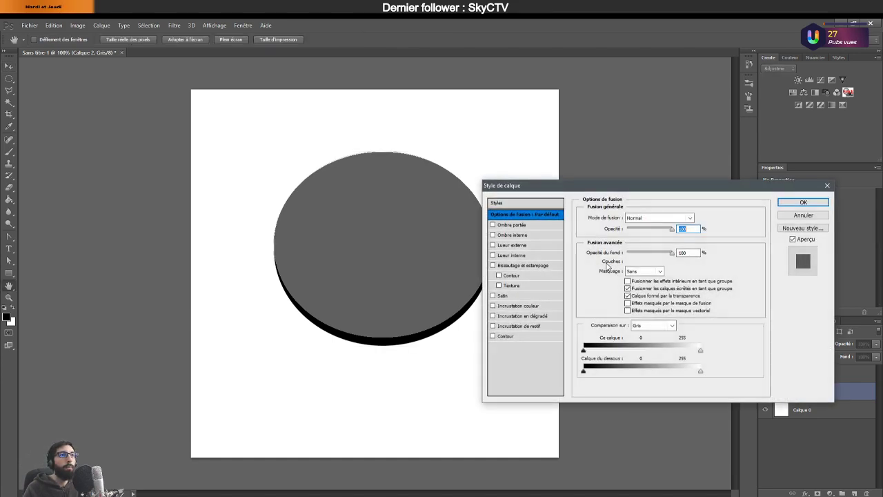
{"action": "left_click", "coordinate": [791, 214]}
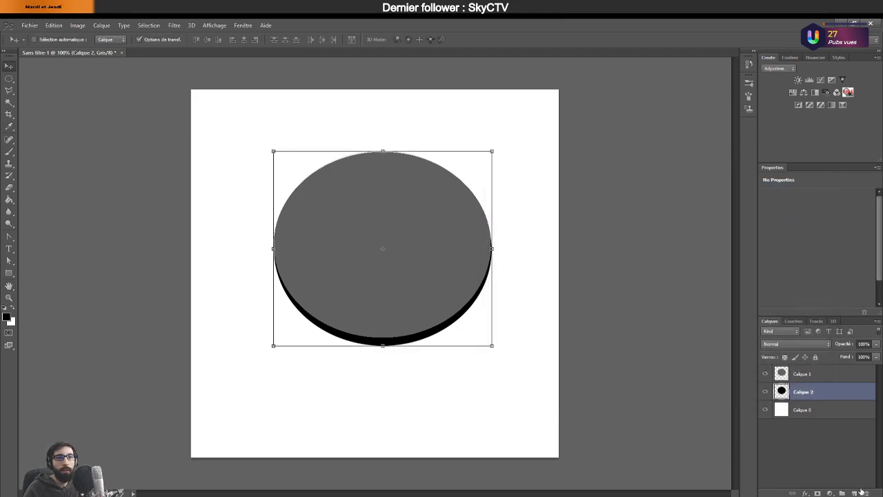
Add an empty layer at the top of the layer stack and open Logo (2).png from the Shirokuroda images folder.
{"action": "left_click", "coordinate": [856, 492]}
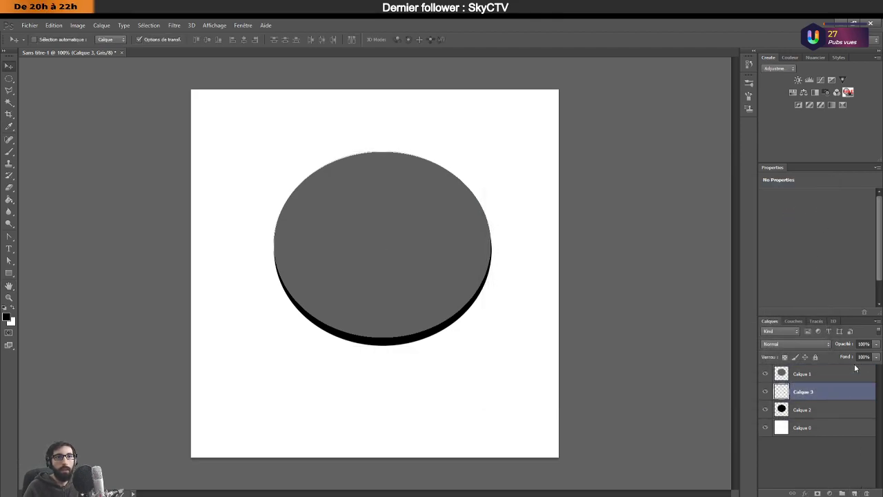
{"action": "left_click_drag", "start_coordinate": [843, 392], "coordinate": [844, 371]}
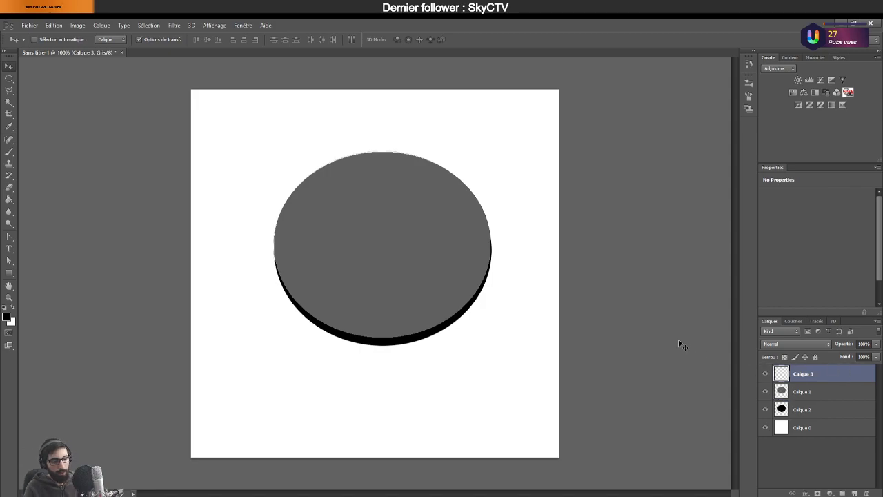
{"action": "key", "text": "ctrl+o"}
{"action": "left_click", "coordinate": [339, 207]}
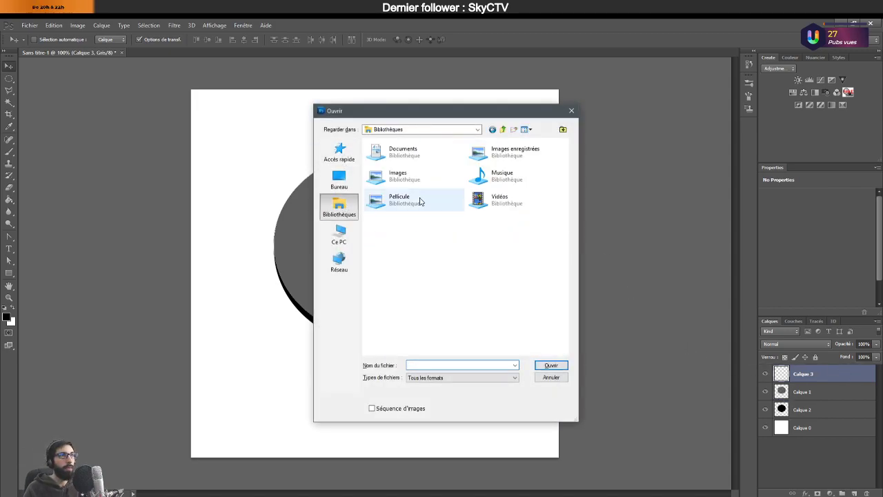
{"action": "double_click", "coordinate": [428, 178]}
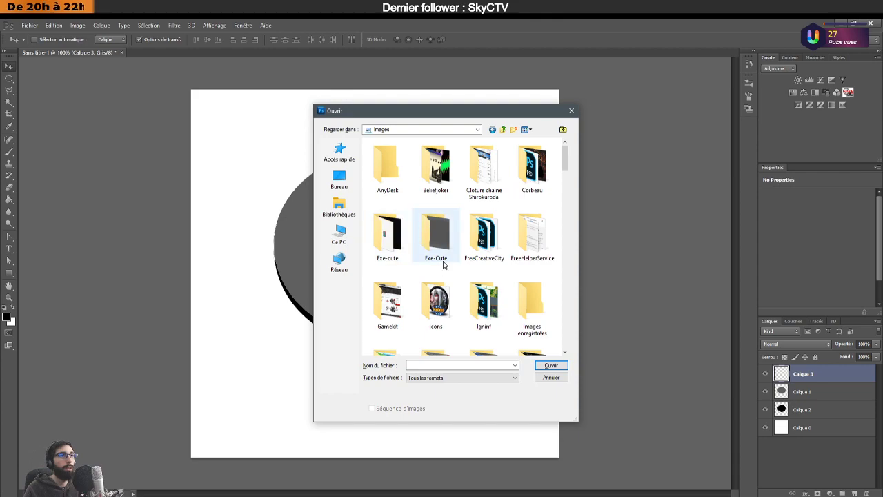
{"action": "scroll", "coordinate": [443, 264], "scroll_direction": "down", "scroll_amount": 5}
{"action": "double_click", "coordinate": [436, 238]}
{"action": "scroll", "coordinate": [466, 247], "scroll_direction": "down", "scroll_amount": 5}
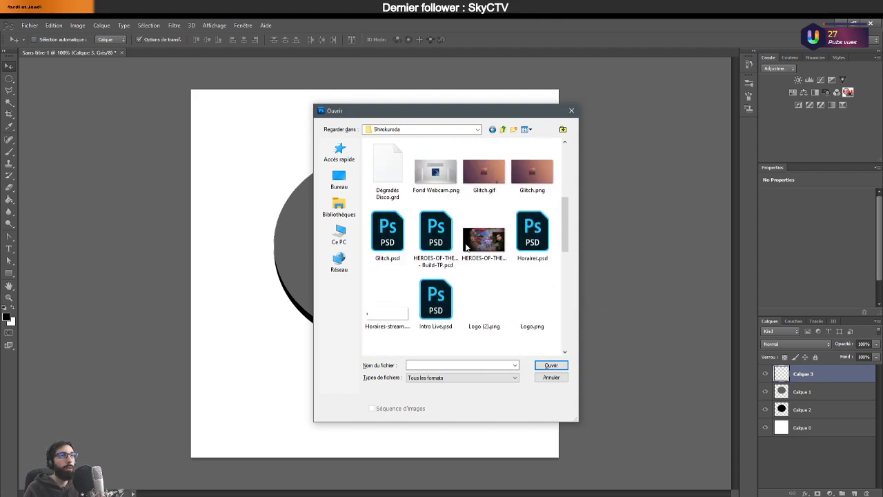
{"action": "scroll", "coordinate": [466, 247], "scroll_direction": "down", "scroll_amount": 3}
{"action": "double_click", "coordinate": [485, 200]}
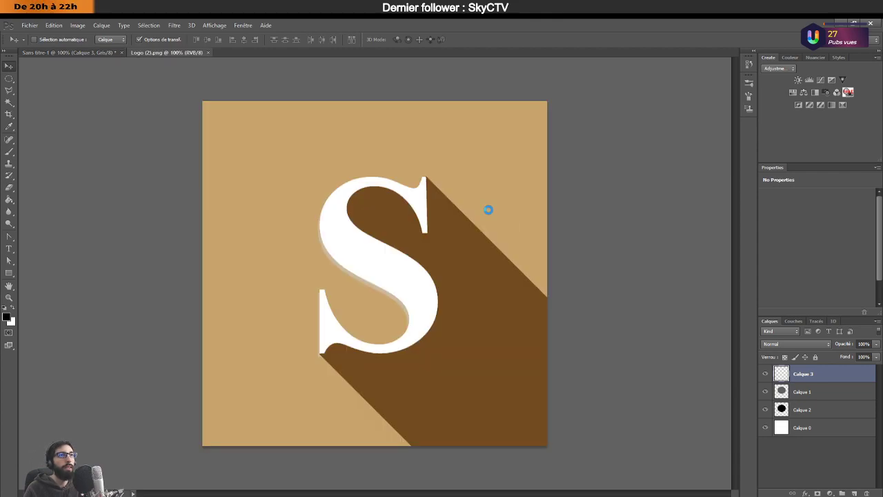
Try copying the whole S logo image onto the empty top layer of the ellipse document, and delete the pasted logo.
{"action": "double_click", "coordinate": [822, 371]}
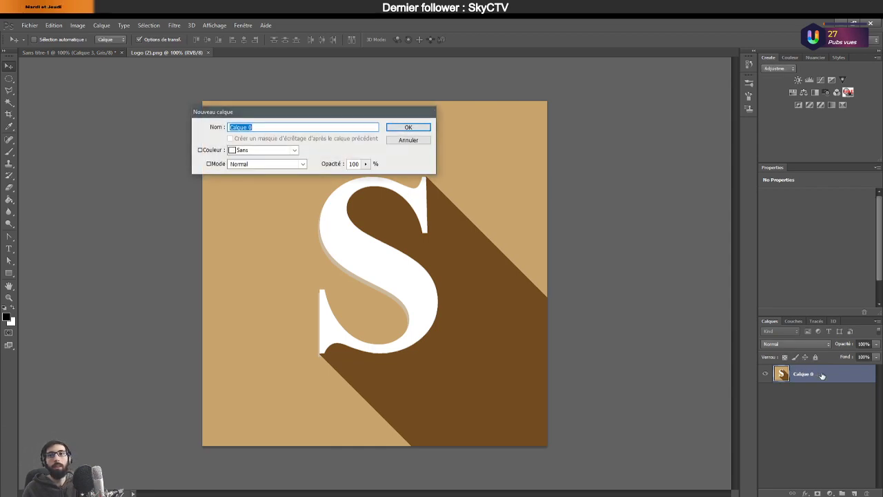
{"action": "key", "text": "Return"}
{"action": "key", "text": "ctrl+a"}
{"action": "key", "text": "ctrl+c"}
{"action": "left_click", "coordinate": [107, 54]}
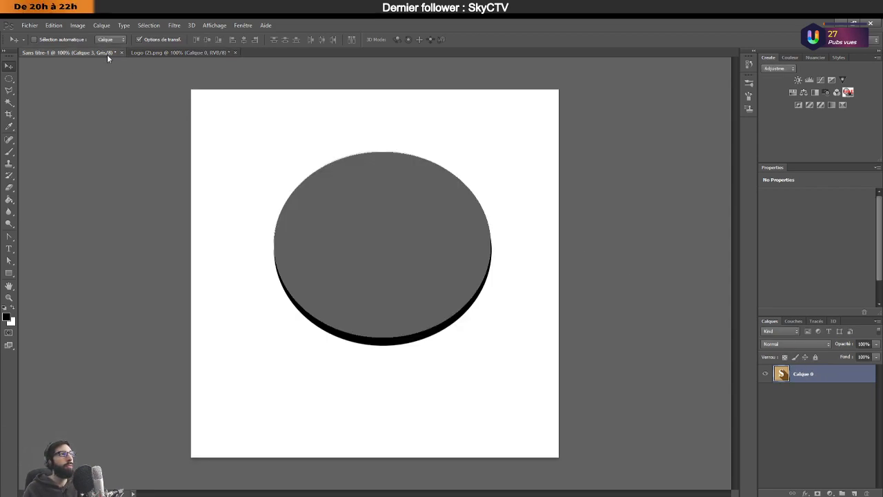
{"action": "key", "text": "ctrl+v"}
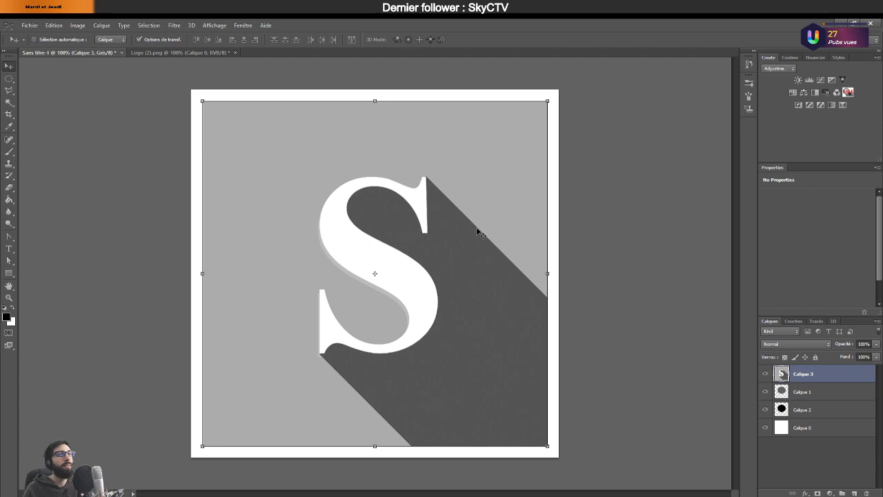
{"action": "key", "text": "Delete"}
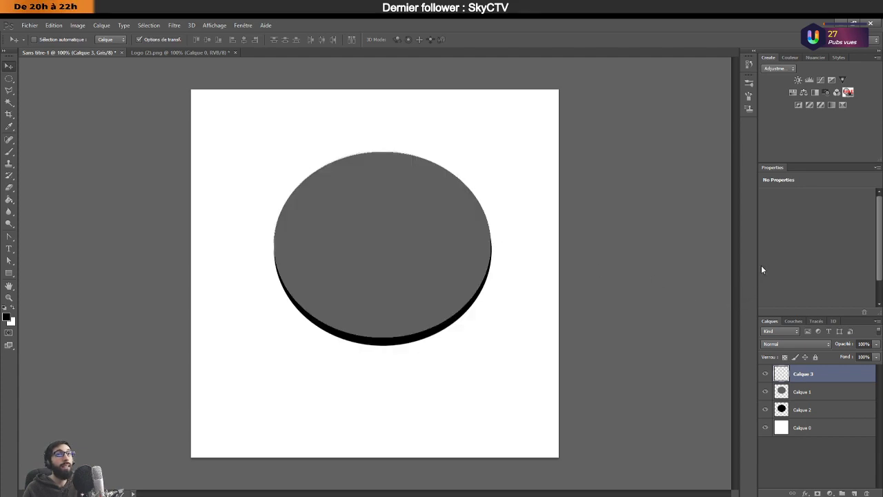
{"action": "double_click", "coordinate": [803, 58]}
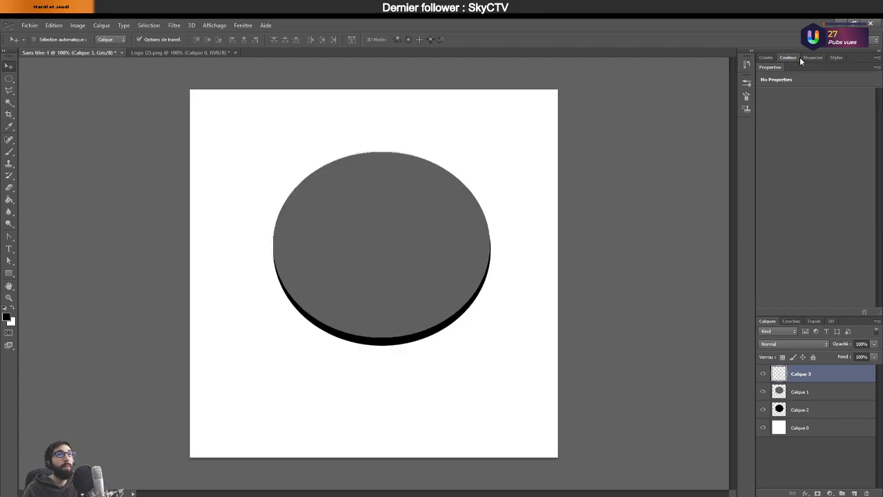
{"action": "left_click", "coordinate": [816, 58]}
{"action": "left_click", "coordinate": [770, 58]}
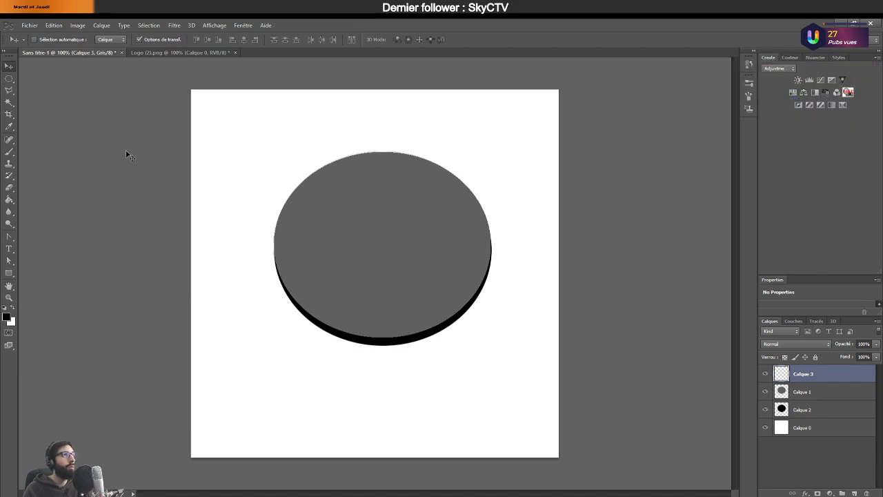
{"action": "left_click", "coordinate": [784, 328]}
{"action": "left_click", "coordinate": [783, 328]}
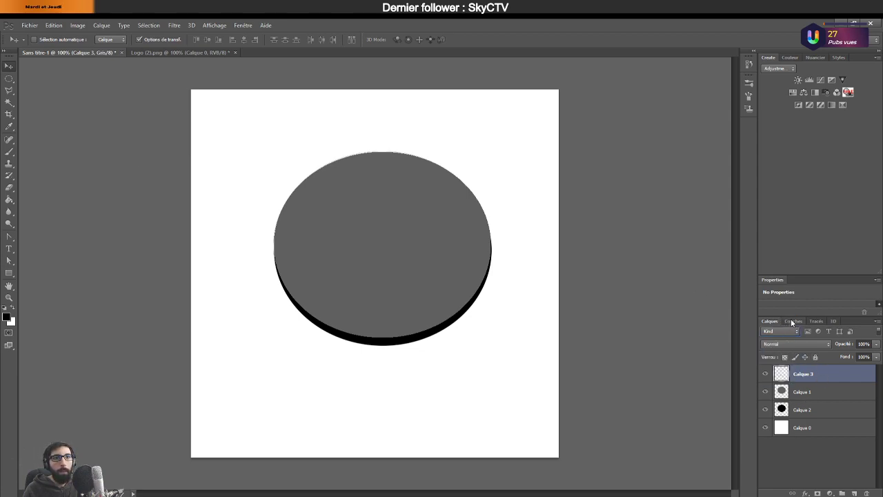
{"action": "left_click", "coordinate": [792, 322]}
{"action": "left_click", "coordinate": [771, 322]}
{"action": "left_click", "coordinate": [779, 331]}
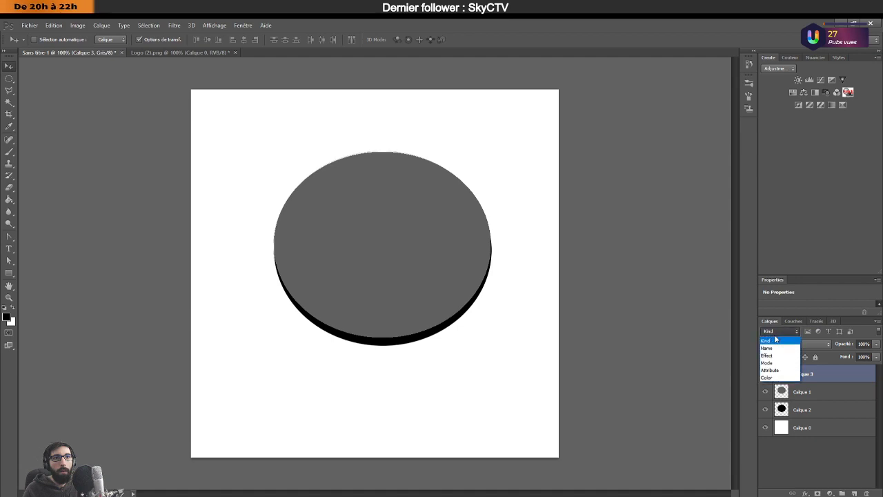
{"action": "left_click", "coordinate": [780, 374]}
{"action": "left_click", "coordinate": [831, 332]}
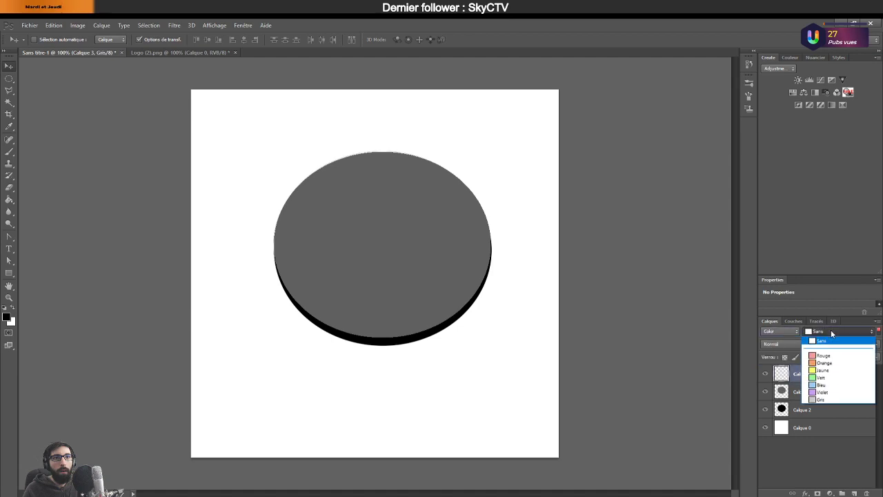
{"action": "left_click", "coordinate": [825, 341]}
{"action": "left_click", "coordinate": [780, 331]}
{"action": "left_click", "coordinate": [781, 338]}
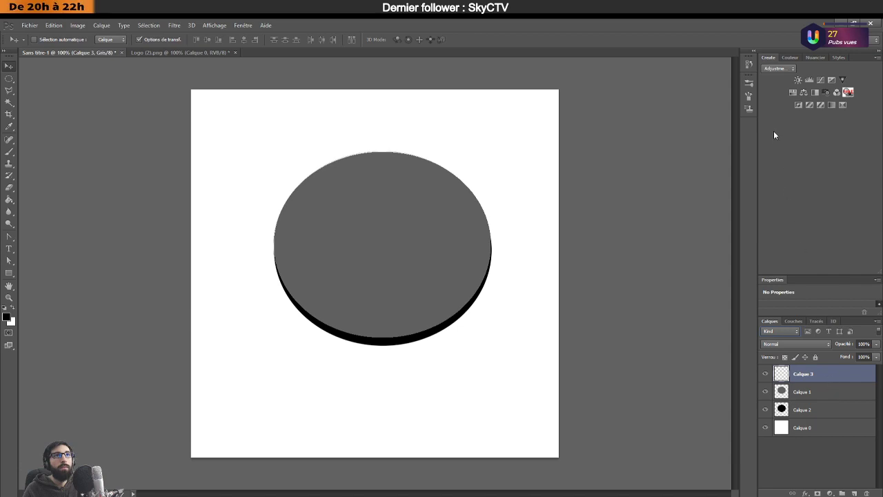
{"action": "left_click", "coordinate": [878, 53]}
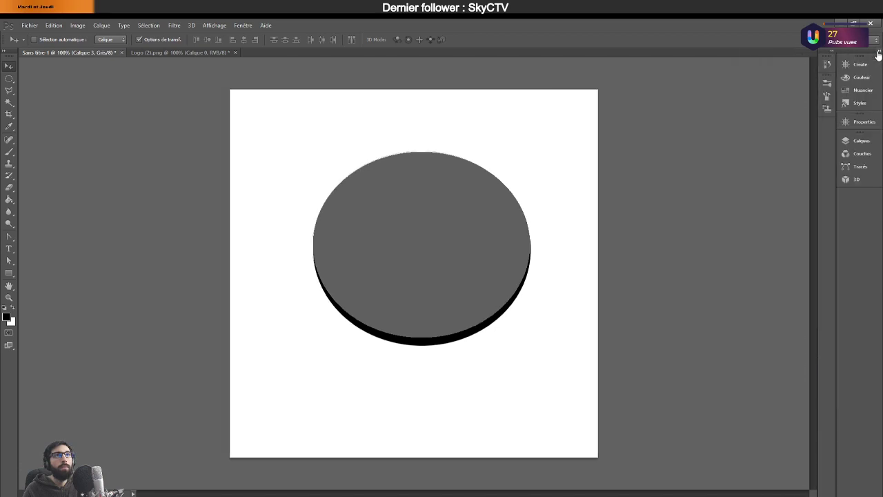
{"action": "left_click", "coordinate": [878, 53]}
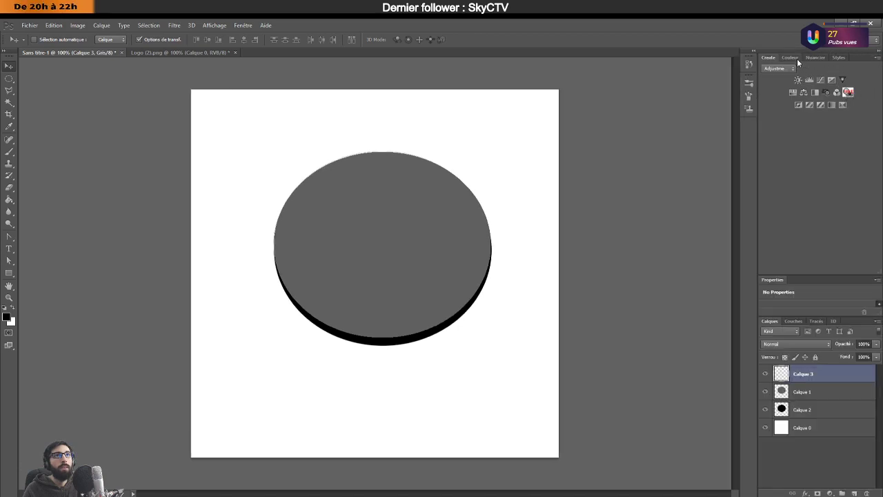
Pick a foreground color from the color spectrum and return the foreground to 100% black.
{"action": "left_click", "coordinate": [790, 57]}
{"action": "left_click", "coordinate": [835, 103]}
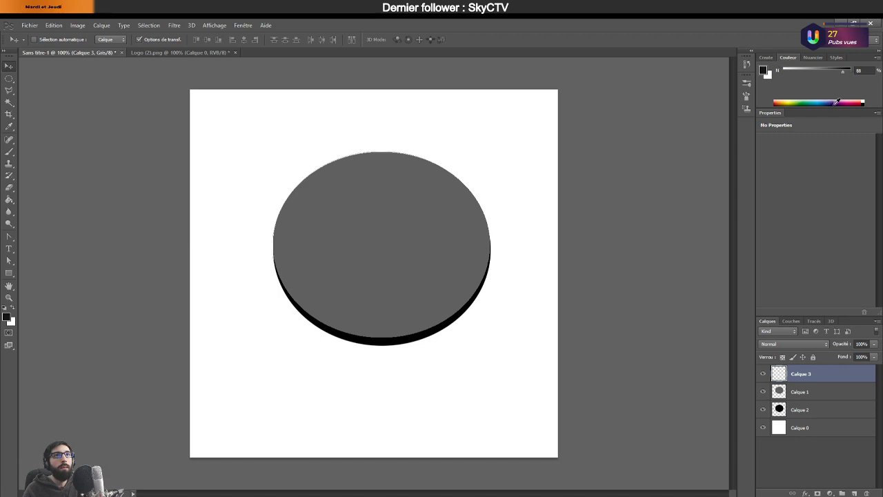
{"action": "left_click_drag", "start_coordinate": [844, 71], "coordinate": [856, 74]}
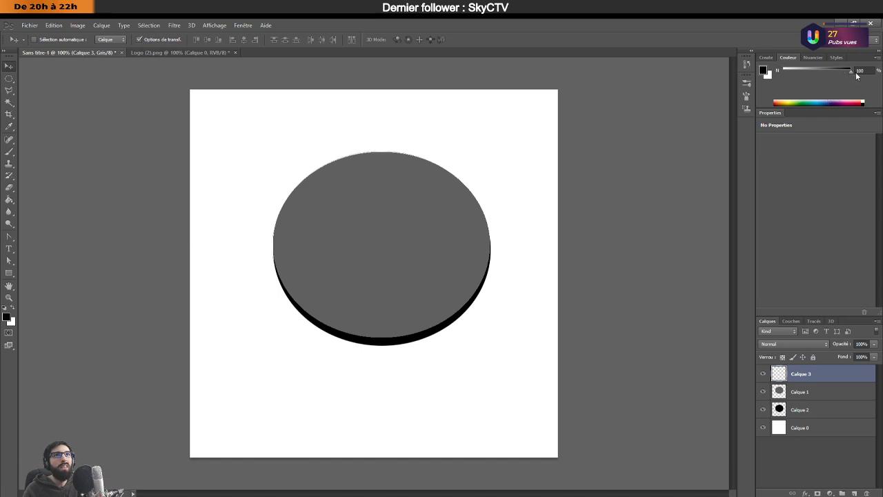
Try converting the ellipse document to RGB color mode with its layers merged, and undo the conversion.
{"action": "left_click", "coordinate": [176, 25]}
{"action": "left_click", "coordinate": [101, 25]}
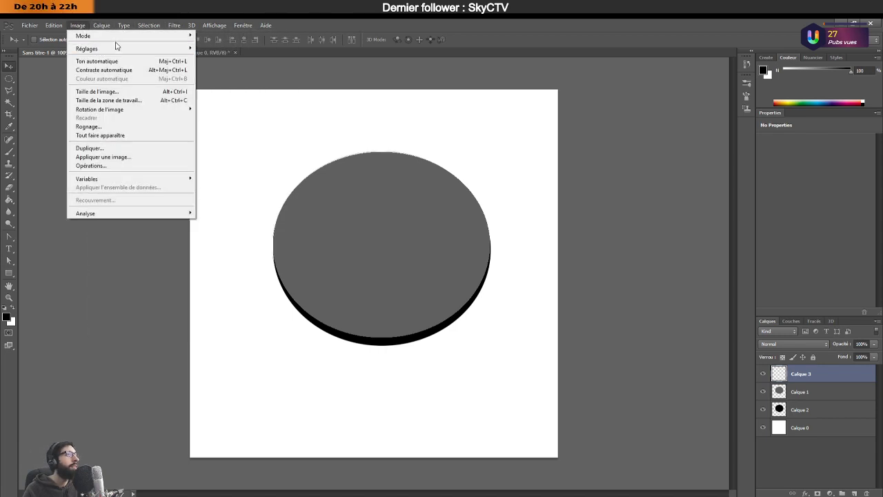
{"action": "mouse_move", "coordinate": [122, 51]}
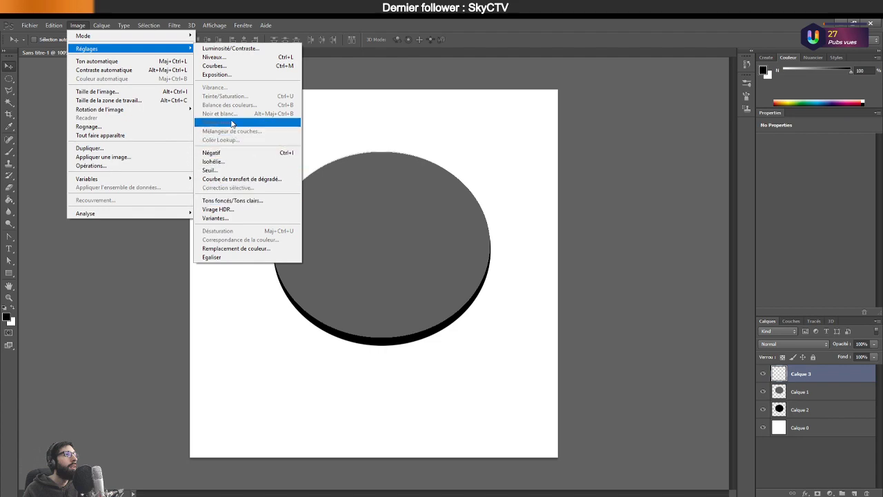
{"action": "mouse_move", "coordinate": [183, 36]}
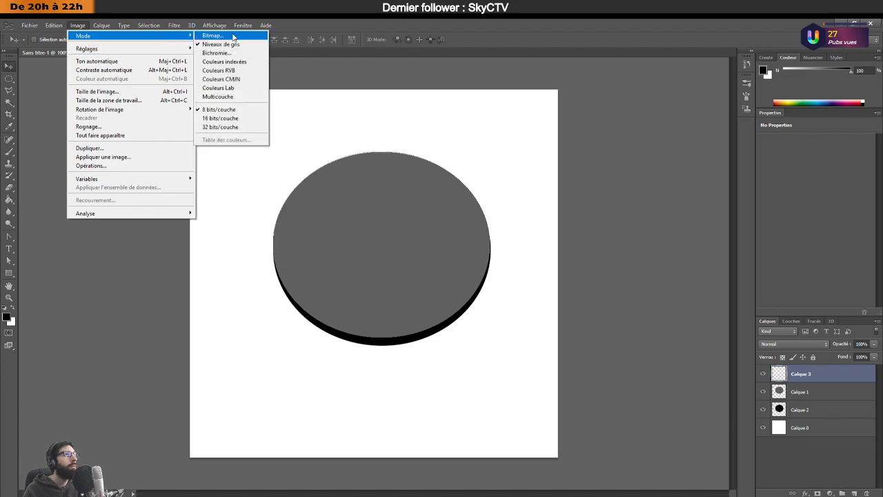
{"action": "left_click", "coordinate": [238, 71]}
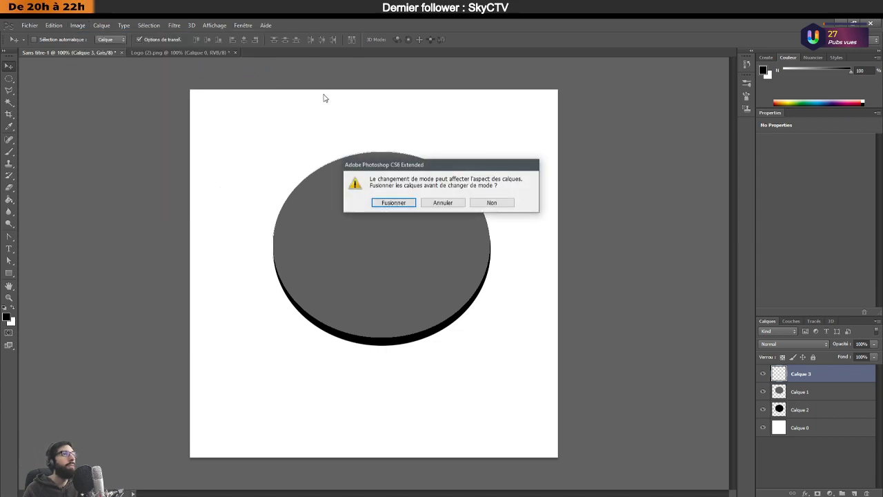
{"action": "left_click", "coordinate": [394, 203]}
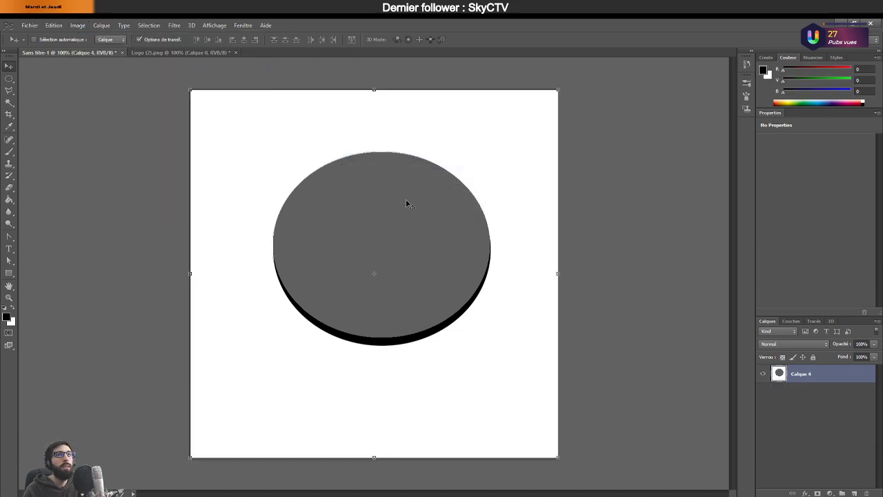
{"action": "key", "text": "ctrl+z"}
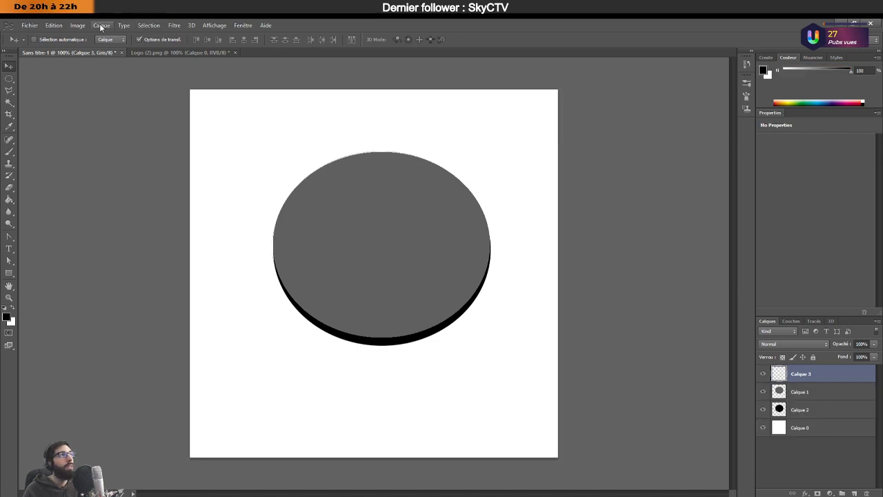
Convert the ellipse document from grayscale to RGB color mode, merging all its layers.
{"action": "left_click", "coordinate": [77, 25]}
{"action": "mouse_move", "coordinate": [87, 49]}
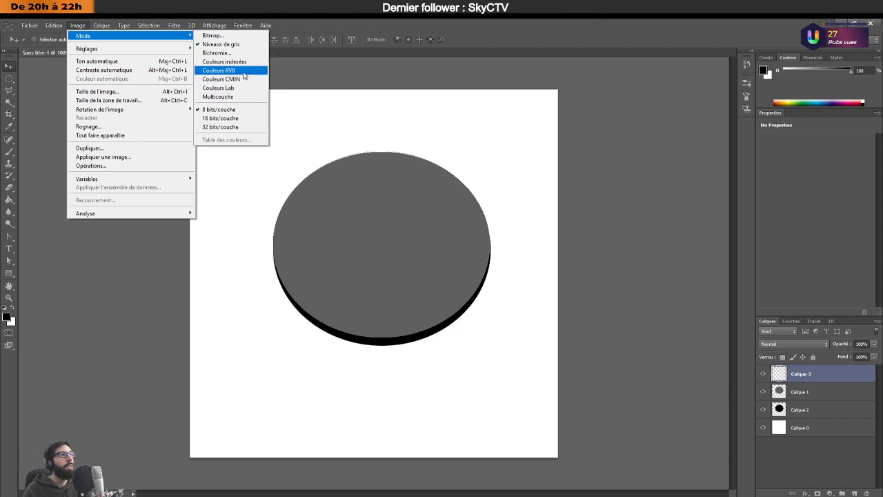
{"action": "left_click", "coordinate": [242, 73]}
{"action": "left_click", "coordinate": [392, 201]}
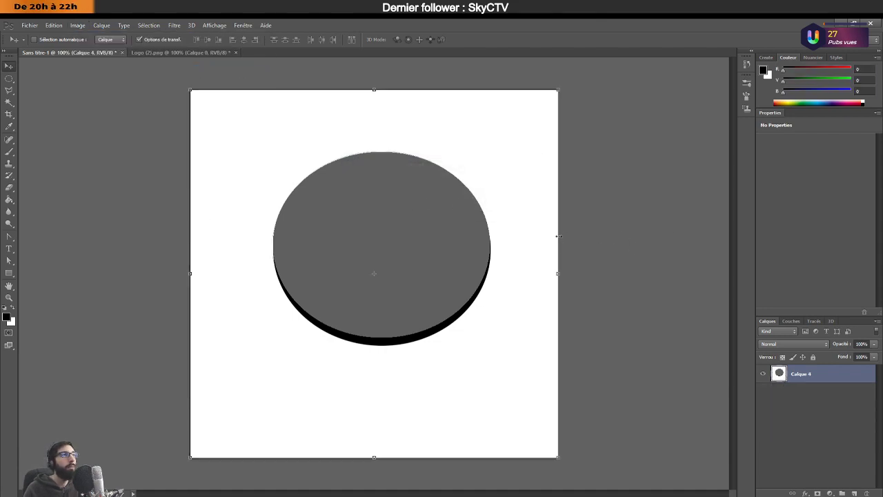
Paste the S logo into the ellipse document and move the merged ellipse layer above the logo layer.
{"action": "key", "text": "ctrl+v"}
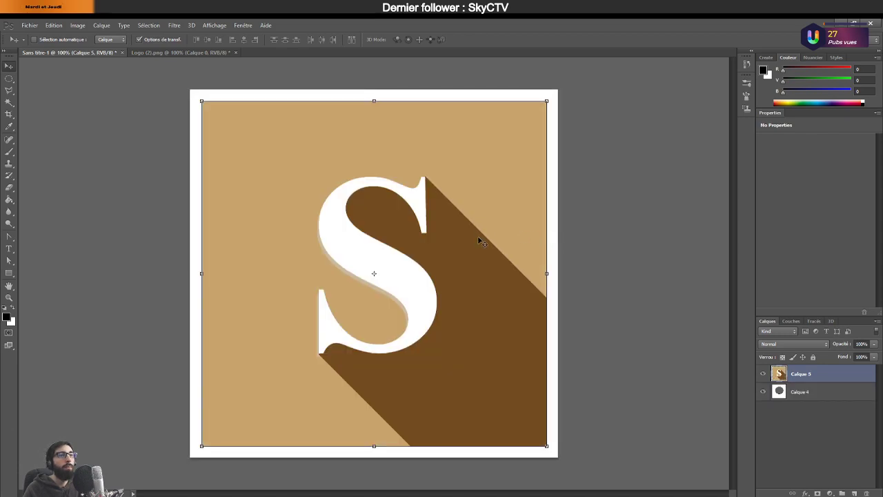
{"action": "left_click", "coordinate": [845, 393]}
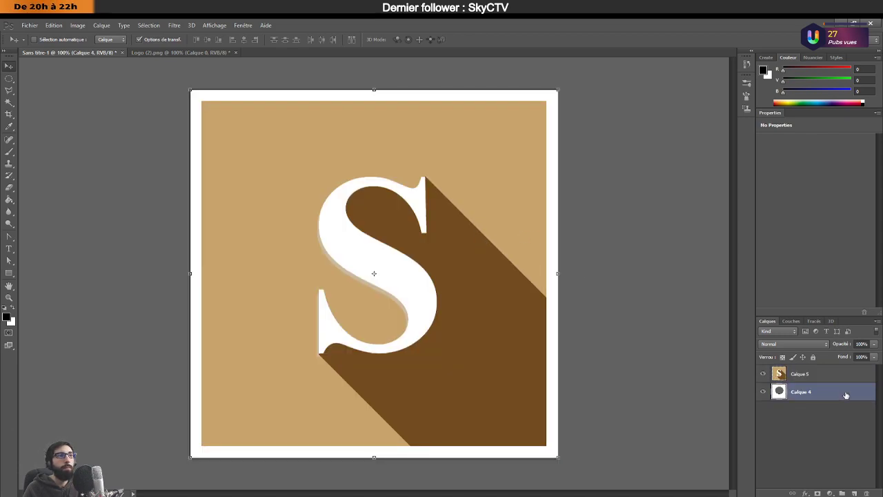
{"action": "left_click_drag", "start_coordinate": [829, 398], "coordinate": [830, 367]}
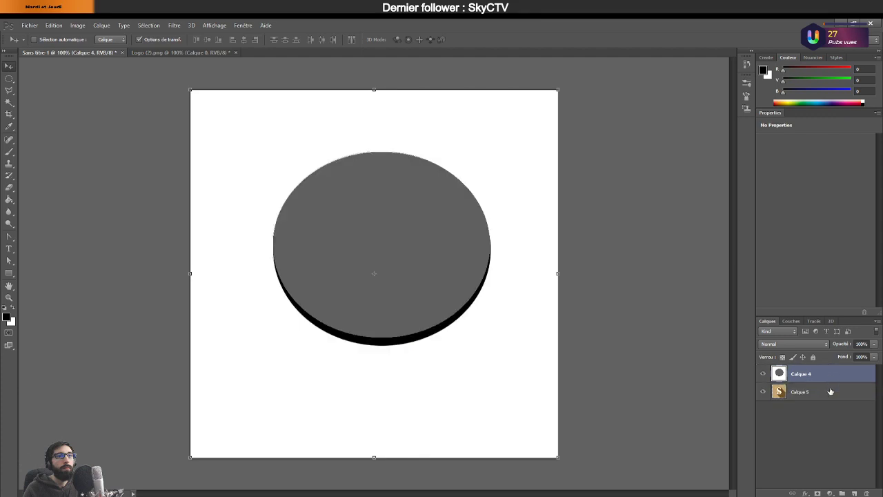
Delete the white background around the ellipse on its layer with the Magic Wand, and deselect.
{"action": "left_click", "coordinate": [831, 392]}
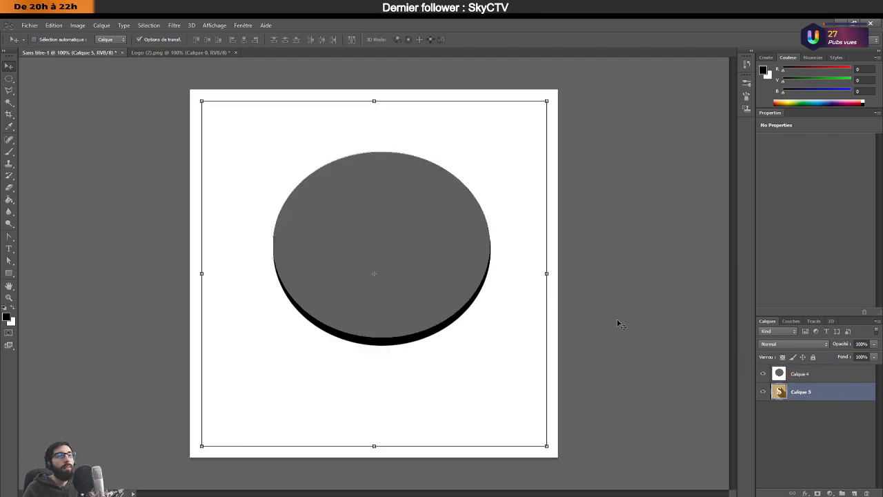
{"action": "key", "text": "alt+bracketright"}
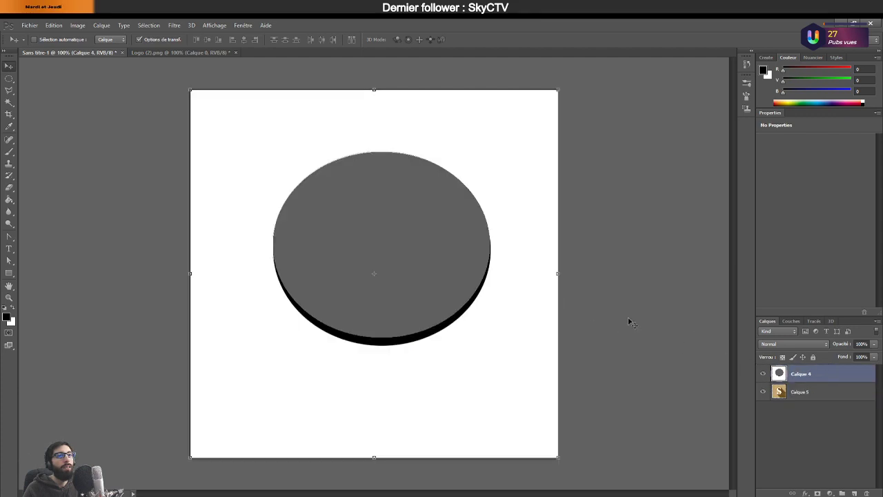
{"action": "left_click", "coordinate": [9, 102]}
{"action": "left_click", "coordinate": [272, 118]}
{"action": "key", "text": "Delete"}
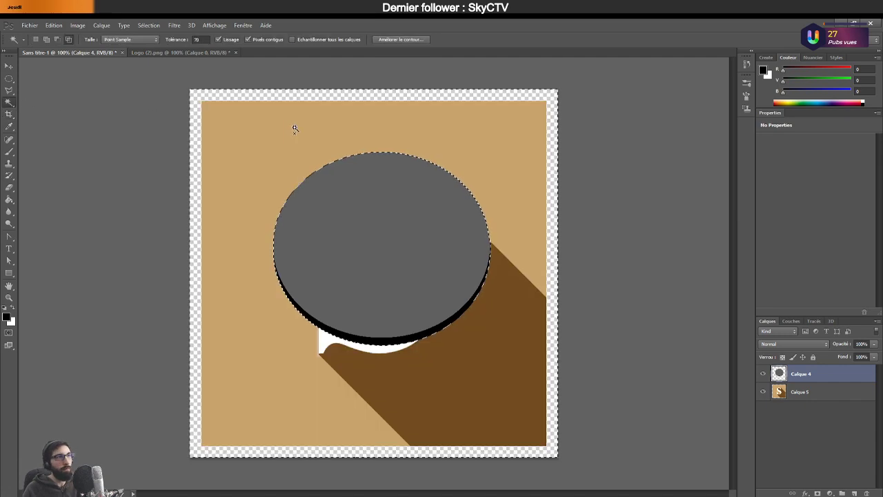
{"action": "key", "text": "ctrl+d"}
Lower the ellipse layer's opacity to 69% so the logo shows through it.
{"action": "left_click", "coordinate": [847, 394]}
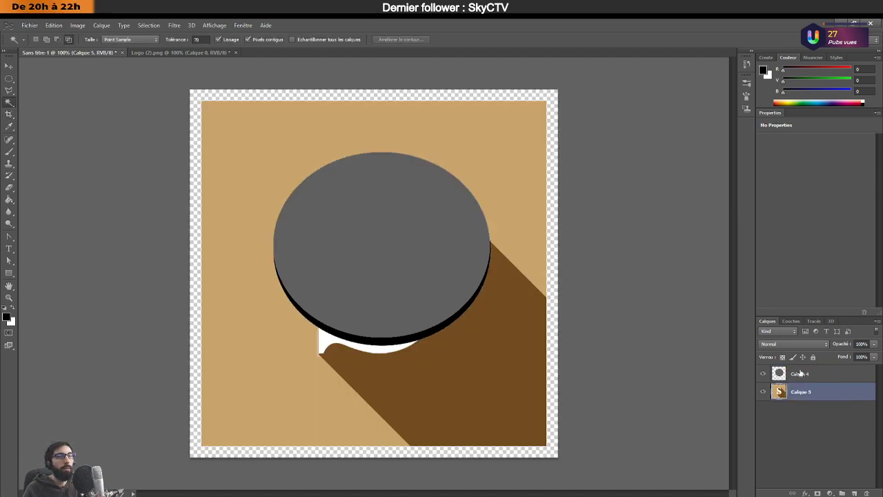
{"action": "left_click", "coordinate": [820, 374]}
{"action": "left_click_drag", "start_coordinate": [843, 345], "coordinate": [828, 345]}
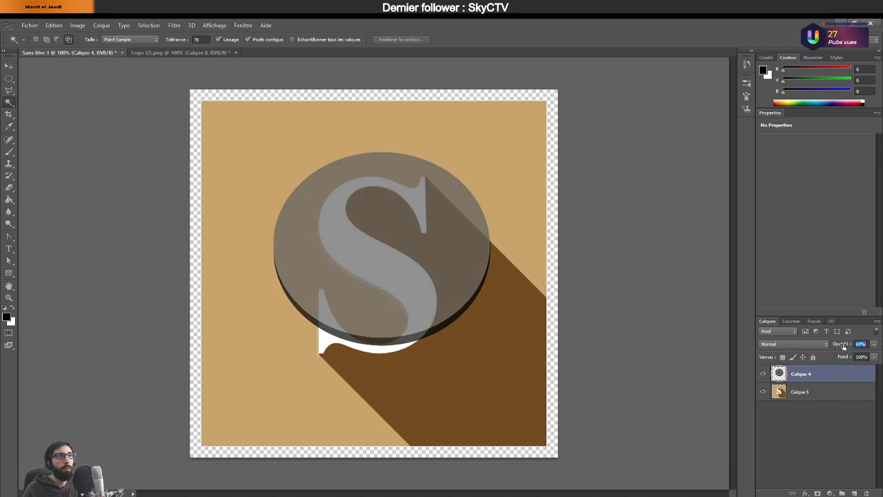
Scale the S logo layer proportionally to about 63.20% with Free Transform and center it behind the ellipse.
{"action": "left_click", "coordinate": [836, 391]}
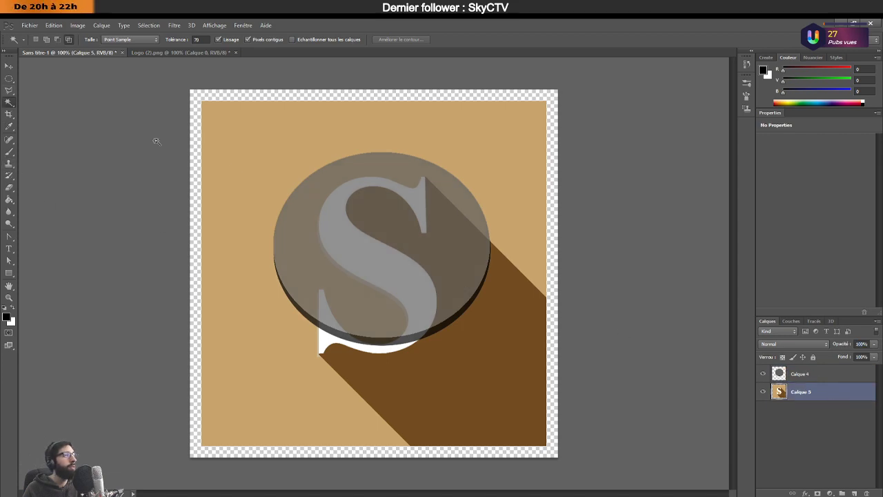
{"action": "key", "text": "ctrl+t"}
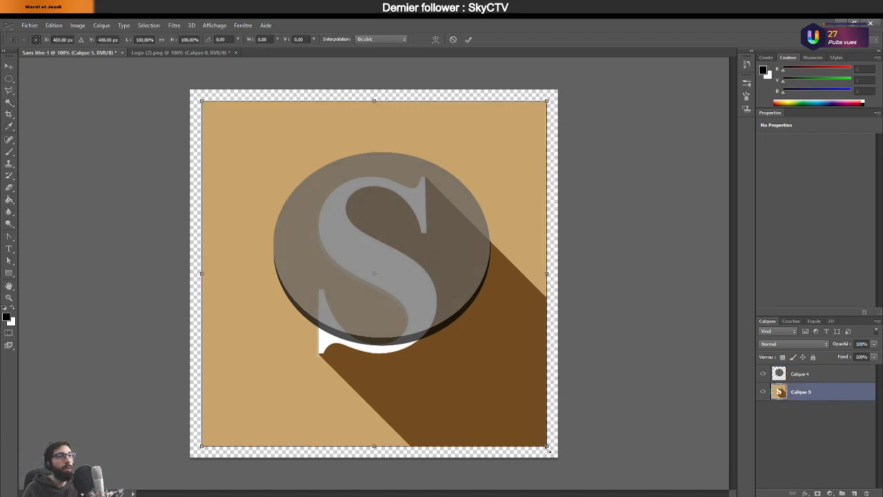
{"action": "left_click_drag", "start_coordinate": [549, 448], "coordinate": [410, 311]}
{"action": "left_click_drag", "start_coordinate": [291, 232], "coordinate": [372, 255]}
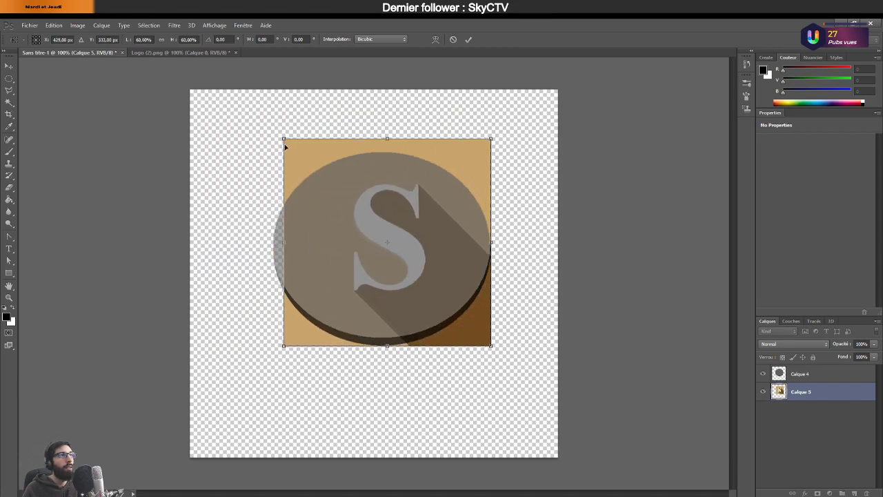
{"action": "left_click_drag", "start_coordinate": [284, 140], "coordinate": [273, 127]}
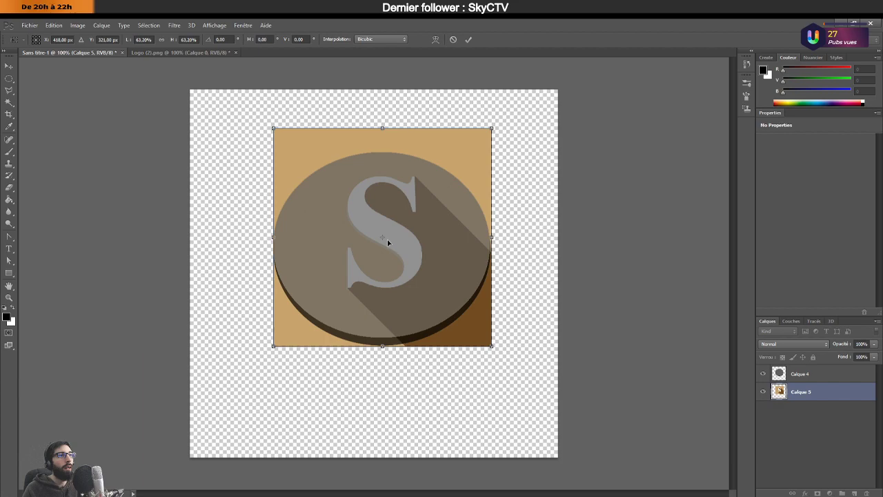
{"action": "mouse_move", "coordinate": [388, 242]}
{"action": "left_mouse_down"}
{"action": "mouse_move", "coordinate": [390, 256]}
{"action": "mouse_move", "coordinate": [387, 248]}
{"action": "left_mouse_up"}
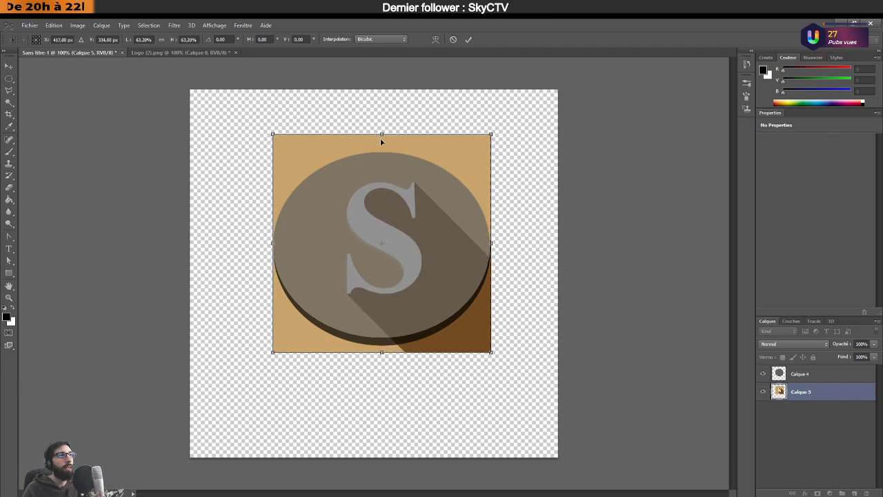
Distort the S logo layer with Free Transform to about 85.70% wide and 61.73% high, covering the whole ellipse.
{"action": "left_click_drag", "start_coordinate": [382, 135], "coordinate": [384, 157], "text": "ctrl"}
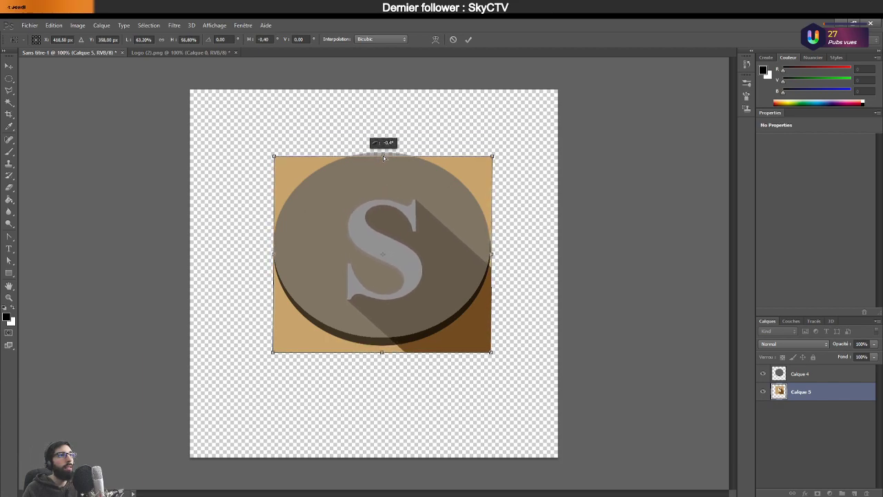
{"action": "left_click_drag", "start_coordinate": [382, 355], "coordinate": [380, 340], "text": "ctrl"}
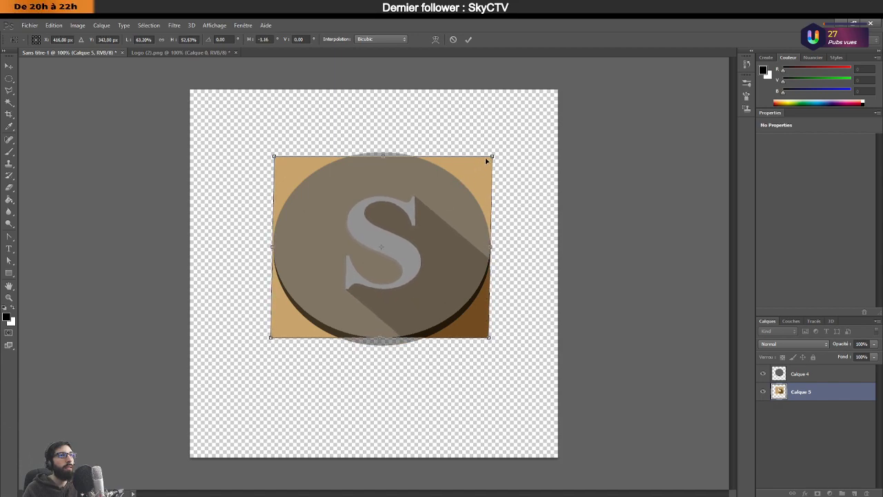
{"action": "left_click_drag", "start_coordinate": [494, 150], "coordinate": [469, 184], "text": "shift"}
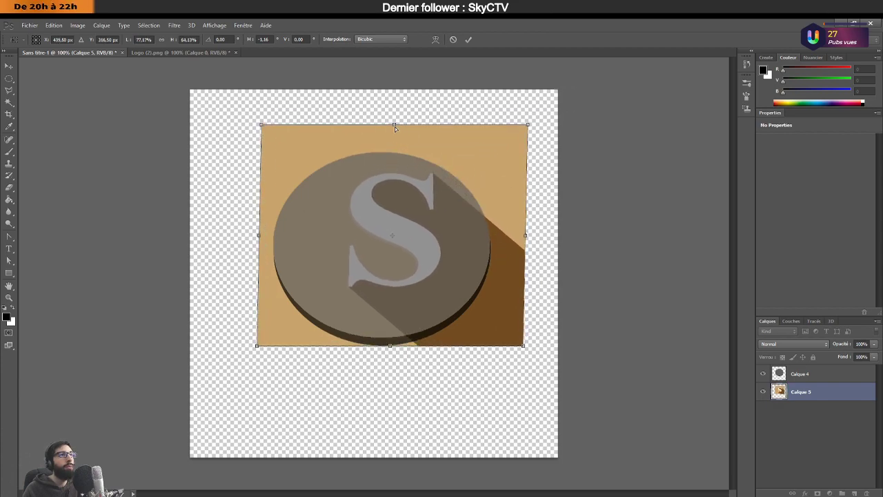
{"action": "left_click_drag", "start_coordinate": [395, 126], "coordinate": [388, 154], "text": "ctrl"}
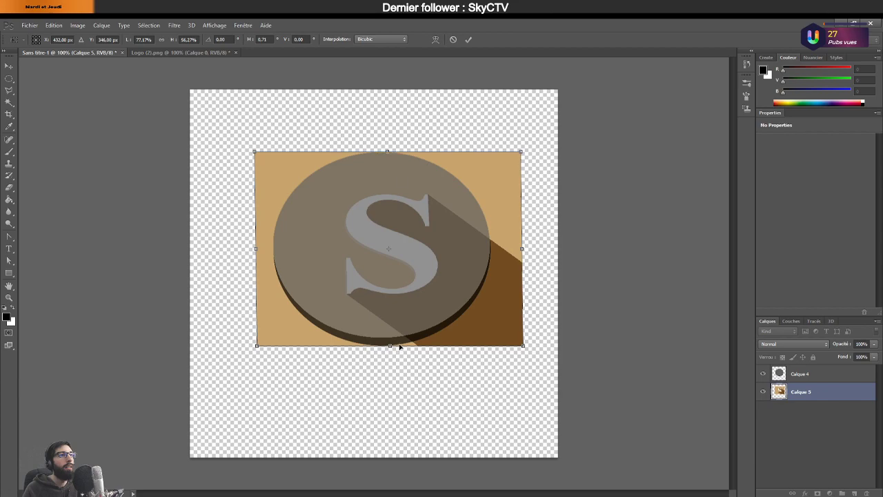
{"action": "left_click_drag", "start_coordinate": [391, 348], "coordinate": [383, 323], "text": "ctrl"}
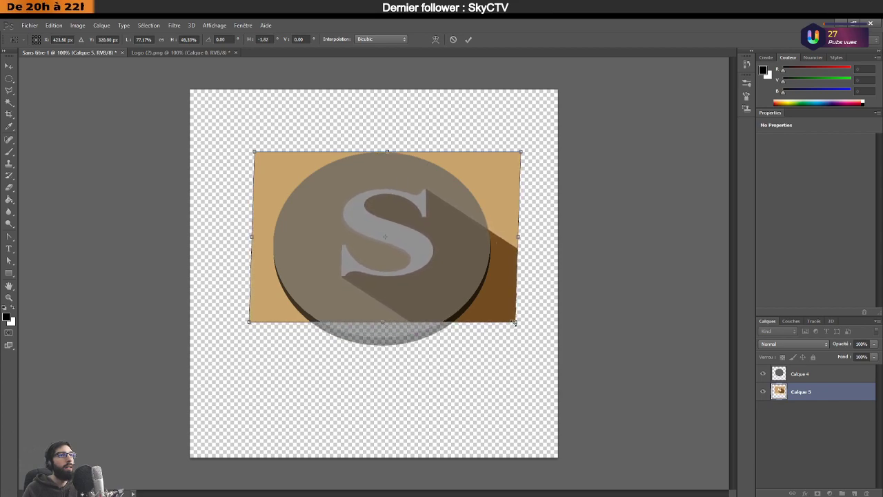
{"action": "left_click_drag", "start_coordinate": [515, 322], "coordinate": [456, 283]}
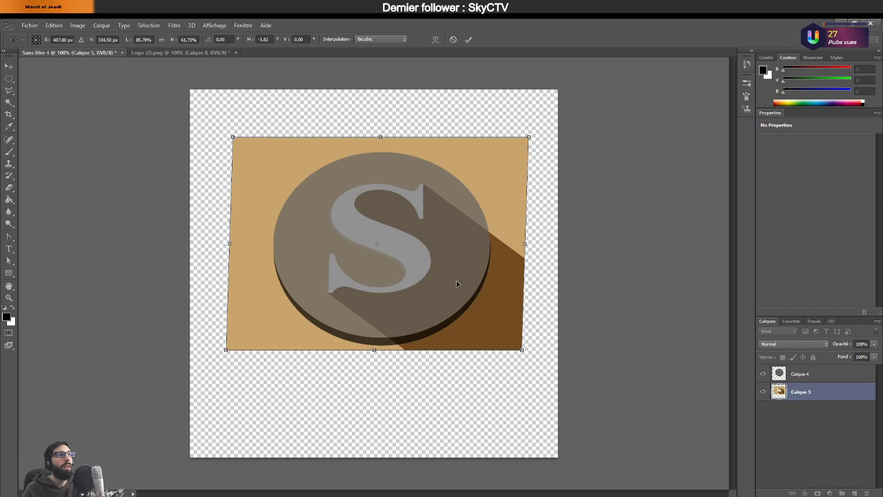
{"action": "key", "text": "Return"}
Select the area outside the ellipse with the Magic Wand and delete that area from the S logo layer.
{"action": "key", "text": "w"}
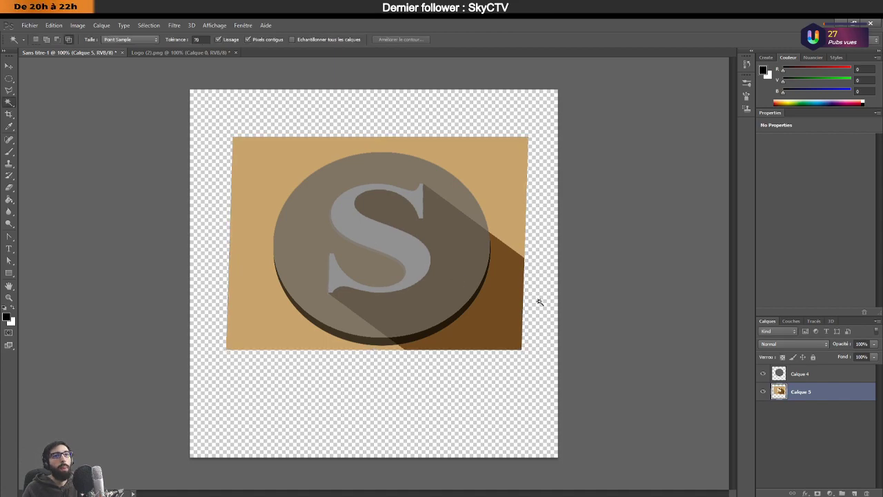
{"action": "left_click", "coordinate": [840, 374]}
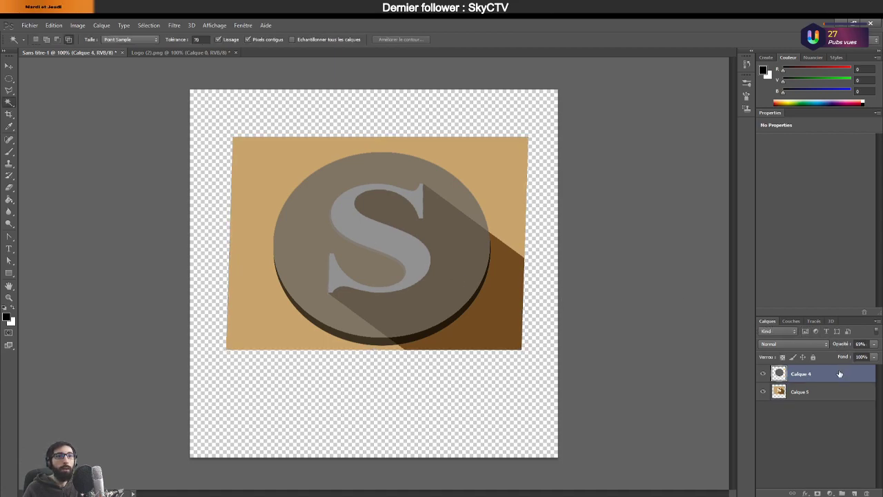
{"action": "left_click", "coordinate": [303, 188]}
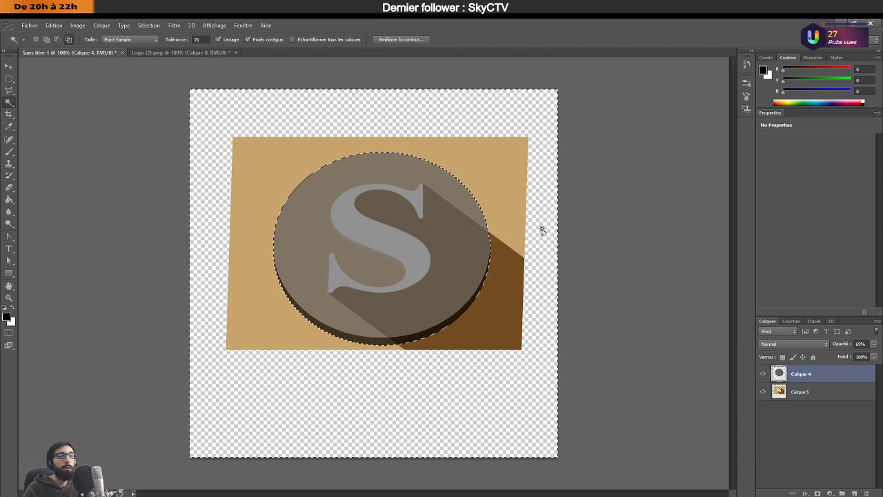
{"action": "right_click", "coordinate": [508, 204]}
{"action": "left_click", "coordinate": [508, 183]}
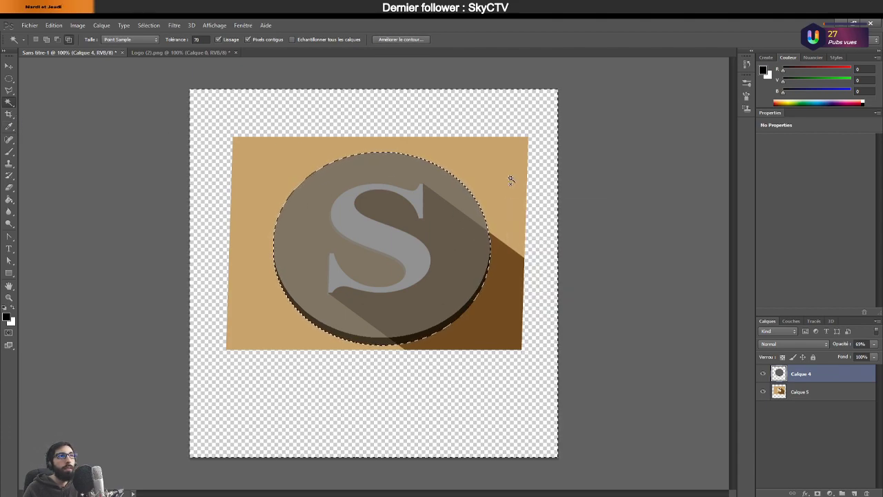
{"action": "left_click", "coordinate": [828, 391]}
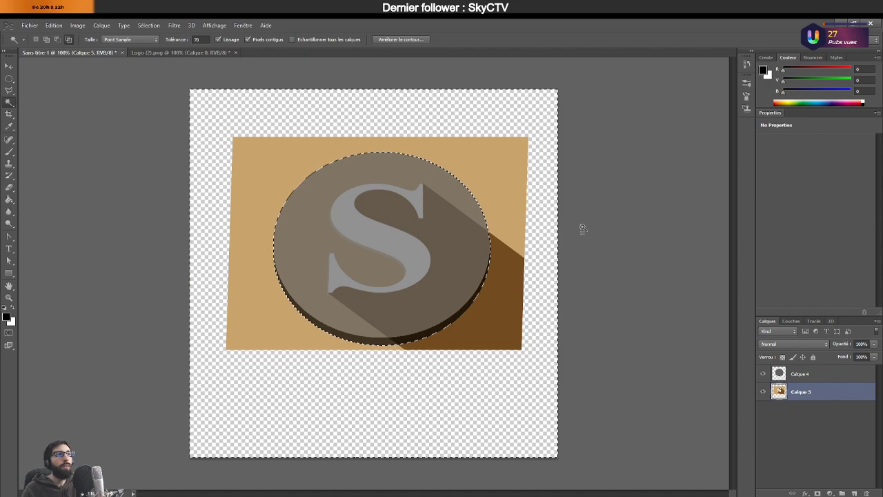
{"action": "key", "text": "Delete"}
Move the S logo layer above the ellipse layer and restore the ellipse layer's opacity to 100%.
{"action": "left_click_drag", "start_coordinate": [827, 391], "coordinate": [825, 372]}
{"action": "left_click", "coordinate": [817, 393]}
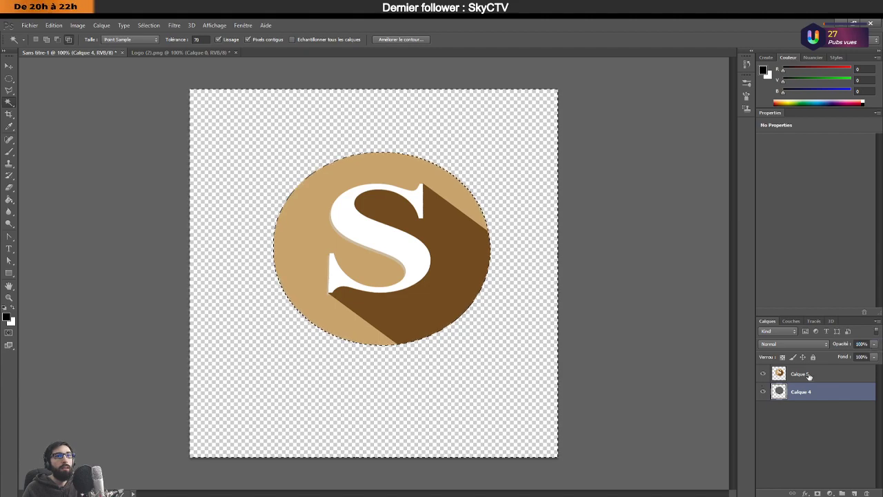
Trim the S logo to the ellipse's gray top face using an inverted Magic Wand selection, and deselect.
{"action": "left_click", "coordinate": [763, 373]}
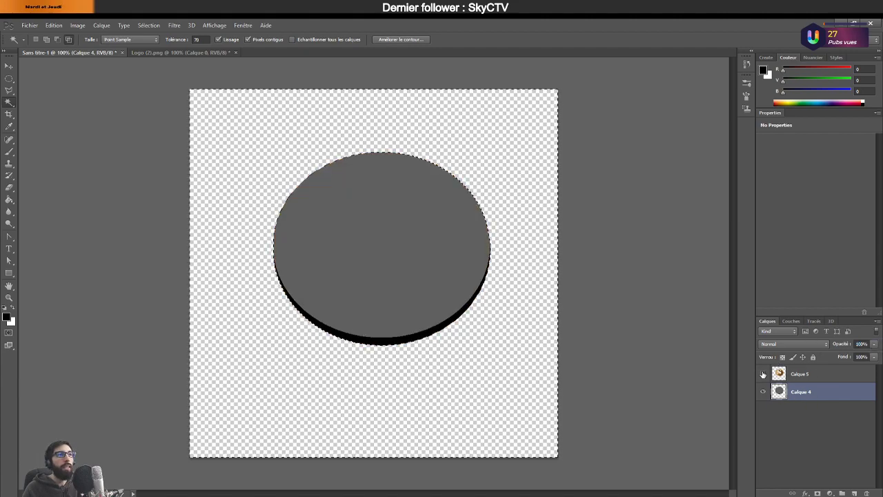
{"action": "left_click", "coordinate": [375, 223]}
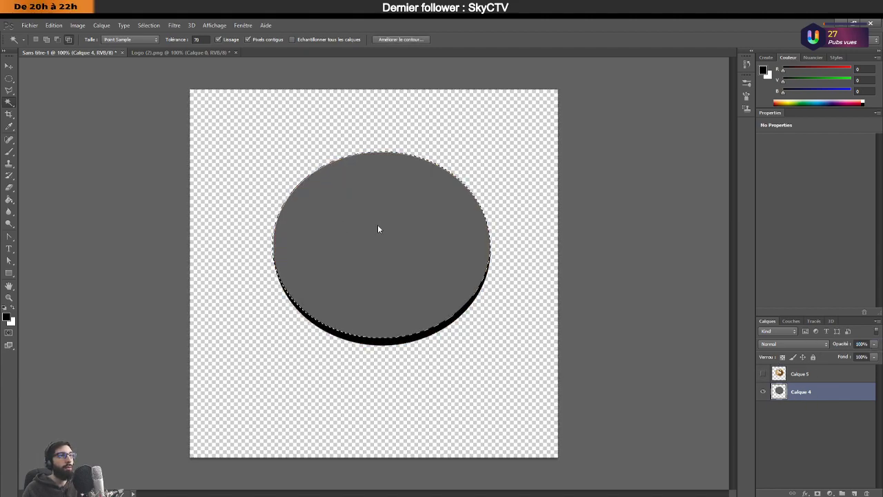
{"action": "right_click", "coordinate": [377, 224]}
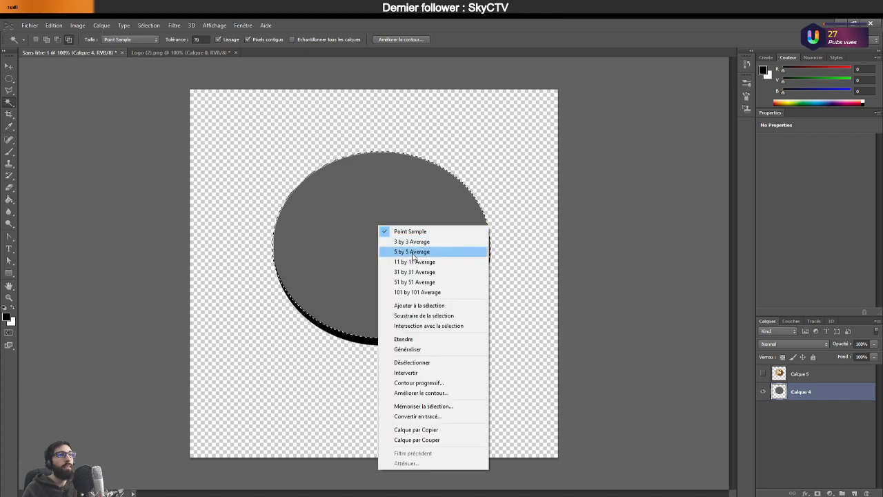
{"action": "left_click", "coordinate": [428, 372]}
{"action": "left_click", "coordinate": [818, 373]}
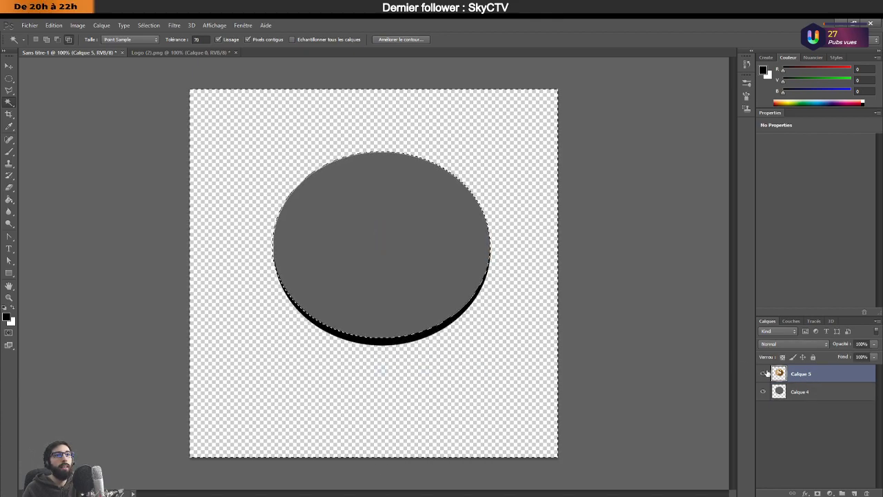
{"action": "left_click", "coordinate": [763, 373]}
{"action": "key", "text": "ctrl+d"}
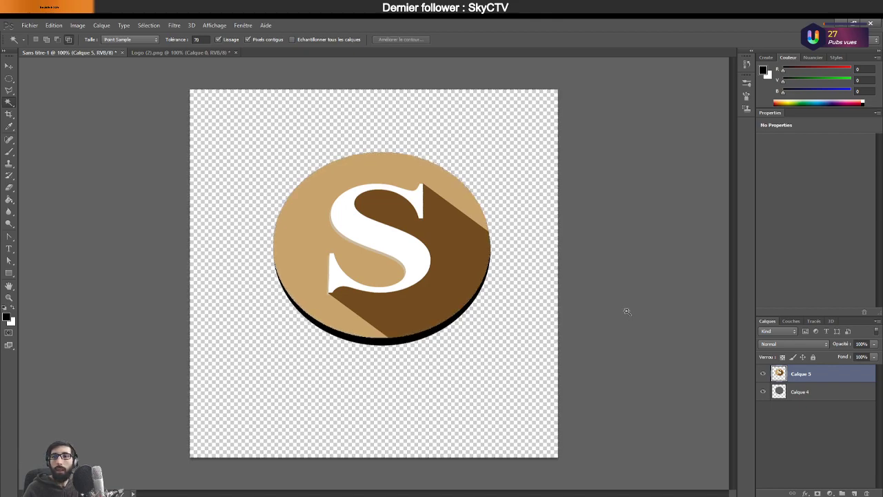
Fill the shape of the ellipse's top face with gray (RGB 117) on a new layer below the hidden logo, and deselect.
{"action": "left_click", "coordinate": [830, 399]}
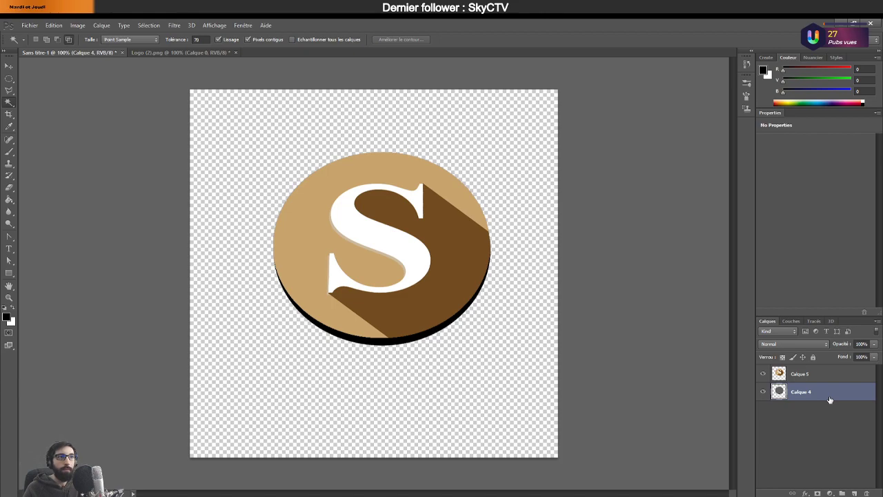
{"action": "left_click", "coordinate": [763, 373]}
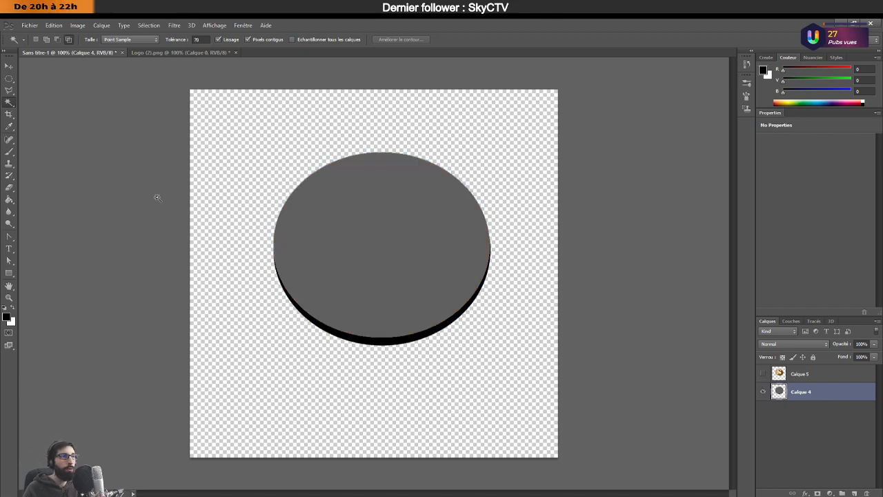
{"action": "left_click", "coordinate": [361, 225]}
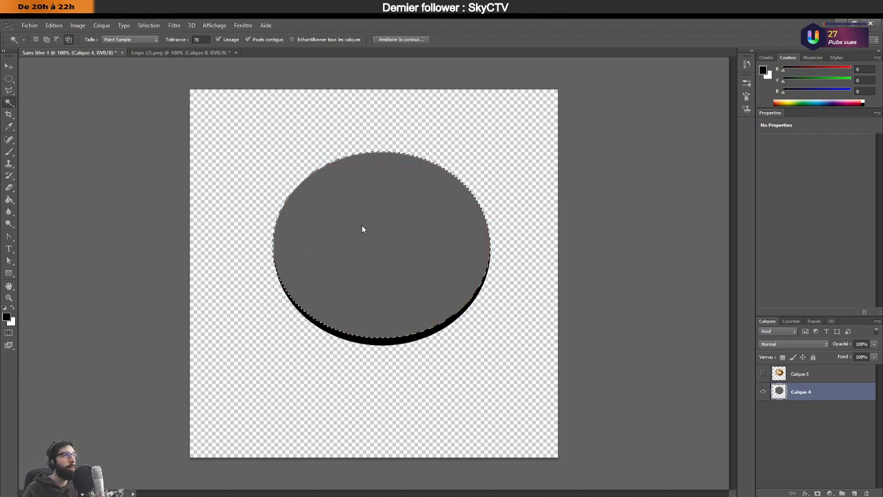
{"action": "left_click", "coordinate": [854, 493]}
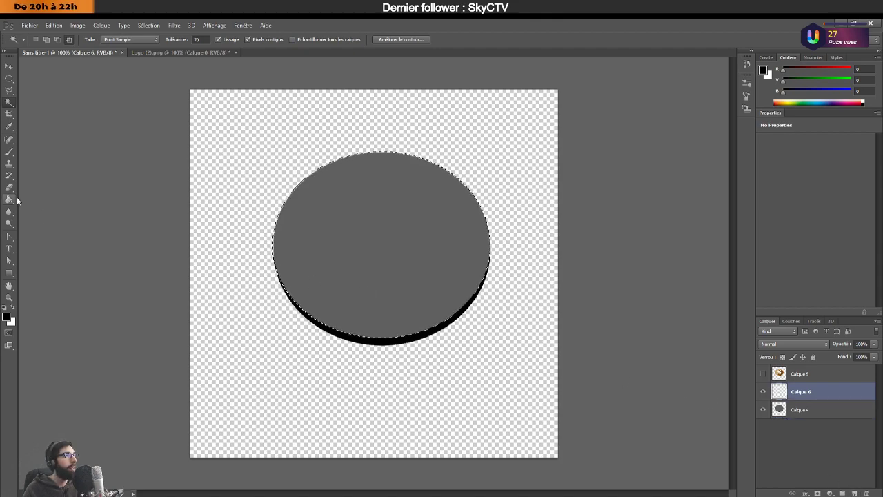
{"action": "key", "text": "i"}
{"action": "left_click", "coordinate": [6, 316]}
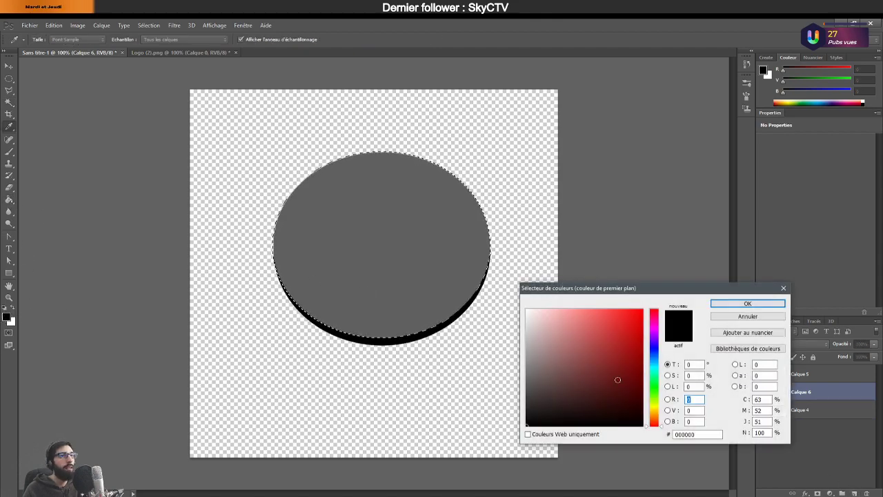
{"action": "left_click", "coordinate": [526, 373]}
{"action": "left_click", "coordinate": [747, 304]}
{"action": "key", "text": "g"}
{"action": "left_click", "coordinate": [426, 250]}
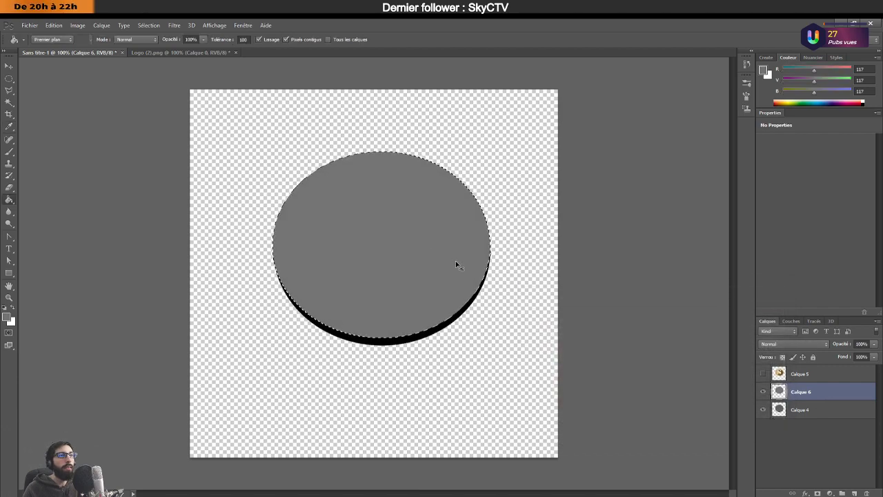
{"action": "key", "text": "ctrl+d"}
Select the ellipse's dark lower rim with the Magic Wand, fill it with black on a new layer, and deselect.
{"action": "left_click", "coordinate": [826, 417]}
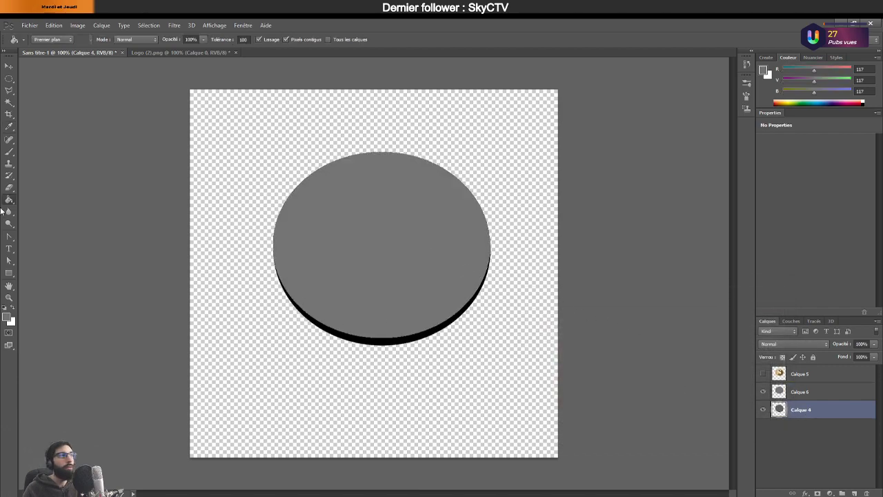
{"action": "left_click", "coordinate": [9, 102]}
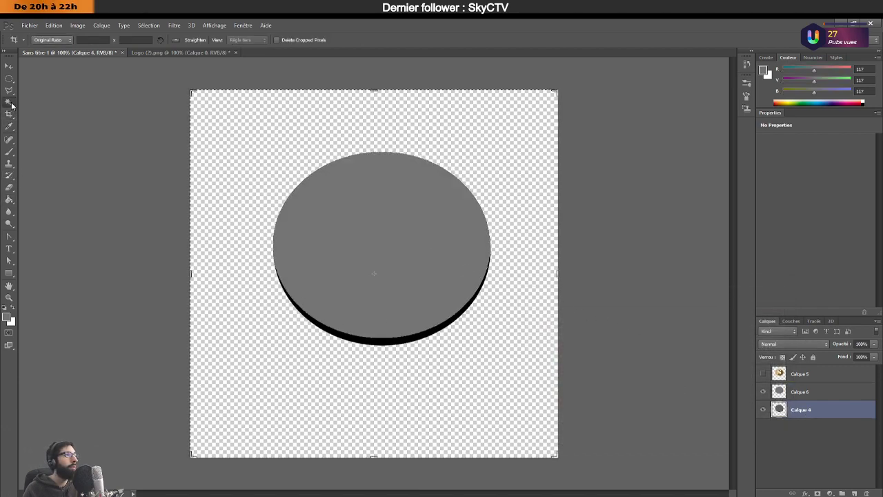
{"action": "left_click", "coordinate": [392, 342]}
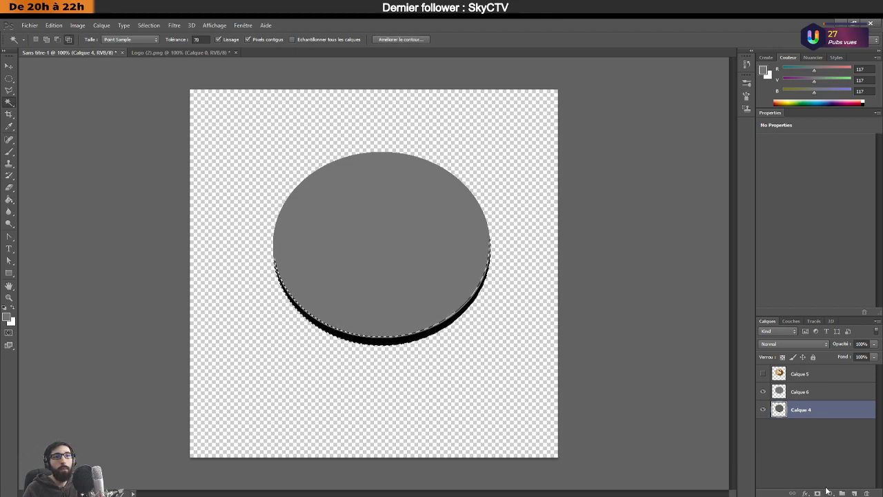
{"action": "key", "text": "ctrl+shift+alt+n"}
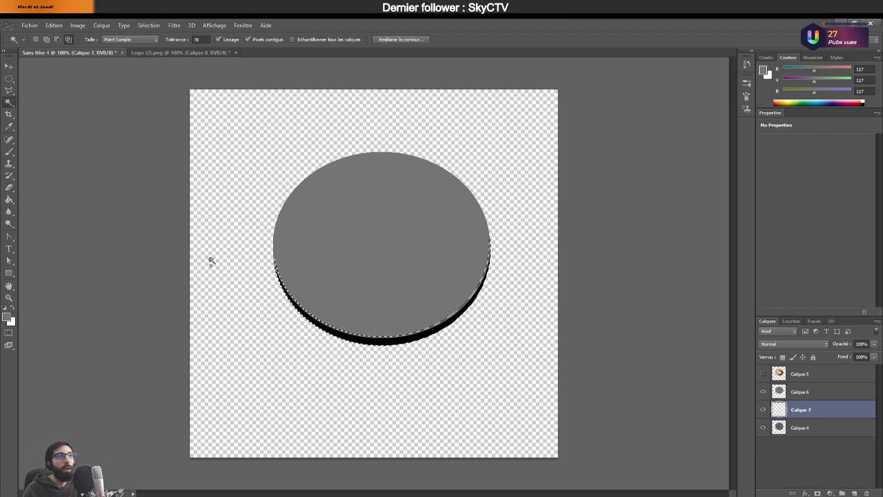
{"action": "left_click", "coordinate": [8, 316]}
{"action": "left_click", "coordinate": [527, 425]}
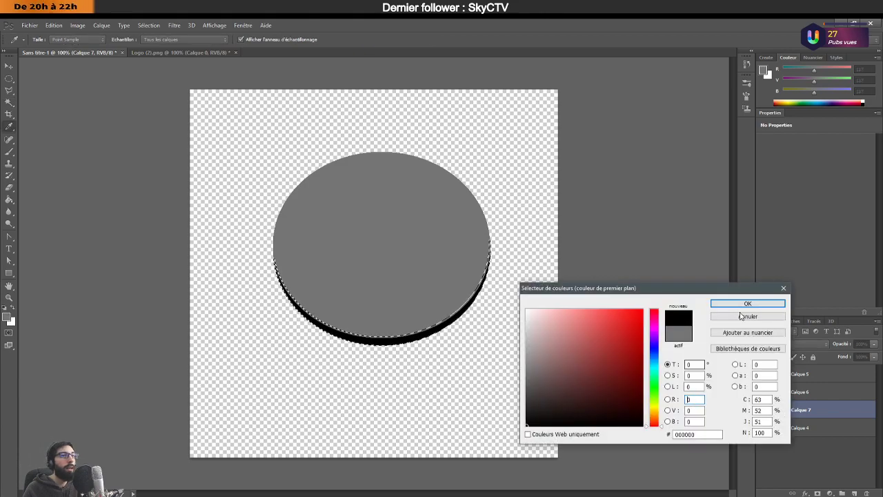
{"action": "key", "text": "Return"}
{"action": "key", "text": "g"}
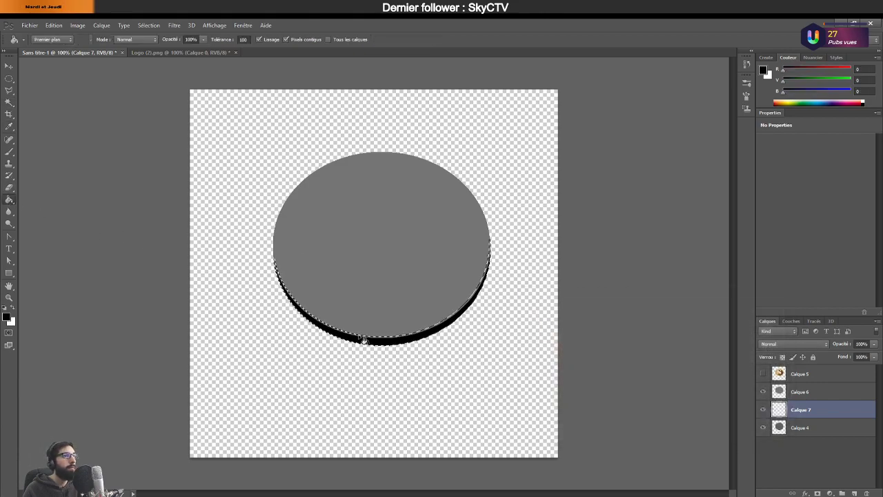
{"action": "key", "text": "ctrl+d"}
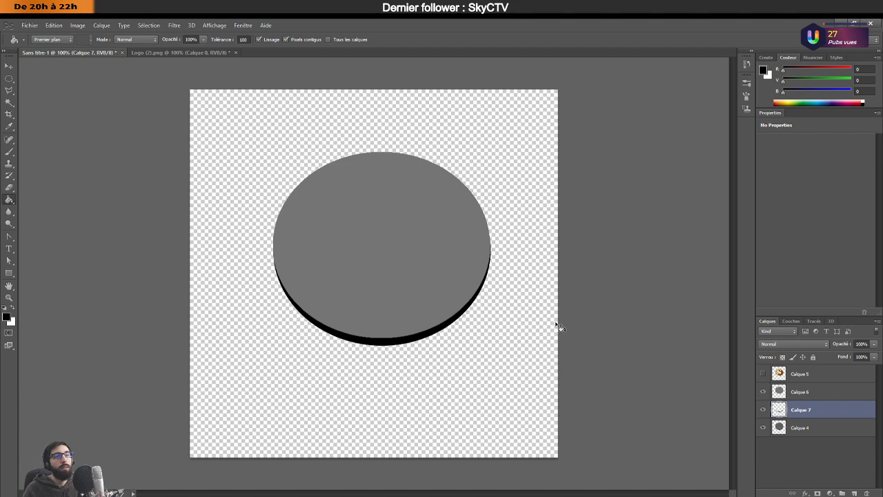
Delete the original merged ellipse layer and show the S logo layer again.
{"action": "left_click", "coordinate": [823, 431]}
{"action": "key", "text": "Delete"}
{"action": "left_click", "coordinate": [763, 375]}
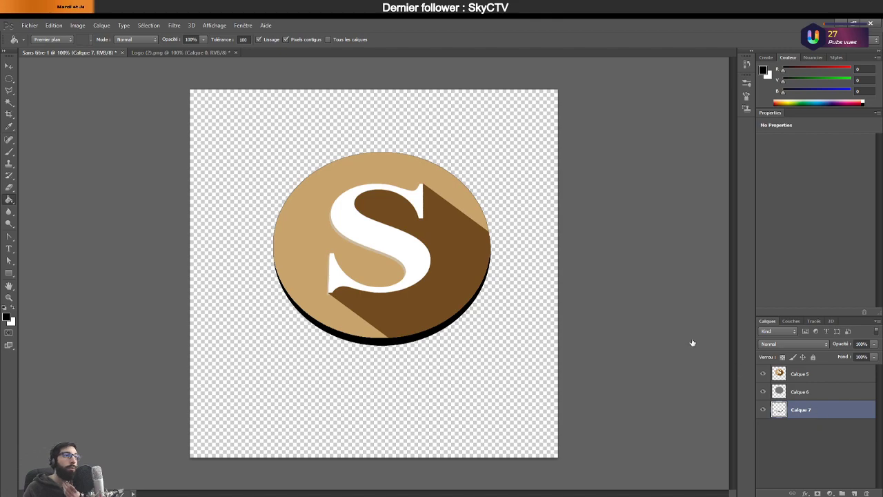
Add a linear Gradient Overlay to the rim layer, running from black to the logo's tan at a 180° angle.
{"action": "double_click", "coordinate": [842, 410]}
{"action": "left_click", "coordinate": [523, 317]}
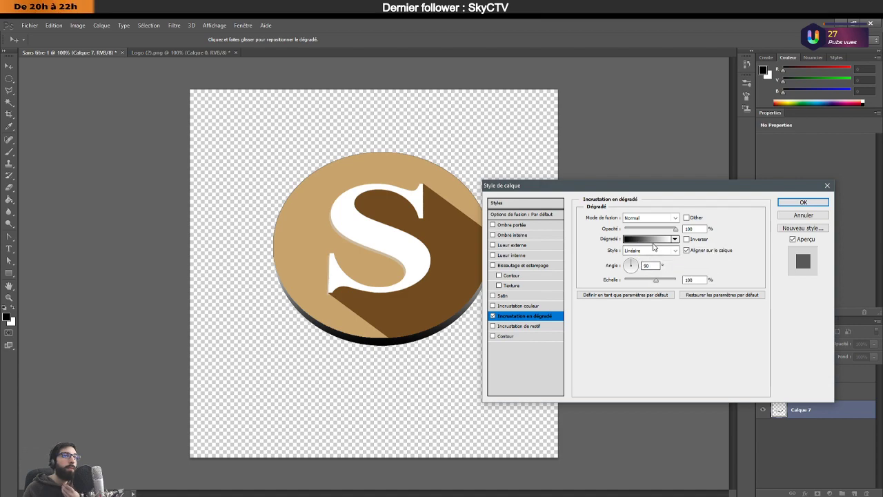
{"action": "left_click", "coordinate": [649, 240]}
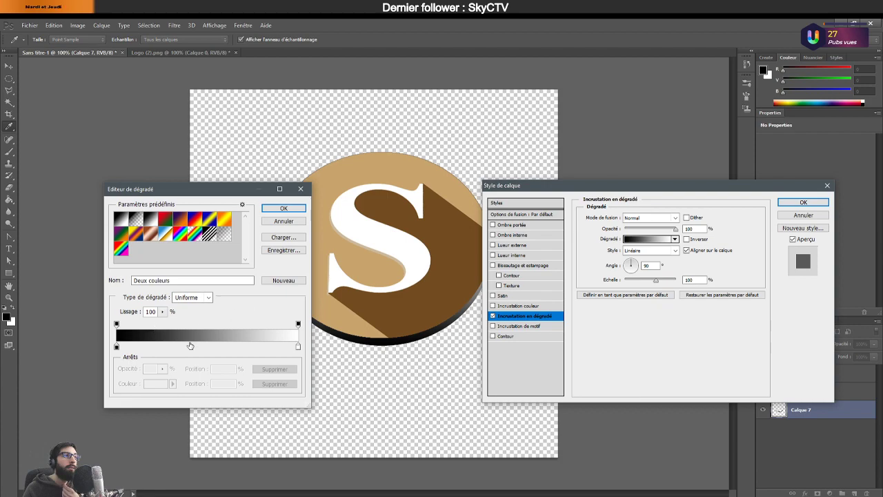
{"action": "left_click", "coordinate": [297, 347]}
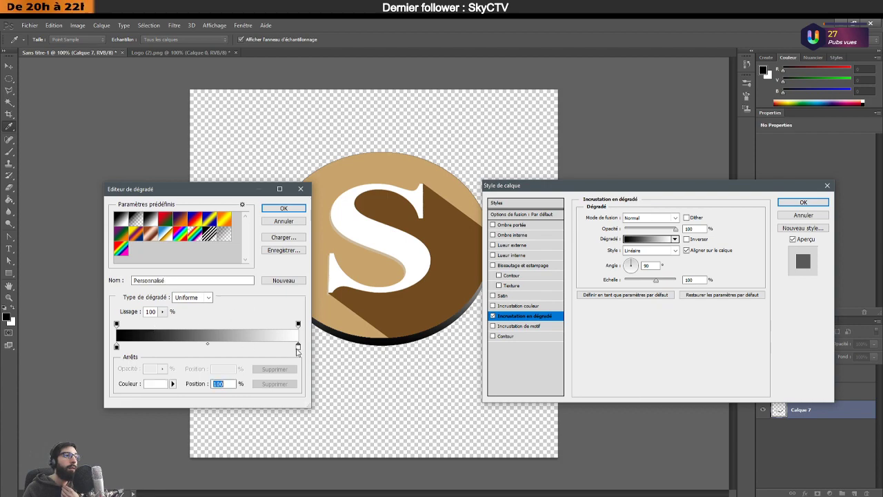
{"action": "left_click", "coordinate": [354, 327]}
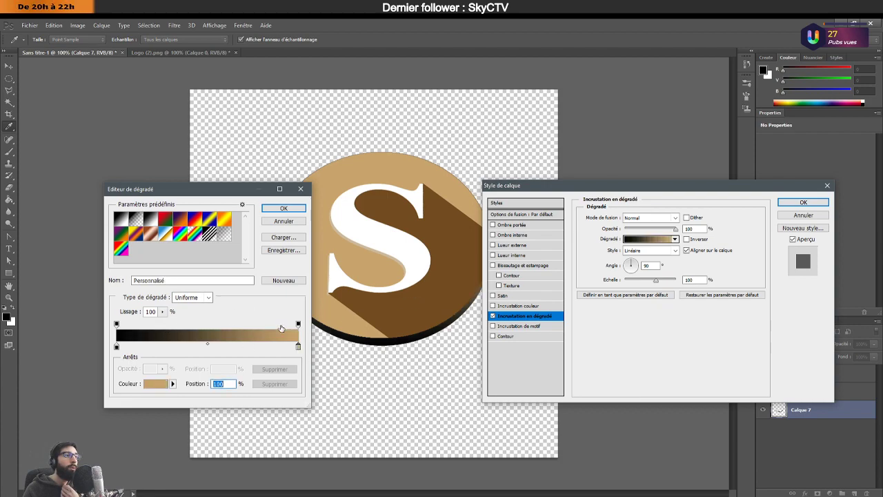
{"action": "left_click", "coordinate": [295, 209]}
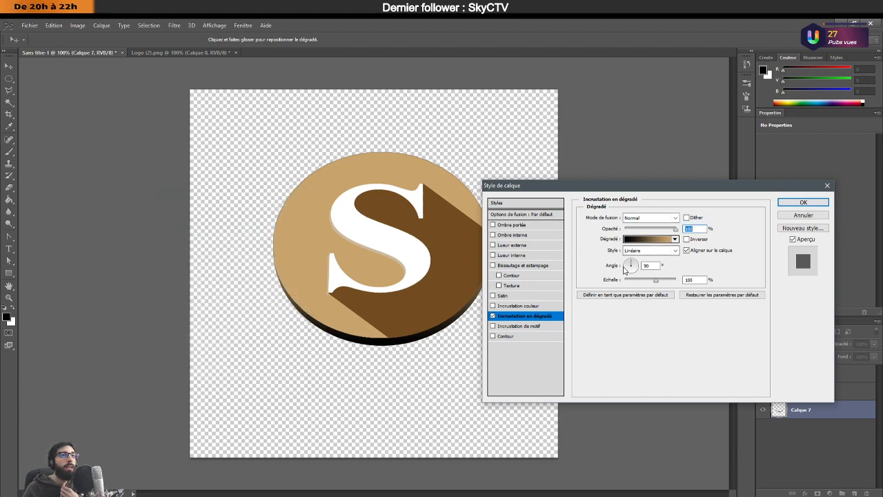
{"action": "left_click", "coordinate": [625, 269]}
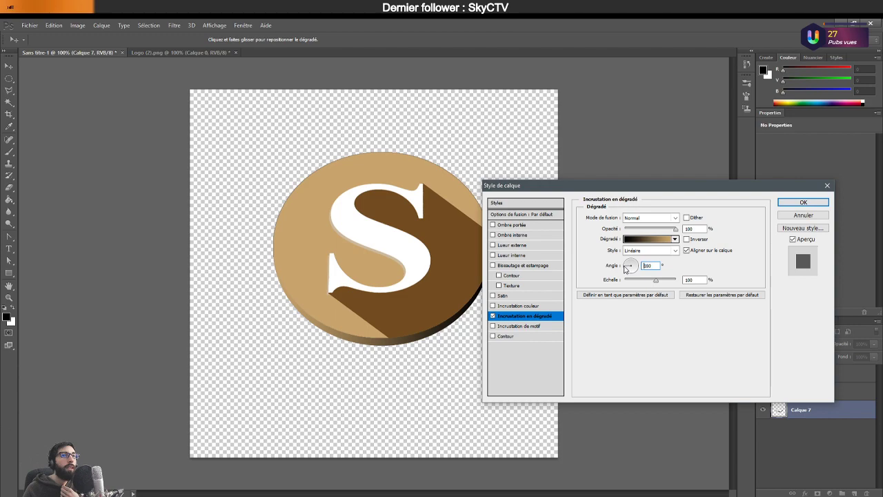
Recolour the black stop of Calque 7's gradient overlay with the dark brown sampled from the S's long shadow and apply the style.
{"action": "left_click", "coordinate": [645, 239]}
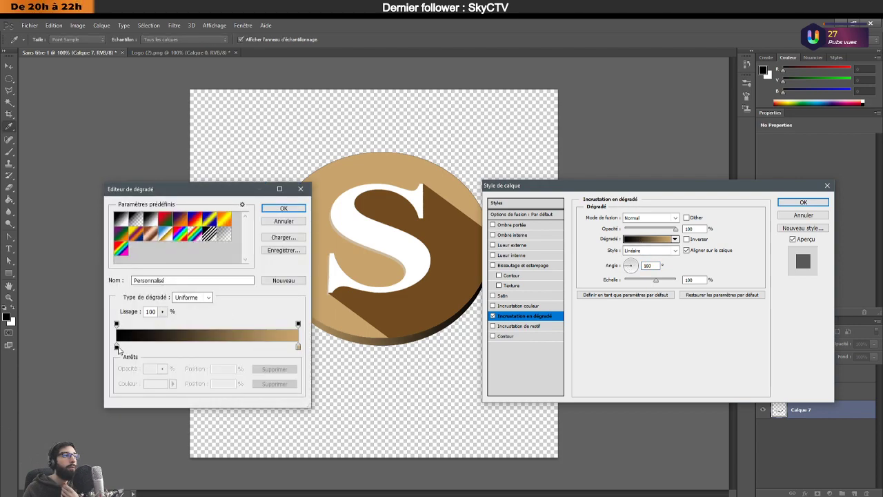
{"action": "left_click", "coordinate": [117, 347]}
{"action": "left_click", "coordinate": [160, 384]}
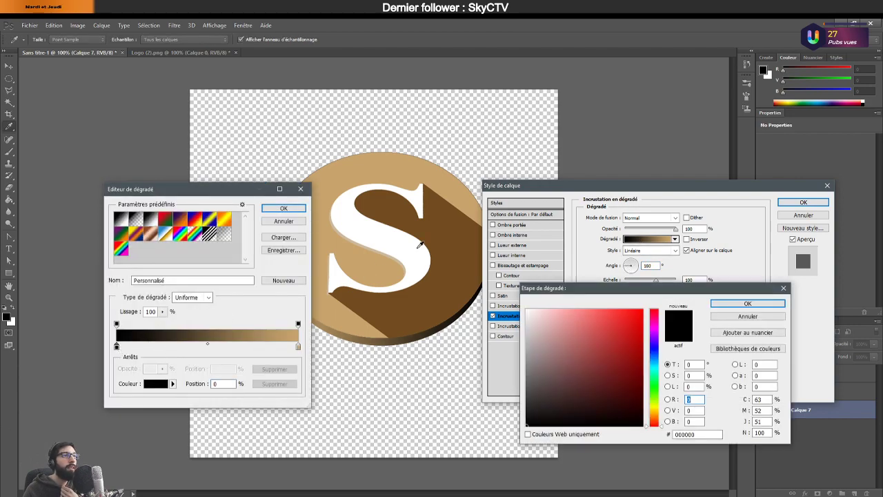
{"action": "left_click", "coordinate": [439, 240]}
{"action": "left_click", "coordinate": [728, 305]}
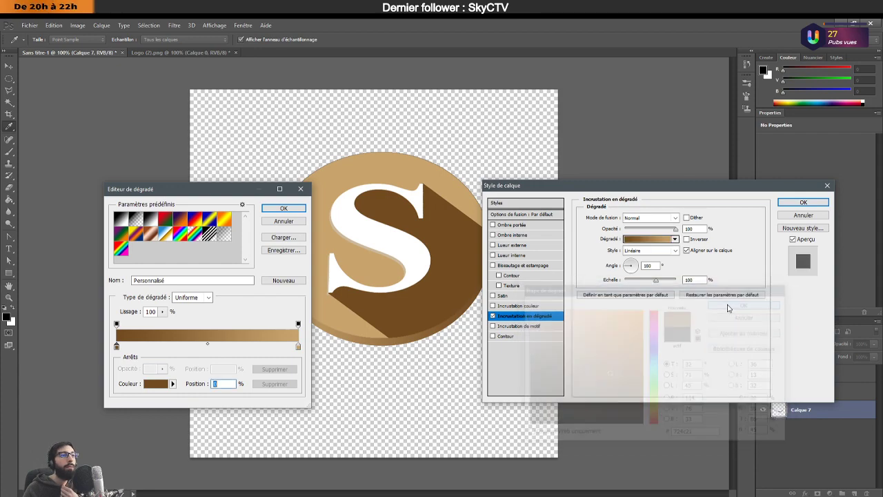
{"action": "left_click", "coordinate": [283, 208]}
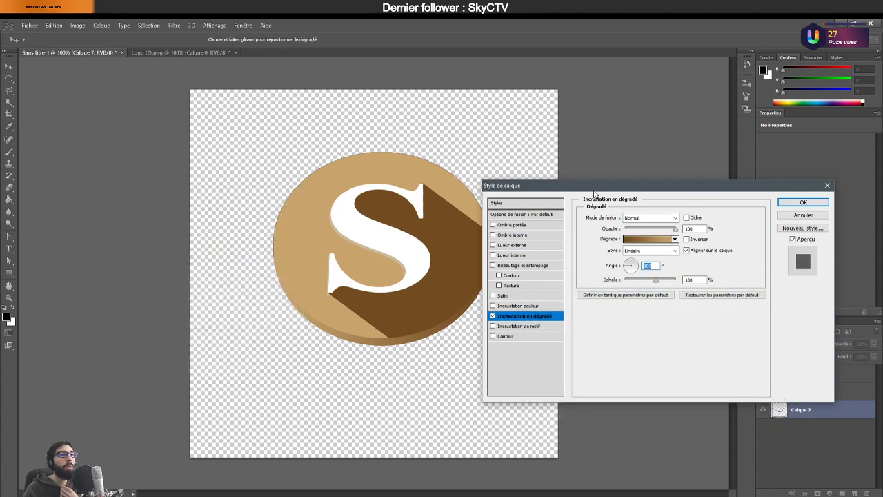
{"action": "left_click_drag", "start_coordinate": [594, 191], "coordinate": [613, 307]}
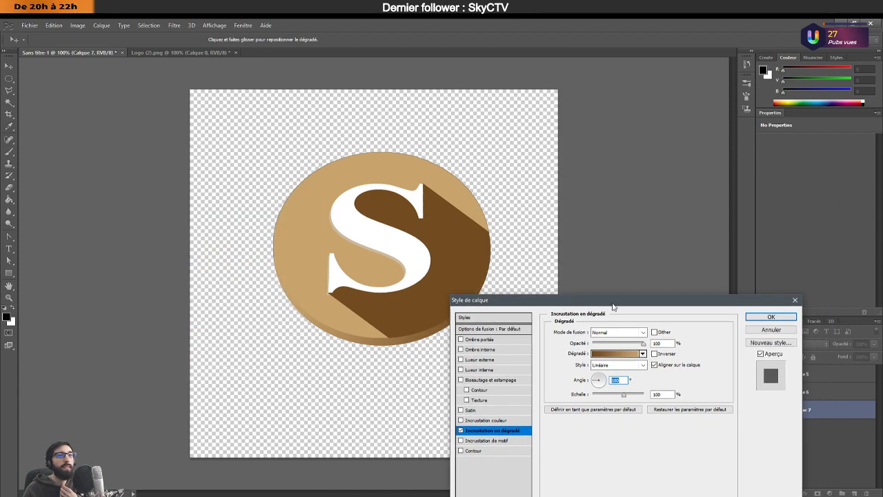
{"action": "left_click", "coordinate": [766, 316]}
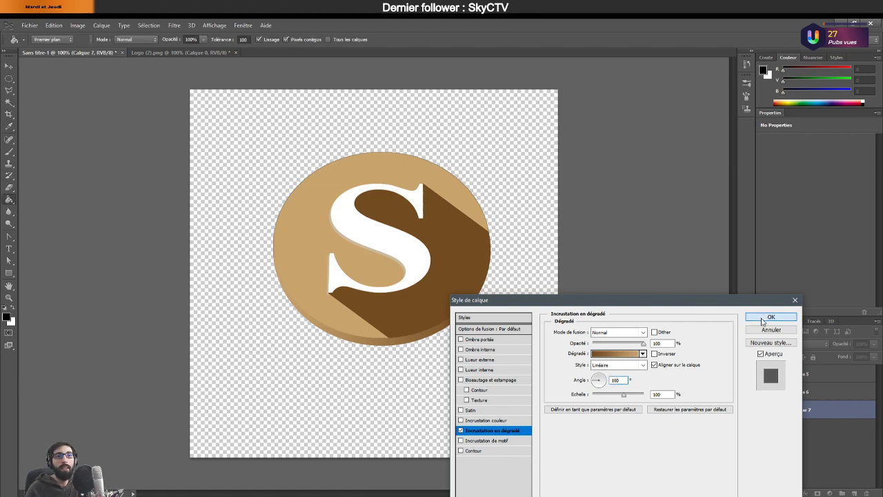
{"action": "left_click", "coordinate": [872, 414]}
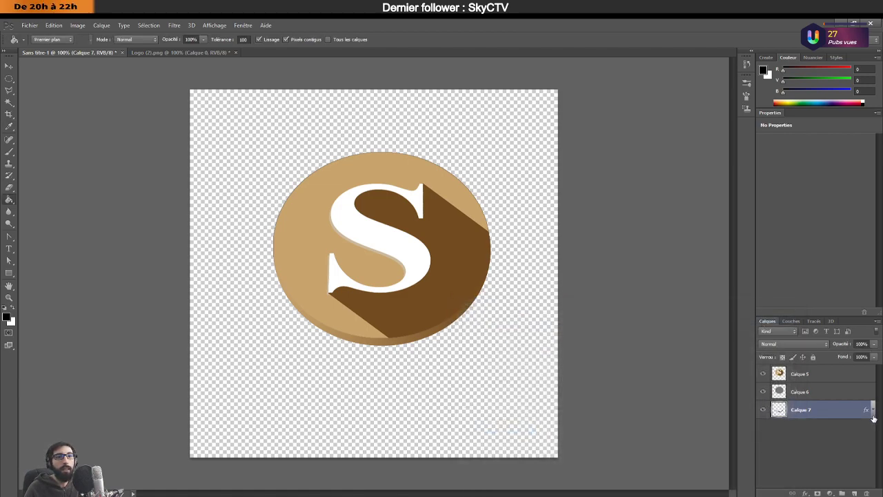
Add a linear gradient overlay to Calque 5 and set its blend mode to Produit.
{"action": "double_click", "coordinate": [831, 374]}
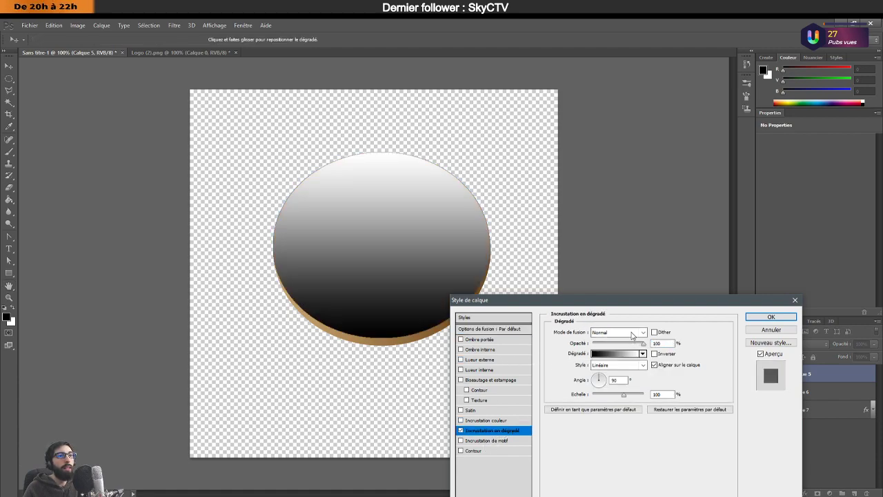
{"action": "left_click", "coordinate": [633, 335]}
{"action": "left_click", "coordinate": [608, 102]}
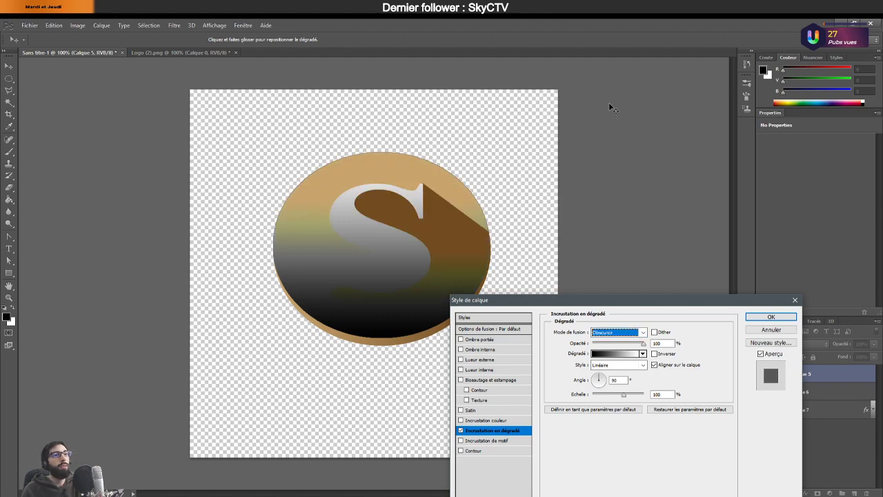
{"action": "key", "text": "Down"}
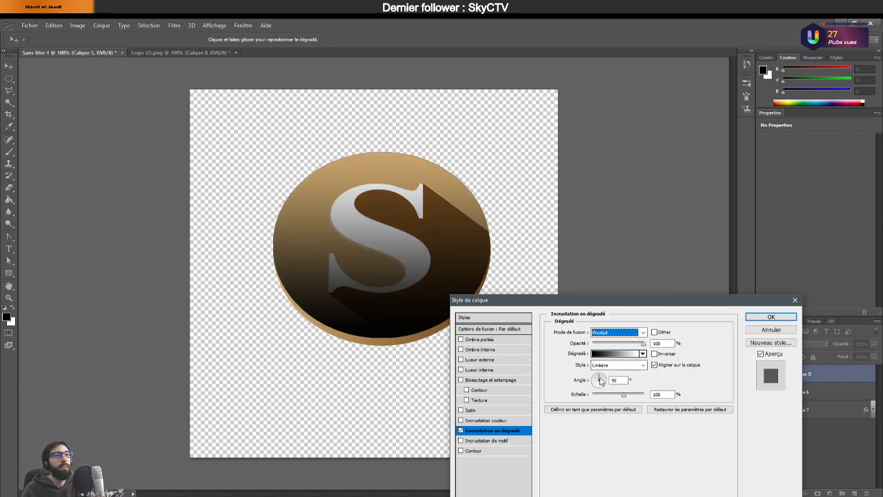
Set Calque 5's gradient overlay angle to 180° and its opacity to 36%.
{"action": "left_click", "coordinate": [595, 383]}
{"action": "left_click_drag", "start_coordinate": [596, 383], "coordinate": [598, 380]}
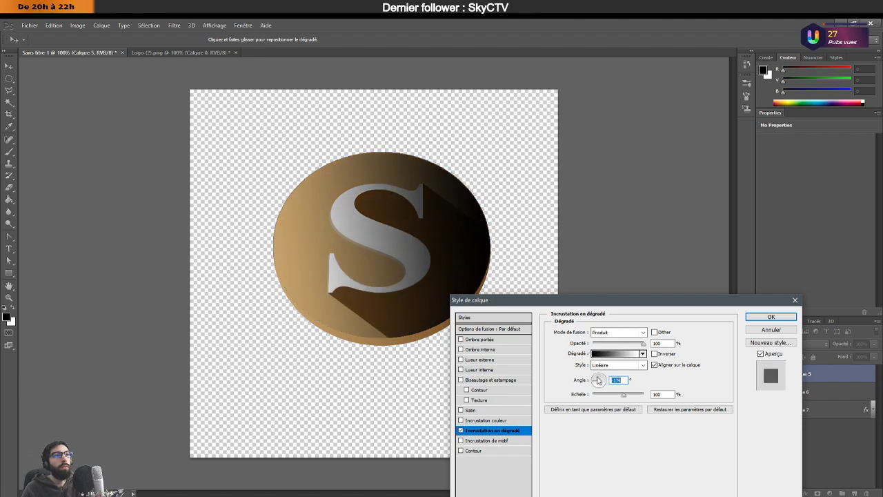
{"action": "left_click", "coordinate": [593, 383]}
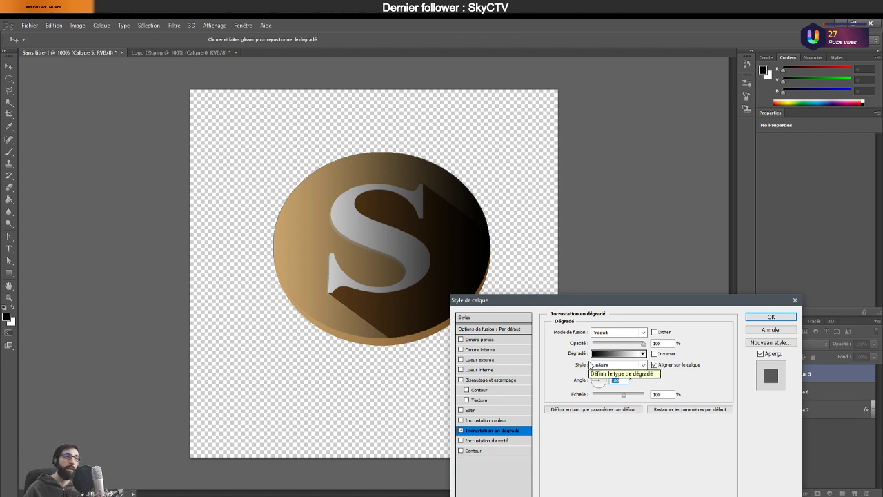
{"action": "left_click_drag", "start_coordinate": [619, 344], "coordinate": [610, 343]}
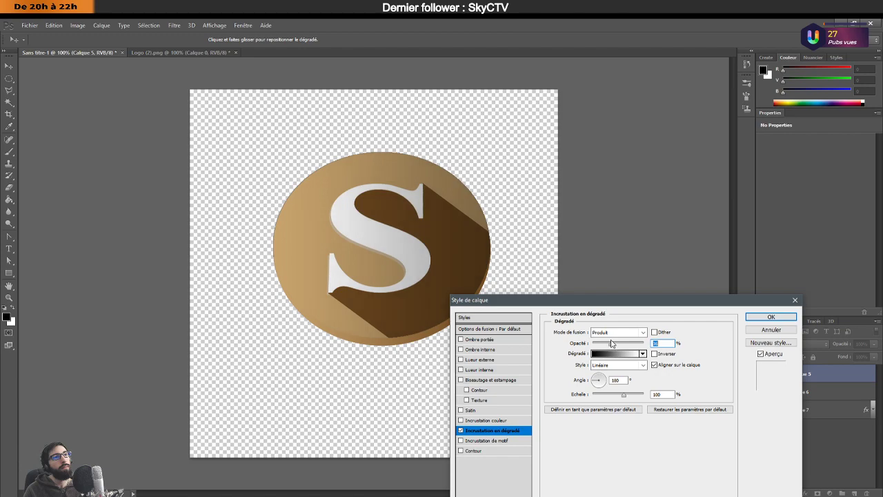
Recolour the overlay gradient's black stop from the coin's sampled tan, darkened to the muted brown 7a6443.
{"action": "left_click", "coordinate": [604, 354]}
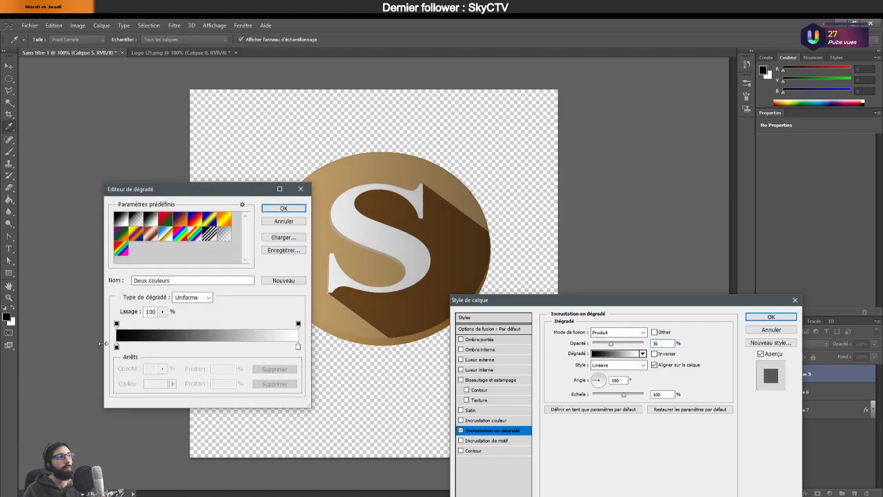
{"action": "left_click", "coordinate": [117, 346]}
{"action": "left_click", "coordinate": [162, 386]}
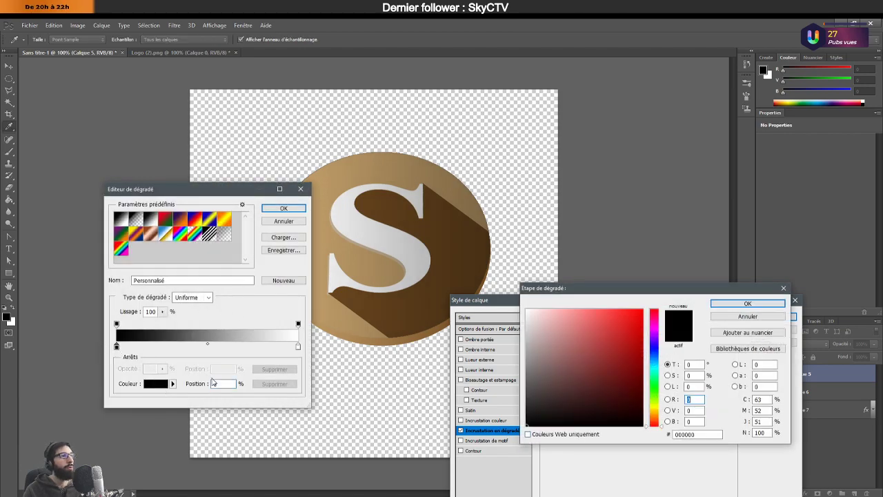
{"action": "left_click", "coordinate": [345, 261]}
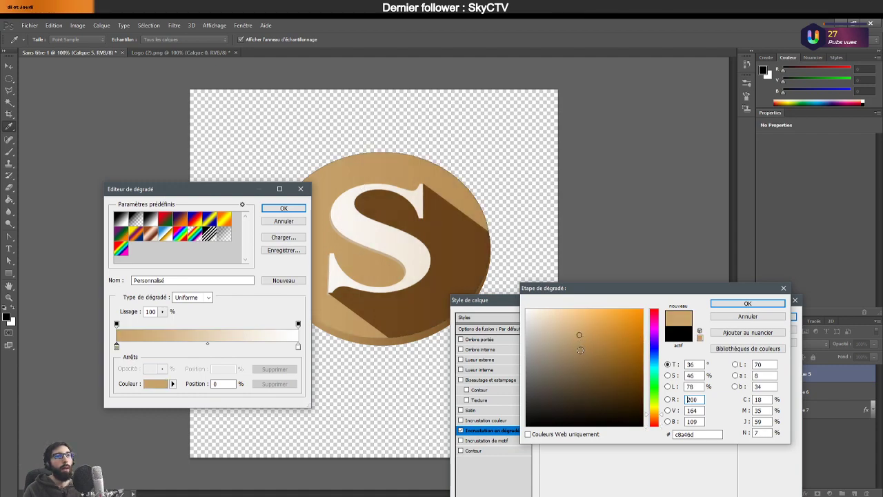
{"action": "left_click_drag", "start_coordinate": [581, 350], "coordinate": [578, 370]}
{"action": "left_click", "coordinate": [717, 307]}
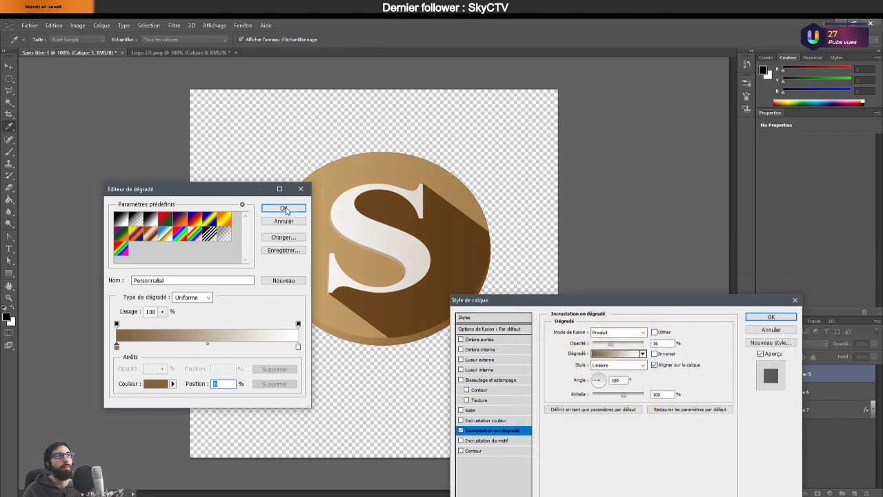
Set the dark stop of Calque 5's overlay gradient to the very dark brown 2a1a01 and apply the layer style.
{"action": "left_click", "coordinate": [155, 384]}
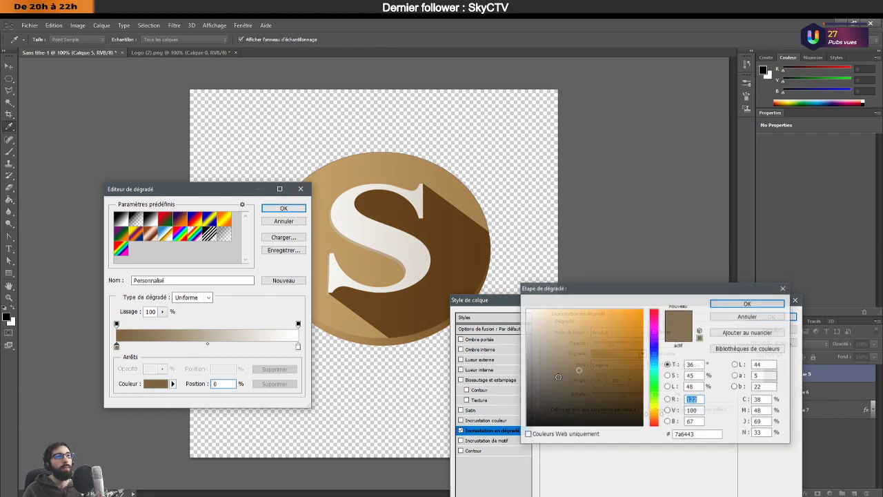
{"action": "mouse_move", "coordinate": [602, 394]}
{"action": "left_mouse_down"}
{"action": "mouse_move", "coordinate": [652, 388]}
{"action": "mouse_move", "coordinate": [641, 404]}
{"action": "mouse_move", "coordinate": [640, 452]}
{"action": "left_mouse_up"}
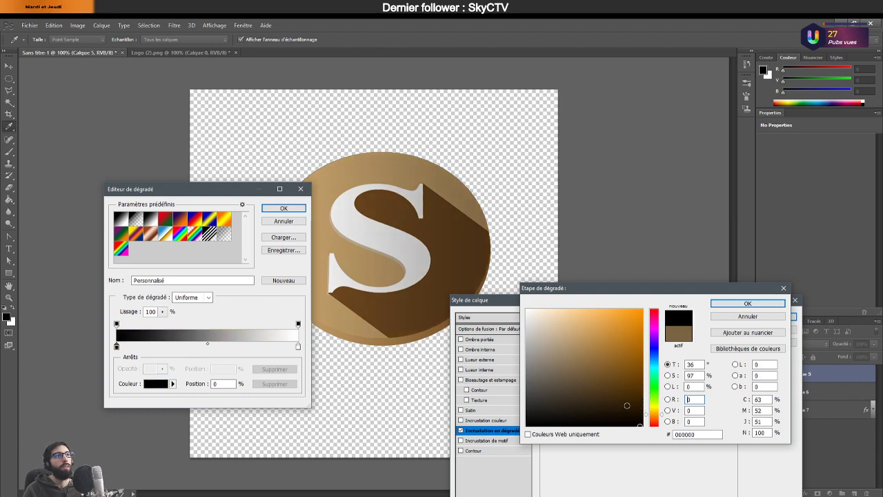
{"action": "left_click_drag", "start_coordinate": [626, 405], "coordinate": [642, 409]}
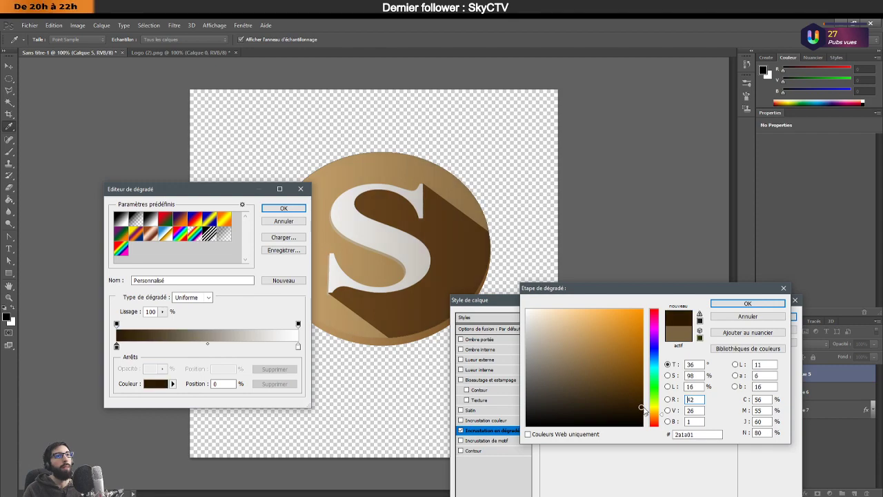
{"action": "left_click", "coordinate": [747, 304]}
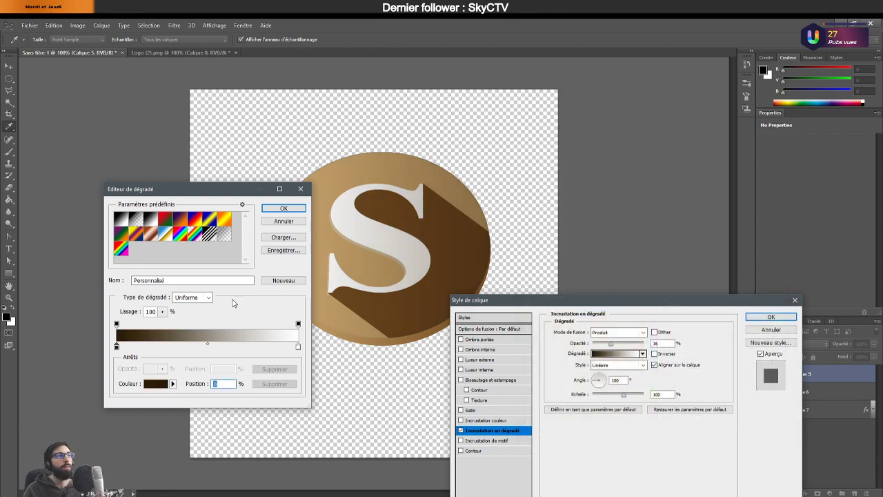
{"action": "left_click", "coordinate": [283, 208]}
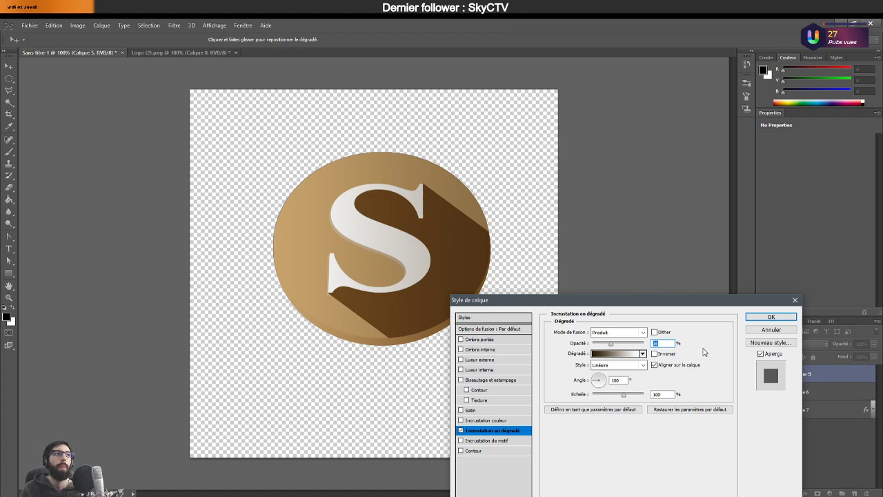
{"action": "key", "text": "Return"}
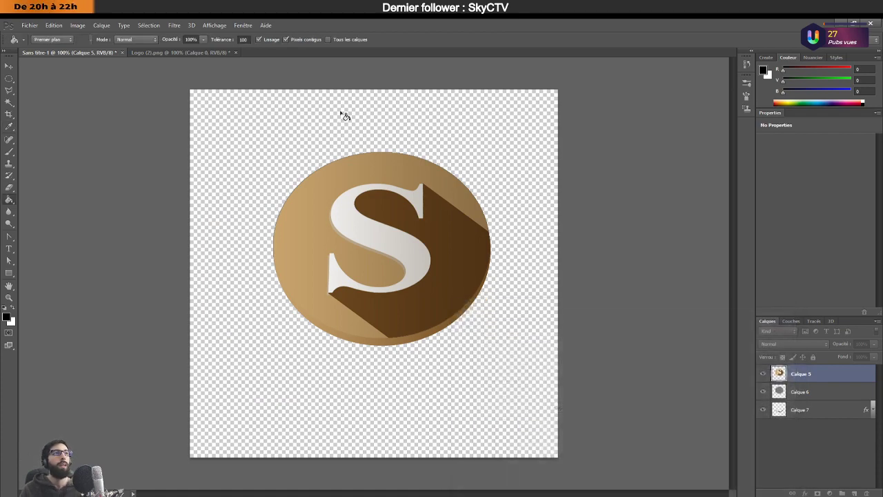
Trim the canvas on all four sides based on transparent pixels.
{"action": "left_click", "coordinate": [29, 24]}
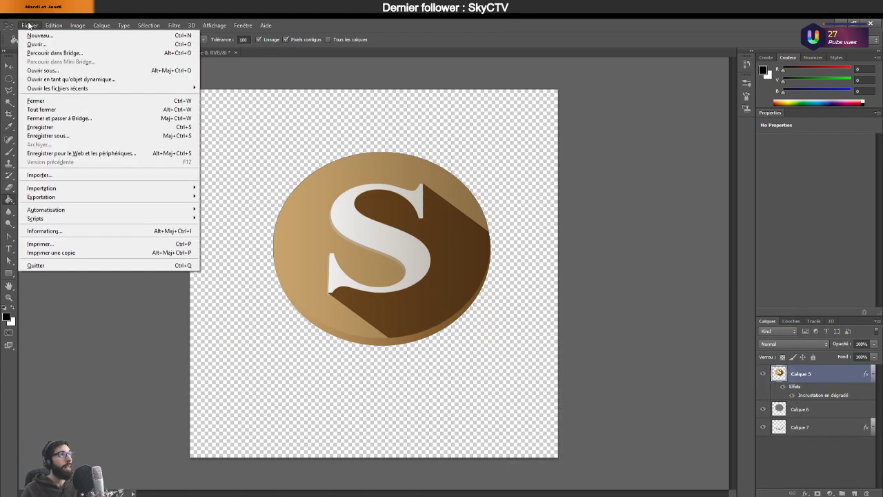
{"action": "mouse_move", "coordinate": [98, 23]}
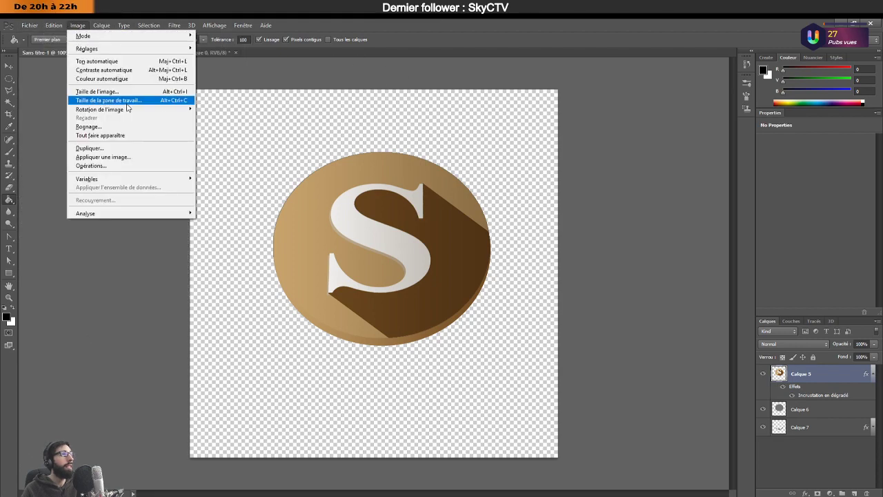
{"action": "left_click", "coordinate": [118, 128]}
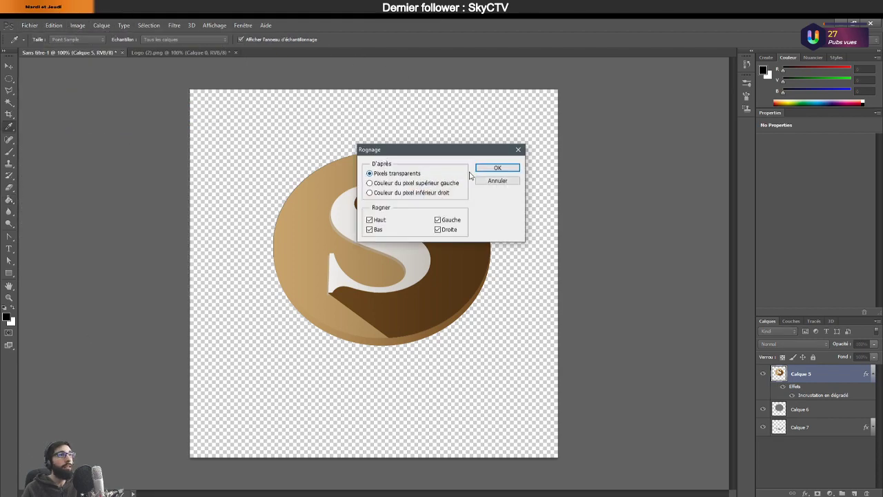
{"action": "left_click", "coordinate": [496, 169]}
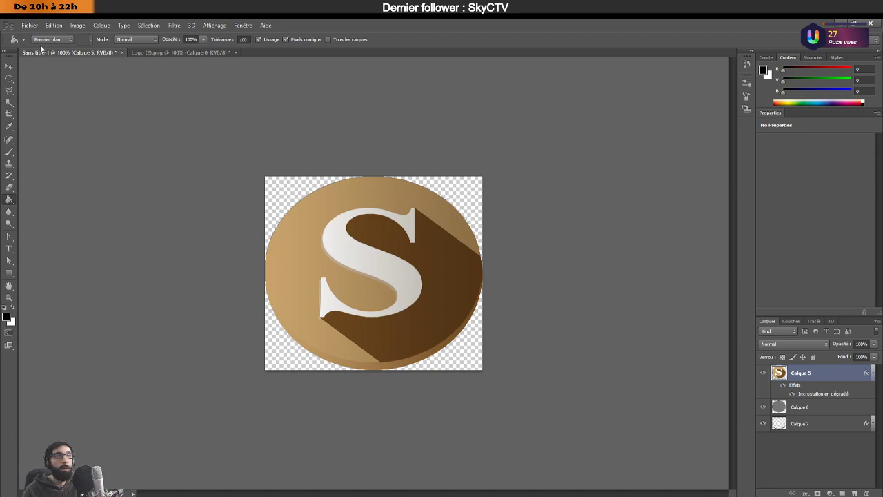
Export the trimmed coin for the web as a transparent PNG-24 into the App Smartphone folder.
{"action": "left_click", "coordinate": [29, 25]}
{"action": "left_click", "coordinate": [91, 154]}
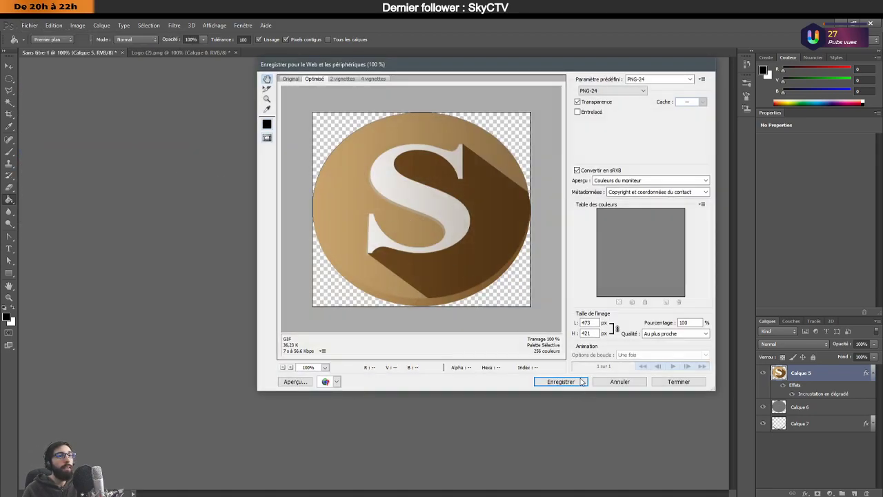
{"action": "left_click", "coordinate": [560, 382]}
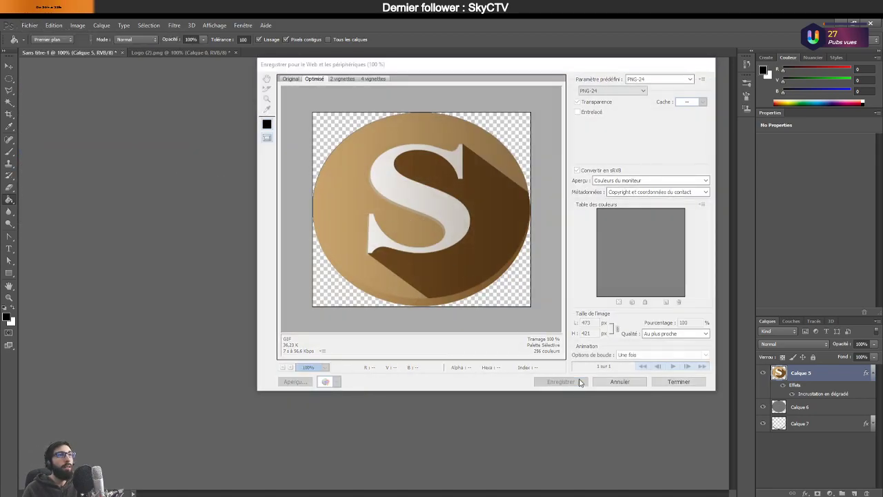
{"action": "type", "text": "logo"}
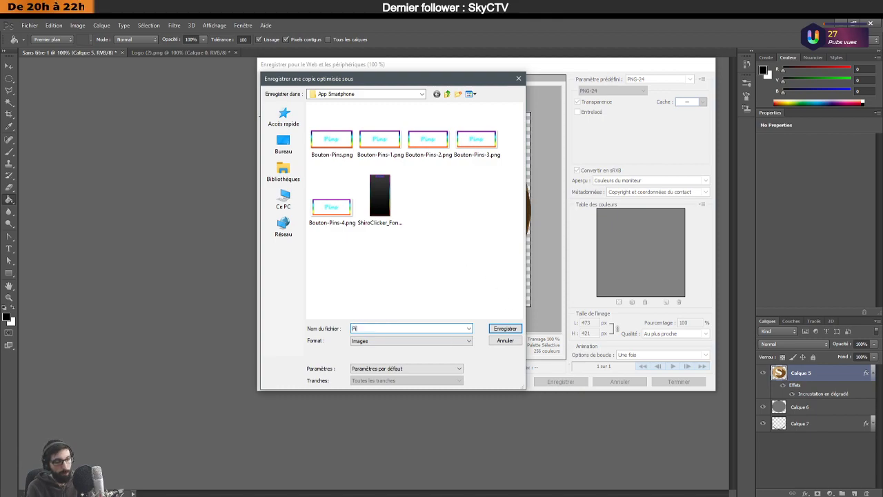
{"action": "key", "text": "Return"}
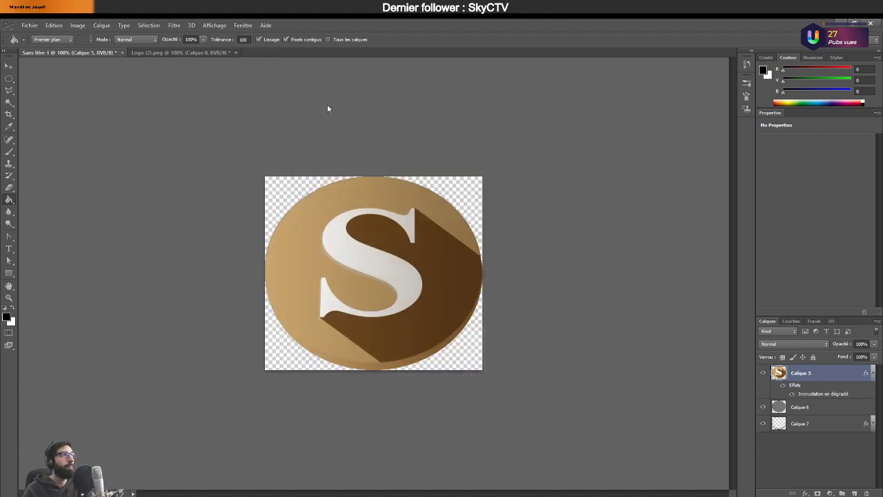
Save the layered document as Pins.psd in the App Smartphone folder with compatibility maximised.
{"action": "key", "text": "ctrl+shift+s"}
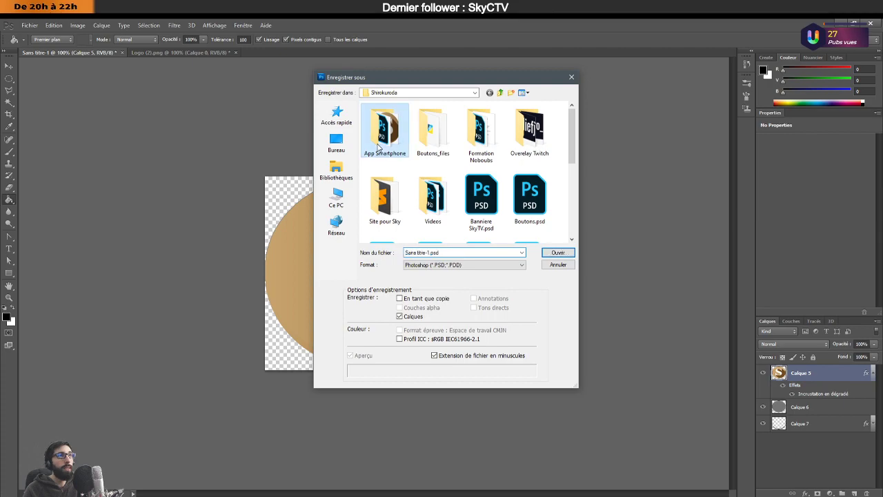
{"action": "double_click", "coordinate": [381, 131]}
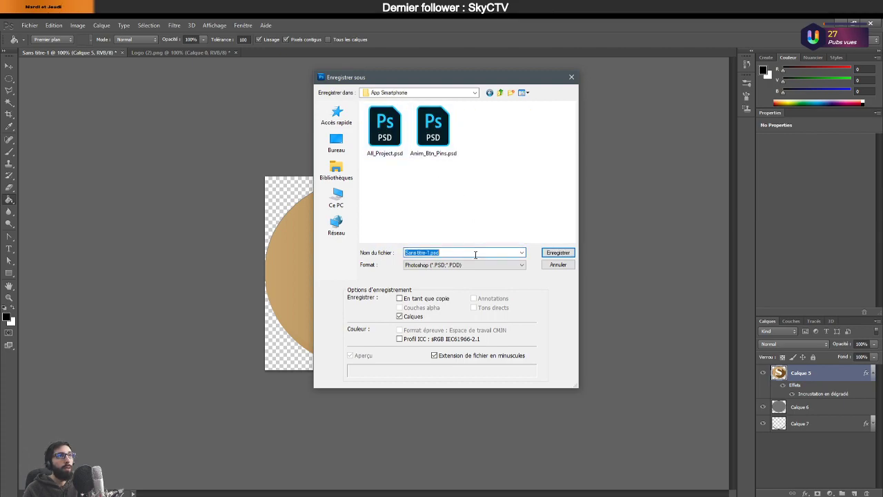
{"action": "type", "text": "Pins"}
{"action": "key", "text": "Return"}
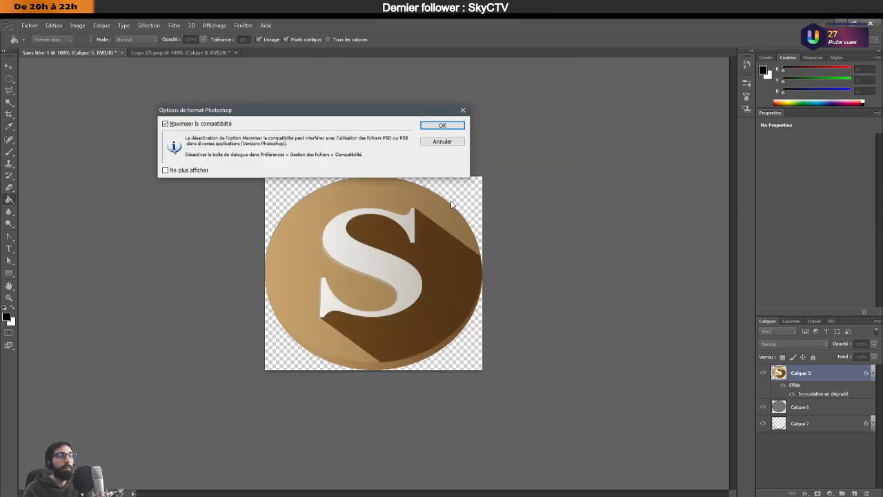
{"action": "key", "text": "Return"}
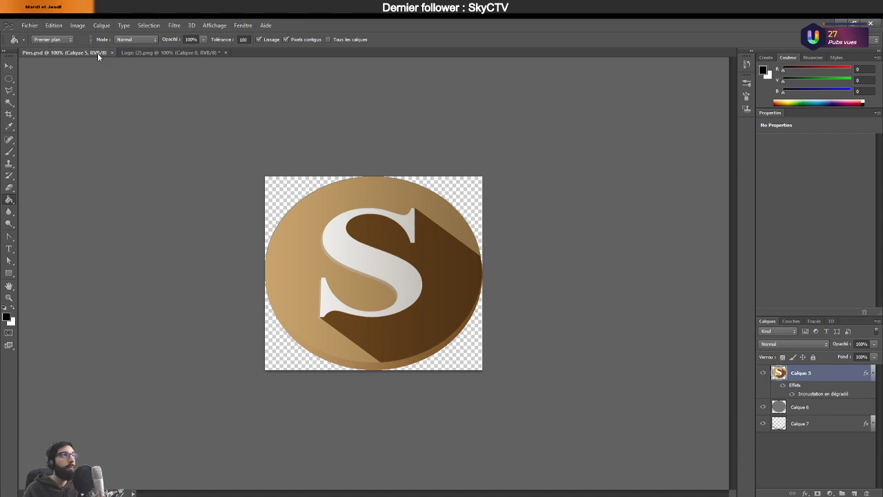
Close Logo (2).png without saving it, switch to GDevelop, and close the browser window with the pins image search.
{"action": "left_click", "coordinate": [193, 53]}
{"action": "left_click", "coordinate": [225, 53]}
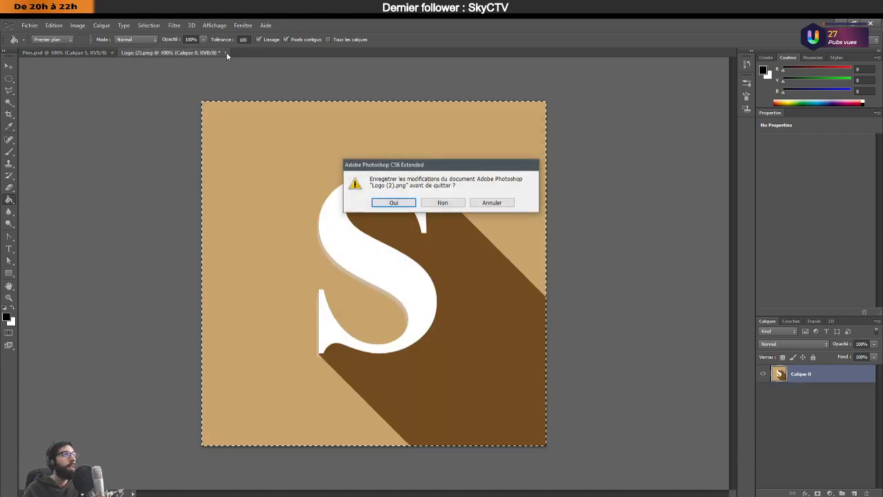
{"action": "left_click", "coordinate": [442, 203]}
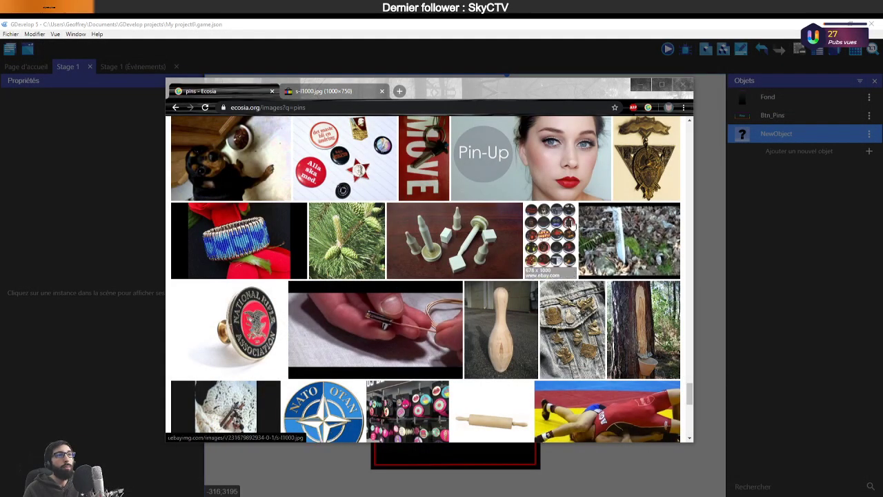
{"action": "left_click", "coordinate": [683, 84]}
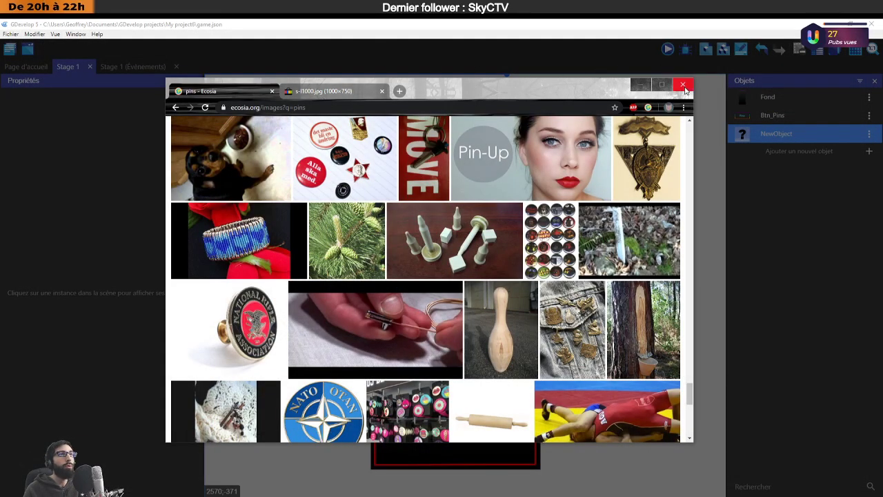
Add the exported S coin image to the Money sprite's Animation #0, copying the file into the project folder, and apply.
{"action": "left_click", "coordinate": [240, 286]}
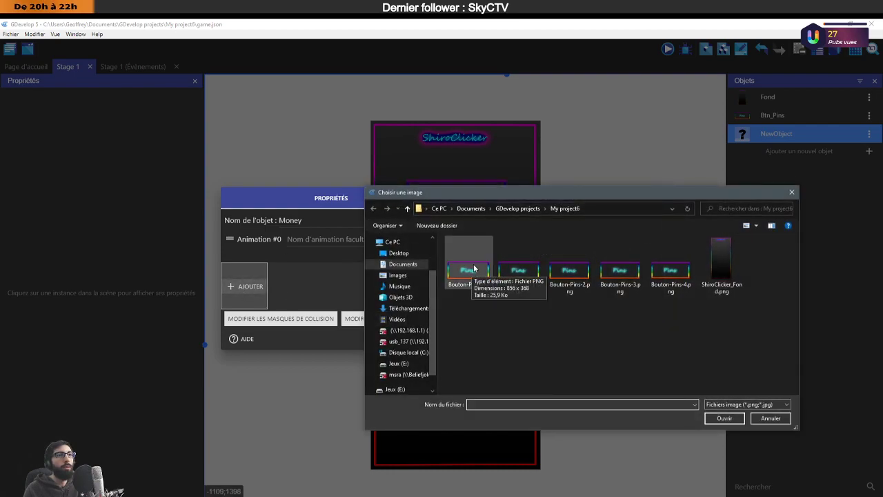
{"action": "left_click", "coordinate": [397, 274]}
{"action": "scroll", "coordinate": [516, 345], "scroll_direction": "down", "scroll_amount": 1}
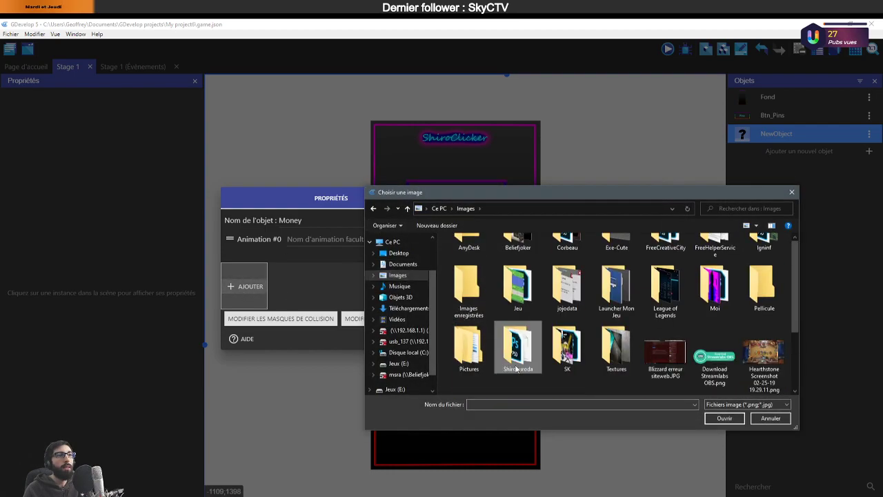
{"action": "double_click", "coordinate": [516, 352]}
{"action": "double_click", "coordinate": [468, 265]}
{"action": "double_click", "coordinate": [723, 262]}
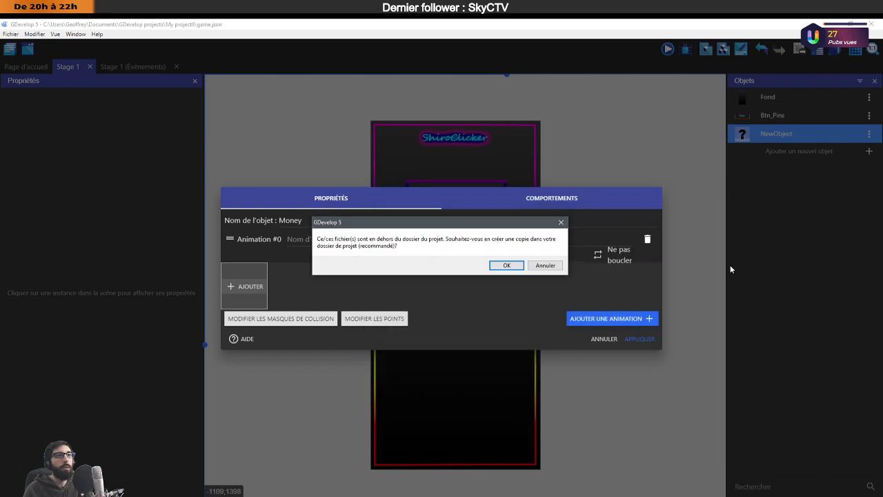
{"action": "left_click", "coordinate": [514, 267]}
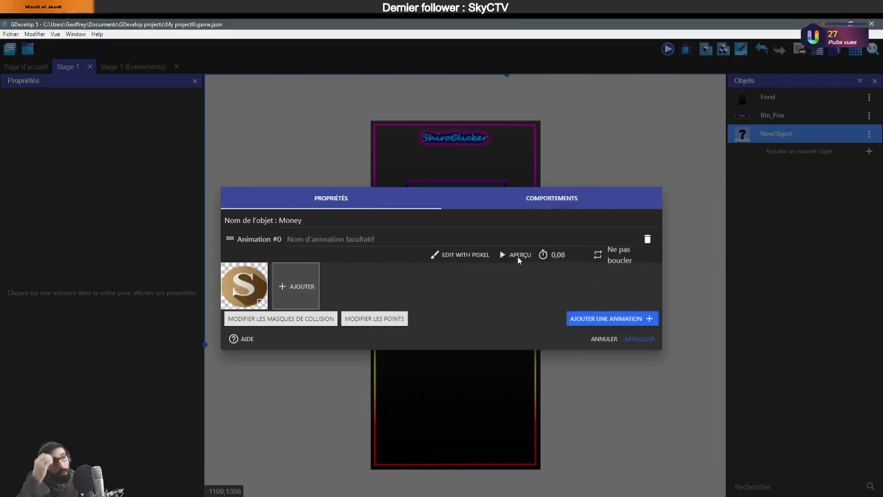
{"action": "left_click", "coordinate": [640, 339]}
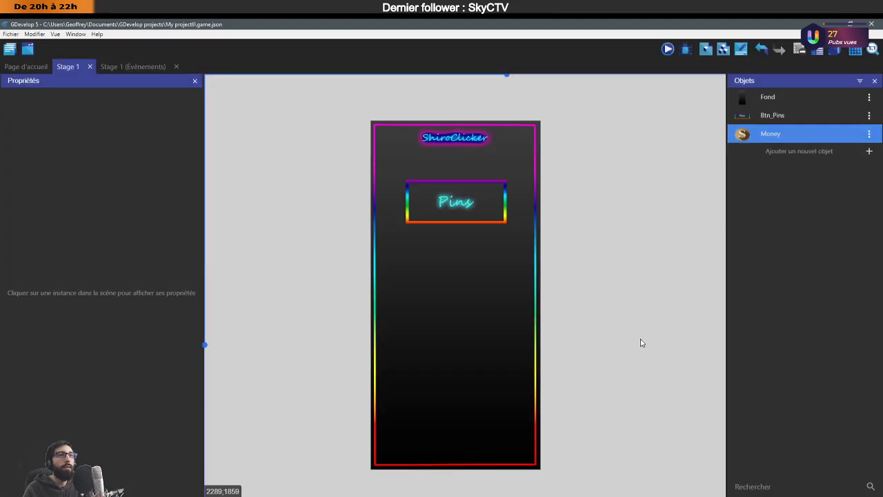
Place the Money coin in the scene, shrink it to about 149 × 132, and put it at about X 79, Y 269 below the title.
{"action": "left_click_drag", "start_coordinate": [784, 134], "coordinate": [403, 442]}
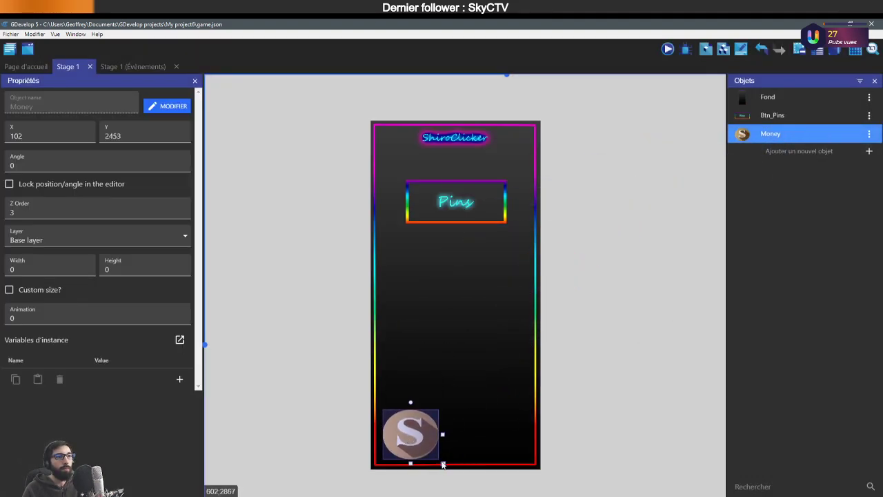
{"action": "left_click_drag", "start_coordinate": [442, 463], "coordinate": [394, 161]}
{"action": "left_click", "coordinate": [509, 262]}
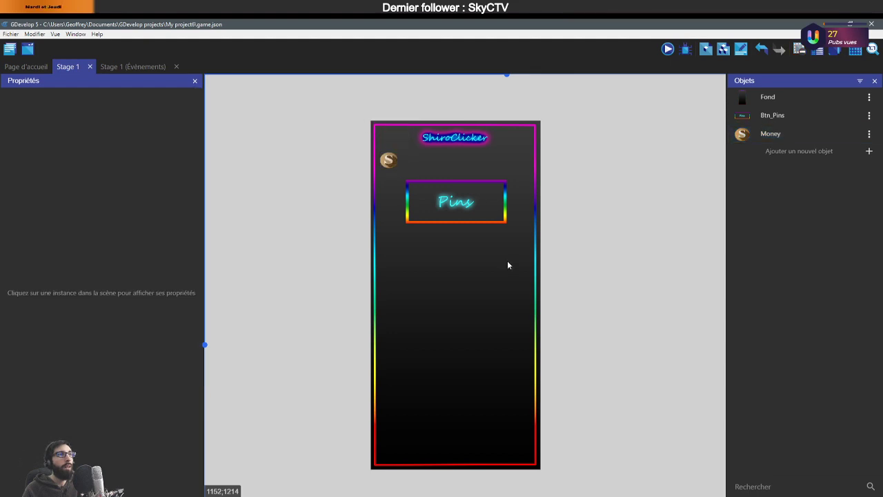
Move the Money coin to about X 278, Y 304, just above the left end of the Pins button.
{"action": "left_click", "coordinate": [395, 163]}
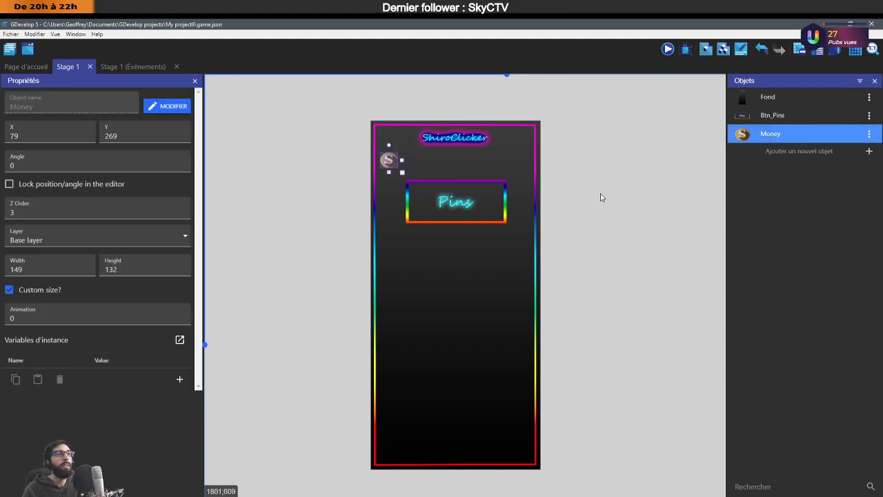
{"action": "left_click", "coordinate": [606, 195]}
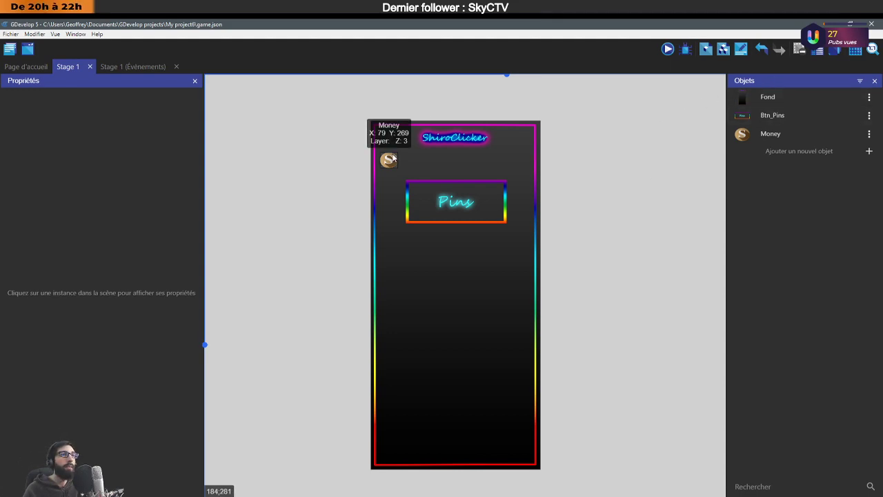
{"action": "left_click_drag", "start_coordinate": [393, 159], "coordinate": [417, 162]}
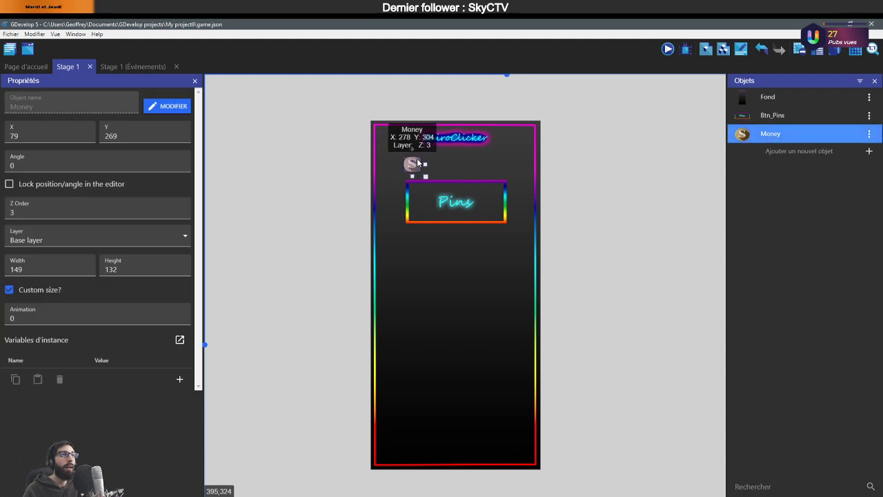
{"action": "left_click", "coordinate": [630, 201]}
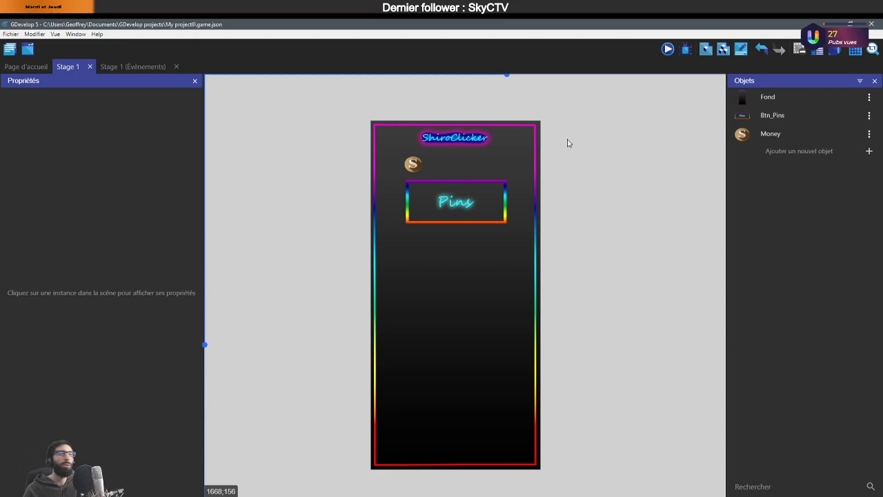
Add a new text object to the scene's objects with the placeholder initial text azrfsd.
{"action": "left_click", "coordinate": [836, 155]}
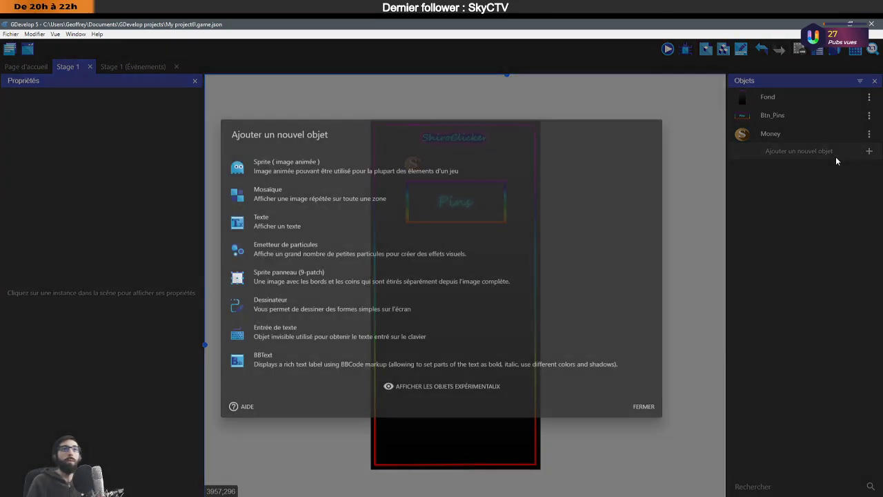
{"action": "left_click", "coordinate": [341, 223]}
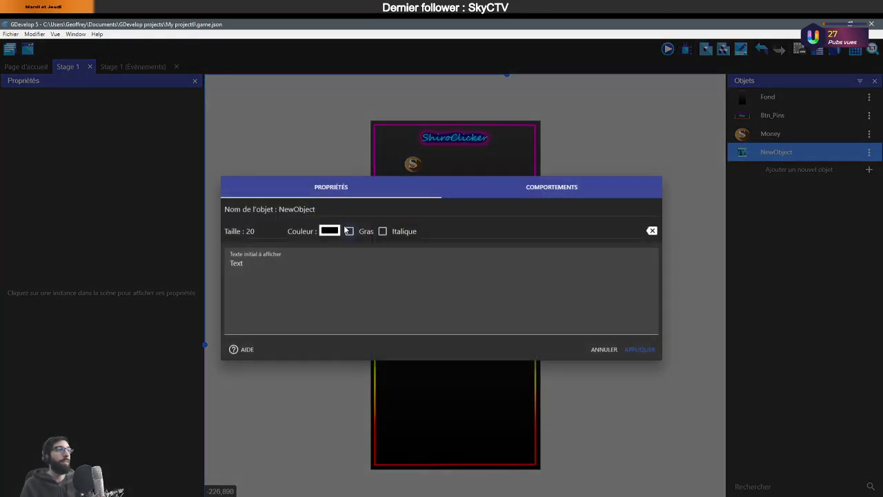
{"action": "left_click", "coordinate": [382, 268]}
{"action": "key", "text": "ctrl+a"}
{"action": "key", "text": "BackSpace"}
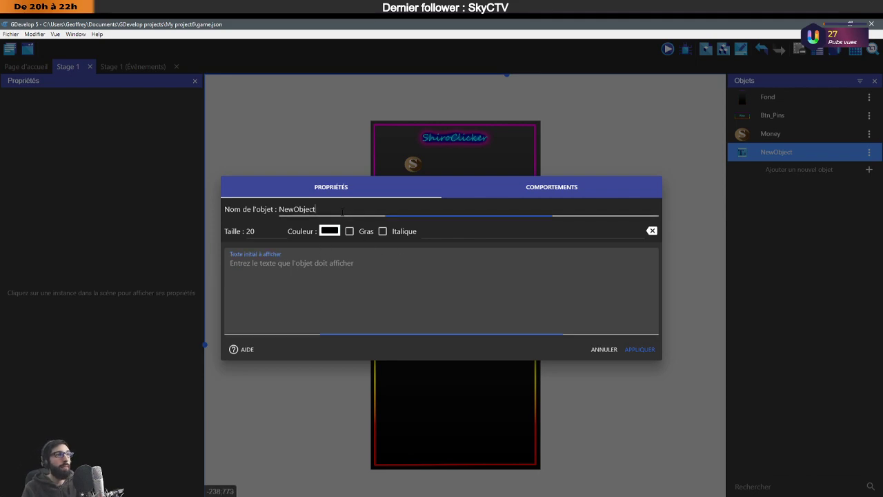
{"action": "left_click", "coordinate": [335, 271]}
{"action": "type", "text": "azrfsd"}
Name the new text object Nb_Pins and apply its properties.
{"action": "left_click", "coordinate": [290, 210]}
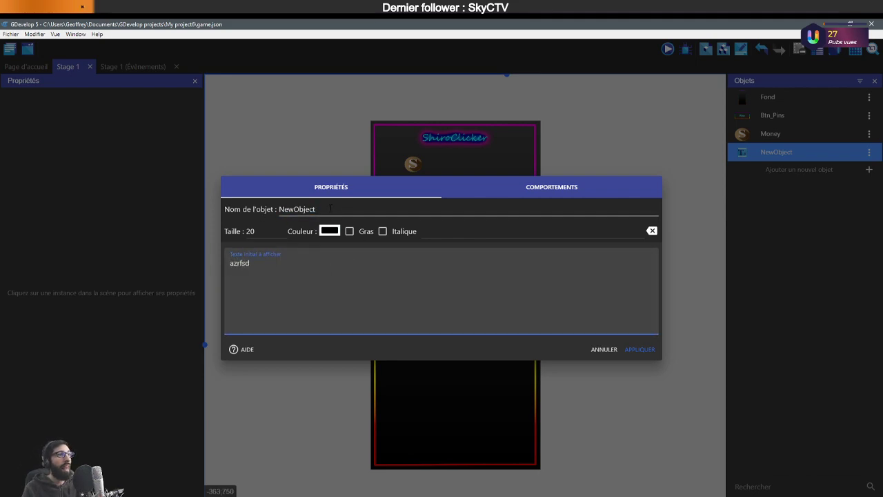
{"action": "type", "text": "Text"}
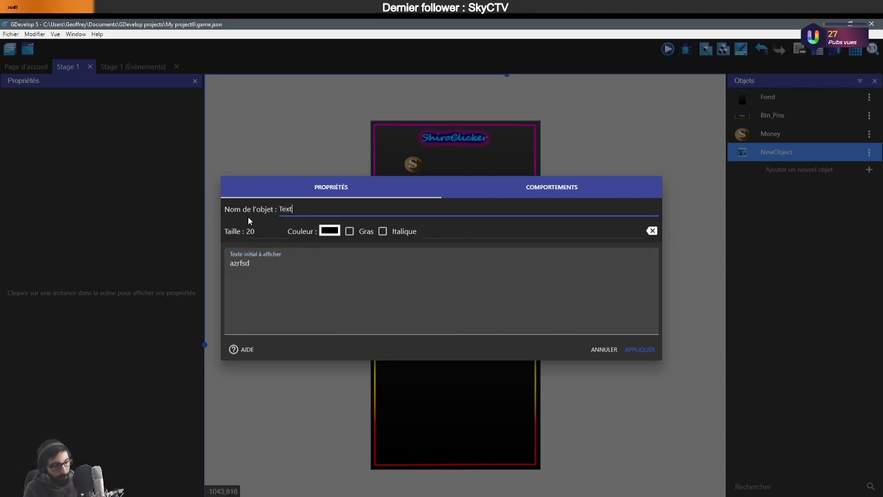
{"action": "type", "text": "_Pins"}
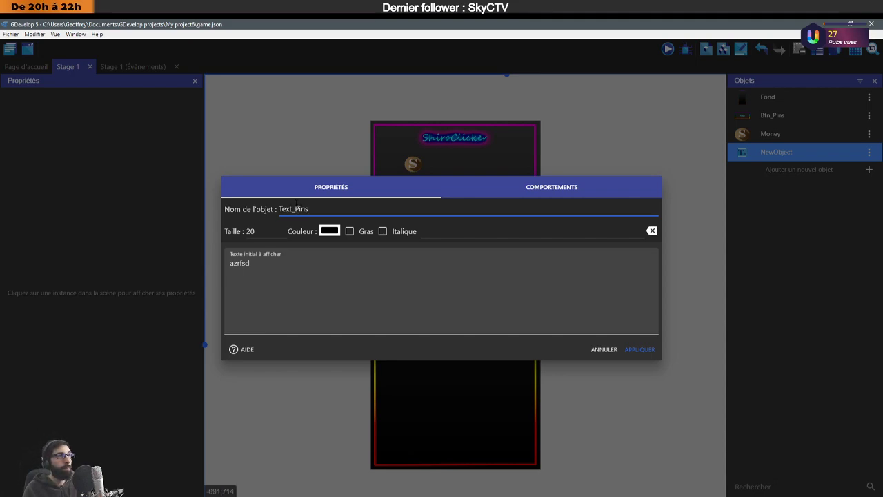
{"action": "type", "text": "Nb"}
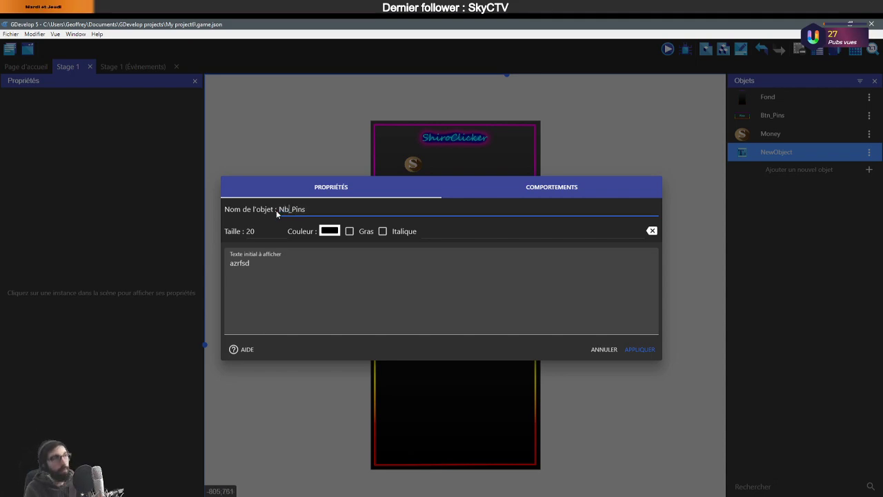
{"action": "left_click", "coordinate": [629, 350]}
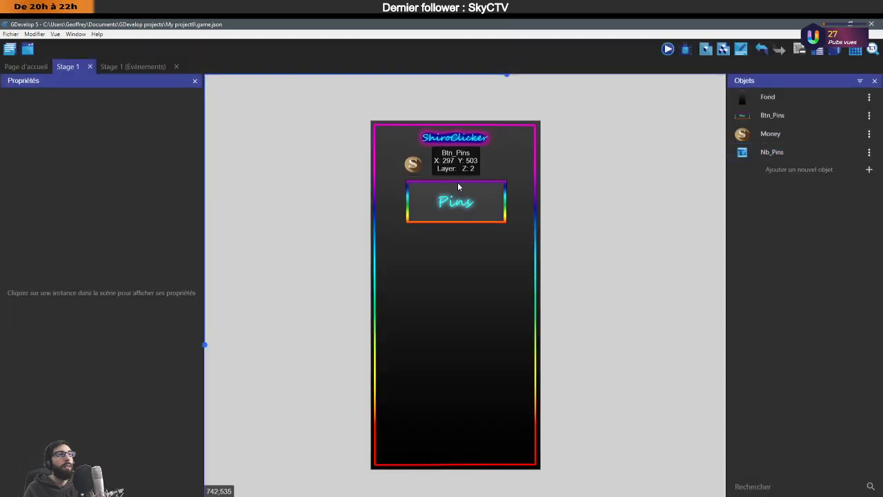
Place Nb_Pins above the Pins button at about X 695, Y 355 and enlarge its box to about 289 × 121.
{"action": "left_click_drag", "start_coordinate": [793, 153], "coordinate": [473, 169]}
{"action": "left_click", "coordinate": [468, 167]}
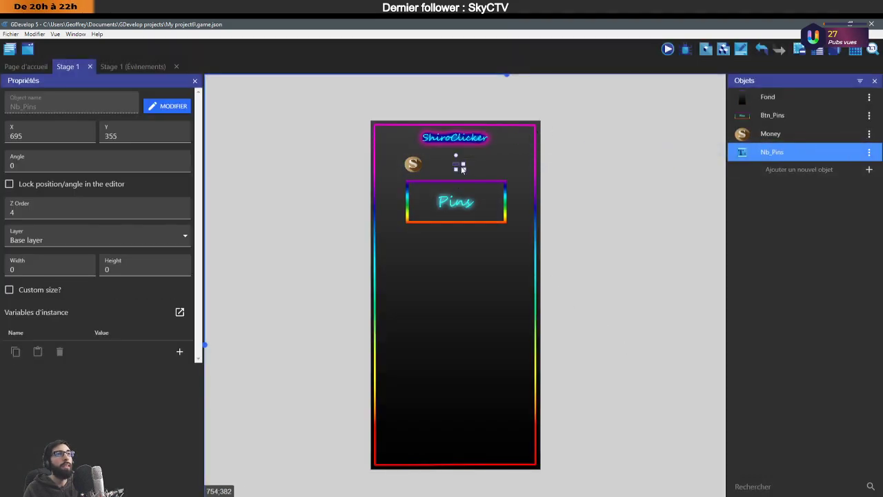
{"action": "left_click", "coordinate": [461, 169]}
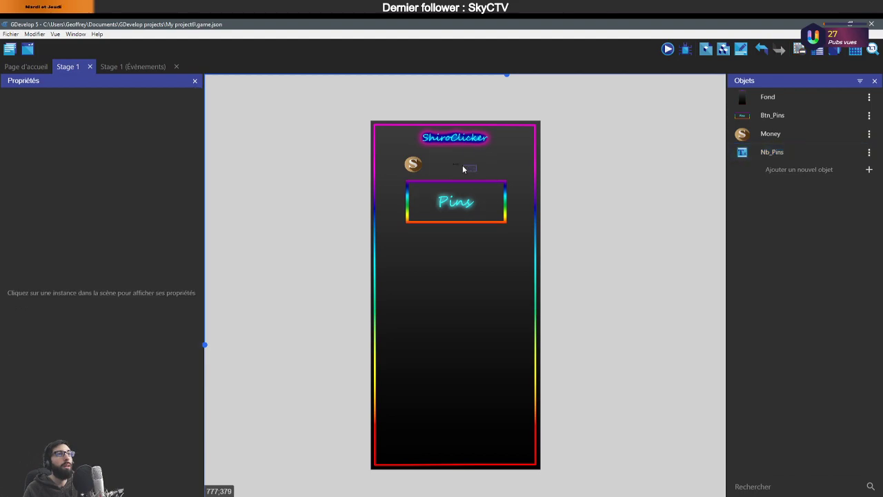
{"action": "left_click", "coordinate": [457, 168]}
Set the Nb_Pins text size to 50 and move the text closer to the coin, at about X 562, Y 343.
{"action": "double_click", "coordinate": [806, 158]}
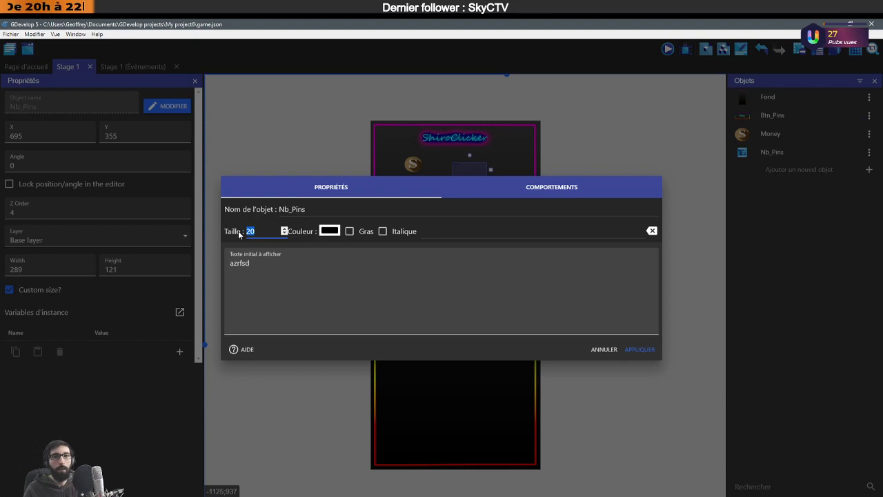
{"action": "type", "text": "50"}
{"action": "left_click", "coordinate": [603, 349]}
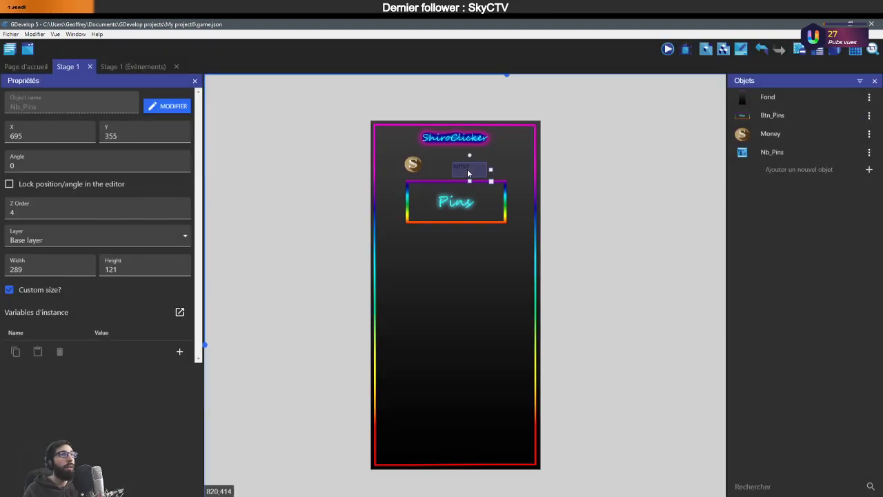
{"action": "left_click_drag", "start_coordinate": [460, 170], "coordinate": [442, 166]}
Set the Nb_Pins text size to 80 and position the text right beside the coin, at about X 476, Y 312.
{"action": "double_click", "coordinate": [793, 152]}
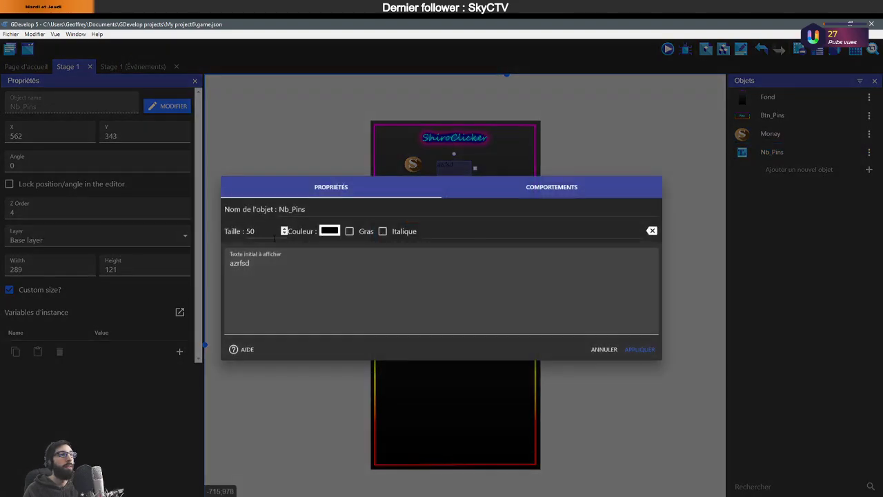
{"action": "type", "text": "80"}
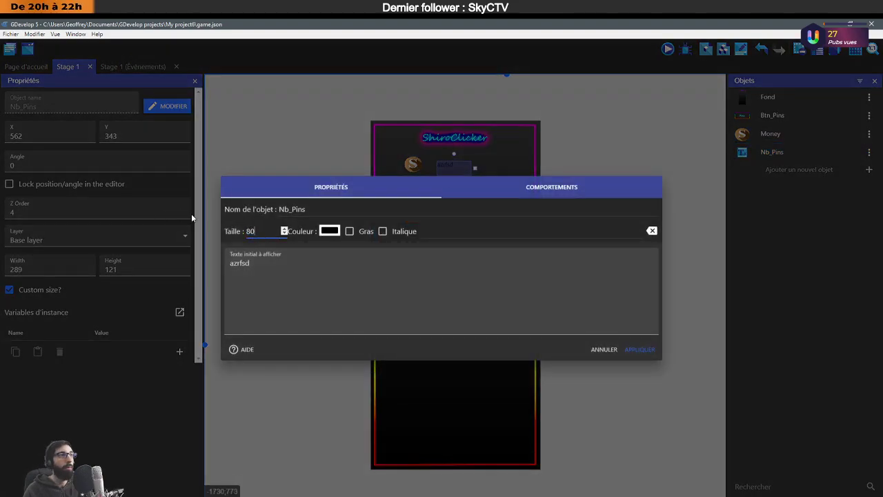
{"action": "left_click", "coordinate": [633, 349]}
{"action": "left_click_drag", "start_coordinate": [453, 171], "coordinate": [442, 166]}
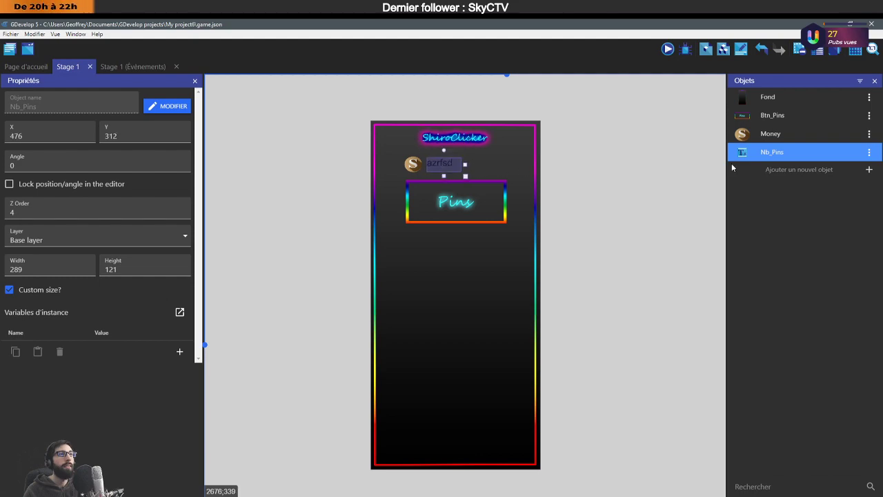
Change the Nb_Pins text colour to a bright cyan of about 01D9FF and apply the properties.
{"action": "double_click", "coordinate": [822, 154]}
{"action": "left_click", "coordinate": [331, 232]}
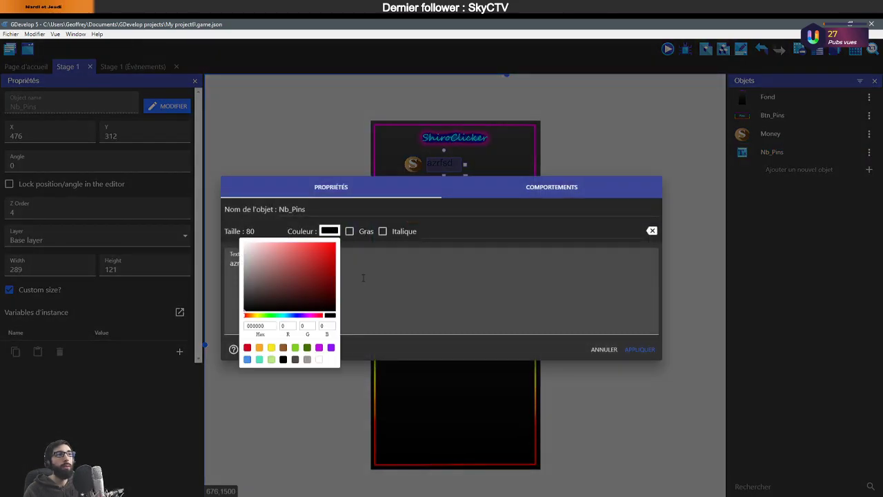
{"action": "left_click", "coordinate": [254, 261]}
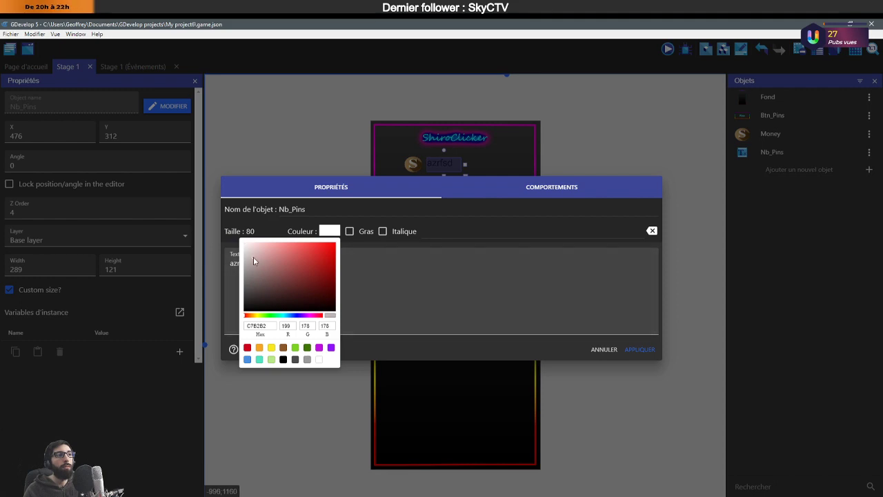
{"action": "left_click", "coordinate": [251, 257]}
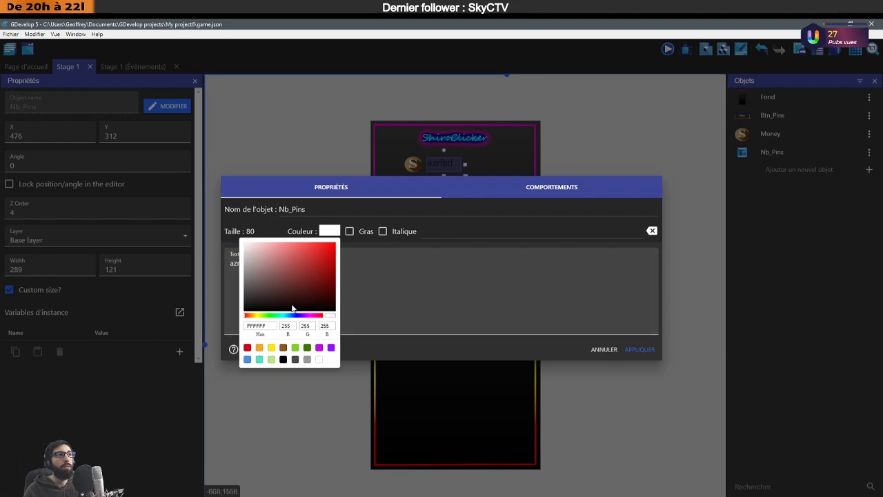
{"action": "left_click_drag", "start_coordinate": [290, 315], "coordinate": [286, 315]}
{"action": "left_click", "coordinate": [309, 253]}
{"action": "left_click_drag", "start_coordinate": [309, 253], "coordinate": [336, 242]}
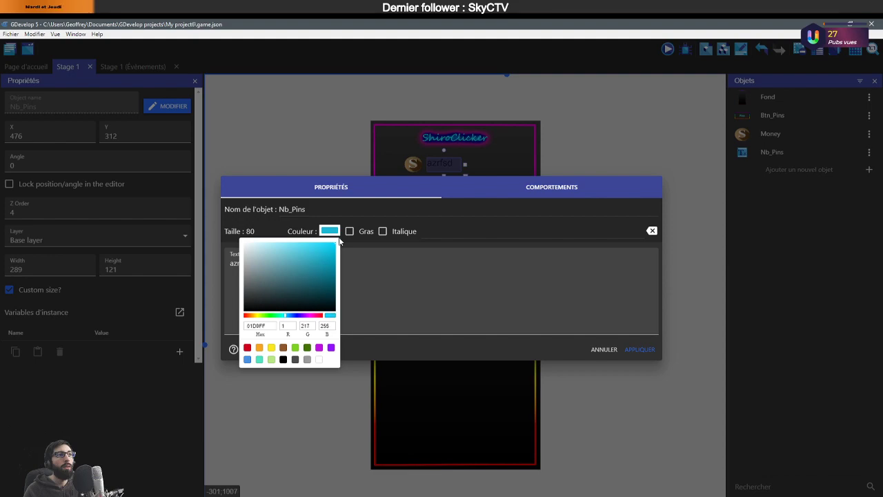
{"action": "left_click", "coordinate": [578, 325]}
{"action": "left_click", "coordinate": [357, 271]}
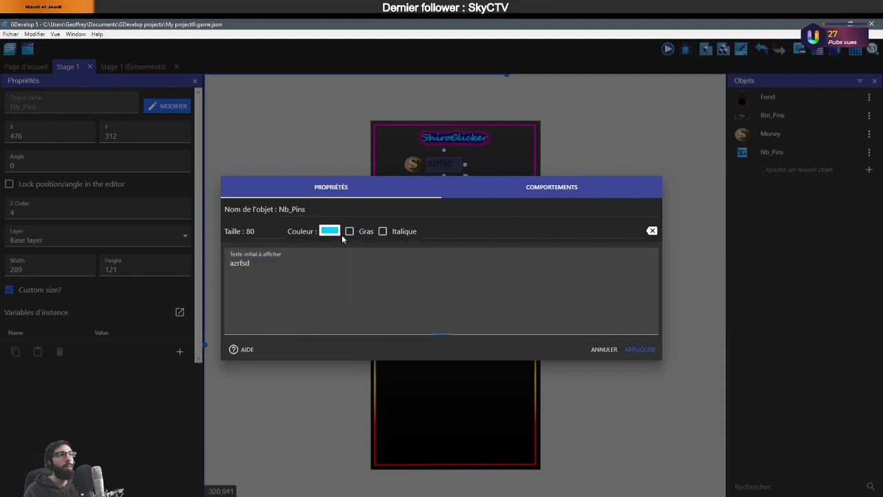
{"action": "left_click", "coordinate": [640, 349]}
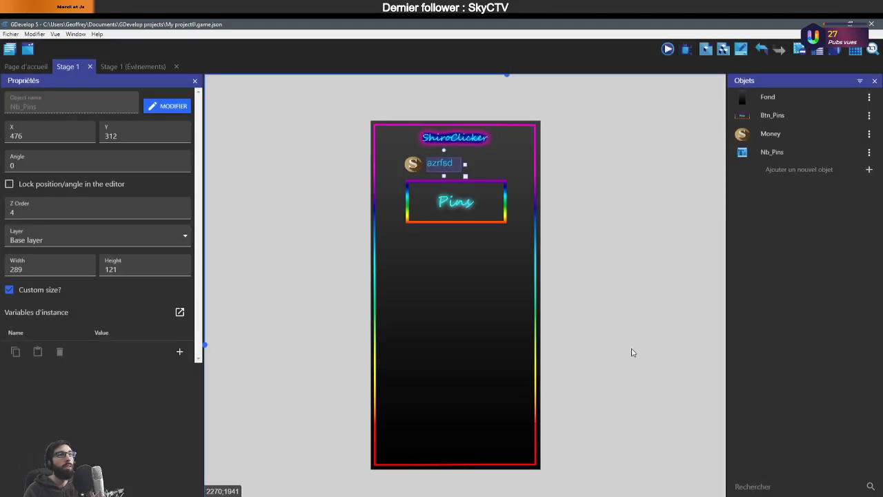
Widen the Nb_Pins text box to about 668 and lock its position in the editor.
{"action": "key", "text": "Escape"}
{"action": "left_click", "coordinate": [456, 171]}
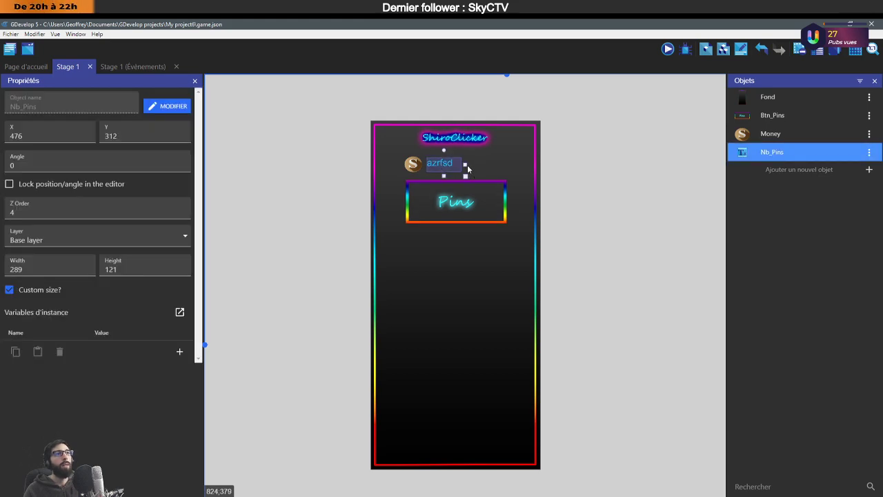
{"action": "left_click_drag", "start_coordinate": [467, 169], "coordinate": [510, 168]}
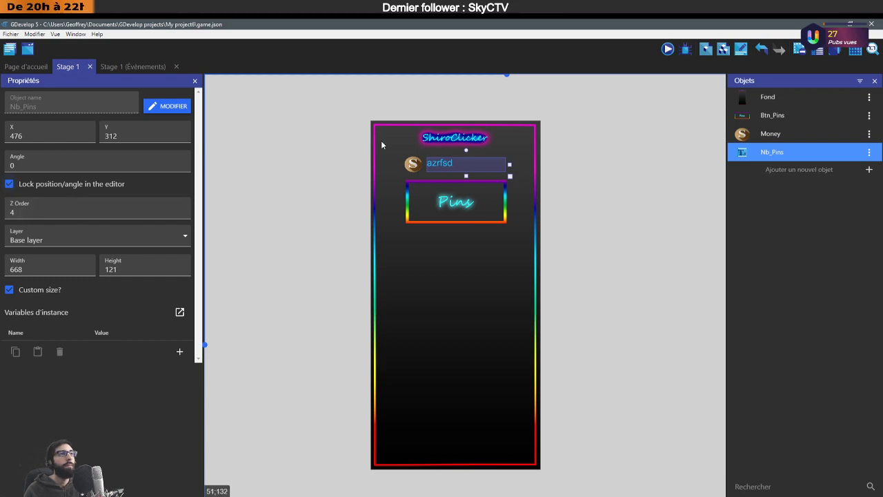
{"action": "left_click", "coordinate": [411, 165]}
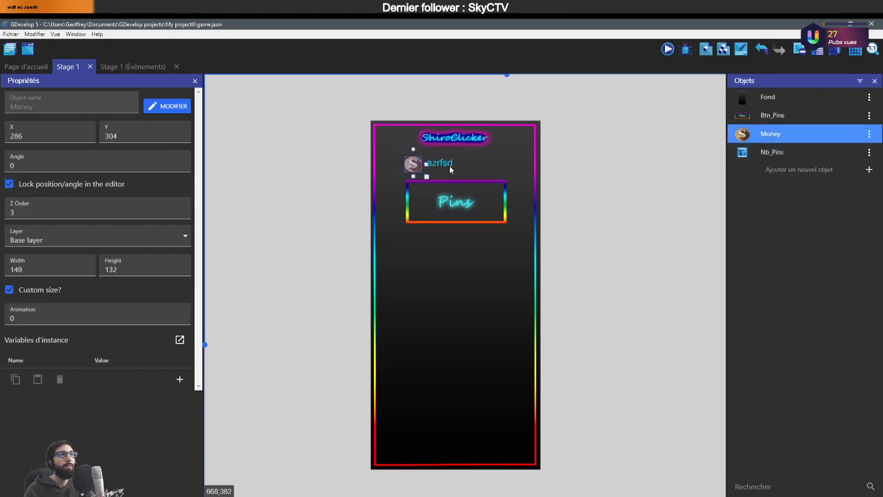
Change the Nb_Pins text colour to a lighter cyan of about 48E3FF and apply the properties.
{"action": "double_click", "coordinate": [771, 152]}
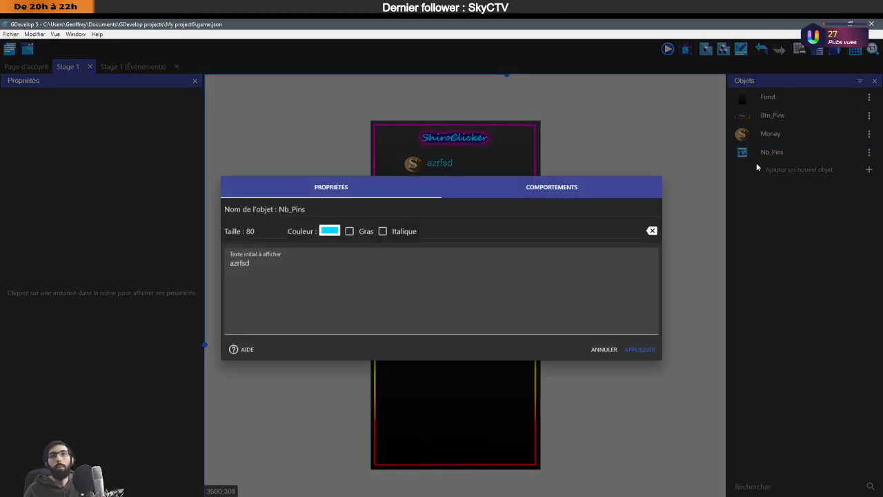
{"action": "left_click", "coordinate": [330, 231]}
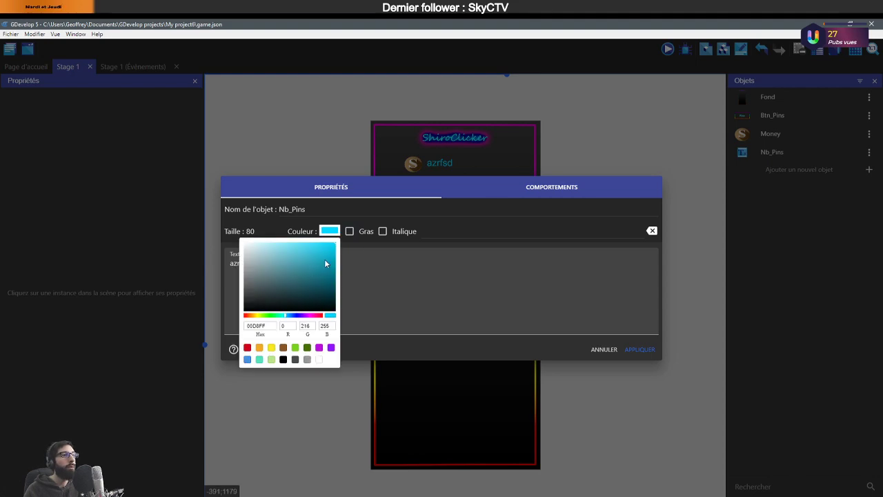
{"action": "left_click_drag", "start_coordinate": [307, 240], "coordinate": [303, 245]}
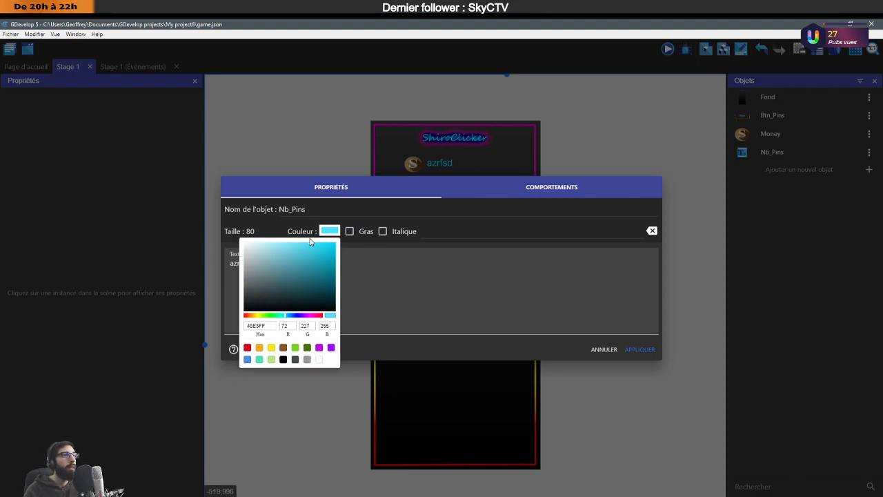
{"action": "left_click", "coordinate": [640, 350]}
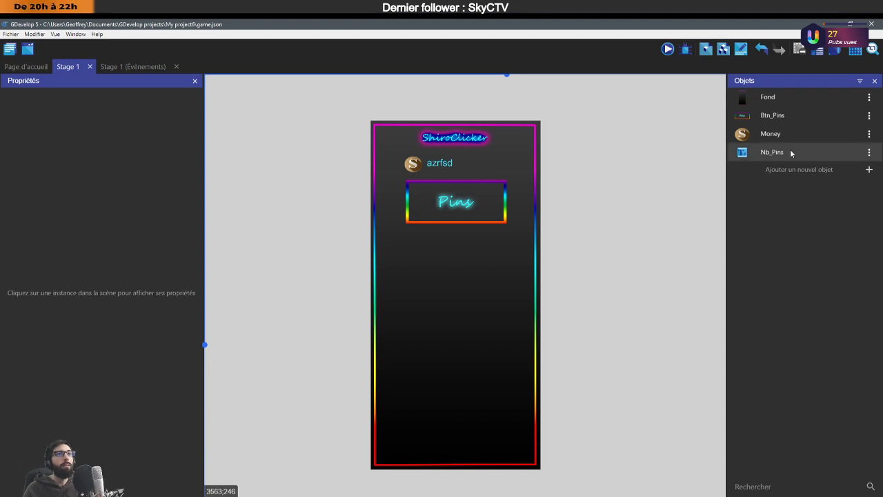
Add an empty event to the Stage 1 events and choose the global variable value action for it.
{"action": "left_click", "coordinate": [138, 66]}
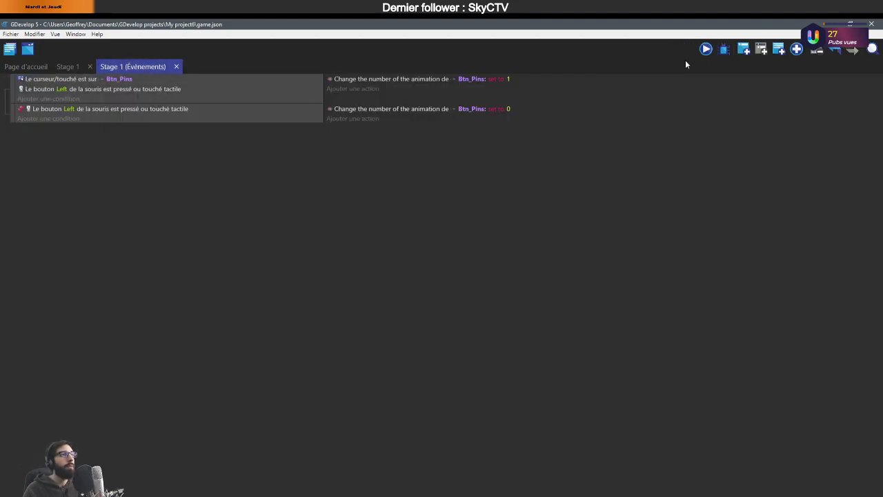
{"action": "left_click", "coordinate": [743, 49]}
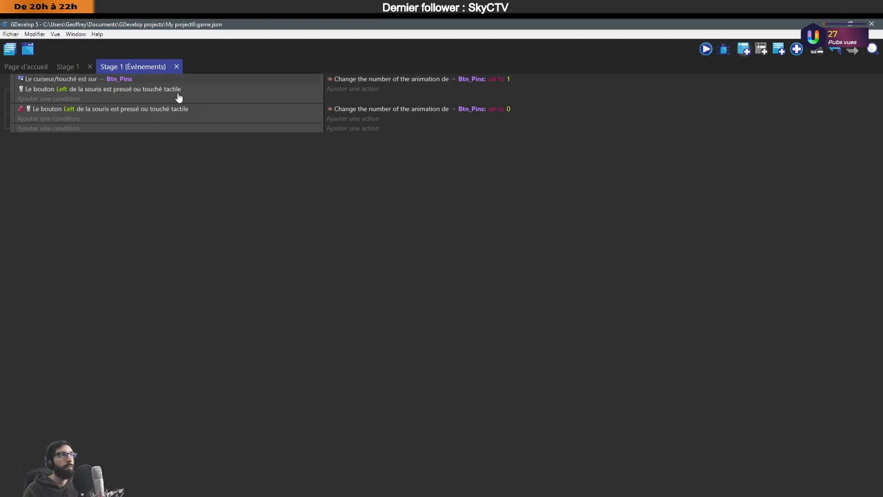
{"action": "left_click", "coordinate": [371, 128]}
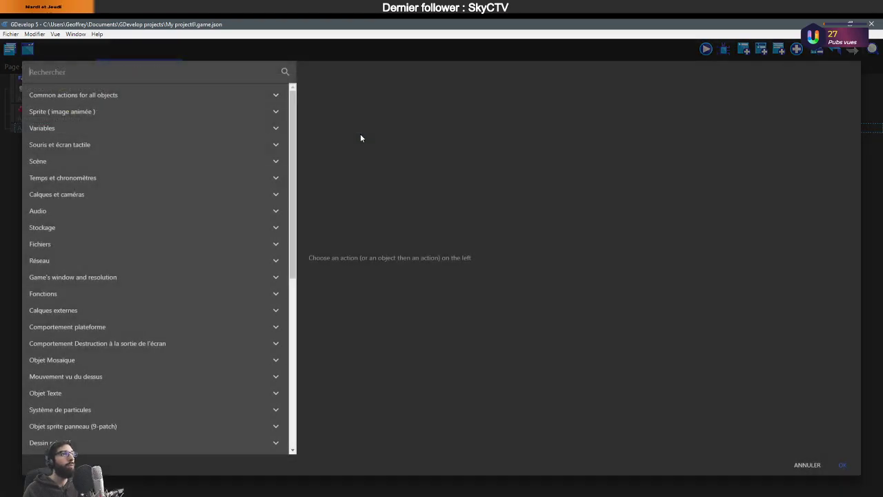
{"action": "left_click", "coordinate": [55, 127]}
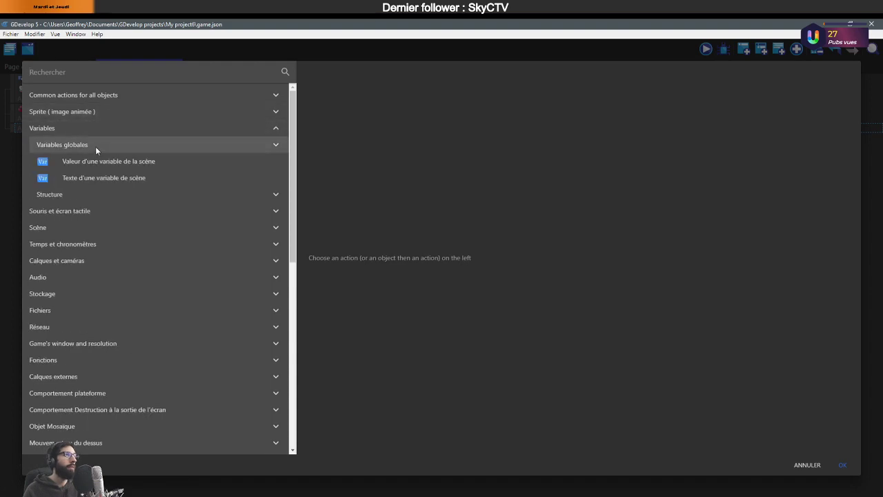
{"action": "left_click", "coordinate": [96, 146]}
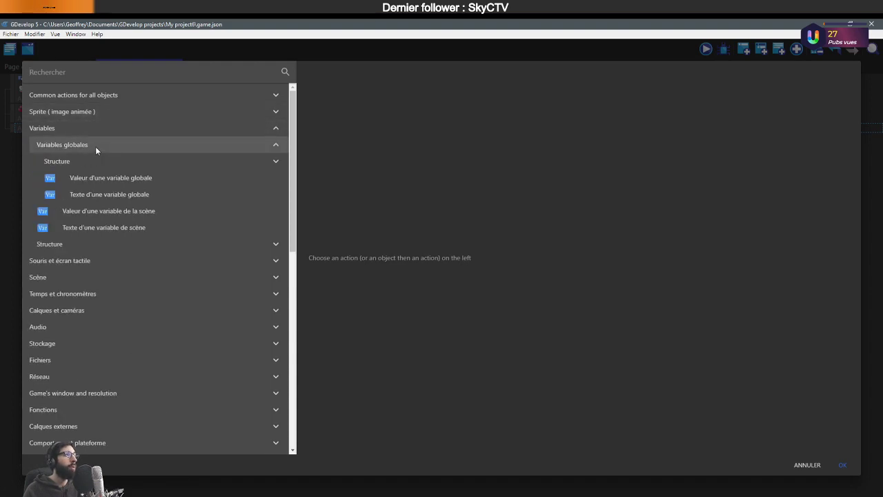
{"action": "left_click", "coordinate": [138, 177]}
Configure the action to set the global variable Pins to 0 with the = operator and confirm it.
{"action": "left_click", "coordinate": [412, 130]}
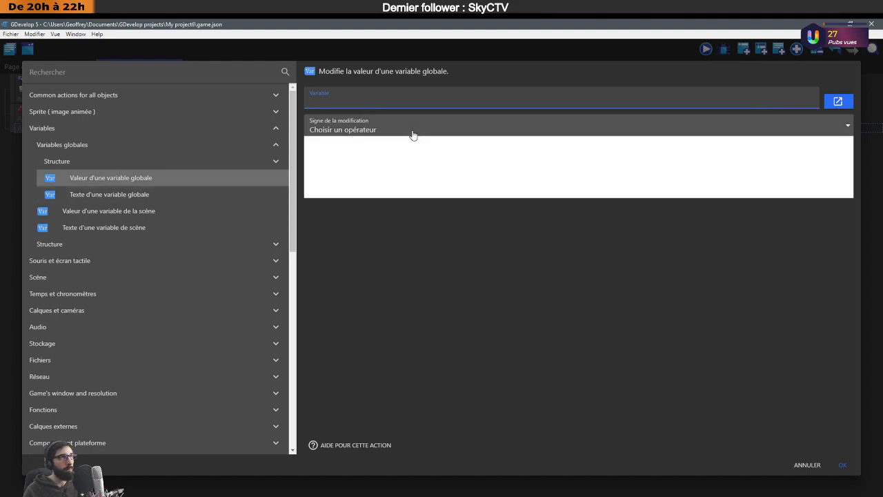
{"action": "left_click", "coordinate": [345, 153]}
{"action": "left_click", "coordinate": [362, 157]}
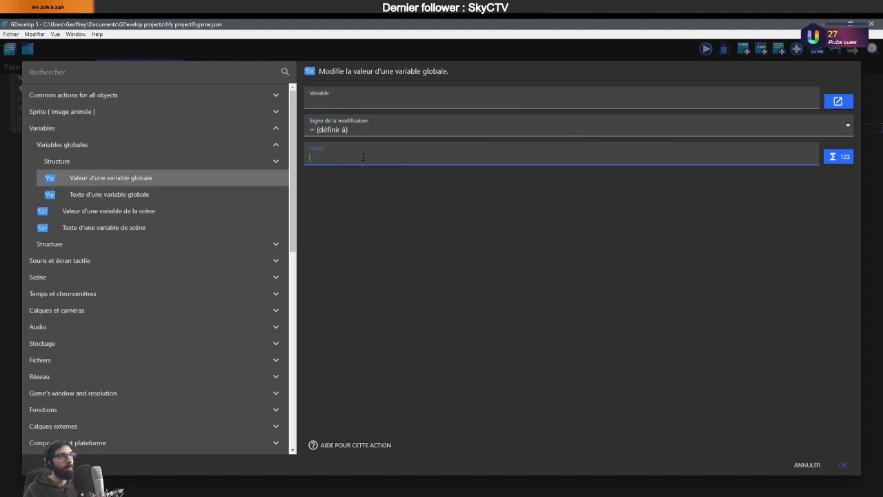
{"action": "left_click", "coordinate": [340, 100]}
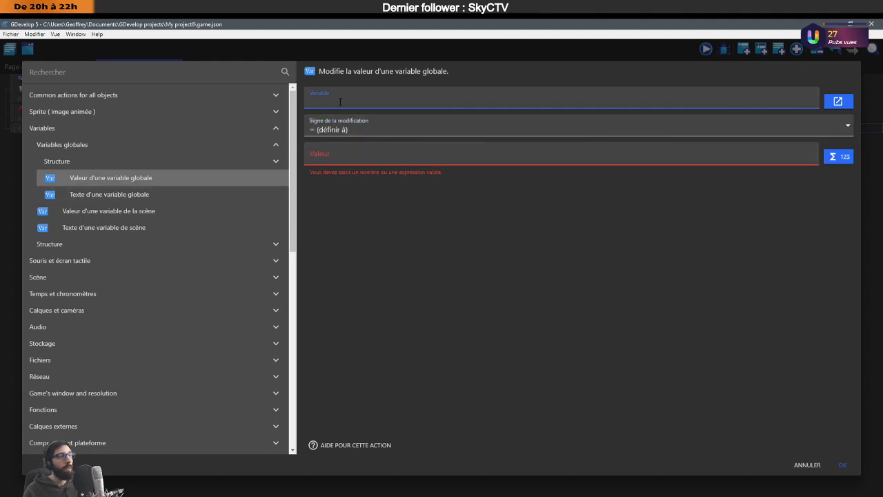
{"action": "type", "text": "Pins"}
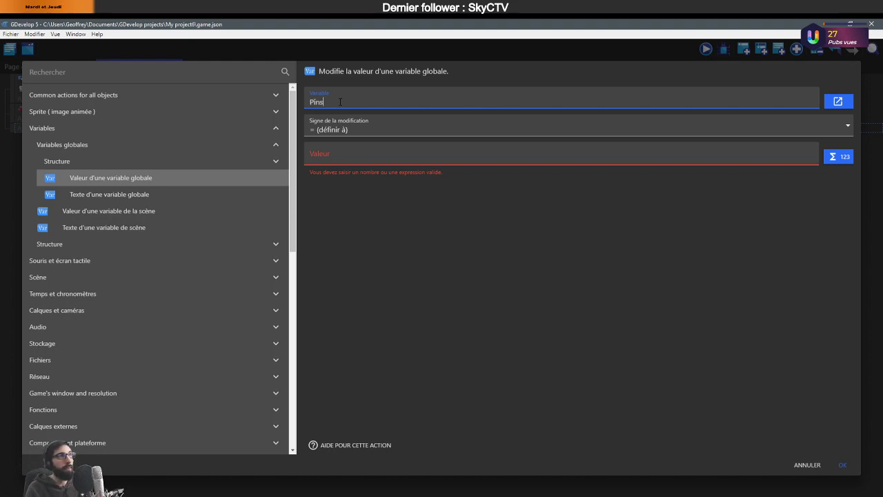
{"action": "left_click", "coordinate": [411, 147]}
{"action": "left_click", "coordinate": [838, 157]}
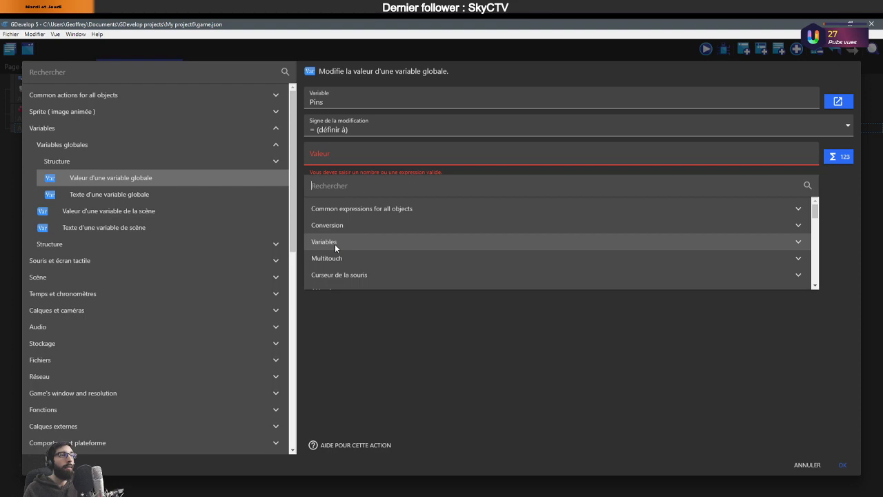
{"action": "left_click", "coordinate": [410, 155]}
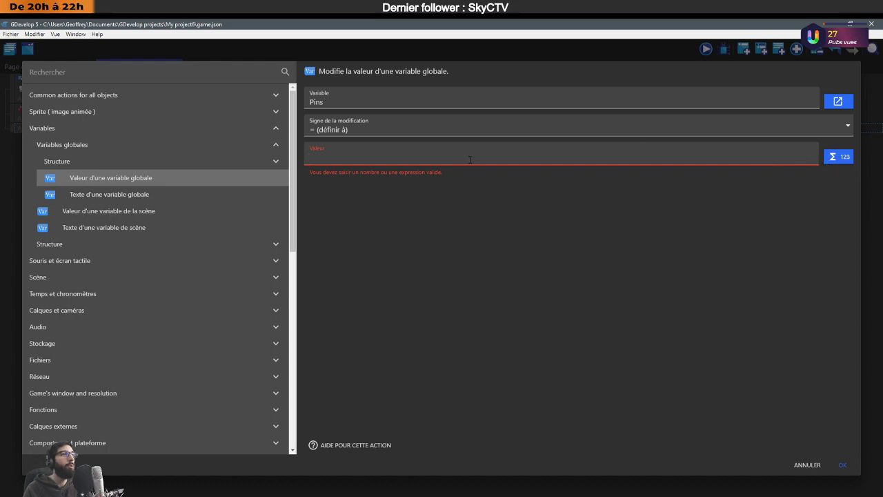
{"action": "left_click", "coordinate": [841, 466]}
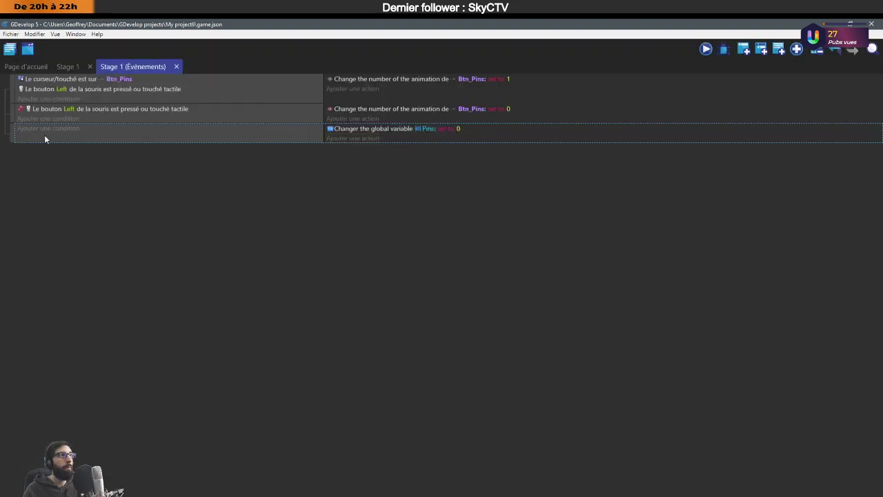
Move the Pins variable event to the top of the event list.
{"action": "left_click_drag", "start_coordinate": [12, 137], "coordinate": [21, 88]}
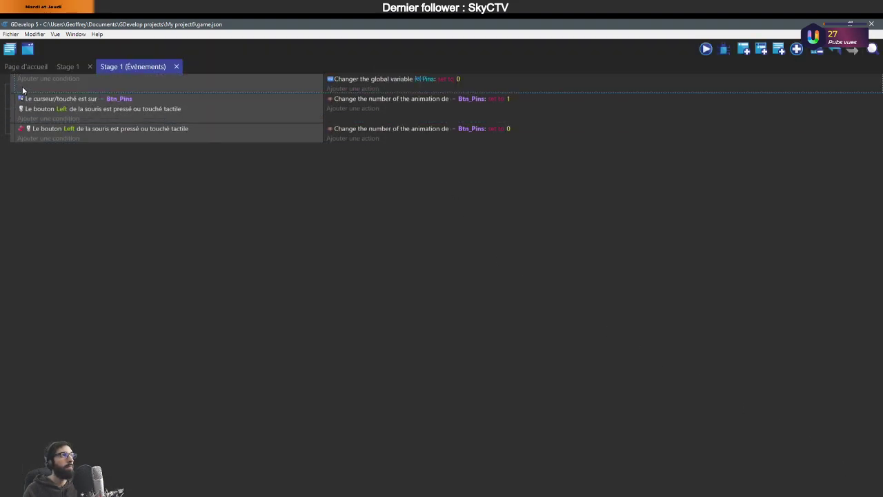
{"action": "left_click", "coordinate": [33, 80]}
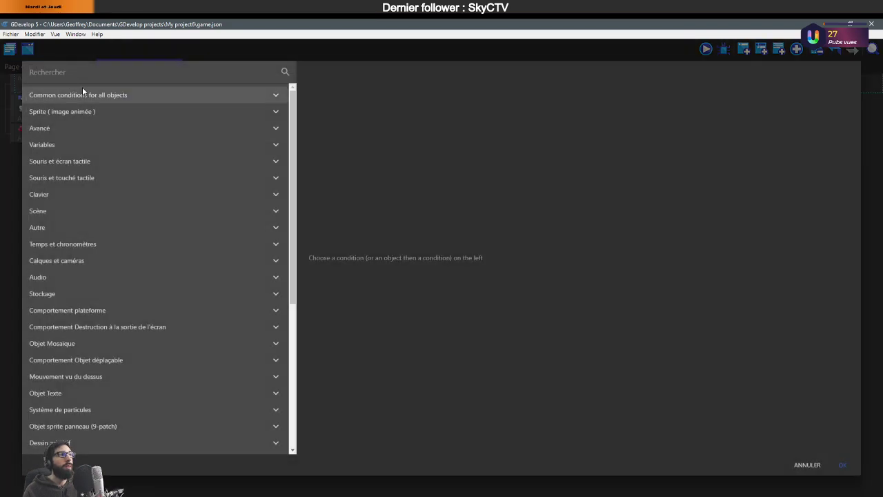
{"action": "left_click", "coordinate": [807, 464]}
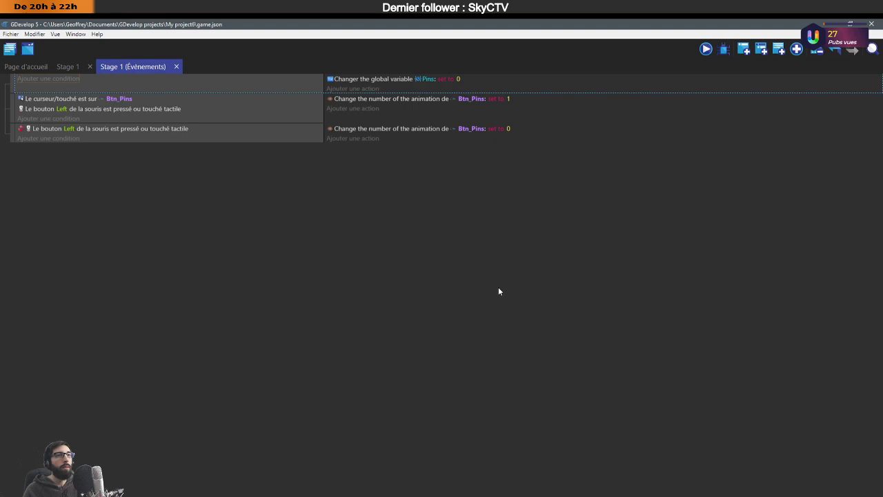
Add another event directly below the Pins variable event with the condition "Au lancement de la scène".
{"action": "left_click", "coordinate": [743, 48]}
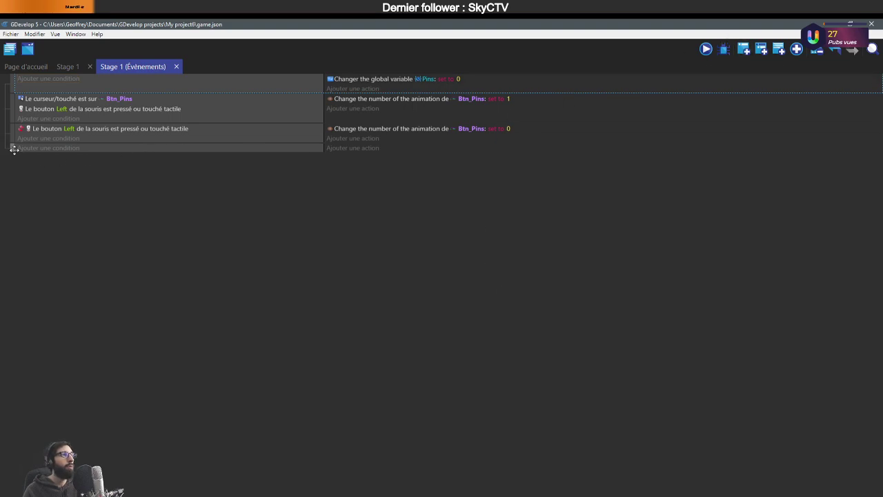
{"action": "left_click_drag", "start_coordinate": [12, 148], "coordinate": [20, 103]}
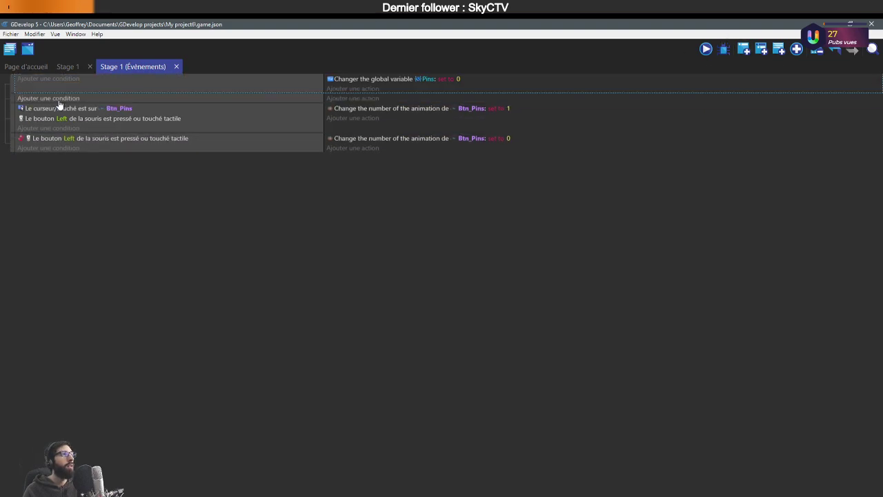
{"action": "left_click", "coordinate": [55, 98]}
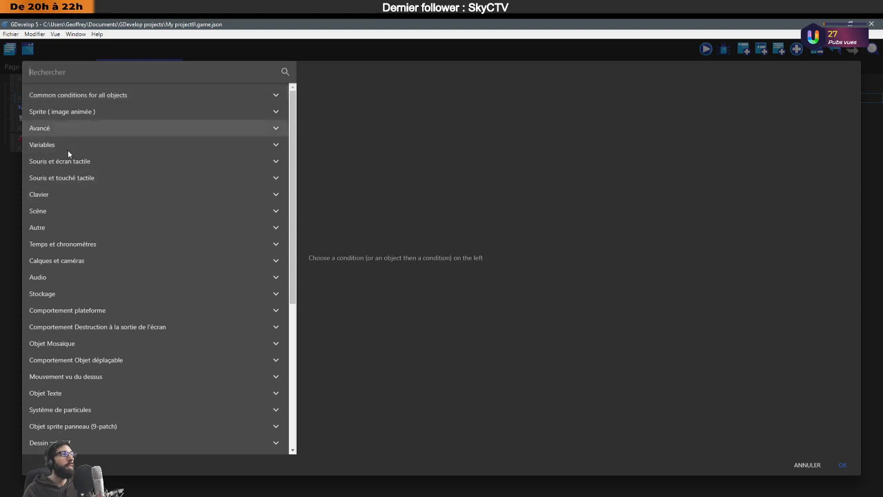
{"action": "left_click", "coordinate": [74, 110]}
{"action": "left_click", "coordinate": [88, 113]}
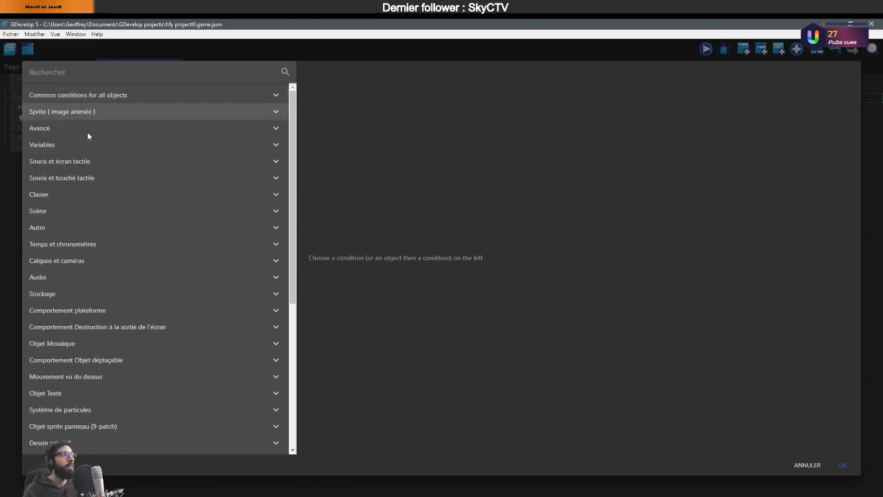
{"action": "left_click", "coordinate": [69, 209]}
{"action": "left_click", "coordinate": [79, 227]}
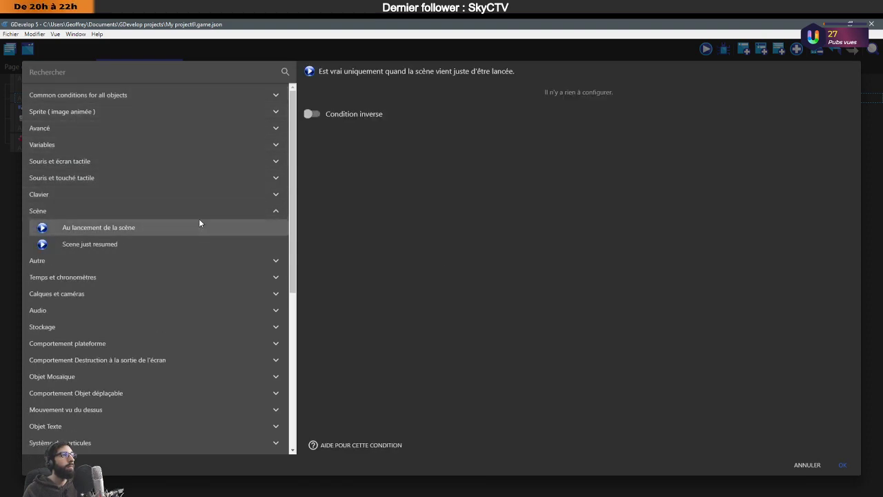
{"action": "left_click", "coordinate": [838, 466]}
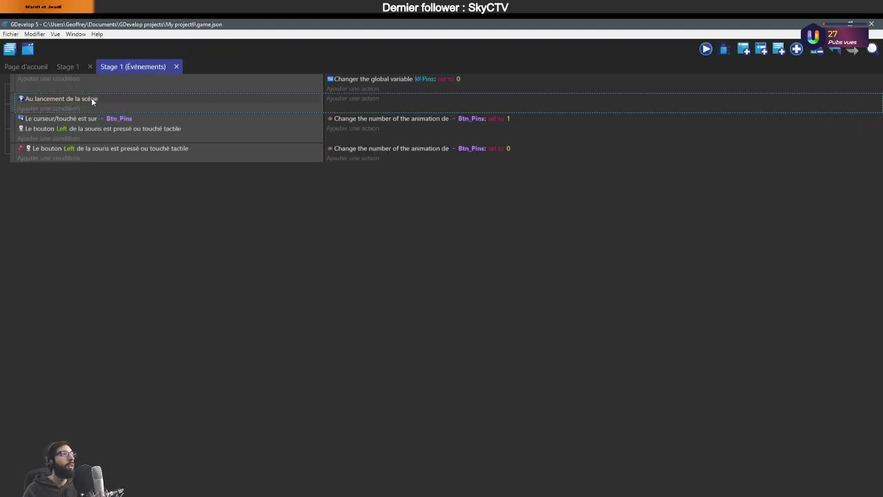
Add a "Lire une valeur" storage action to the "Au lancement de la scène" event, with "Nb_Pins_Stg_1" as the storage name.
{"action": "left_click", "coordinate": [352, 99]}
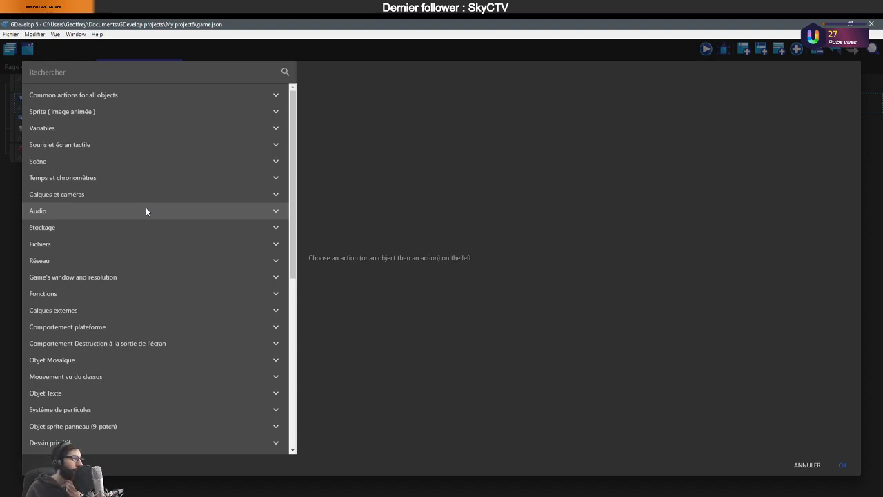
{"action": "left_click", "coordinate": [80, 230]}
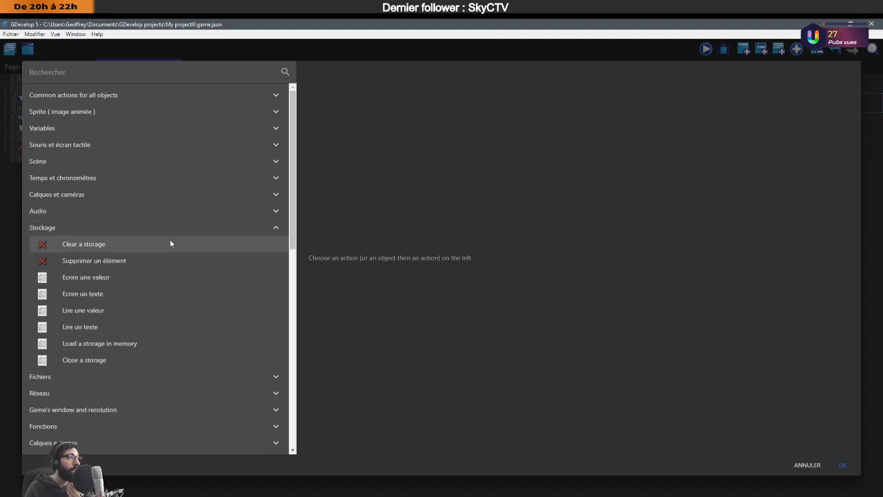
{"action": "left_click", "coordinate": [117, 311]}
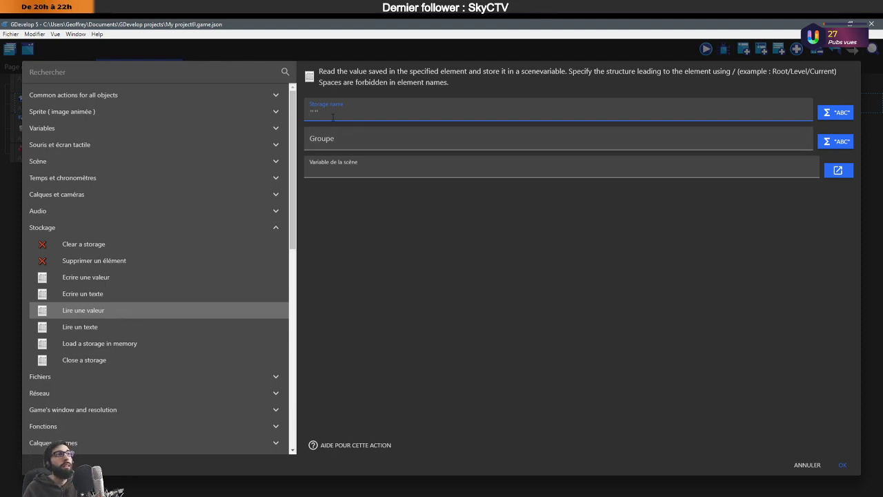
{"action": "type", "text": "\""}
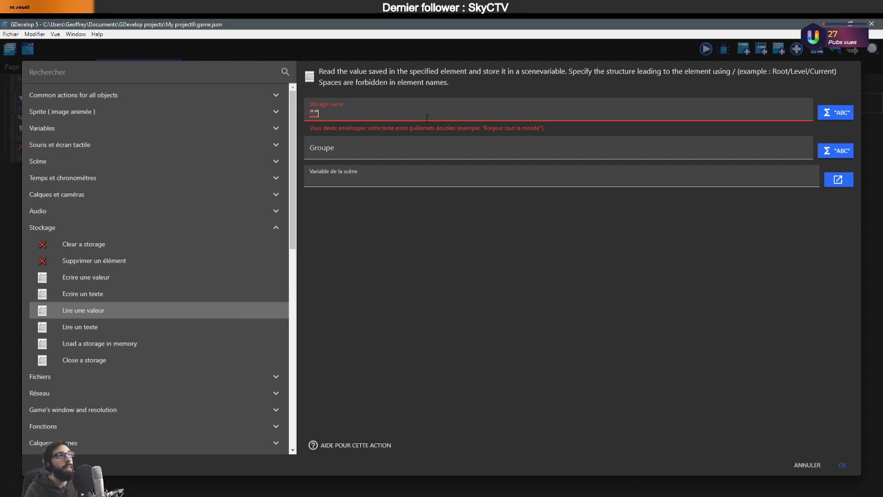
{"action": "type", "text": "\"Pins"}
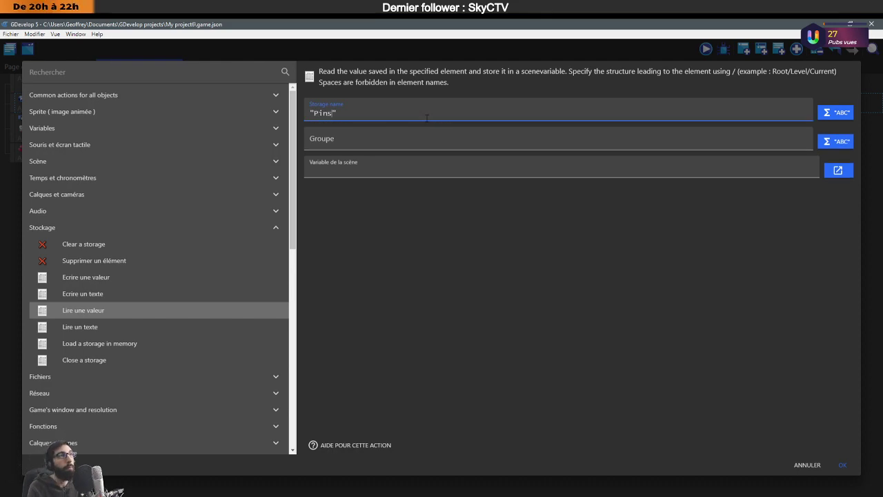
{"action": "type", "text": "_"}
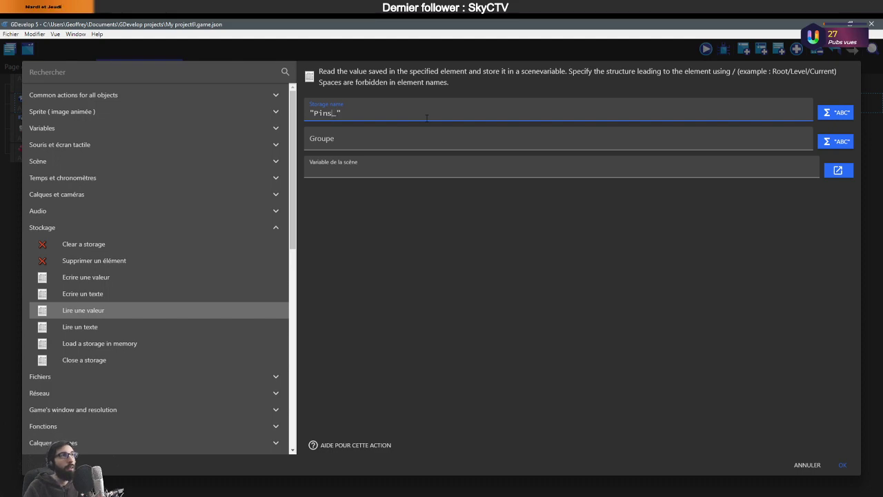
{"action": "type", "text": "Nb_"}
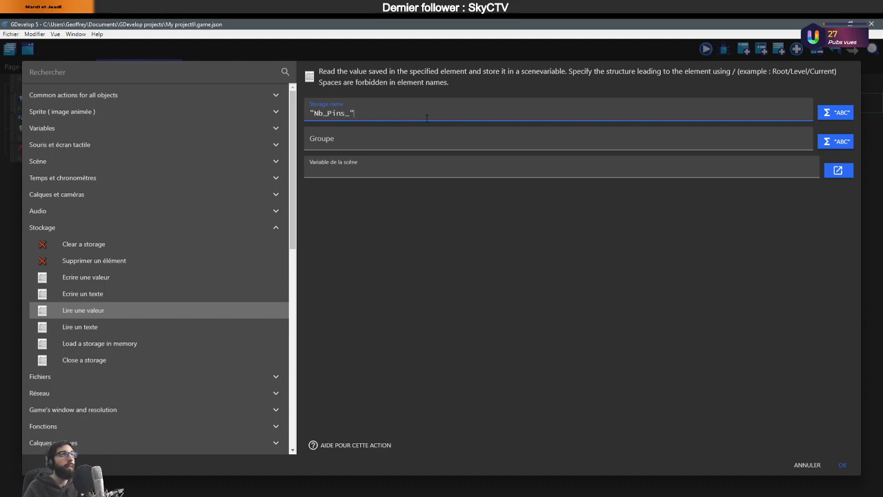
{"action": "type", "text": "Stg1"}
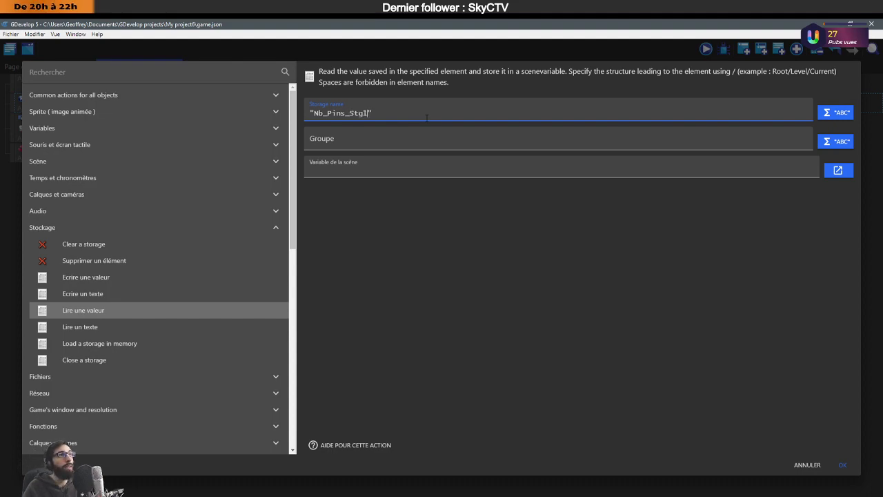
{"action": "key", "text": "BackSpace"}
{"action": "type", "text": "_"}
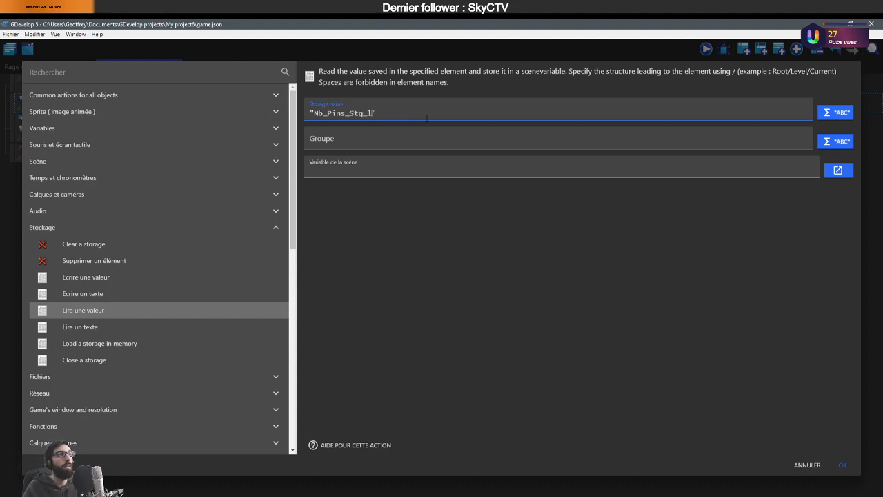
{"action": "type", "text": "1"}
{"action": "left_click_drag", "start_coordinate": [427, 117], "coordinate": [315, 114]}
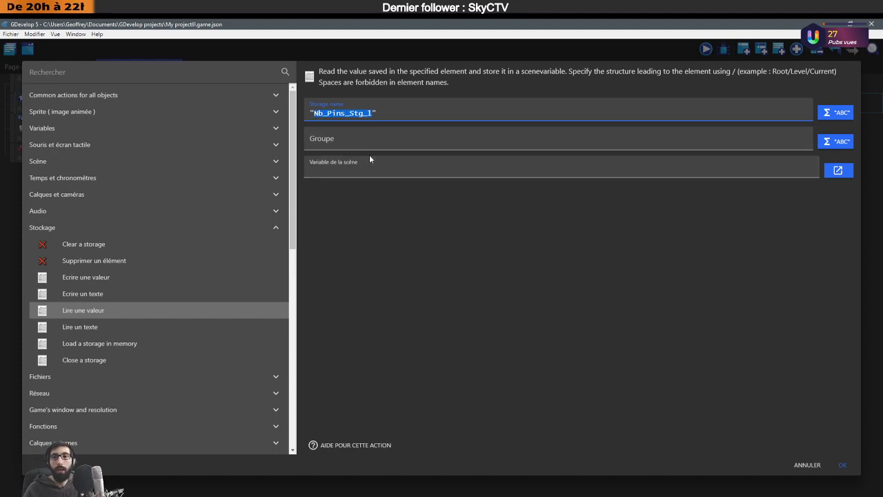
Set the read action's group to "Nb_Pins_Global".
{"action": "left_click", "coordinate": [386, 136]}
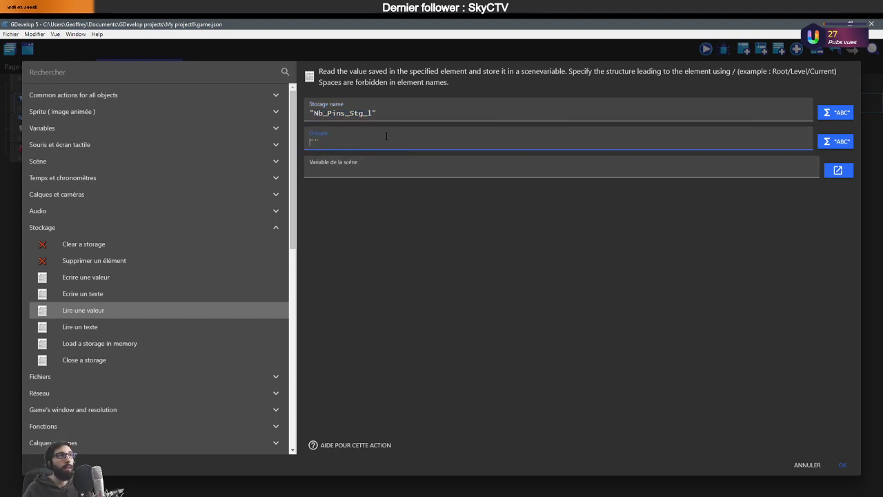
{"action": "type", "text": "\""}
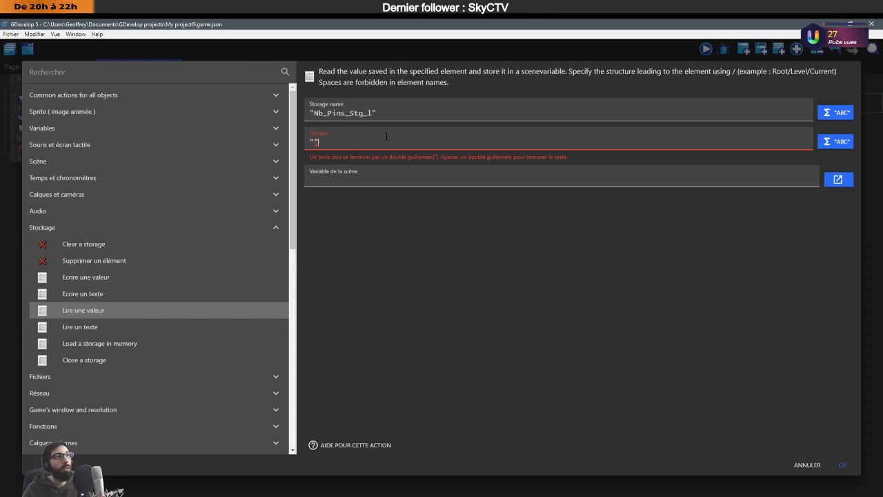
{"action": "type", "text": "\""}
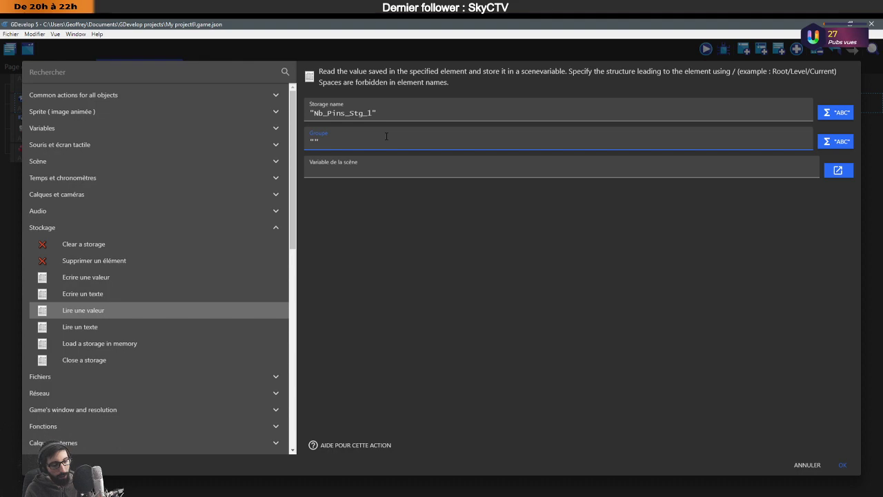
{"action": "type", "text": "Nb_Pins"}
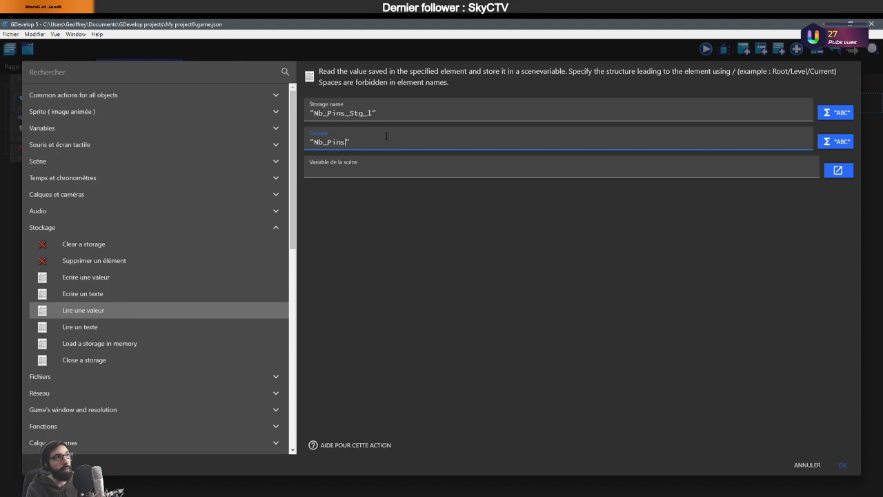
{"action": "type", "text": "_Global"}
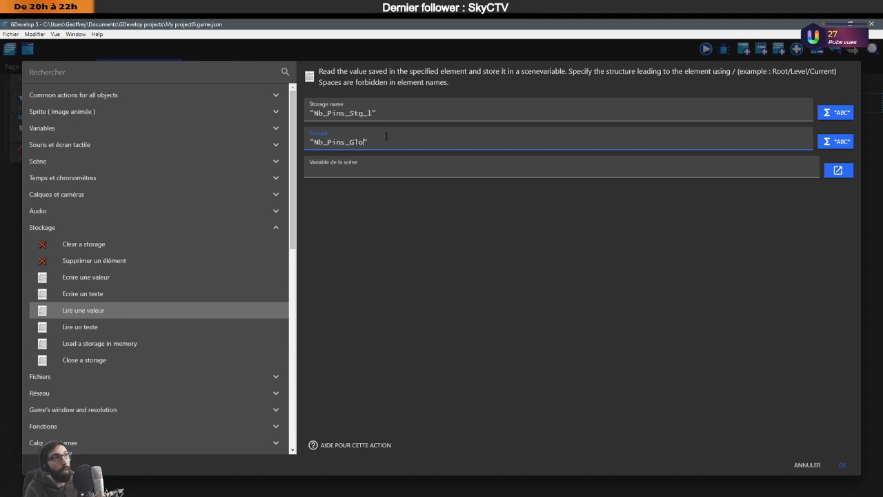
{"action": "left_click", "coordinate": [383, 166]}
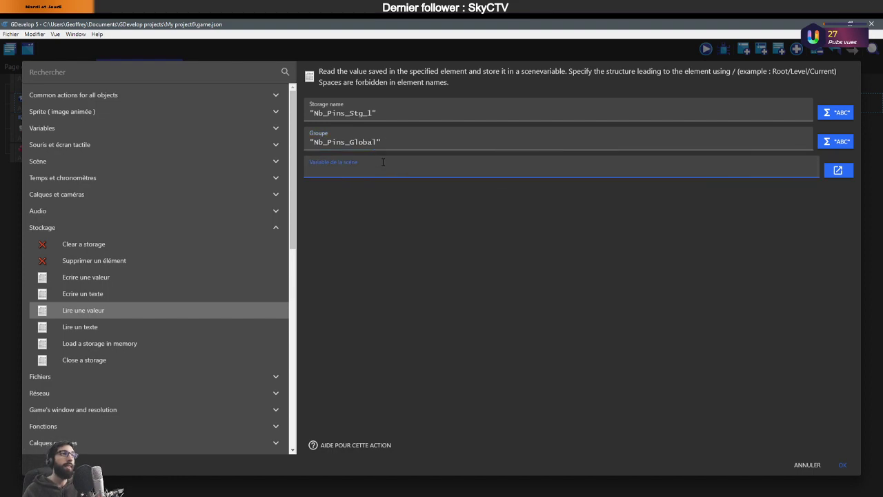
{"action": "left_click_drag", "start_coordinate": [383, 142], "coordinate": [314, 143]}
{"action": "left_click", "coordinate": [426, 158]}
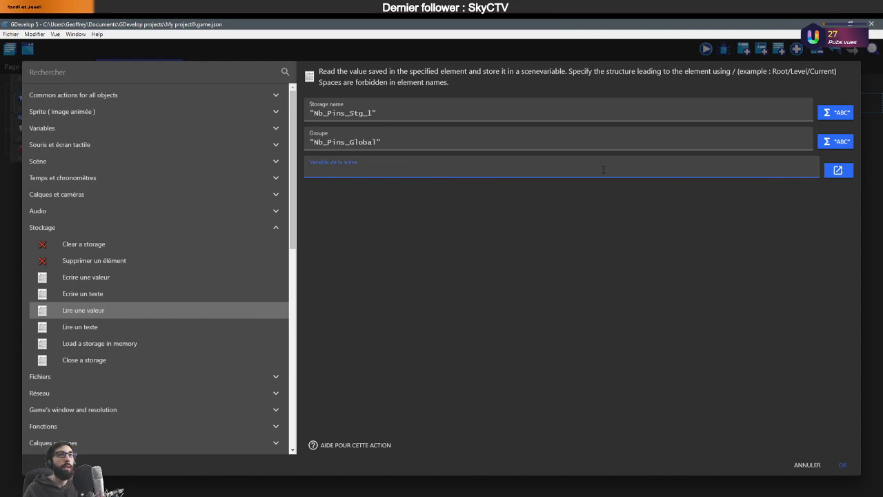
Create a scene variable for the read action and name it Nb_Pins_Stg_1.
{"action": "left_click", "coordinate": [838, 170]}
{"action": "left_click", "coordinate": [647, 284]}
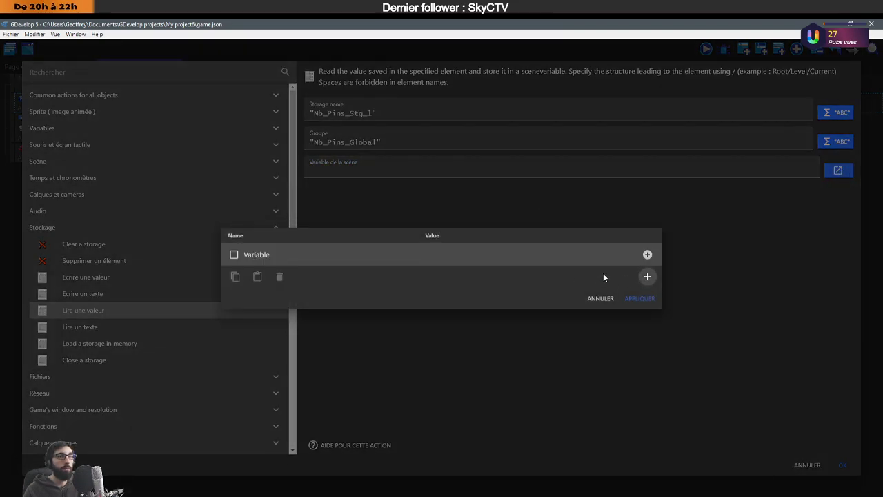
{"action": "left_click", "coordinate": [234, 255]}
{"action": "left_click", "coordinate": [263, 253]}
{"action": "left_click_drag", "start_coordinate": [270, 254], "coordinate": [239, 255]}
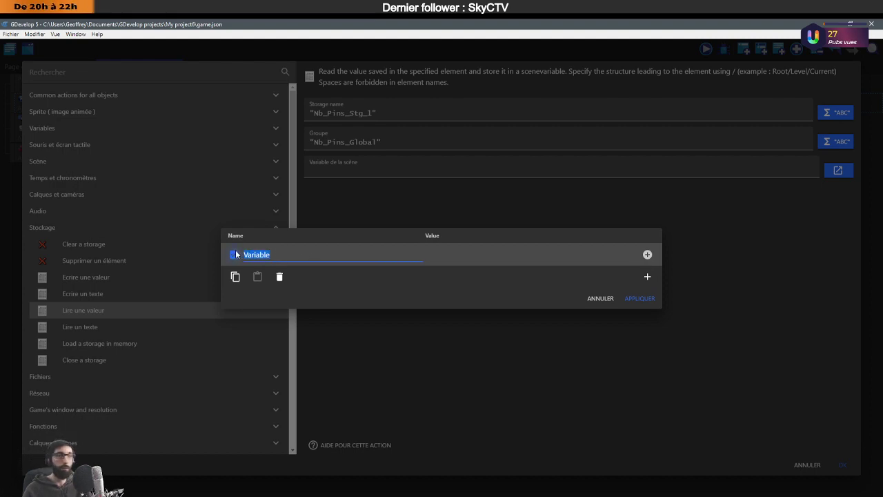
{"action": "left_click", "coordinate": [234, 255]}
{"action": "left_click", "coordinate": [275, 254]}
{"action": "left_click_drag", "start_coordinate": [275, 254], "coordinate": [224, 259]}
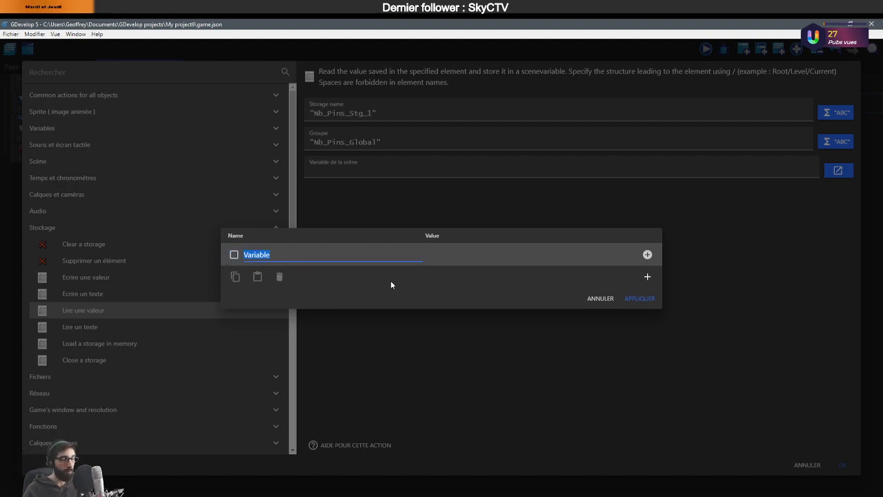
{"action": "type", "text": "Nb_Pi"}
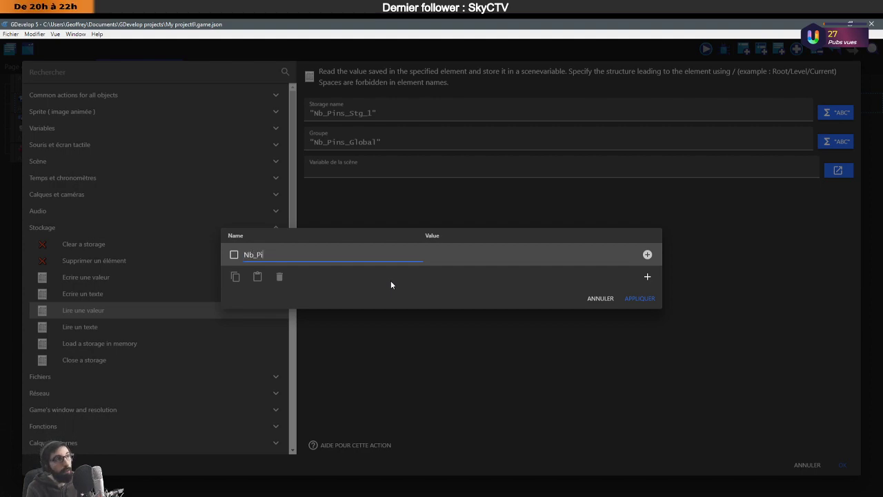
{"action": "type", "text": "ns_"}
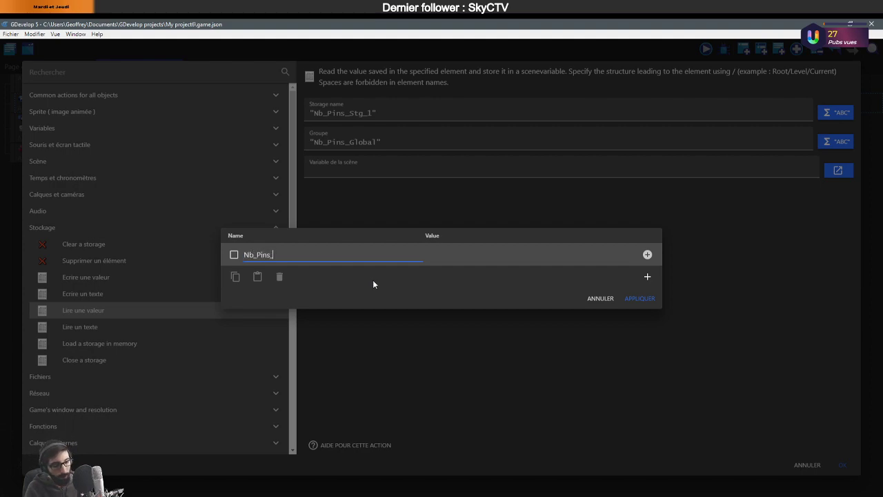
{"action": "type", "text": "Stg_"}
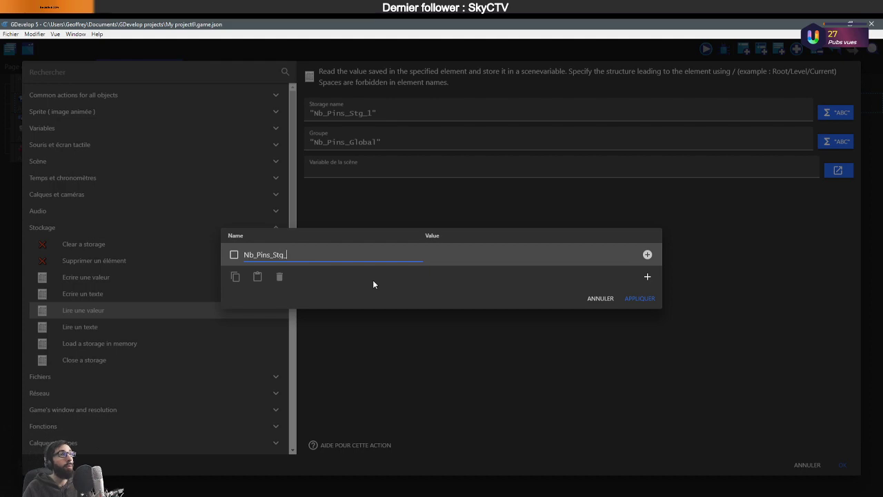
{"action": "type", "text": "1"}
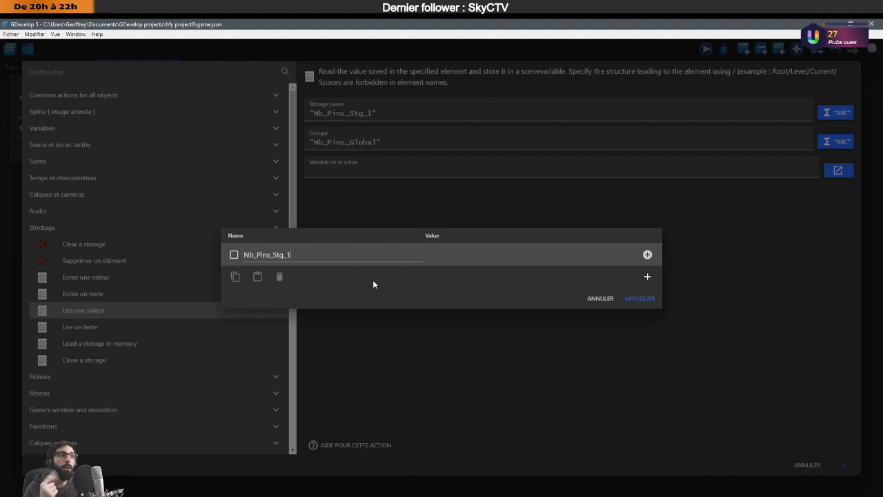
Change the new scene variable's name to Nb_Pins_01, assign it to the read action and confirm the action.
{"action": "key", "text": "BackSpace"}
{"action": "key", "text": "BackSpace"}
{"action": "key", "text": "BackSpace"}
{"action": "key", "text": "BackSpace"}
{"action": "key", "text": "BackSpace"}
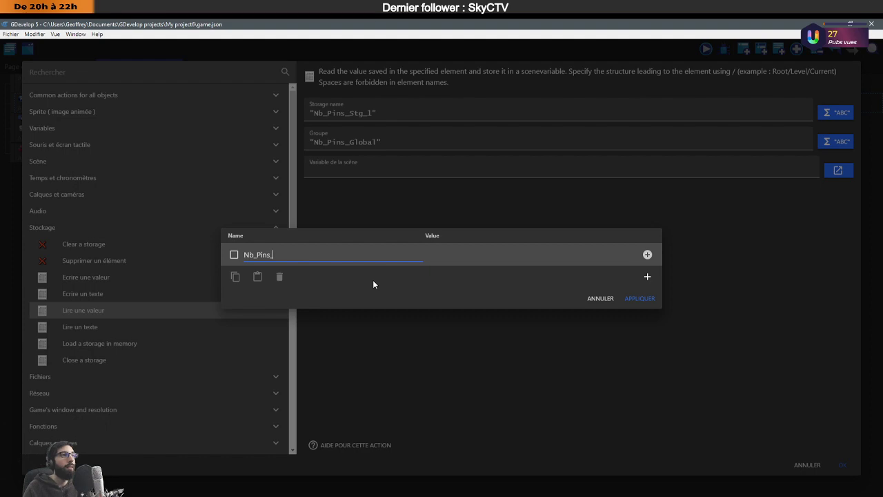
{"action": "type", "text": "01"}
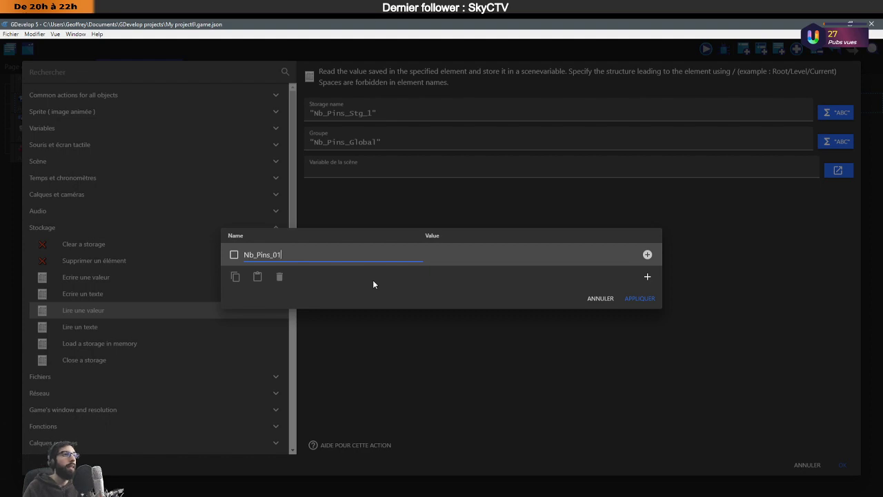
{"action": "left_click", "coordinate": [646, 301]}
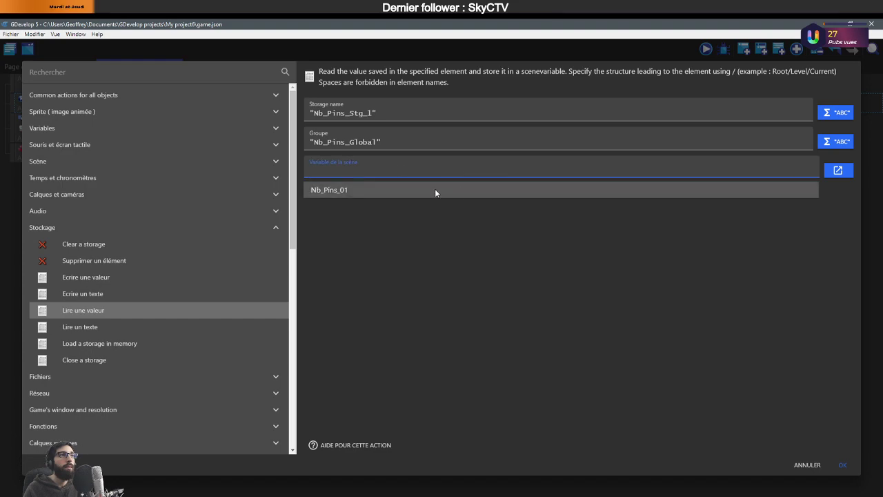
{"action": "left_click", "coordinate": [842, 464]}
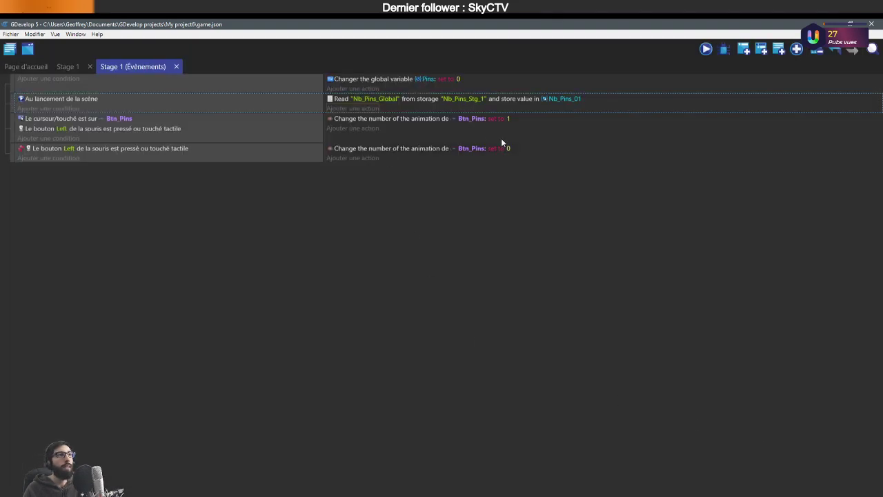
Delete the action that sets the global variable Pins from the first event.
{"action": "left_click", "coordinate": [587, 102]}
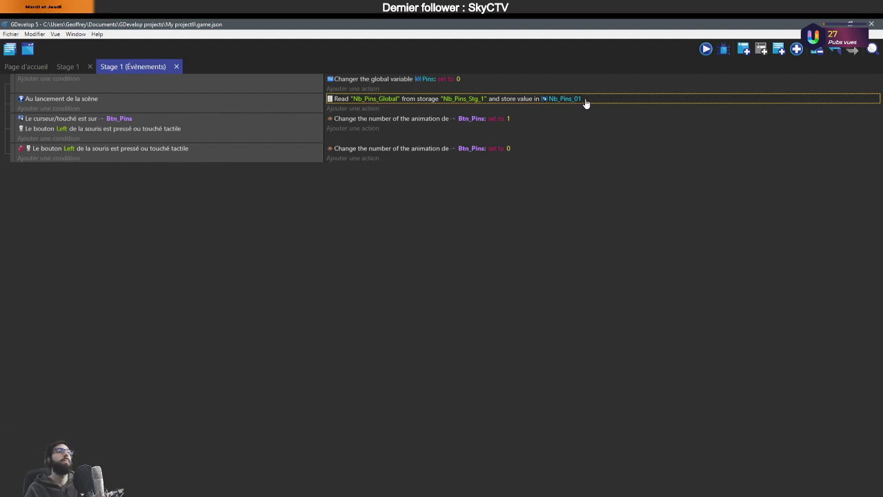
{"action": "left_click", "coordinate": [474, 78]}
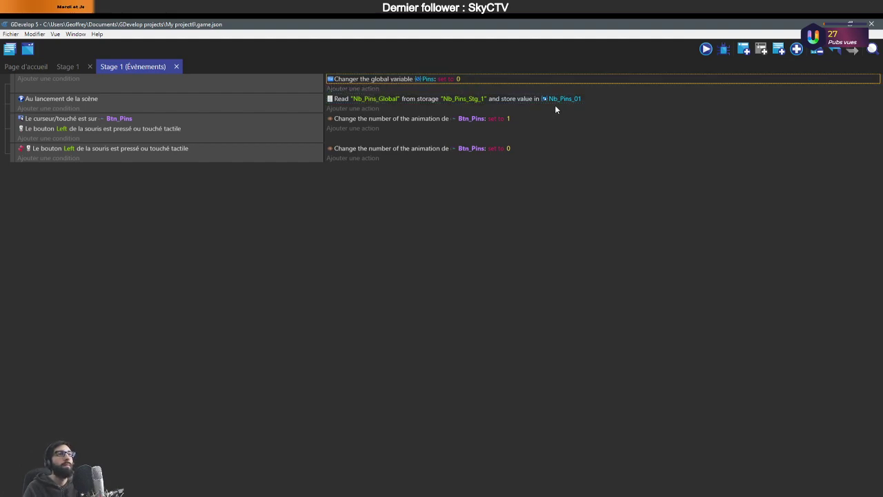
{"action": "key", "text": "Delete"}
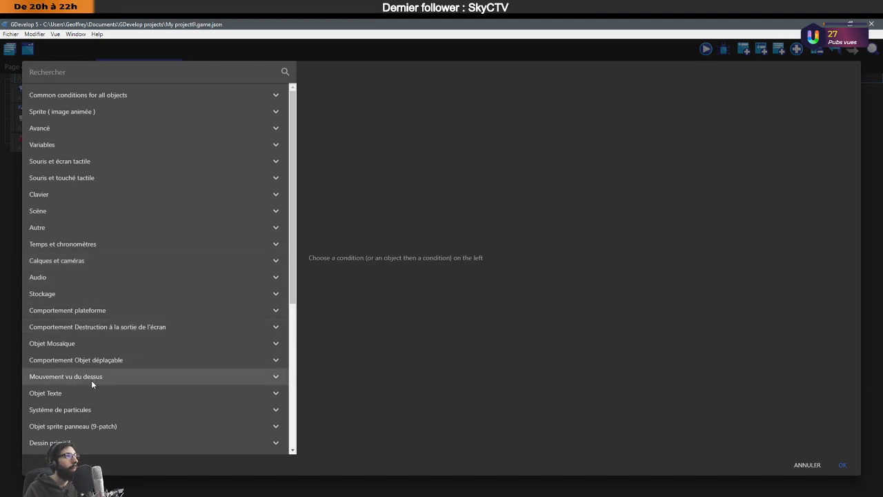
Add the non-inverted "Toujours" condition to the first event.
{"action": "type", "text": "t"}
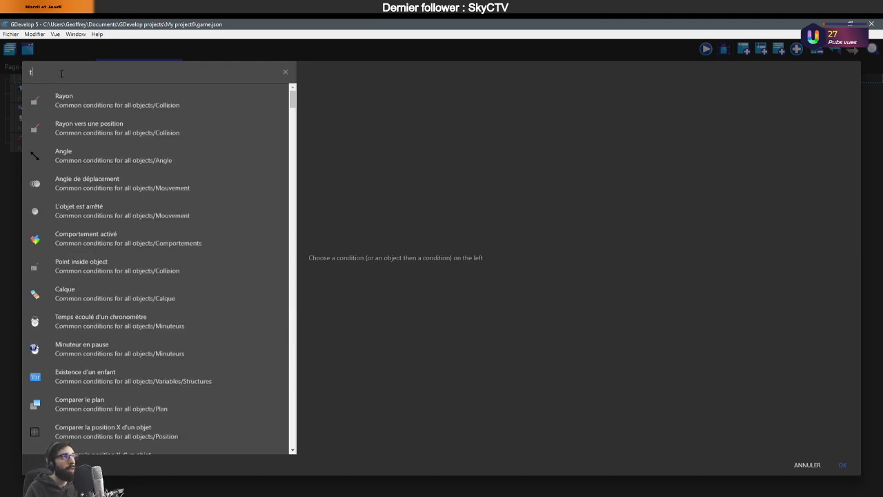
{"action": "type", "text": "ouj"}
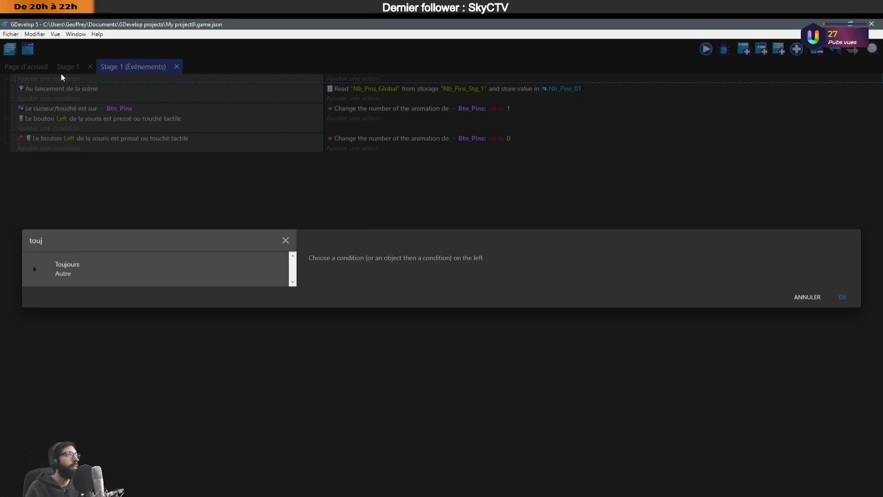
{"action": "key", "text": "Return"}
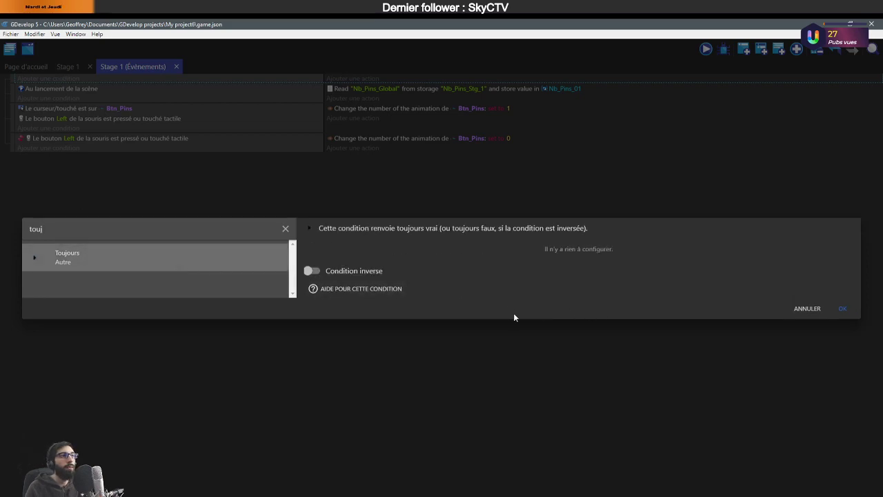
{"action": "left_click", "coordinate": [841, 310]}
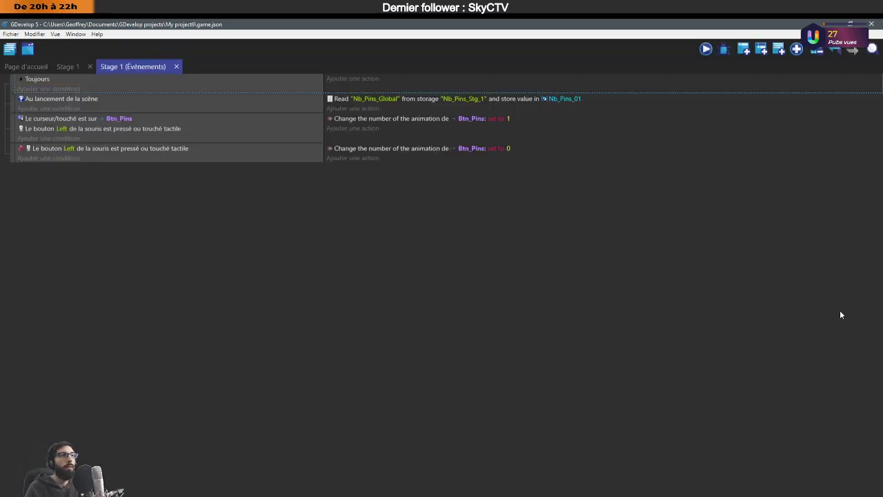
Delete the first event, the one with the "Toujours" condition.
{"action": "left_click", "coordinate": [352, 78]}
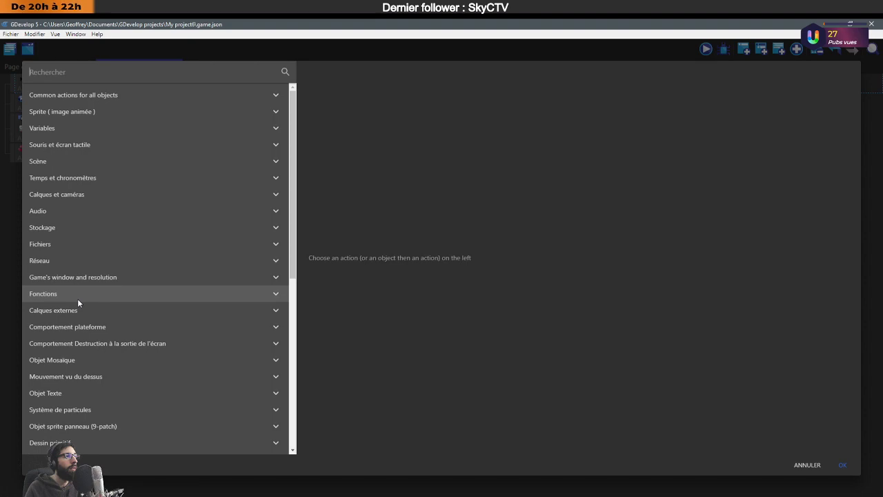
{"action": "left_click", "coordinate": [806, 465]}
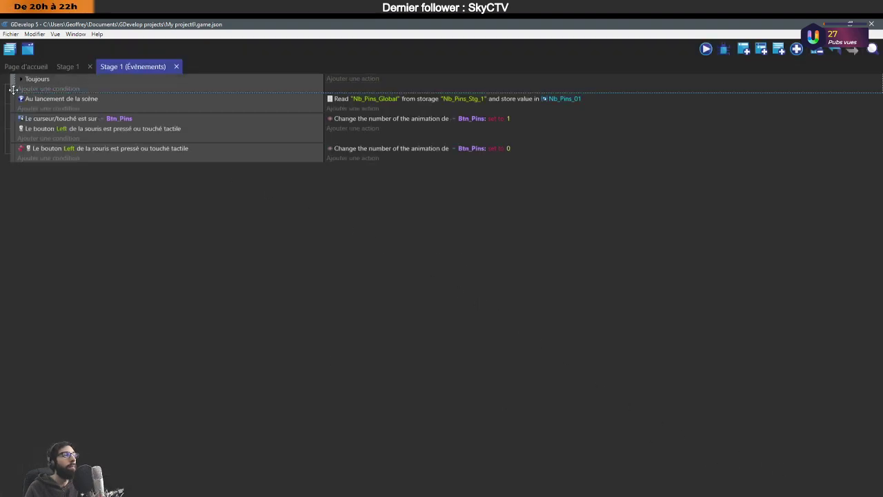
{"action": "key", "text": "Delete"}
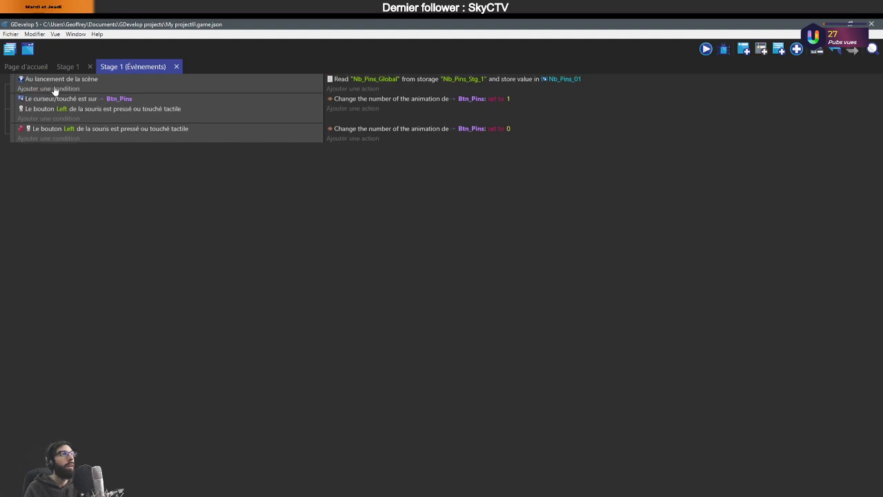
{"action": "left_click", "coordinate": [352, 89]}
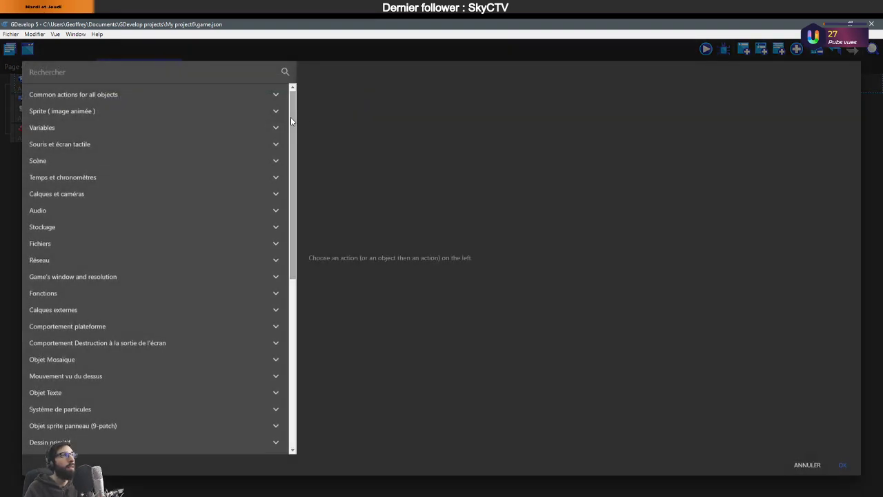
{"action": "mouse_move", "coordinate": [292, 119]}
{"action": "left_mouse_down"}
{"action": "mouse_move", "coordinate": [293, 135]}
{"action": "mouse_move", "coordinate": [298, 123]}
{"action": "left_mouse_up"}
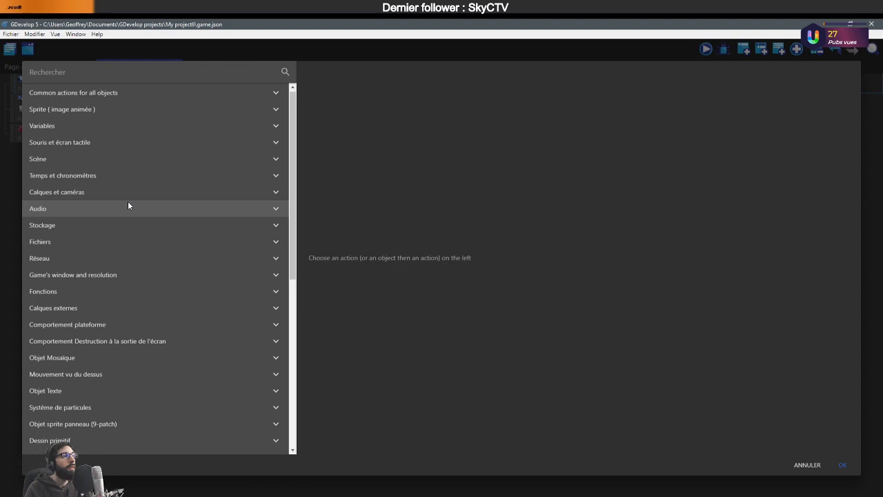
{"action": "left_click", "coordinate": [805, 465]}
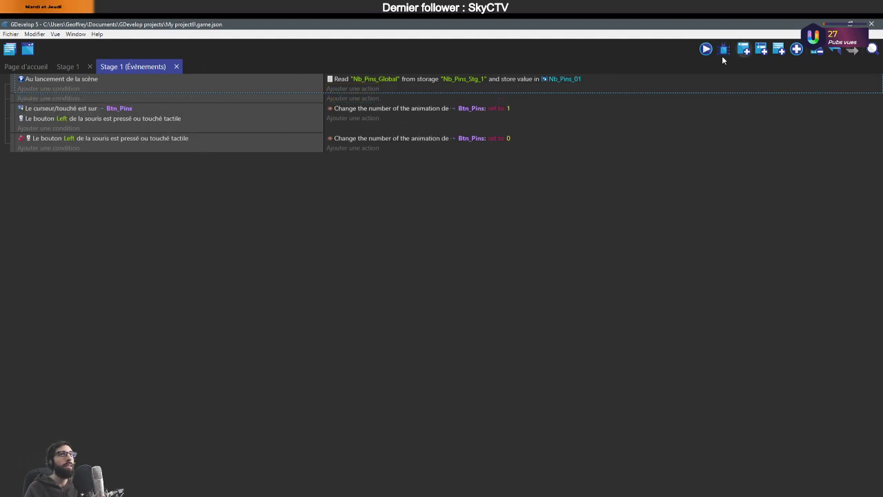
Add the non-inverted "Toujours" condition to the empty event below the scene-start event.
{"action": "left_click", "coordinate": [27, 98]}
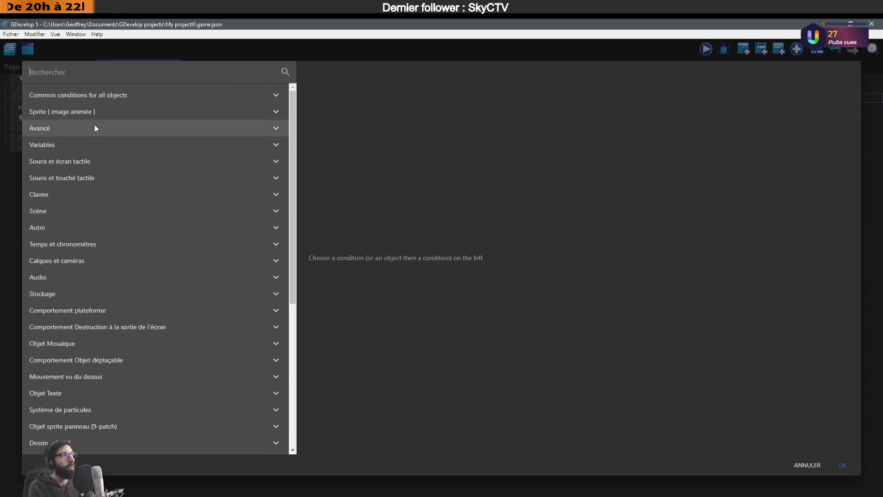
{"action": "type", "text": "touj"}
{"action": "left_click", "coordinate": [135, 265]}
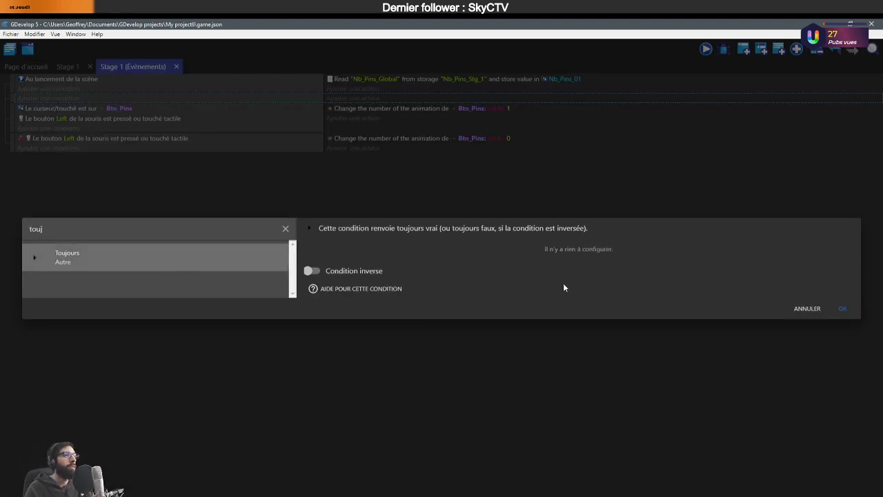
{"action": "left_click", "coordinate": [844, 308]}
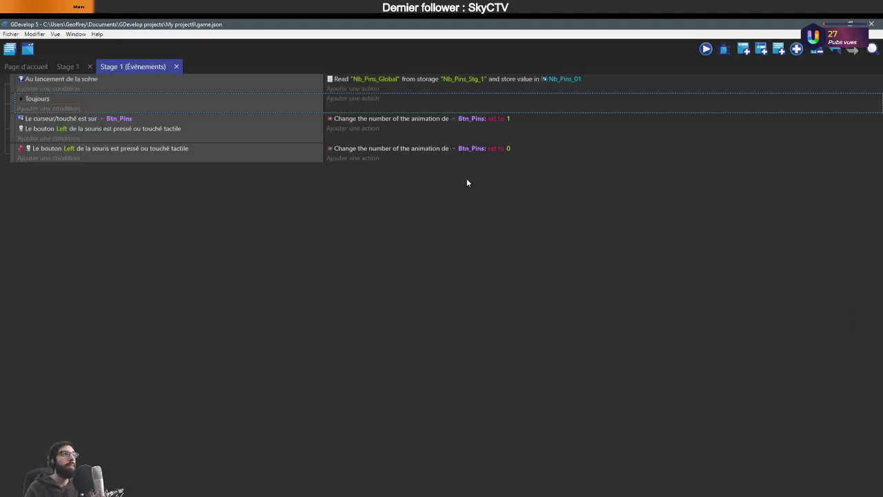
{"action": "left_click", "coordinate": [364, 100]}
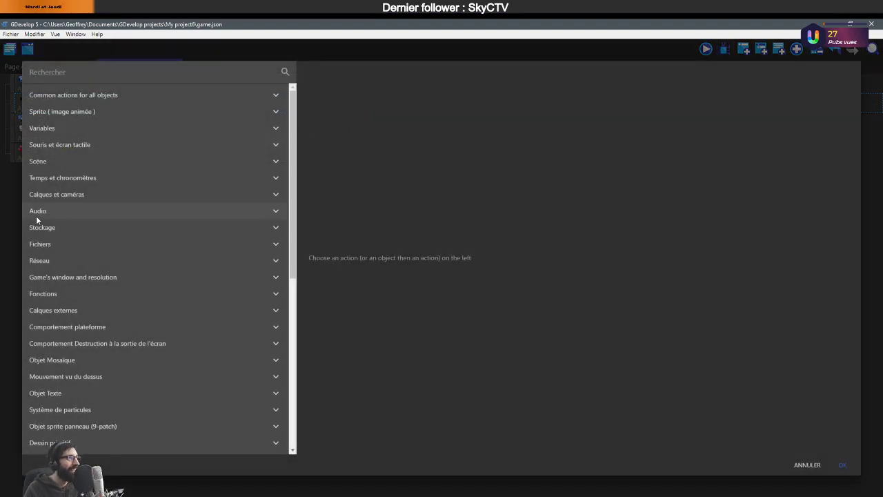
{"action": "left_click", "coordinate": [73, 129]}
{"action": "left_click", "coordinate": [90, 163]}
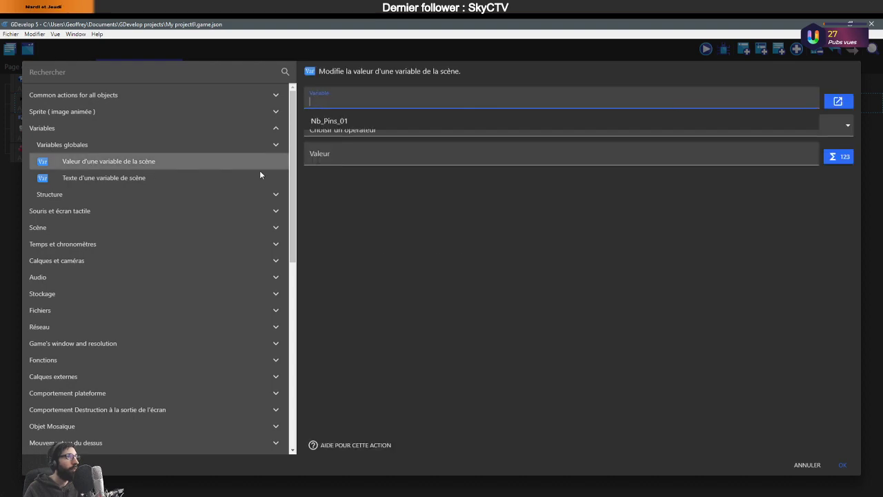
{"action": "left_click", "coordinate": [357, 130]}
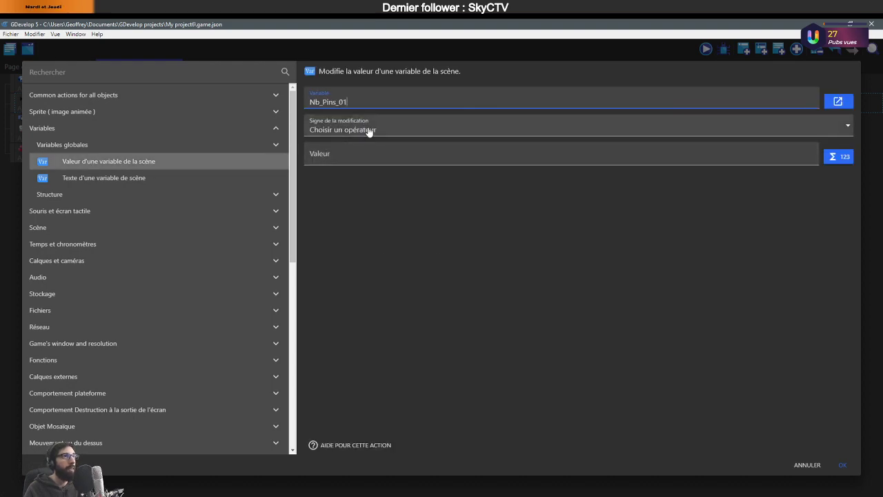
{"action": "left_click", "coordinate": [489, 133]}
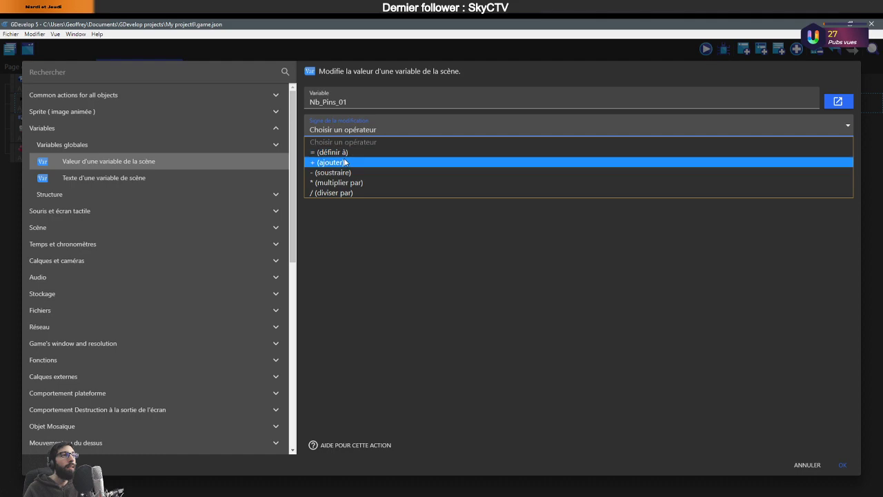
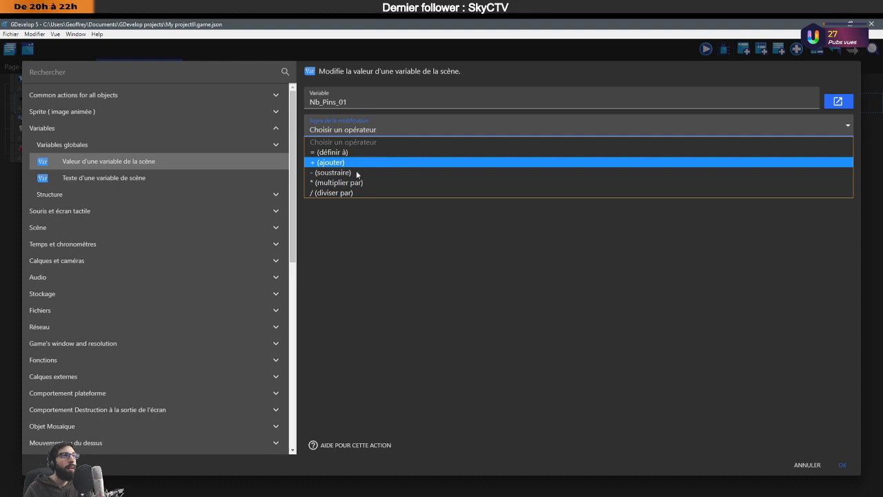
{"action": "left_click", "coordinate": [356, 171]}
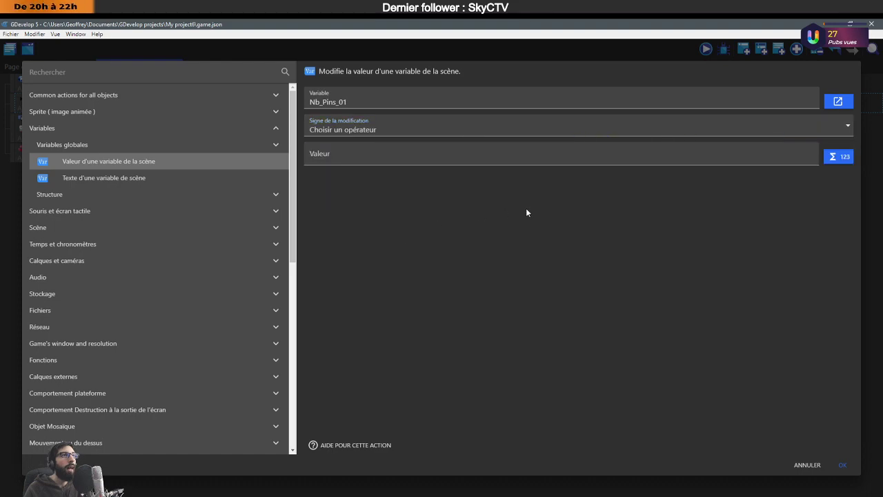
{"action": "left_click", "coordinate": [790, 126]}
{"action": "left_click", "coordinate": [752, 139]}
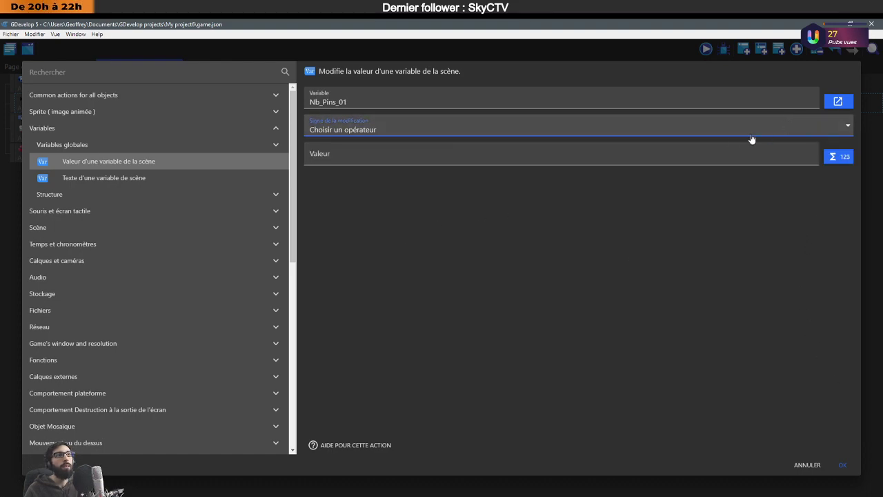
{"action": "left_click", "coordinate": [114, 177]}
{"action": "left_click", "coordinate": [117, 162]}
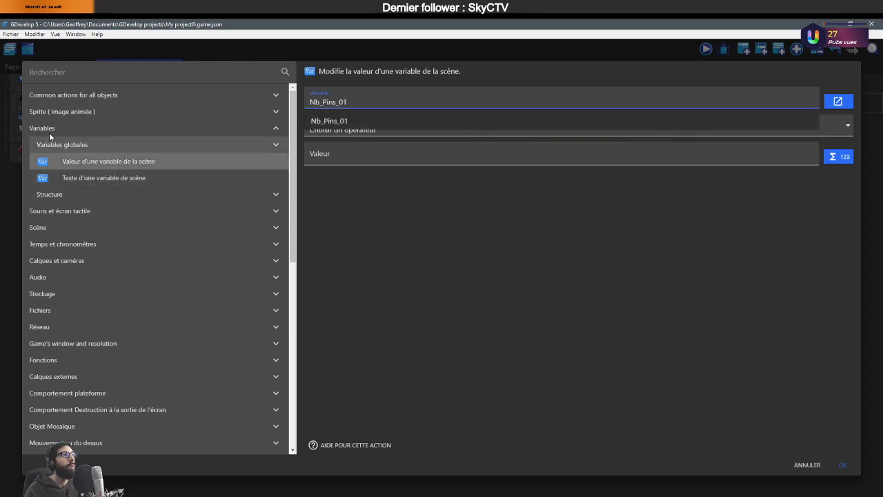
{"action": "left_click", "coordinate": [58, 130]}
{"action": "left_click", "coordinate": [72, 130]}
{"action": "left_click", "coordinate": [76, 143]}
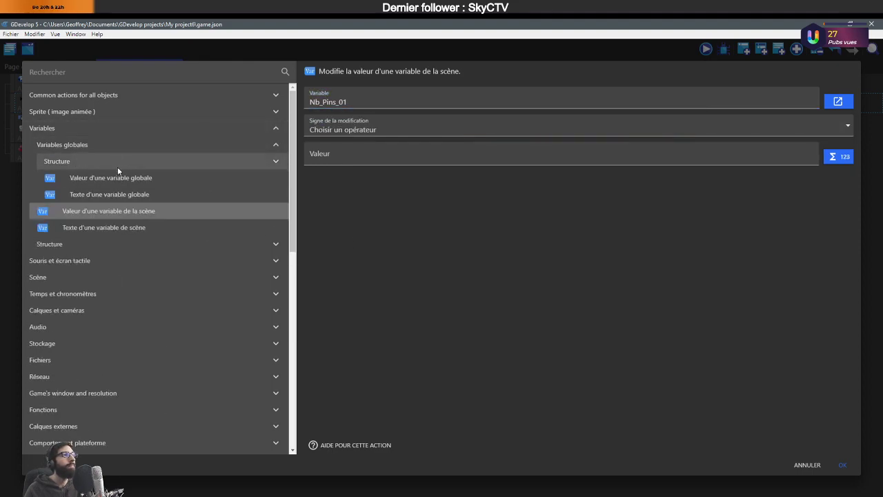
{"action": "left_click", "coordinate": [114, 177]}
{"action": "left_click", "coordinate": [363, 132]}
{"action": "left_click", "coordinate": [191, 147]}
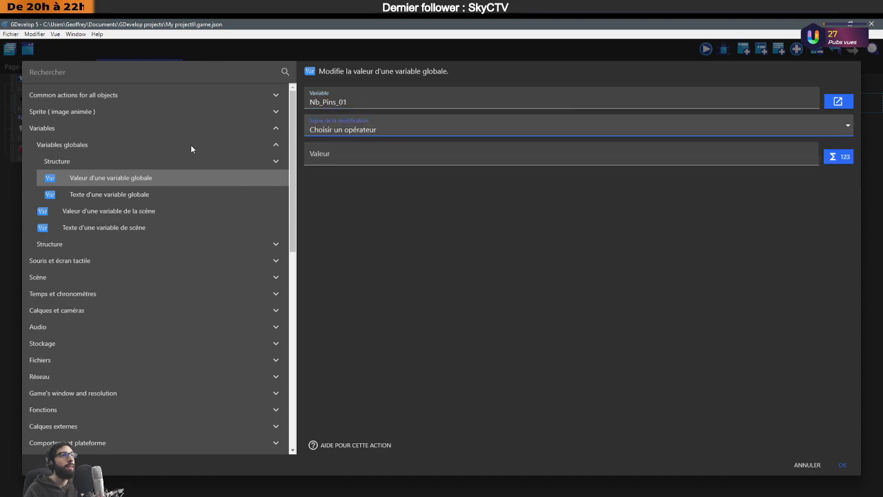
{"action": "left_click", "coordinate": [69, 161]}
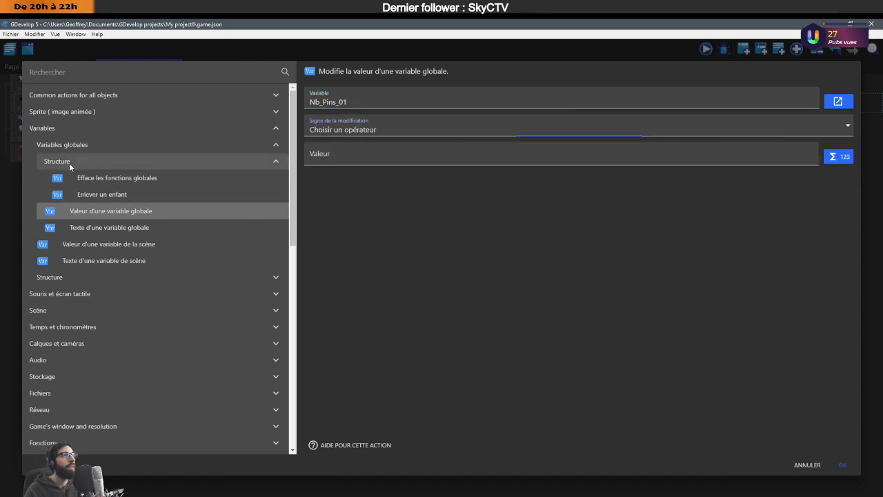
{"action": "left_click", "coordinate": [128, 178]}
{"action": "left_click", "coordinate": [803, 464]}
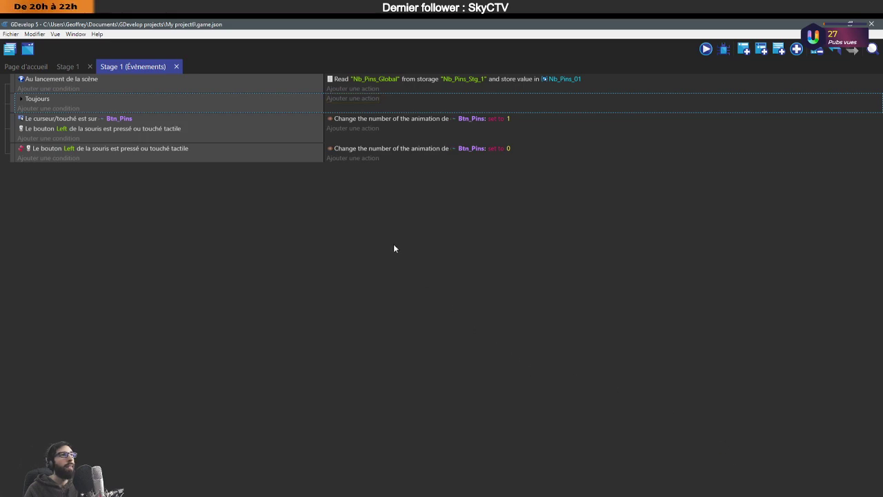
Delete the "Toujours" event below the scene-start event.
{"action": "key", "text": "Delete"}
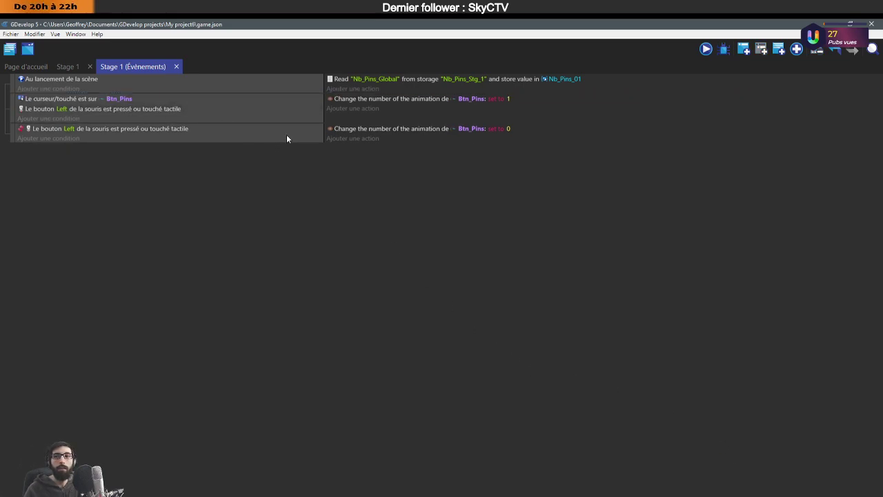
Save the project and add a new empty event at the end of the Stage 1 events.
{"action": "key", "text": "ctrl+s"}
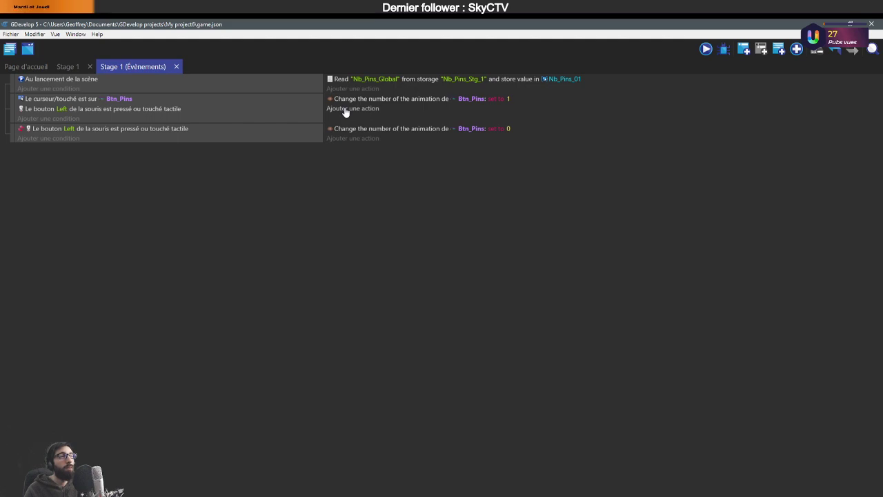
{"action": "left_click", "coordinate": [742, 50]}
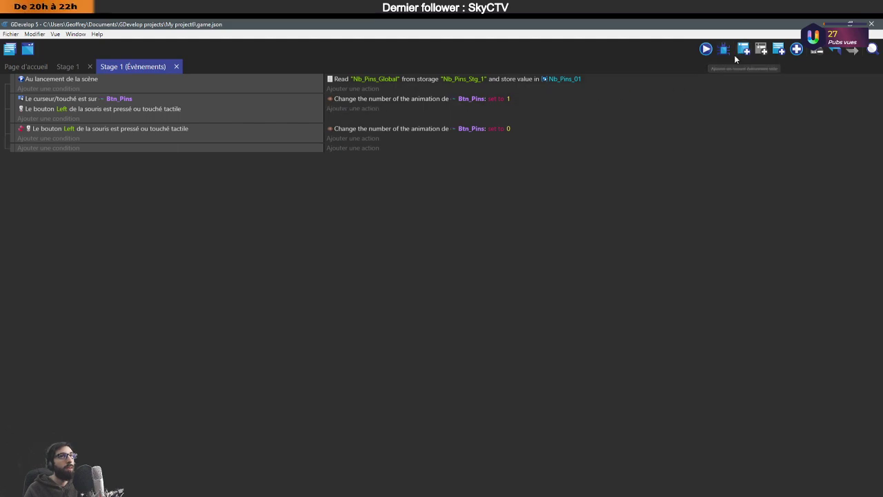
{"action": "left_click", "coordinate": [39, 149]}
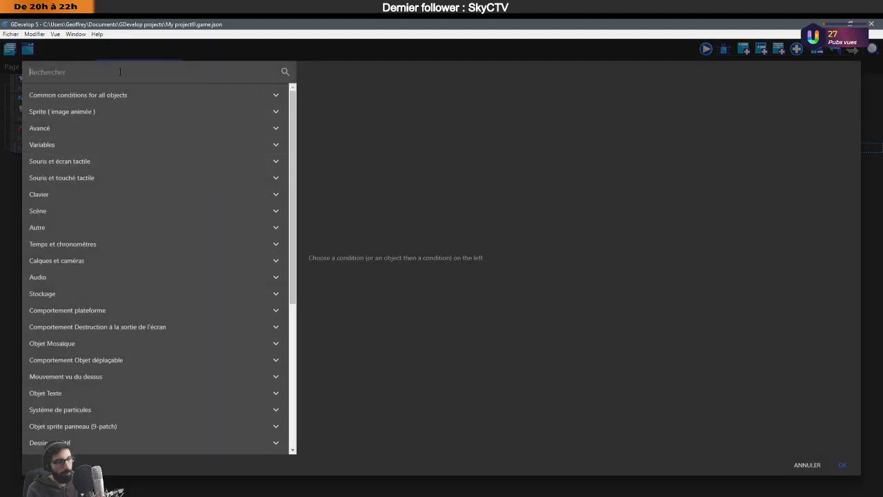
{"action": "type", "text": "chro"}
{"action": "key", "text": "BackSpace"}
{"action": "key", "text": "BackSpace"}
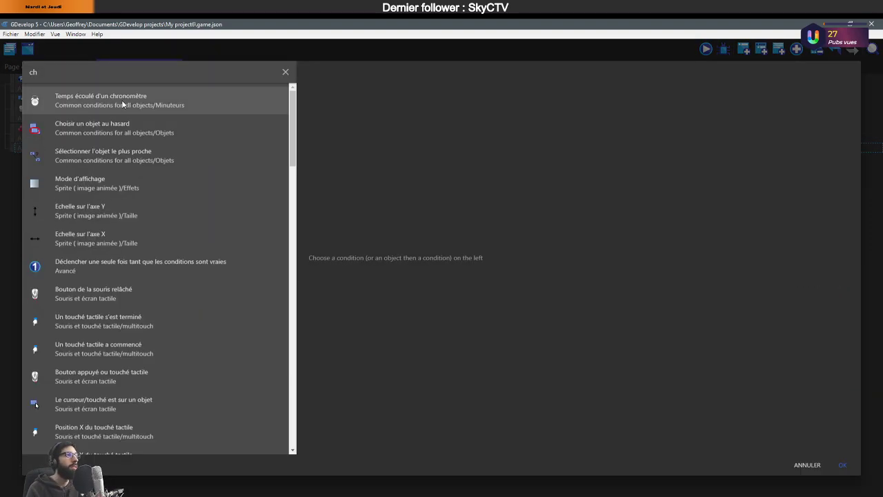
{"action": "key", "text": "BackSpace"}
{"action": "key", "text": "BackSpace"}
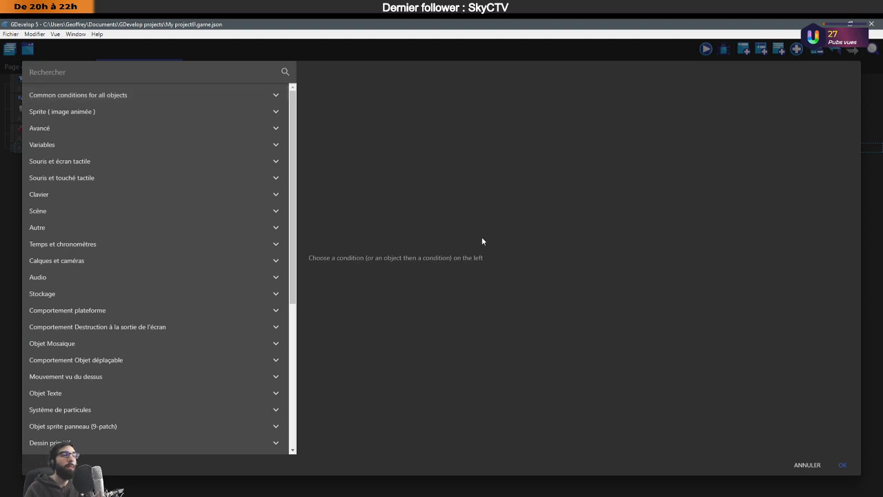
{"action": "left_click", "coordinate": [807, 464]}
Add the non-inverted "Toujours" condition to the empty last event.
{"action": "left_click", "coordinate": [50, 150]}
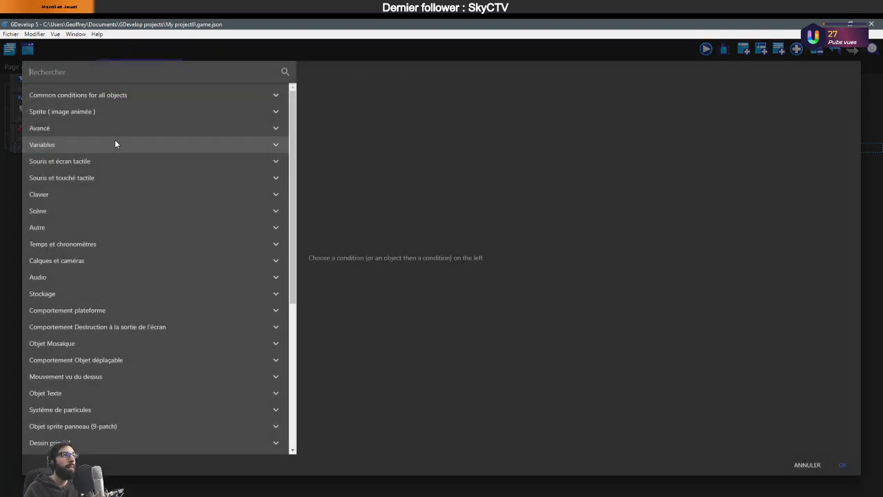
{"action": "type", "text": "tou"}
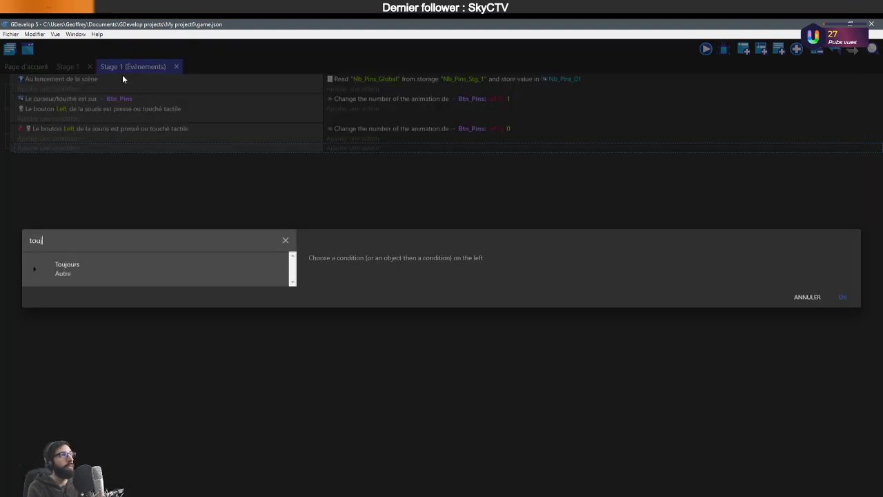
{"action": "type", "text": "jo"}
{"action": "left_click", "coordinate": [206, 263]}
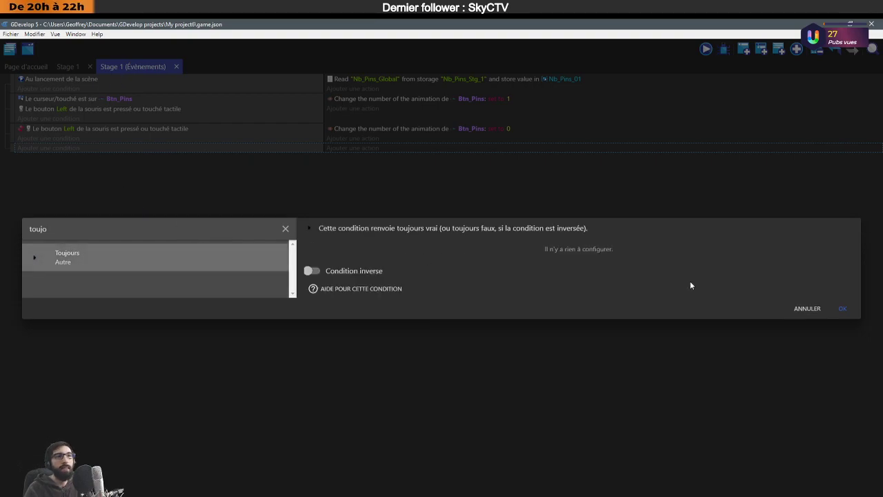
{"action": "left_click", "coordinate": [841, 306]}
Start an action on the last event that changes the value of the scene variable Nb_Pins_01.
{"action": "left_click", "coordinate": [353, 148]}
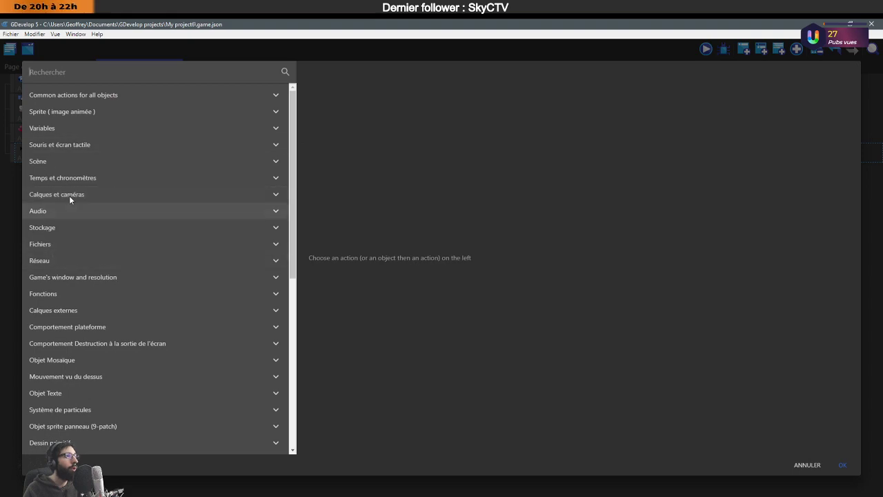
{"action": "left_click", "coordinate": [75, 144]}
{"action": "left_click", "coordinate": [70, 129]}
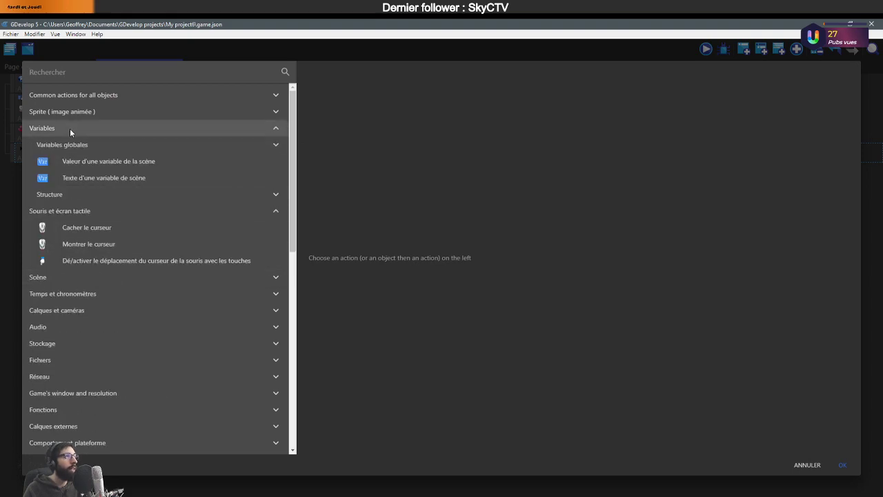
{"action": "left_click", "coordinate": [102, 161]}
{"action": "left_click", "coordinate": [363, 120]}
{"action": "left_click", "coordinate": [376, 130]}
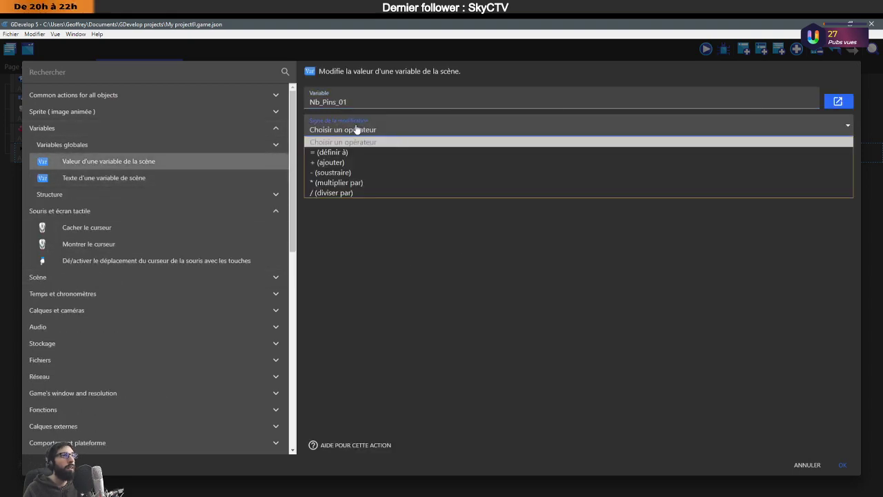
Switch the last event's new action to the storage action "Ecrire une valeur".
{"action": "left_click", "coordinate": [98, 135]}
{"action": "left_click", "coordinate": [70, 128]}
{"action": "left_click", "coordinate": [86, 145]}
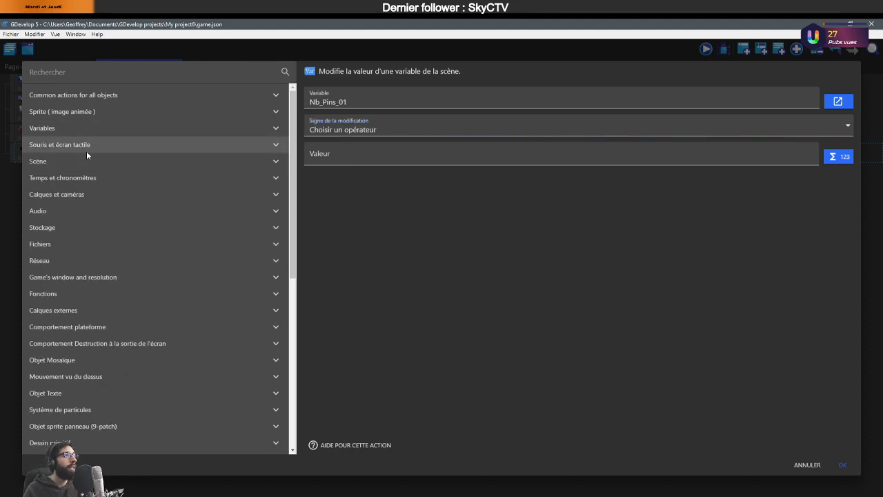
{"action": "left_click", "coordinate": [58, 228]}
{"action": "left_click", "coordinate": [89, 277]}
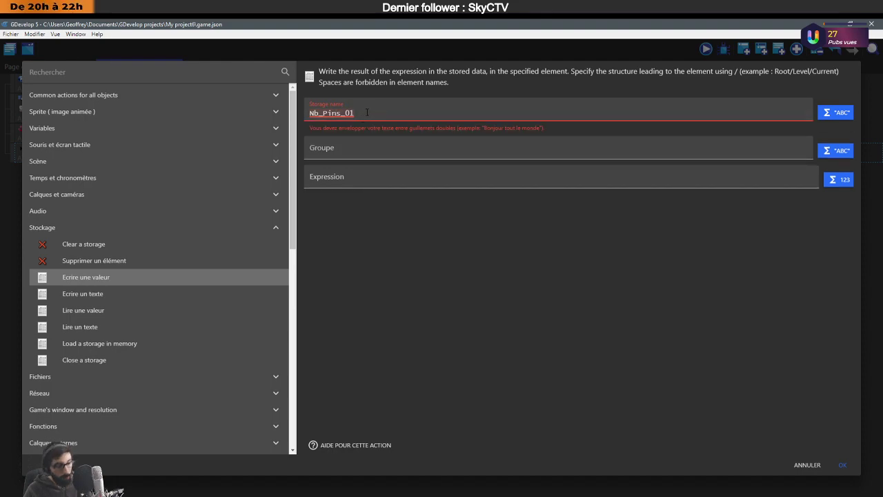
Set the write action's storage name to "Nb_Pins_Stg_1" and its group to "Nb_Pins_Global".
{"action": "type", "text": "\""}
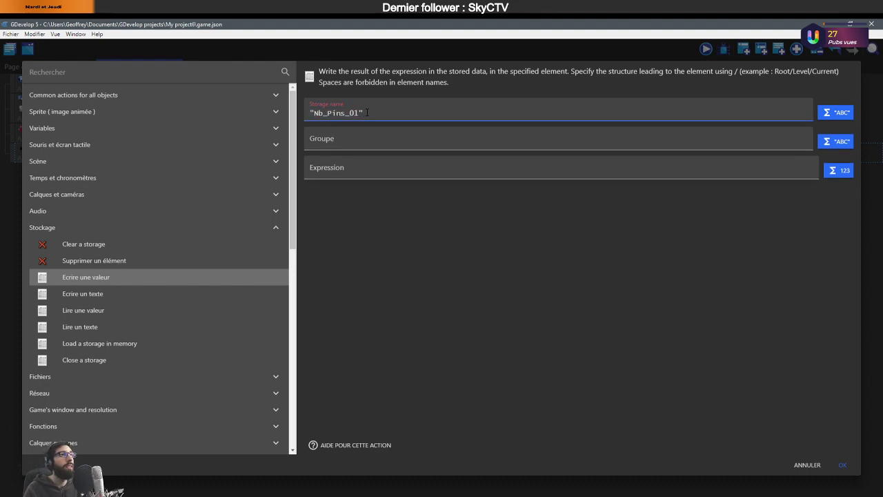
{"action": "key", "text": "BackSpace"}
{"action": "key", "text": "BackSpace"}
{"action": "type", "text": "S"}
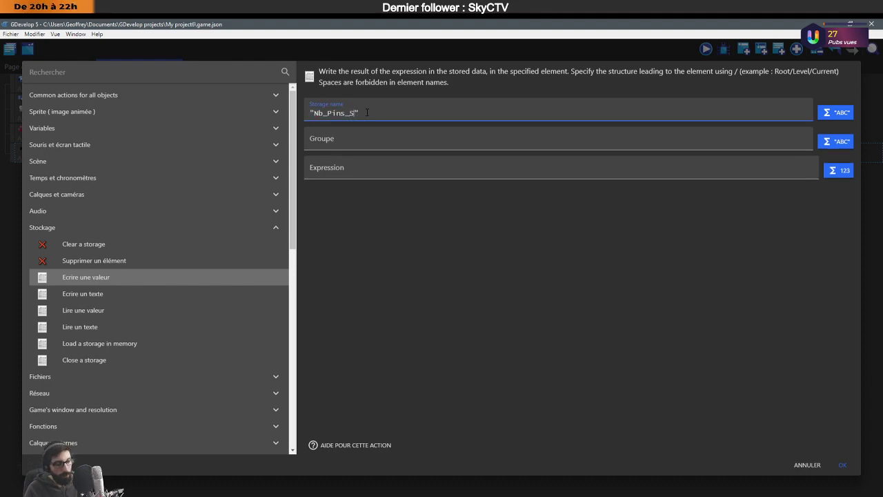
{"action": "type", "text": "tg_"}
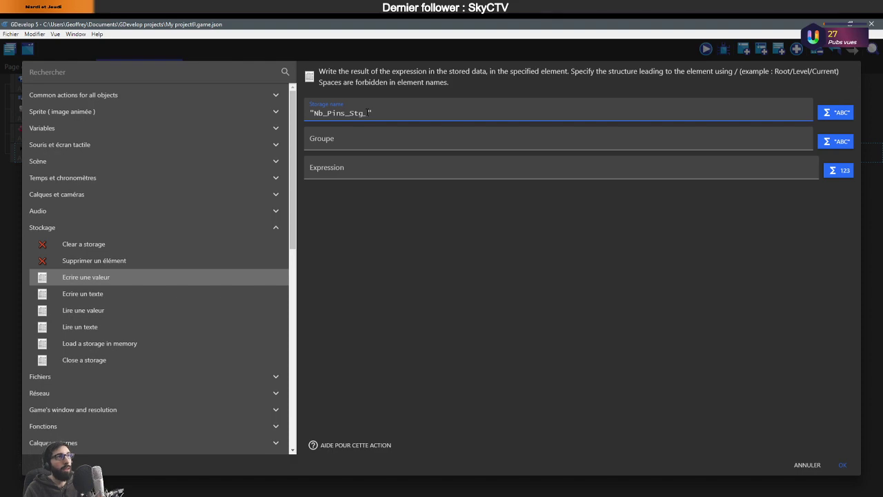
{"action": "type", "text": "1"}
{"action": "left_click", "coordinate": [394, 142]}
{"action": "type", "text": "\""}
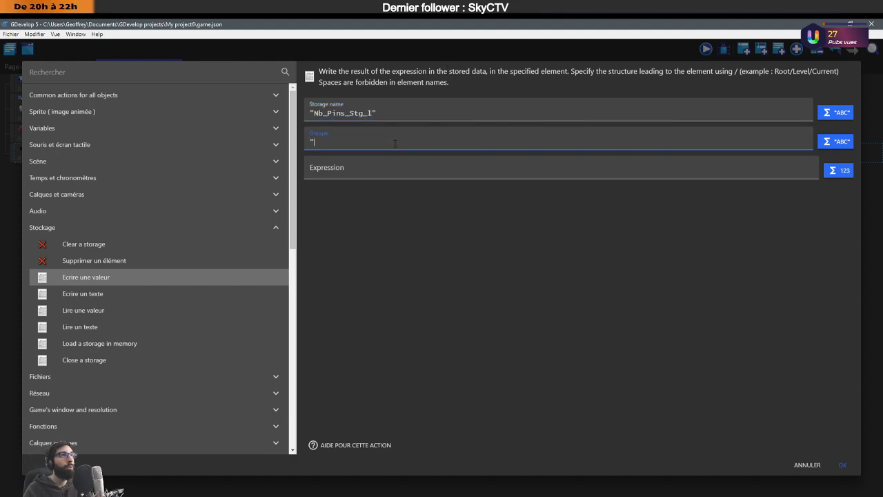
{"action": "type", "text": "Nb_"}
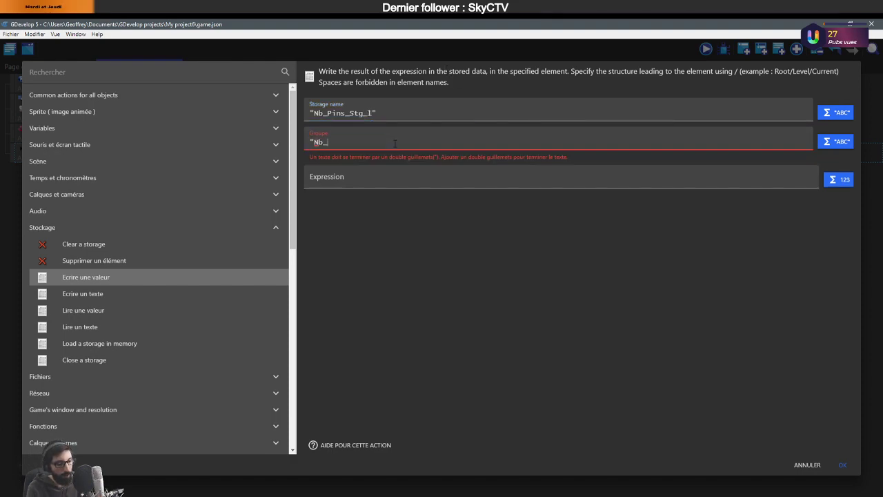
{"action": "type", "text": "Pins_Global"}
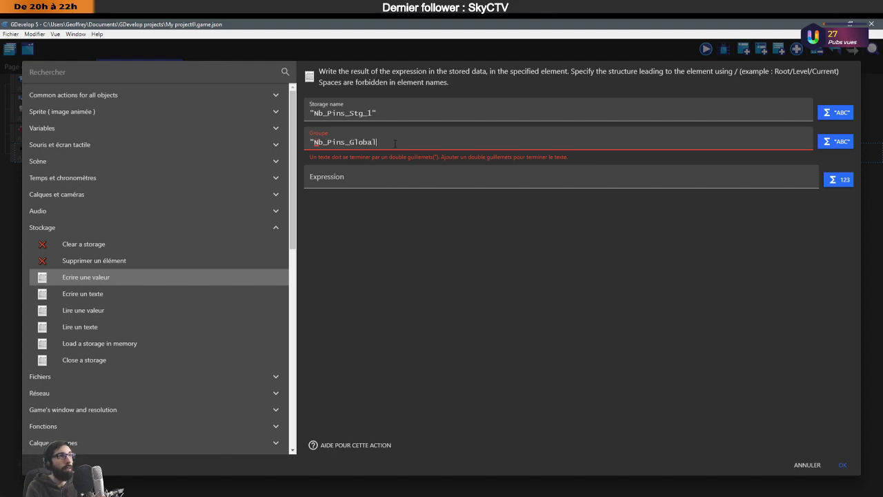
{"action": "type", "text": "\""}
Set the stored expression to the value of the scene variable Nb_Pins_01 and confirm the action.
{"action": "left_click", "coordinate": [395, 177]}
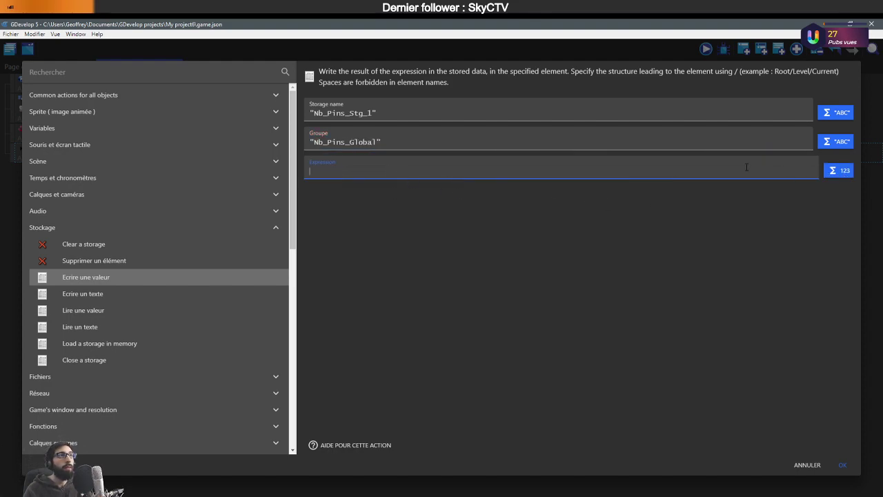
{"action": "left_click", "coordinate": [839, 169]}
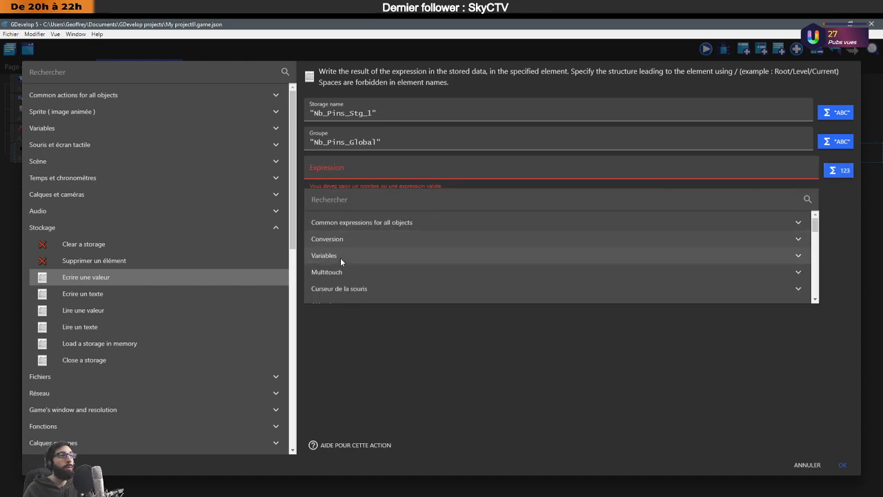
{"action": "left_click", "coordinate": [340, 255]}
{"action": "scroll", "coordinate": [394, 269], "scroll_direction": "down", "scroll_amount": 1}
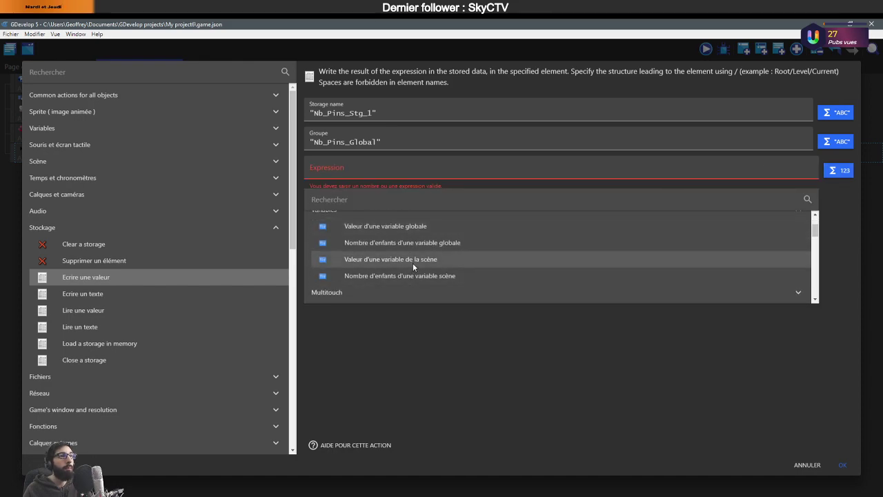
{"action": "left_click", "coordinate": [412, 261]}
{"action": "left_click", "coordinate": [461, 238]}
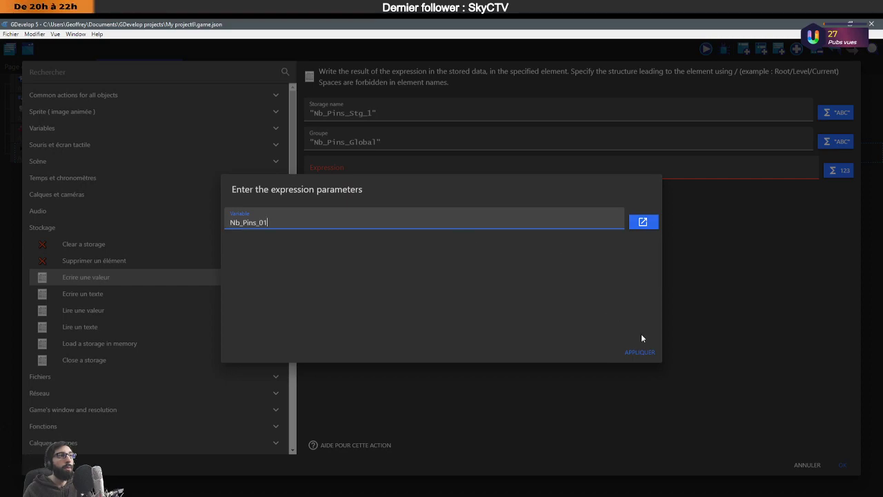
{"action": "left_click", "coordinate": [640, 352]}
{"action": "left_click", "coordinate": [480, 242]}
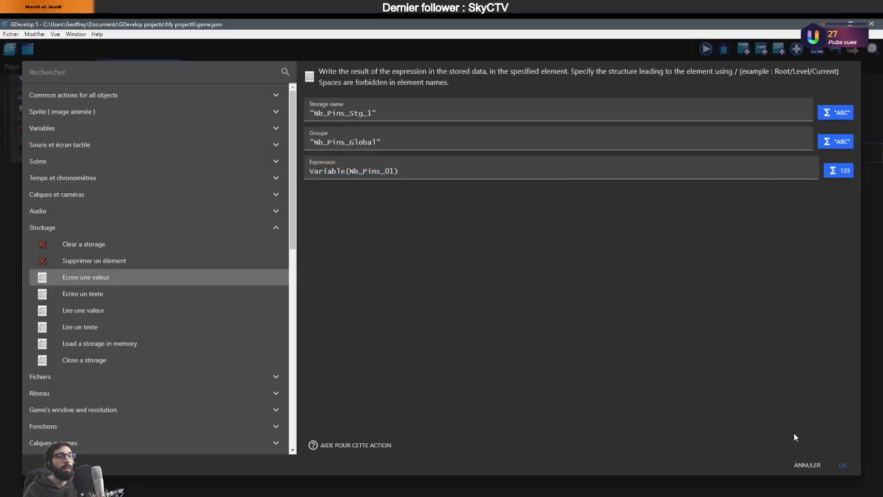
{"action": "left_click", "coordinate": [844, 465]}
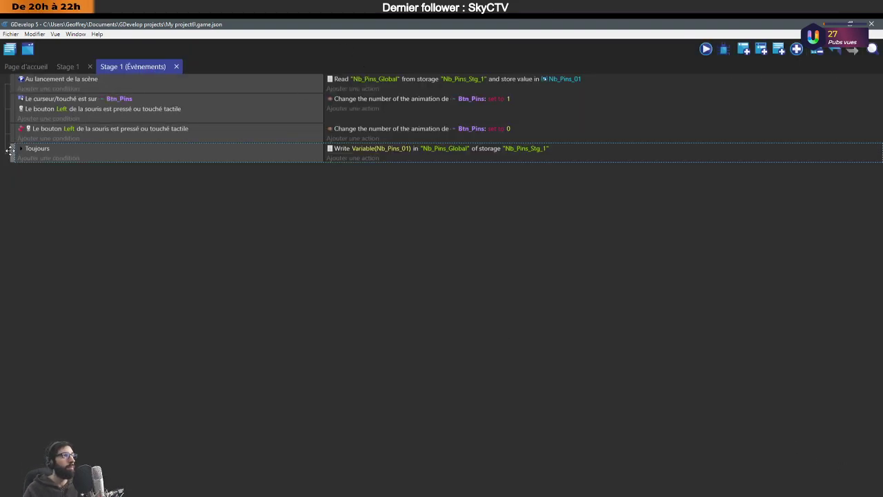
Move the "Toujours" event directly below the scene-start event and preview the game briefly.
{"action": "left_click_drag", "start_coordinate": [11, 148], "coordinate": [18, 105]}
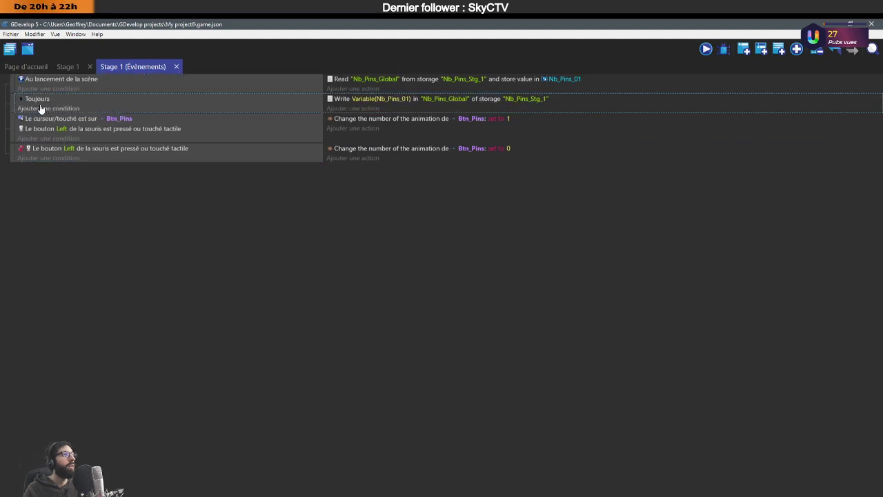
{"action": "left_click", "coordinate": [706, 49]}
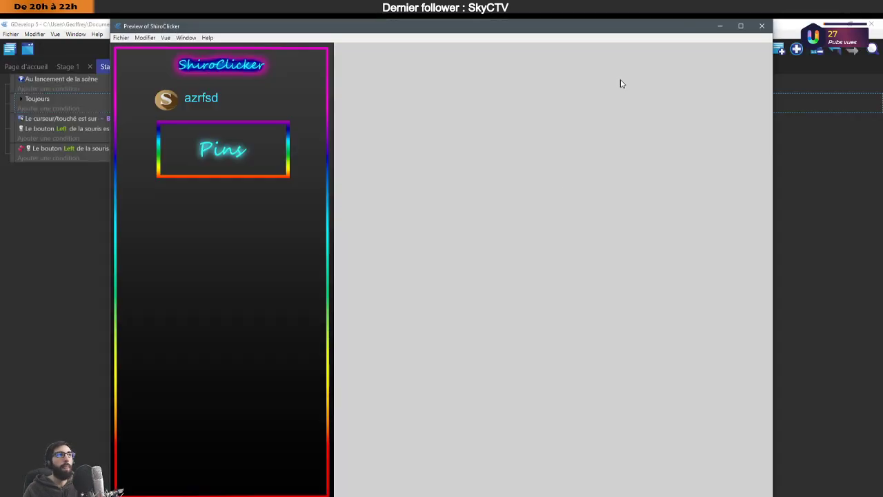
{"action": "left_click", "coordinate": [761, 27]}
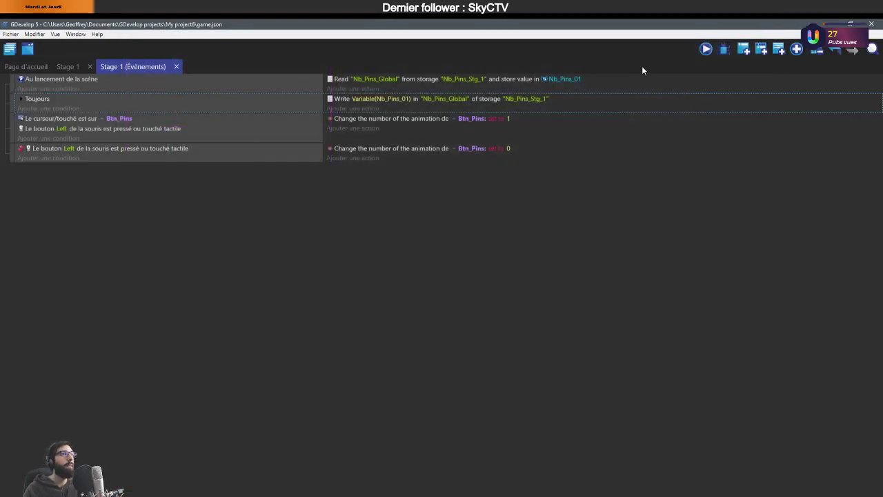
Start a "Modifier le texte" action on the "Toujours" event for the Nb_Pins object with the operator "= (définir à)".
{"action": "left_click", "coordinate": [348, 129]}
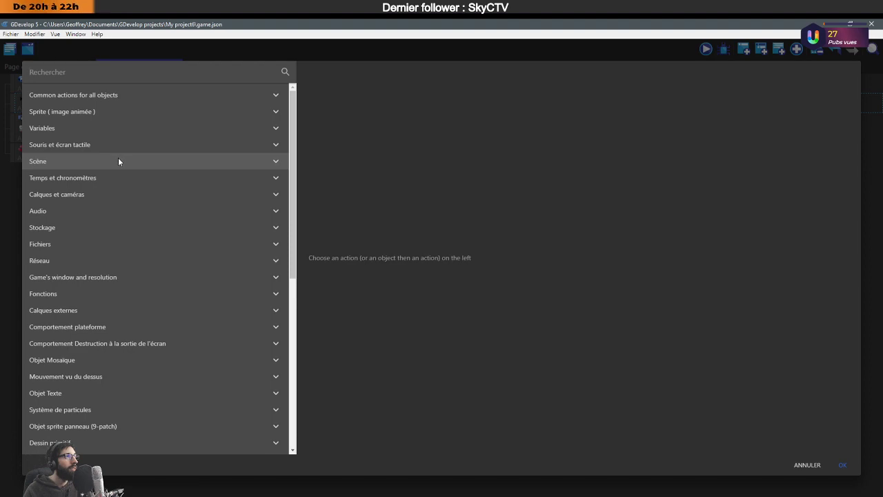
{"action": "scroll", "coordinate": [119, 166], "scroll_direction": "down", "scroll_amount": 5}
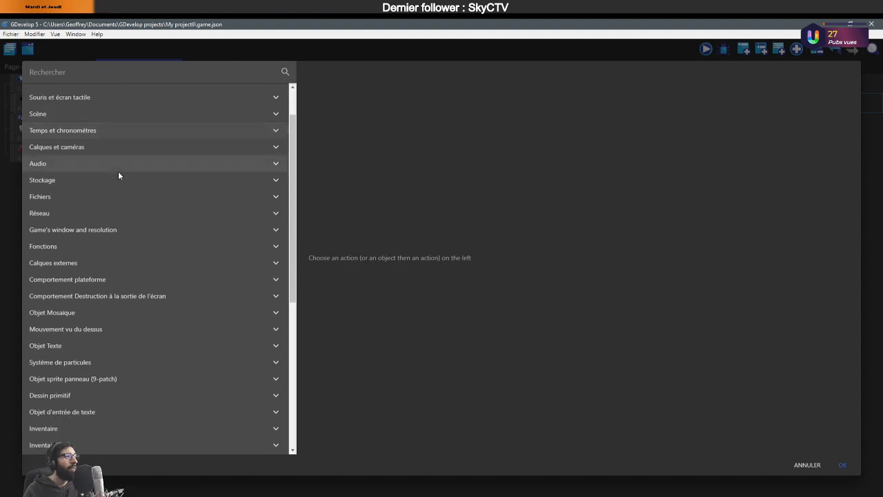
{"action": "scroll", "coordinate": [117, 177], "scroll_direction": "down", "scroll_amount": 3}
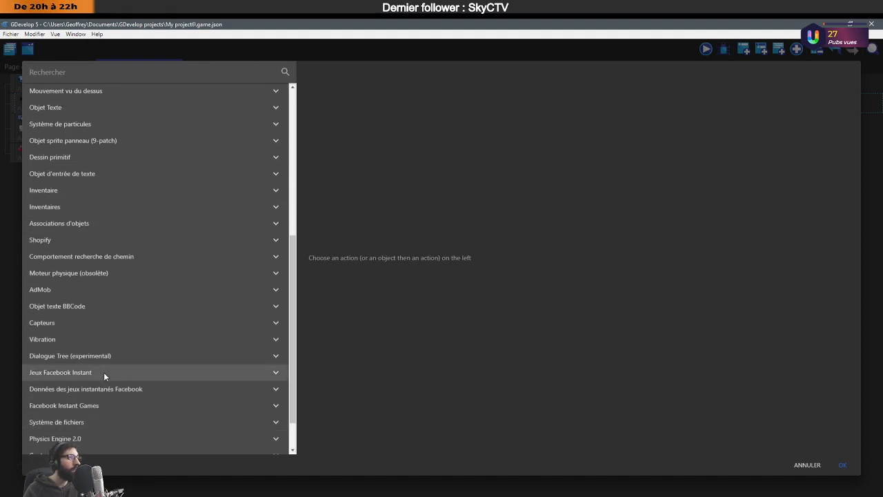
{"action": "scroll", "coordinate": [104, 372], "scroll_direction": "up", "scroll_amount": 1}
{"action": "scroll", "coordinate": [102, 375], "scroll_direction": "up", "scroll_amount": 1}
{"action": "scroll", "coordinate": [101, 375], "scroll_direction": "up", "scroll_amount": 2}
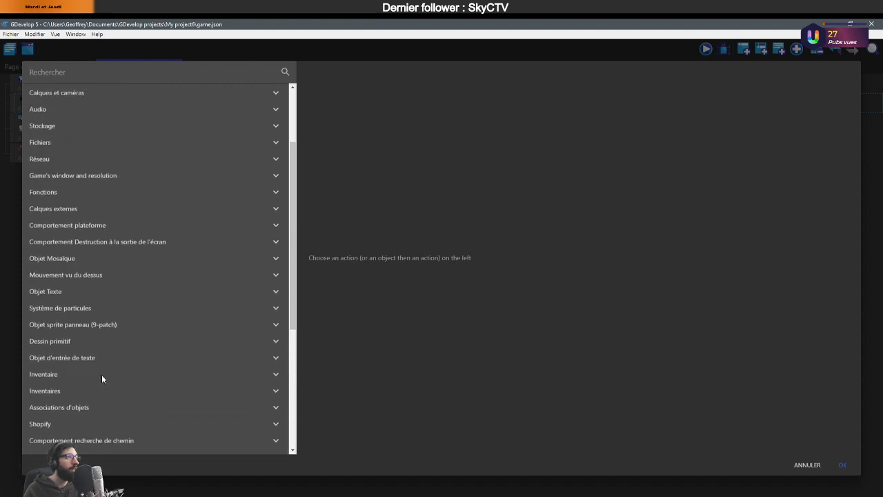
{"action": "left_click", "coordinate": [63, 293]}
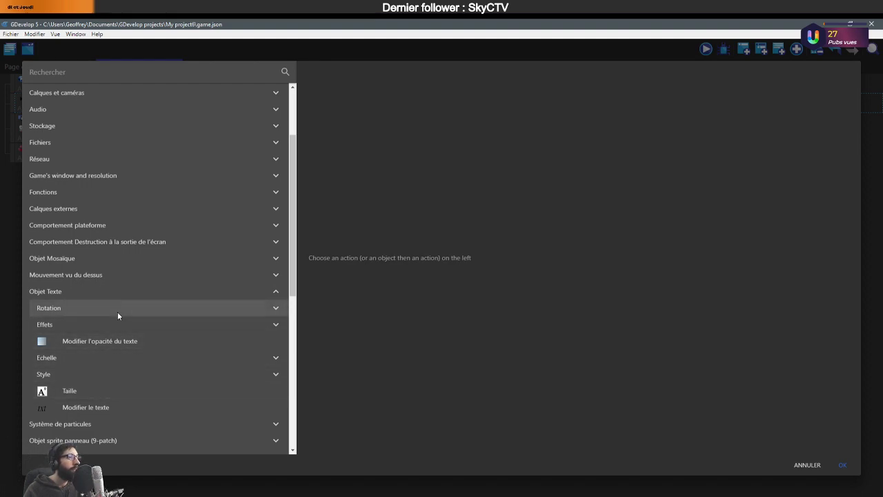
{"action": "left_click", "coordinate": [88, 408]}
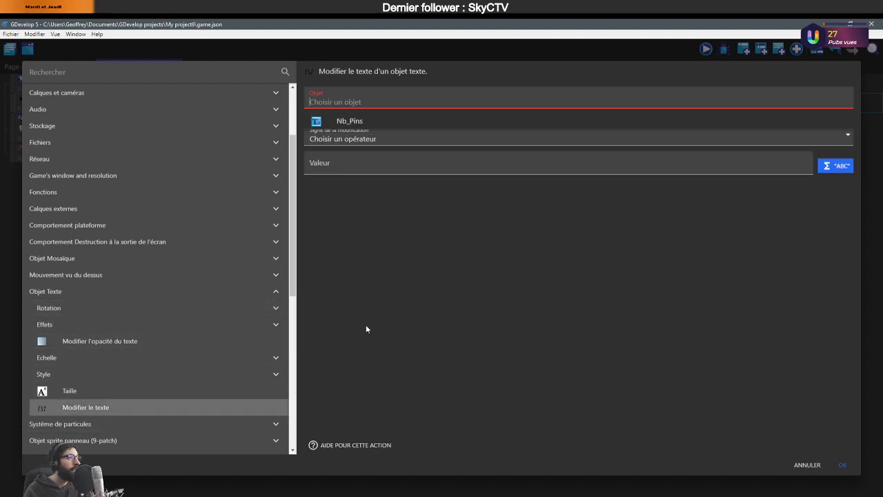
{"action": "left_click", "coordinate": [371, 121]}
{"action": "left_click", "coordinate": [359, 130]}
{"action": "left_click", "coordinate": [345, 152]}
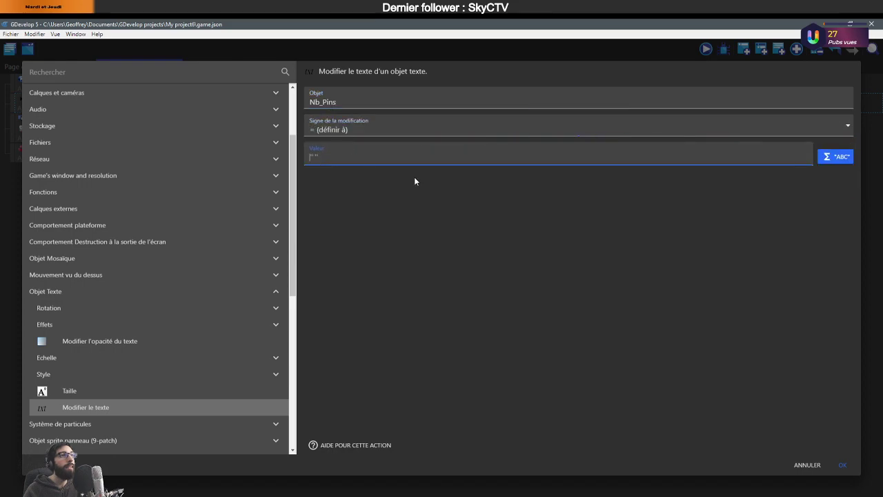
Set the text value to VariableString(Nb_Pins_01) from the scene variable and confirm the action.
{"action": "left_click", "coordinate": [822, 159]}
{"action": "left_click", "coordinate": [353, 225]}
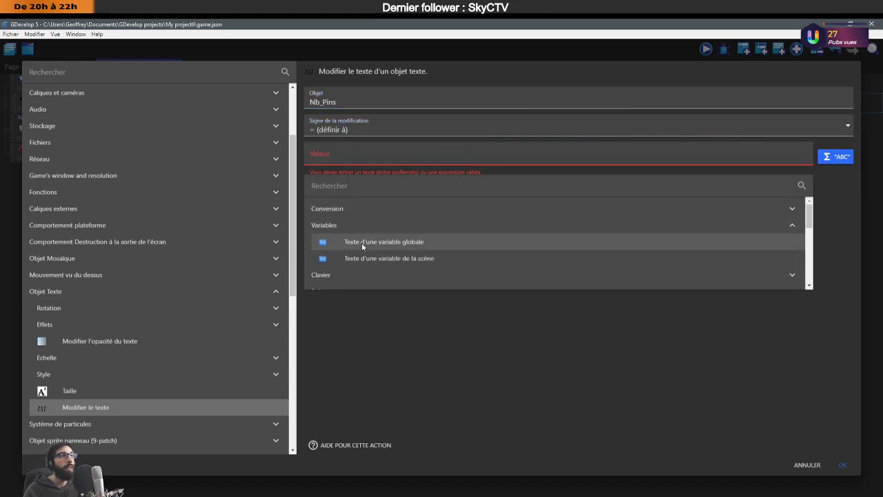
{"action": "left_click", "coordinate": [373, 258]}
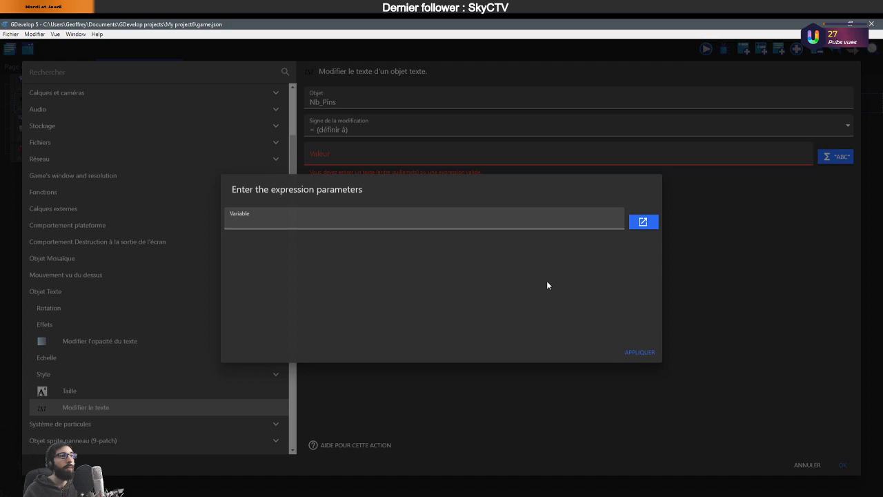
{"action": "left_click", "coordinate": [617, 224]}
{"action": "left_click", "coordinate": [454, 242]}
{"action": "left_click", "coordinate": [627, 353]}
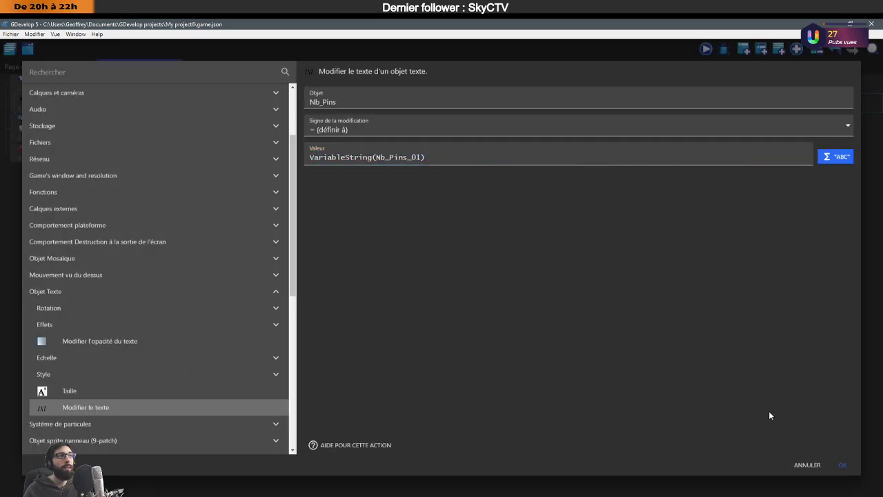
{"action": "left_click", "coordinate": [841, 465]}
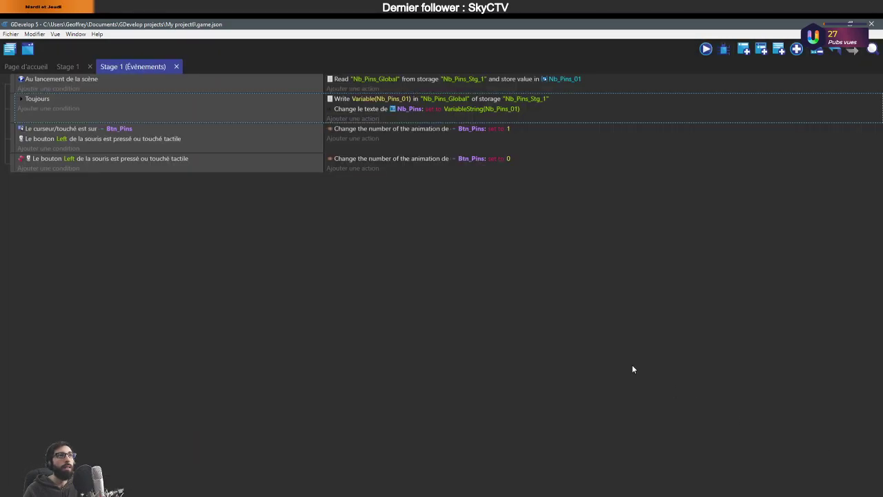
Save the project, preview the game to test the Pins button, and close the preview.
{"action": "key", "text": "ctrl+s"}
{"action": "left_click", "coordinate": [705, 55]}
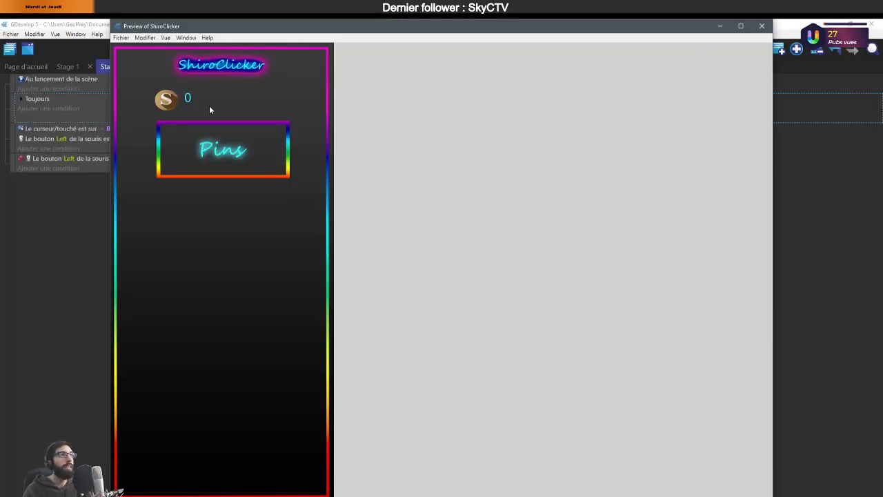
{"action": "left_click", "coordinate": [219, 142]}
{"action": "left_click", "coordinate": [763, 27]}
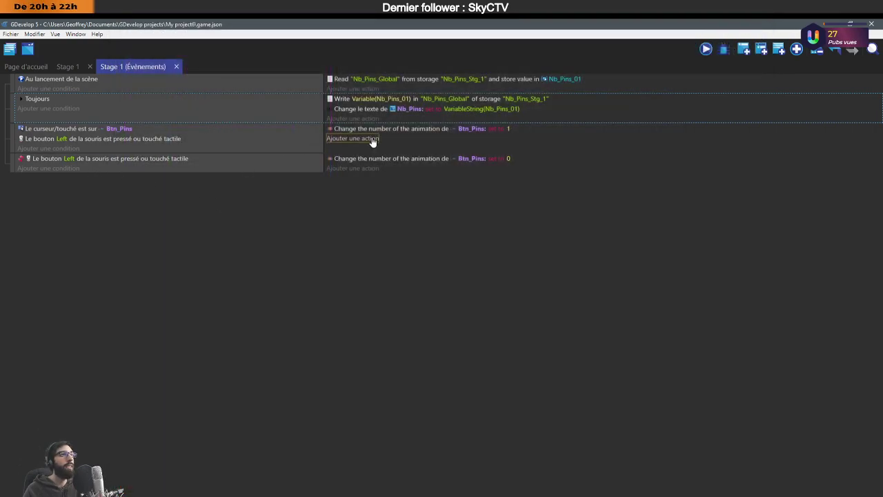
Add an action to the Btn_Pins touch event that changes the value of scene variable Nb_Pins_01 with operator "+ (ajouter)" and value 1.
{"action": "left_click", "coordinate": [365, 139]}
{"action": "left_click", "coordinate": [68, 125]}
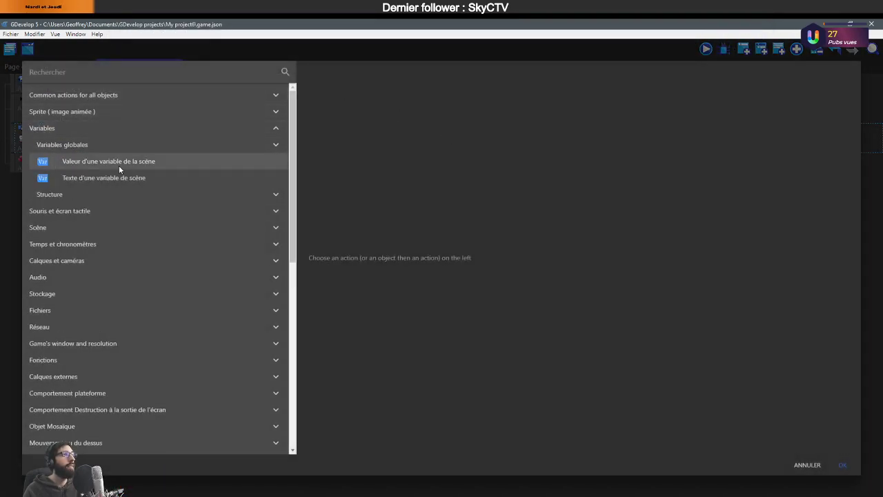
{"action": "left_click", "coordinate": [118, 177]}
{"action": "left_click", "coordinate": [364, 122]}
{"action": "left_click", "coordinate": [364, 129]}
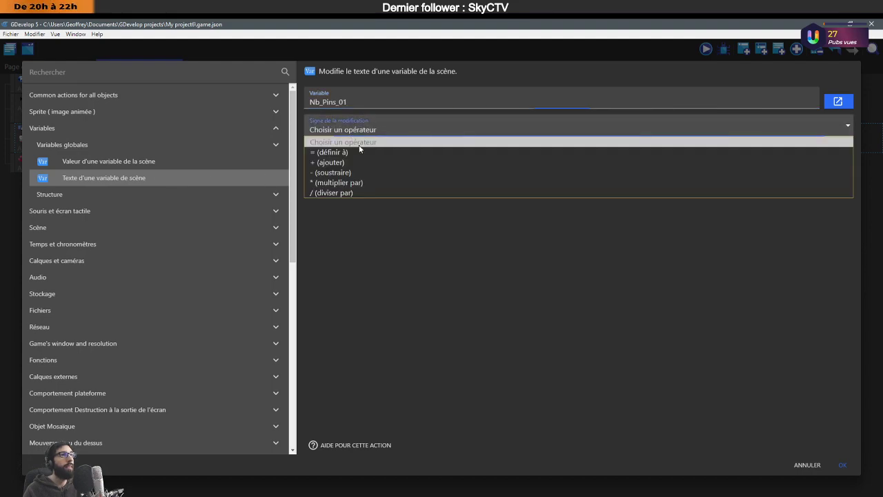
{"action": "left_click", "coordinate": [376, 162]}
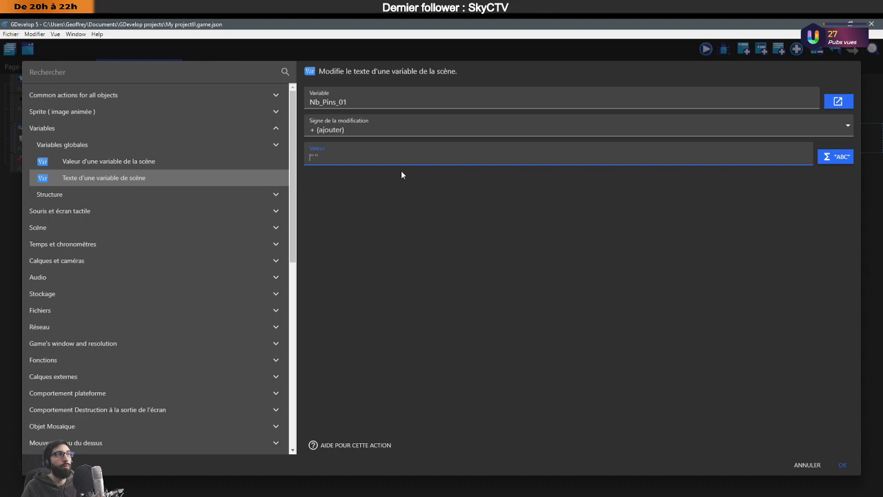
{"action": "type", "text": "1*"}
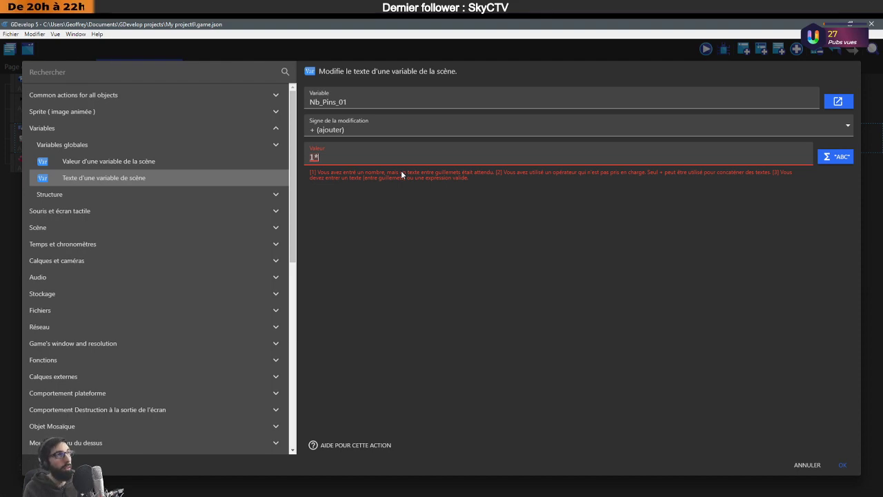
{"action": "key", "text": "BackSpace"}
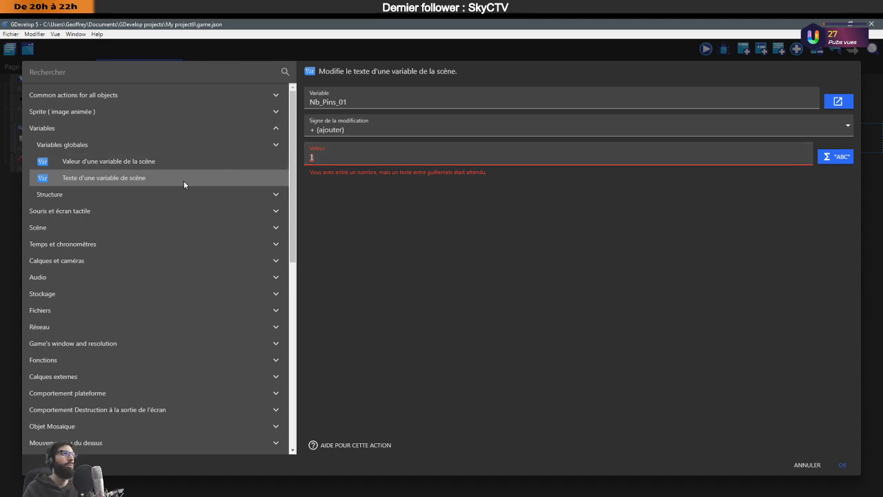
{"action": "left_click", "coordinate": [156, 168]}
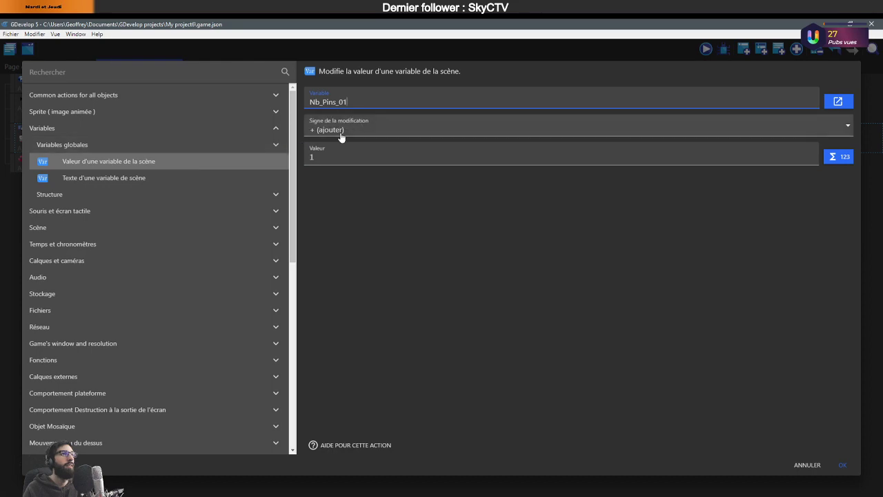
{"action": "left_click", "coordinate": [348, 159]}
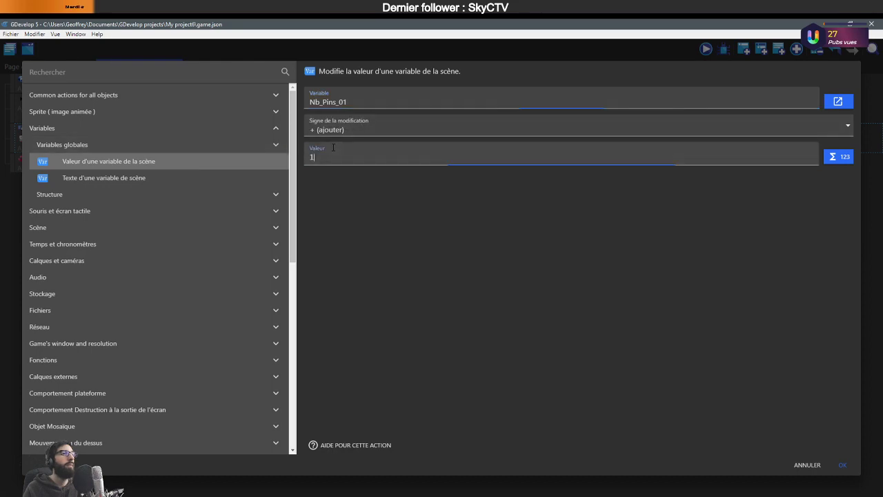
{"action": "left_click", "coordinate": [844, 465]}
Preview the game to test how the Pins button increments the counter, and close the preview.
{"action": "left_click", "coordinate": [703, 50]}
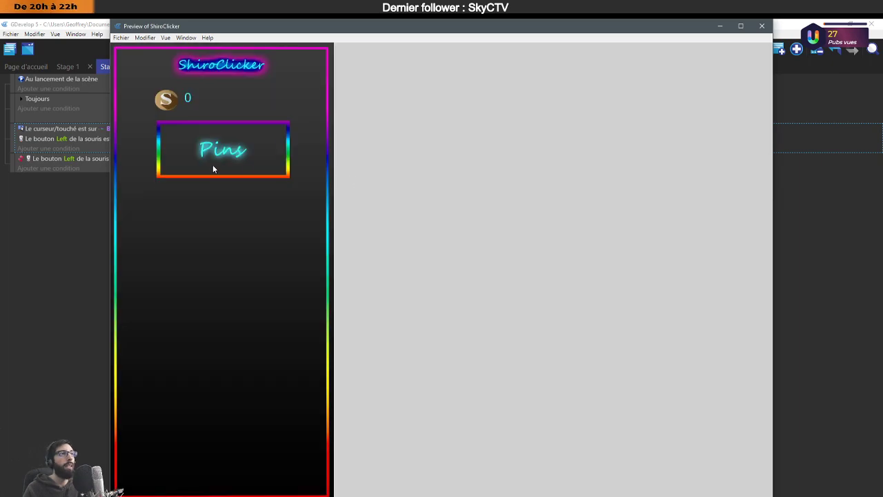
{"action": "left_click", "coordinate": [213, 165]}
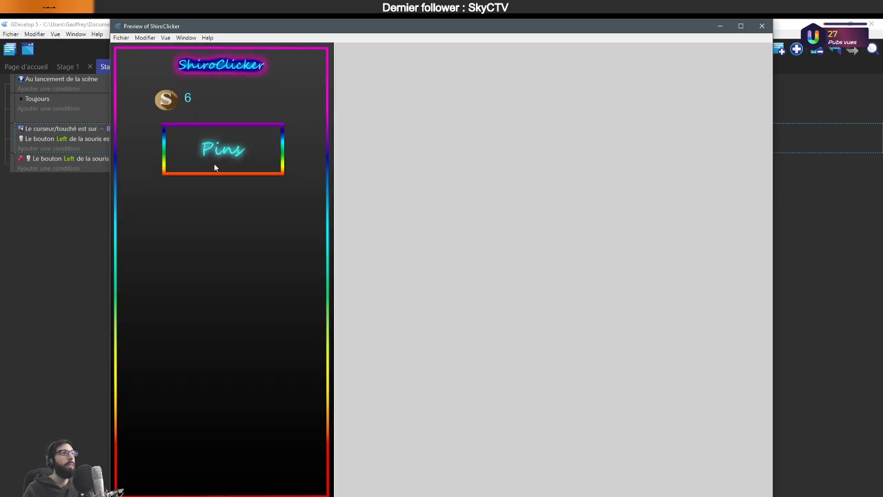
{"action": "left_click", "coordinate": [221, 162]}
{"action": "left_click", "coordinate": [225, 162]}
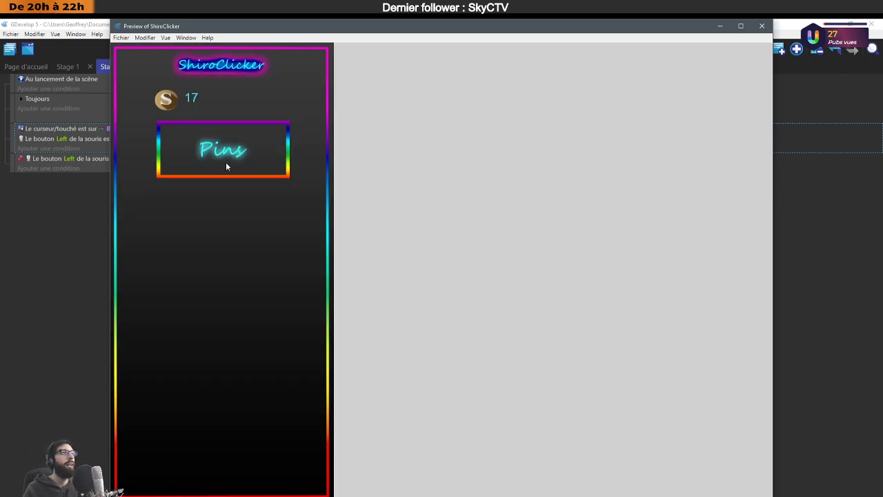
{"action": "left_click", "coordinate": [762, 26]}
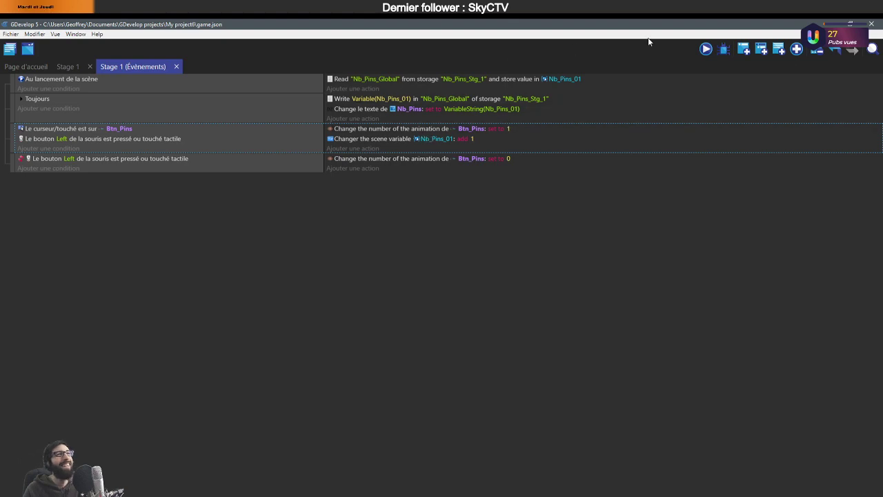
Replace the pressed-button condition of the Btn_Pins counter event with "Bouton de la souris relâché" for the Gauche (principal) button.
{"action": "double_click", "coordinate": [141, 138]}
{"action": "scroll", "coordinate": [142, 134], "scroll_direction": "up", "scroll_amount": 3}
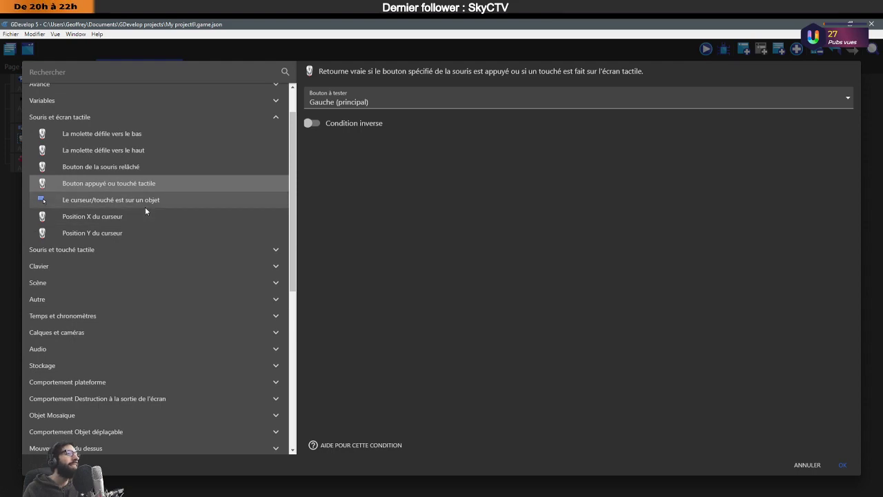
{"action": "left_click", "coordinate": [147, 168]}
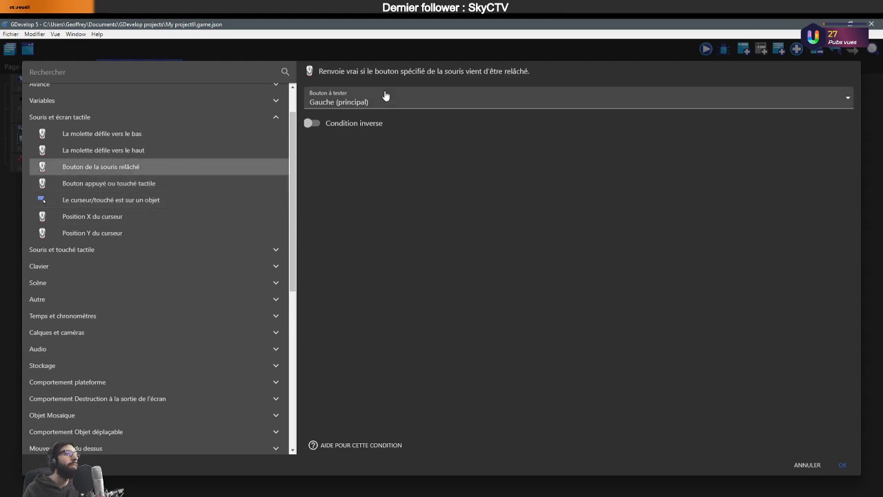
{"action": "left_click", "coordinate": [842, 464]}
Preview the game, use the Pins button repeatedly to test counting on mouse release, and close the preview.
{"action": "left_click", "coordinate": [705, 49]}
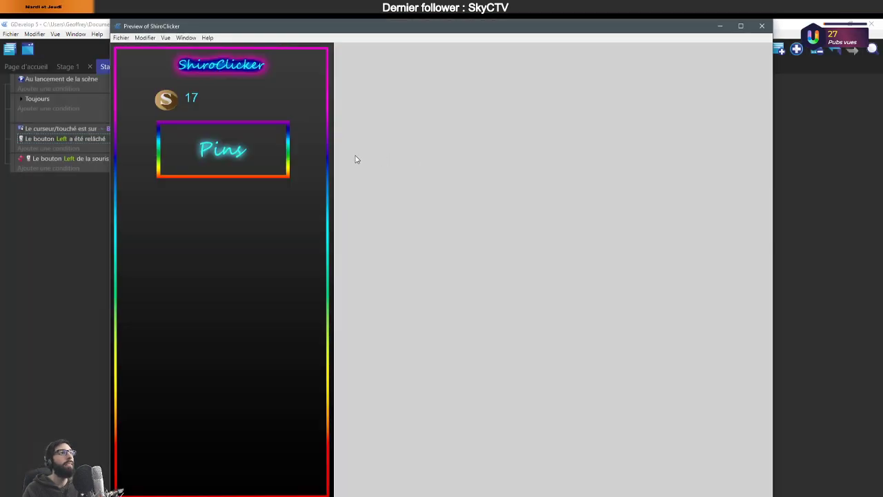
{"action": "left_click", "coordinate": [269, 164]}
{"action": "left_click", "coordinate": [269, 165]}
{"action": "left_click", "coordinate": [269, 164]}
{"action": "left_click", "coordinate": [269, 164]}
{"action": "left_click", "coordinate": [269, 164]}
{"action": "left_click", "coordinate": [269, 164]}
{"action": "left_click", "coordinate": [269, 164]}
{"action": "left_click", "coordinate": [258, 138]}
{"action": "left_click", "coordinate": [260, 140]}
{"action": "left_click", "coordinate": [259, 140]}
{"action": "left_click", "coordinate": [259, 142]}
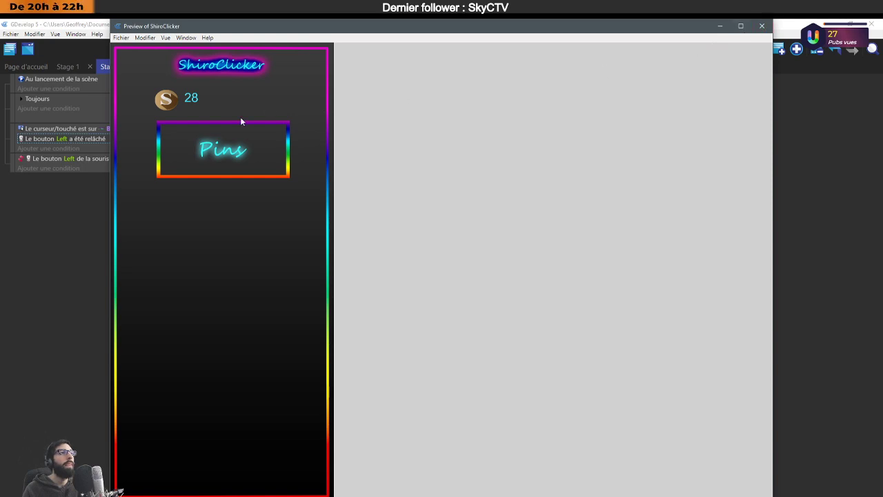
{"action": "left_click", "coordinate": [239, 140]}
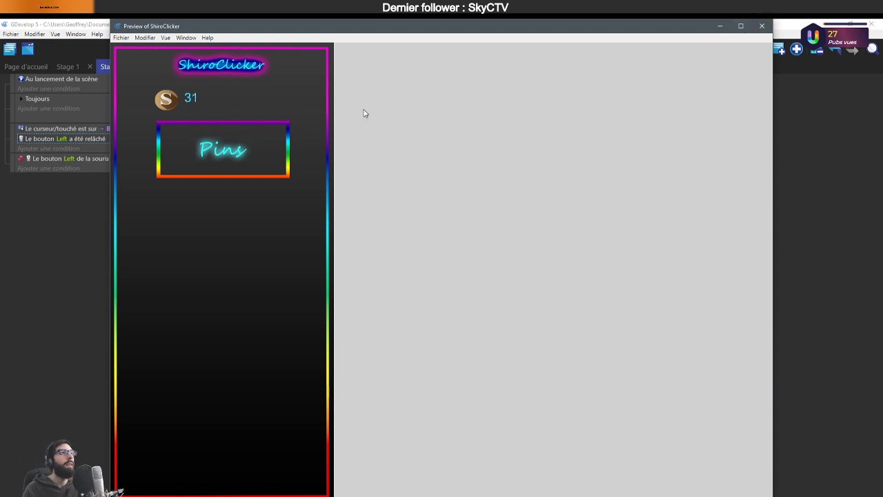
{"action": "left_click", "coordinate": [762, 25]}
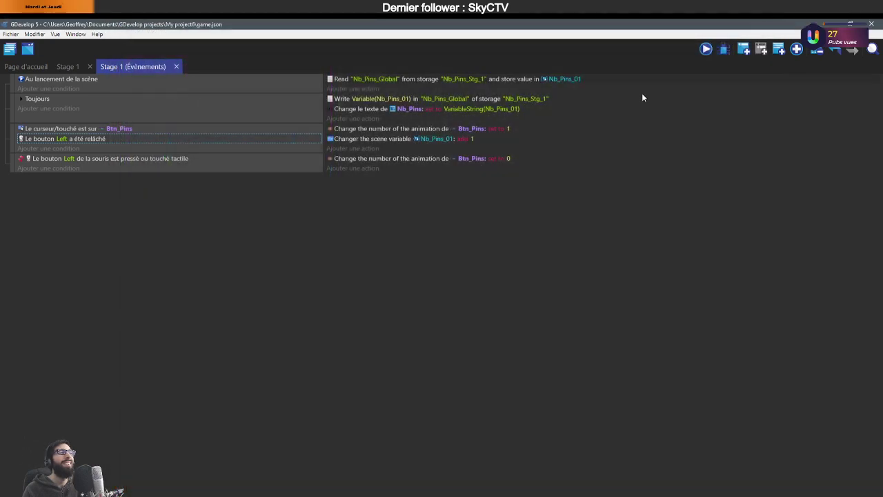
Insert a new event above the last event and copy the "Le curseur/touché est sur Btn_Pins" condition into it.
{"action": "left_click", "coordinate": [744, 49]}
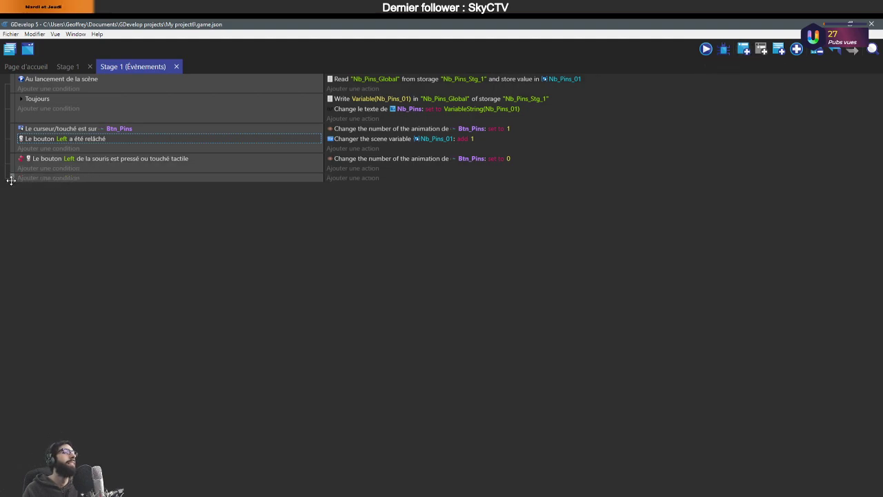
{"action": "left_click_drag", "start_coordinate": [9, 177], "coordinate": [18, 162]}
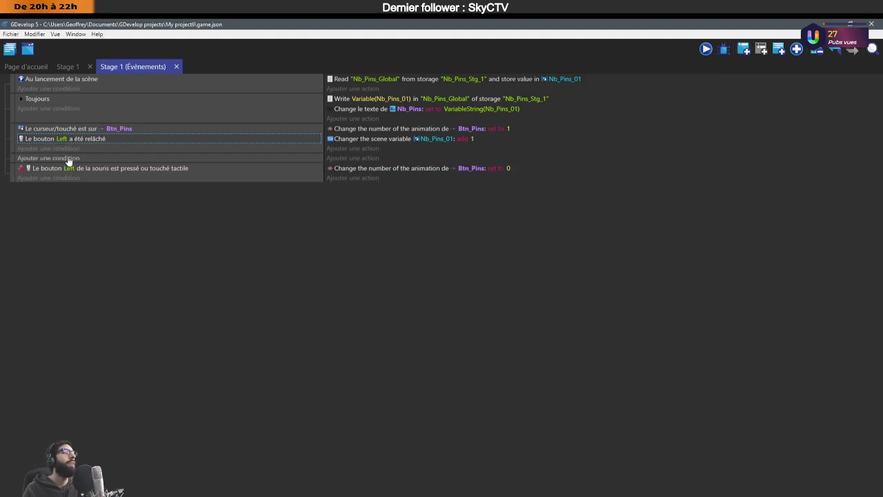
{"action": "left_click", "coordinate": [76, 127]}
{"action": "key", "text": "ctrl+c"}
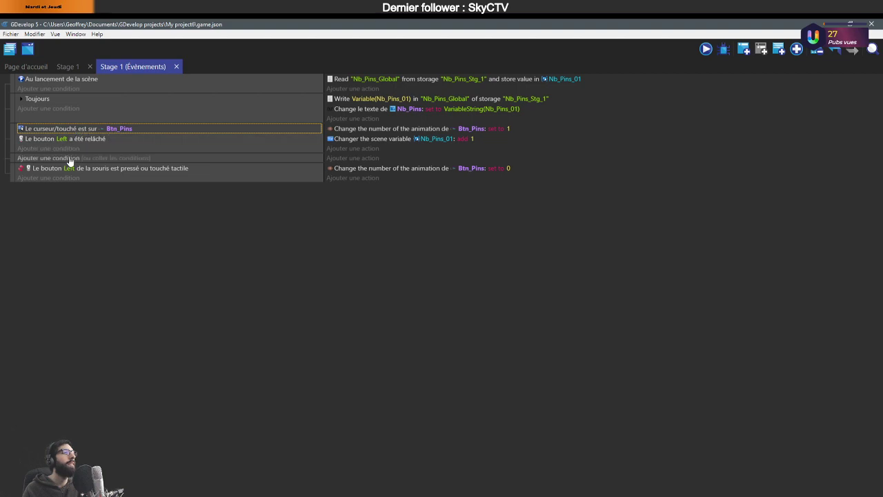
{"action": "left_click", "coordinate": [111, 158]}
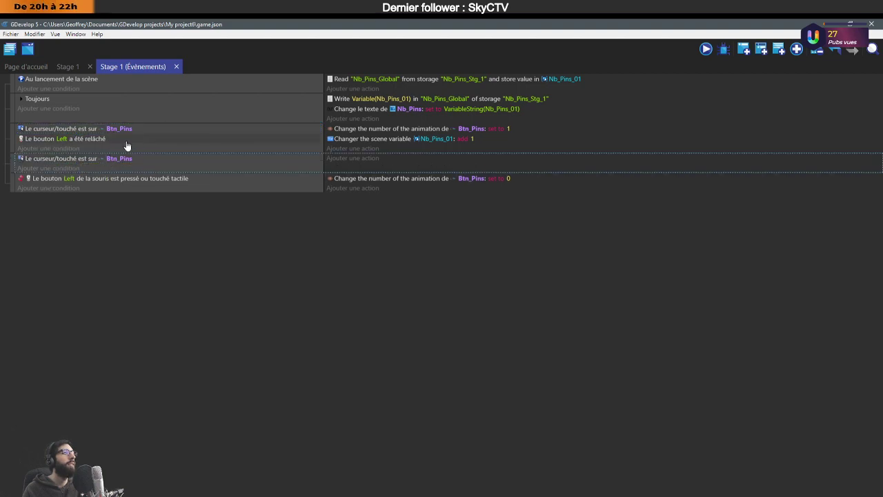
Add a "Bouton appuyé ou touché tactile" condition for the left button to the new event and move the Btn_Pins animation 1 action there.
{"action": "left_click", "coordinate": [123, 140]}
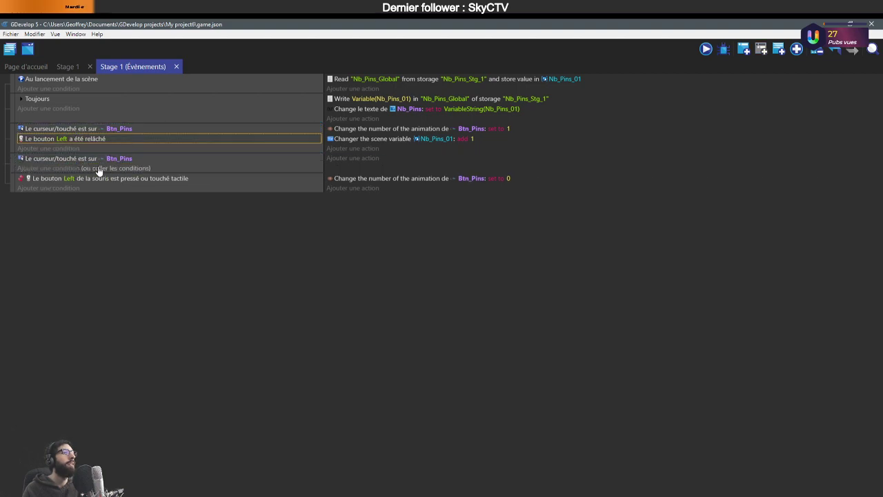
{"action": "left_click", "coordinate": [76, 168]}
{"action": "double_click", "coordinate": [107, 169]}
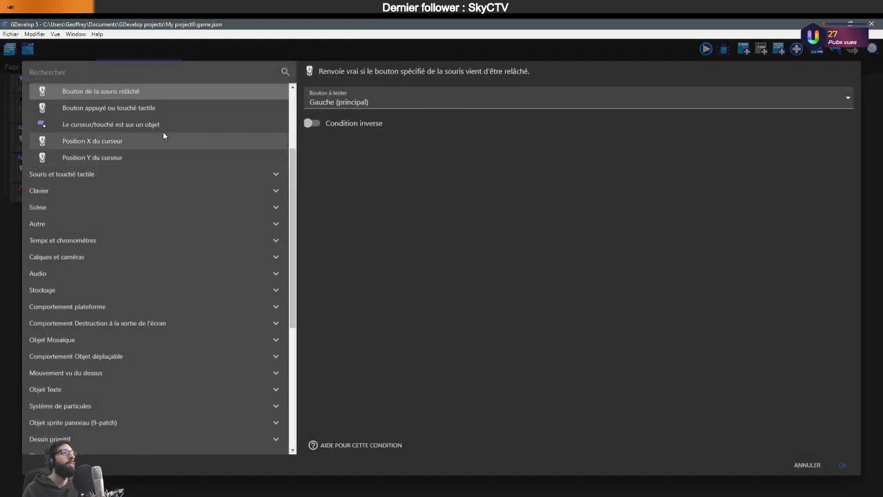
{"action": "left_click", "coordinate": [841, 464]}
{"action": "left_click_drag", "start_coordinate": [398, 129], "coordinate": [398, 163]}
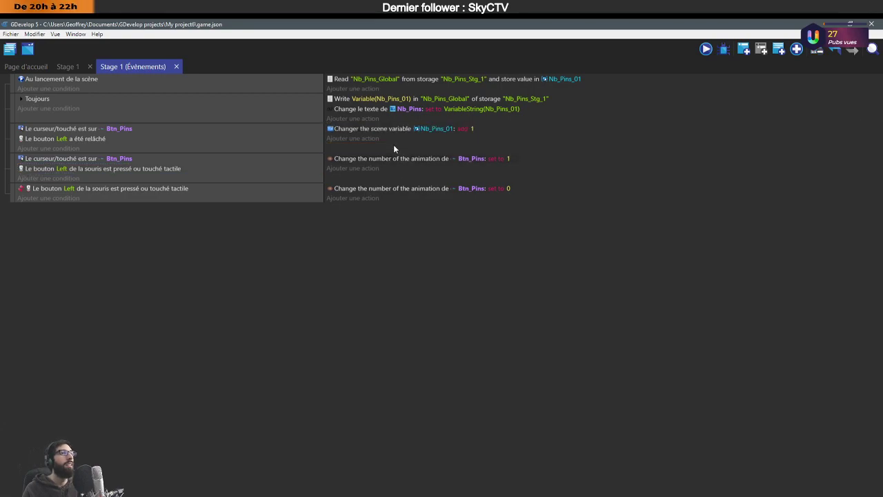
Preview the game, test both the Pins button animation and the counter with repeated use, and close the preview.
{"action": "left_click", "coordinate": [704, 50]}
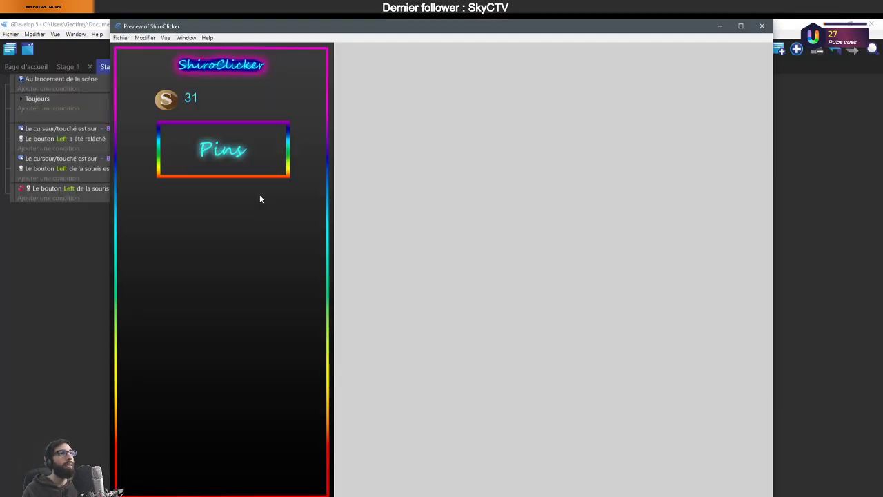
{"action": "left_click", "coordinate": [258, 167]}
{"action": "left_click", "coordinate": [259, 166]}
{"action": "left_click", "coordinate": [259, 167]}
{"action": "left_click", "coordinate": [259, 166]}
{"action": "left_click", "coordinate": [259, 166]}
{"action": "left_click", "coordinate": [259, 166]}
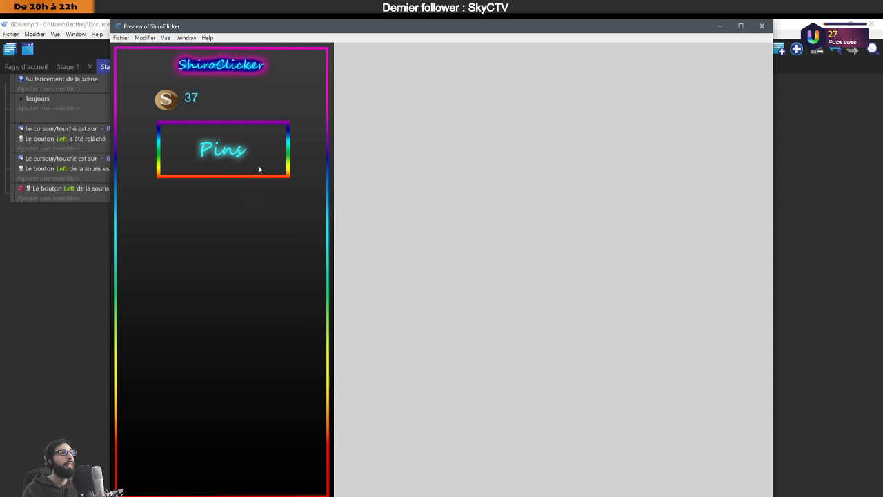
{"action": "left_click", "coordinate": [258, 166]}
{"action": "left_click", "coordinate": [259, 169]}
{"action": "left_click", "coordinate": [258, 168]}
{"action": "left_click", "coordinate": [259, 169]}
{"action": "left_click", "coordinate": [259, 166]}
{"action": "left_click", "coordinate": [258, 165]}
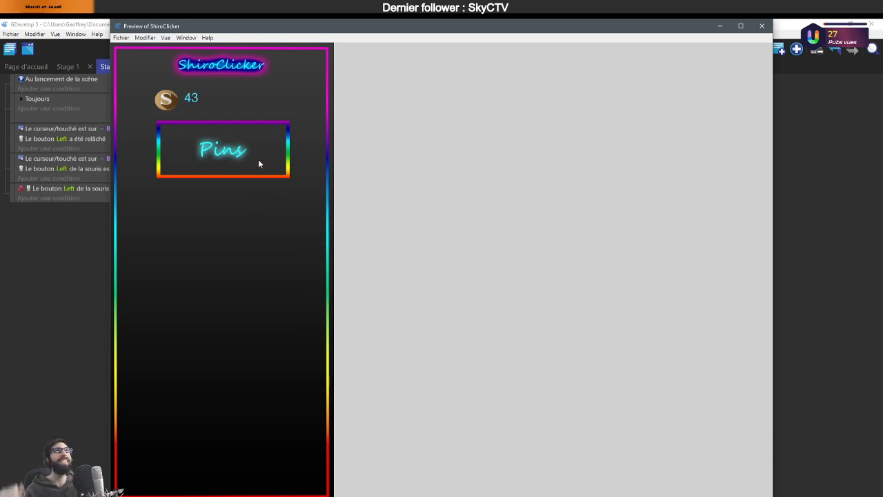
{"action": "left_click", "coordinate": [259, 163]}
{"action": "left_click", "coordinate": [259, 162]}
{"action": "left_click", "coordinate": [258, 157]}
{"action": "left_click", "coordinate": [258, 156]}
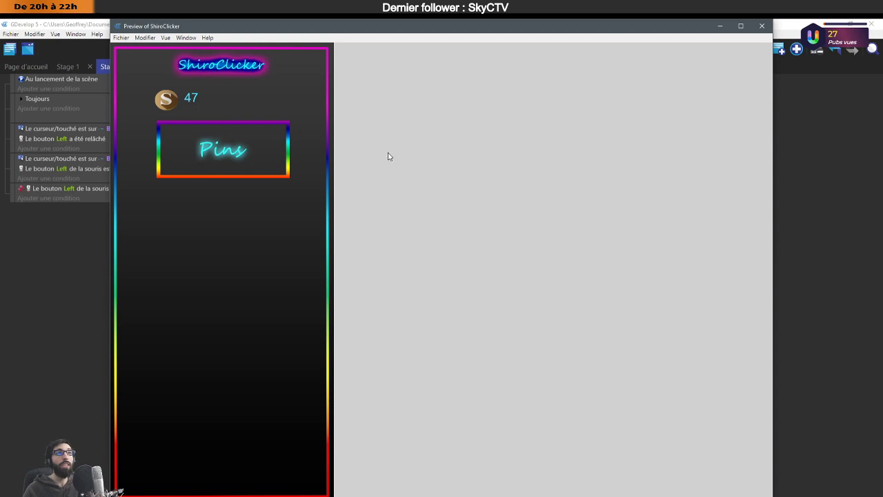
{"action": "left_click", "coordinate": [762, 27]}
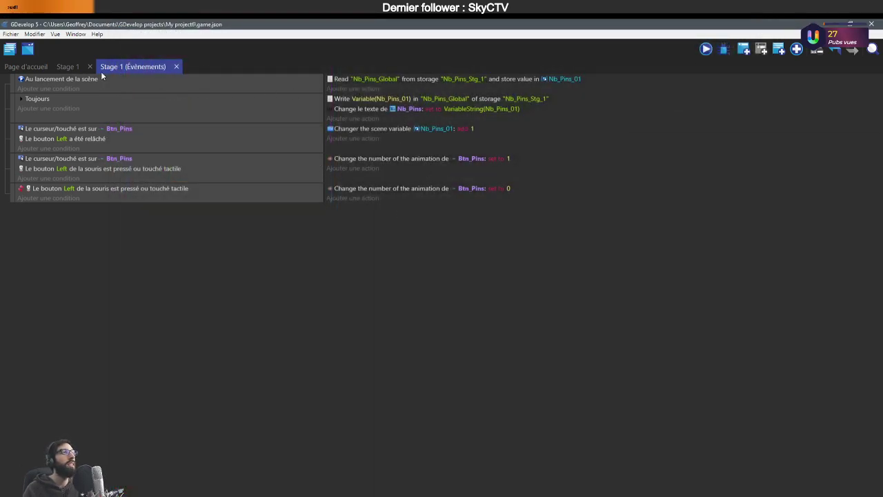
Return to the Stage 1 scene layout and switch to Photoshop.
{"action": "left_click", "coordinate": [76, 69]}
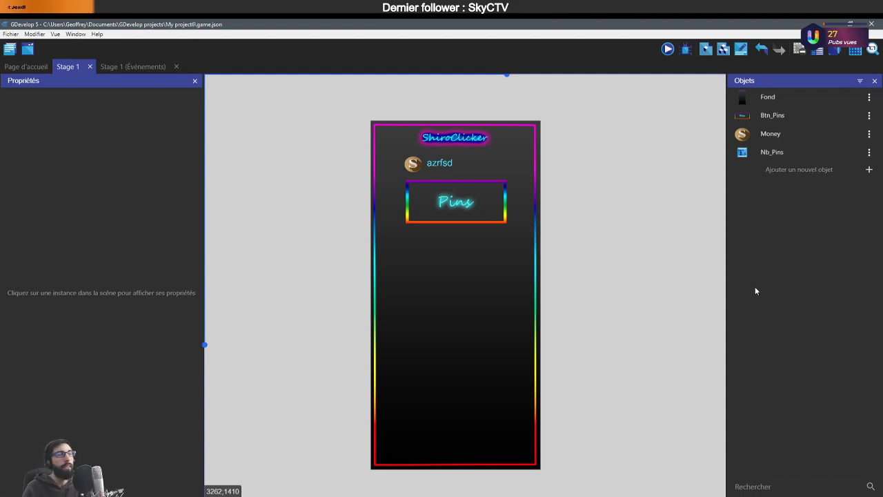
{"action": "key", "text": "alt+Tab"}
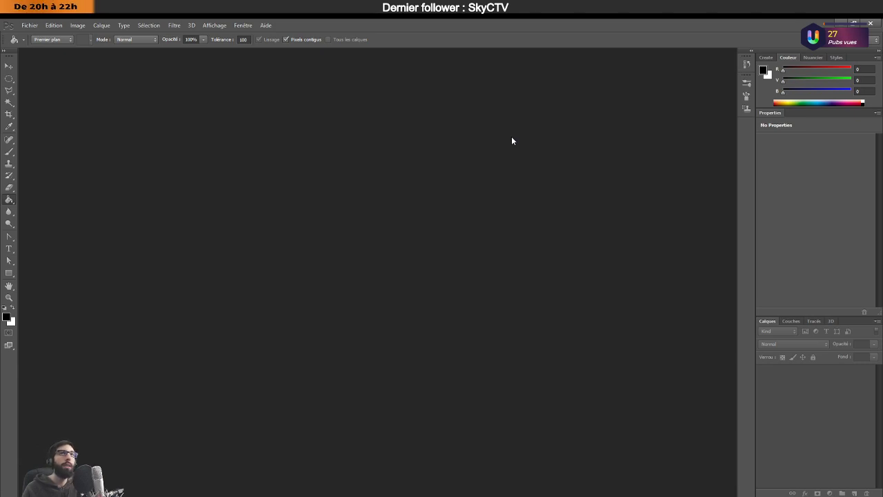
{"action": "left_click", "coordinate": [35, 26]}
{"action": "left_click", "coordinate": [41, 34]}
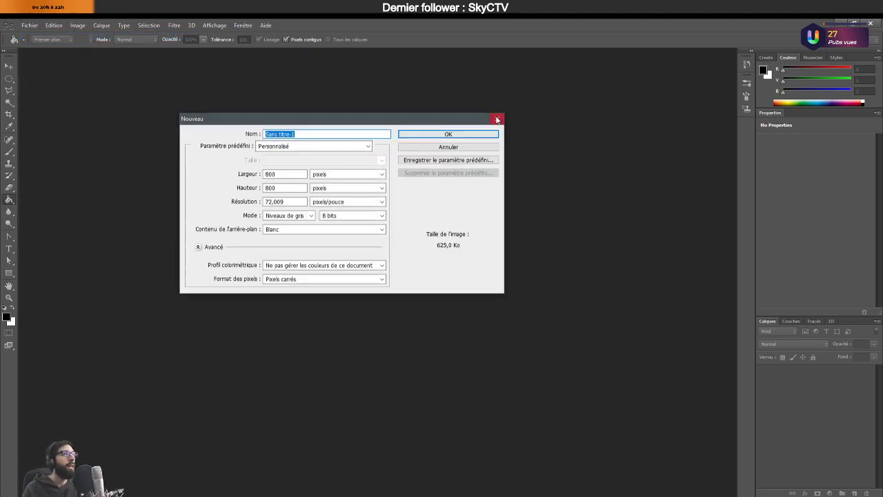
{"action": "left_click", "coordinate": [497, 120]}
Open Bouton-Pins.png from the App Smartphone folder.
{"action": "left_click", "coordinate": [29, 25]}
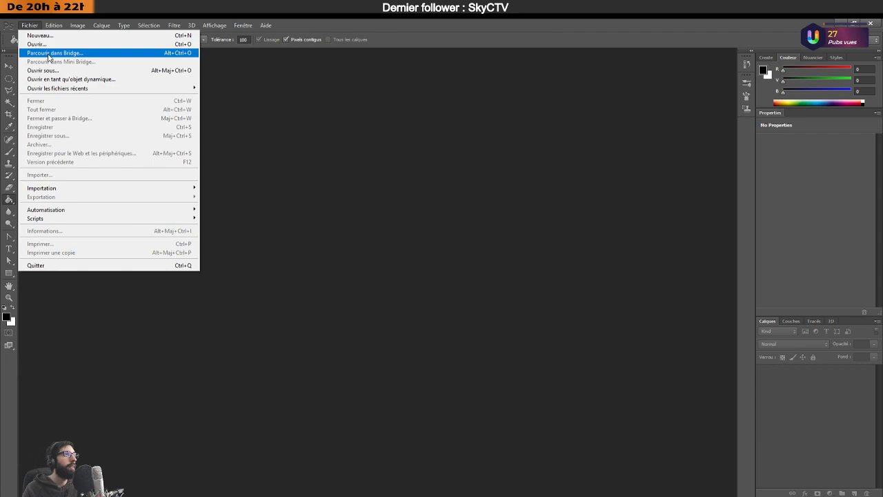
{"action": "left_click", "coordinate": [40, 44]}
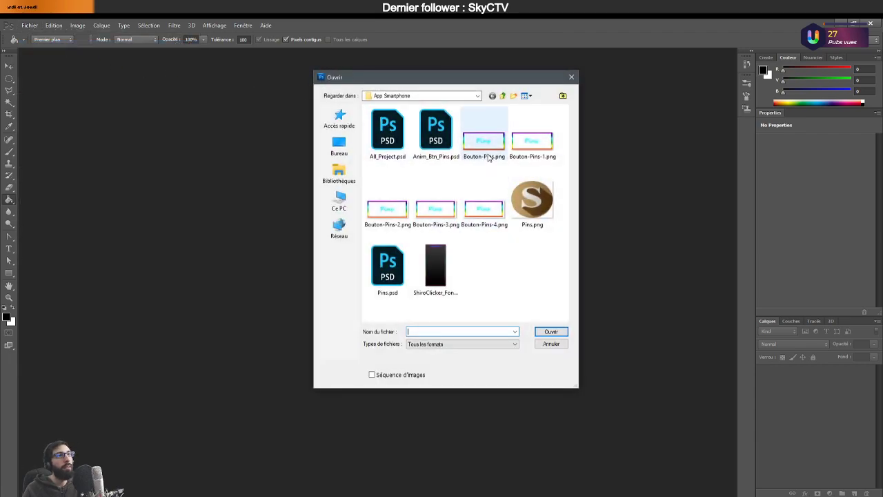
{"action": "double_click", "coordinate": [488, 155]}
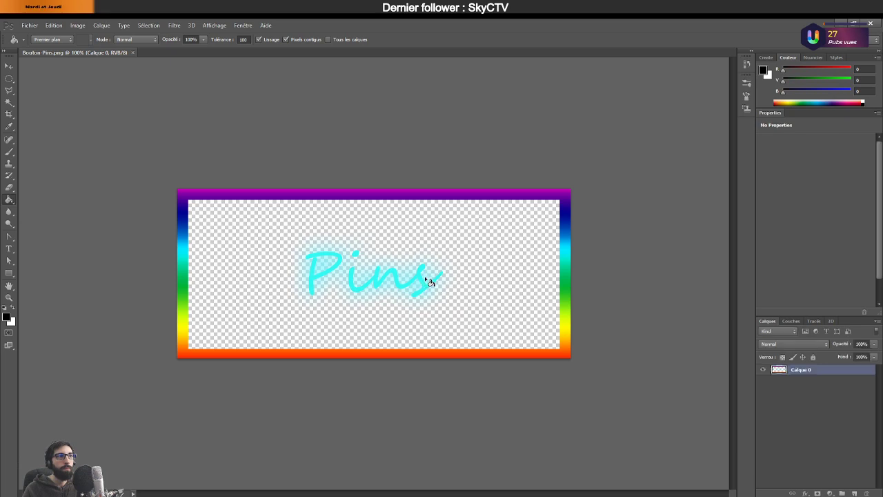
Erase the "Pins" text from inside the rainbow frame using a rectangular selection, then deselect.
{"action": "left_click", "coordinate": [10, 79]}
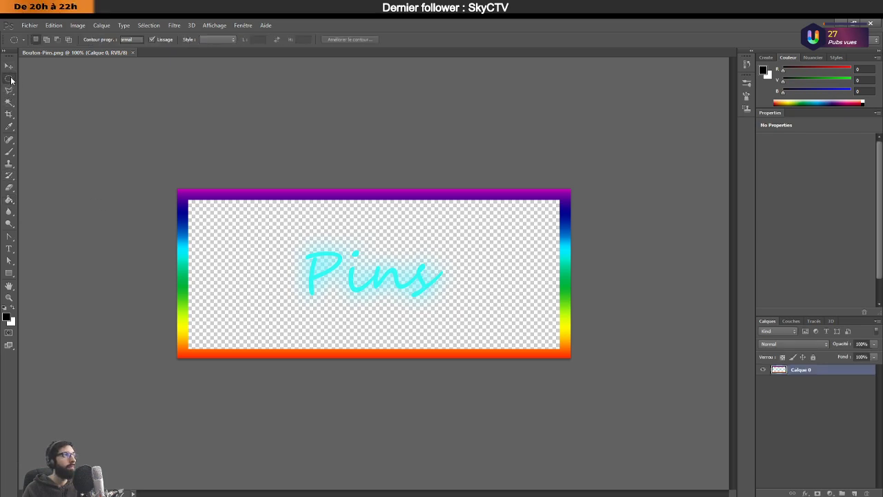
{"action": "left_click", "coordinate": [63, 76]}
{"action": "left_click_drag", "start_coordinate": [263, 225], "coordinate": [495, 318]}
{"action": "key", "text": "Delete"}
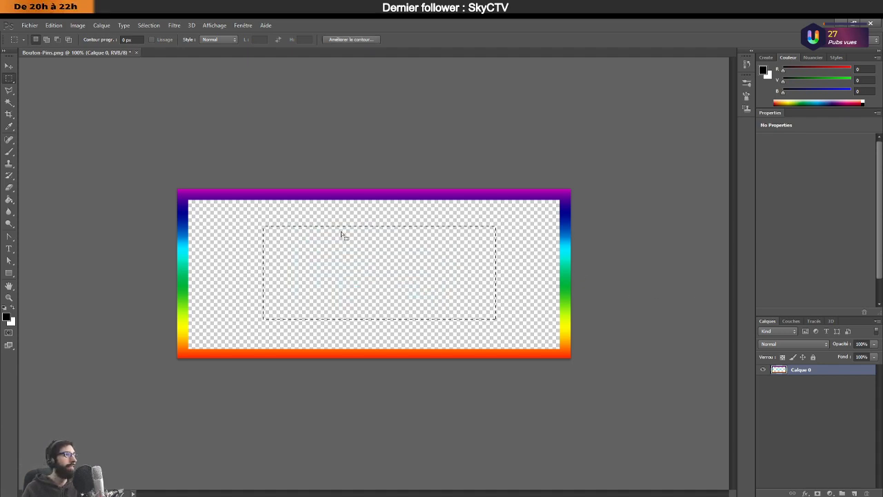
{"action": "left_click", "coordinate": [265, 215]}
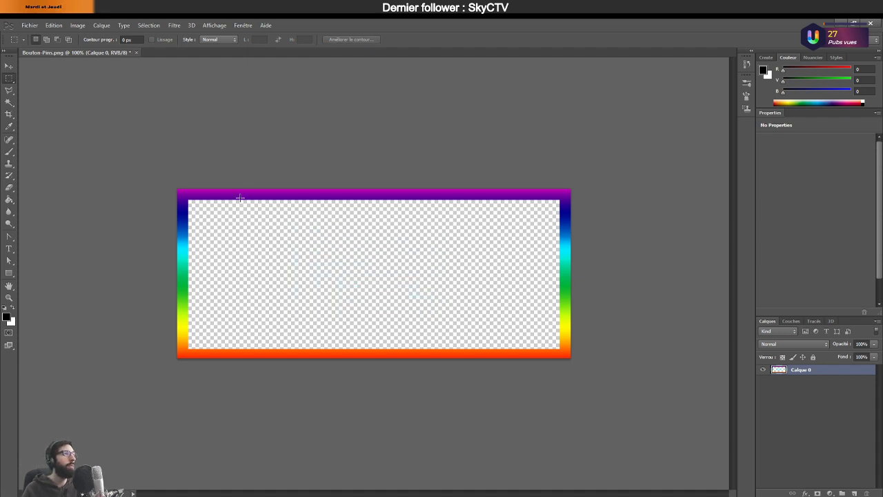
Add the text "Tap +" inside the frame and move it to the vertical middle of the frame's left half.
{"action": "left_click", "coordinate": [9, 248]}
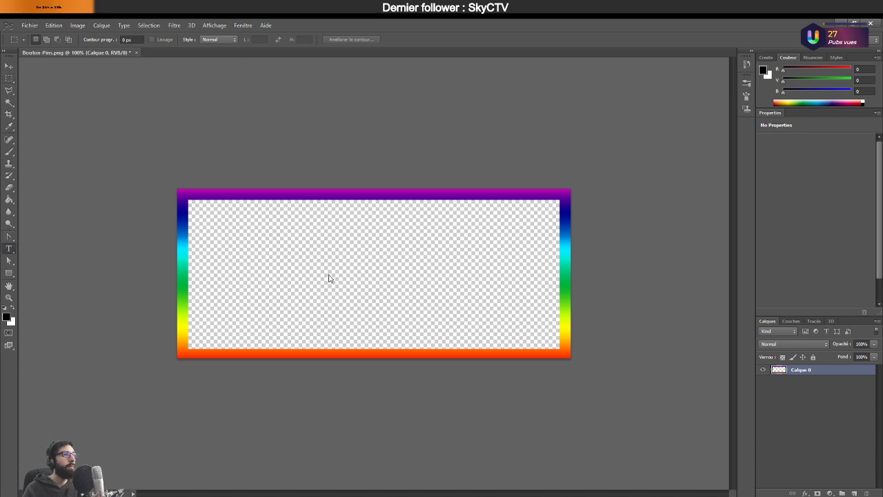
{"action": "left_click", "coordinate": [295, 279]}
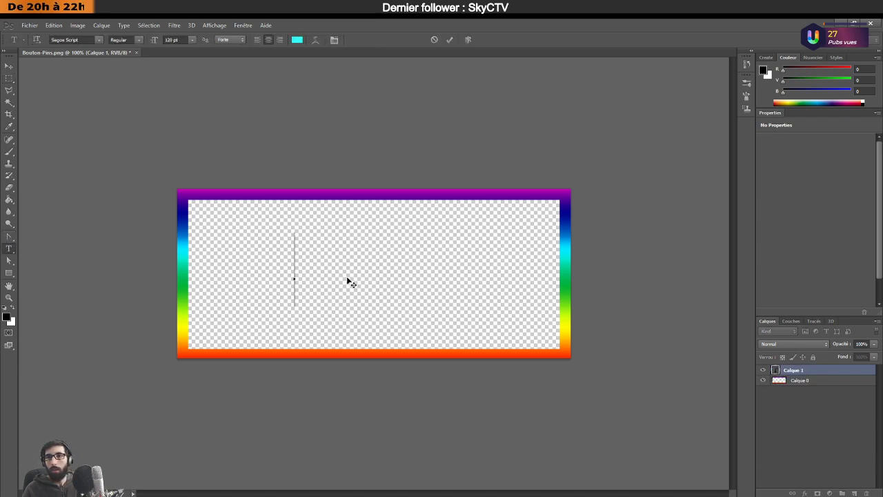
{"action": "type", "text": "Tap"}
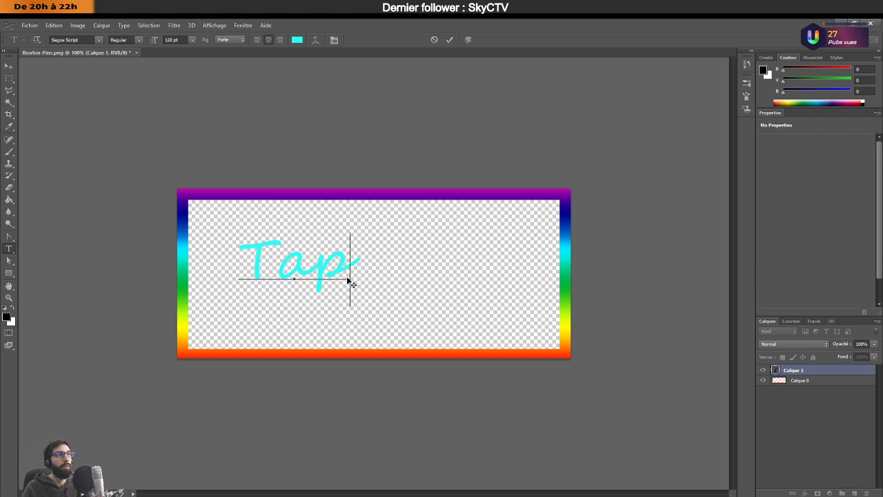
{"action": "key", "text": "BackSpace"}
{"action": "key", "text": "BackSpace"}
{"action": "key", "text": "BackSpace"}
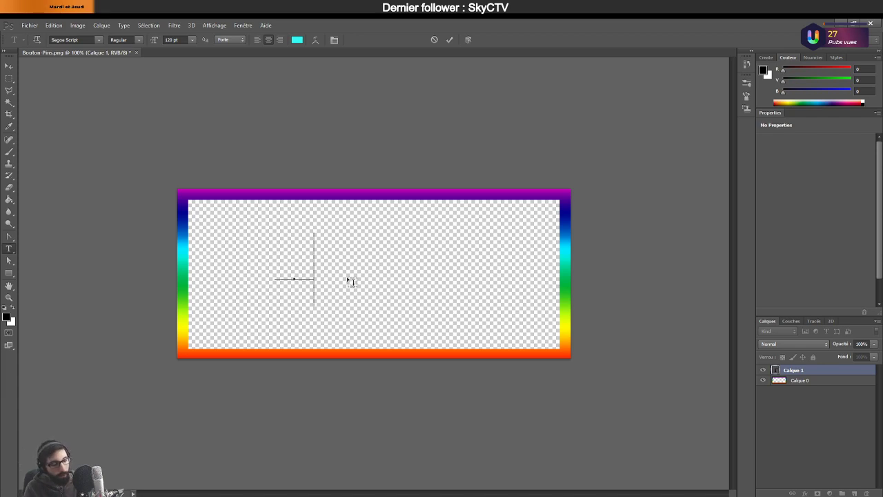
{"action": "type", "text": "Tap +"}
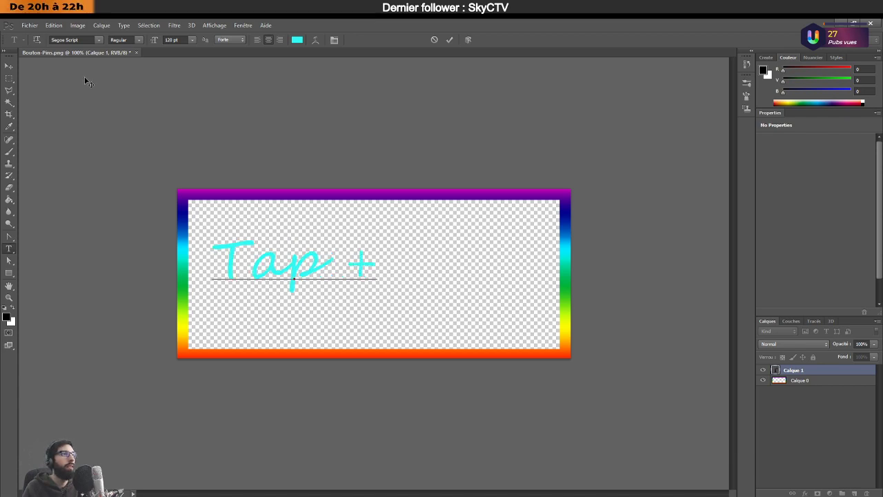
{"action": "left_click", "coordinate": [9, 65]}
{"action": "left_click_drag", "start_coordinate": [444, 235], "coordinate": [447, 246]}
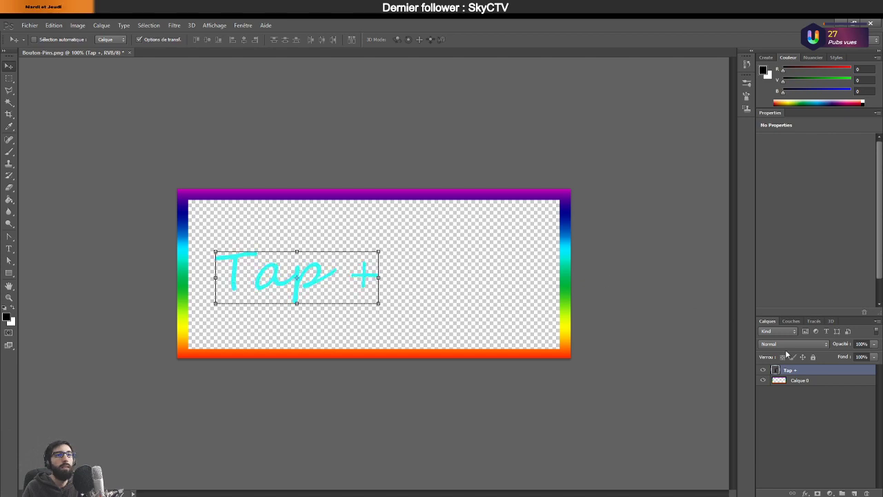
Set the font of the "Tap +" text to Segoe UI Emoji and nudge the text slightly.
{"action": "double_click", "coordinate": [772, 372]}
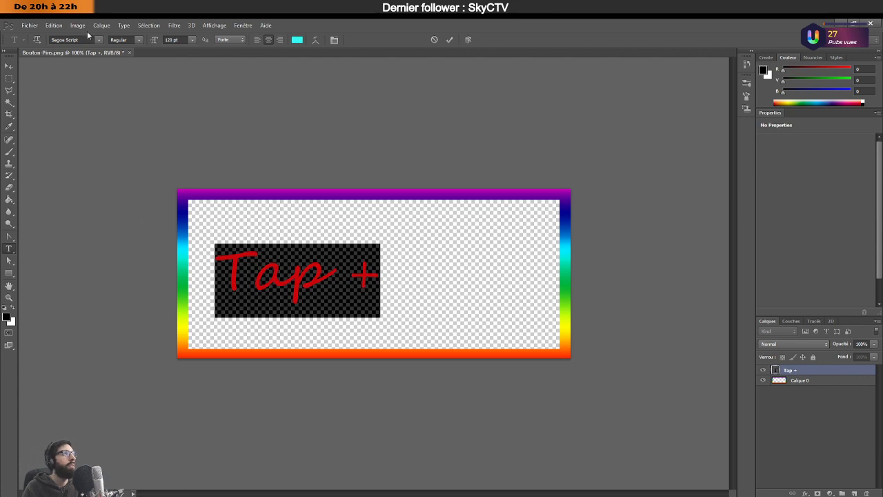
{"action": "left_click", "coordinate": [99, 40]}
{"action": "left_click", "coordinate": [91, 57]}
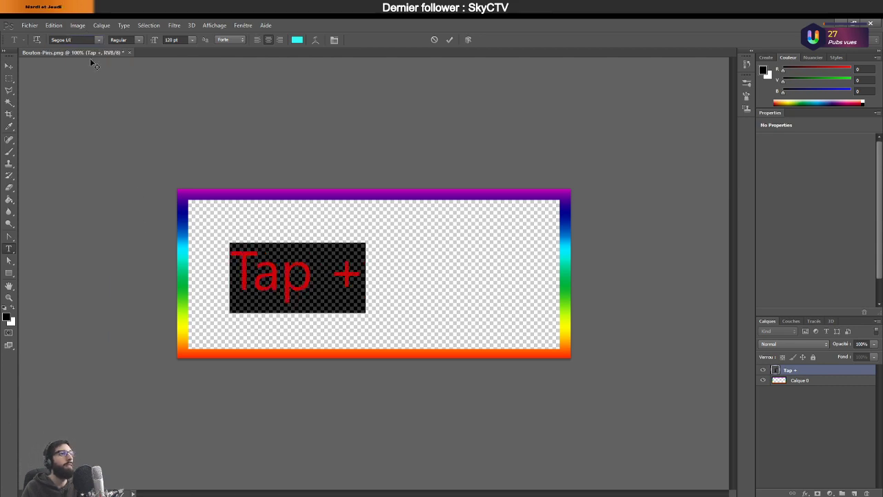
{"action": "key", "text": "Down"}
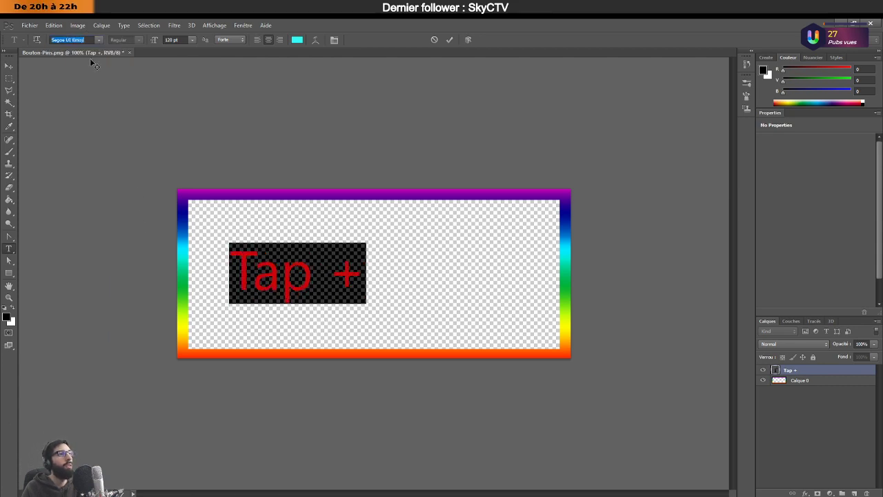
{"action": "left_click", "coordinate": [9, 65]}
{"action": "left_click_drag", "start_coordinate": [394, 266], "coordinate": [396, 267]}
Set the colour of the "Tap +" text to white (ffffff).
{"action": "double_click", "coordinate": [846, 373]}
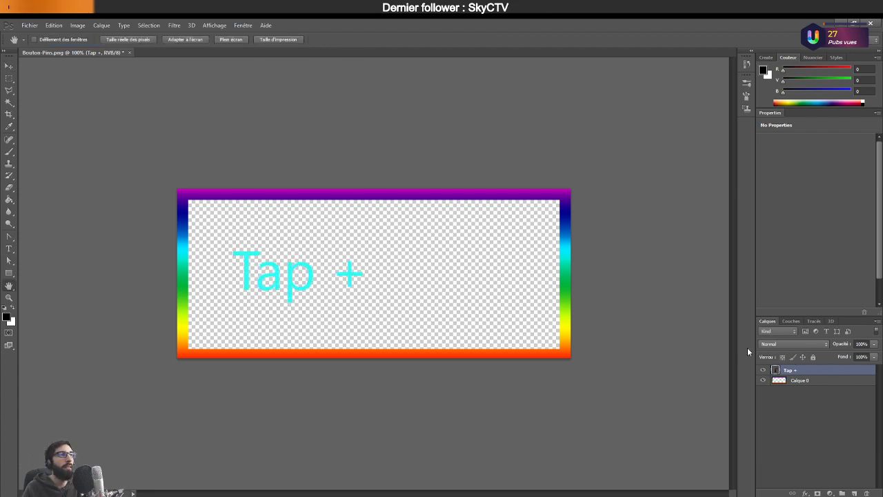
{"action": "left_click", "coordinate": [771, 329]}
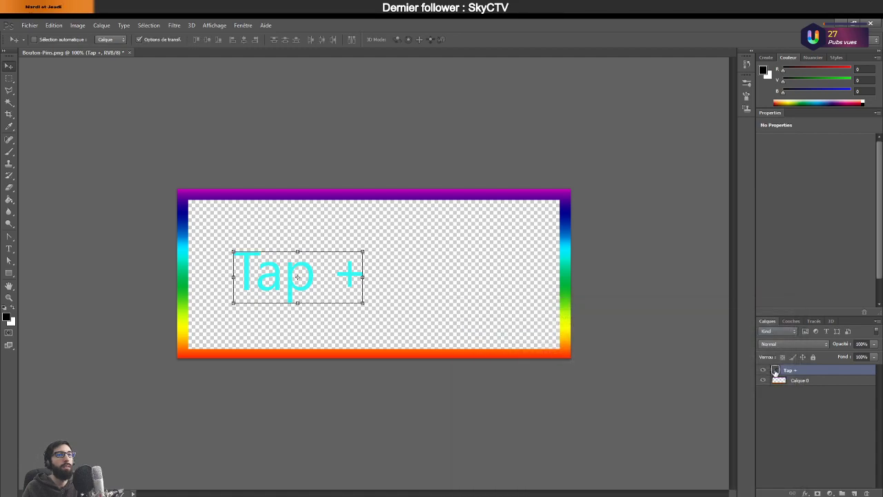
{"action": "double_click", "coordinate": [774, 371]}
{"action": "left_click", "coordinate": [296, 40]}
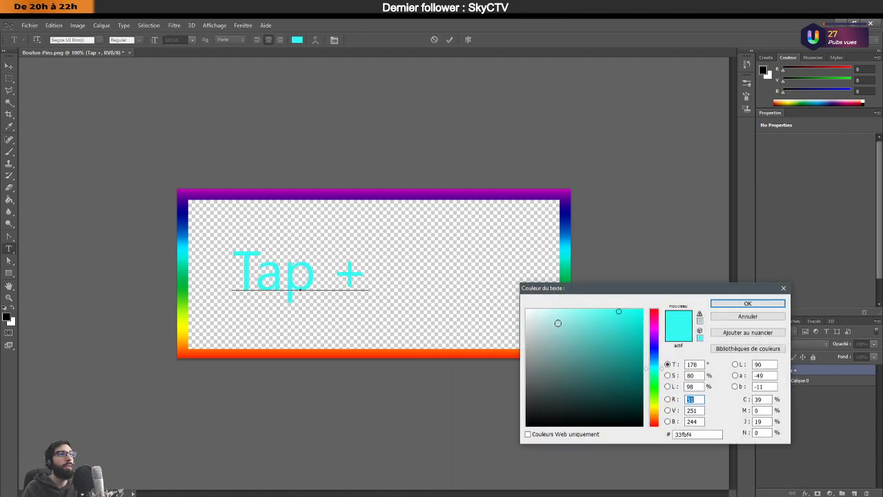
{"action": "left_click", "coordinate": [526, 310]}
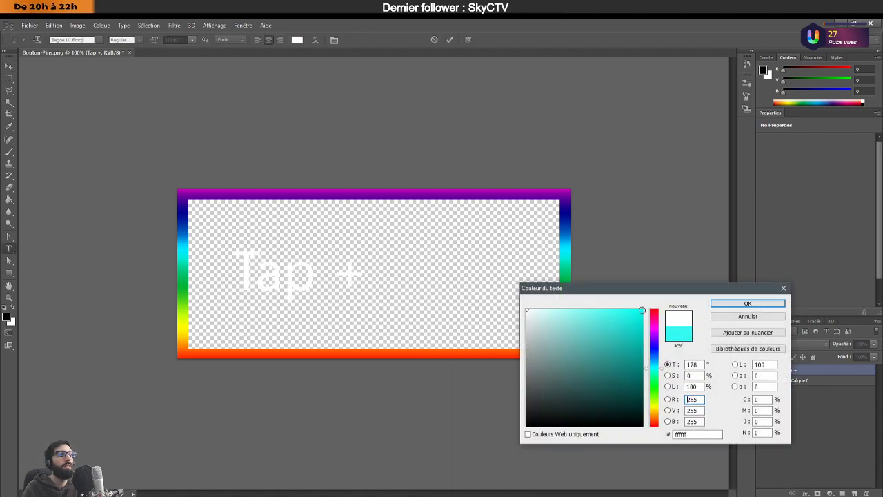
{"action": "left_click", "coordinate": [748, 303]}
{"action": "left_click", "coordinate": [368, 271]}
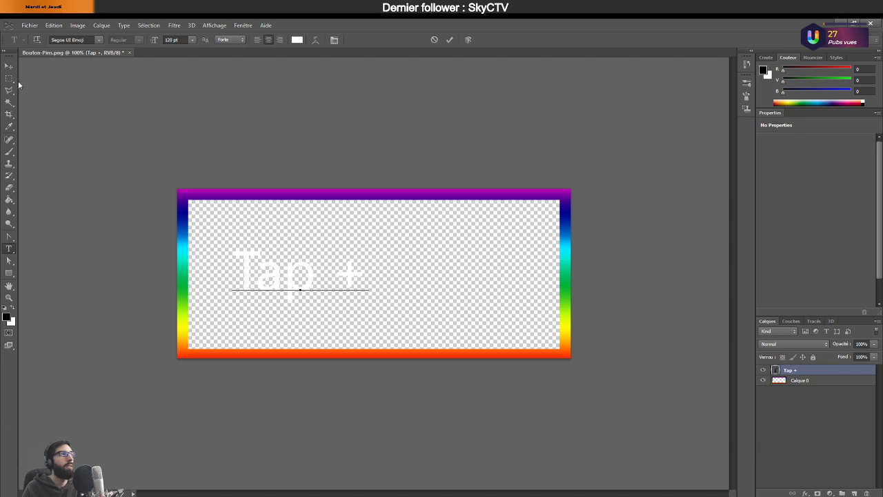
Export the button for the web as a transparent PNG-24 named Bouton-Tap+.png in the App Smartphone folder.
{"action": "left_click", "coordinate": [29, 25]}
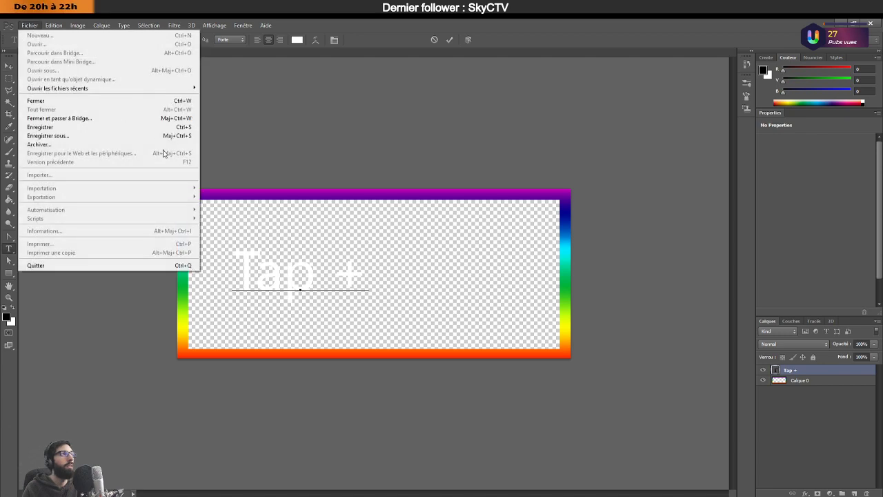
{"action": "left_click", "coordinate": [225, 148]}
{"action": "left_click", "coordinate": [9, 78]}
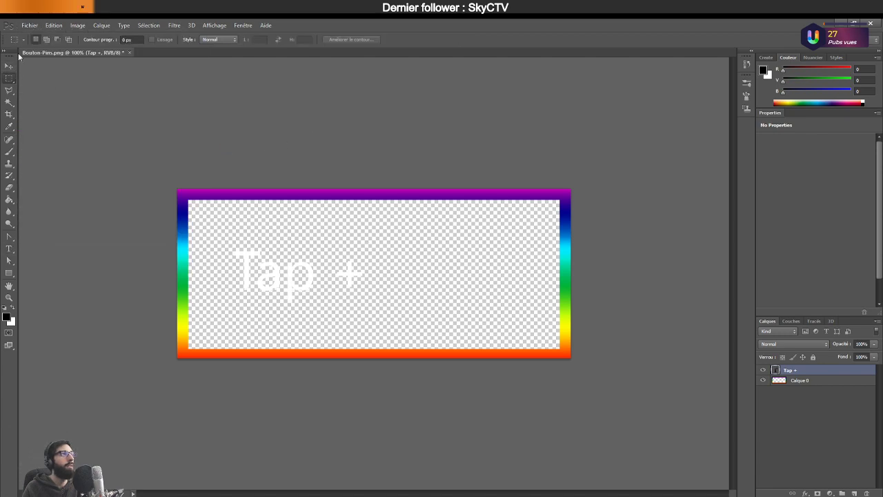
{"action": "left_click", "coordinate": [29, 25]}
{"action": "left_click", "coordinate": [97, 153]}
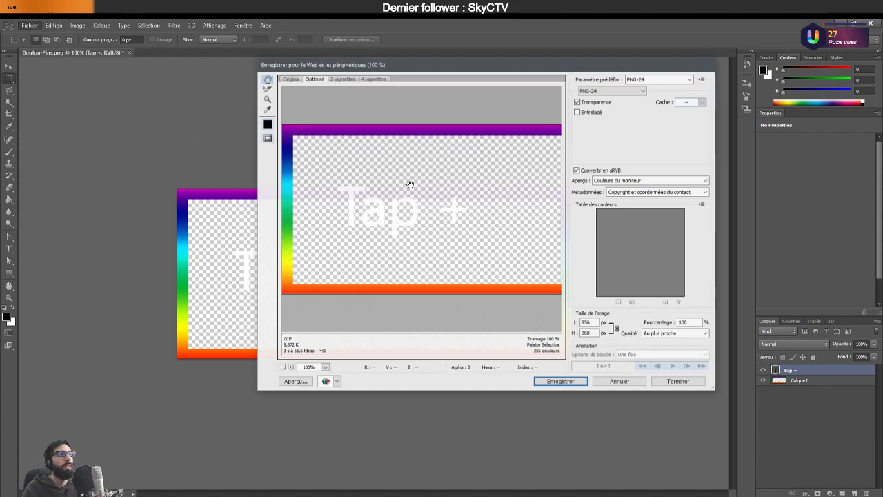
{"action": "left_click", "coordinate": [560, 381]}
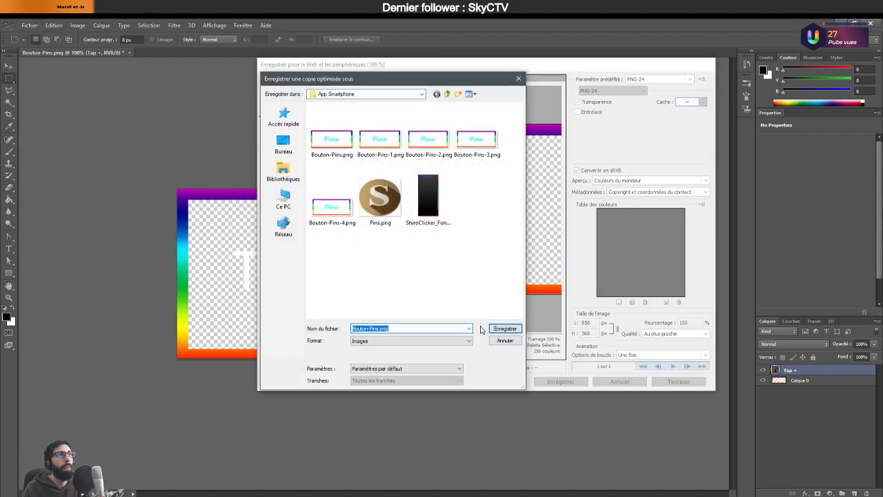
{"action": "left_click", "coordinate": [444, 281]}
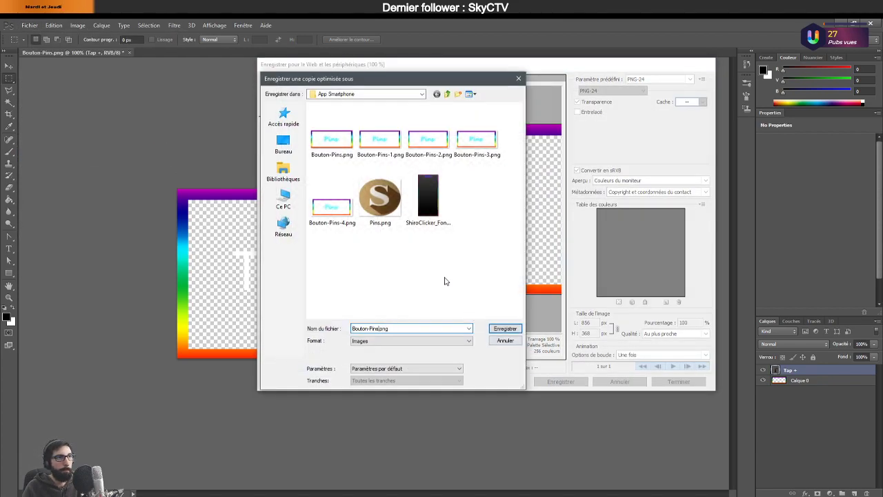
{"action": "type", "text": "Tap"}
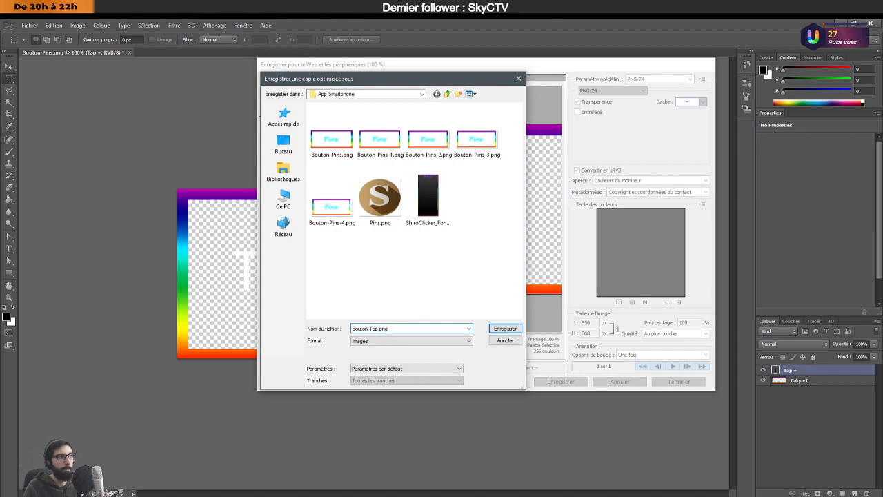
{"action": "type", "text": "-"}
{"action": "key", "text": "Return"}
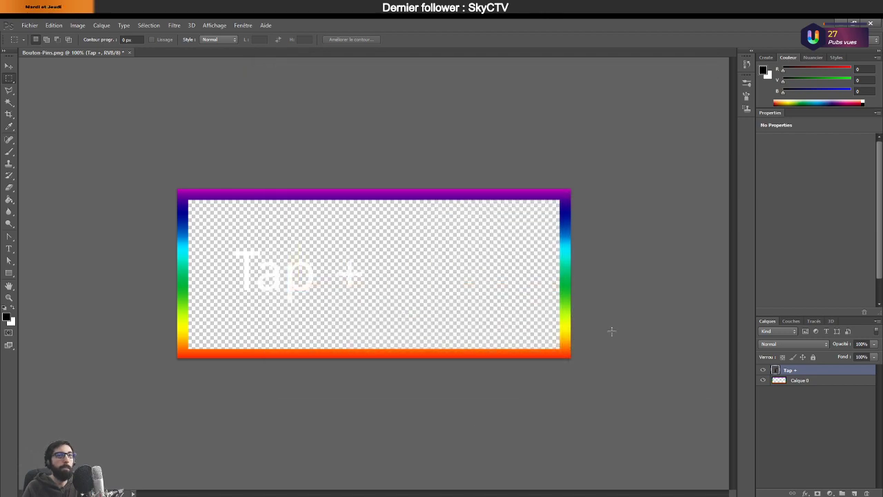
Switch to GDevelop and create a new sprite object named Btn_Tap_Upgrade in the Stage 1 scene.
{"action": "key", "text": "alt+Tab"}
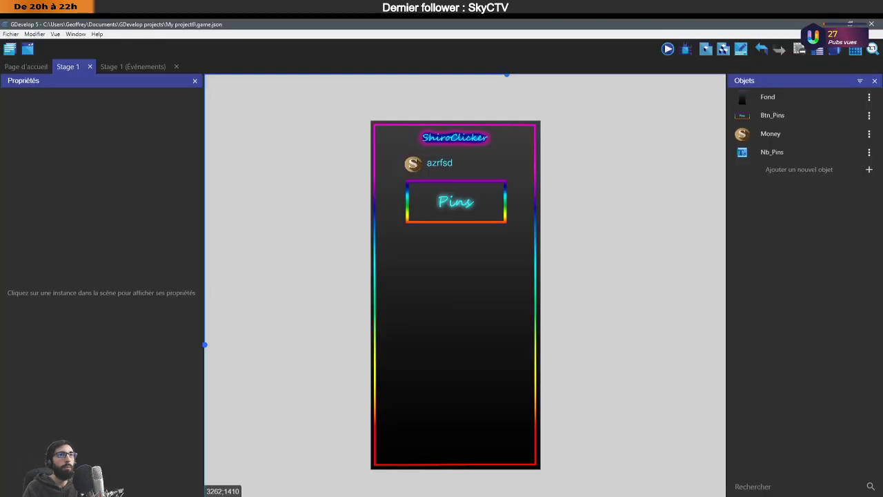
{"action": "left_click", "coordinate": [804, 171]}
{"action": "left_click", "coordinate": [299, 172]}
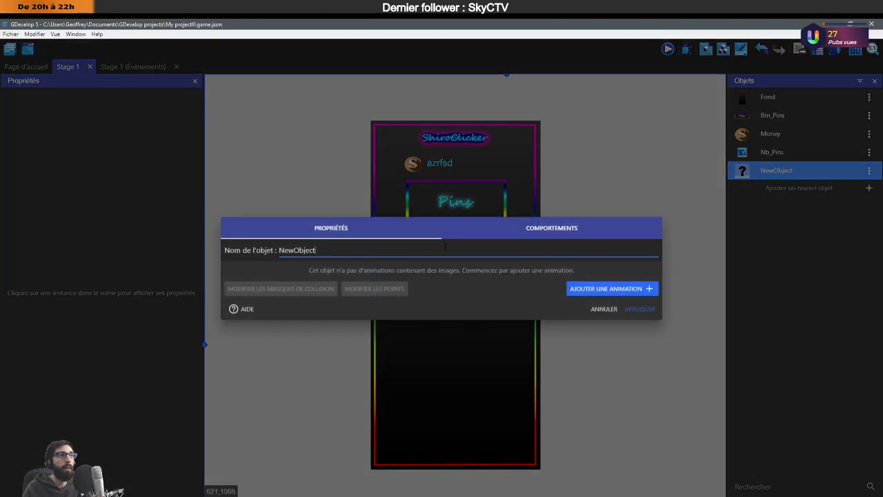
{"action": "double_click", "coordinate": [296, 250]}
{"action": "type", "text": "Btn_"}
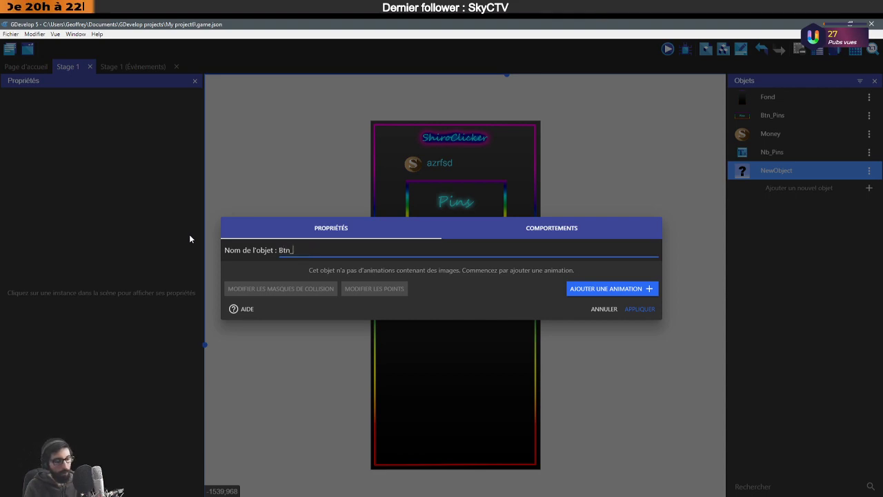
{"action": "type", "text": "Tap_"}
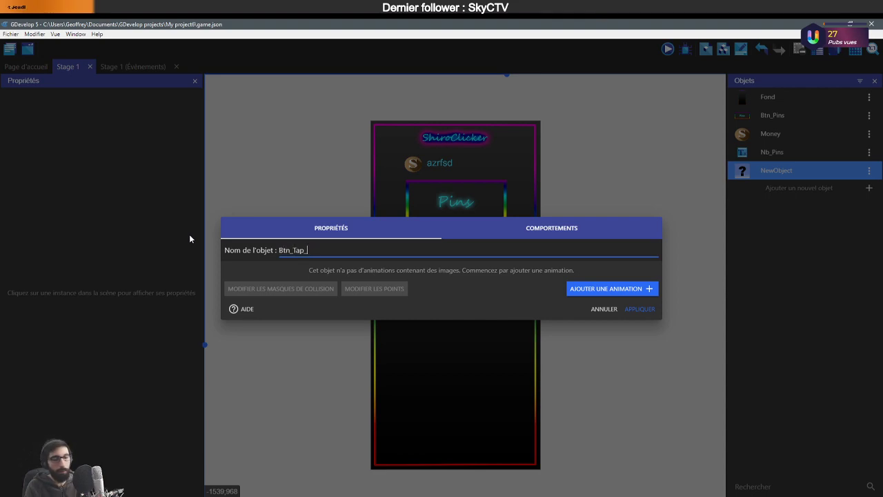
{"action": "type", "text": "Upgrade"}
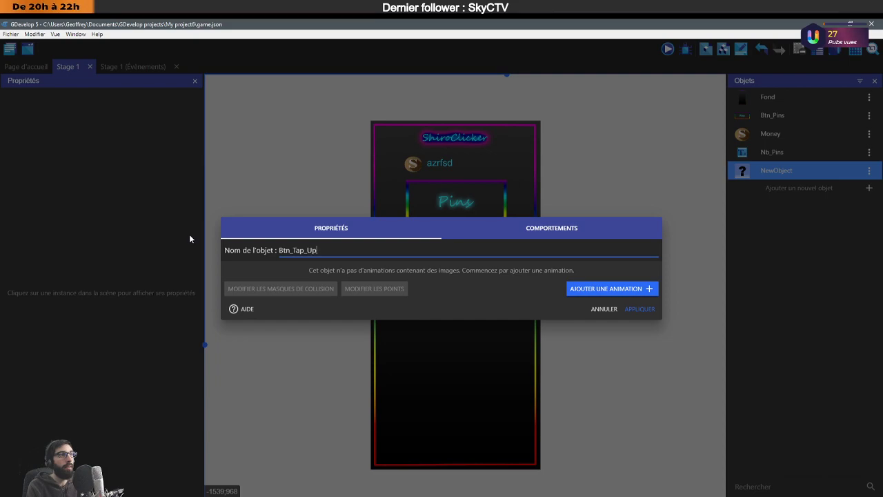
Add an animation to Btn_Tap_Upgrade using Bouton-Tap+.png from the App Smartphone folder, copy the image into the project, and apply.
{"action": "left_click", "coordinate": [640, 289]}
{"action": "left_click", "coordinate": [247, 288]}
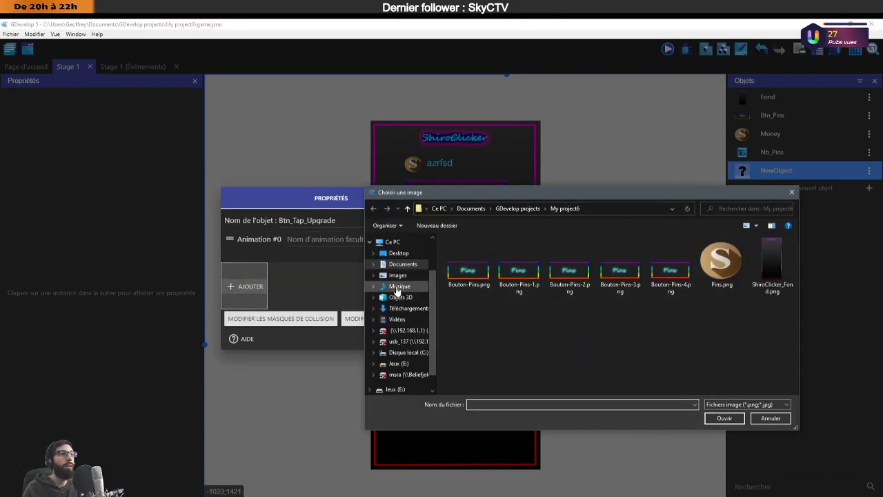
{"action": "left_click", "coordinate": [397, 275]}
{"action": "double_click", "coordinate": [469, 261]}
{"action": "double_click", "coordinate": [468, 260]}
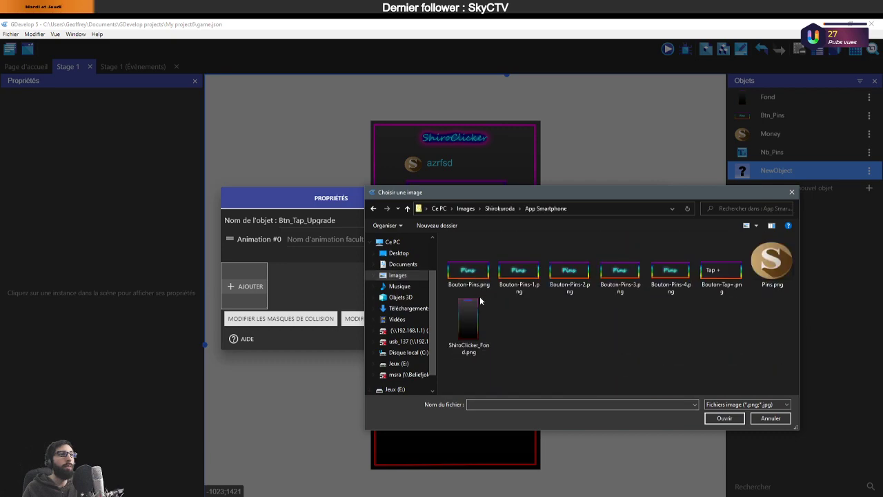
{"action": "double_click", "coordinate": [722, 269]}
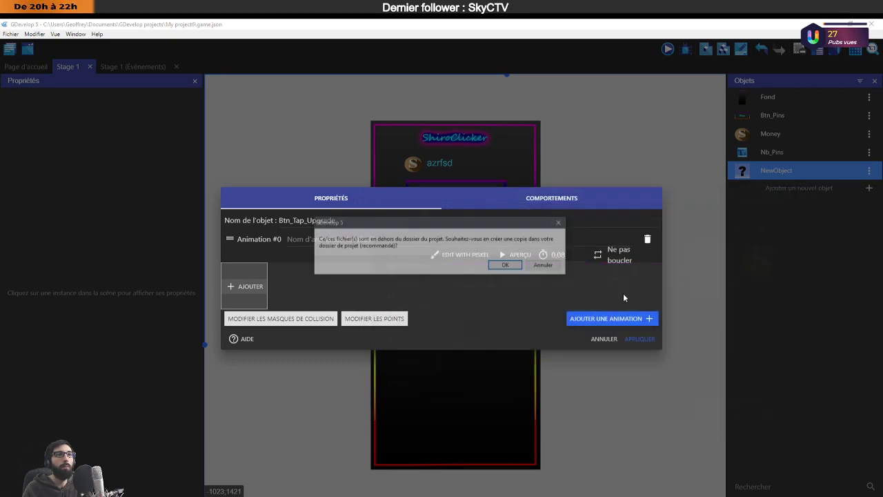
{"action": "left_click", "coordinate": [511, 266]}
{"action": "left_click", "coordinate": [635, 339]}
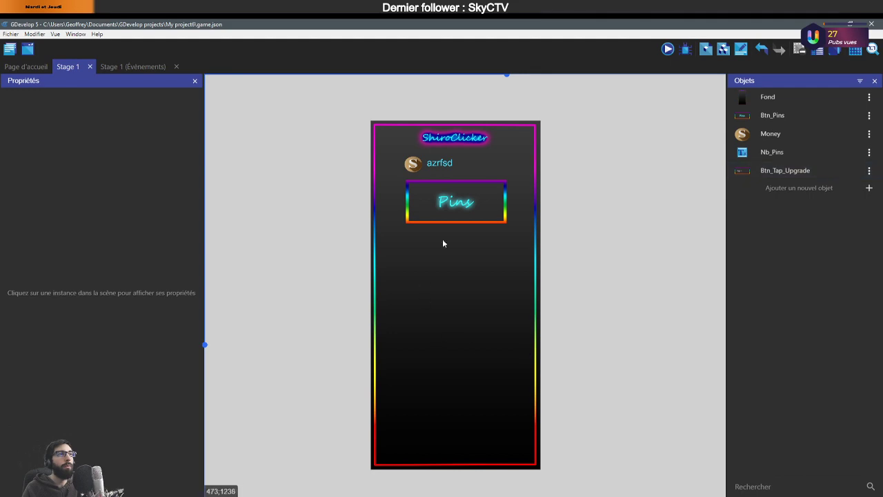
Place Btn_Tap_Upgrade below the Pins button on the scene's left side and shrink it to about 645 by 277.
{"action": "left_click", "coordinate": [513, 277]}
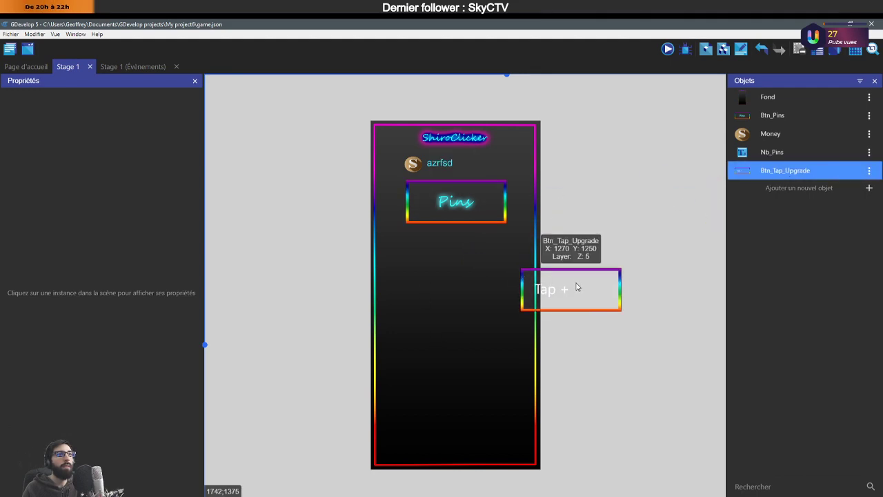
{"action": "left_click_drag", "start_coordinate": [576, 279], "coordinate": [452, 276]}
{"action": "left_click_drag", "start_coordinate": [502, 314], "coordinate": [466, 313]}
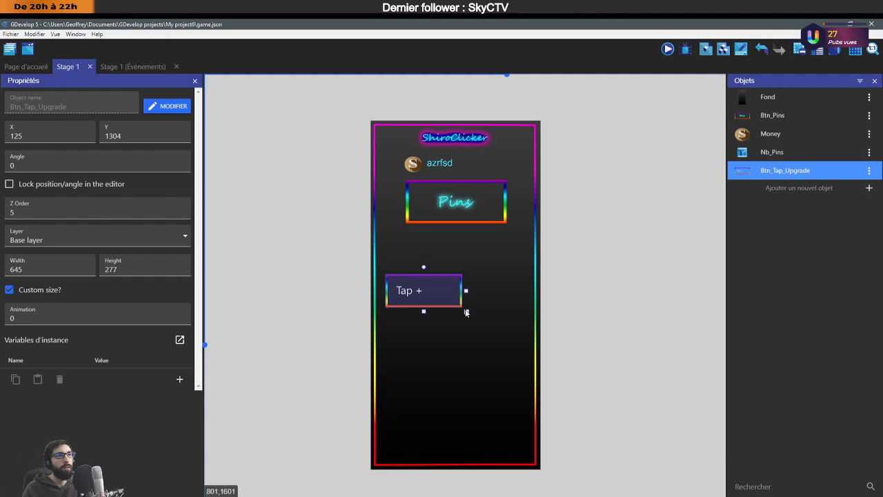
Create a text object named Price with white text reading "Price".
{"action": "left_click", "coordinate": [564, 311]}
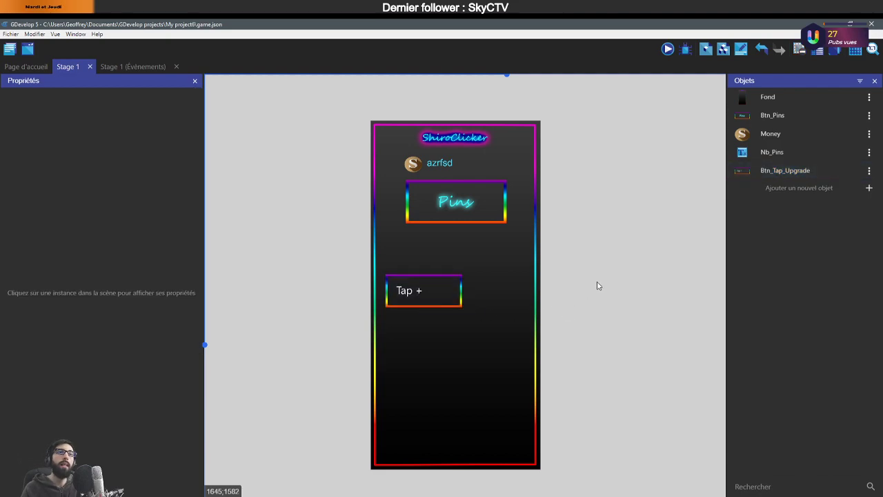
{"action": "left_click", "coordinate": [793, 193]}
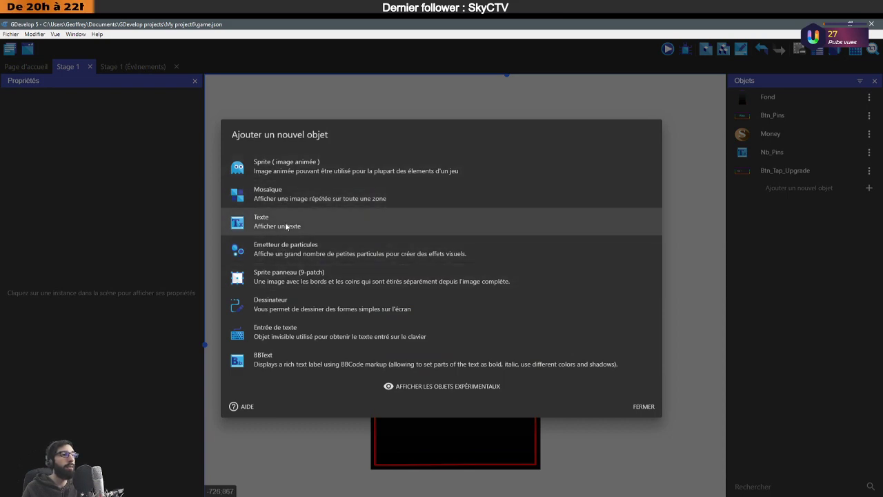
{"action": "left_click", "coordinate": [286, 227]}
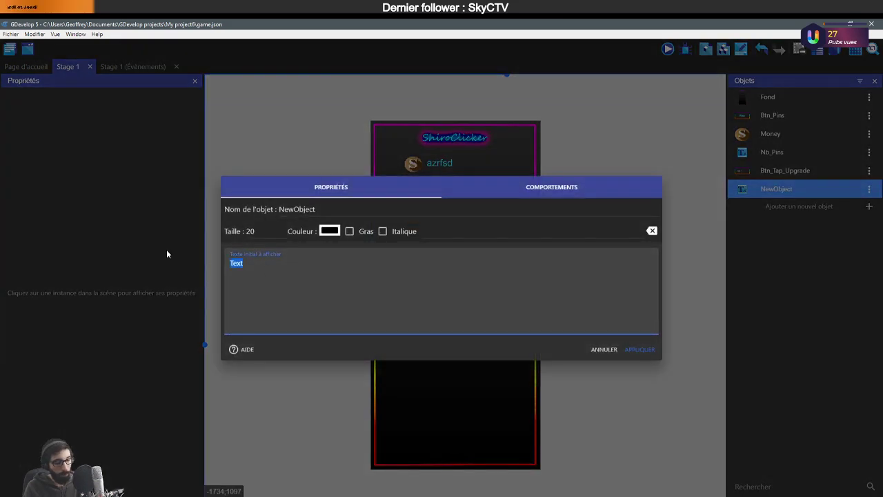
{"action": "type", "text": "Price"}
{"action": "left_click", "coordinate": [329, 231]}
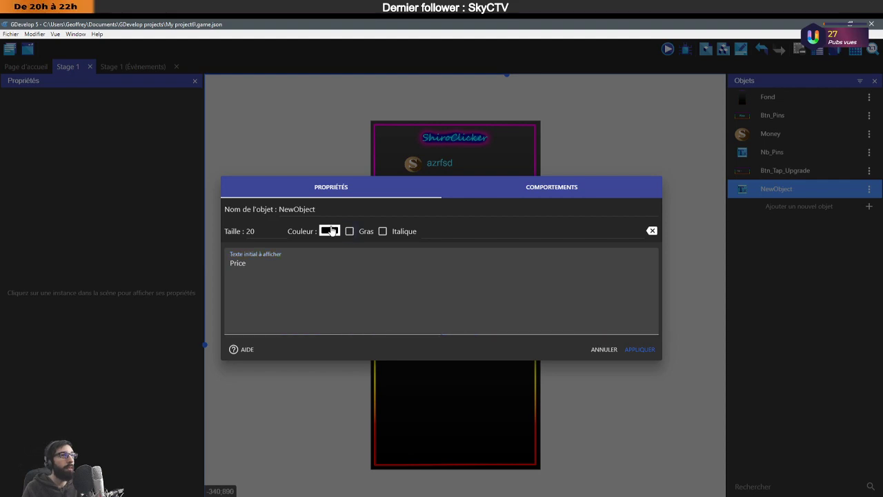
{"action": "left_click", "coordinate": [248, 249]}
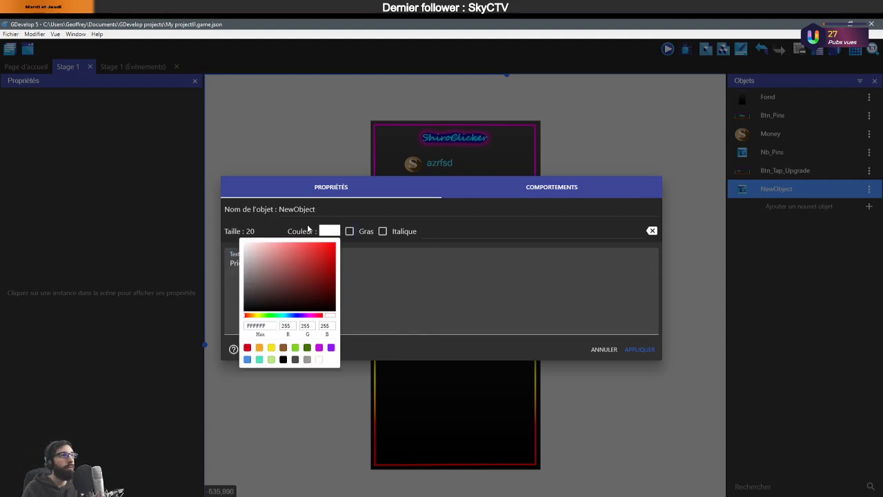
{"action": "left_click", "coordinate": [198, 203]}
{"action": "type", "text": "Price"}
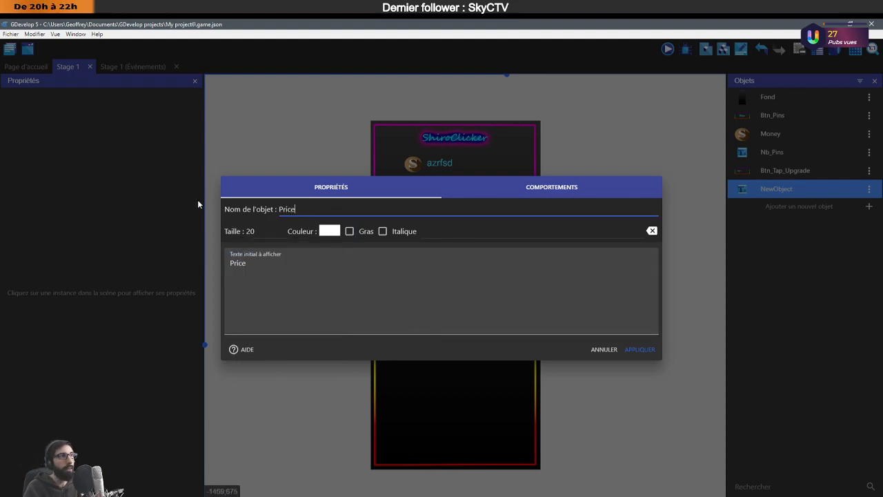
{"action": "left_click", "coordinate": [642, 350]}
Place the Price text just right of the Tap + button in the scene and set its text size to 80.
{"action": "left_click_drag", "start_coordinate": [793, 190], "coordinate": [482, 290]}
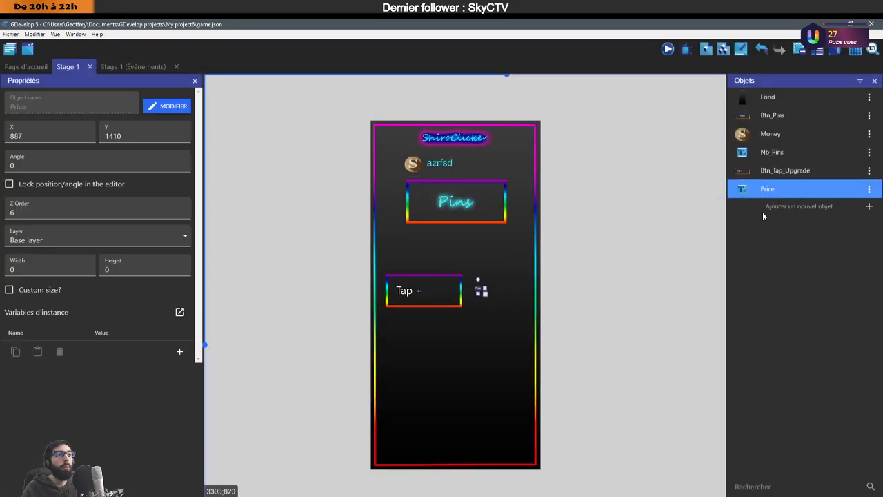
{"action": "double_click", "coordinate": [763, 190]}
{"action": "double_click", "coordinate": [250, 231]}
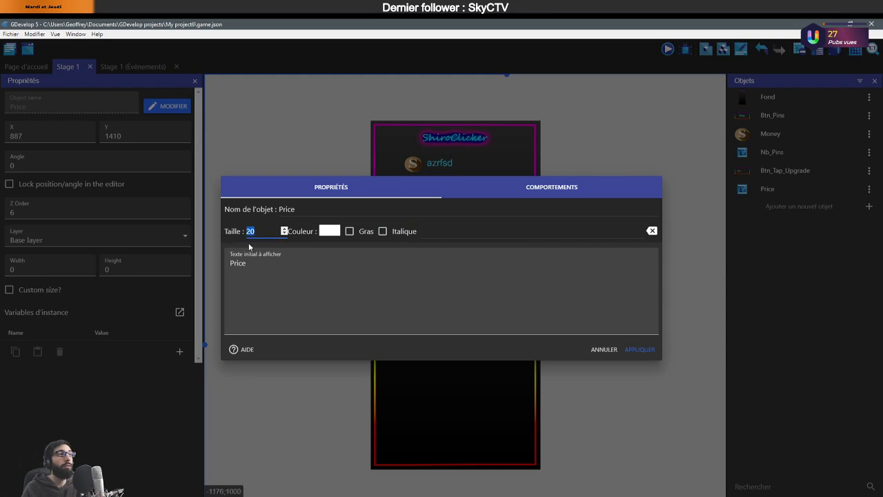
{"action": "type", "text": "80"}
{"action": "left_click_drag", "start_coordinate": [295, 209], "coordinate": [286, 209]}
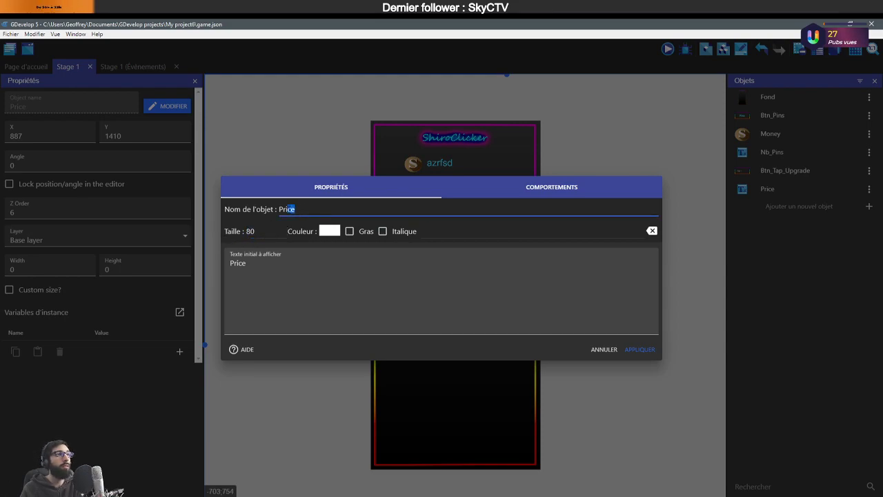
{"action": "left_click", "coordinate": [639, 349]}
Shrink Btn_Tap_Upgrade to about 598 by 257 and move the Price text closer to its right edge, at about X 778, Y 1382.
{"action": "left_click", "coordinate": [487, 294]}
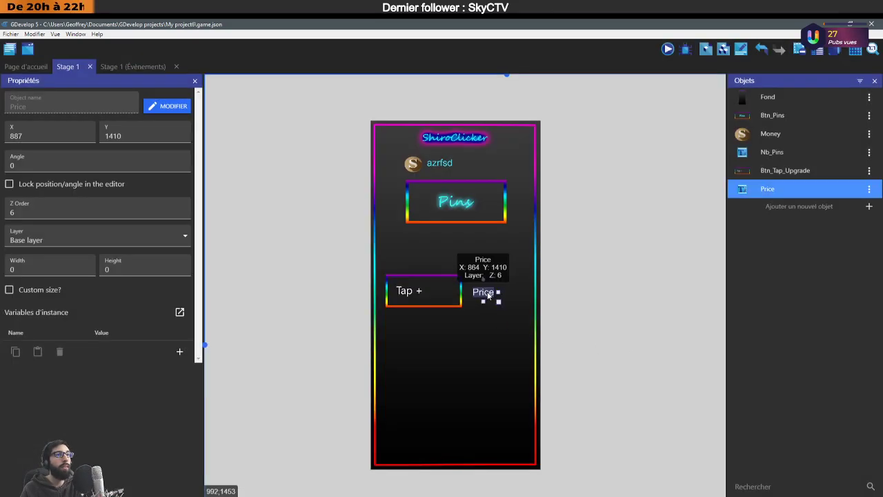
{"action": "left_click", "coordinate": [502, 309]}
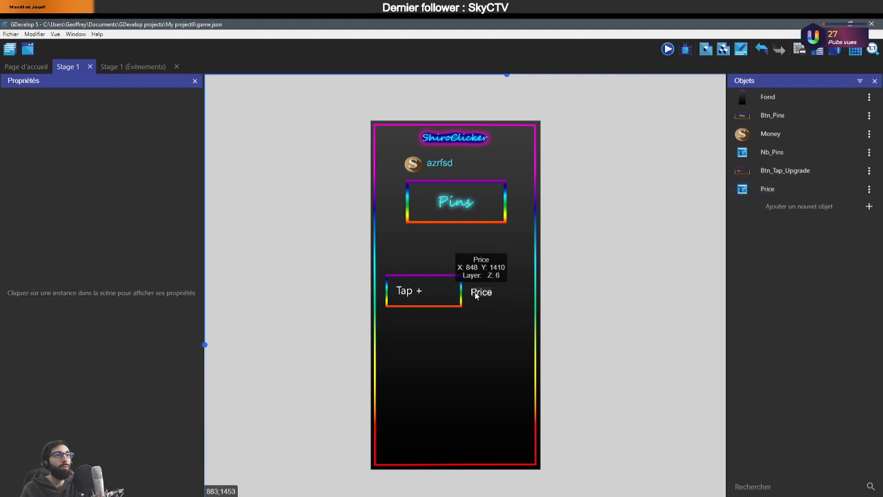
{"action": "left_click", "coordinate": [475, 295]}
{"action": "left_click", "coordinate": [456, 302]}
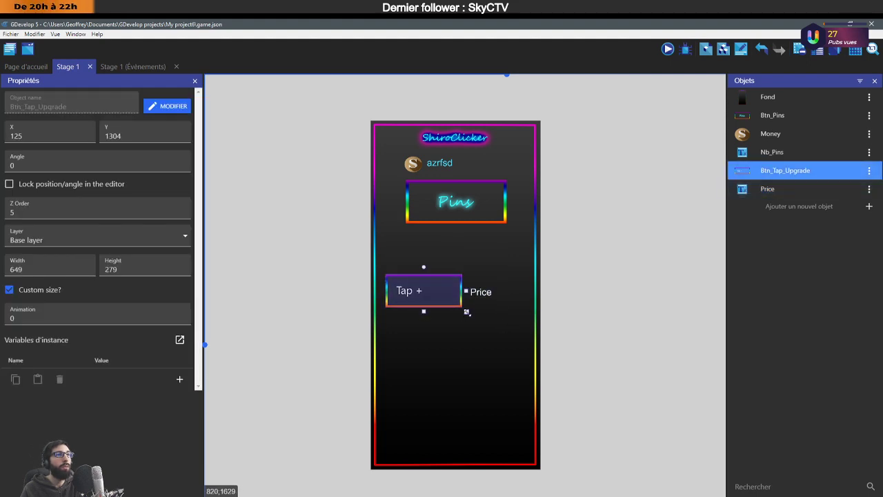
{"action": "left_click_drag", "start_coordinate": [466, 312], "coordinate": [473, 296]}
{"action": "left_click", "coordinate": [483, 302]}
Reduce the Price text size to 70 and adjust its position beside the Tap + button.
{"action": "double_click", "coordinate": [787, 187]}
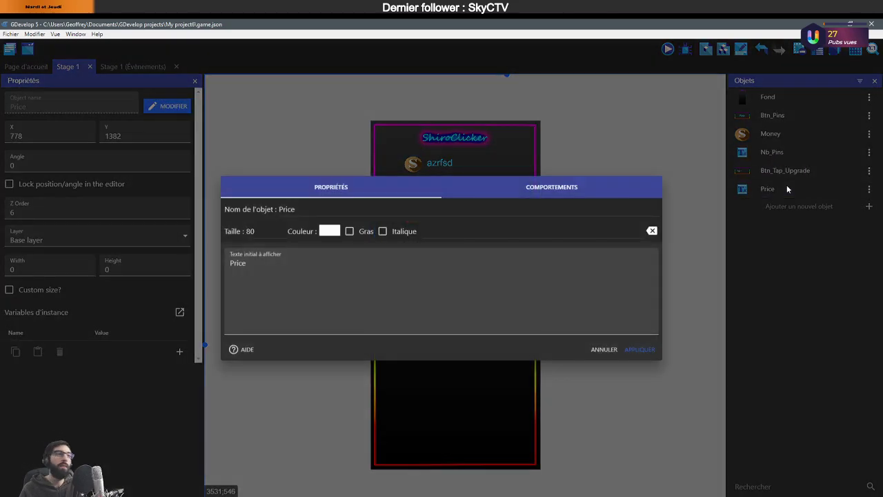
{"action": "double_click", "coordinate": [250, 231]}
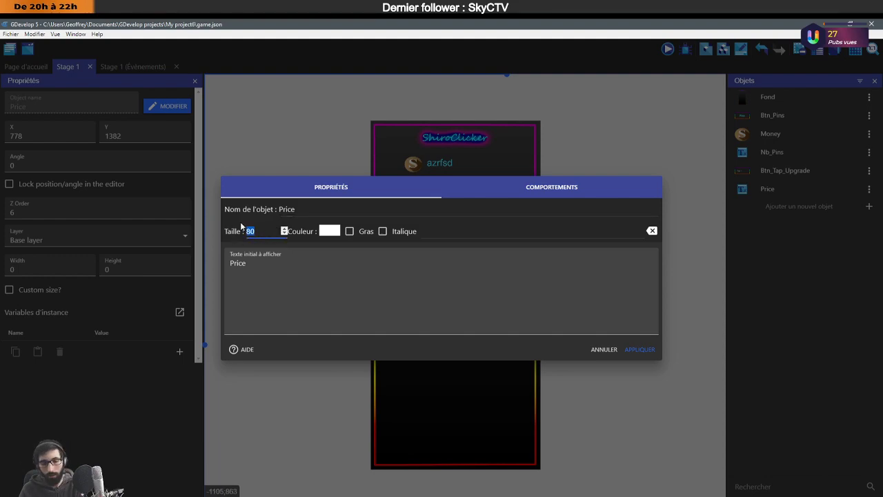
{"action": "type", "text": "18"}
{"action": "left_click", "coordinate": [639, 349]}
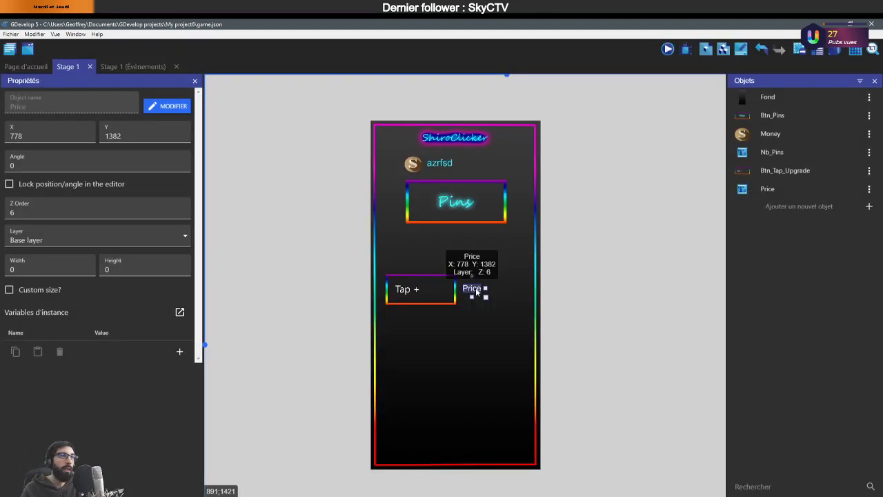
{"action": "left_click_drag", "start_coordinate": [476, 292], "coordinate": [473, 291]}
{"action": "left_click", "coordinate": [477, 336]}
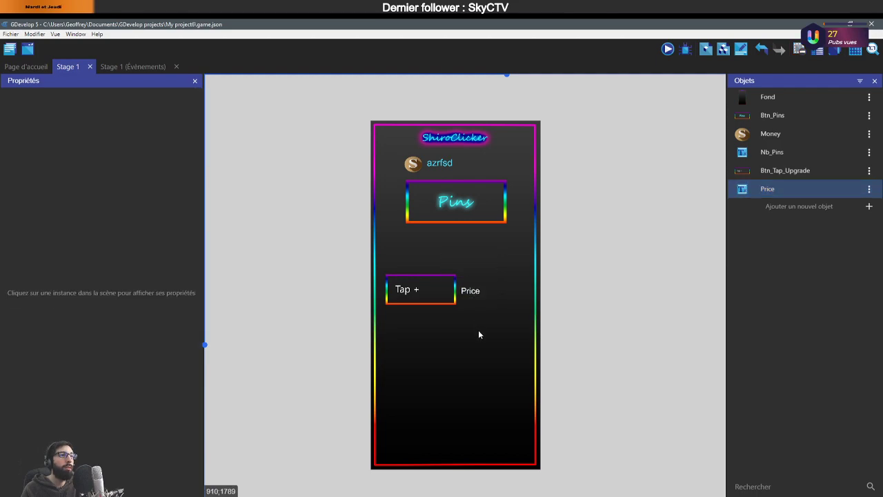
{"action": "left_click", "coordinate": [477, 295]}
{"action": "left_click", "coordinate": [489, 315]}
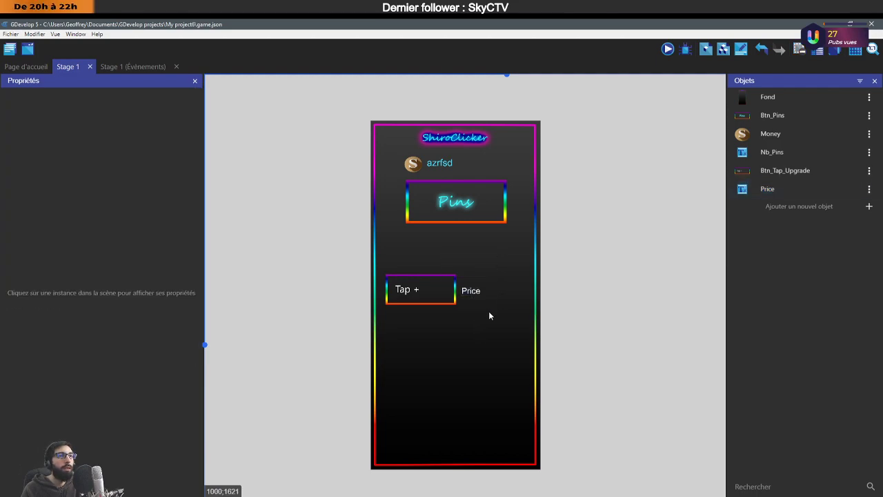
Change the displayed text of the Price object to "Price :".
{"action": "double_click", "coordinate": [769, 191]}
{"action": "left_click", "coordinate": [319, 264]}
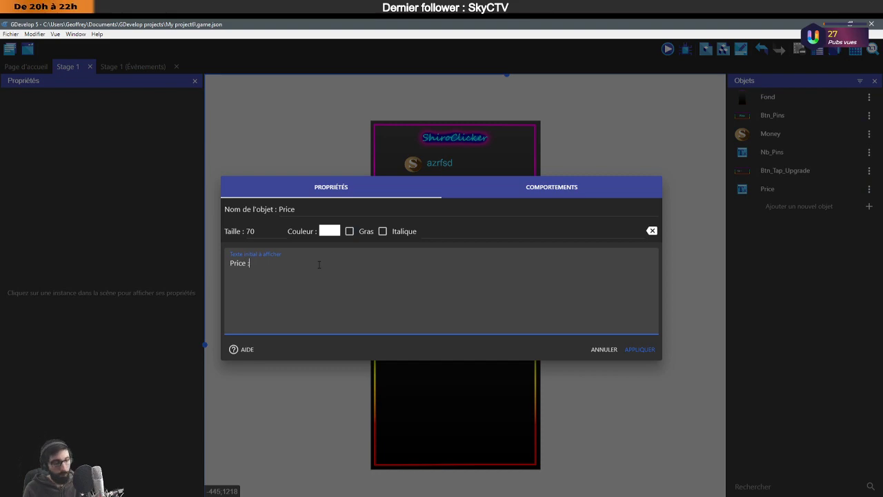
{"action": "left_click", "coordinate": [638, 348]}
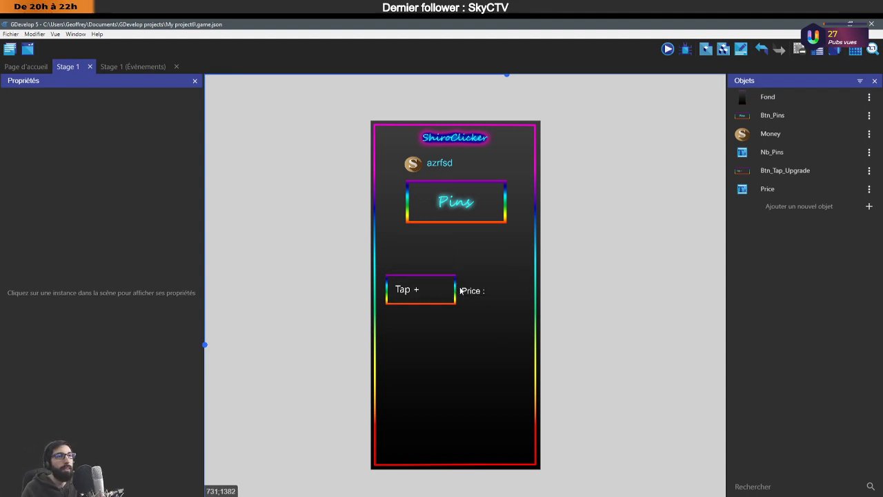
Create a new text object named Tap_Augment, keeping its default text.
{"action": "left_click", "coordinate": [796, 206]}
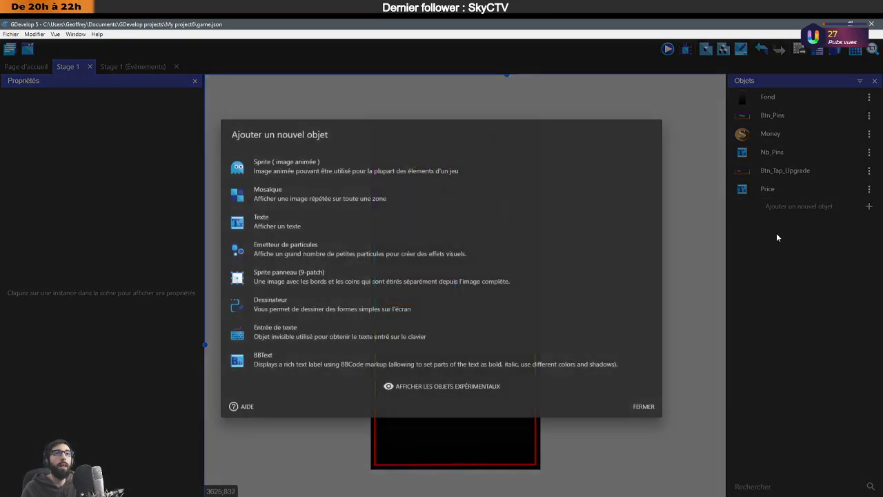
{"action": "left_click", "coordinate": [306, 218]}
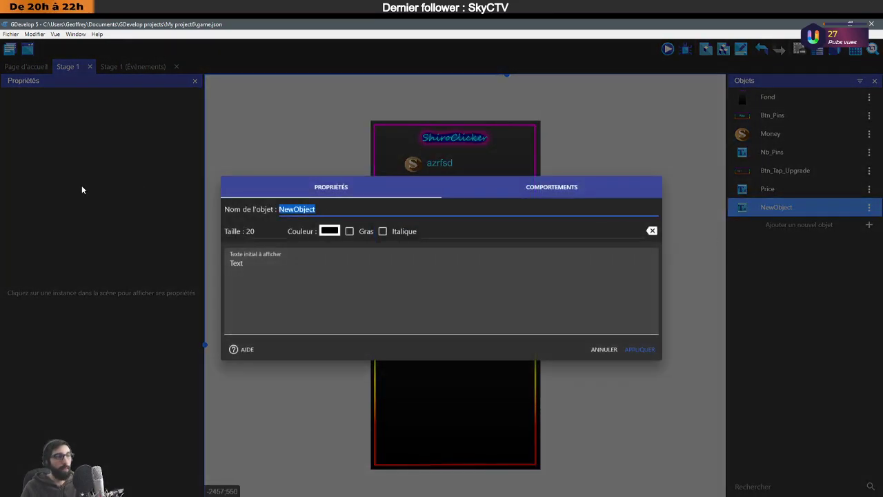
{"action": "type", "text": "P"}
{"action": "type", "text": "Tap"}
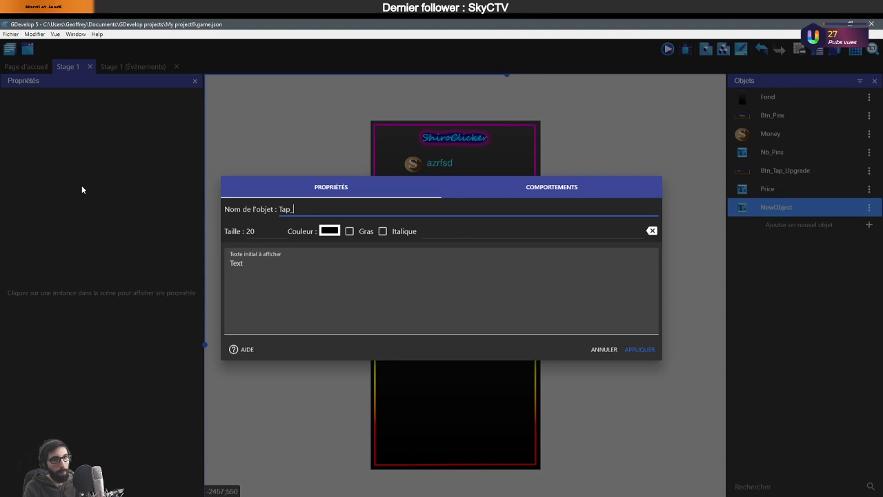
{"action": "type", "text": "_Augment"}
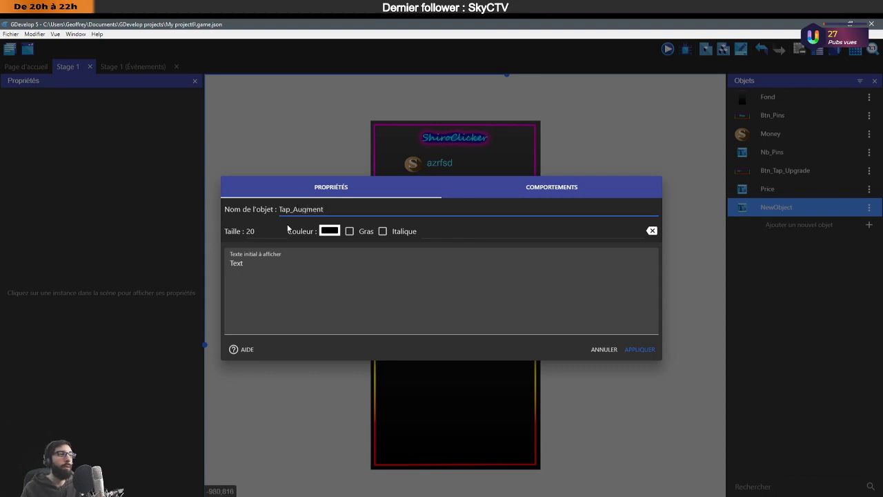
{"action": "left_click", "coordinate": [275, 298]}
{"action": "key", "text": "ctrl+a"}
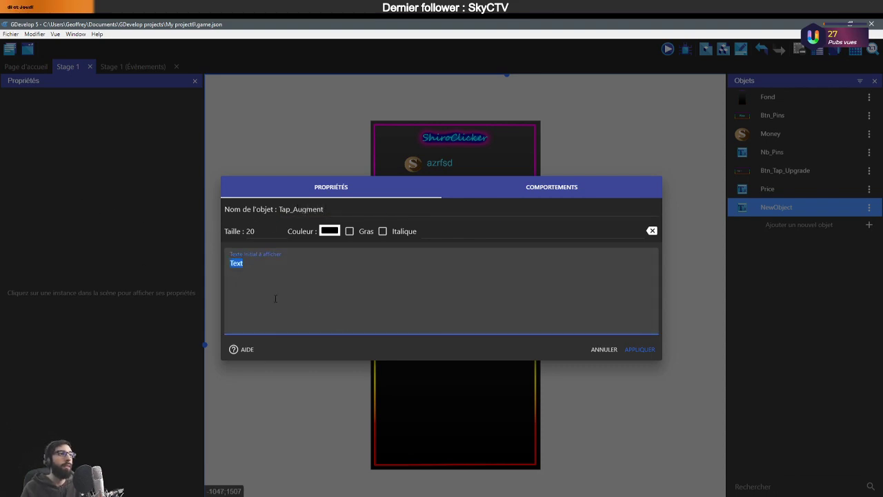
{"action": "left_click", "coordinate": [640, 349]}
Place one Tap_Augment instance above the Price label and add another at the right end of the Tap + button.
{"action": "left_click_drag", "start_coordinate": [735, 208], "coordinate": [490, 259]}
{"action": "left_click", "coordinate": [442, 293]}
{"action": "right_click", "coordinate": [446, 286]}
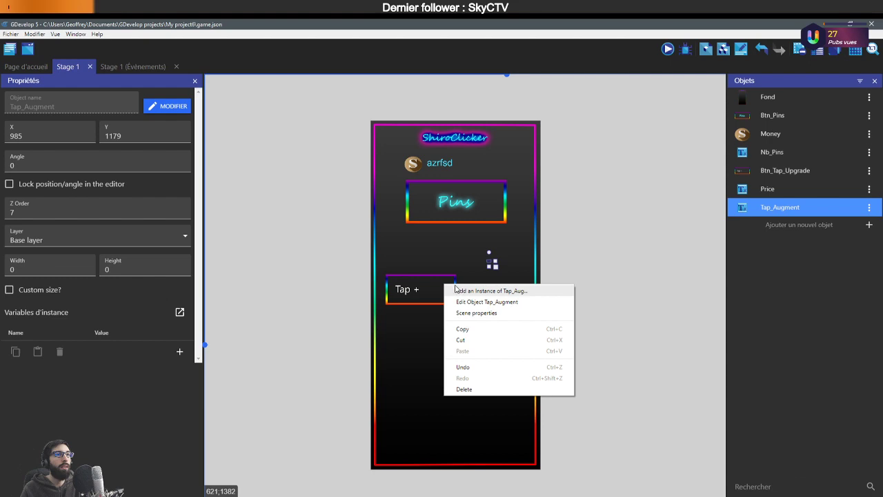
{"action": "left_click", "coordinate": [457, 290]}
Move the second Tap_Augment instance off the button to above the Price label and size it to about 201 by 121.
{"action": "left_click", "coordinate": [102, 187]}
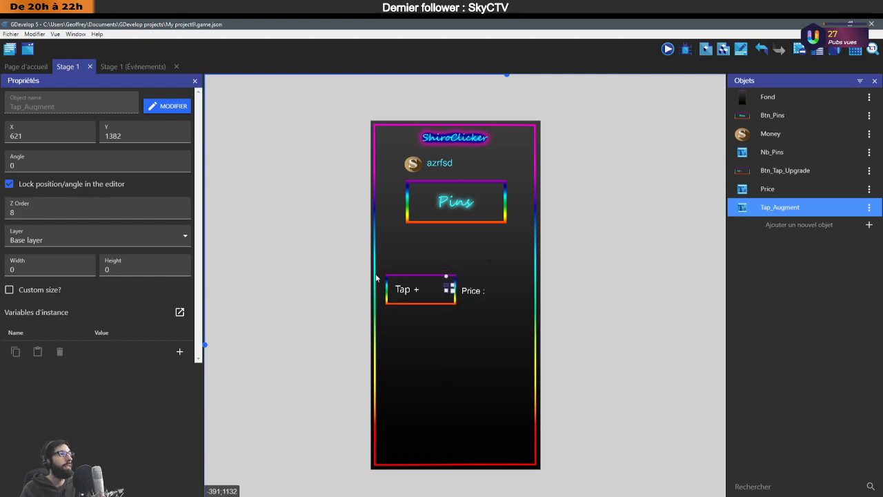
{"action": "left_click", "coordinate": [424, 296]}
{"action": "left_click", "coordinate": [427, 295]}
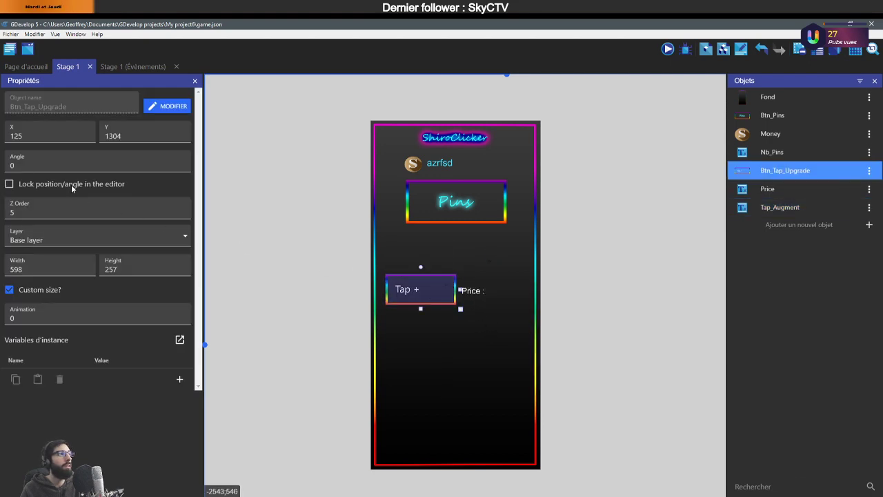
{"action": "left_click_drag", "start_coordinate": [426, 260], "coordinate": [502, 284]}
{"action": "left_click", "coordinate": [769, 224]}
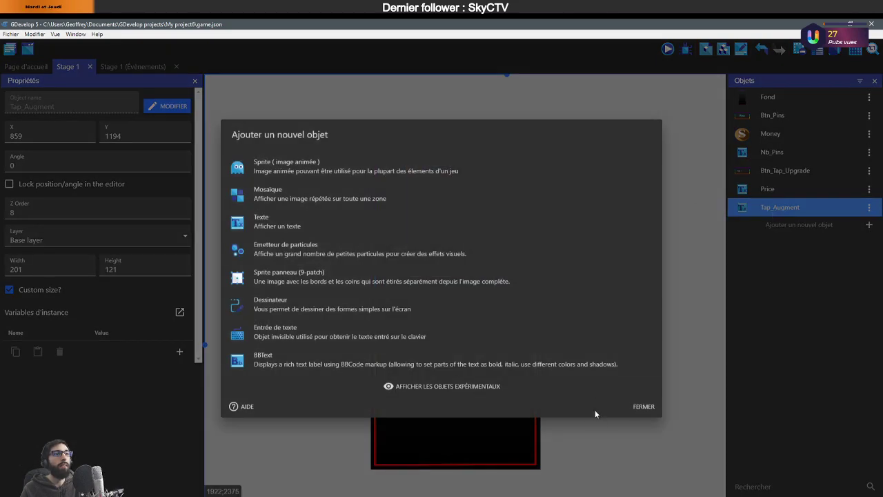
{"action": "left_click", "coordinate": [643, 407]}
Set Tap_Augment's text size to 70 and move the 201 by 121 instance inside the button, right after "Tap +".
{"action": "double_click", "coordinate": [780, 207]}
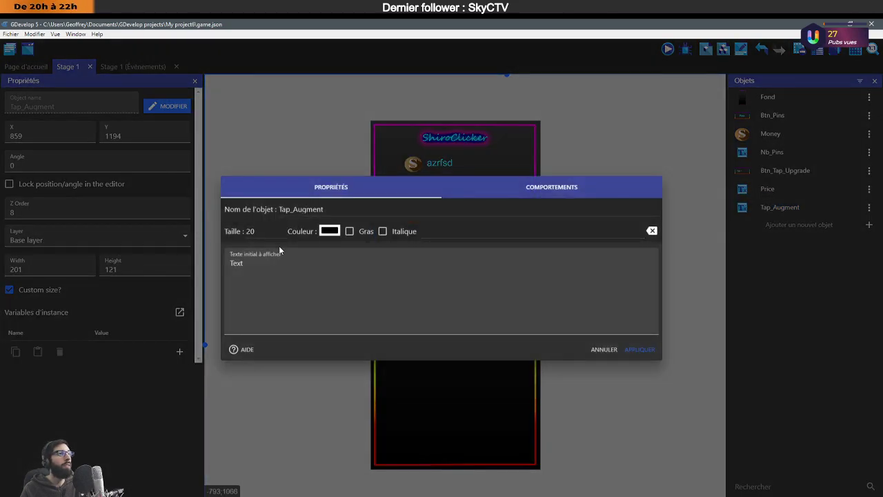
{"action": "double_click", "coordinate": [250, 231]}
{"action": "type", "text": "70"}
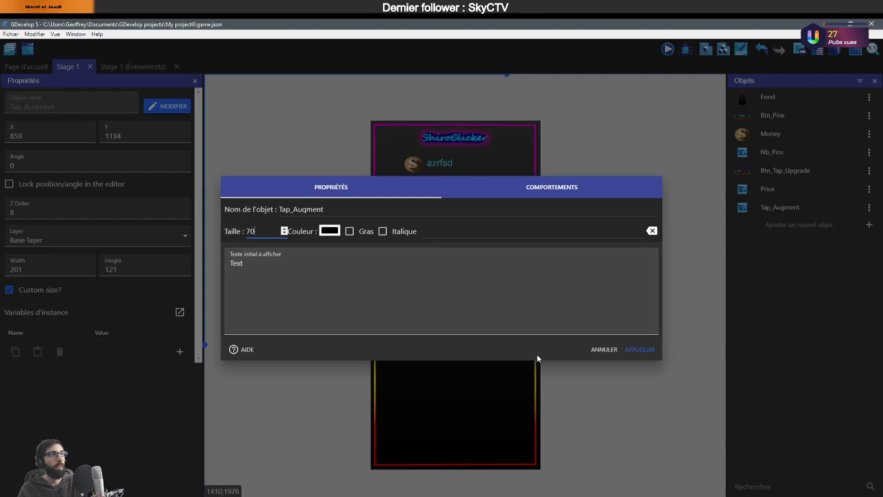
{"action": "left_click", "coordinate": [637, 349]}
{"action": "left_click_drag", "start_coordinate": [490, 272], "coordinate": [423, 294]}
Delete the extra Tap_Augment instance above the Price label and shrink the one in the button to about 178 by 101.
{"action": "left_click", "coordinate": [505, 266]}
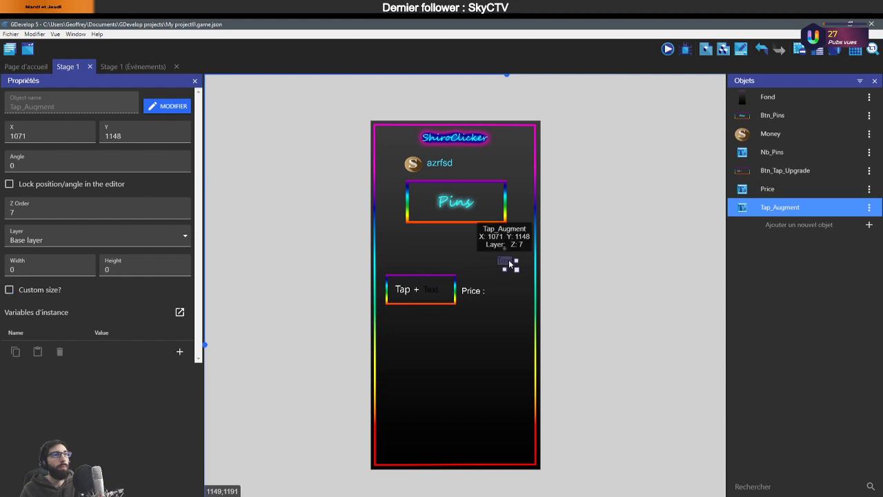
{"action": "key", "text": "Delete"}
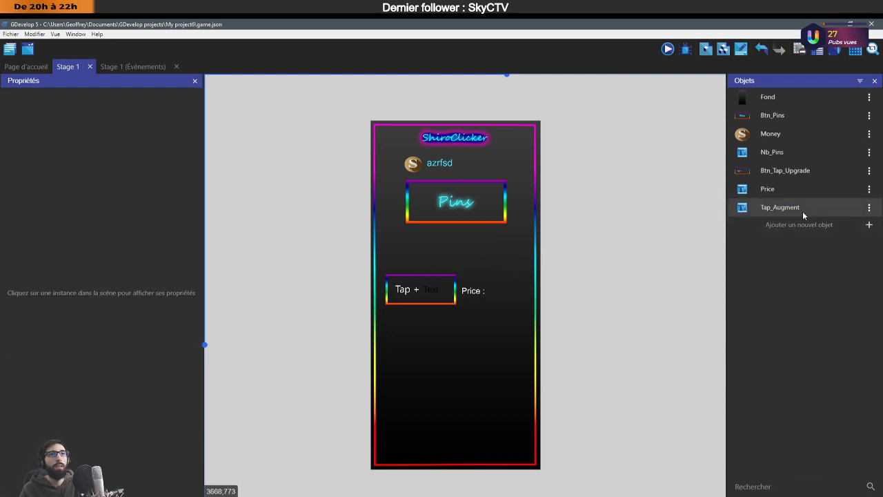
{"action": "left_click", "coordinate": [437, 292]}
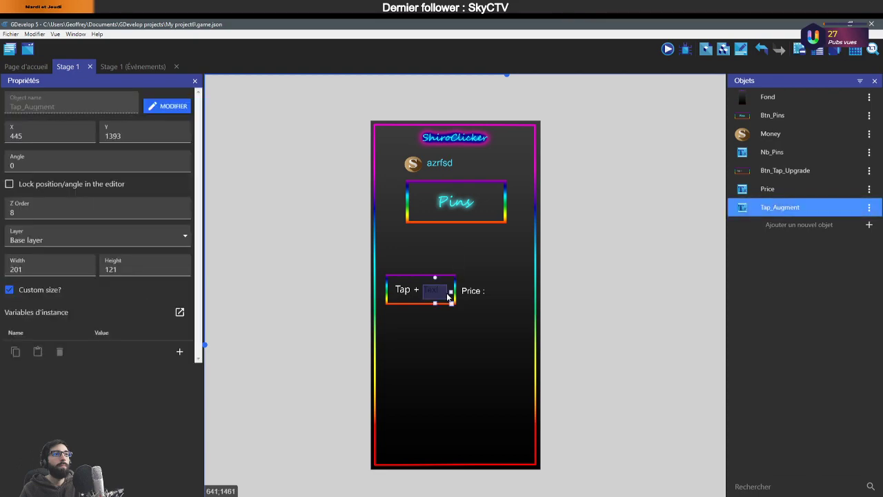
{"action": "left_click_drag", "start_coordinate": [452, 304], "coordinate": [444, 297]}
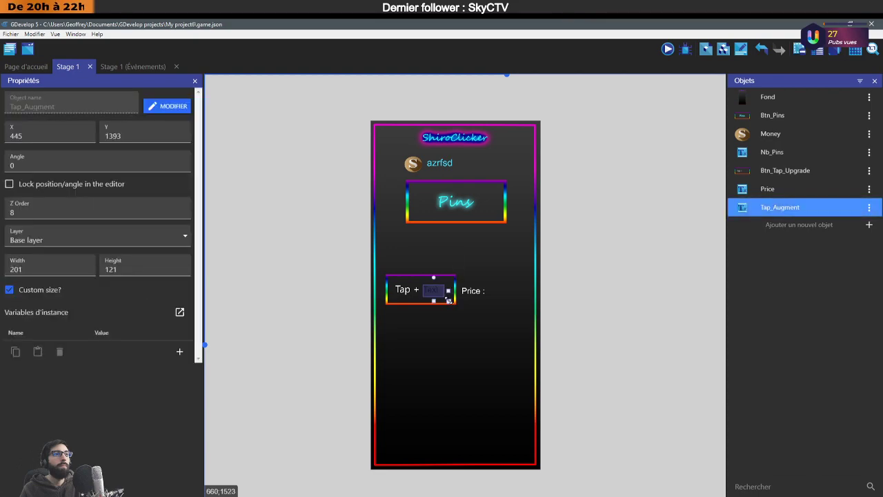
Make the Tap_Augment text white and bold, and widen its instance in the Tap + button to about 186 by 101.
{"action": "double_click", "coordinate": [783, 207]}
{"action": "left_click", "coordinate": [331, 231]}
{"action": "left_click", "coordinate": [319, 359]}
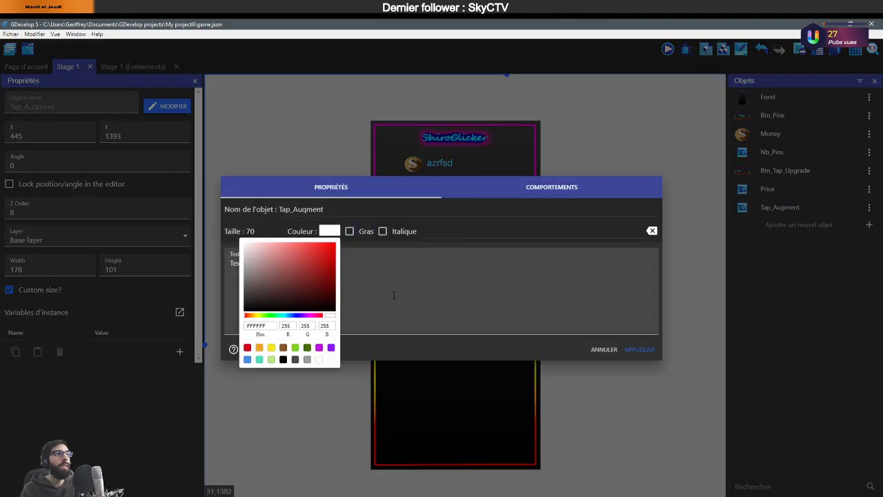
{"action": "left_click", "coordinate": [349, 231]}
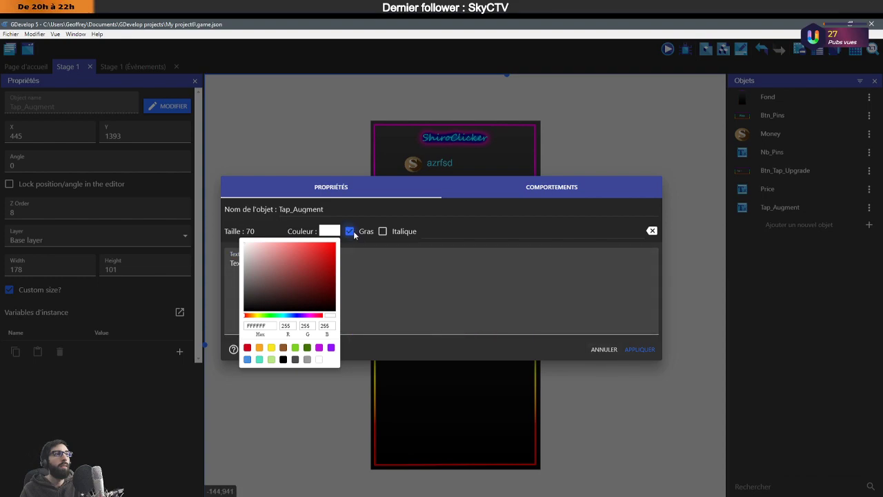
{"action": "left_click", "coordinate": [644, 352]}
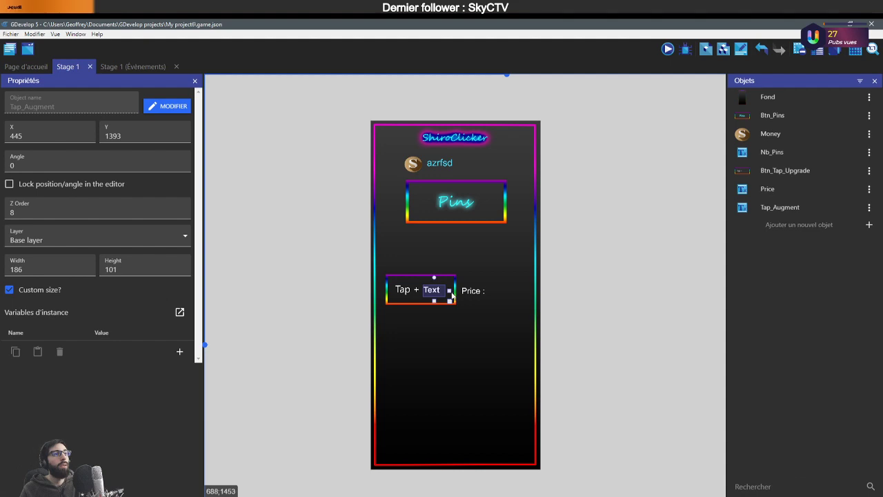
{"action": "left_click", "coordinate": [503, 336]}
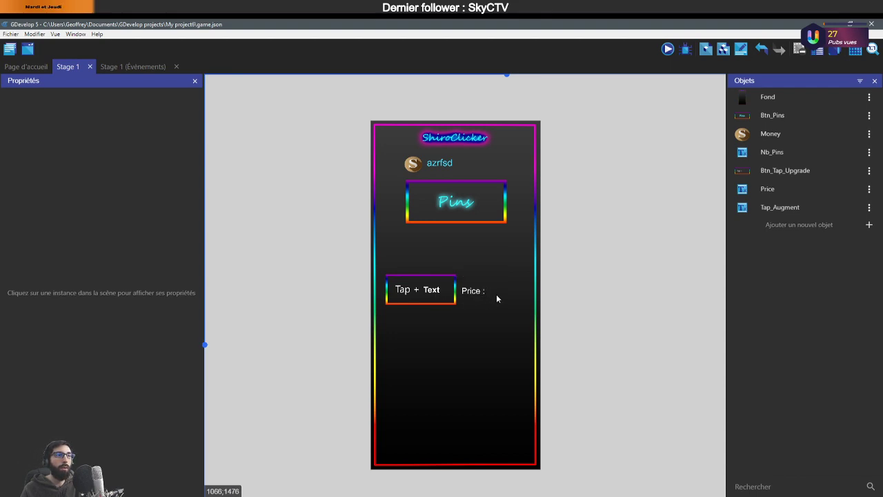
Give the Tap_Augment text and the Btn_Tap_Upgrade button the same Z order of 5, and save the project.
{"action": "right_click", "coordinate": [429, 292]}
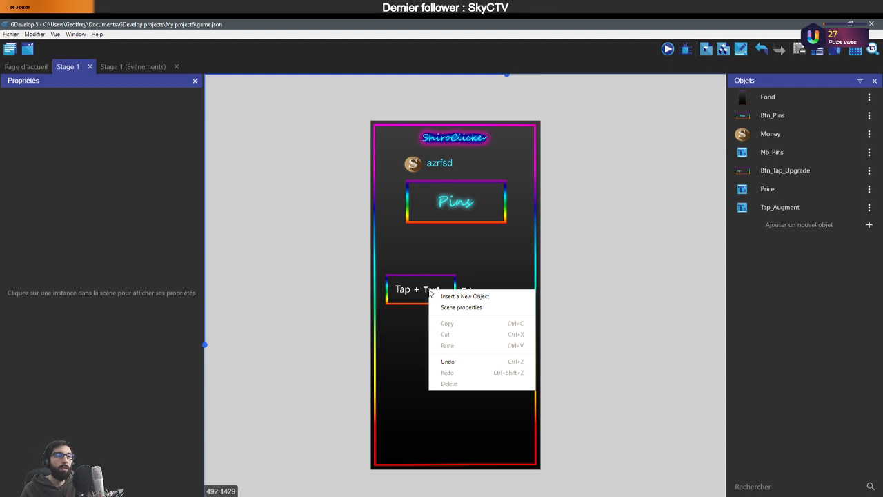
{"action": "left_click", "coordinate": [427, 292]}
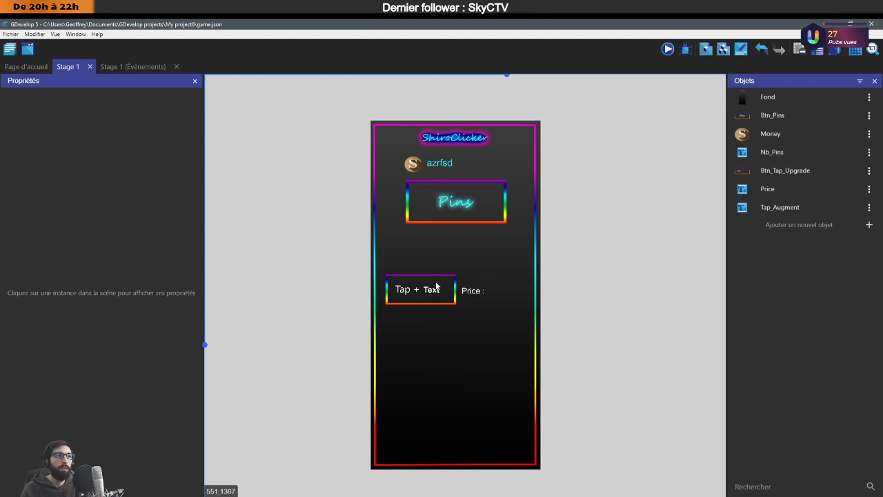
{"action": "left_click", "coordinate": [431, 290]}
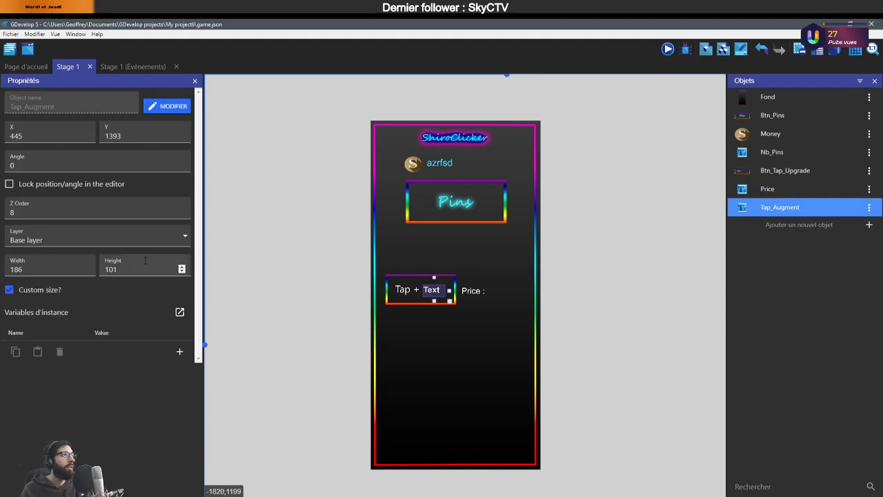
{"action": "left_click_drag", "start_coordinate": [385, 269], "coordinate": [418, 307]}
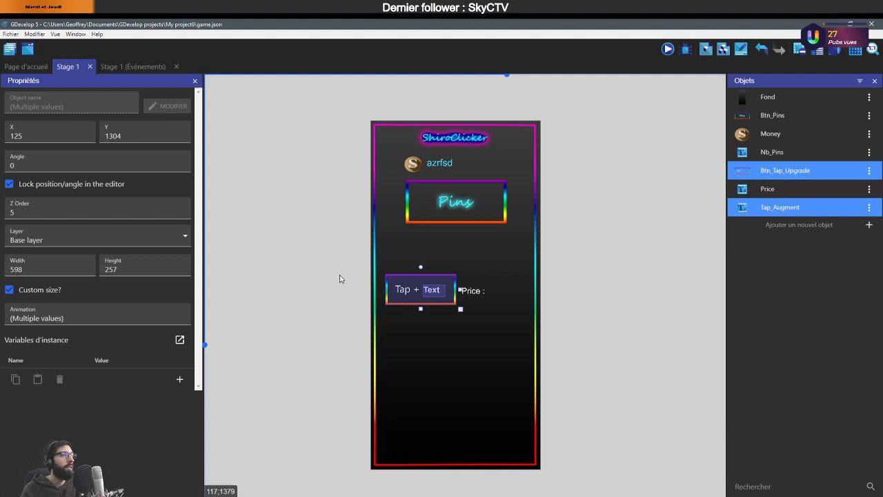
{"action": "left_click_drag", "start_coordinate": [42, 212], "coordinate": [7, 212]}
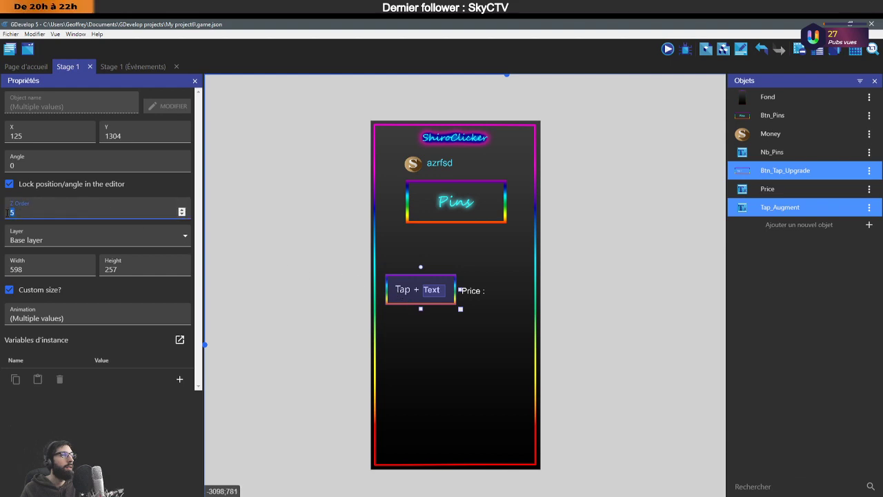
{"action": "left_click", "coordinate": [450, 270]}
{"action": "left_click", "coordinate": [431, 291]}
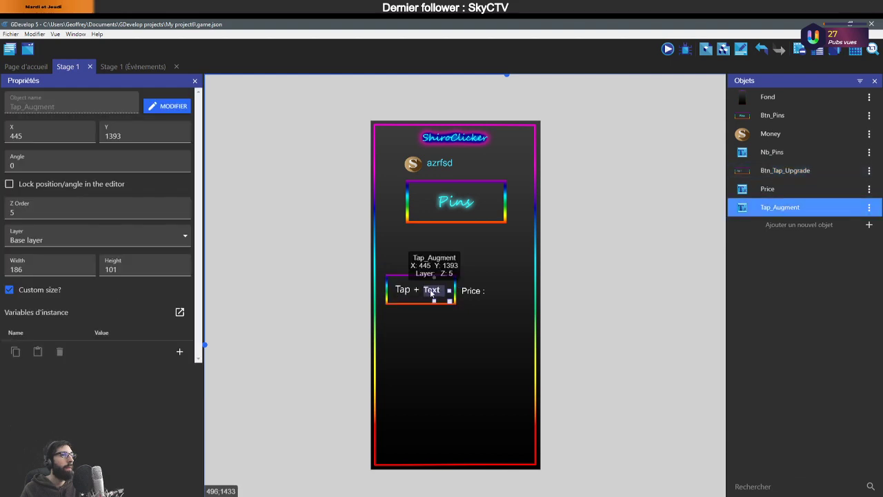
{"action": "left_click", "coordinate": [433, 294], "text": "shift"}
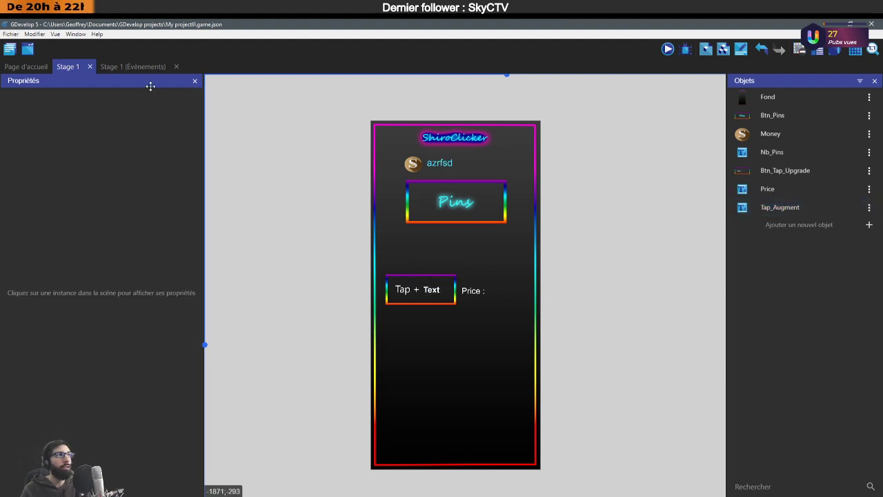
{"action": "key", "text": "ctrl+s"}
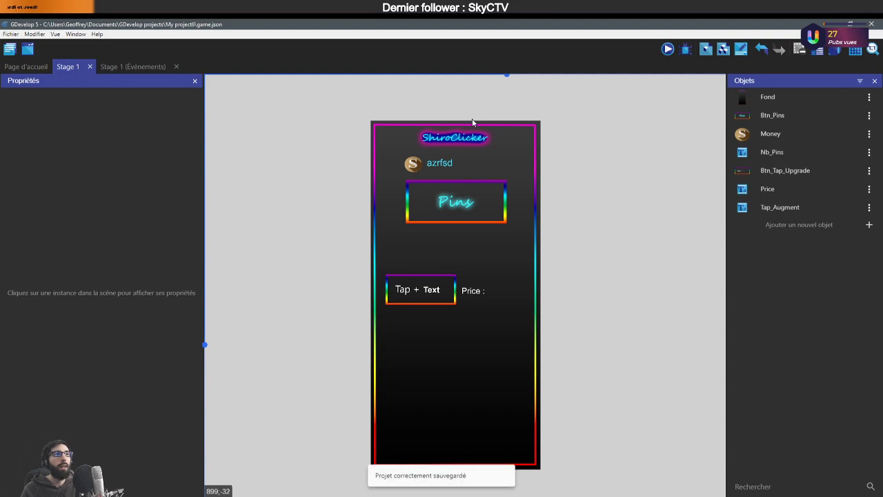
In the Stage 1 events, add a storage "Lire une valeur" action to the "Au lancement de la scène" event.
{"action": "left_click", "coordinate": [120, 67]}
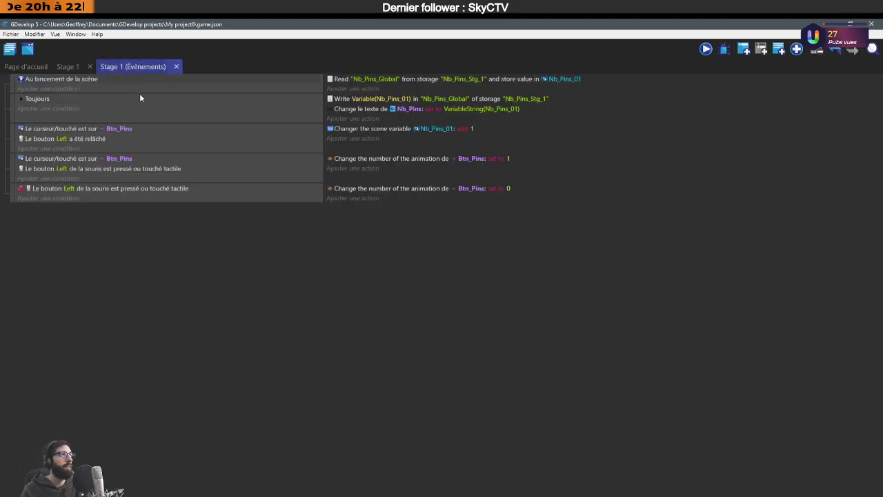
{"action": "left_click", "coordinate": [377, 90]}
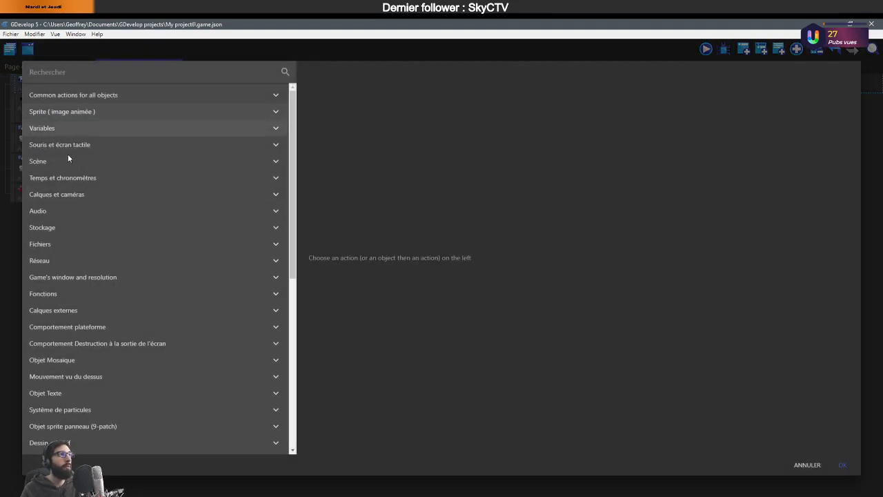
{"action": "left_click", "coordinate": [76, 227]}
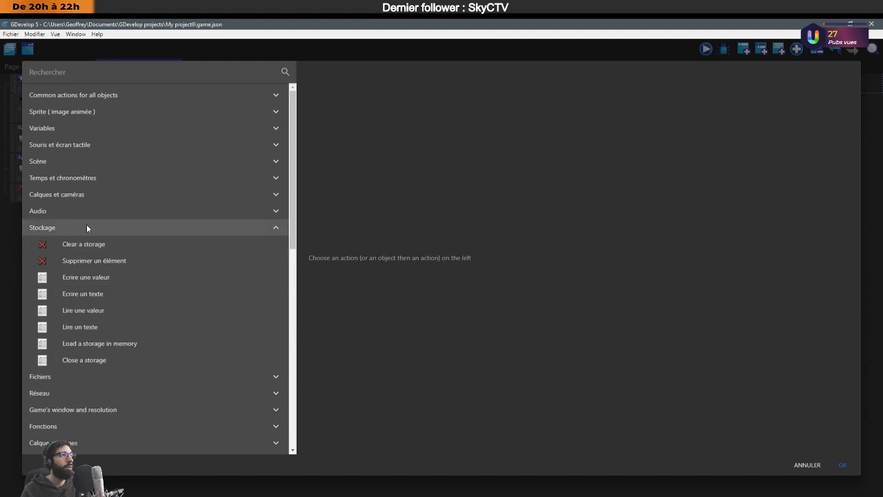
{"action": "left_click", "coordinate": [89, 309]}
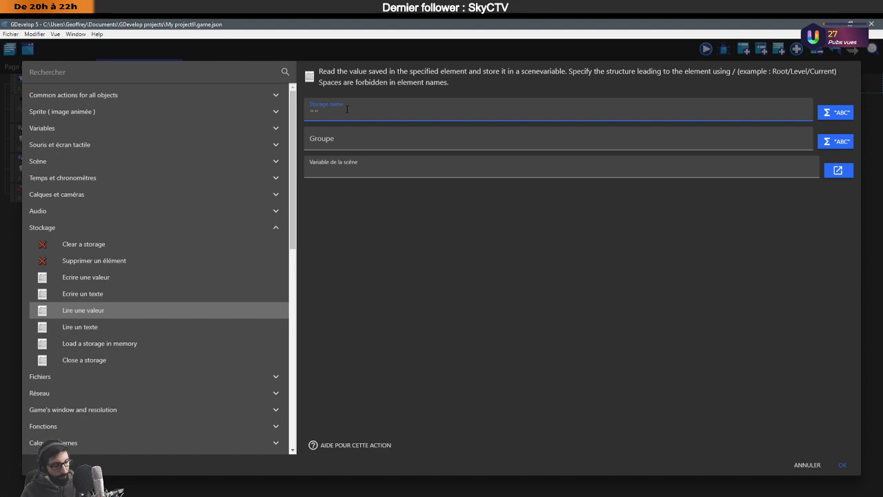
Enter "Tap_Augment_Txt" as the storage name of the read-value action.
{"action": "type", "text": "\"l"}
{"action": "type", "text": "ap_"}
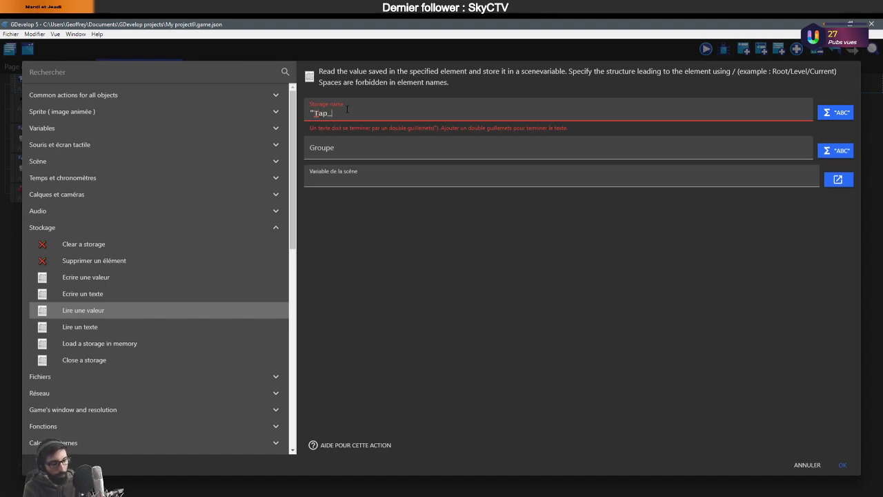
{"action": "type", "text": "Augment"}
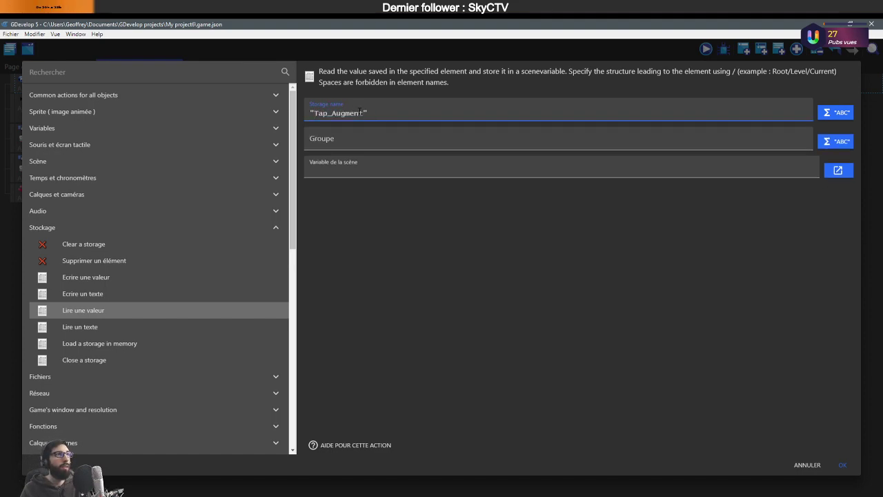
{"action": "left_click", "coordinate": [363, 113]}
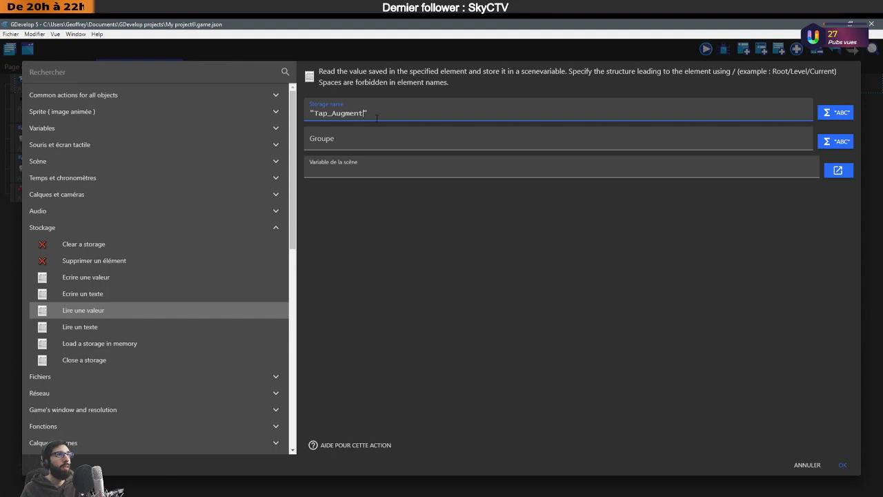
{"action": "type", "text": "_Txt"}
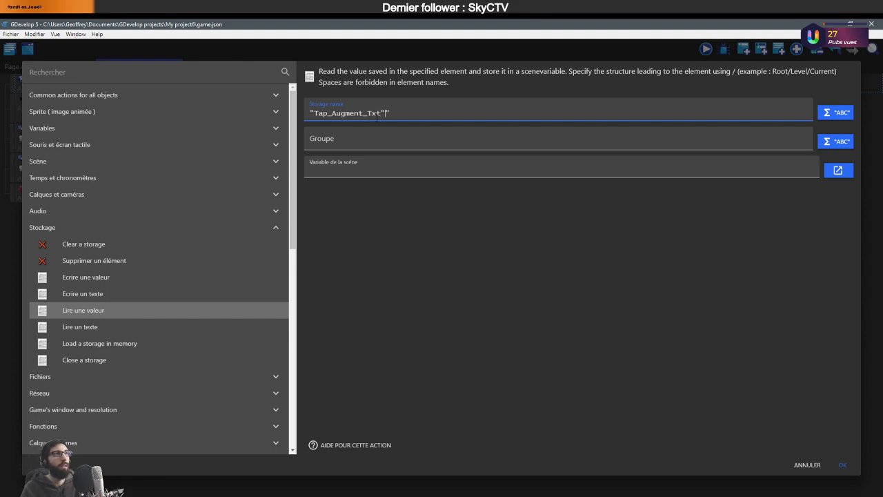
{"action": "key", "text": "BackSpace"}
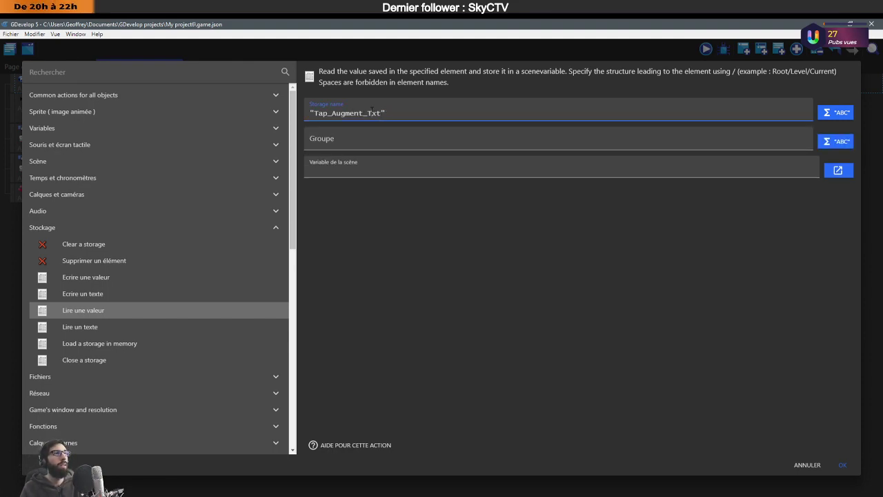
{"action": "double_click", "coordinate": [372, 113]}
{"action": "left_click", "coordinate": [365, 114]}
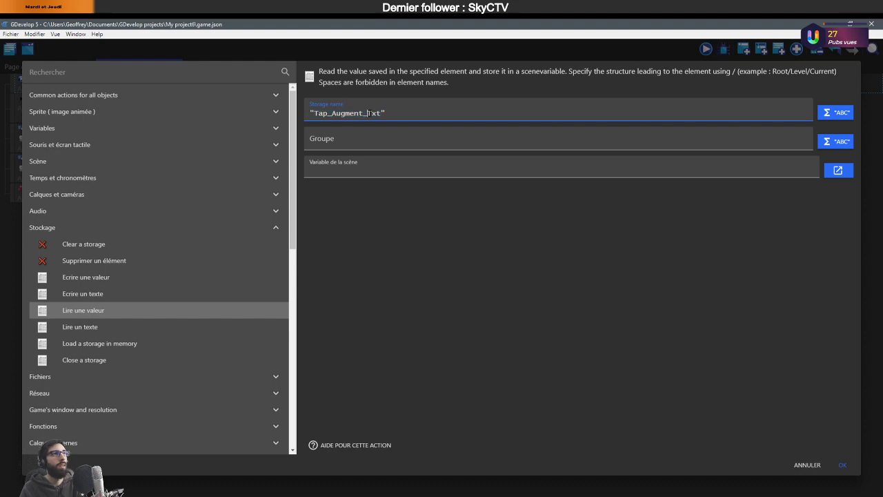
Set the read-value action's storage name to "Nb_Tap_Augment" and its group to "Nb_Tap_Global".
{"action": "key", "text": "BackSpace"}
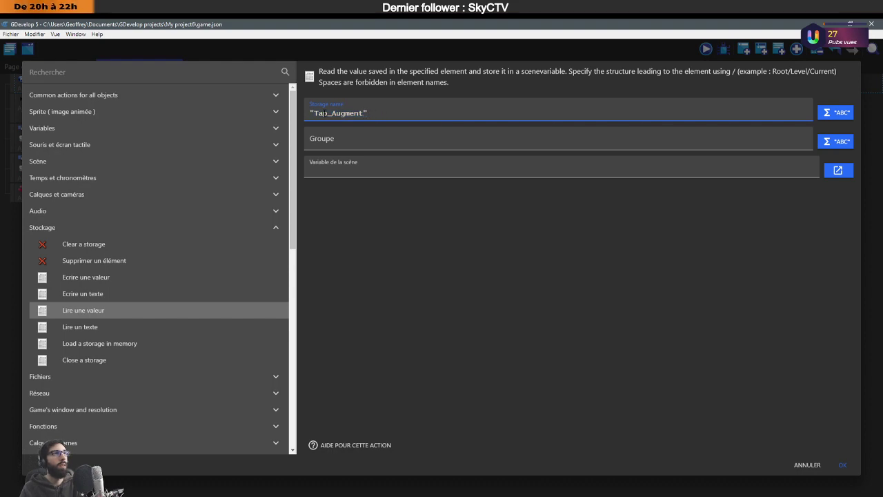
{"action": "type", "text": "Nb"}
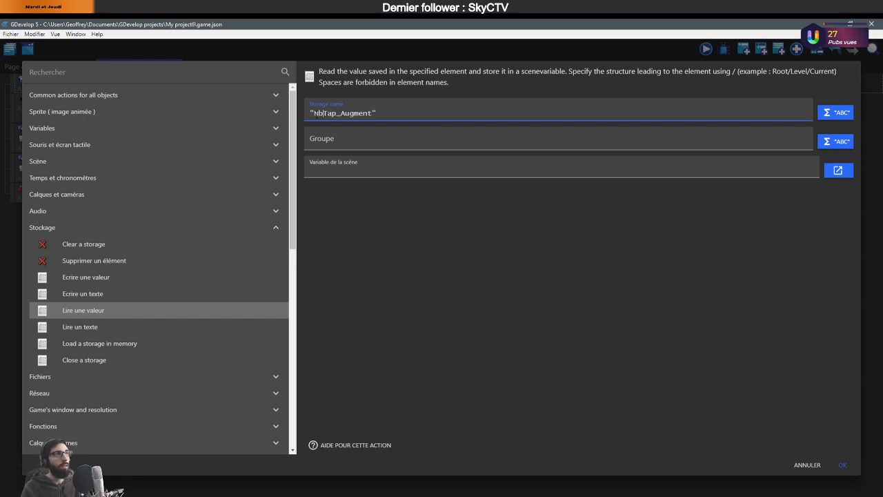
{"action": "type", "text": "_"}
{"action": "left_click", "coordinate": [420, 143]}
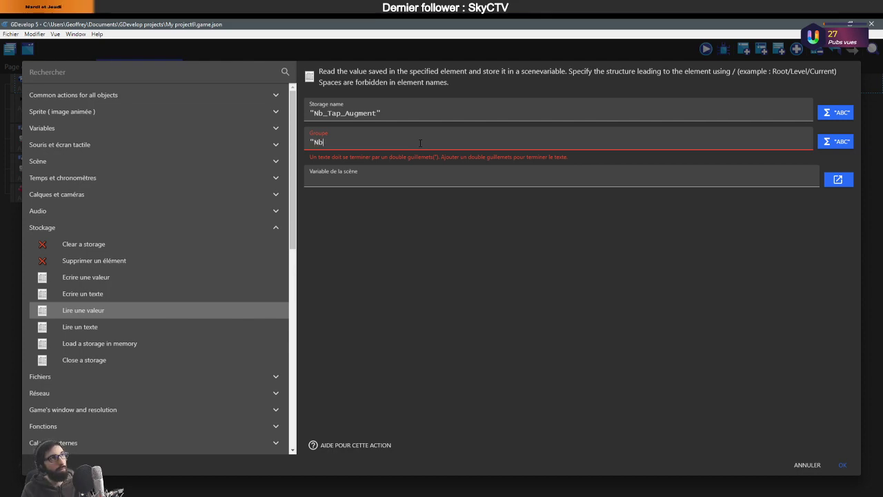
{"action": "type", "text": "_Tap_Global"}
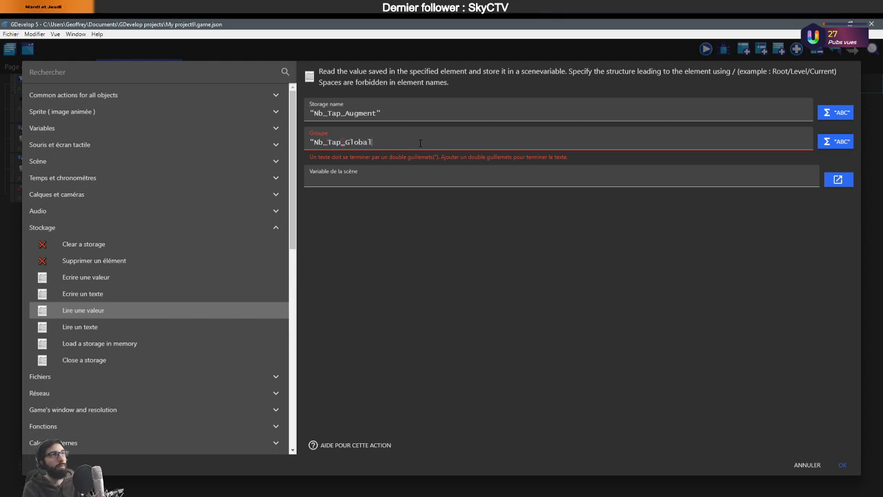
{"action": "type", "text": "\""}
Create a scene variable named Nb_Tap_Augment and choose it as the variable that stores the read value.
{"action": "left_click", "coordinate": [403, 177]}
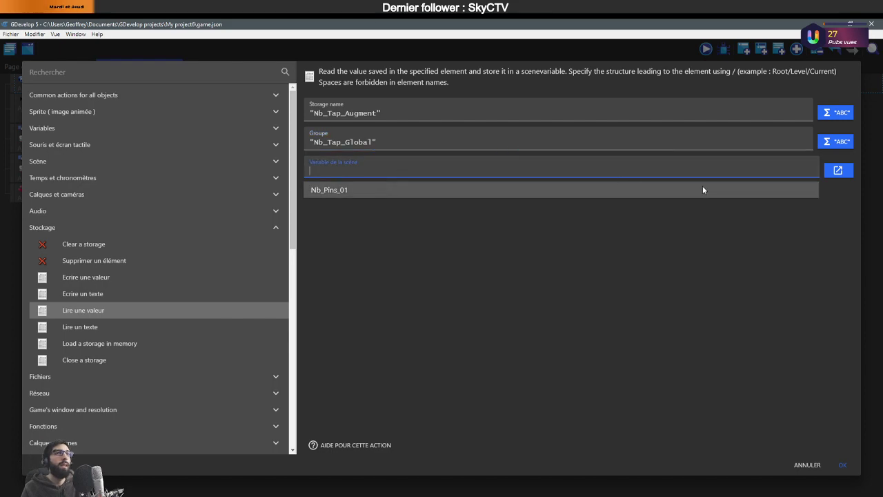
{"action": "left_click", "coordinate": [838, 171]}
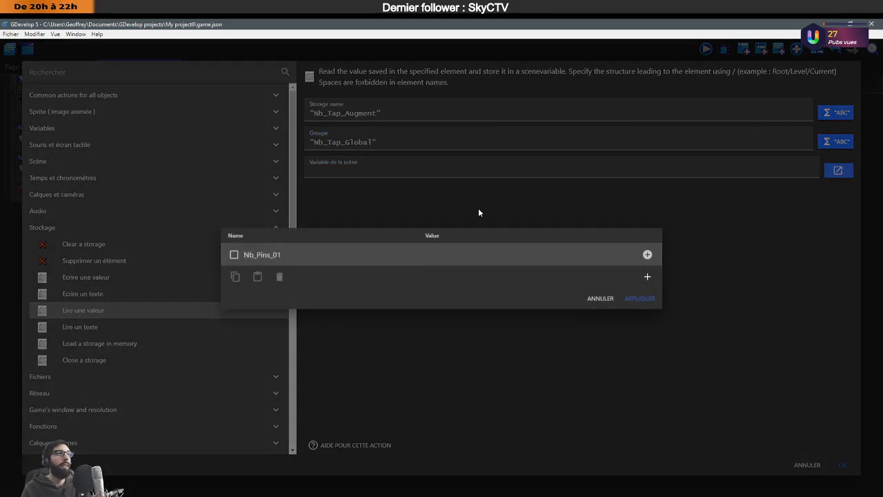
{"action": "left_click", "coordinate": [647, 286]}
{"action": "left_click", "coordinate": [258, 264]}
{"action": "left_click_drag", "start_coordinate": [290, 265], "coordinate": [232, 264]}
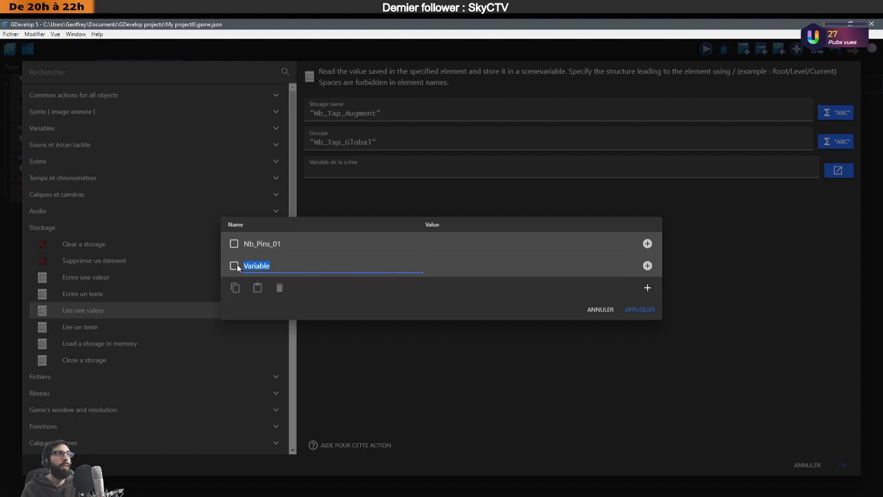
{"action": "type", "text": "Nb_Tap"}
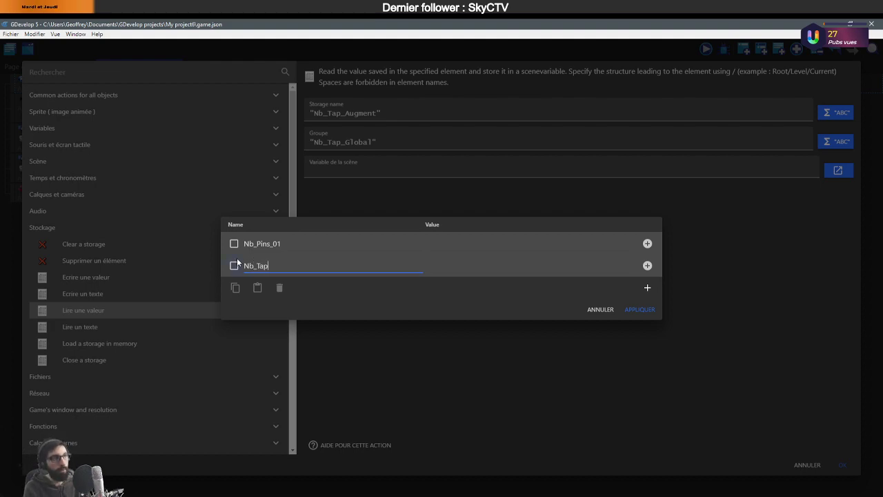
{"action": "type", "text": "_Augment"}
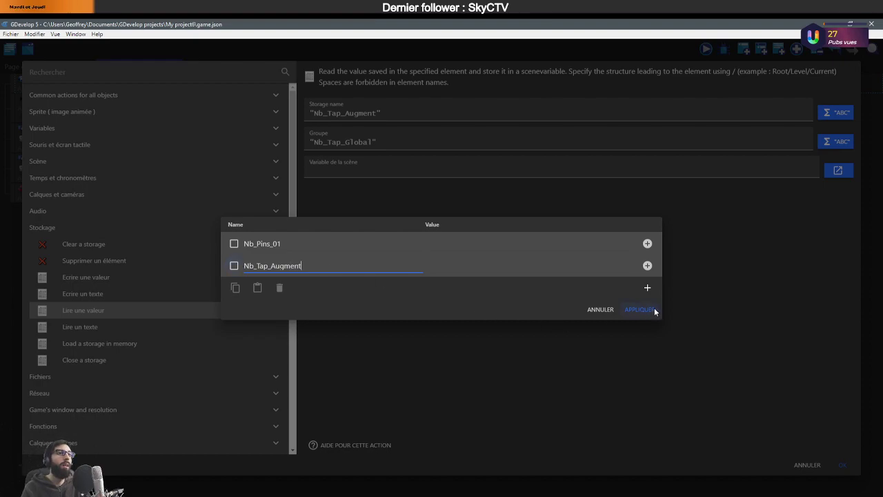
{"action": "left_click", "coordinate": [654, 311]}
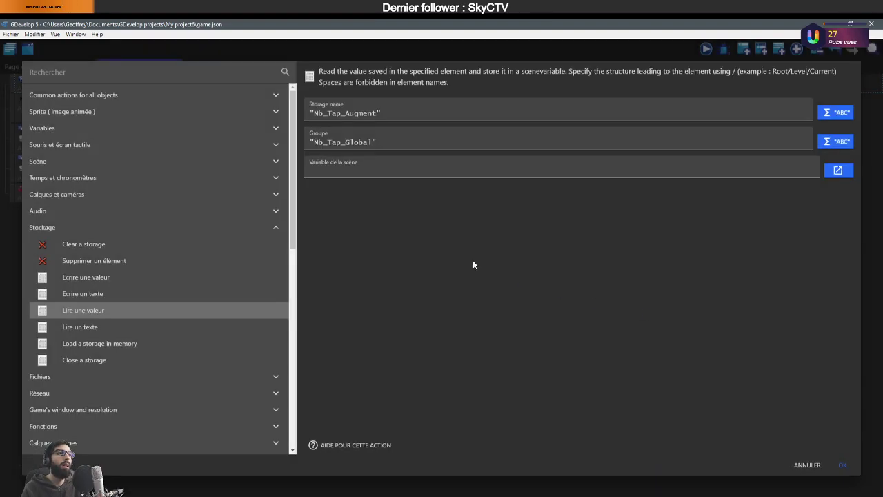
{"action": "left_click", "coordinate": [448, 174]}
{"action": "left_click", "coordinate": [343, 207]}
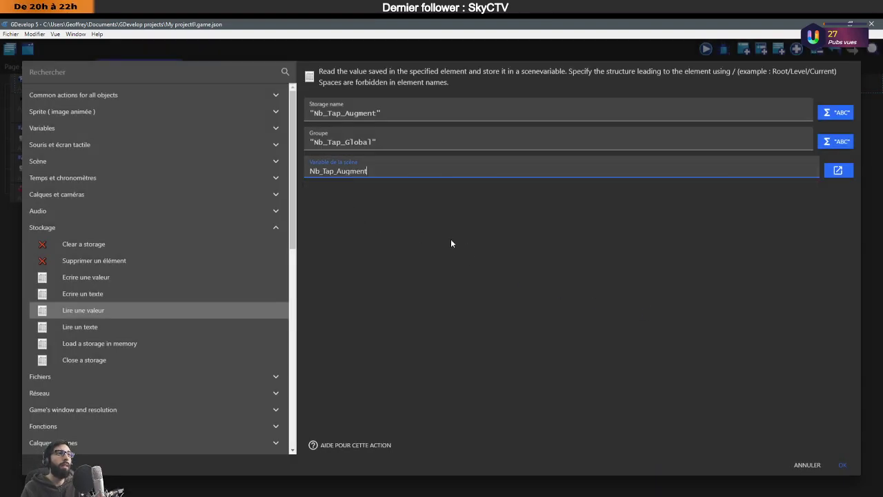
Rename the scene variable Nb_Tap_Augment to Nb_Tap_Augment_01, select it for the read-value action and confirm the action.
{"action": "left_click", "coordinate": [389, 172]}
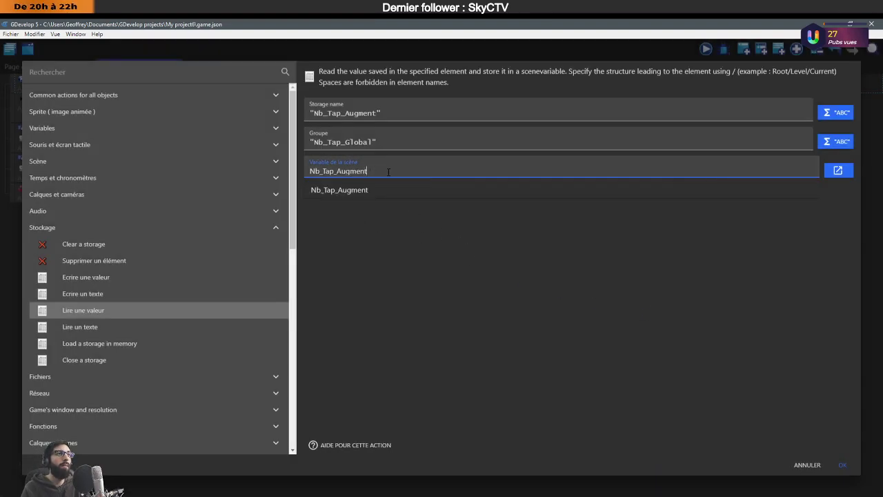
{"action": "left_click", "coordinate": [838, 172]}
{"action": "left_click", "coordinate": [312, 268]}
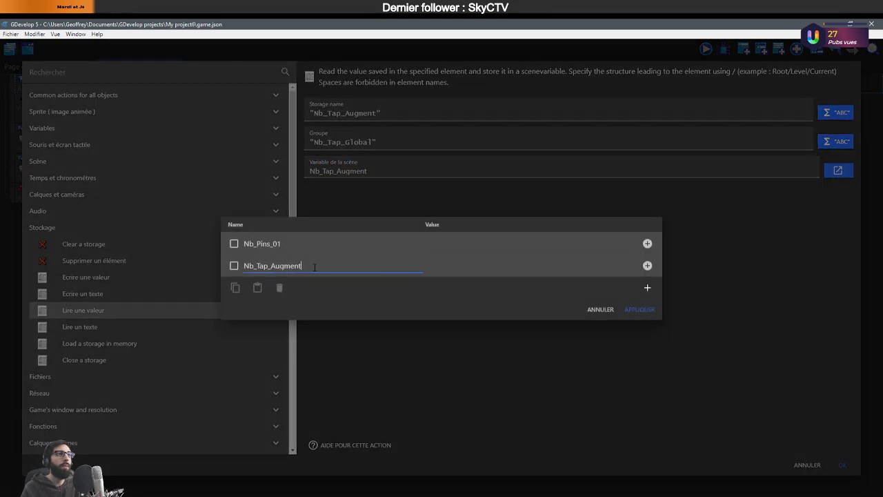
{"action": "type", "text": "01"}
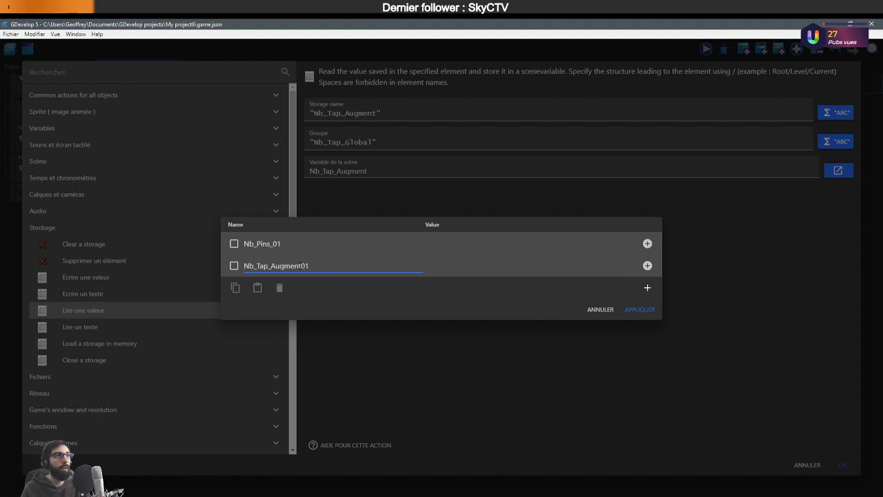
{"action": "type", "text": "_"}
{"action": "left_click", "coordinate": [635, 310]}
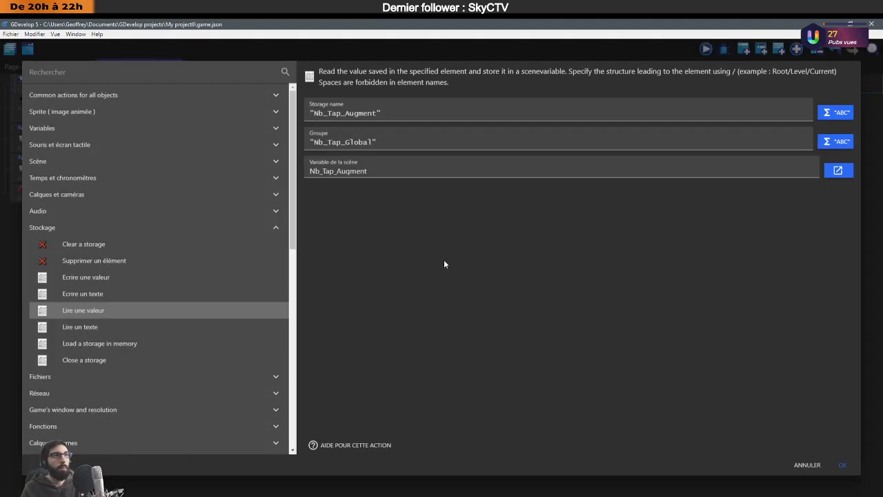
{"action": "left_click", "coordinate": [376, 176]}
{"action": "left_click", "coordinate": [374, 191]}
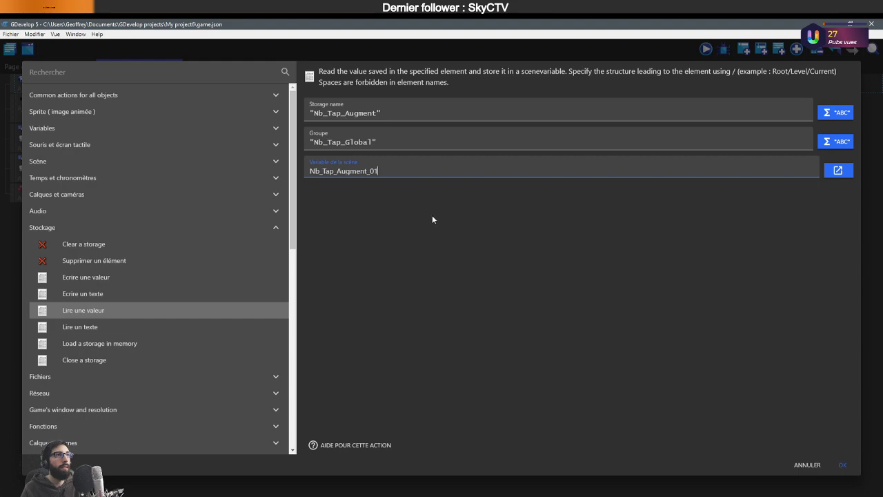
{"action": "left_click", "coordinate": [842, 464]}
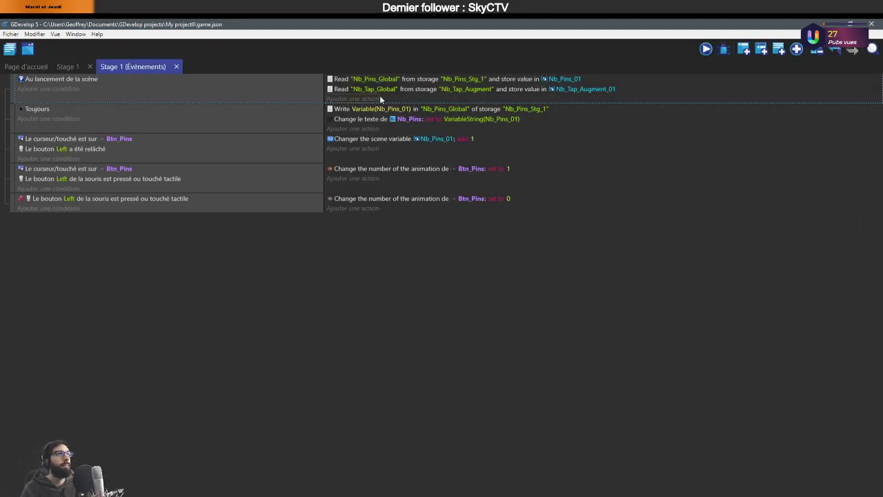
{"action": "left_click", "coordinate": [356, 126]}
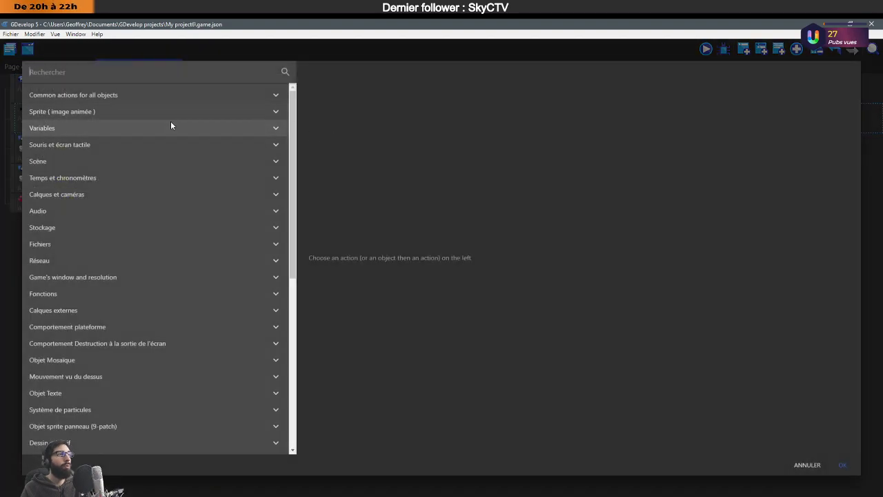
{"action": "left_click", "coordinate": [120, 128]}
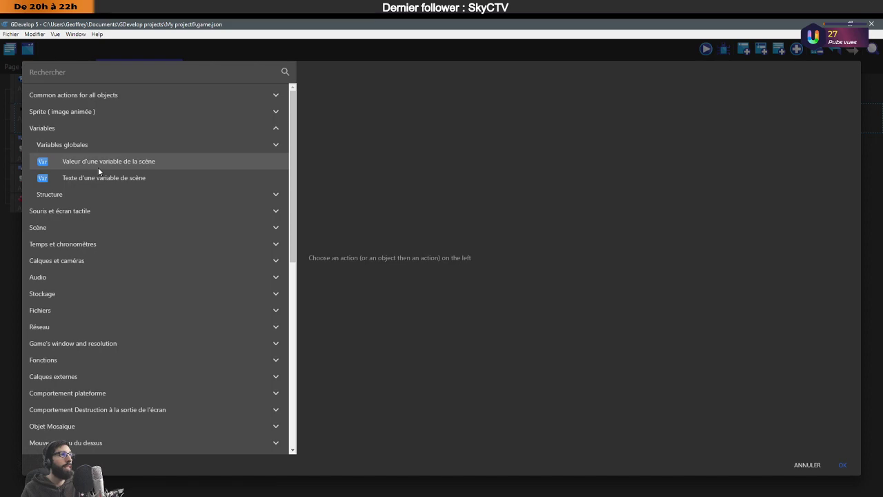
{"action": "left_click", "coordinate": [98, 167]}
{"action": "left_click", "coordinate": [384, 134]}
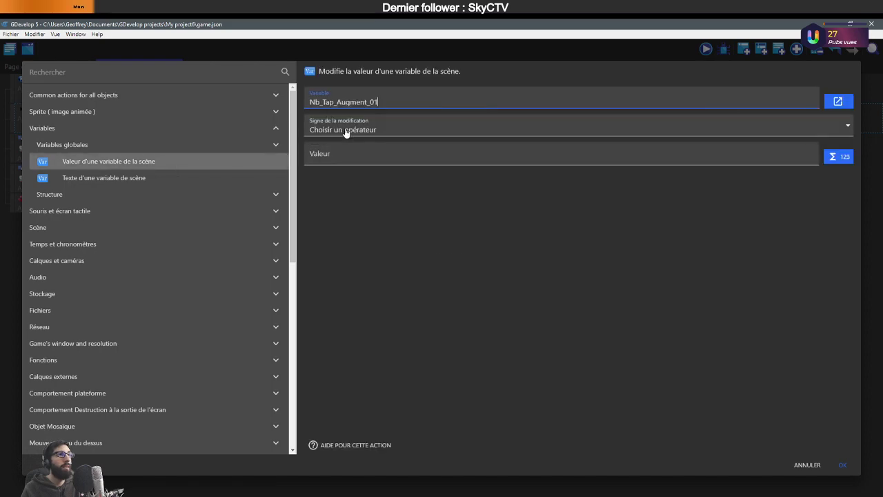
{"action": "left_click", "coordinate": [345, 131]}
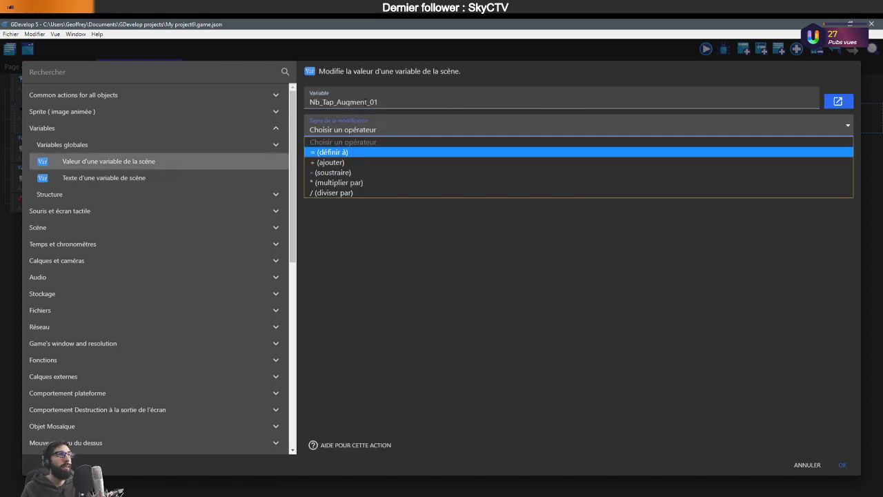
{"action": "left_click", "coordinate": [350, 151]}
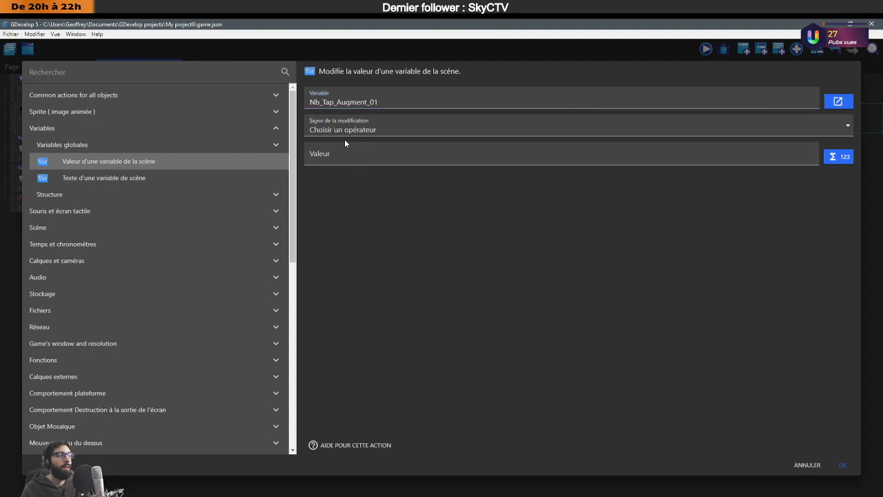
{"action": "left_click", "coordinate": [794, 458]}
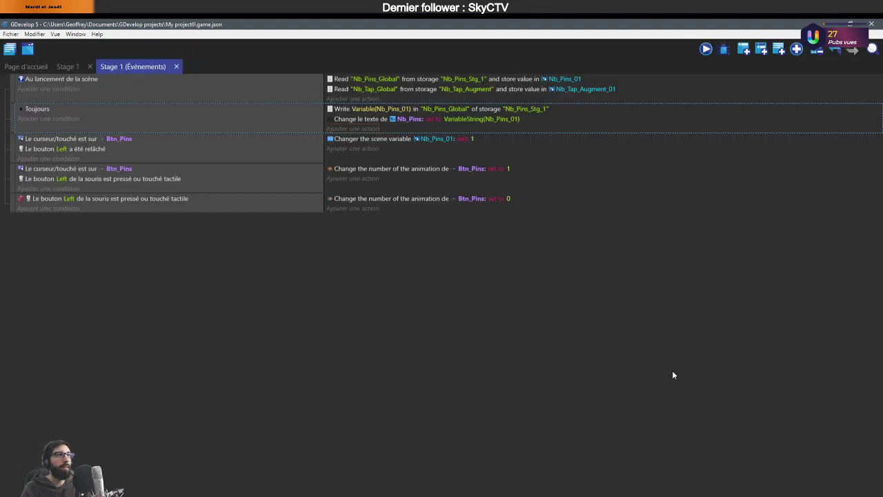
Add a storage action "Ecrire une valeur" to the "Toujours" event with the storage name "Nb_Tap_Augment".
{"action": "left_click", "coordinate": [356, 129]}
{"action": "left_click", "coordinate": [68, 229]}
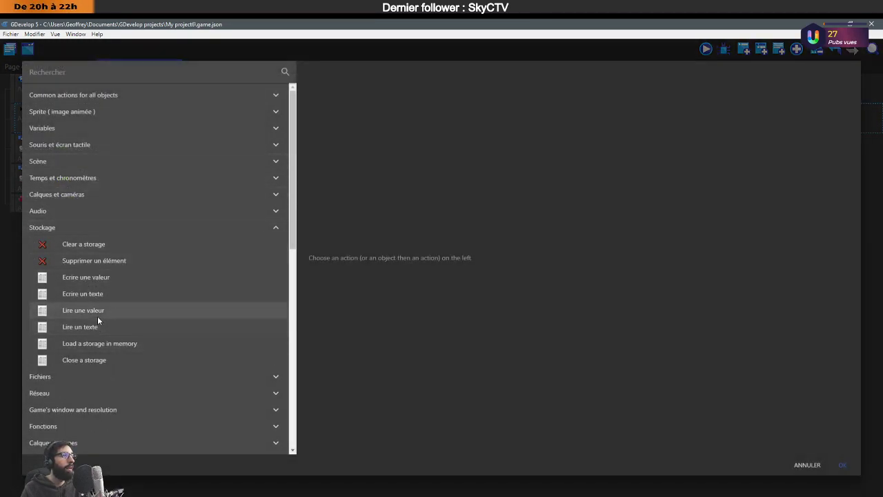
{"action": "left_click", "coordinate": [86, 276]}
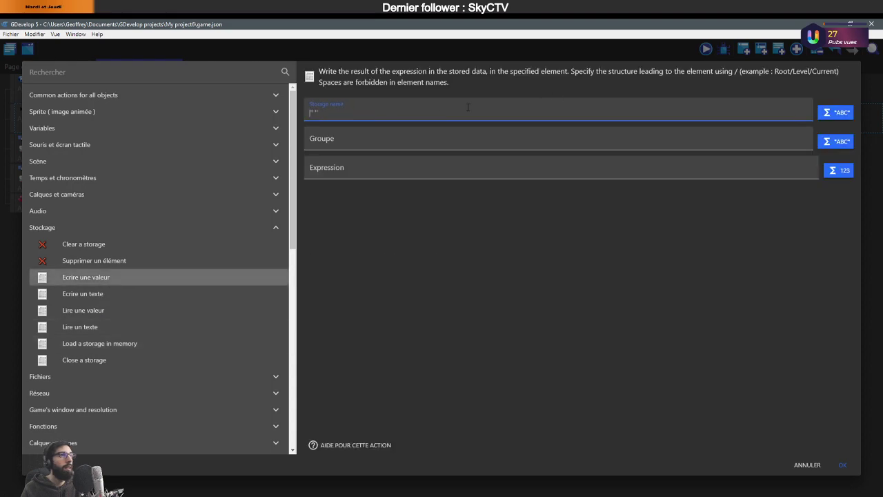
{"action": "type", "text": "\""}
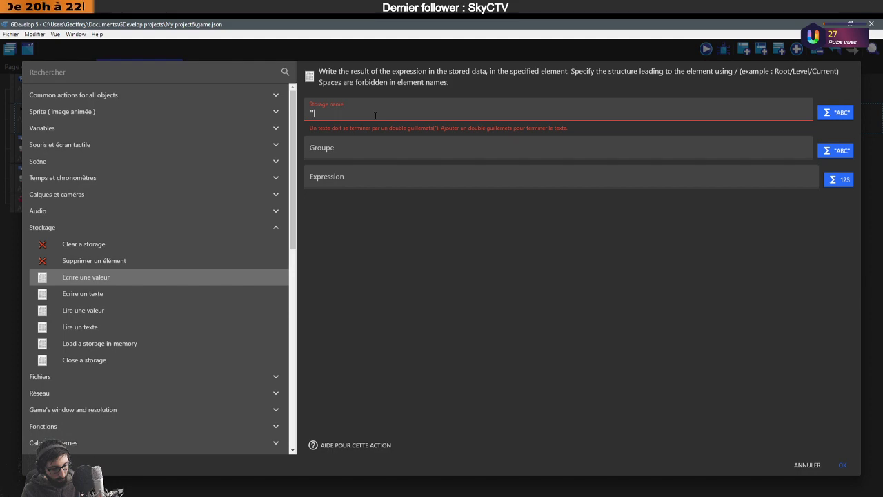
{"action": "type", "text": "Nb_Tap"}
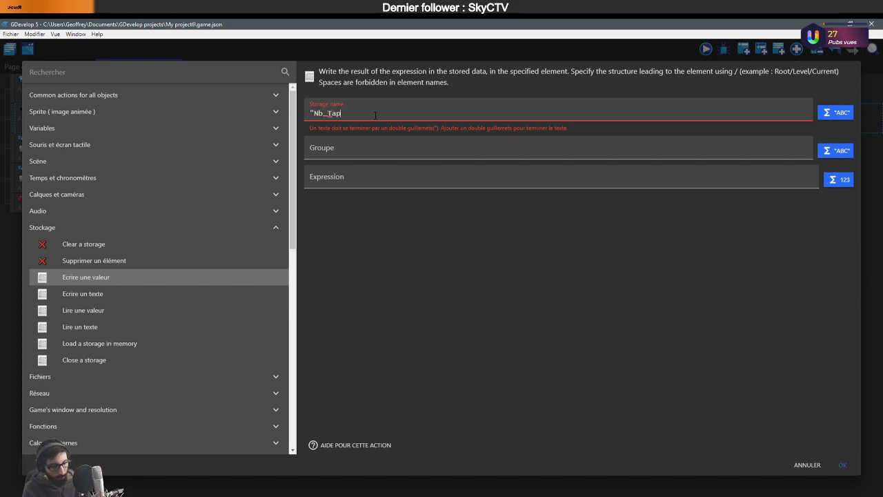
{"action": "type", "text": "_Augment\""}
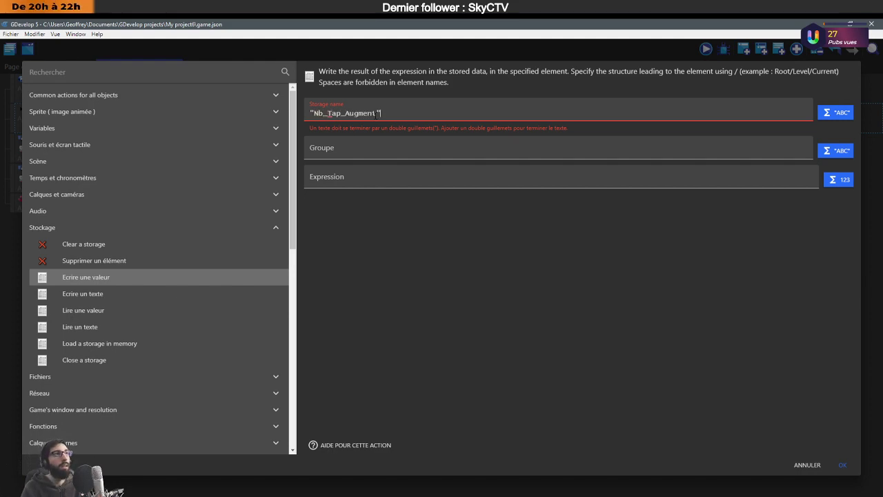
Set the write-value action's group to "Nb_Tap_Global".
{"action": "left_click", "coordinate": [389, 142]}
{"action": "type", "text": "\""}
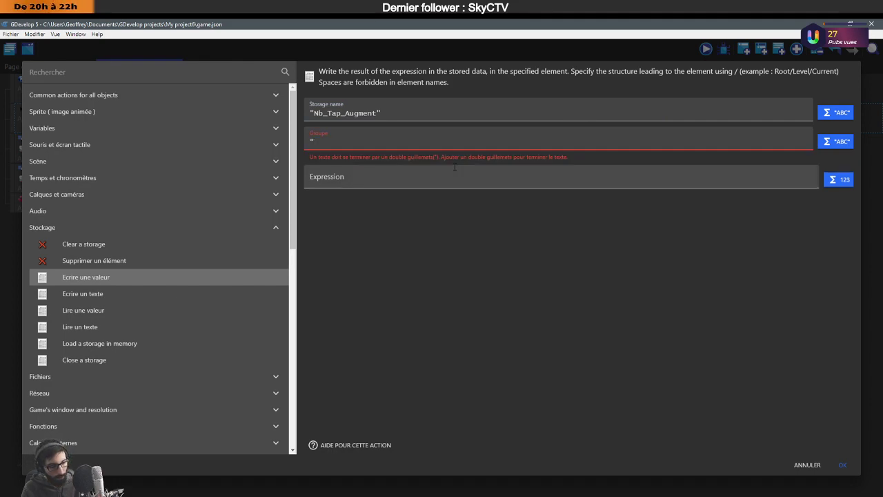
{"action": "type", "text": "\"Nb_T"}
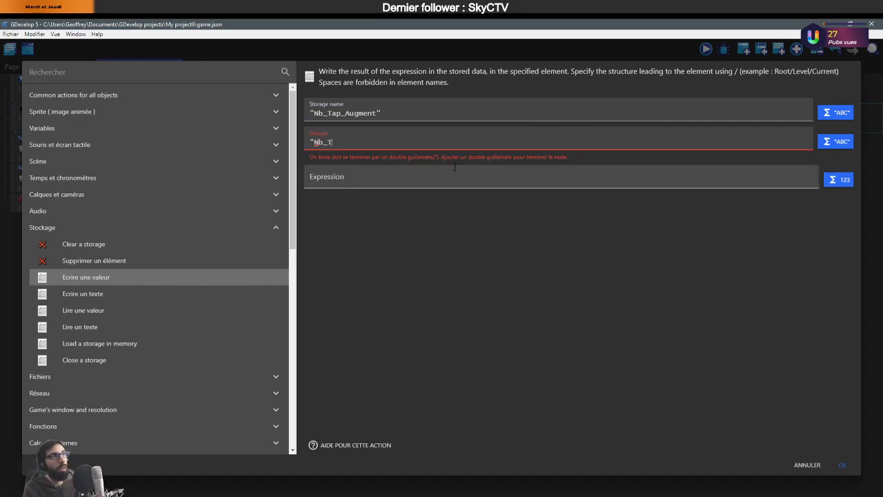
{"action": "type", "text": "ap_Global"}
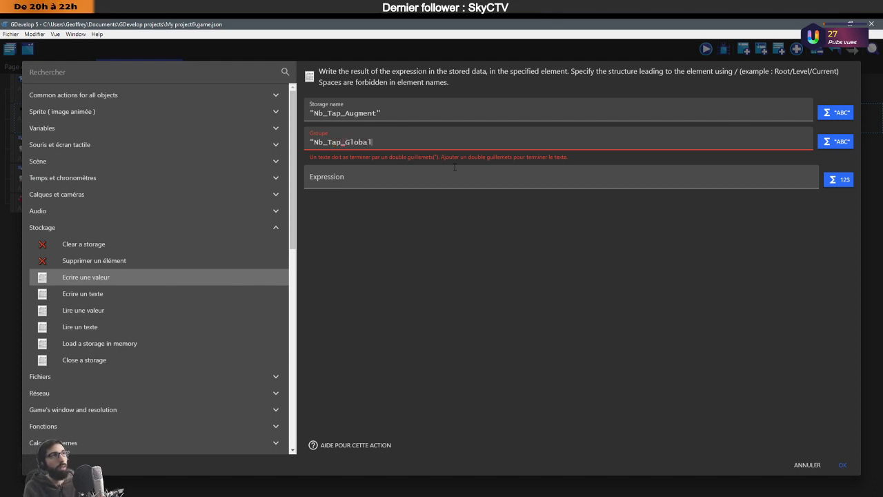
{"action": "key", "text": "Tab"}
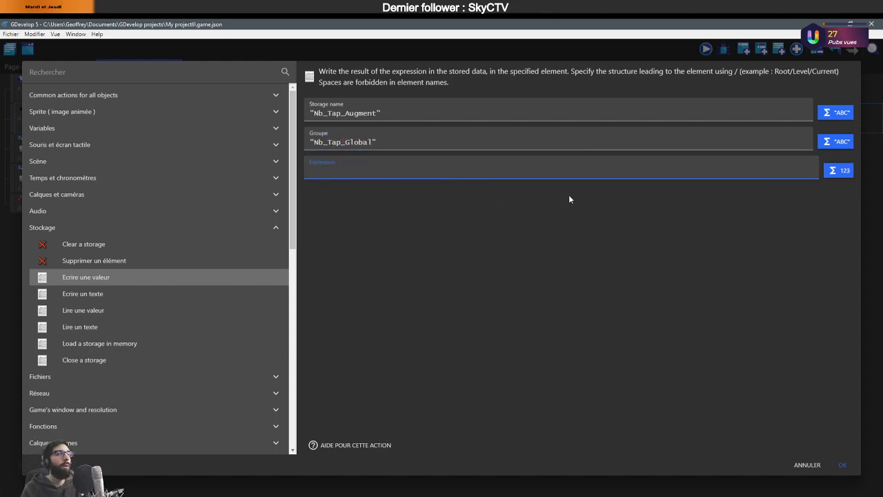
{"action": "left_click", "coordinate": [841, 172]}
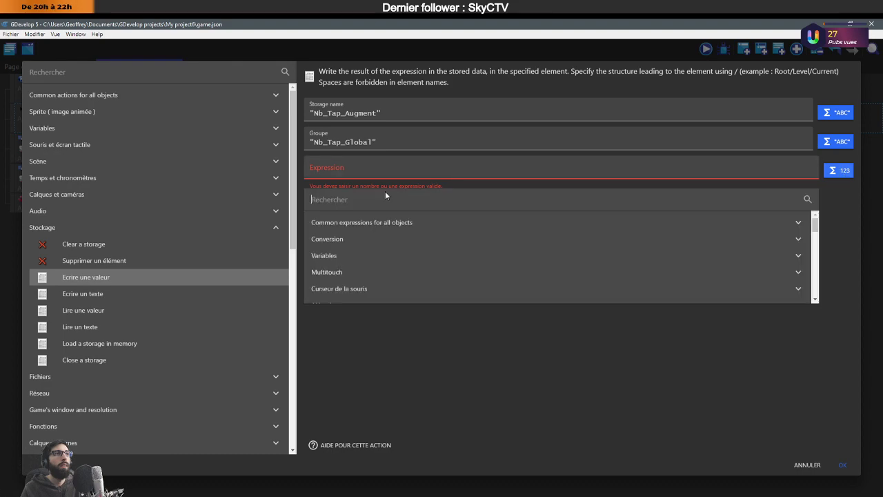
{"action": "left_click", "coordinate": [347, 255]}
{"action": "left_click", "coordinate": [387, 273]}
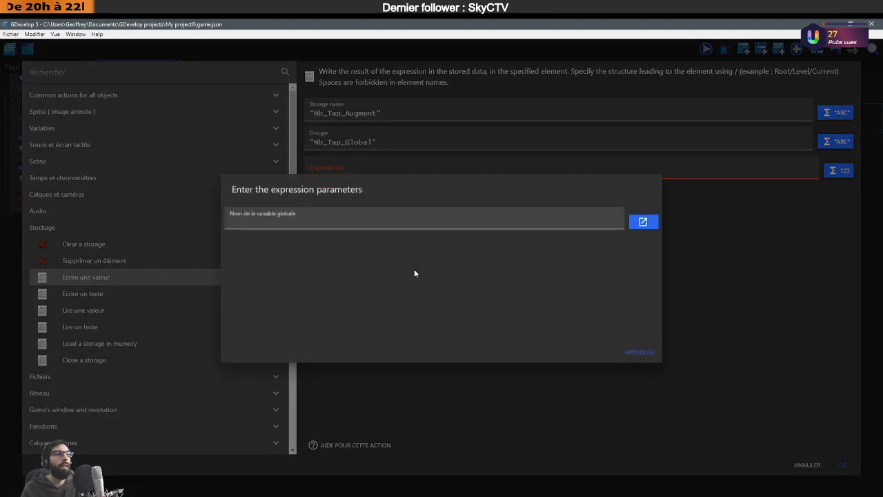
{"action": "left_click", "coordinate": [639, 353]}
{"action": "key", "text": "BackSpace"}
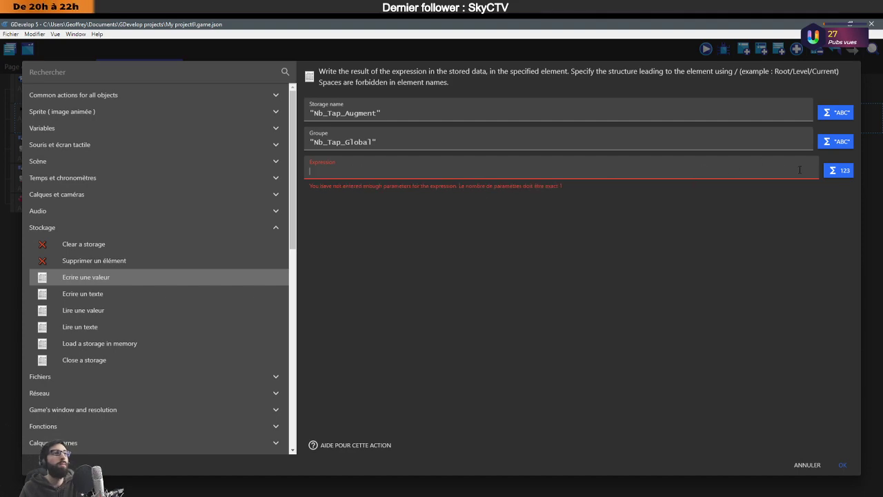
Set the write-value expression to Variable(Nb_Tap_Augment_01), confirm the action and move it above the action that changes the Nb_Pins text.
{"action": "left_click", "coordinate": [839, 170]}
{"action": "left_click", "coordinate": [376, 255]}
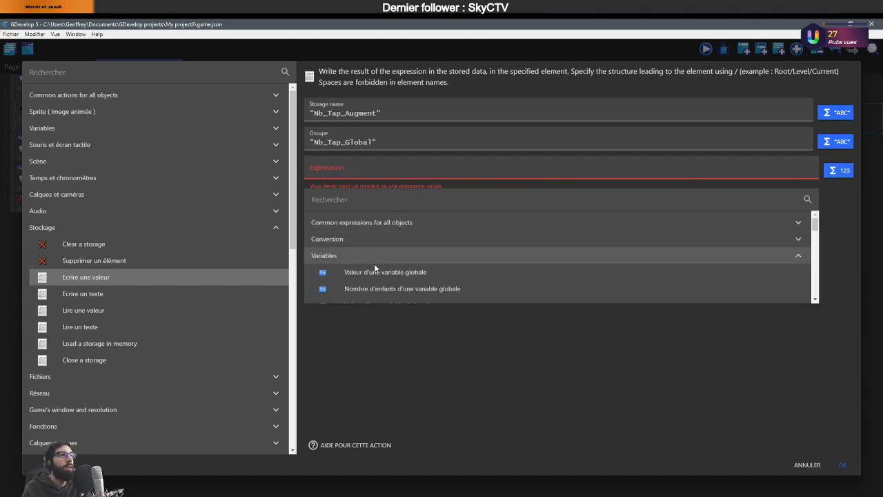
{"action": "scroll", "coordinate": [414, 276], "scroll_direction": "down", "scroll_amount": 2}
{"action": "left_click", "coordinate": [416, 264]}
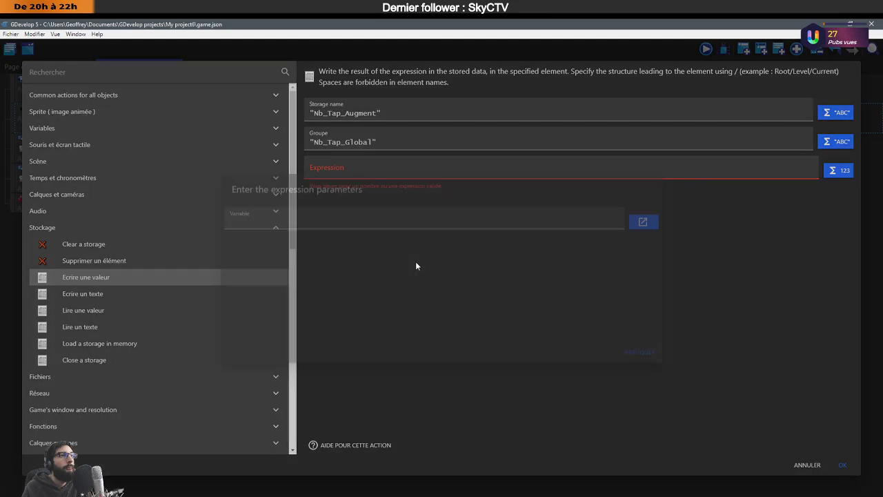
{"action": "type", "text": "N"}
{"action": "left_click", "coordinate": [329, 254]}
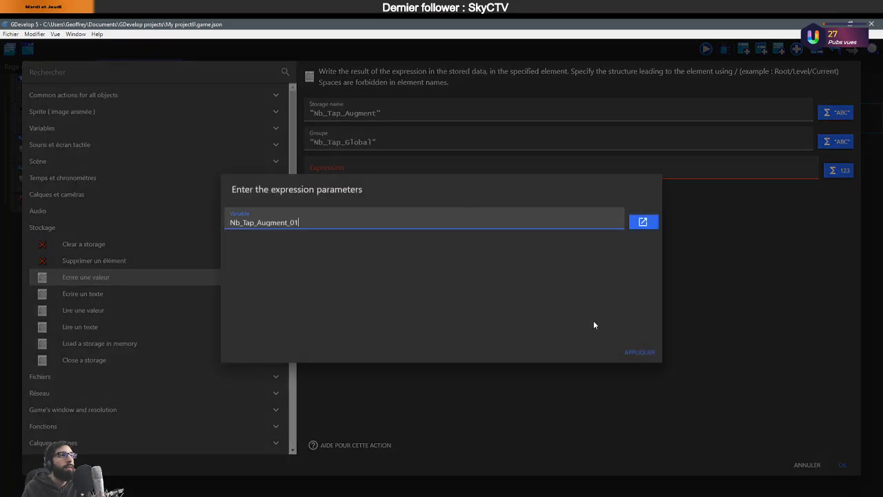
{"action": "left_click", "coordinate": [639, 352]}
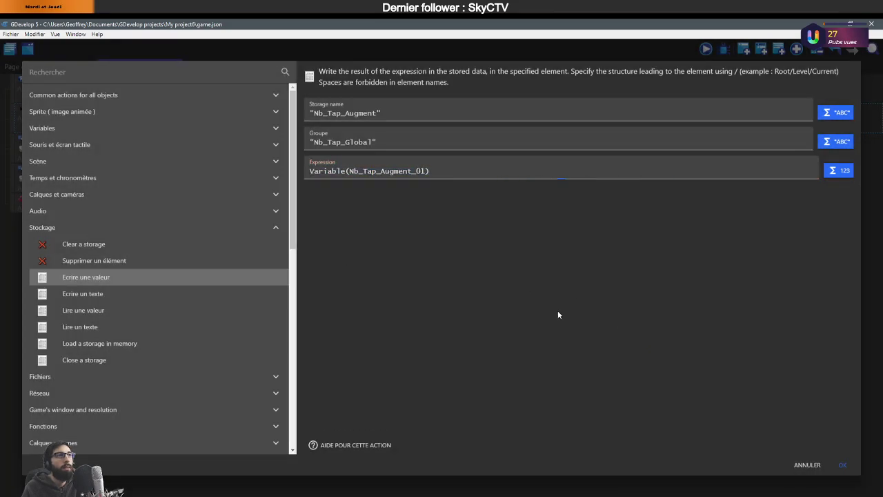
{"action": "left_click", "coordinate": [843, 464]}
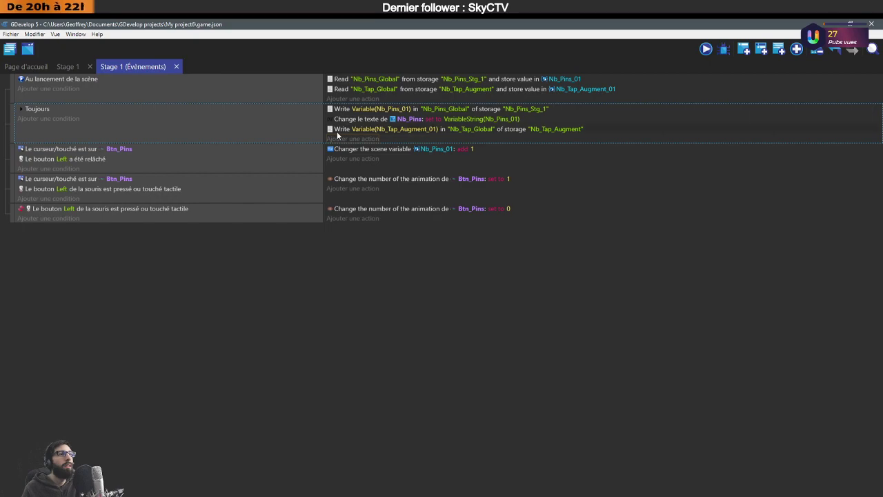
{"action": "left_click_drag", "start_coordinate": [343, 126], "coordinate": [373, 129]}
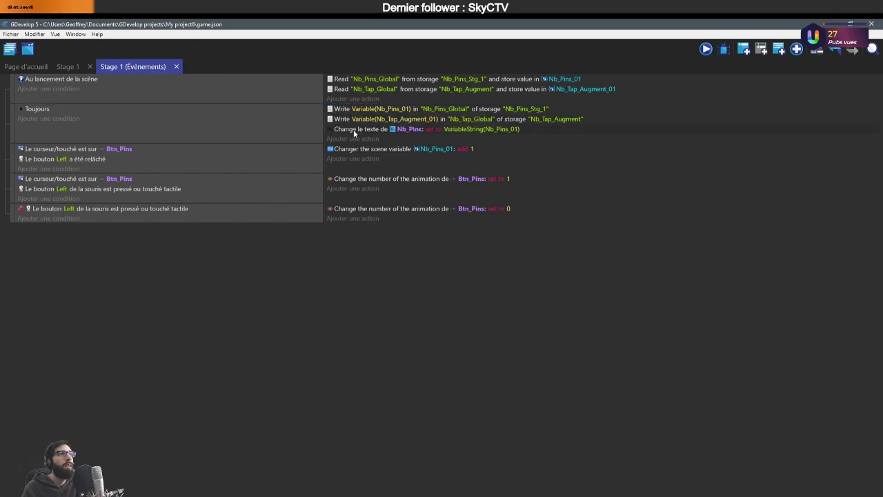
Add a "Modifier le texte" action for the Tap_Augment object to the "Toujours" event, with the modification sign "= (définir à)".
{"action": "left_click", "coordinate": [356, 138]}
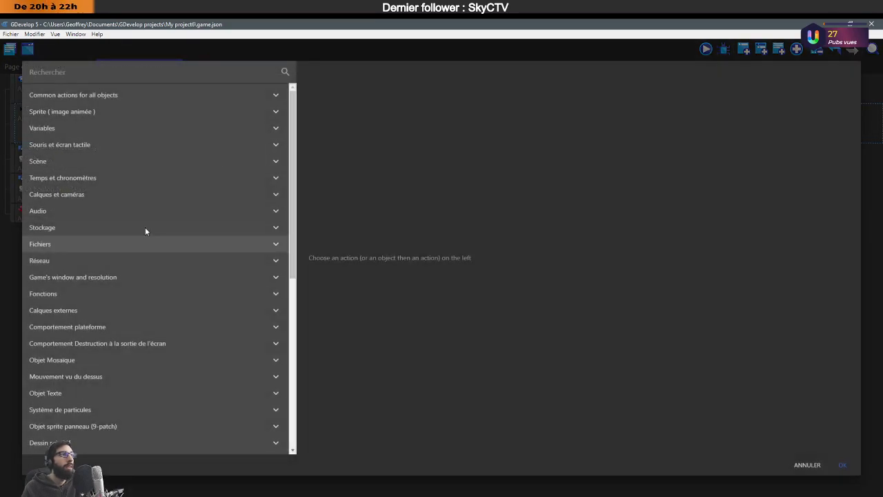
{"action": "scroll", "coordinate": [79, 270], "scroll_direction": "down", "scroll_amount": 1}
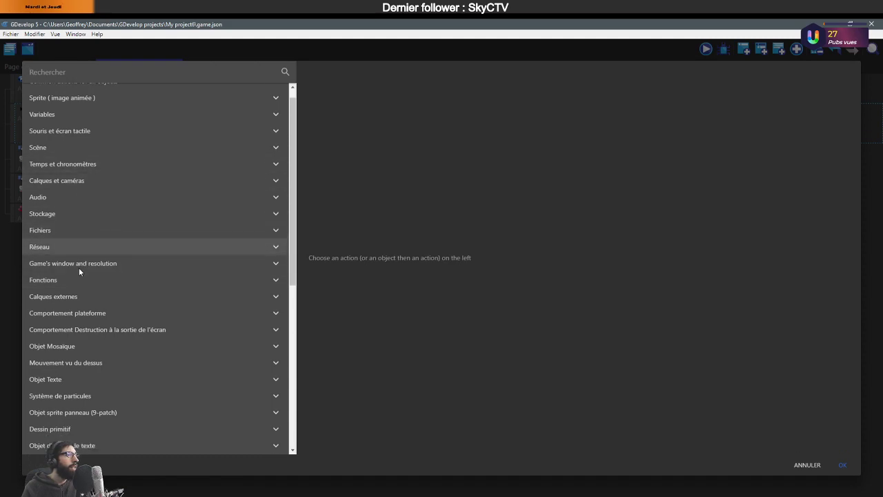
{"action": "scroll", "coordinate": [79, 269], "scroll_direction": "down", "scroll_amount": 1}
{"action": "left_click", "coordinate": [75, 303]}
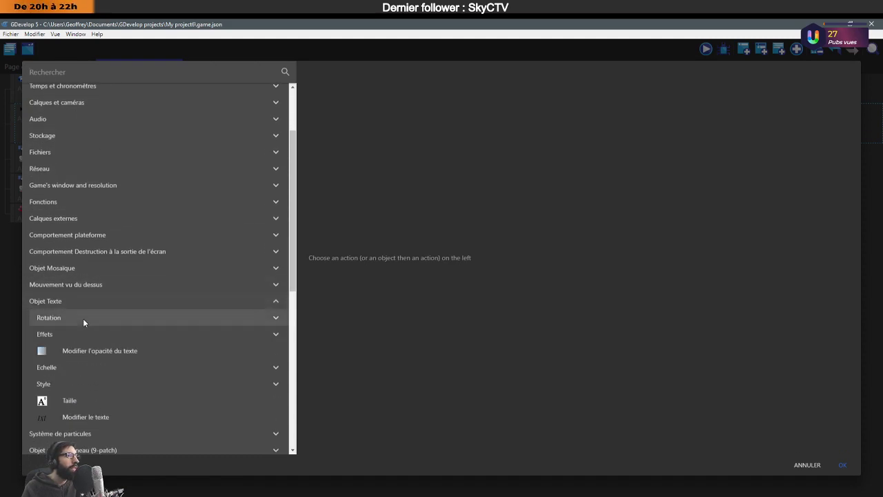
{"action": "left_click", "coordinate": [89, 418]}
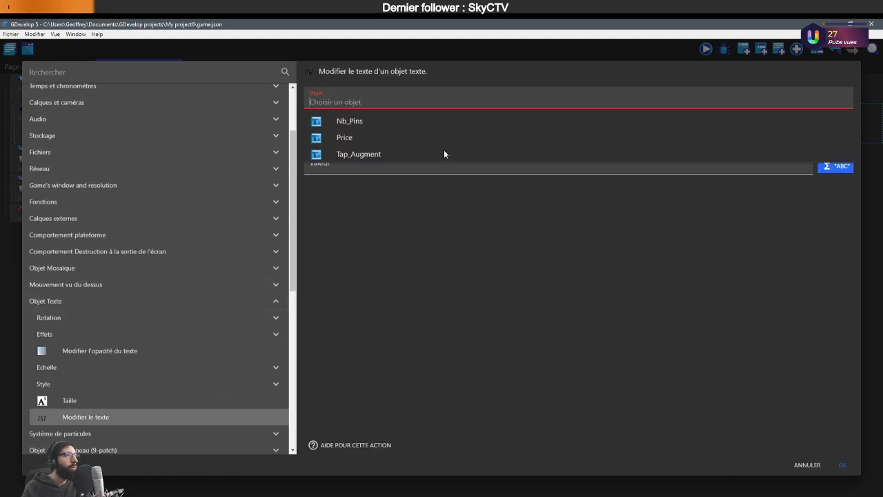
{"action": "left_click", "coordinate": [359, 154]}
{"action": "left_click", "coordinate": [365, 134]}
{"action": "left_click", "coordinate": [360, 150]}
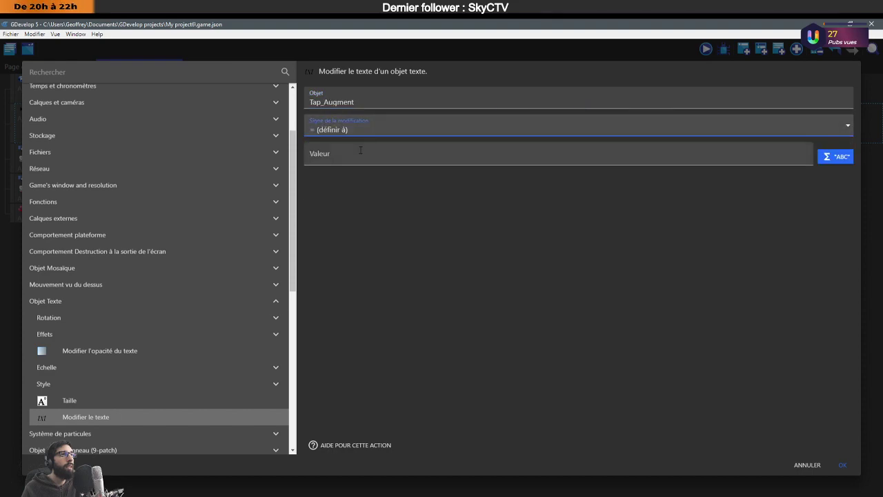
Set the text action's value to the text of scene variable Nb_Tap_Augment_01, confirm the action and save the project.
{"action": "left_click", "coordinate": [360, 150]}
{"action": "left_click", "coordinate": [834, 157]}
{"action": "left_click", "coordinate": [347, 225]}
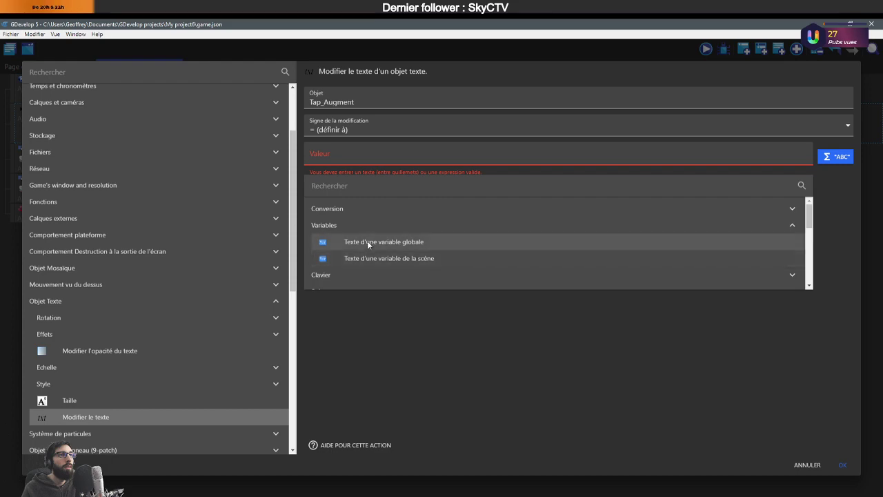
{"action": "scroll", "coordinate": [367, 243], "scroll_direction": "down", "scroll_amount": 1}
{"action": "scroll", "coordinate": [367, 246], "scroll_direction": "up", "scroll_amount": 1}
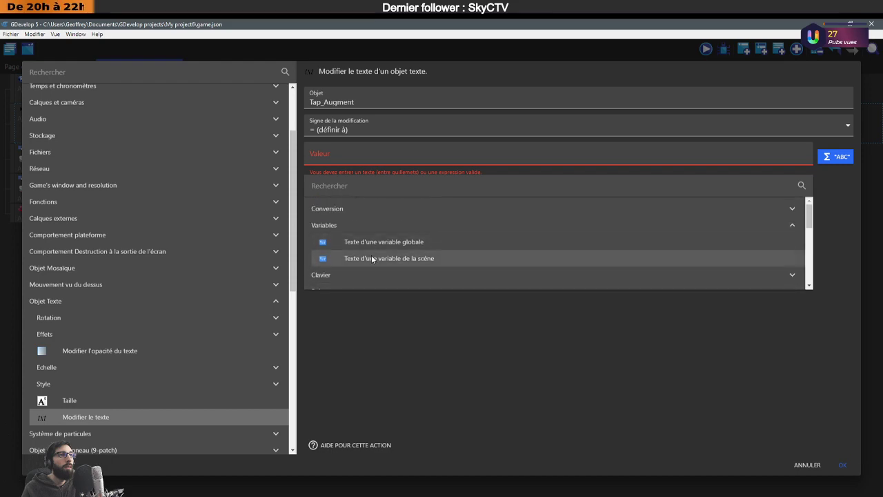
{"action": "left_click", "coordinate": [375, 255]}
{"action": "left_click", "coordinate": [331, 220]}
{"action": "left_click", "coordinate": [330, 255]}
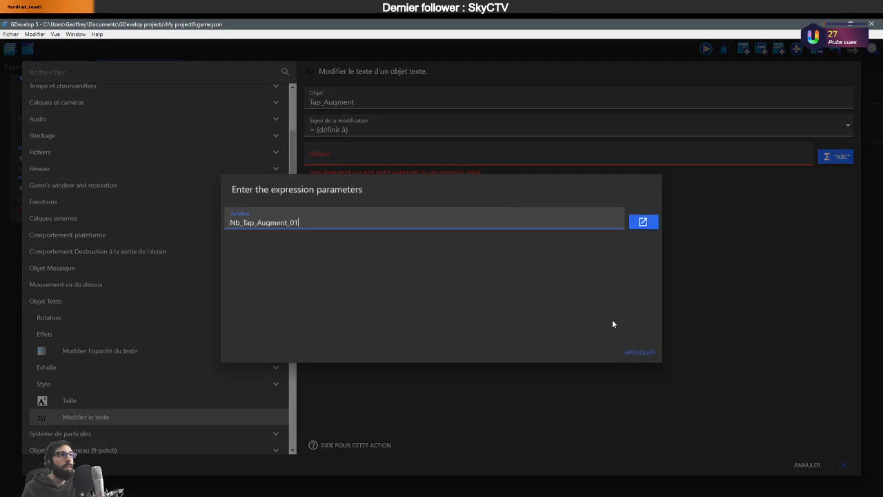
{"action": "left_click", "coordinate": [629, 353]}
{"action": "left_click", "coordinate": [847, 468]}
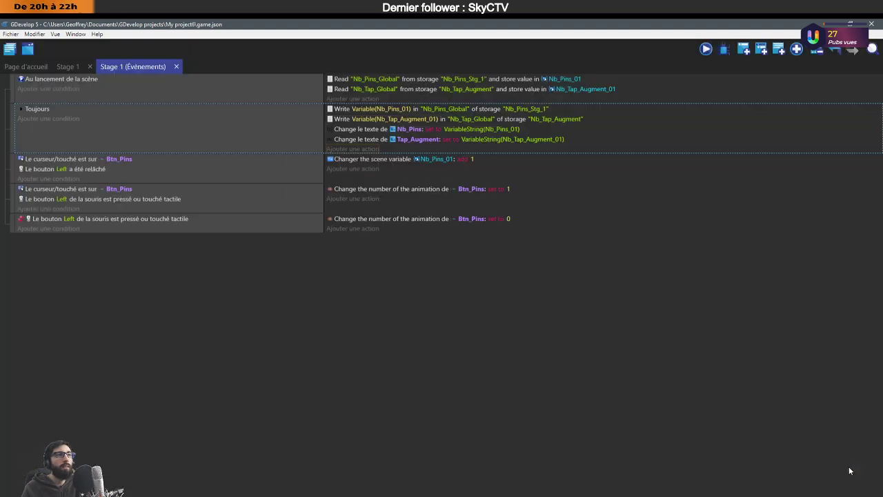
{"action": "key", "text": "ctrl+s"}
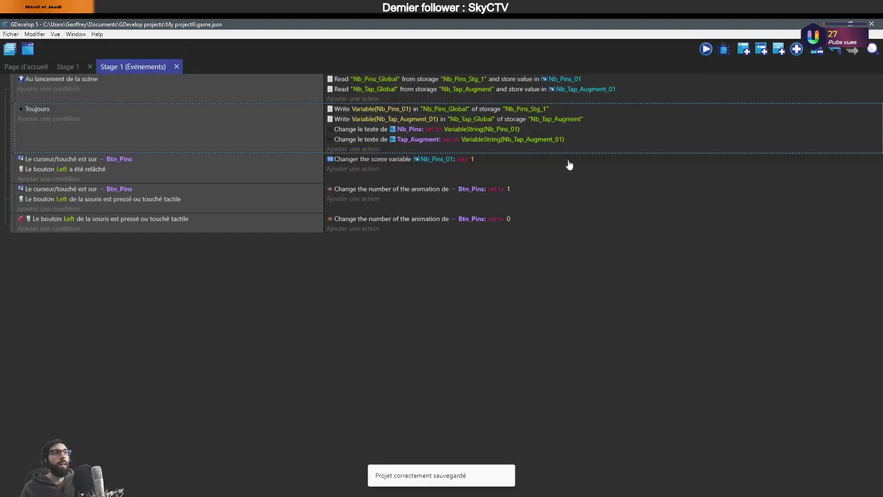
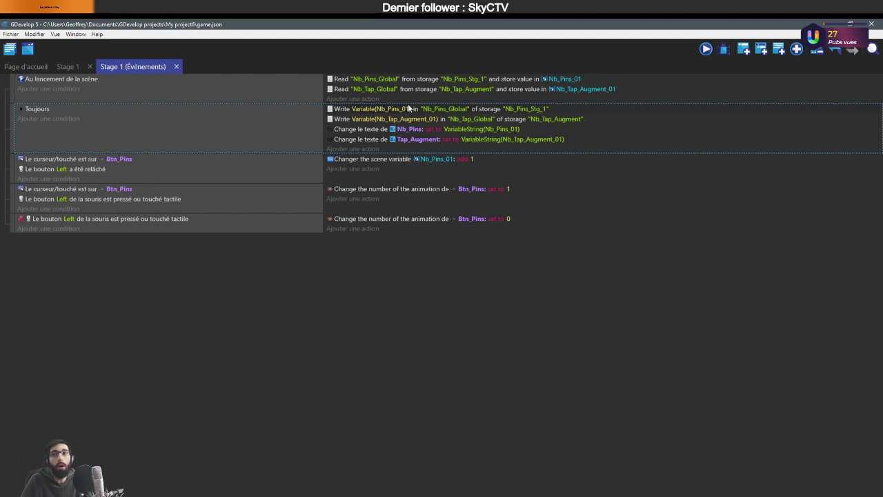
Change the initial text of the Nb_Pins object in the Stage 1 scene to "0".
{"action": "left_click", "coordinate": [68, 67]}
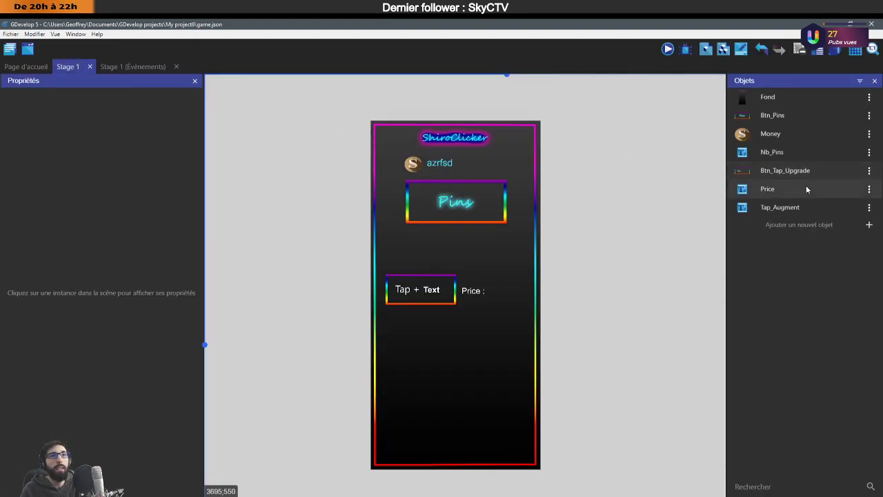
{"action": "left_click", "coordinate": [786, 152]}
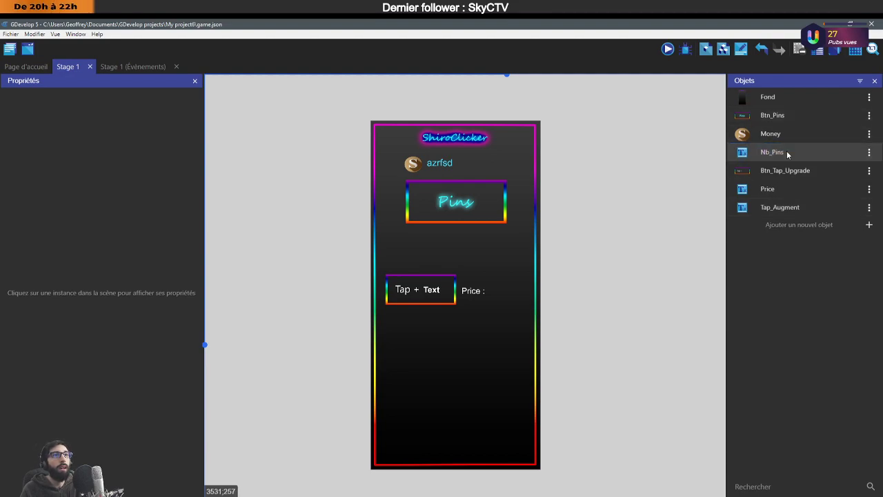
{"action": "double_click", "coordinate": [787, 152]}
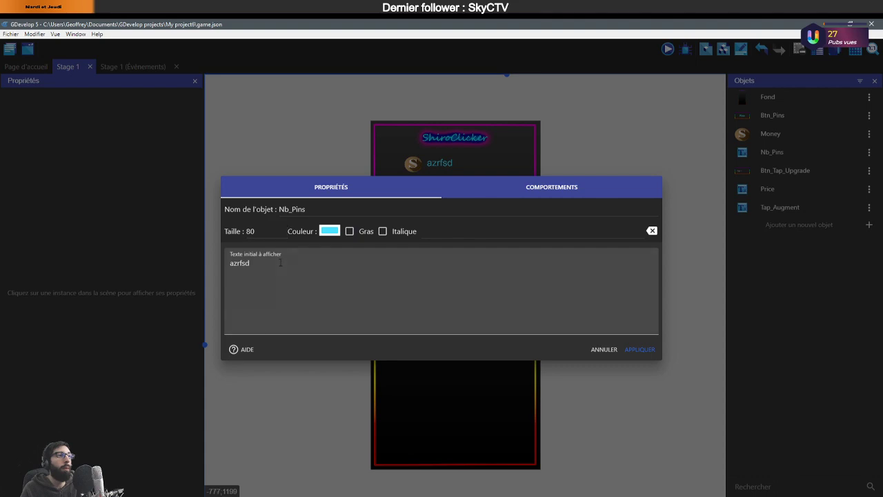
{"action": "left_click_drag", "start_coordinate": [252, 263], "coordinate": [229, 268]}
{"action": "type", "text": "0"}
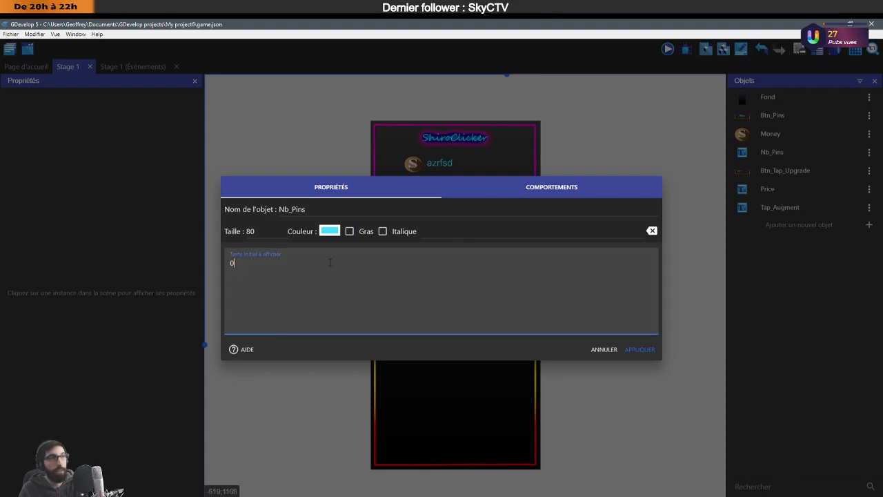
{"action": "left_click", "coordinate": [640, 349]}
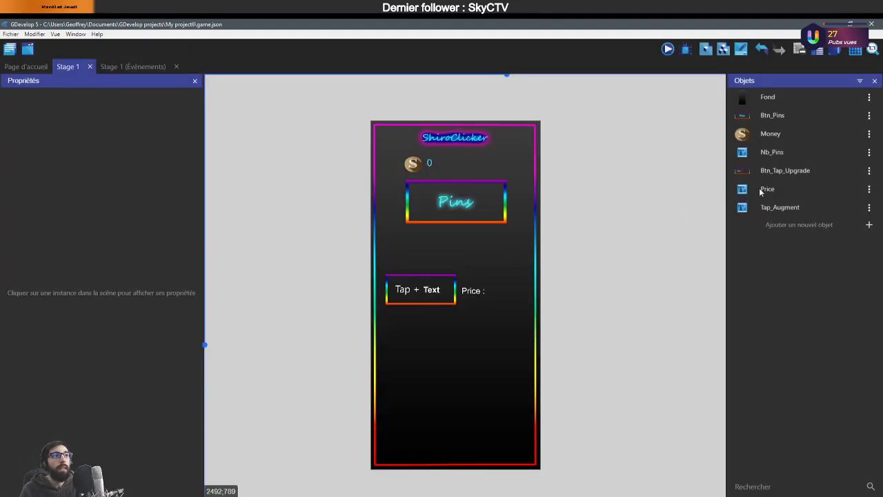
Change the initial text of the Tap_Augment object to "0".
{"action": "double_click", "coordinate": [806, 207]}
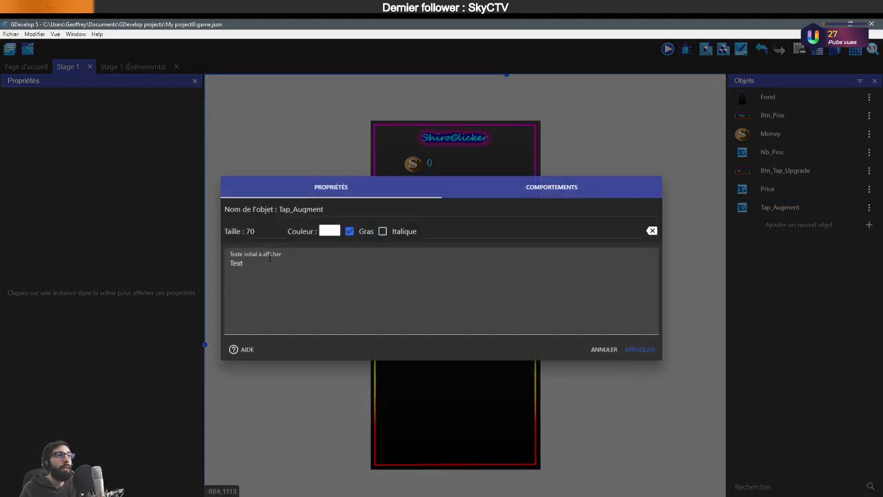
{"action": "left_click", "coordinate": [636, 331]}
{"action": "key", "text": "ctrl+a"}
{"action": "type", "text": "0"}
{"action": "left_click", "coordinate": [640, 349]}
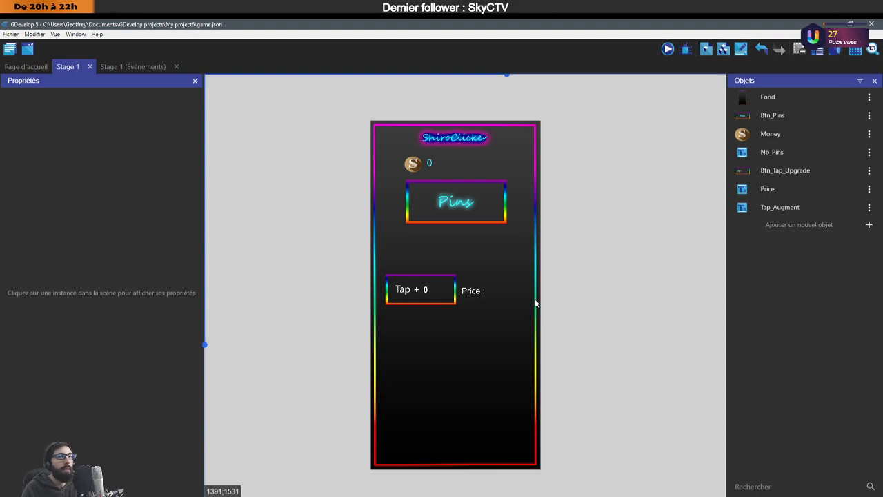
Create a new text object named Nb_Price_Tap with size 70 and initial text "0".
{"action": "left_click", "coordinate": [810, 231]}
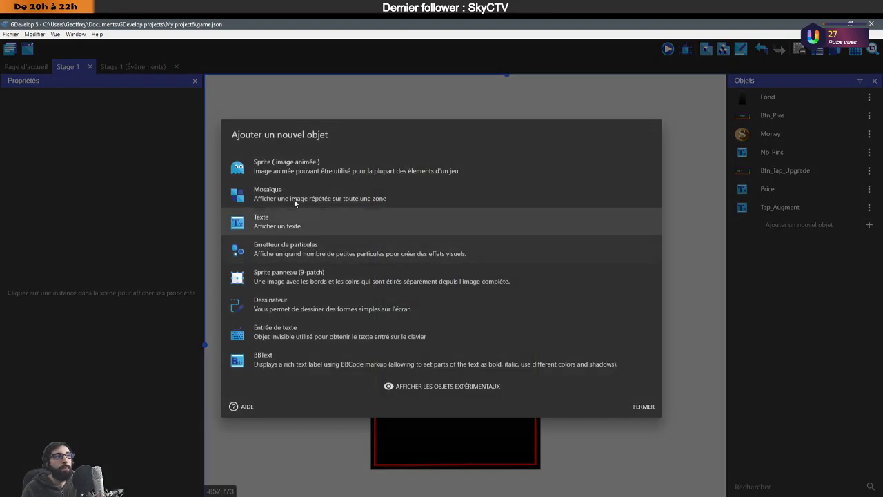
{"action": "left_click", "coordinate": [314, 226]}
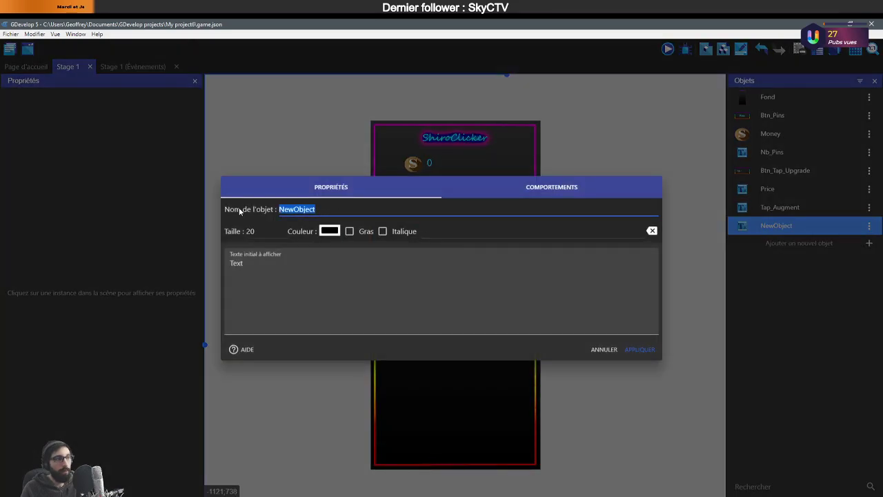
{"action": "type", "text": "Nb_Pric"}
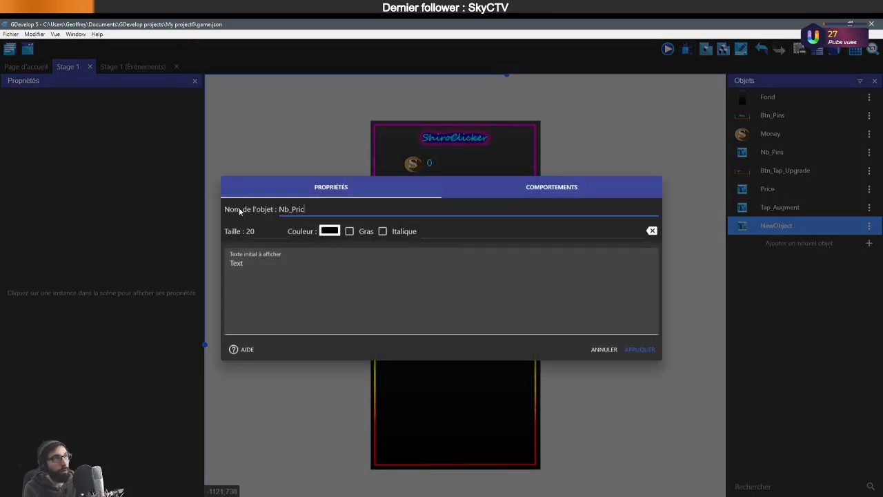
{"action": "type", "text": "e_Tap"}
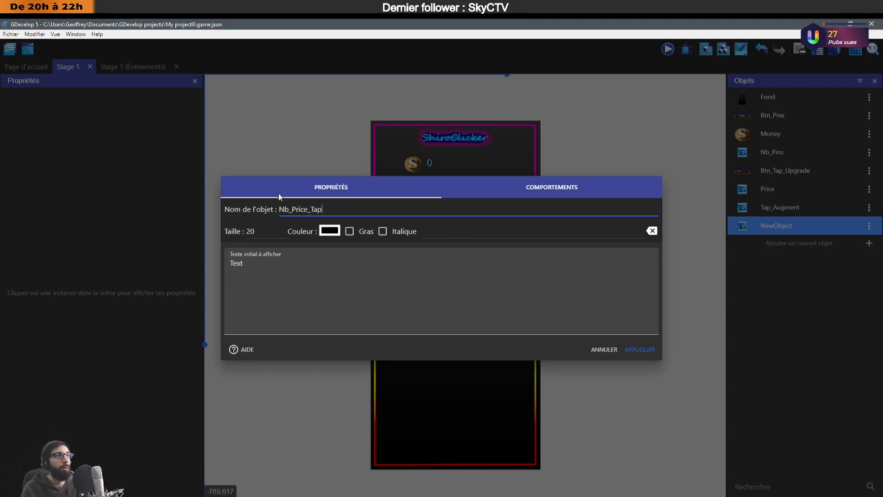
{"action": "left_click", "coordinate": [288, 259]}
{"action": "double_click", "coordinate": [249, 231]}
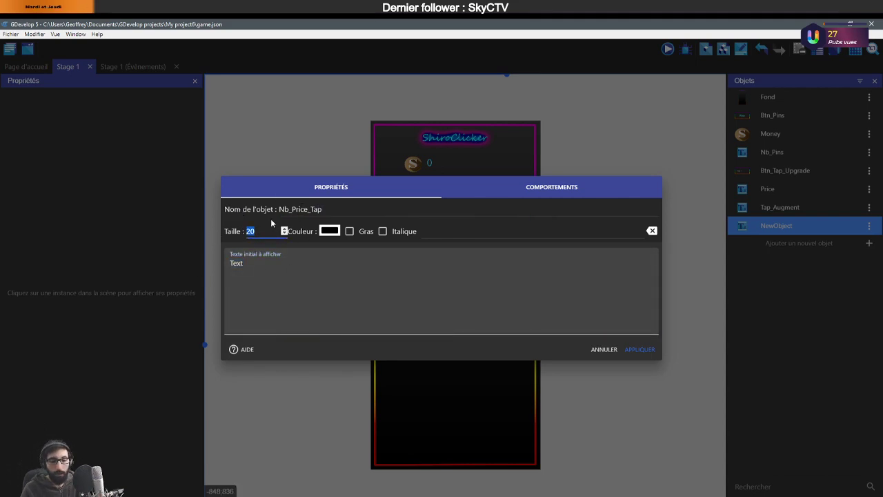
{"action": "left_click", "coordinate": [309, 286]}
{"action": "key", "text": "ctrl+a"}
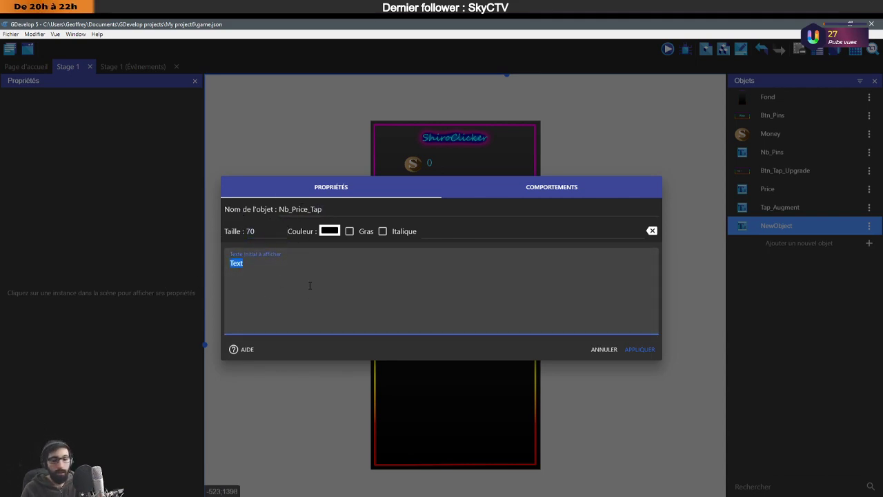
{"action": "left_click", "coordinate": [639, 349]}
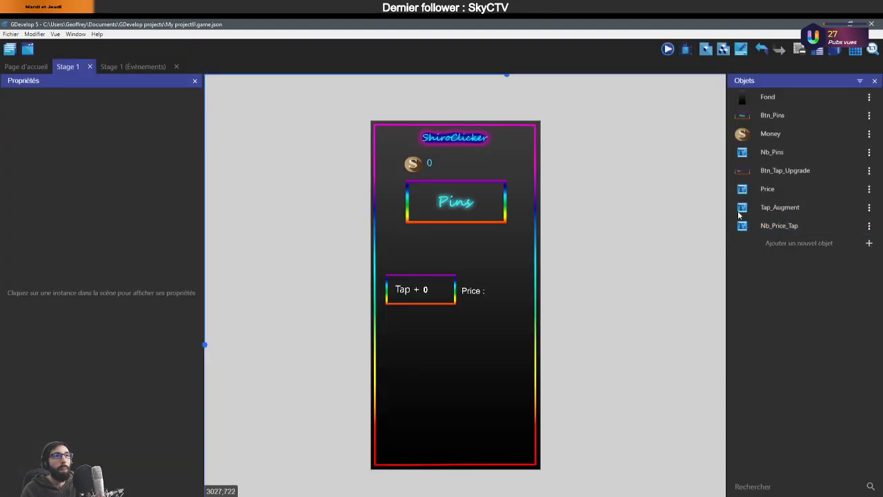
Place Nb_Price_Tap just after the "Price :" label, at about X 988, Y 1406, and set its text colour to white (FFFFFF).
{"action": "left_click_drag", "start_coordinate": [739, 219], "coordinate": [493, 293]}
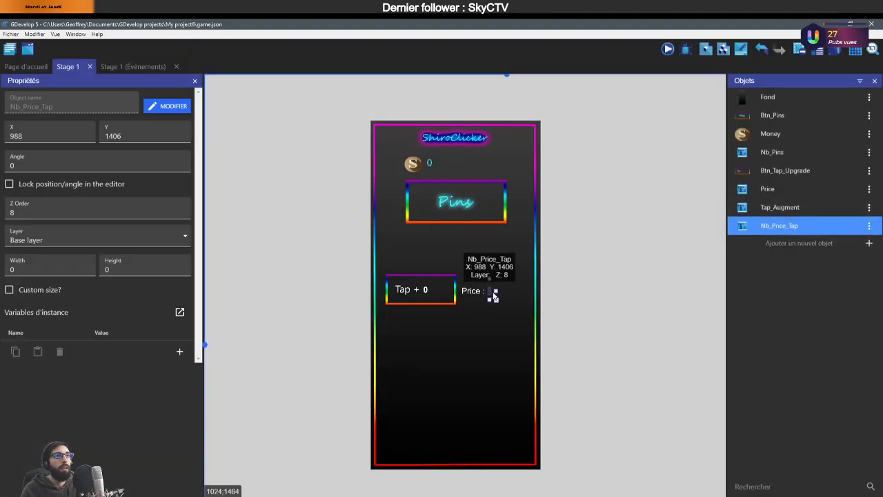
{"action": "double_click", "coordinate": [787, 227]}
{"action": "left_click", "coordinate": [329, 231]}
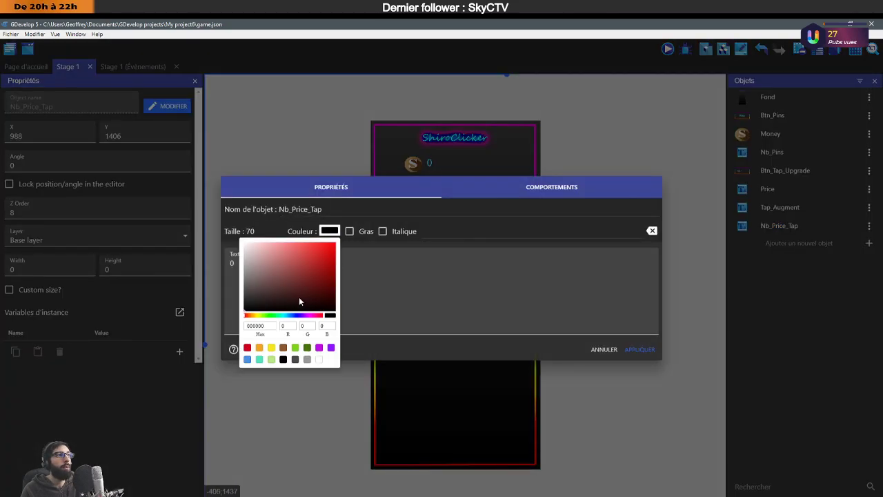
{"action": "left_click", "coordinate": [318, 359]}
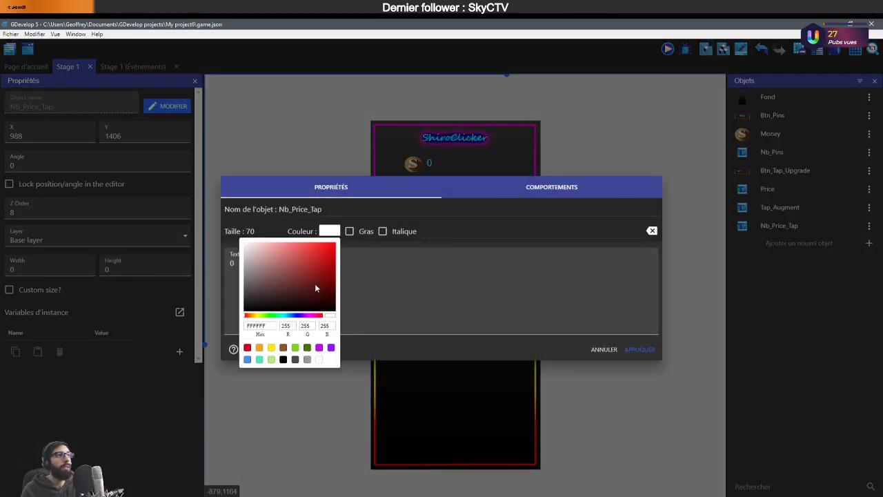
{"action": "left_click", "coordinate": [632, 349]}
{"action": "left_click", "coordinate": [516, 313]}
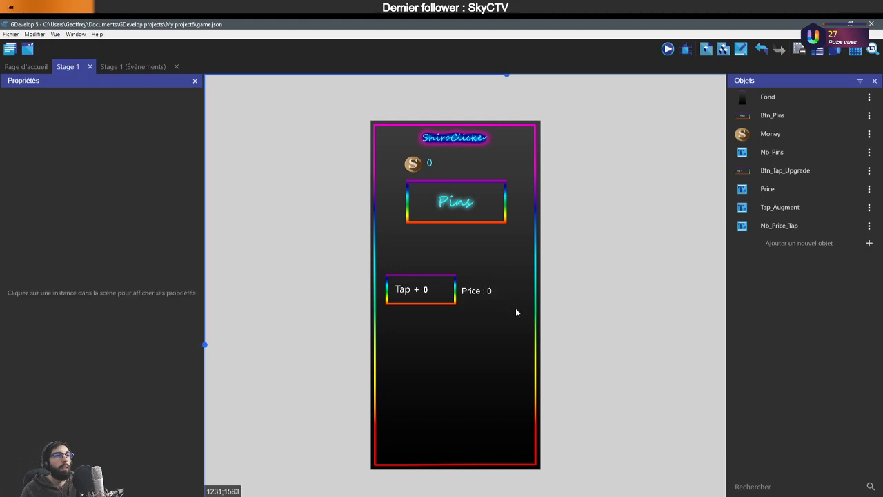
Clear the selection of the price number text in the Stage 1 scene and save the project.
{"action": "left_click", "coordinate": [492, 293]}
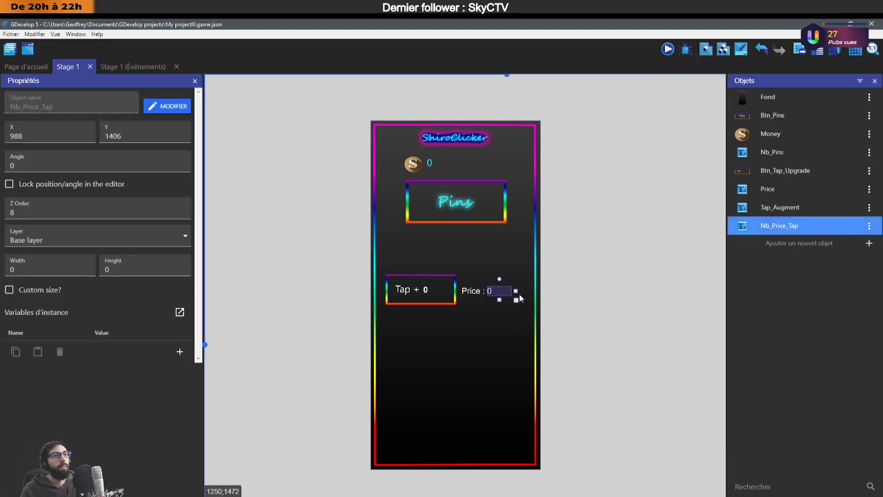
{"action": "left_click", "coordinate": [650, 296]}
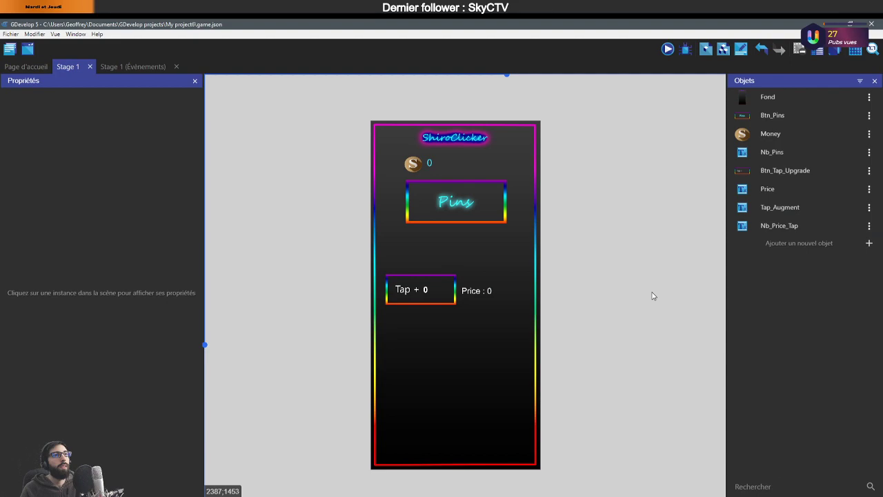
{"action": "key", "text": "ctrl+s"}
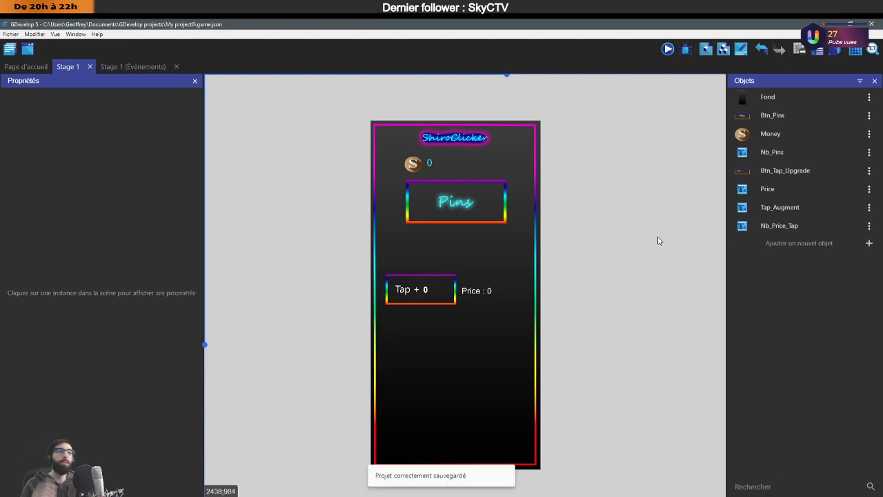
Add a read-value storage action to Stage 1's scene-start event, with storage name "Nb_Tap_Price" and group "Np_Tap_Global".
{"action": "left_click", "coordinate": [136, 67]}
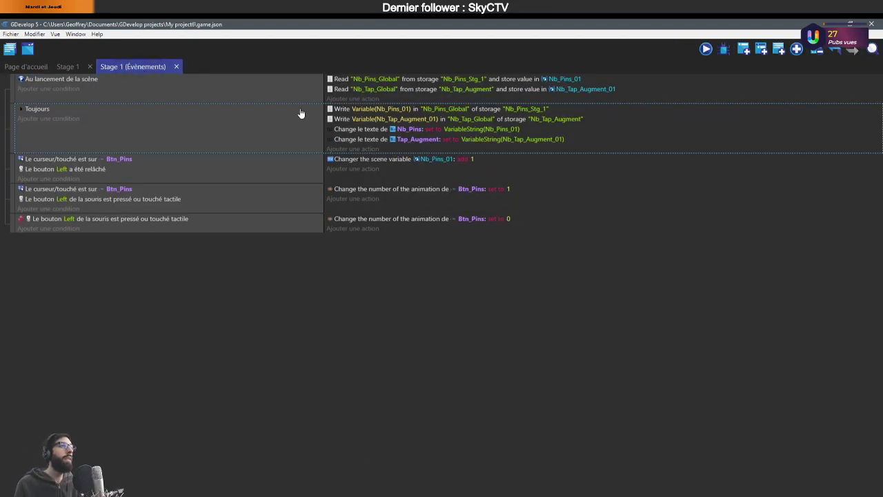
{"action": "left_click", "coordinate": [376, 96]}
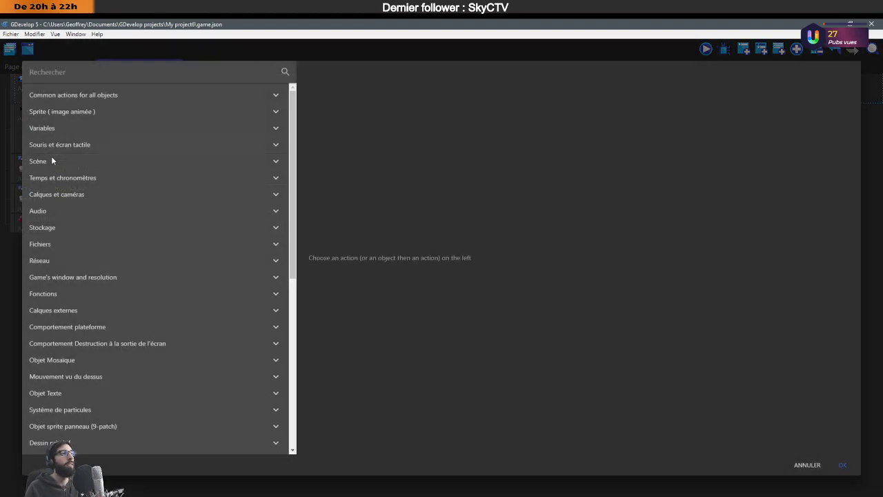
{"action": "left_click", "coordinate": [60, 228]}
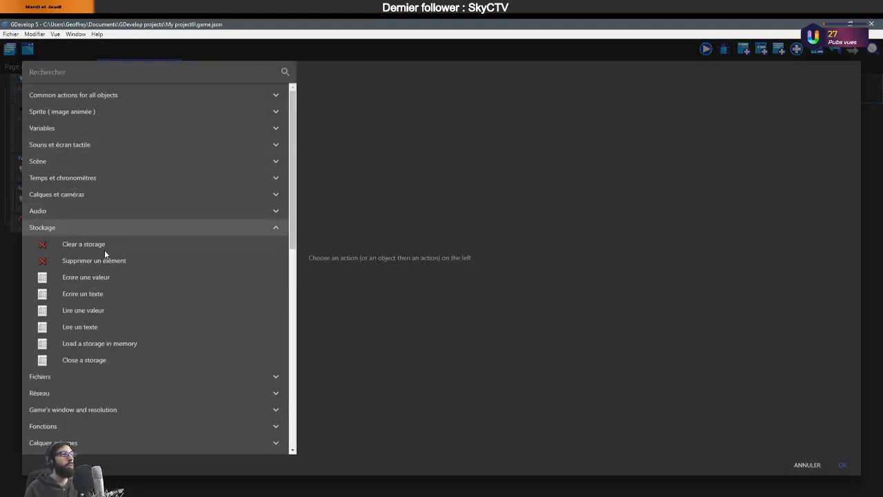
{"action": "left_click", "coordinate": [105, 314]}
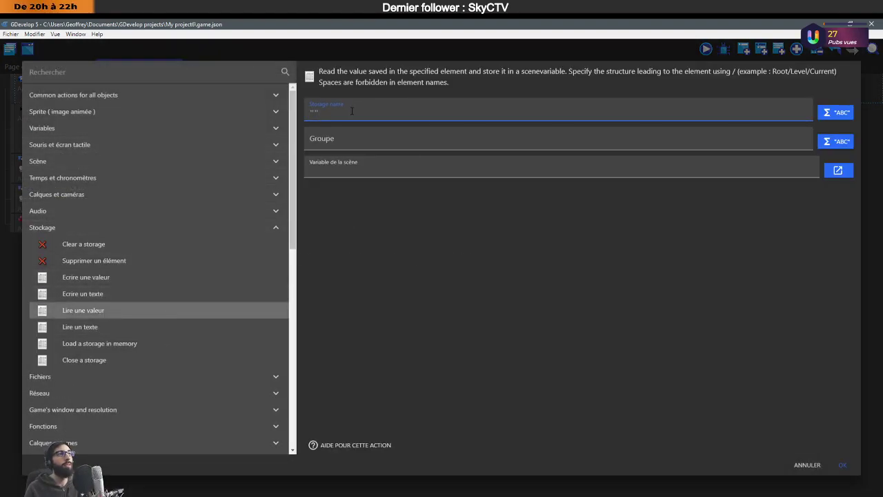
{"action": "type", "text": "\""}
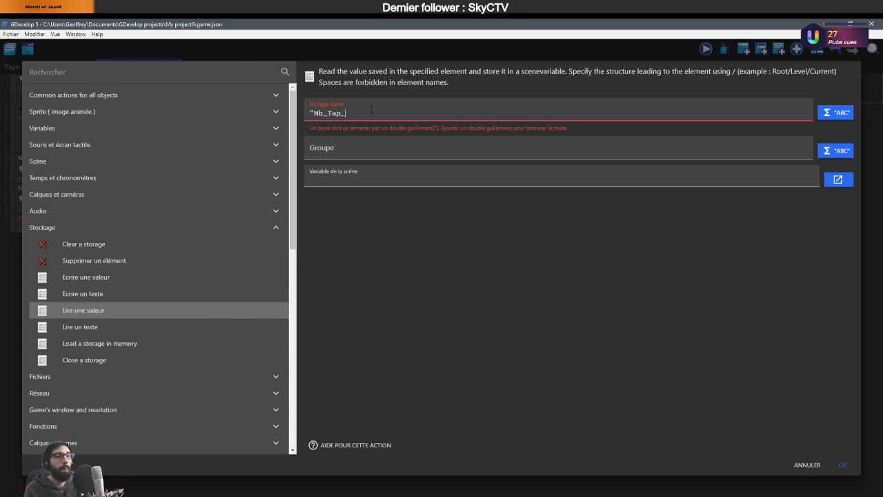
{"action": "type", "text": "Price"}
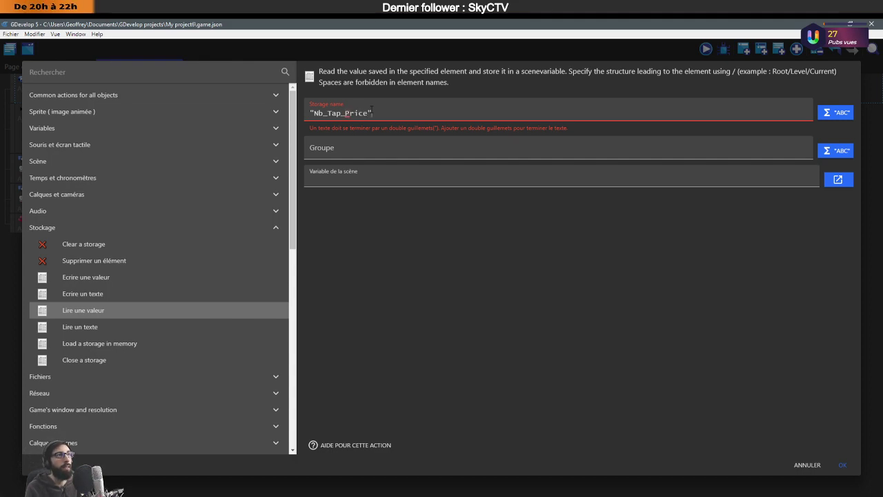
{"action": "left_click", "coordinate": [348, 143]}
{"action": "type", "text": "\""}
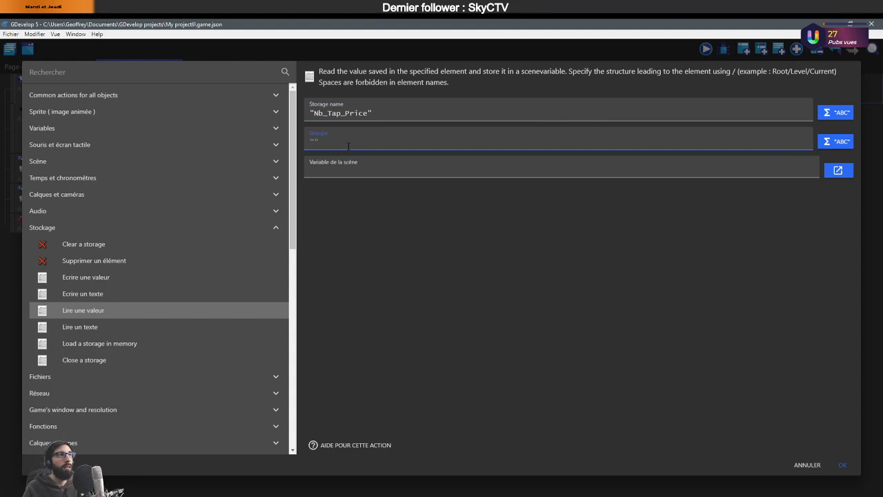
{"action": "type", "text": "Np"}
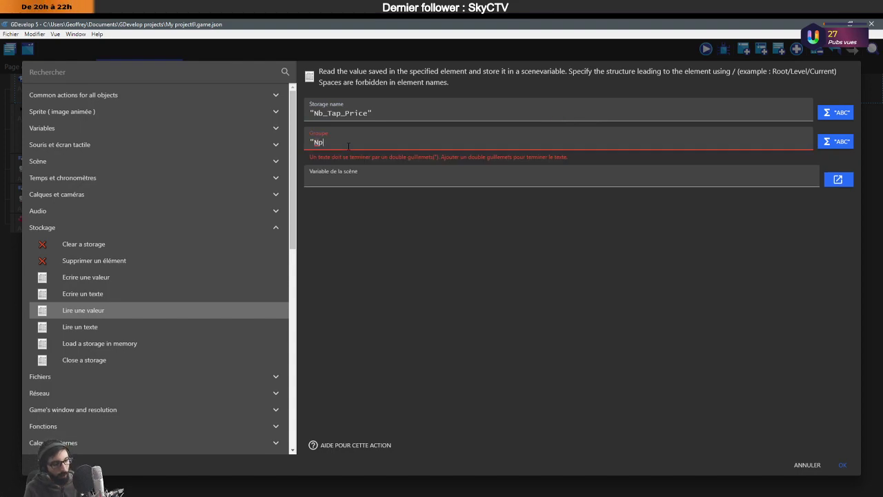
{"action": "type", "text": "_Tap_Global\""}
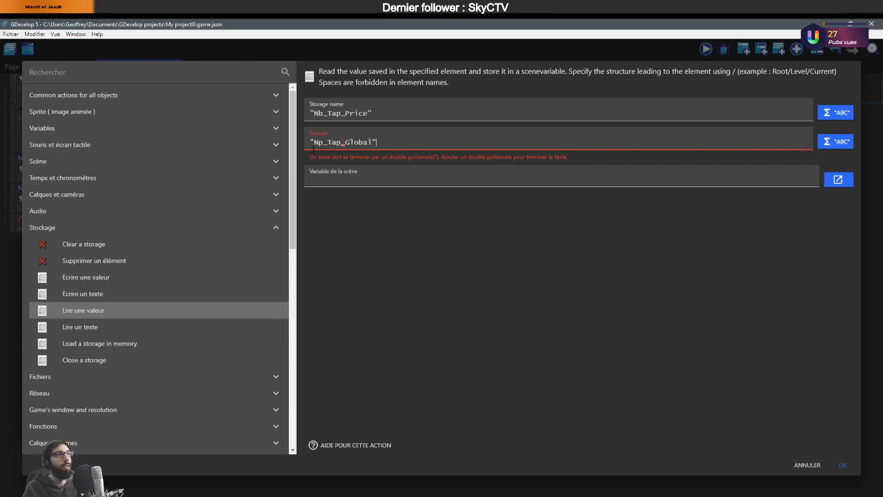
Create the scene variable Nb_Tap_Price and assign it as the variable that receives the read action's value.
{"action": "left_click", "coordinate": [428, 179]}
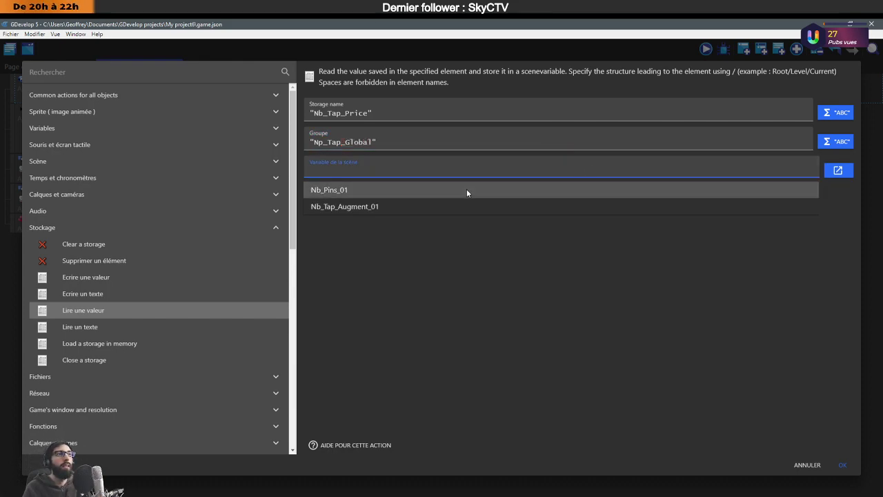
{"action": "left_click", "coordinate": [837, 172]}
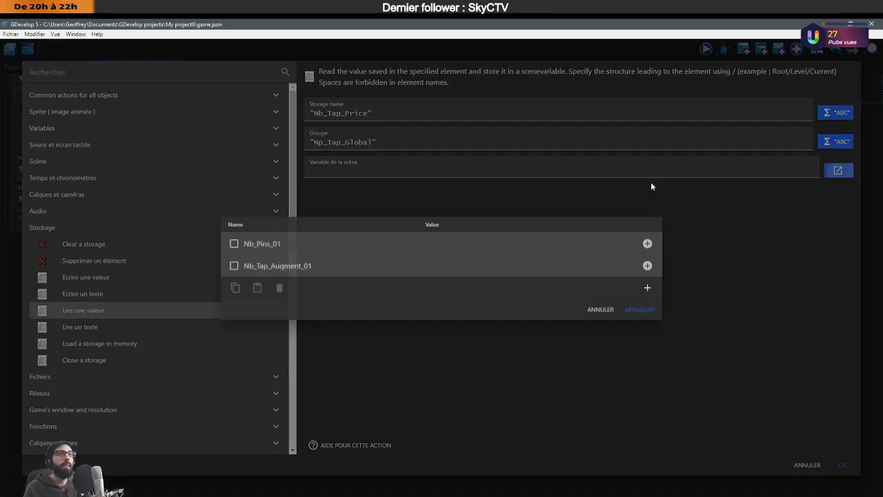
{"action": "left_click", "coordinate": [647, 298]}
{"action": "double_click", "coordinate": [286, 276]}
{"action": "type", "text": "N"}
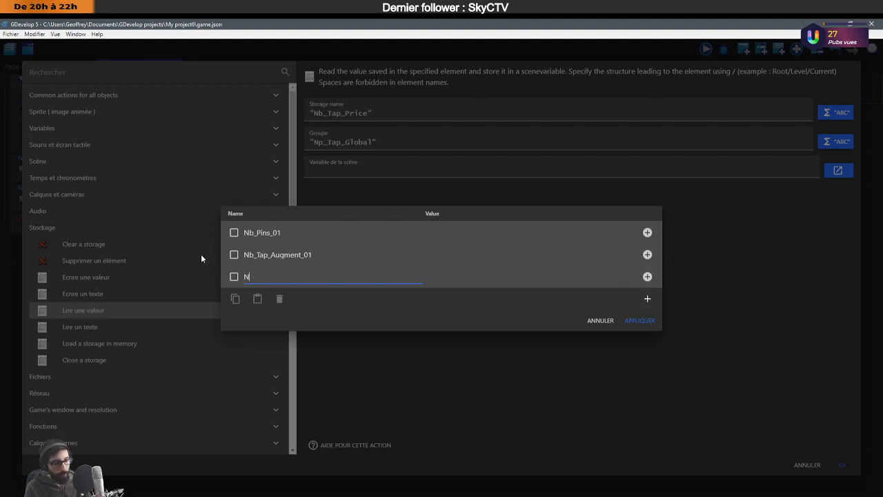
{"action": "type", "text": "b_"}
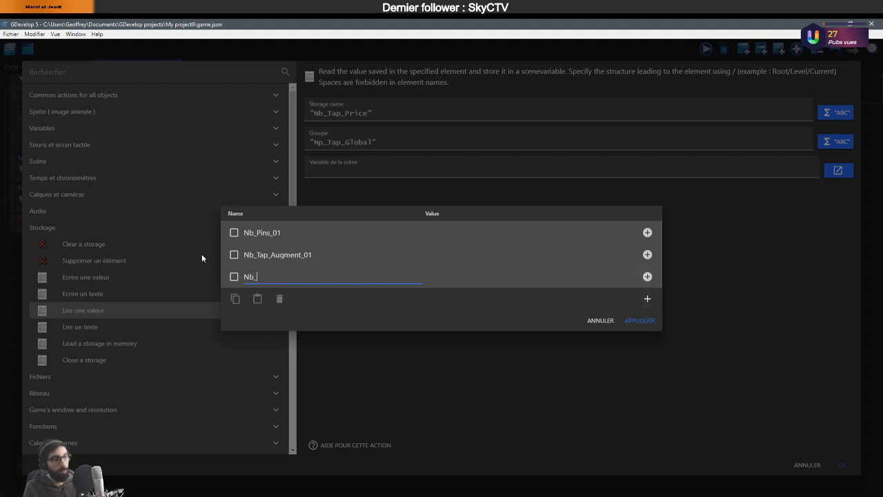
{"action": "type", "text": "Tap_Price"}
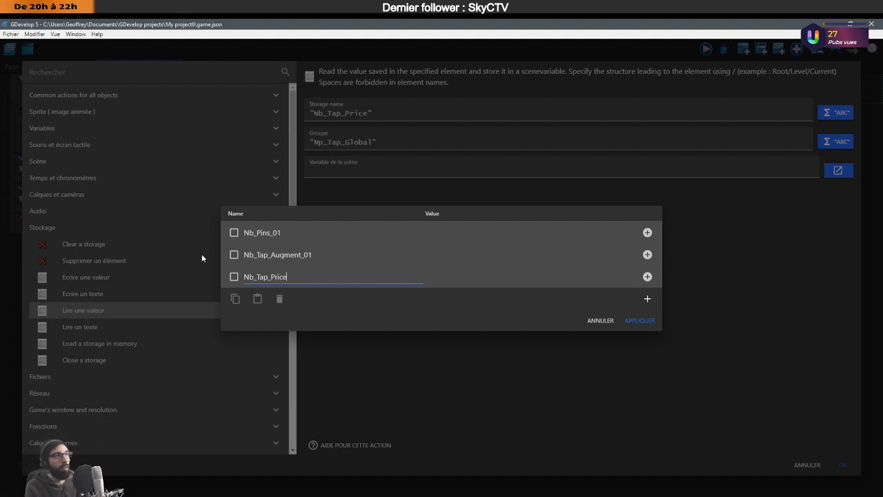
{"action": "left_click", "coordinate": [641, 320]}
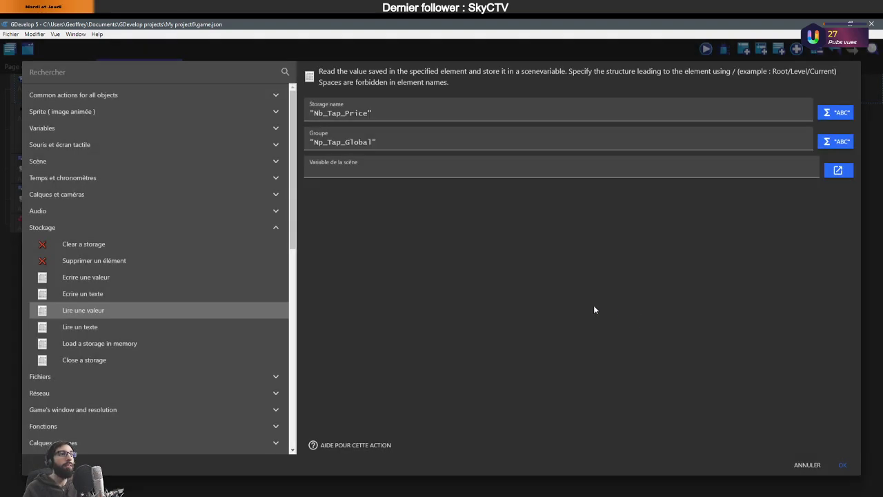
{"action": "left_click", "coordinate": [419, 219]}
{"action": "left_click", "coordinate": [566, 256]}
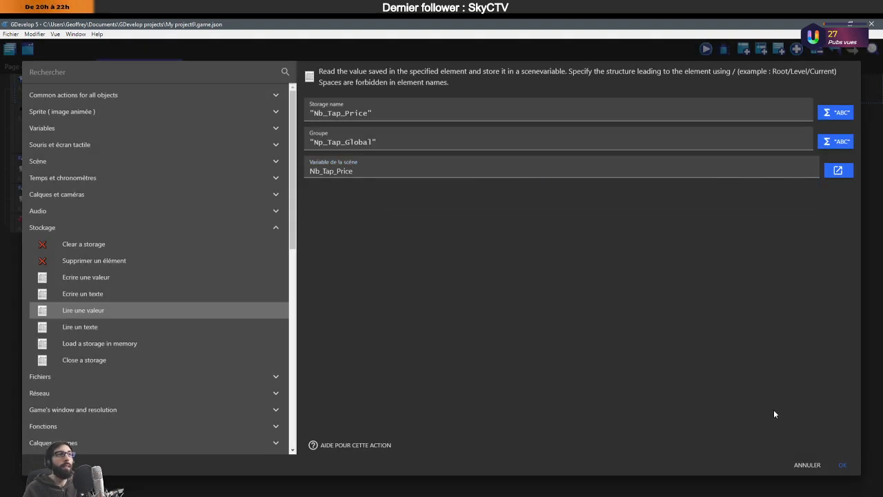
{"action": "left_click", "coordinate": [845, 464]}
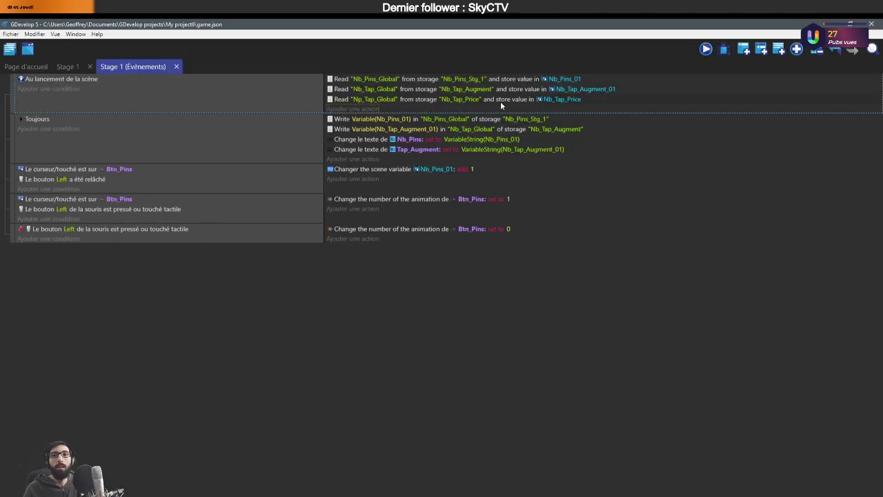
Correct the group of the scene-start event's Nb_Tap_Price read action to "Nb_Tap_Global".
{"action": "double_click", "coordinate": [360, 99]}
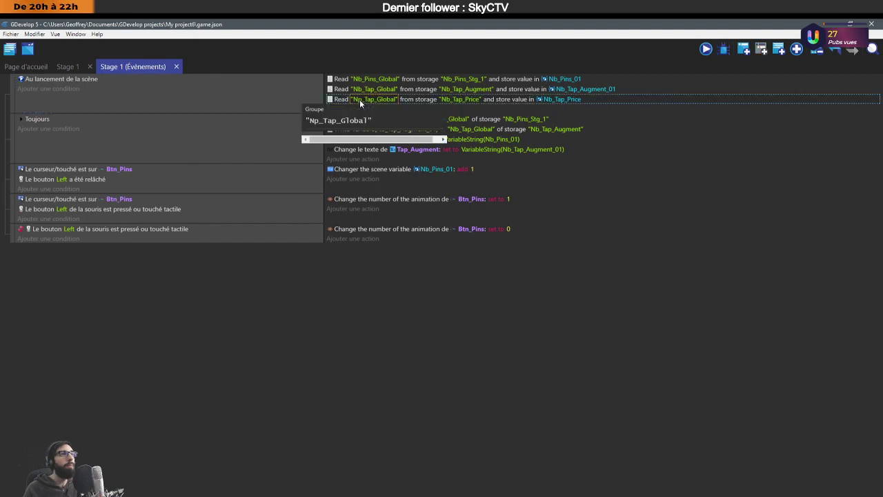
{"action": "left_click", "coordinate": [324, 141]}
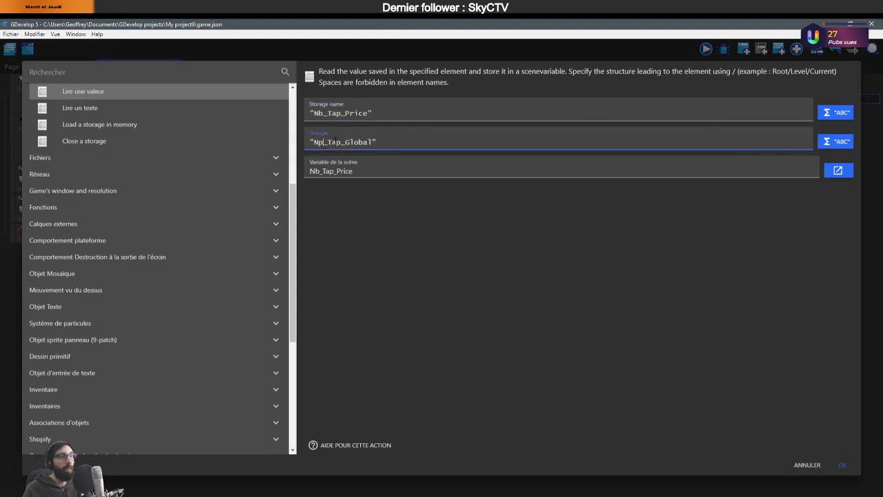
{"action": "left_click", "coordinate": [841, 462]}
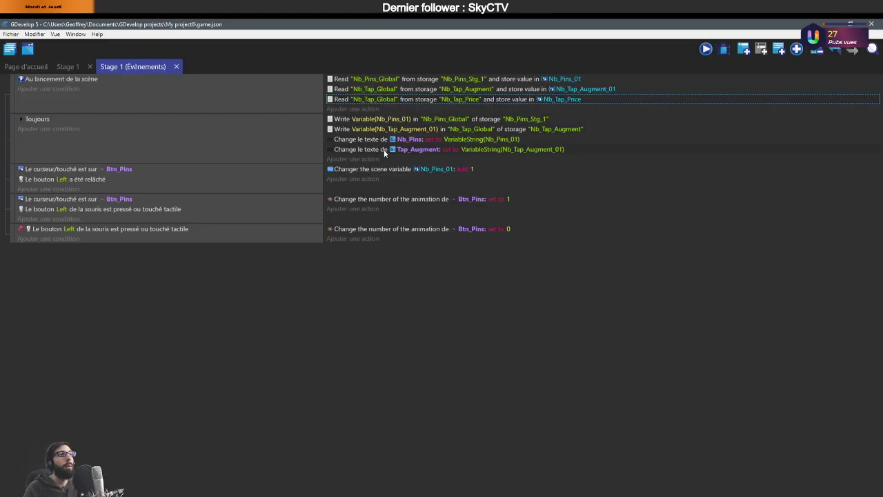
Start a read-value storage action in the always-running (Toujours) event, with storage name "Nb_Tap_Price" and group "Nb_Tap_Global".
{"action": "left_click", "coordinate": [356, 158]}
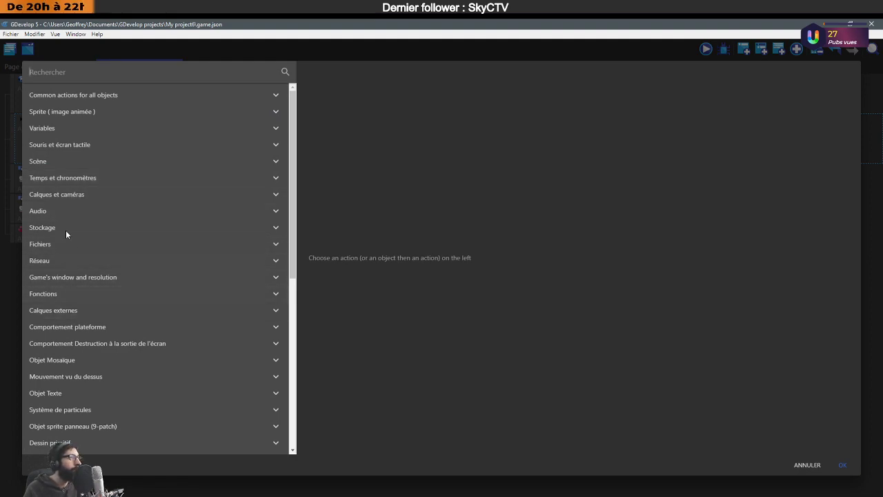
{"action": "left_click", "coordinate": [41, 230]}
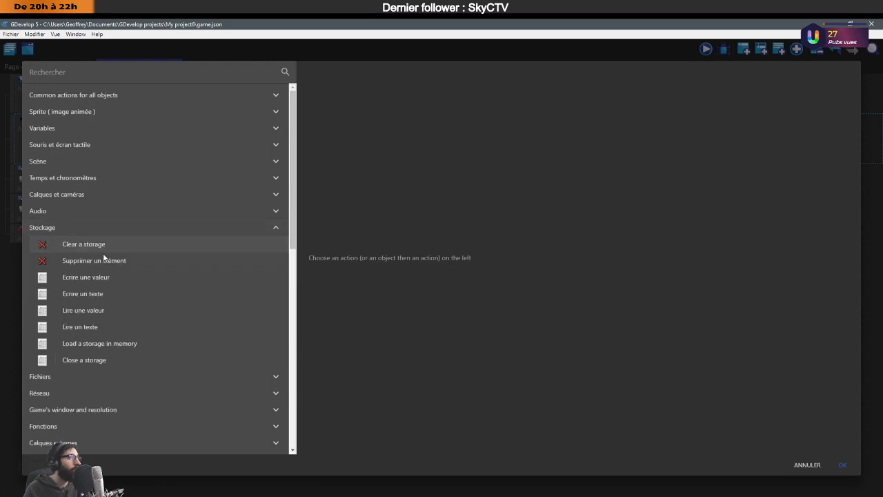
{"action": "left_click", "coordinate": [94, 309]}
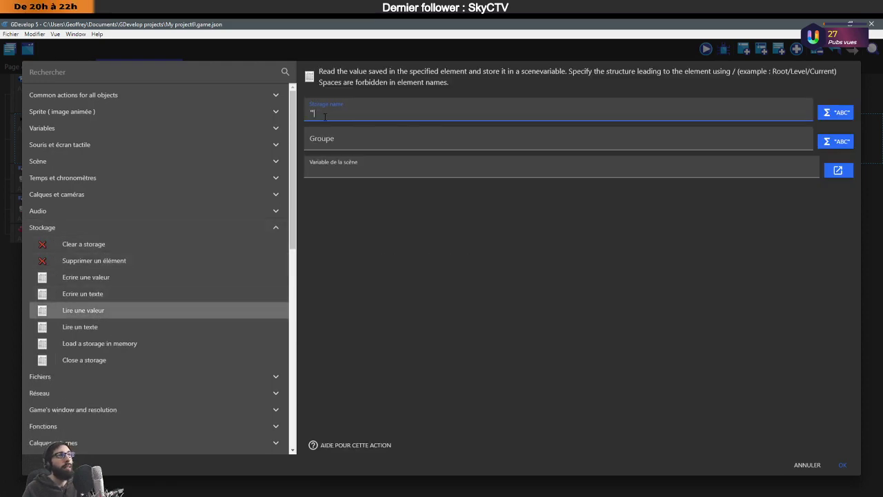
{"action": "key", "text": "BackSpace"}
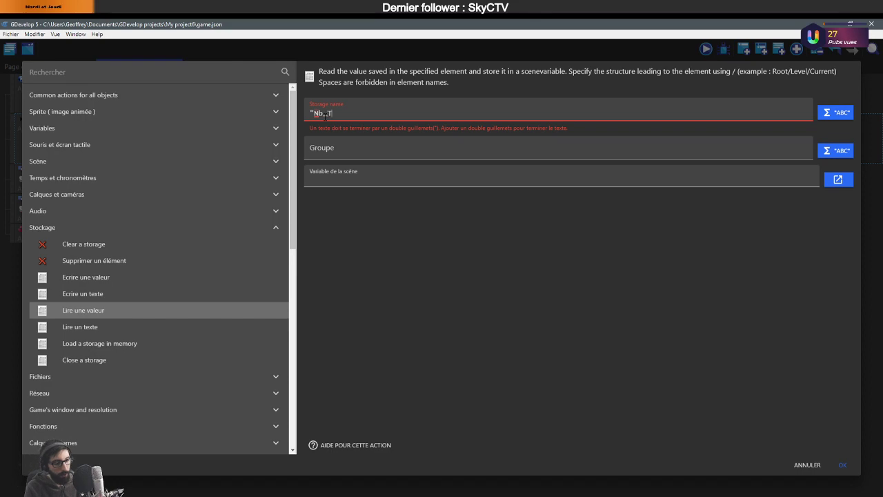
{"action": "type", "text": "Nb_Tap_P"}
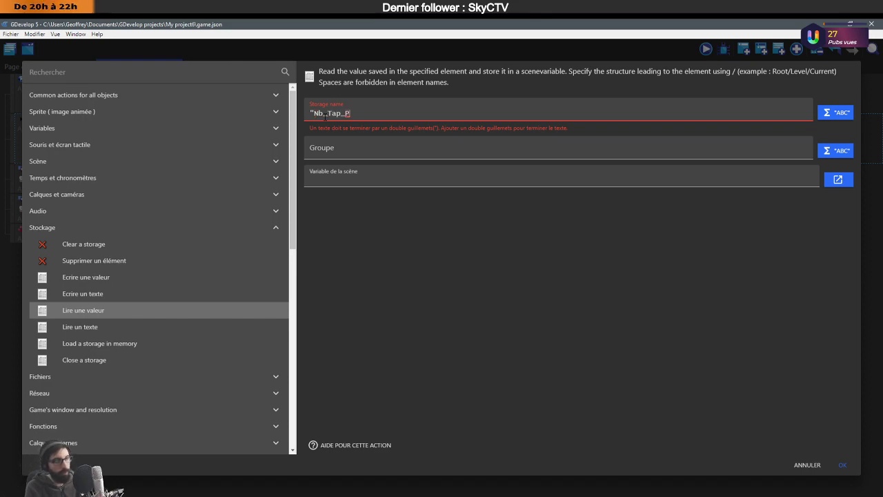
{"action": "type", "text": "rice\""}
{"action": "key", "text": "Tab"}
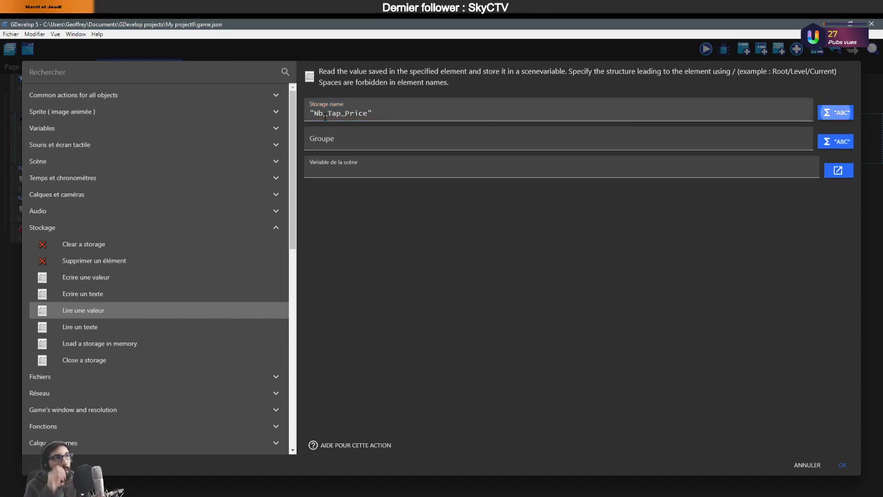
{"action": "key", "text": "BackSpace"}
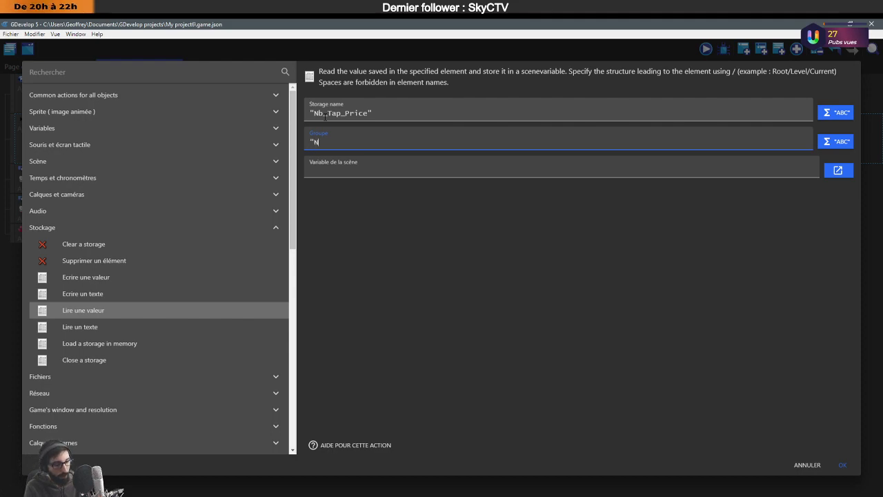
{"action": "type", "text": "Nb_Tap"}
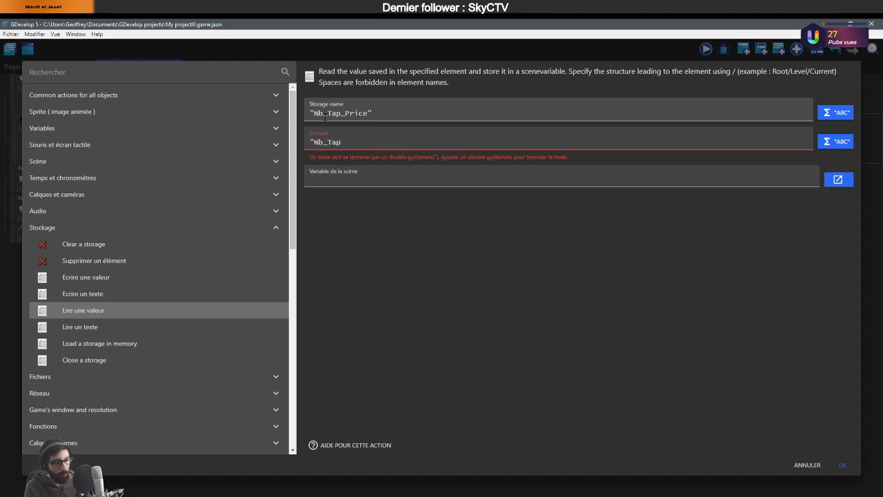
{"action": "type", "text": "_Global"}
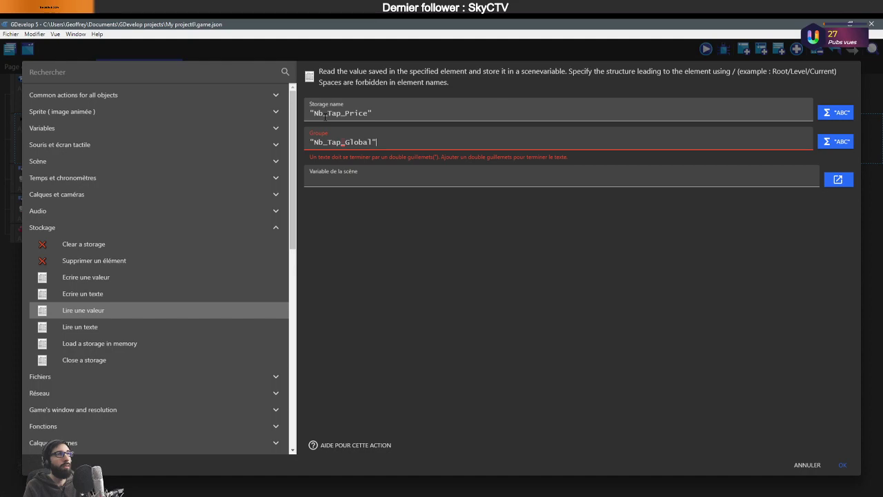
{"action": "type", "text": "\""}
Store the new Toujours read action's value in the scene variable Nb_Tap_Price and finish adding the action.
{"action": "left_click", "coordinate": [835, 170]}
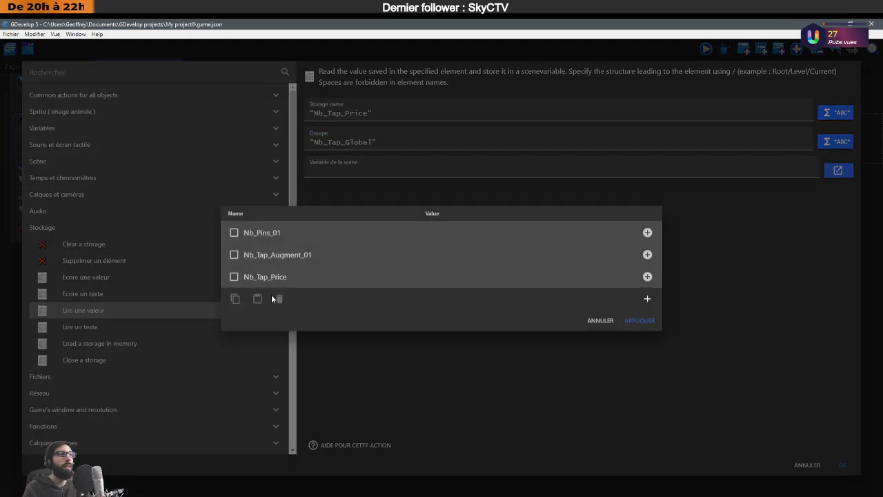
{"action": "left_click", "coordinate": [234, 276]}
{"action": "left_click", "coordinate": [638, 320]}
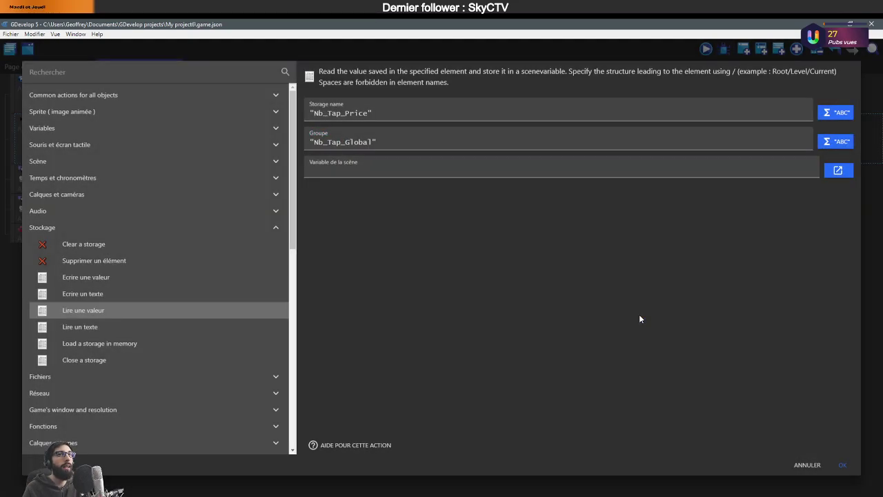
{"action": "left_click", "coordinate": [371, 223]}
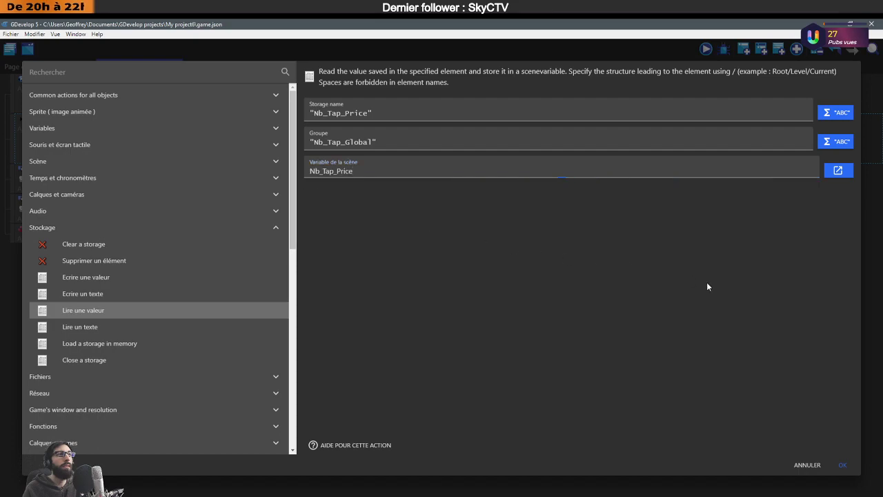
{"action": "left_click", "coordinate": [843, 465]}
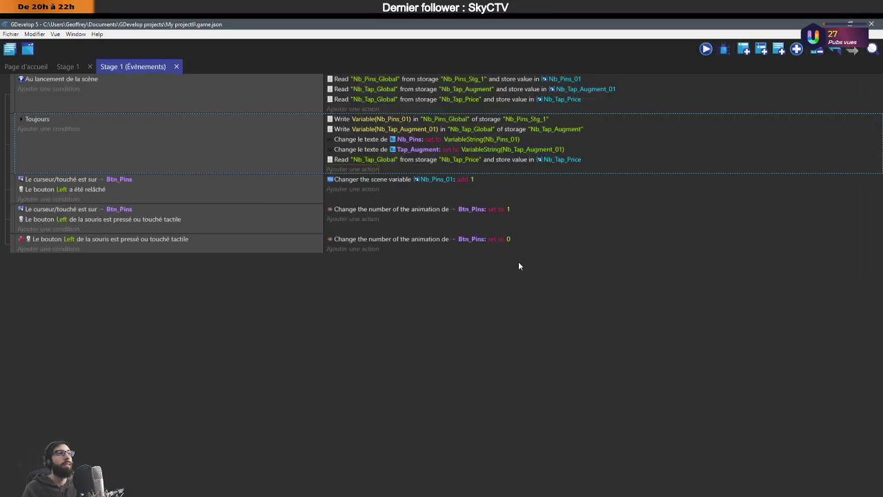
Change the Toujours event's Nb_Tap_Price read action into a write-value storage action (Ecrire une valeur).
{"action": "left_click", "coordinate": [601, 162]}
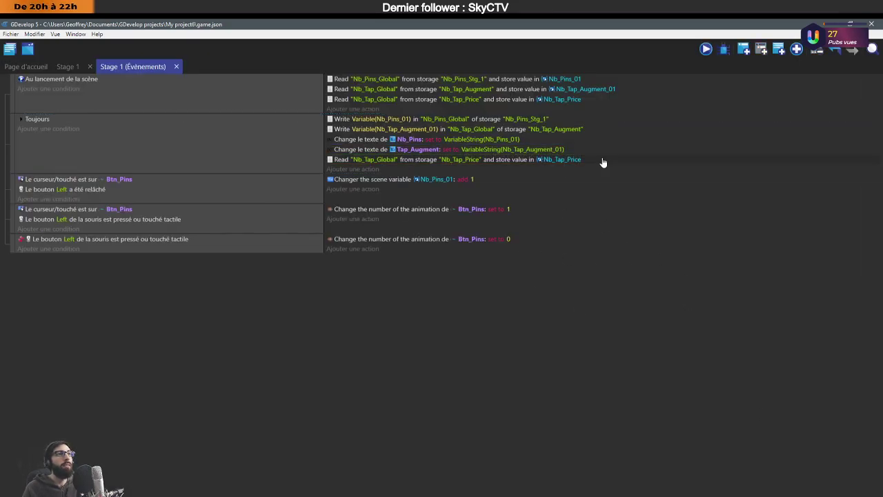
{"action": "left_click", "coordinate": [593, 165]}
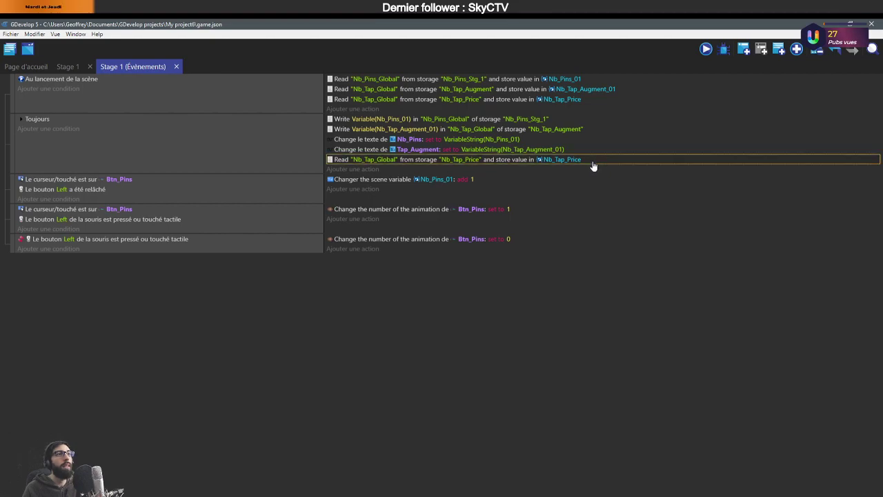
{"action": "double_click", "coordinate": [593, 165]}
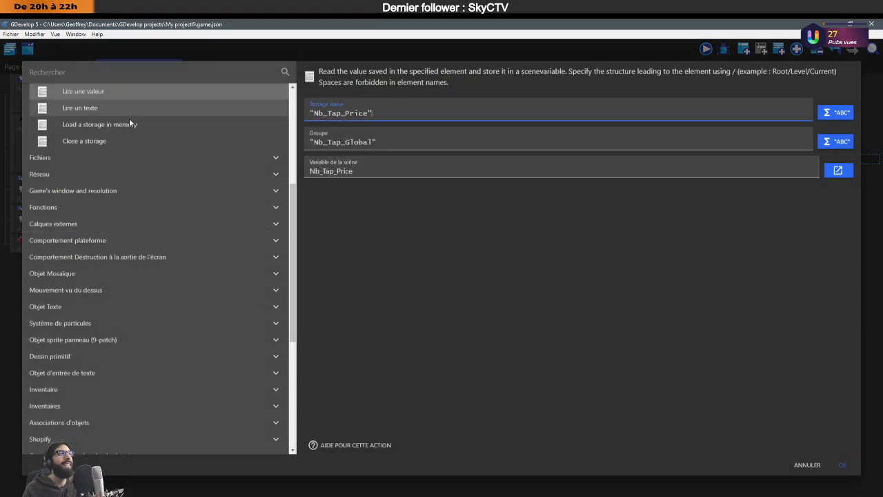
{"action": "scroll", "coordinate": [129, 118], "scroll_direction": "up", "scroll_amount": 1}
{"action": "scroll", "coordinate": [119, 135], "scroll_direction": "up", "scroll_amount": 1}
{"action": "left_click", "coordinate": [103, 151]}
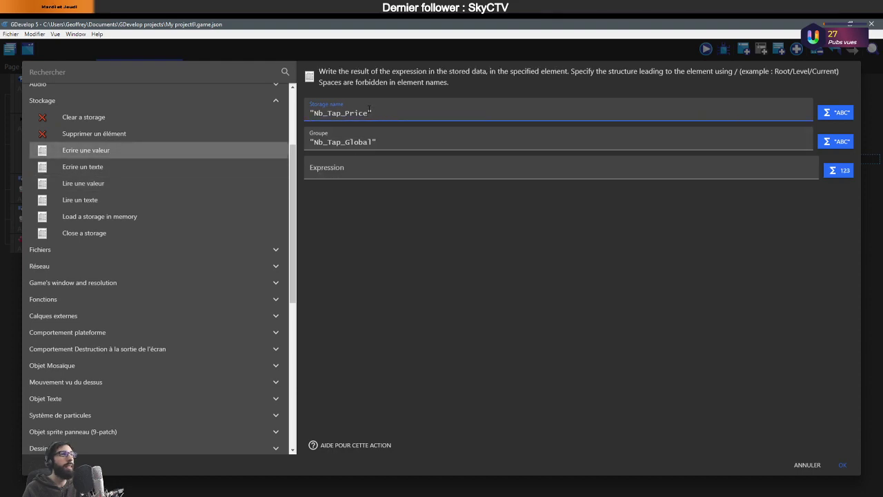
Set the write action's expression to Variable(Nb_Tap_Price) and move the action above the Toujours event's text-change actions.
{"action": "left_click", "coordinate": [396, 172]}
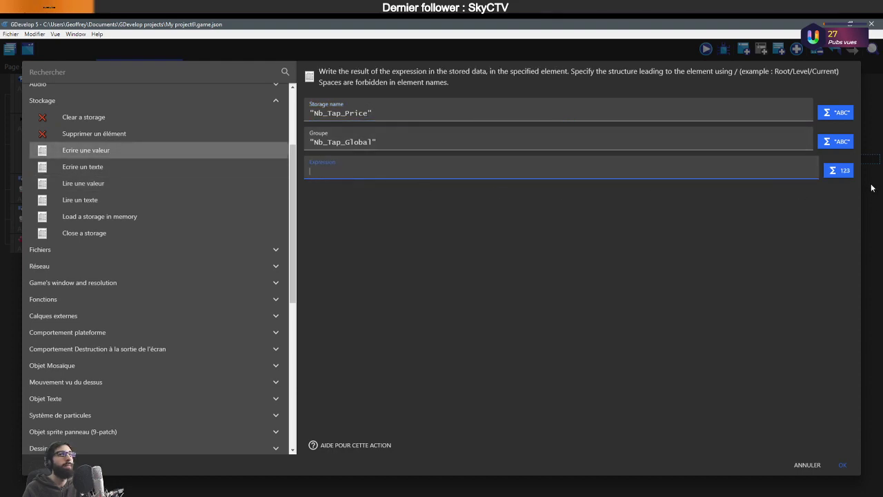
{"action": "left_click", "coordinate": [838, 170]}
{"action": "left_click", "coordinate": [342, 254]}
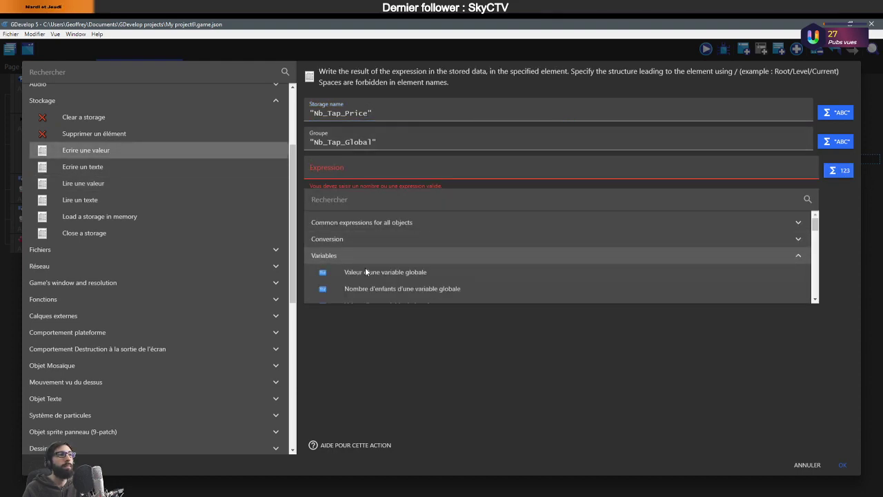
{"action": "scroll", "coordinate": [408, 275], "scroll_direction": "down", "scroll_amount": 1}
{"action": "left_click", "coordinate": [409, 275]}
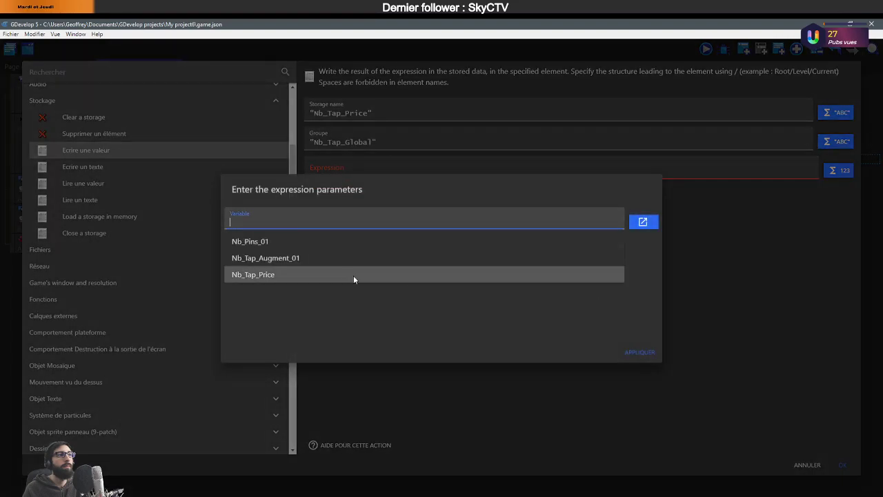
{"action": "left_click", "coordinate": [353, 277]}
{"action": "left_click", "coordinate": [639, 353]}
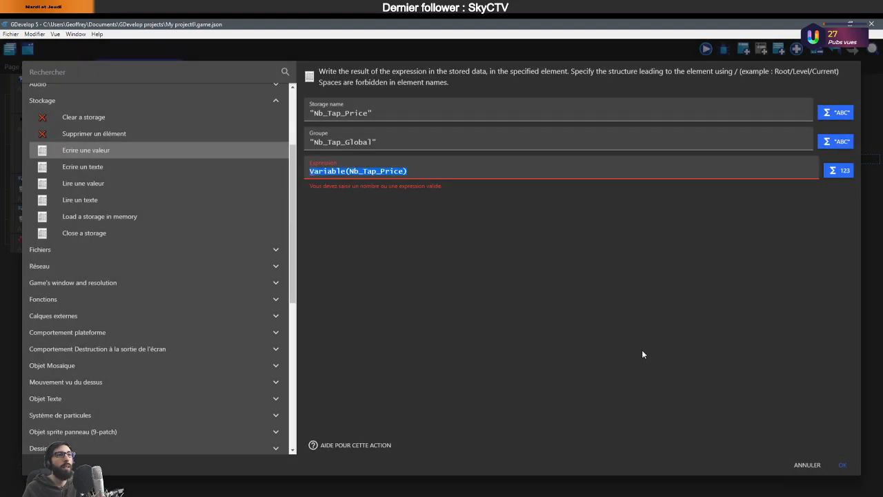
{"action": "left_click", "coordinate": [842, 464]}
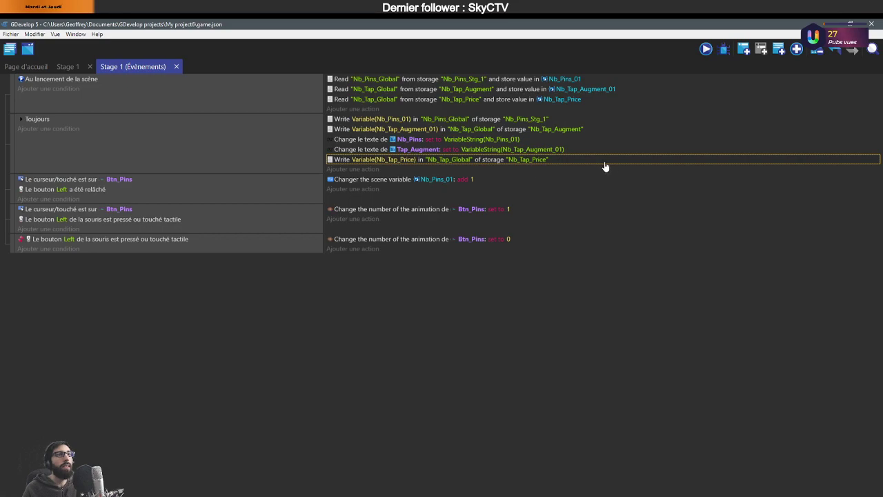
{"action": "left_click_drag", "start_coordinate": [594, 161], "coordinate": [591, 143]}
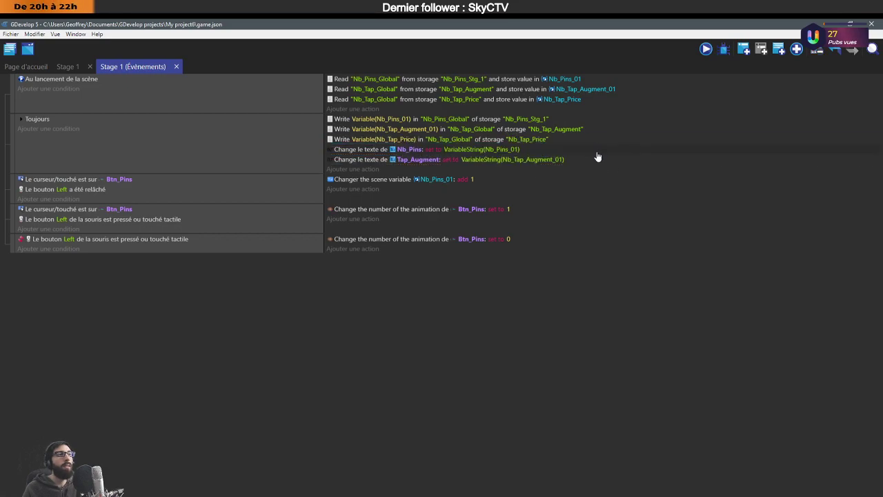
Start a modify-text action in the Toujours event for the text object Nb_Price_Tap, with the operator = (définir à).
{"action": "left_click", "coordinate": [376, 169]}
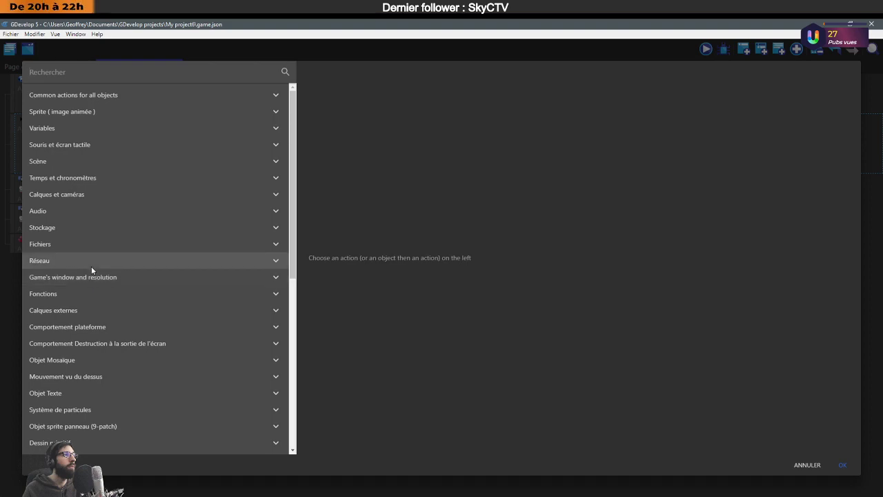
{"action": "scroll", "coordinate": [101, 288], "scroll_direction": "down", "scroll_amount": 1}
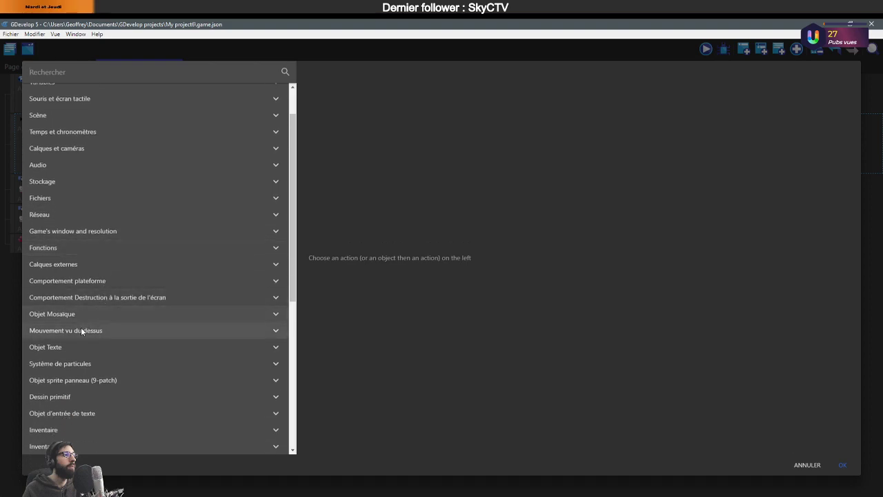
{"action": "left_click", "coordinate": [73, 347]}
{"action": "left_click", "coordinate": [81, 416]}
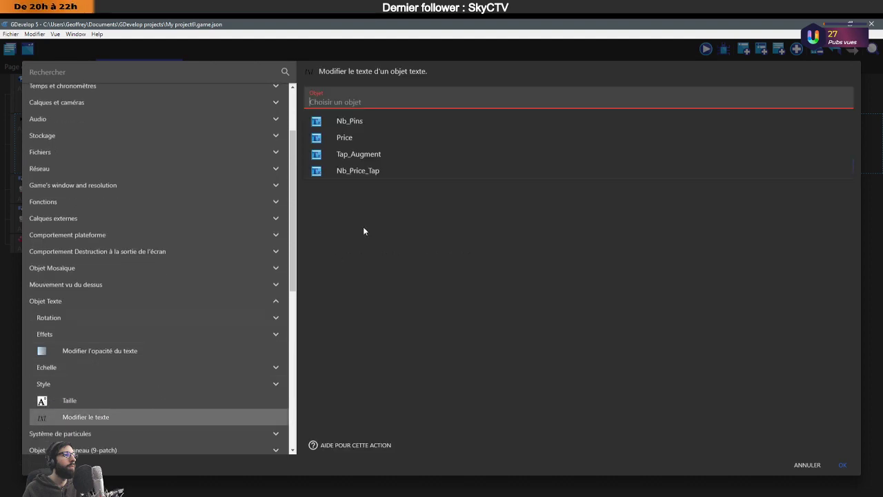
{"action": "left_click", "coordinate": [380, 173]}
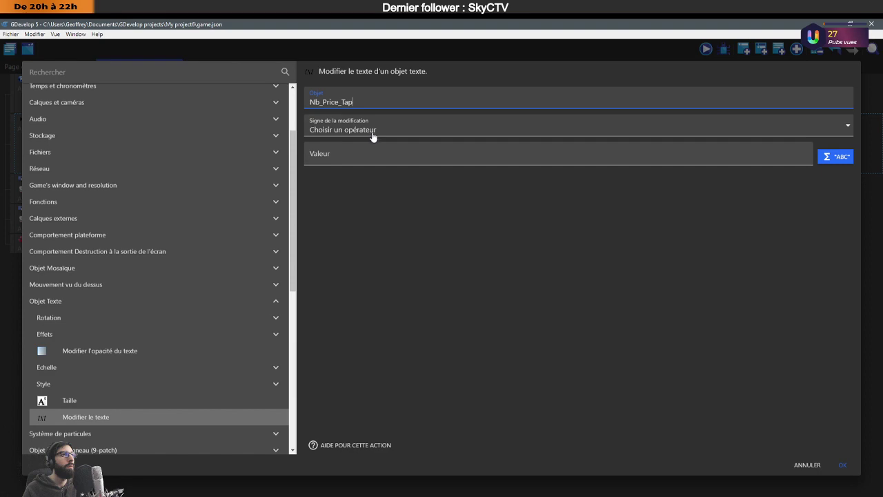
{"action": "left_click", "coordinate": [368, 132]}
{"action": "left_click", "coordinate": [338, 151]}
Set the Nb_Price_Tap text value to the scene variable expression VariableString(Nb_Tap_Price) and finish the action.
{"action": "left_click", "coordinate": [835, 156]}
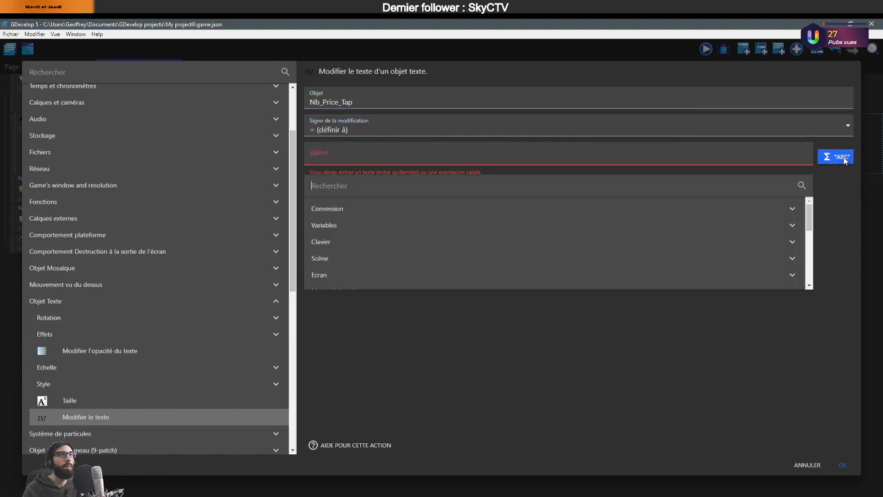
{"action": "left_click", "coordinate": [329, 227]}
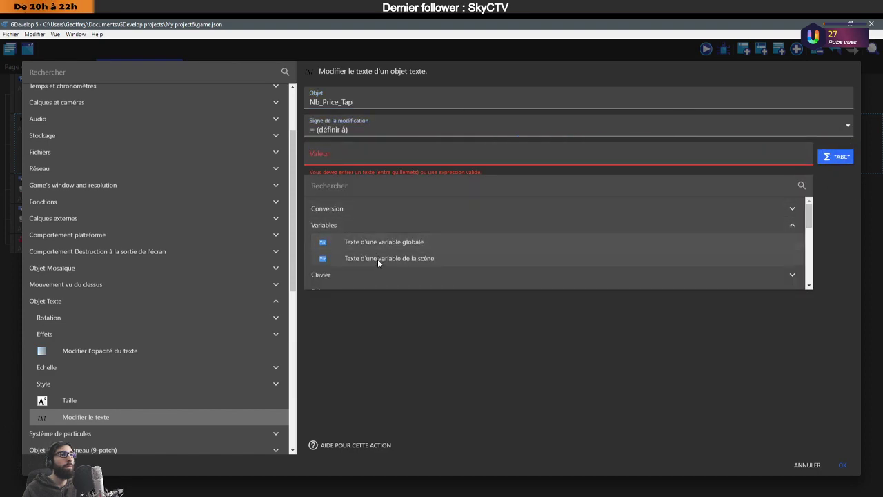
{"action": "left_click", "coordinate": [378, 258]}
{"action": "left_click", "coordinate": [304, 274]}
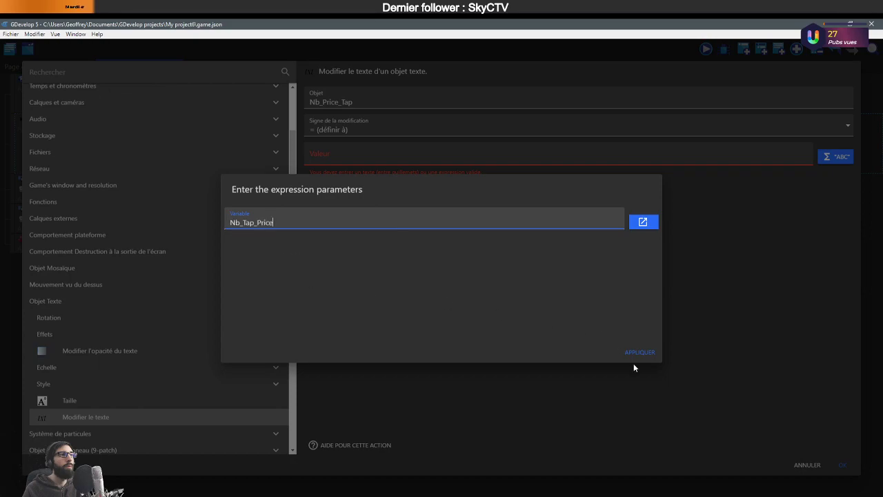
{"action": "left_click", "coordinate": [634, 360]}
{"action": "left_click", "coordinate": [842, 465]}
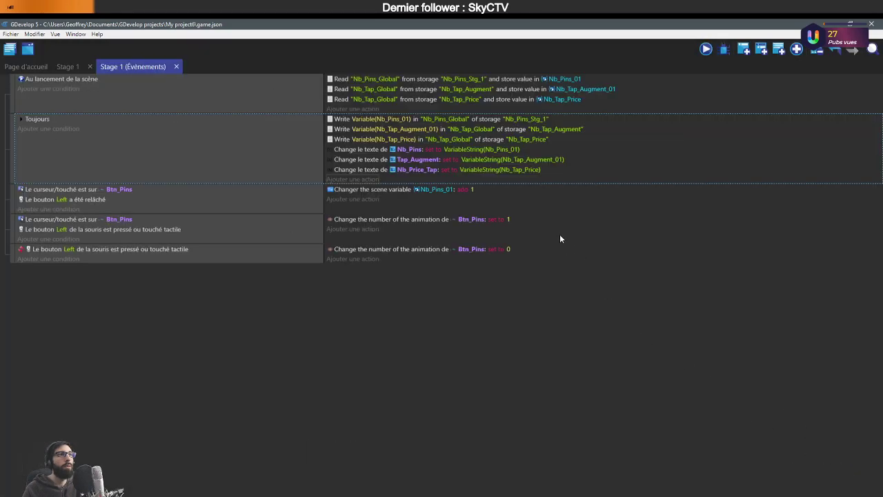
Add an empty standard event and place it at the end of the Stage 1 event list.
{"action": "left_click", "coordinate": [743, 48]}
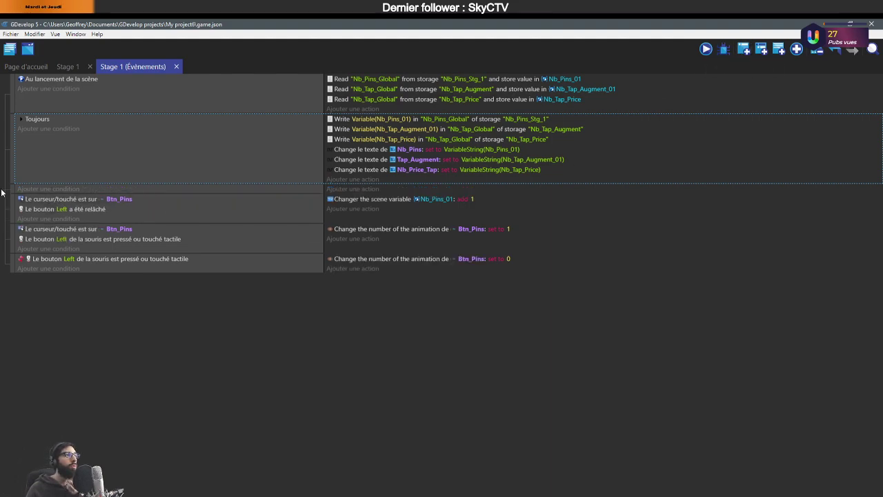
{"action": "left_click_drag", "start_coordinate": [10, 188], "coordinate": [19, 262]}
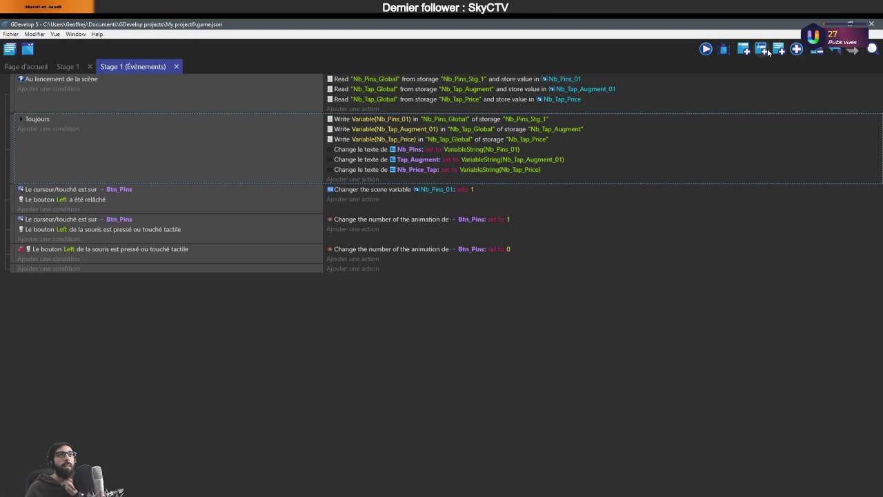
Add an event group, place it above the scene-start event and name it "Global Loading".
{"action": "left_click", "coordinate": [796, 49]}
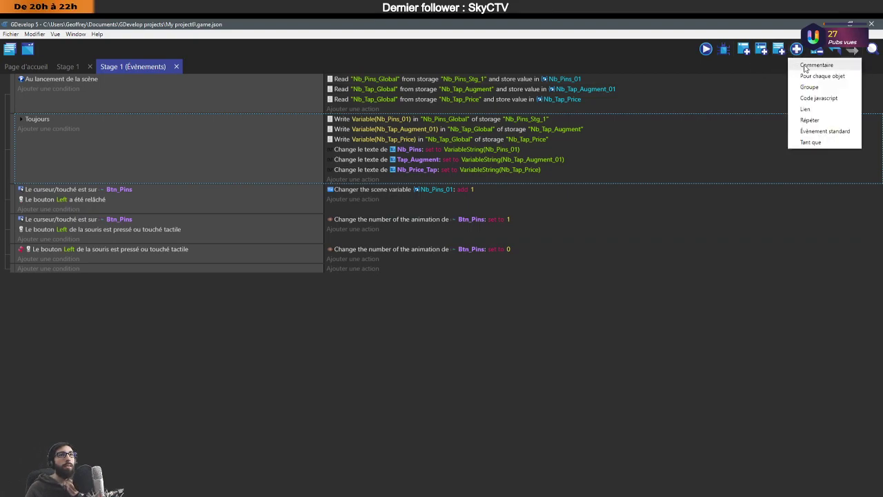
{"action": "left_click", "coordinate": [808, 87]}
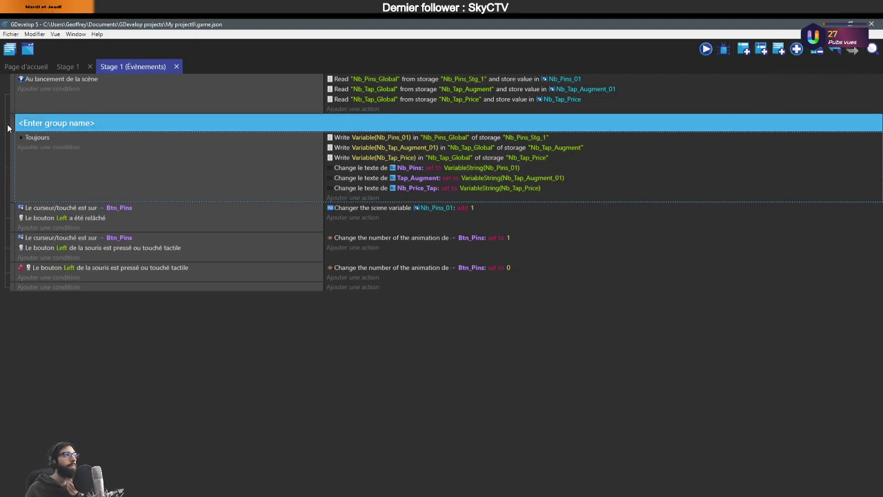
{"action": "left_click_drag", "start_coordinate": [11, 123], "coordinate": [16, 97]}
{"action": "left_click", "coordinate": [35, 84]}
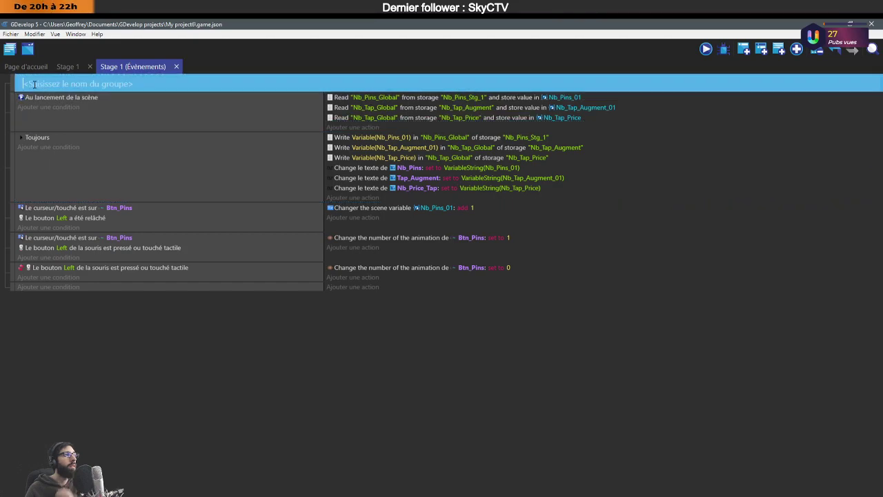
{"action": "type", "text": "Global"}
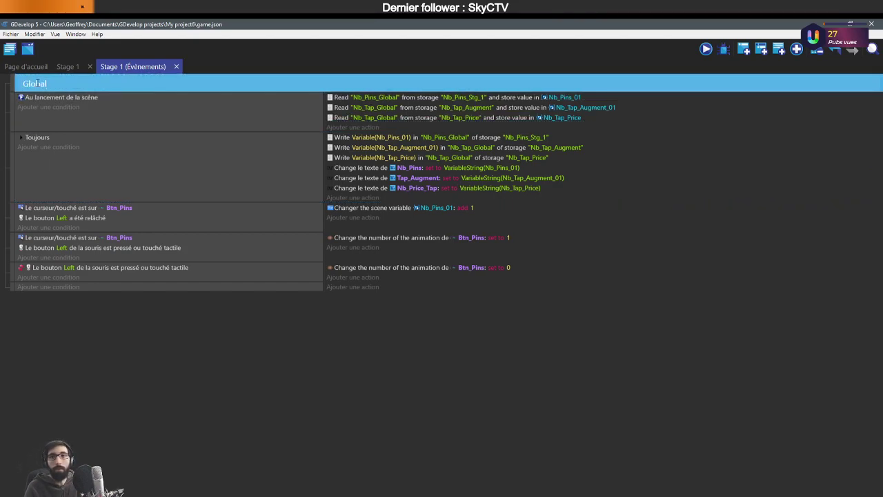
{"action": "type", "text": " Chargement"}
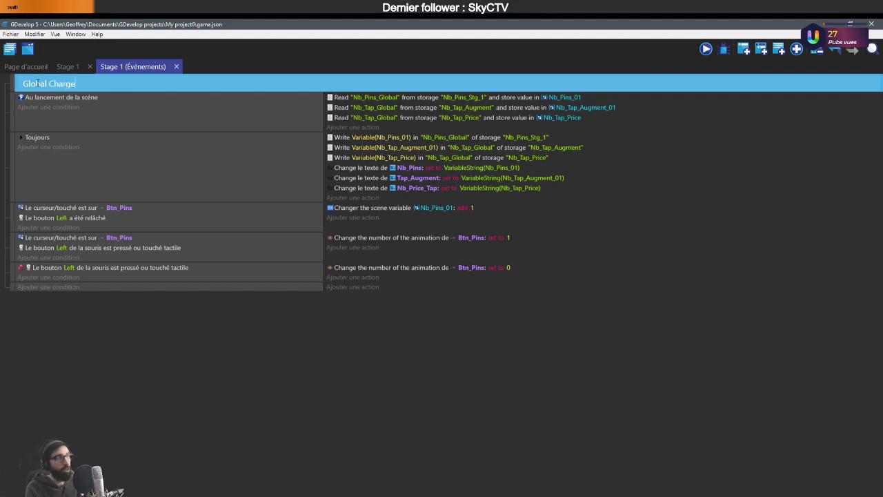
{"action": "double_click", "coordinate": [63, 84]}
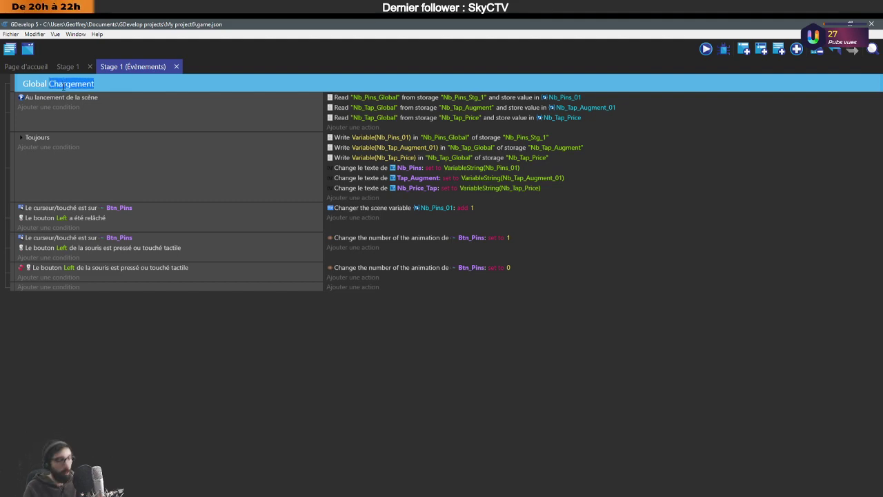
{"action": "type", "text": "Loading"}
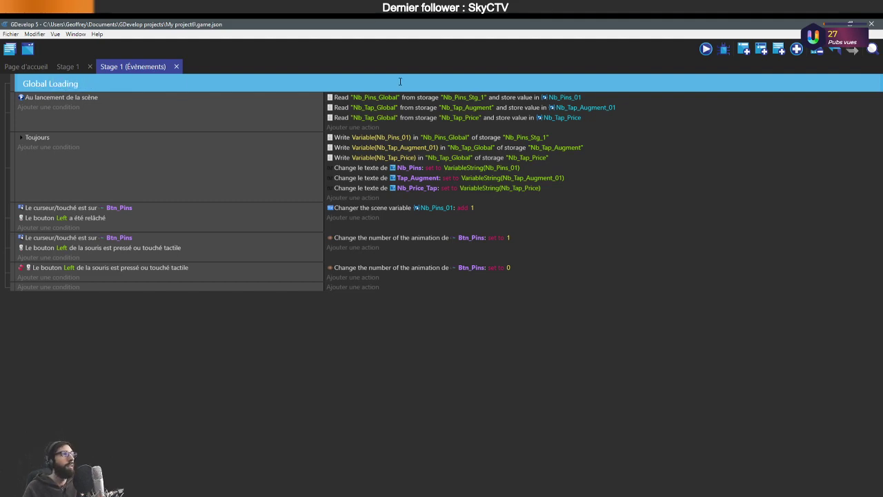
Add a comment event and place it directly beneath the "Global Loading" group, above the scene-start event.
{"action": "left_click", "coordinate": [796, 48]}
{"action": "left_click", "coordinate": [811, 65]}
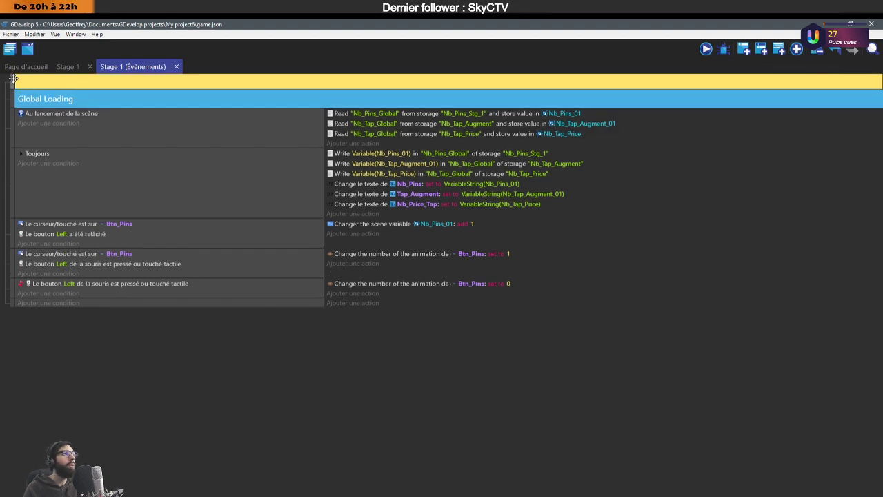
{"action": "left_click_drag", "start_coordinate": [13, 81], "coordinate": [16, 99]}
Write the comment text "On charge tout les paramètres enregistrés de la session précédente".
{"action": "left_click", "coordinate": [37, 101]}
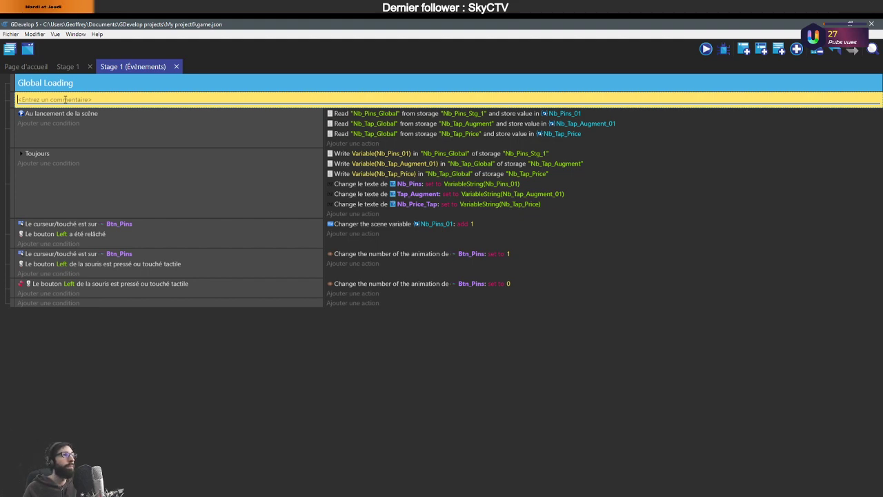
{"action": "type", "text": "On charg"}
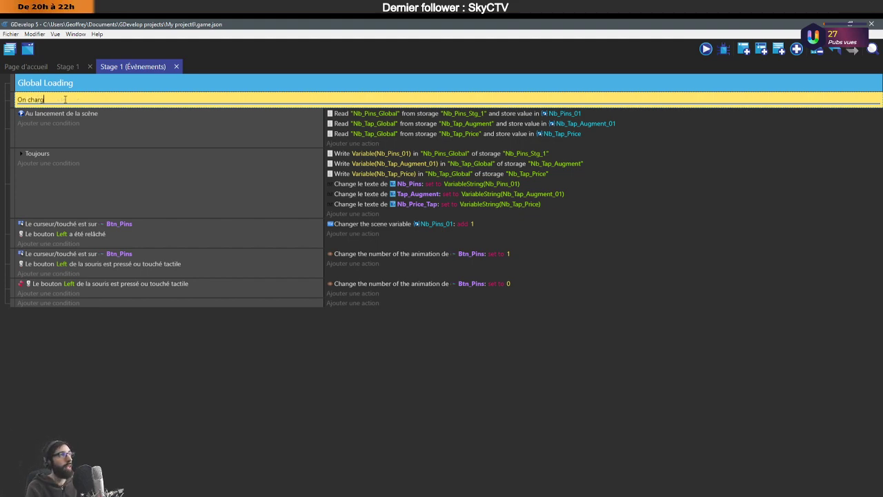
{"action": "type", "text": "e tout"}
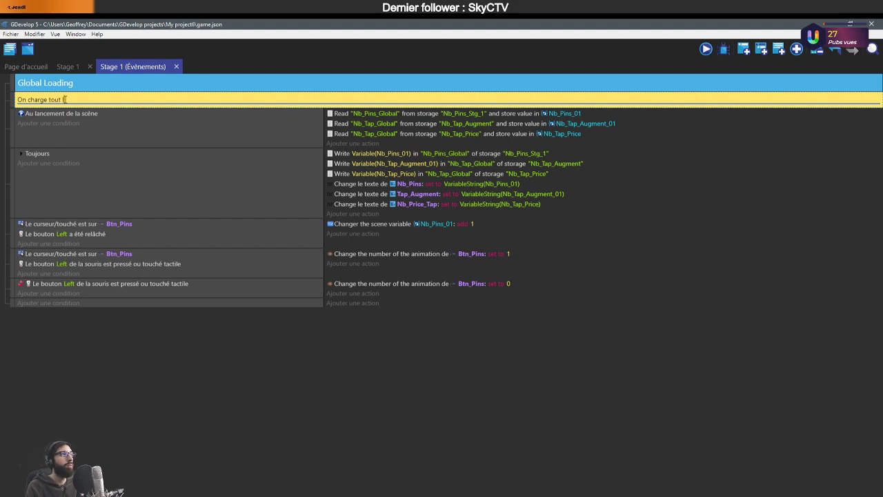
{"action": "type", "text": " les para"}
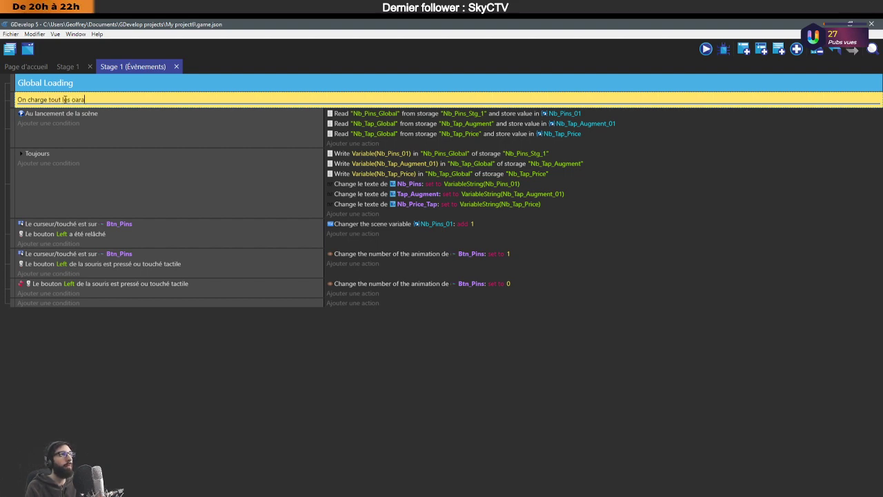
{"action": "type", "text": "o"}
{"action": "type", "text": "arame"}
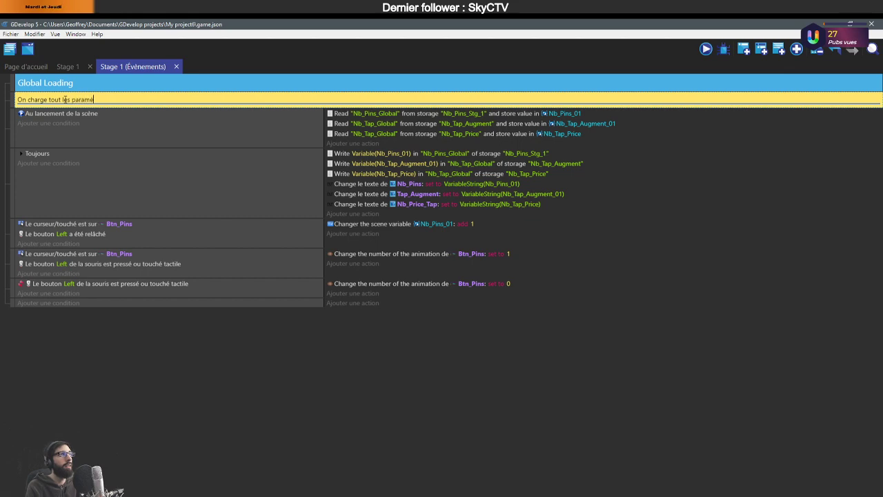
{"action": "key", "text": "BackSpace"}
{"action": "type", "text": "ètres enregistre"}
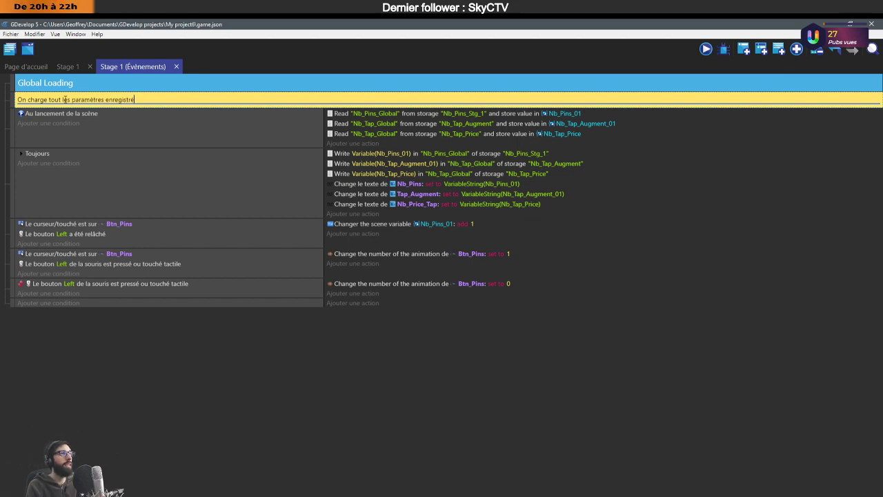
{"action": "key", "text": "BackSpace"}
{"action": "type", "text": "és de la se"}
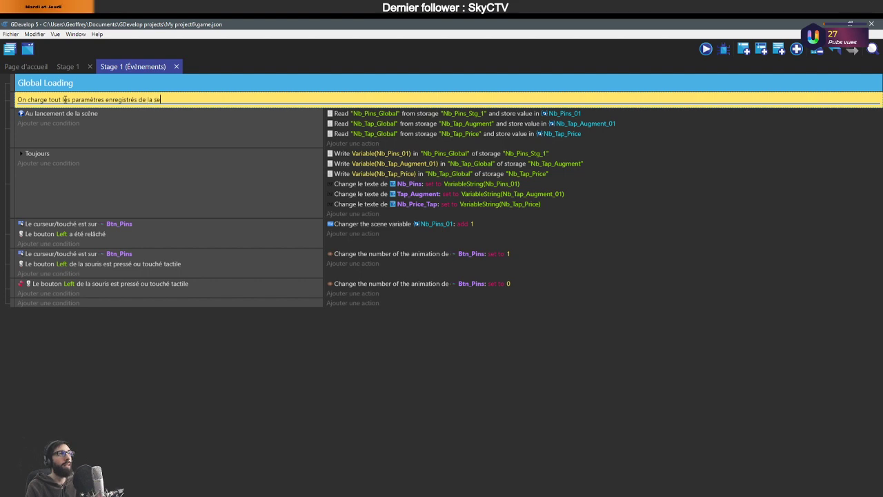
{"action": "type", "text": "ssion précédent"}
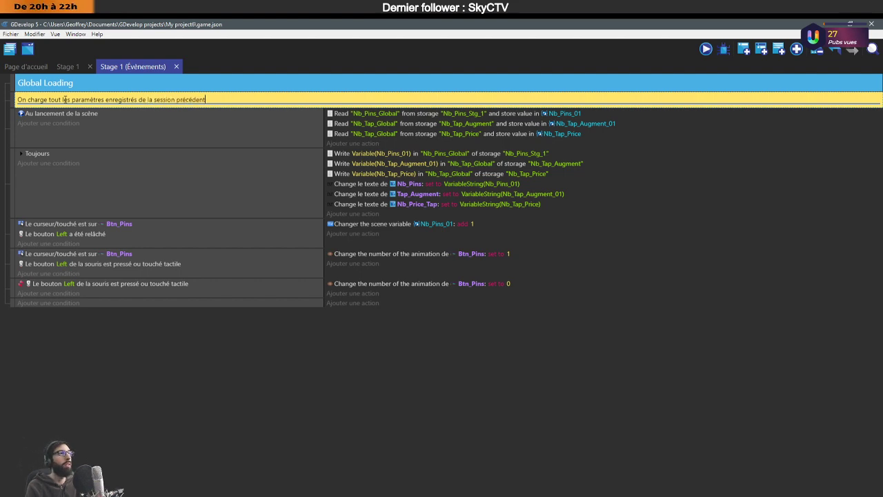
{"action": "type", "text": "es"}
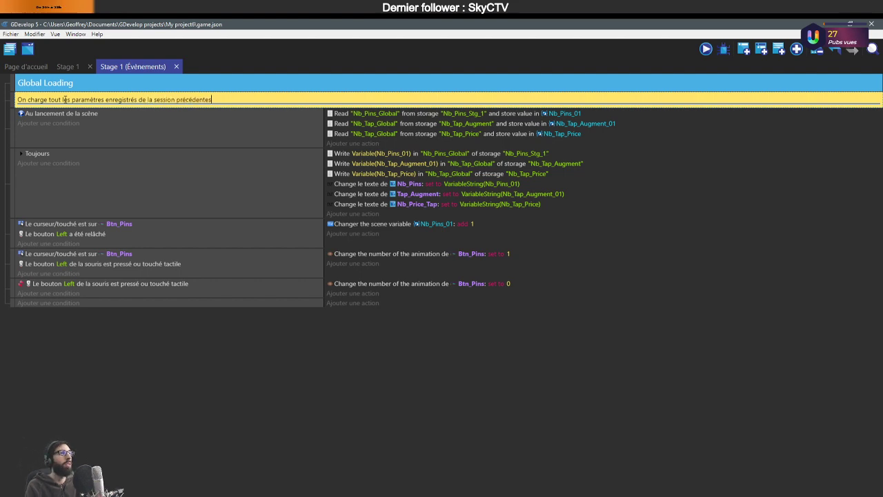
{"action": "left_click", "coordinate": [174, 414]}
Add an event group and place it between the Toujours event and the first Btn_Pins event.
{"action": "left_click_drag", "start_coordinate": [18, 117], "coordinate": [19, 131]}
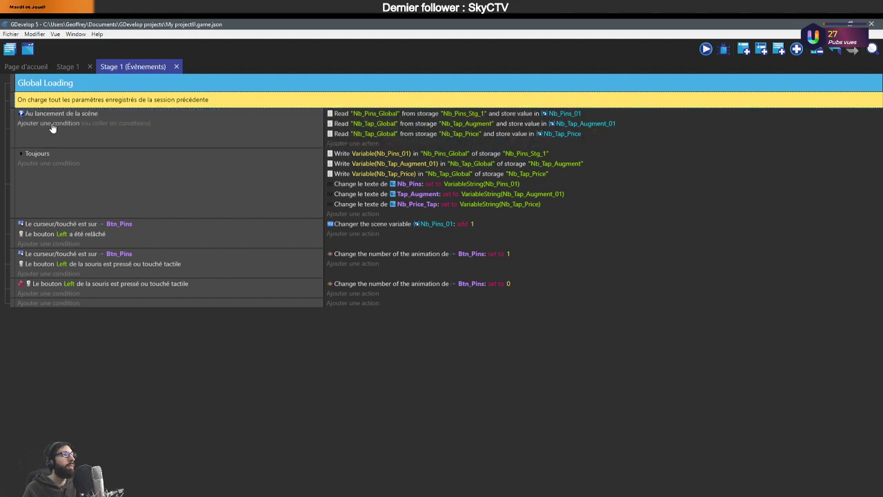
{"action": "left_click", "coordinate": [796, 49]}
{"action": "left_click", "coordinate": [810, 87]}
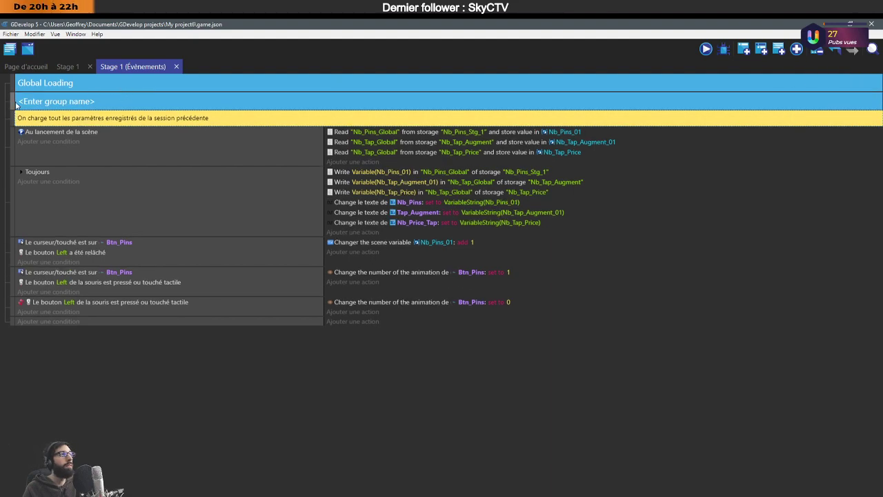
{"action": "left_click_drag", "start_coordinate": [12, 107], "coordinate": [15, 222]}
Nest the comment, scene-start event and Toujours event inside the "Global Loading" group and collapse the group.
{"action": "left_click_drag", "start_coordinate": [15, 102], "coordinate": [20, 126]}
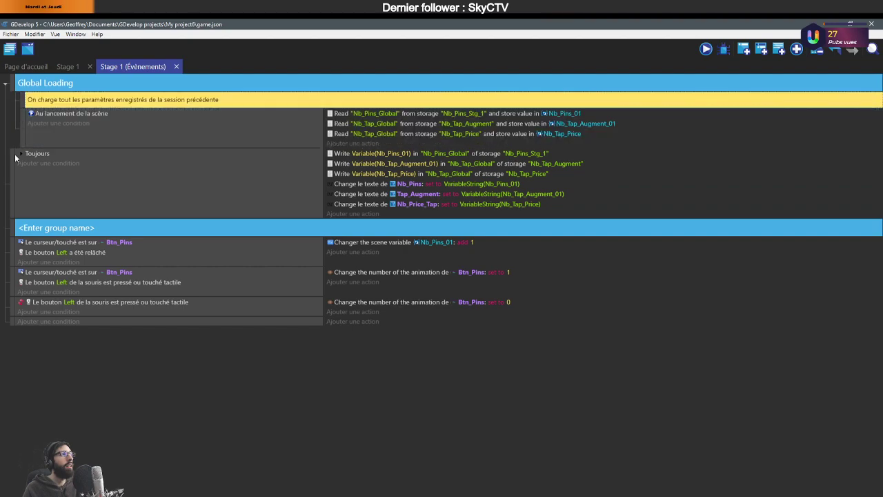
{"action": "left_click_drag", "start_coordinate": [11, 156], "coordinate": [23, 157]}
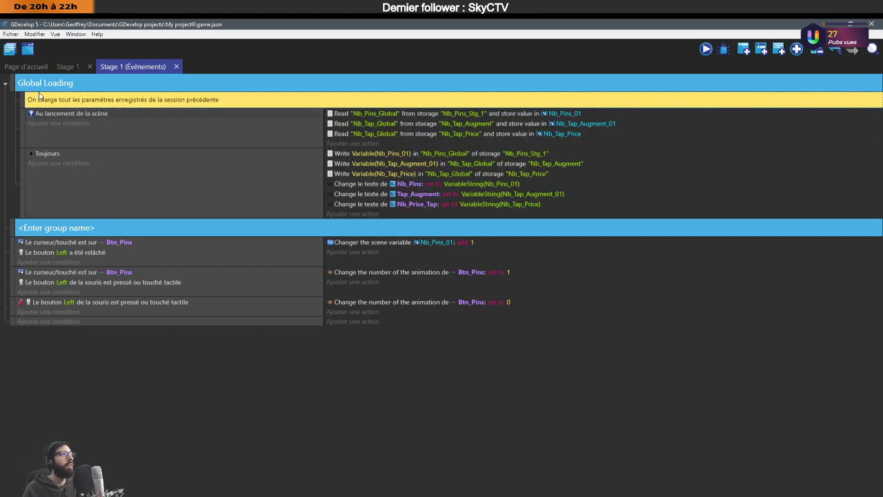
{"action": "left_click", "coordinate": [4, 84]}
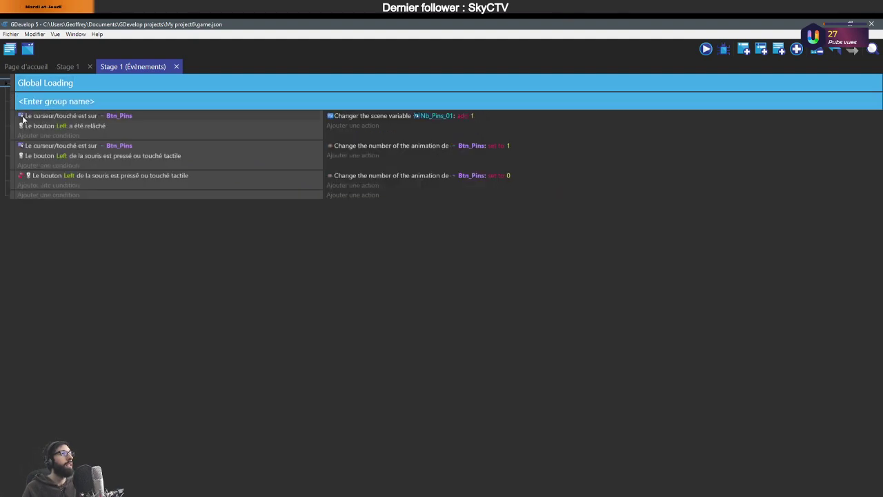
Nest the Btn_Pins events, the inverted Left-button event and the empty event inside the unnamed group, and name it "Buttons Effects".
{"action": "left_click_drag", "start_coordinate": [21, 120], "coordinate": [30, 206]}
{"action": "left_click", "coordinate": [44, 102]}
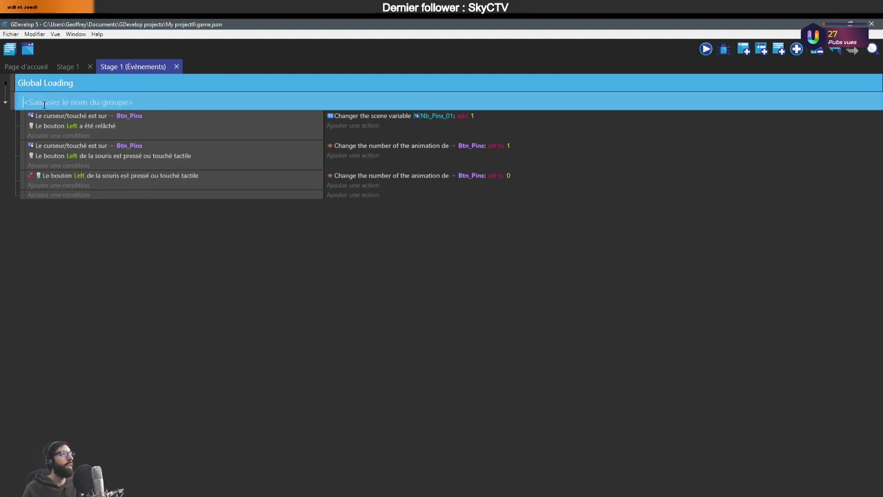
{"action": "type", "text": "B"}
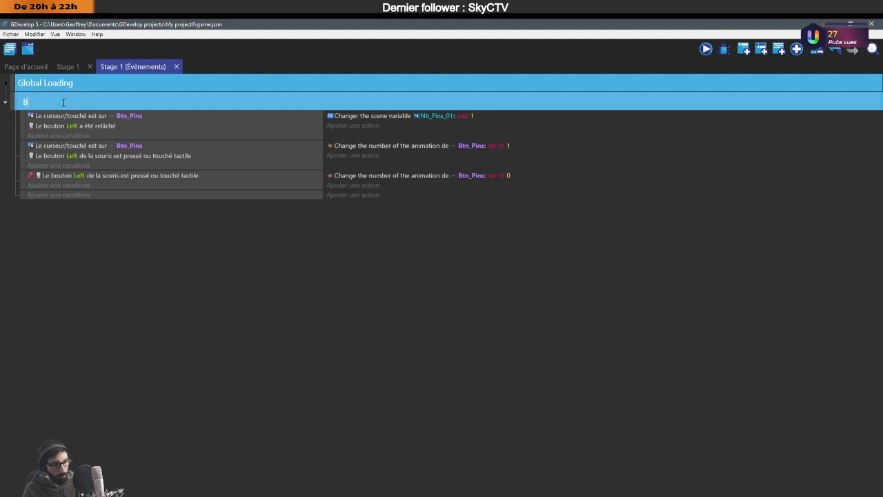
{"action": "type", "text": "uttons Effects"}
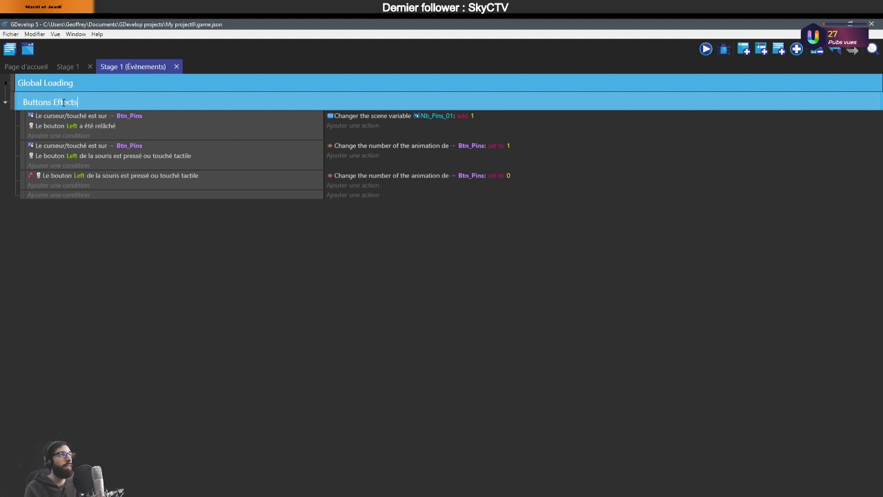
{"action": "left_click", "coordinate": [108, 222]}
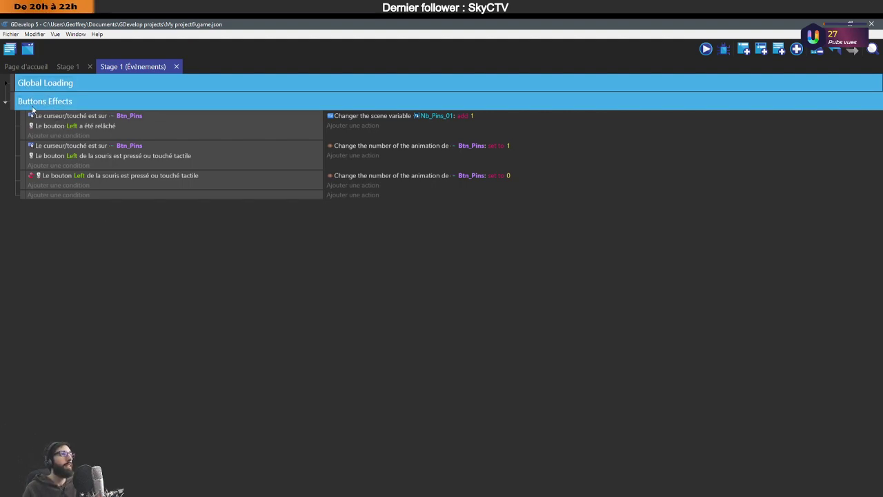
Add a comment as the first item inside the "Buttons Effects" group, reading "On affecte des fonctions aux boutons".
{"action": "left_click", "coordinate": [796, 48]}
{"action": "left_click", "coordinate": [814, 63]}
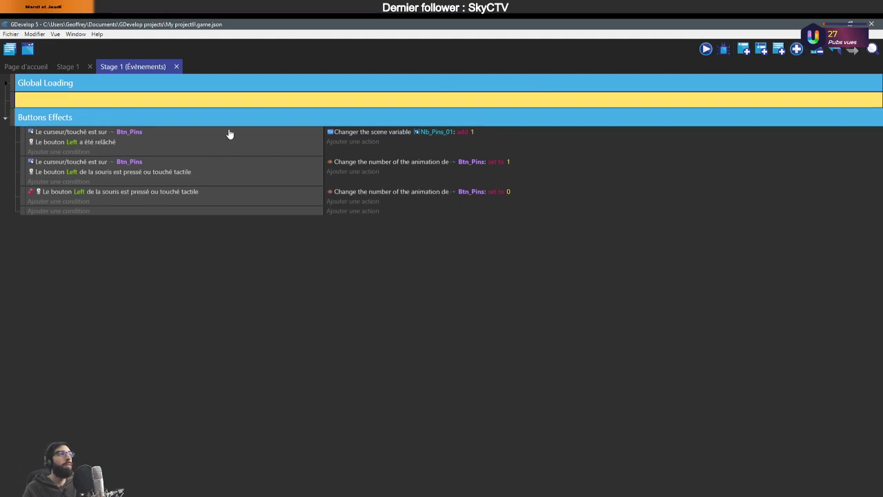
{"action": "left_click_drag", "start_coordinate": [9, 99], "coordinate": [28, 115]}
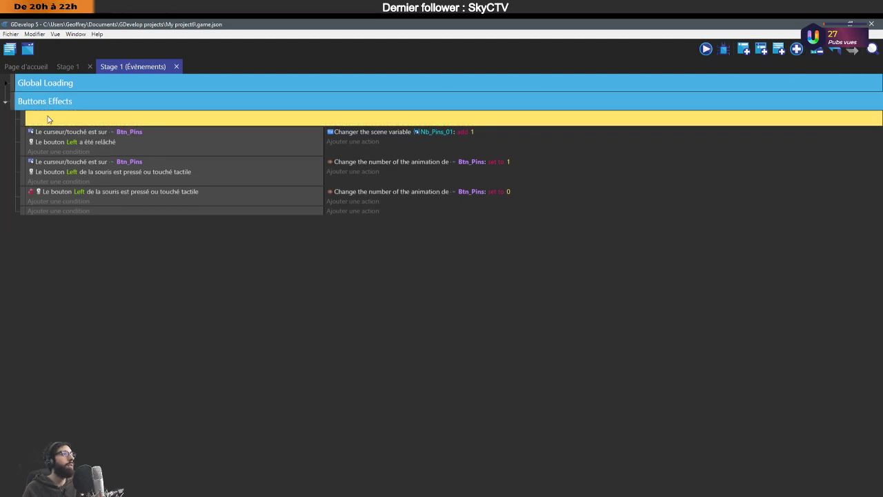
{"action": "left_click", "coordinate": [48, 118]}
{"action": "type", "text": "O"}
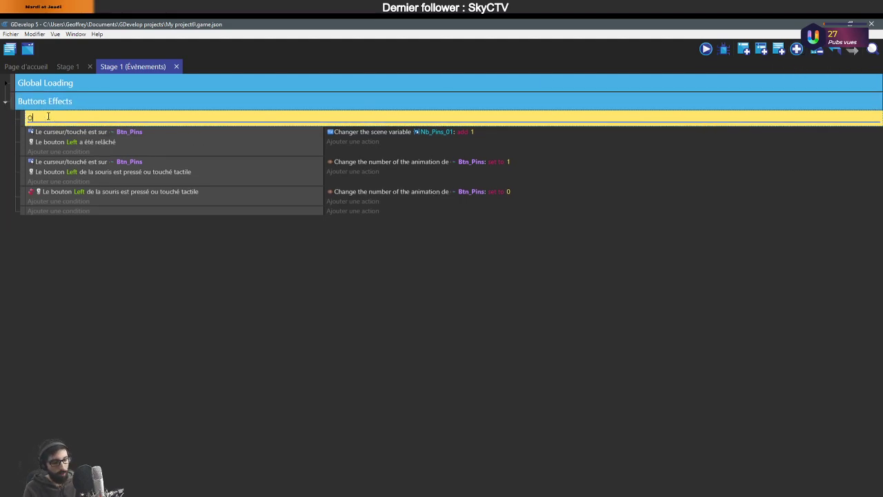
{"action": "type", "text": "n affecte des"}
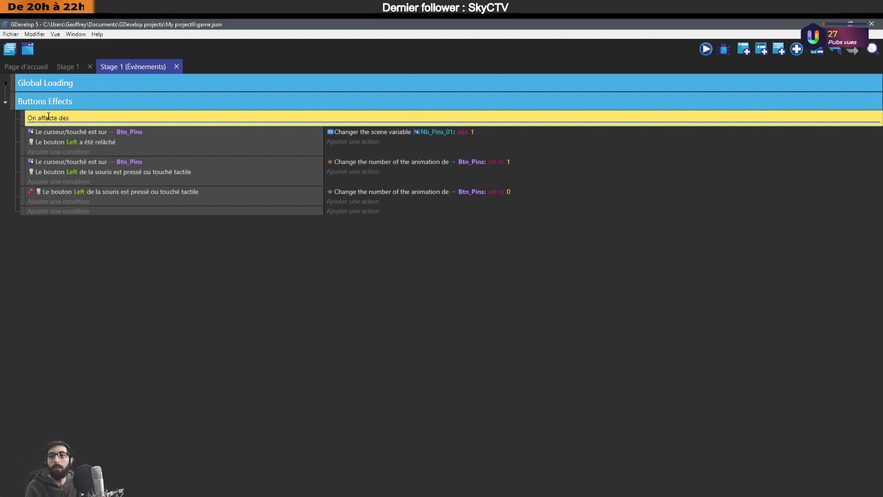
{"action": "type", "text": " fonctio"}
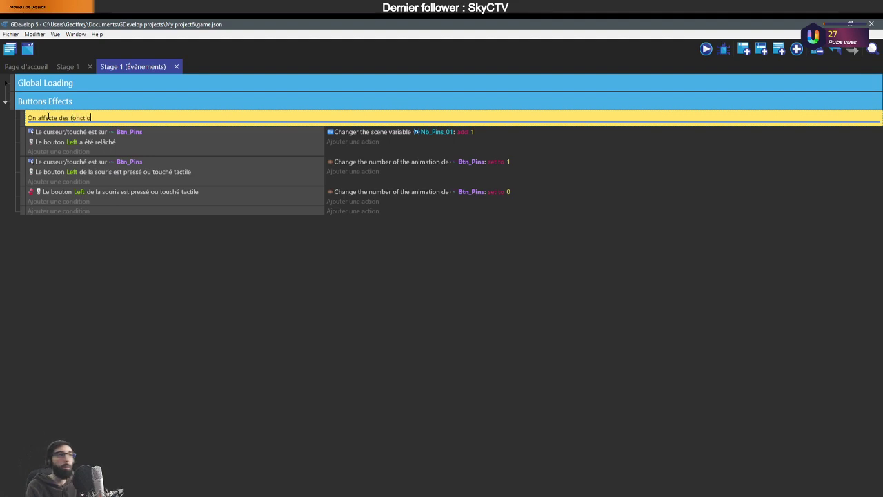
{"action": "type", "text": "ns aux boutons"}
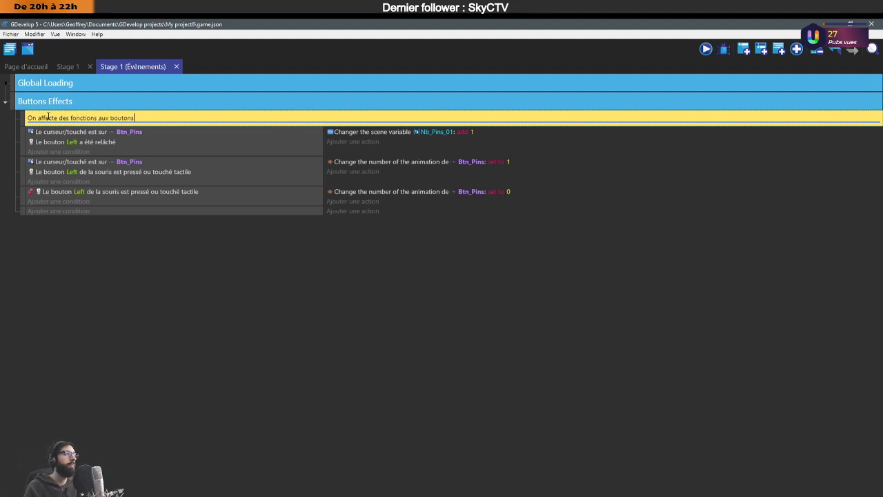
{"action": "left_click", "coordinate": [75, 227]}
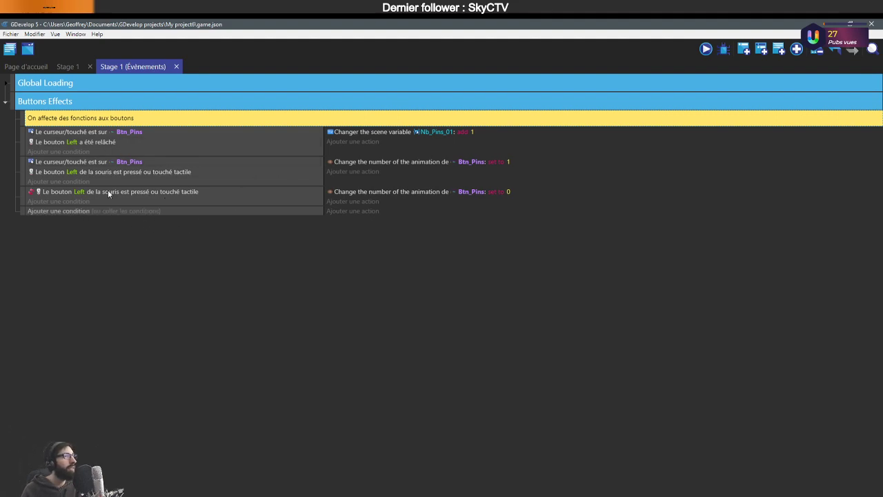
Copy the cursor-on-Btn_Pins and Left-button-pressed conditions from the animation 1 event into the empty event at the group's end.
{"action": "left_click", "coordinate": [153, 164]}
{"action": "key", "text": "ctrl+v"}
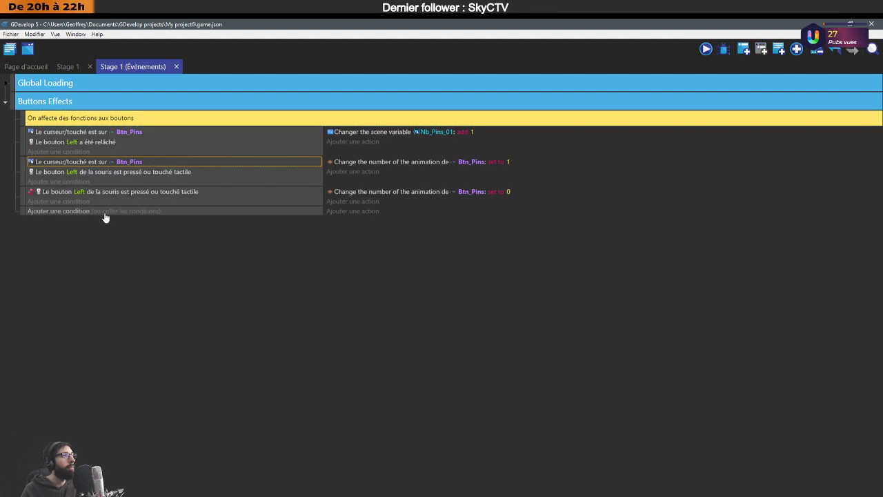
{"action": "left_click", "coordinate": [172, 172]}
{"action": "key", "text": "ctrl+c"}
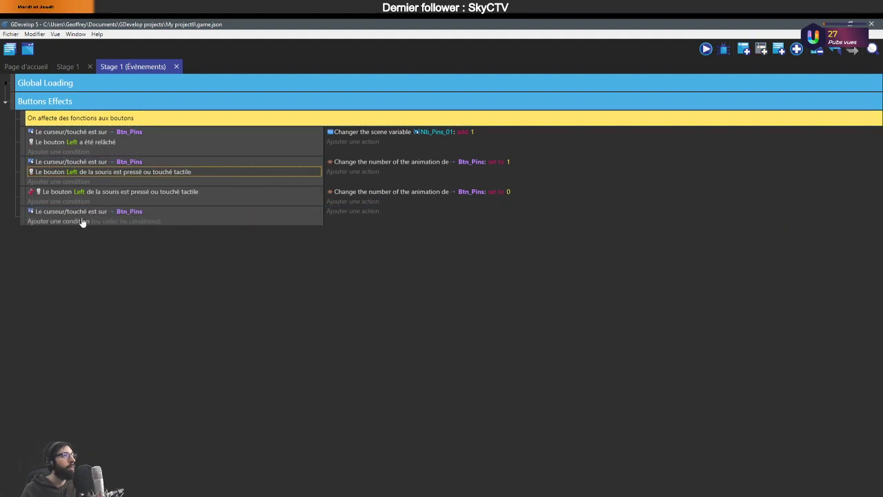
{"action": "left_click", "coordinate": [131, 221]}
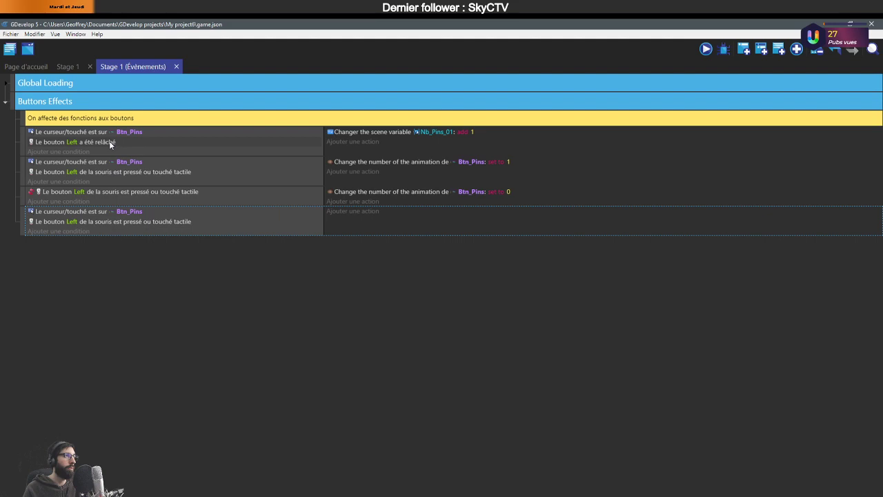
Add an event above the group's last event and copy the cursor-on-Btn_Pins and Left-button-released conditions into it.
{"action": "left_click", "coordinate": [743, 48]}
{"action": "left_click_drag", "start_coordinate": [23, 238], "coordinate": [25, 211]}
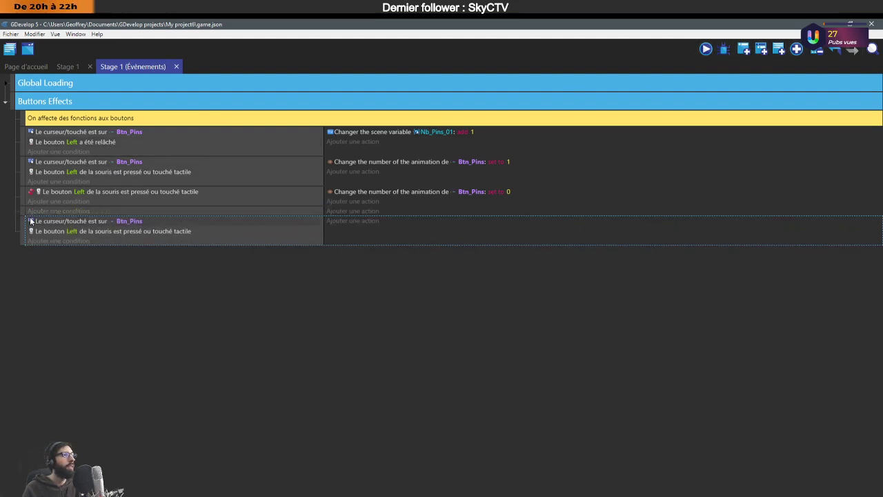
{"action": "left_click", "coordinate": [157, 144]}
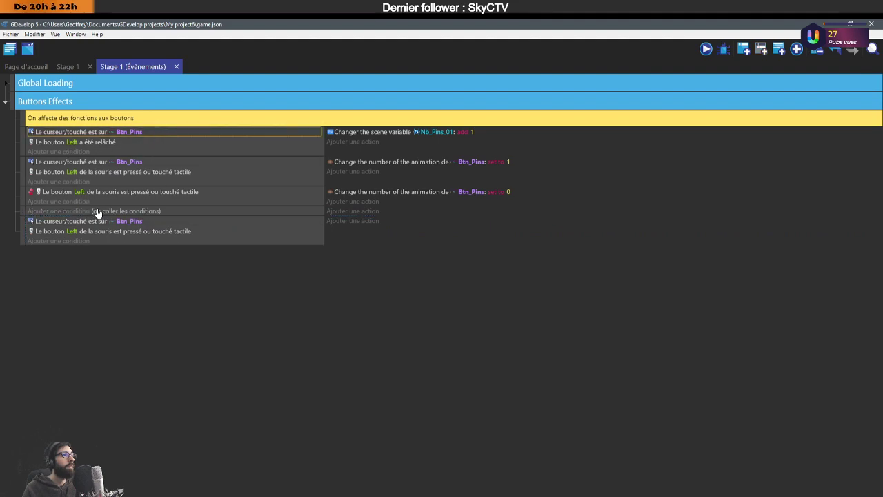
{"action": "left_click", "coordinate": [94, 211]}
{"action": "key", "text": "ctrl+v"}
{"action": "left_click", "coordinate": [172, 143]}
{"action": "key", "text": "ctrl+c"}
{"action": "left_click", "coordinate": [103, 222]}
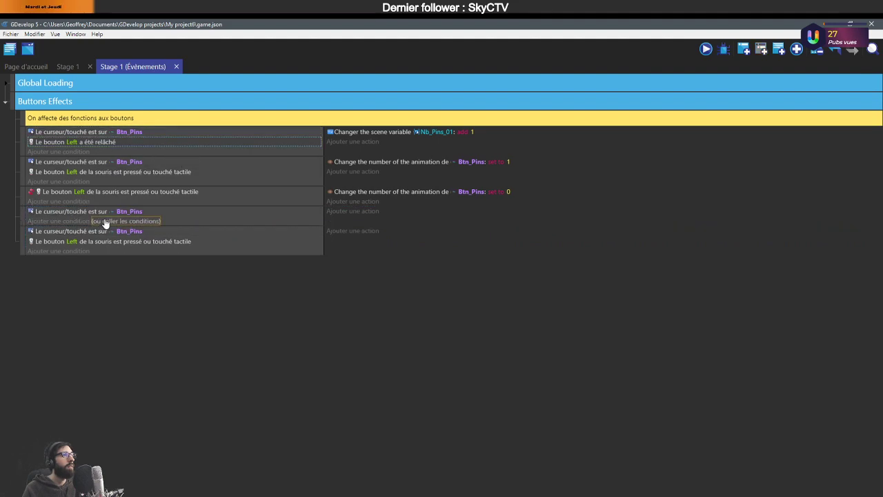
{"action": "key", "text": "ctrl+v"}
Change the cursor condition's object to Btn_Tap_Upgrade in the second event that has the Left-button-released condition.
{"action": "double_click", "coordinate": [138, 212]}
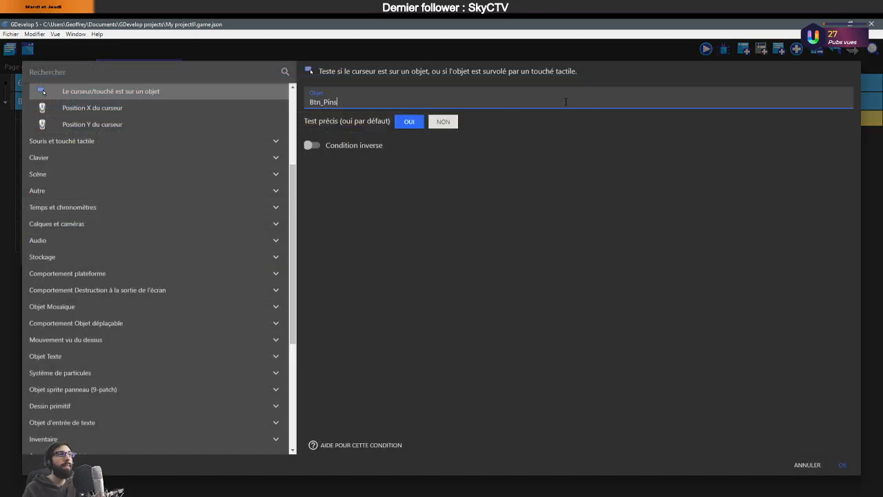
{"action": "key", "text": "ctrl+a"}
{"action": "key", "text": "BackSpace"}
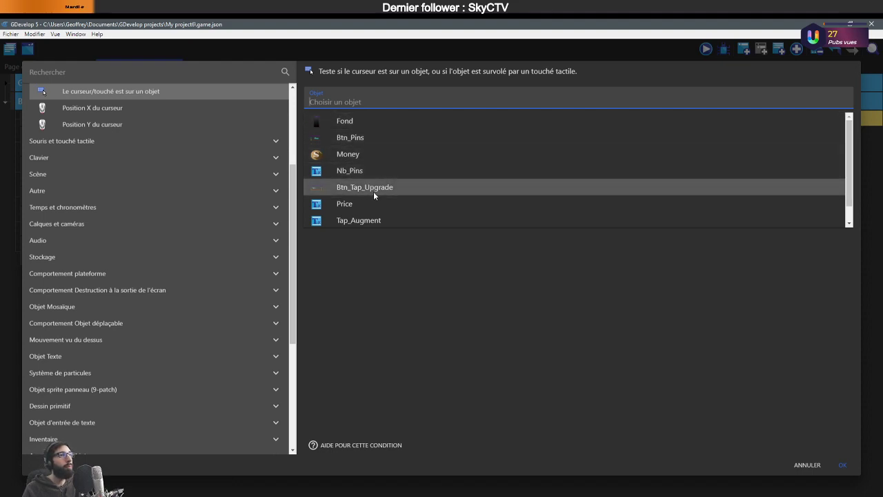
{"action": "scroll", "coordinate": [373, 191], "scroll_direction": "down", "scroll_amount": 1}
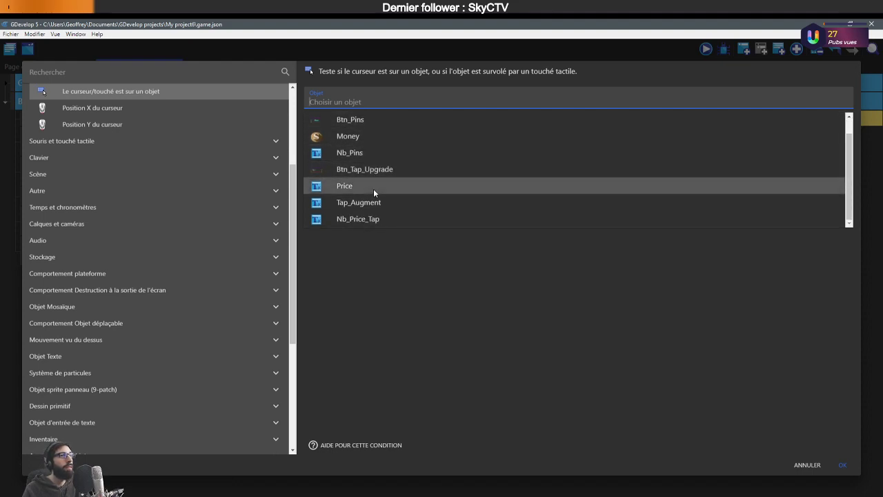
{"action": "scroll", "coordinate": [373, 188], "scroll_direction": "up", "scroll_amount": 1}
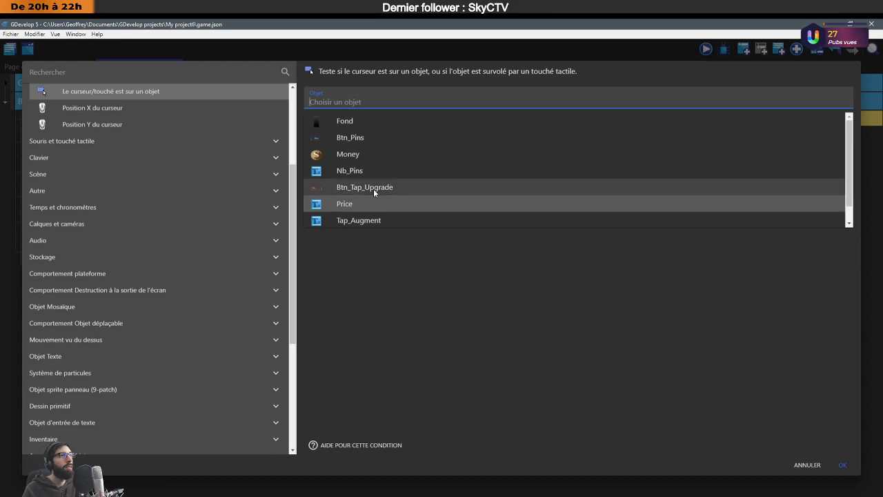
{"action": "left_click", "coordinate": [374, 188]}
{"action": "left_click", "coordinate": [843, 464]}
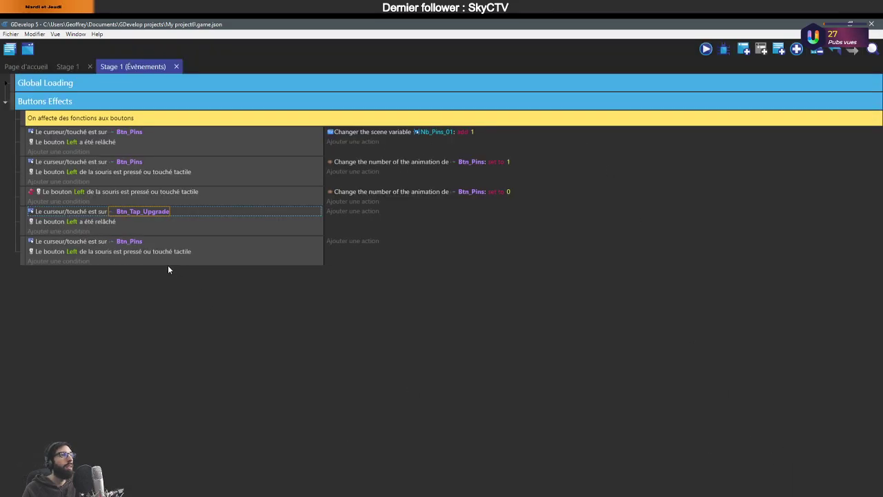
Change the cursor condition's object to Btn_Tap_Upgrade in the group's last event, the Left-button-pressed one.
{"action": "left_click", "coordinate": [138, 242]}
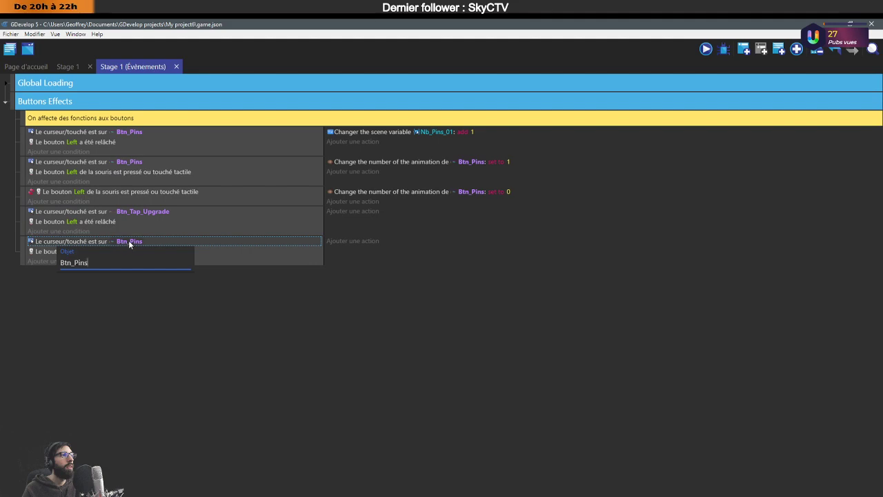
{"action": "left_click_drag", "start_coordinate": [90, 263], "coordinate": [67, 263]}
{"action": "key", "text": "shift+Right"}
{"action": "key", "text": "shift+Right"}
{"action": "type", "text": "t"}
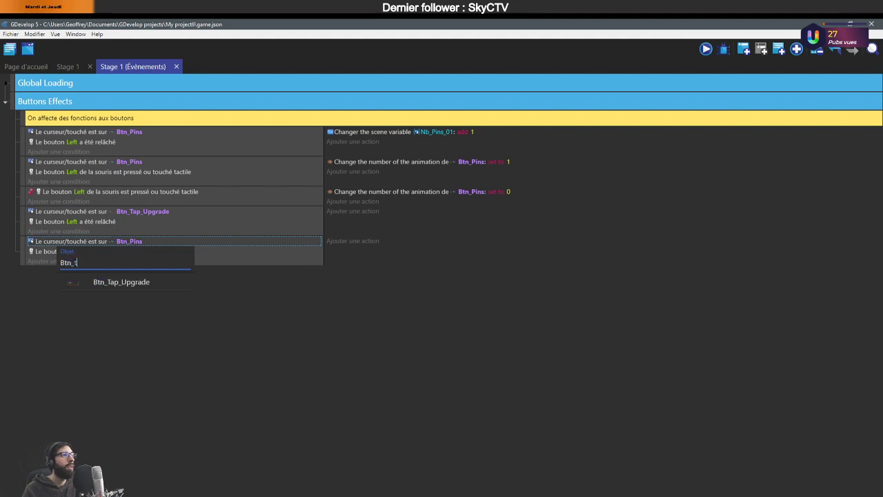
{"action": "left_click", "coordinate": [107, 284]}
{"action": "left_click", "coordinate": [227, 289]}
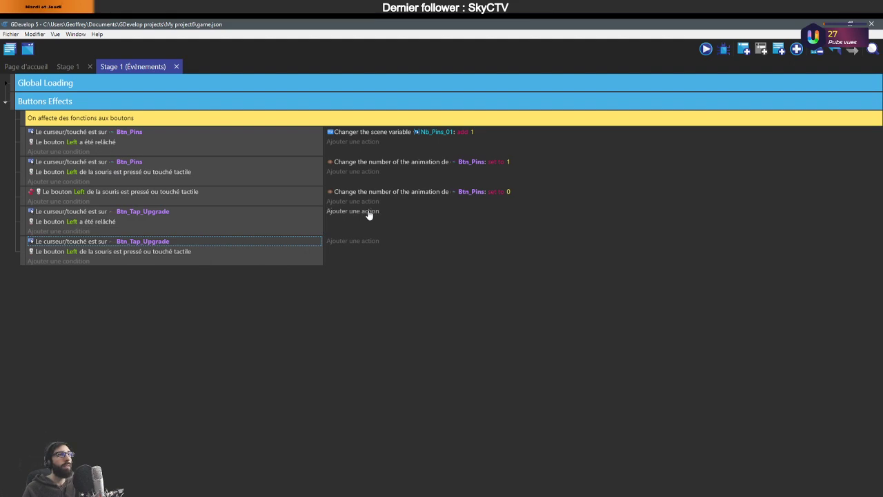
Copy the Nb_Pins_01 add 1 action into the Btn_Tap_Upgrade released event and change its variable to Nb_Tap_Augment_01.
{"action": "left_click", "coordinate": [516, 134]}
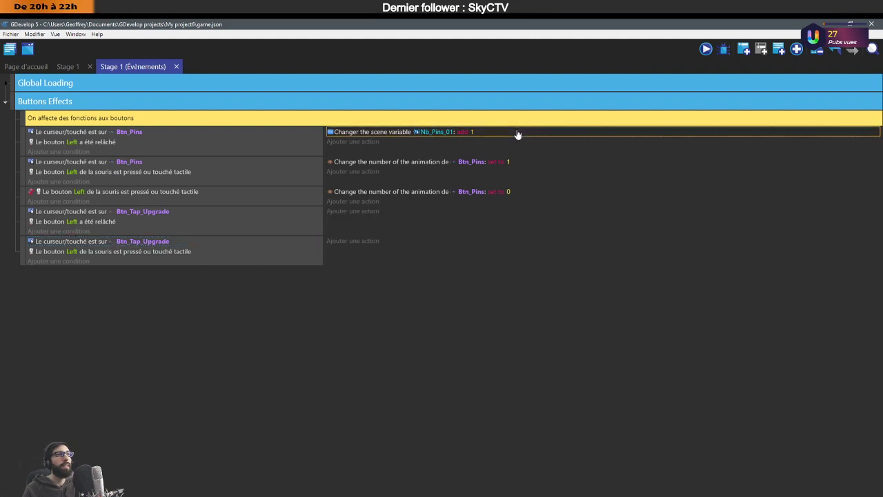
{"action": "left_click", "coordinate": [407, 211]}
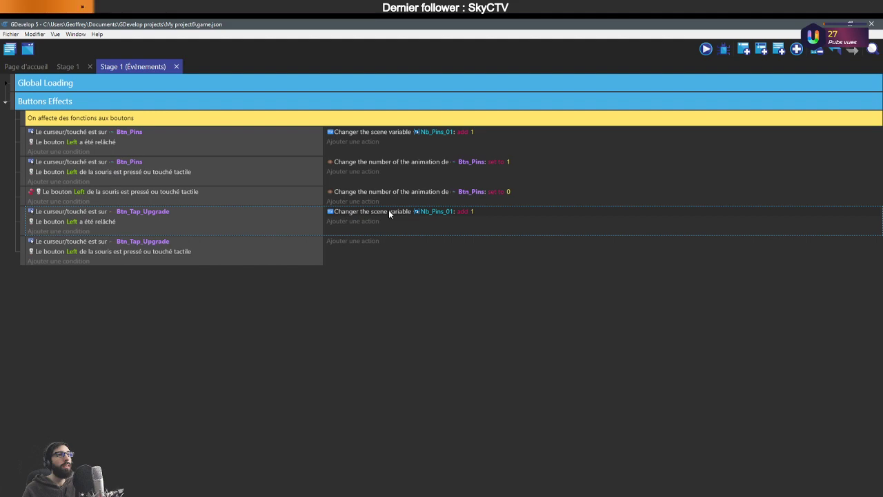
{"action": "left_click", "coordinate": [436, 211]}
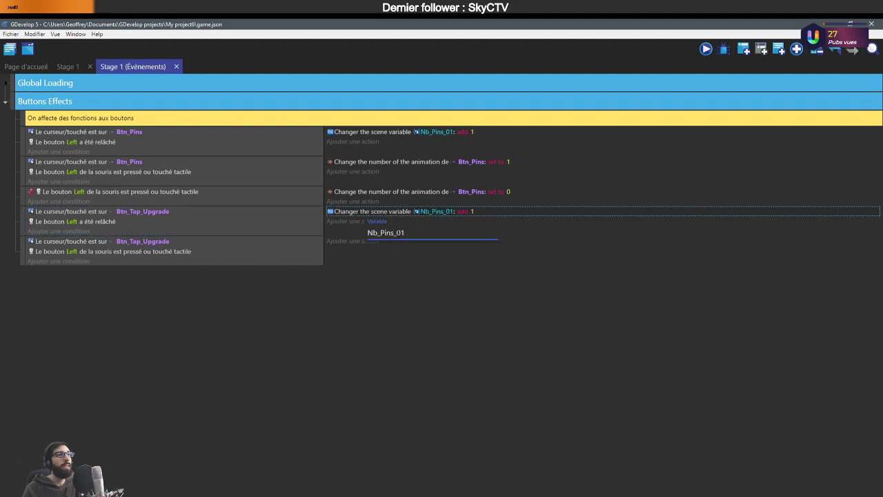
{"action": "key", "text": "shift+Left"}
{"action": "key", "text": "shift+Left"}
{"action": "key", "text": "shift+Left"}
{"action": "key", "text": "shift+Left"}
{"action": "key", "text": "shift+Left"}
{"action": "key", "text": "shift+Left"}
{"action": "key", "text": "shift+Left"}
{"action": "type", "text": "T"}
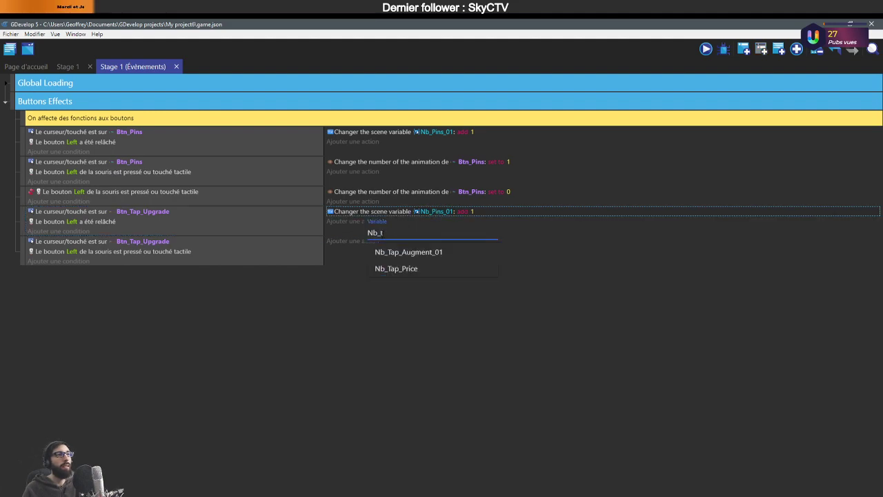
{"action": "left_click", "coordinate": [412, 258]}
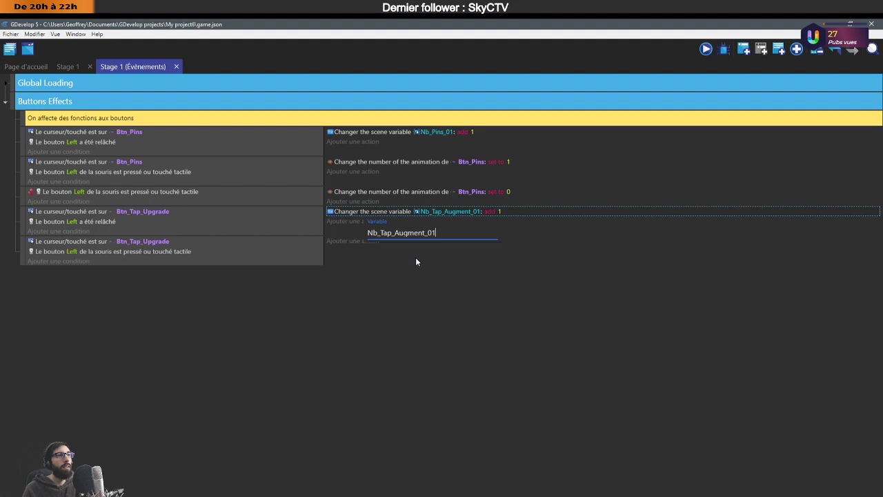
{"action": "left_click", "coordinate": [479, 285]}
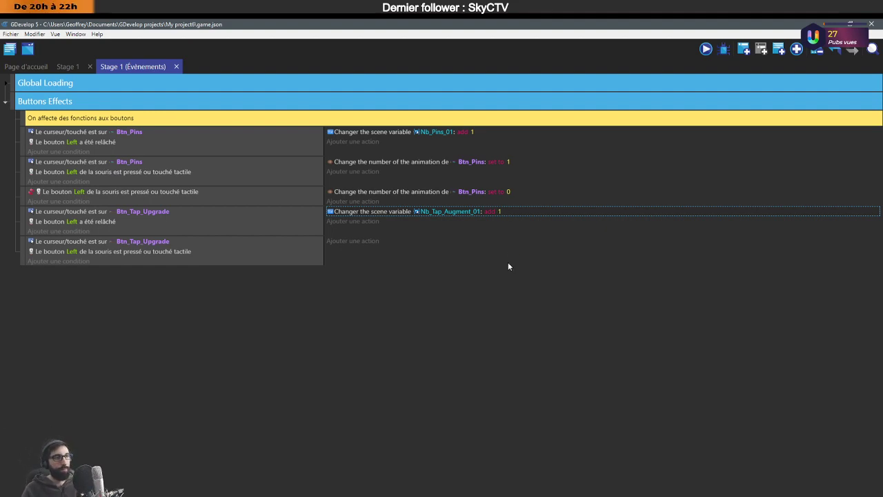
Switch to Paint and sketch with the pencil the word "TAP", an arrow to a rectangle, and an arrow to a dollar sign.
{"action": "key", "text": "Down"}
{"action": "key", "text": "Return"}
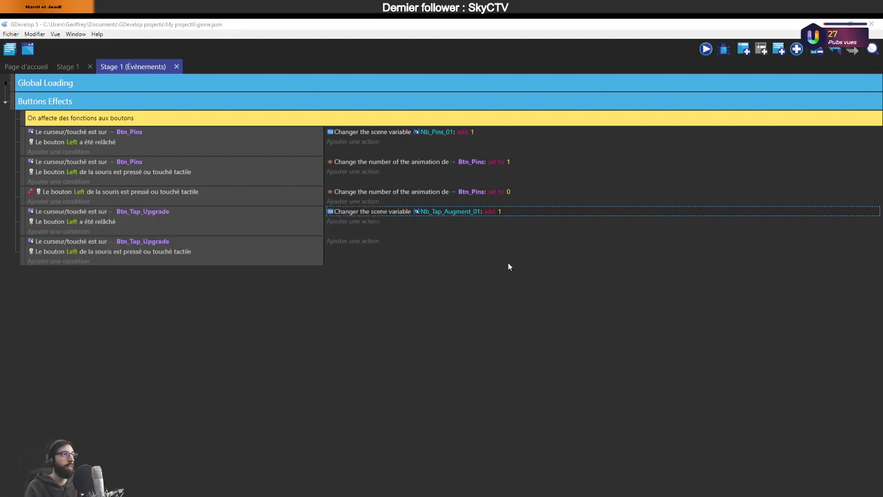
{"action": "left_click_drag", "start_coordinate": [401, 88], "coordinate": [453, 143]}
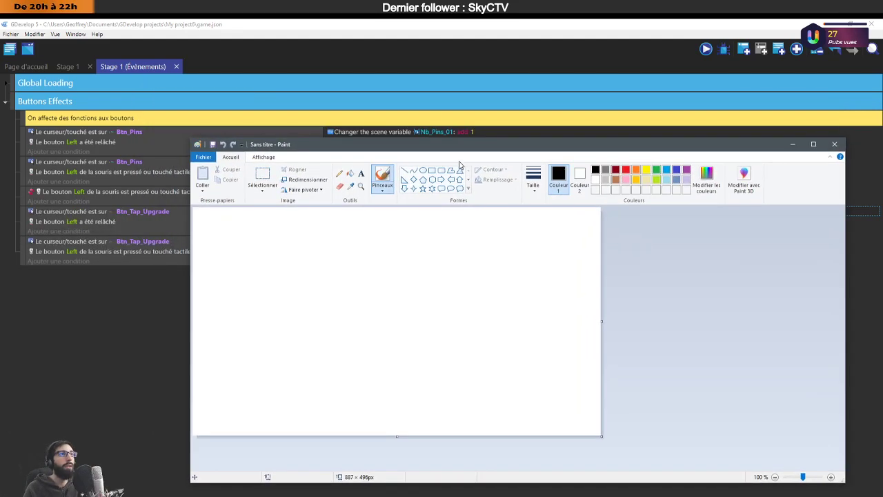
{"action": "left_click", "coordinate": [339, 172]}
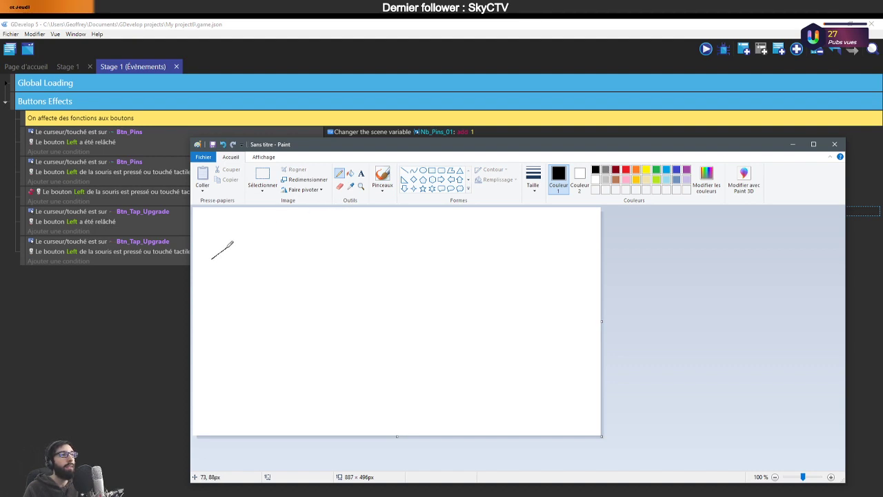
{"action": "key", "text": "ctrl+z"}
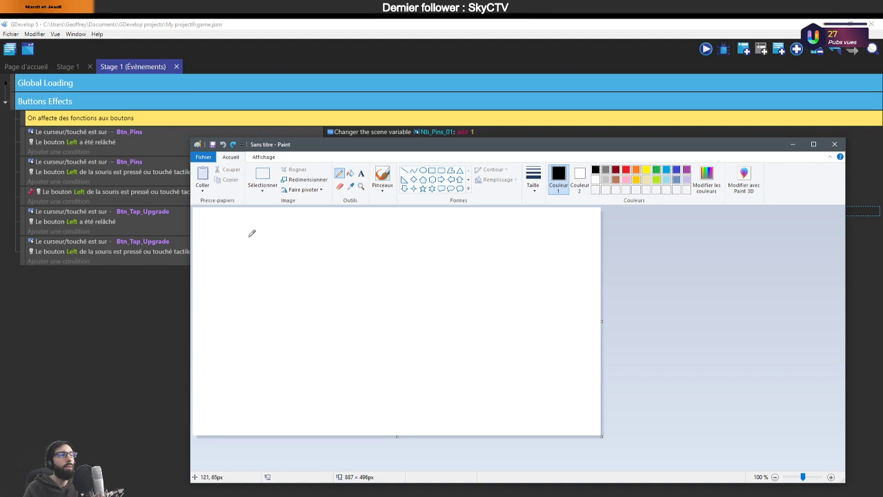
{"action": "mouse_move", "coordinate": [250, 235]}
{"action": "left_mouse_down"}
{"action": "mouse_move", "coordinate": [251, 255]}
{"action": "mouse_move", "coordinate": [281, 238]}
{"action": "mouse_move", "coordinate": [282, 253]}
{"action": "left_mouse_up"}
{"action": "mouse_move", "coordinate": [272, 247]}
{"action": "left_mouse_down"}
{"action": "mouse_move", "coordinate": [301, 251]}
{"action": "mouse_move", "coordinate": [289, 259]}
{"action": "mouse_move", "coordinate": [359, 271]}
{"action": "mouse_move", "coordinate": [353, 280]}
{"action": "mouse_move", "coordinate": [358, 265]}
{"action": "mouse_move", "coordinate": [434, 261]}
{"action": "mouse_move", "coordinate": [437, 293]}
{"action": "mouse_move", "coordinate": [390, 274]}
{"action": "left_mouse_up"}
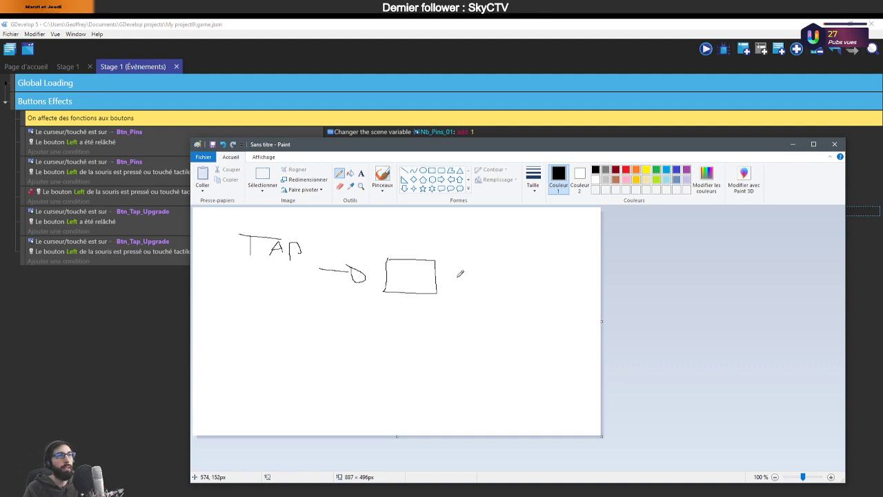
{"action": "left_click_drag", "start_coordinate": [457, 277], "coordinate": [474, 278]}
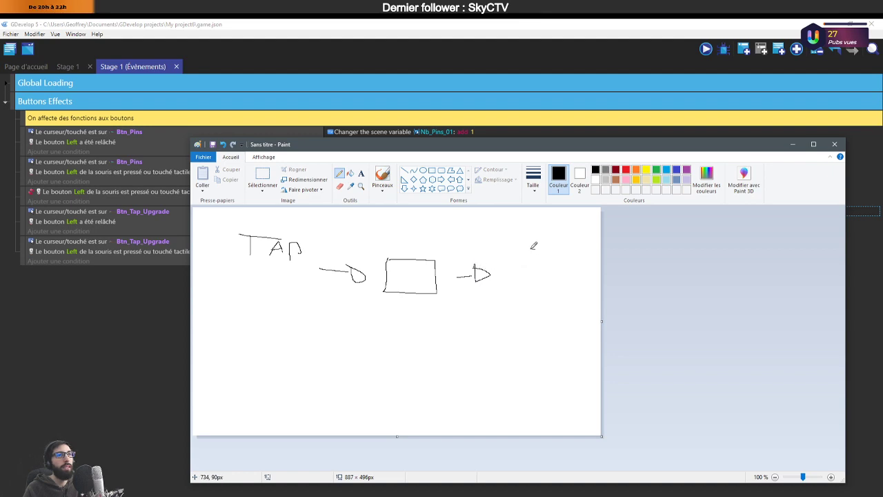
{"action": "left_click_drag", "start_coordinate": [535, 249], "coordinate": [528, 277]}
{"action": "left_click_drag", "start_coordinate": [534, 239], "coordinate": [534, 285]}
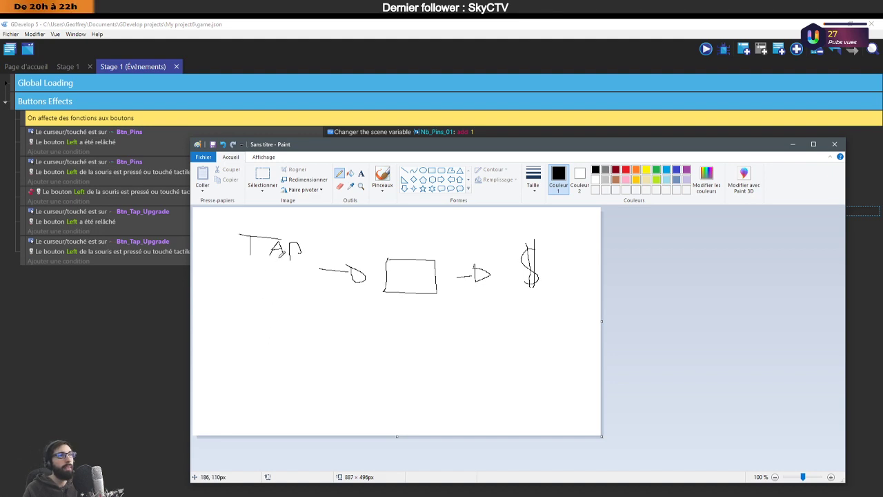
Draw a downward arrow below "TAP", write "TAP + 1 +" under it, and close Paint without saving.
{"action": "left_click_drag", "start_coordinate": [273, 276], "coordinate": [274, 294]}
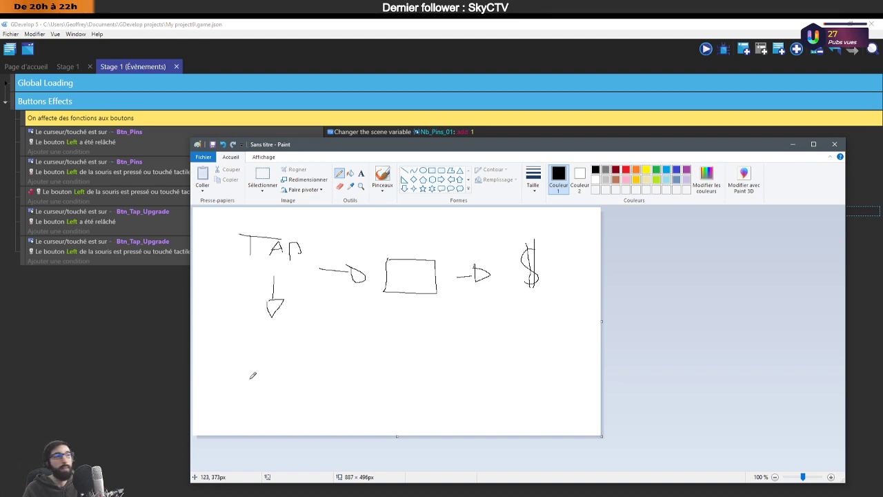
{"action": "mouse_move", "coordinate": [230, 358]}
{"action": "left_mouse_down"}
{"action": "mouse_move", "coordinate": [259, 361]}
{"action": "mouse_move", "coordinate": [264, 380]}
{"action": "mouse_move", "coordinate": [253, 374]}
{"action": "mouse_move", "coordinate": [269, 374]}
{"action": "mouse_move", "coordinate": [269, 359]}
{"action": "mouse_move", "coordinate": [273, 369]}
{"action": "mouse_move", "coordinate": [308, 360]}
{"action": "left_mouse_up"}
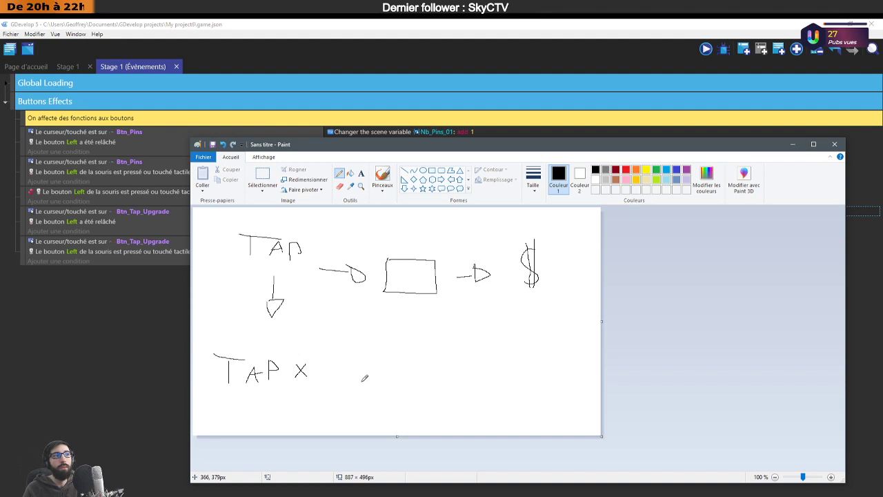
{"action": "key", "text": "ctrl+z"}
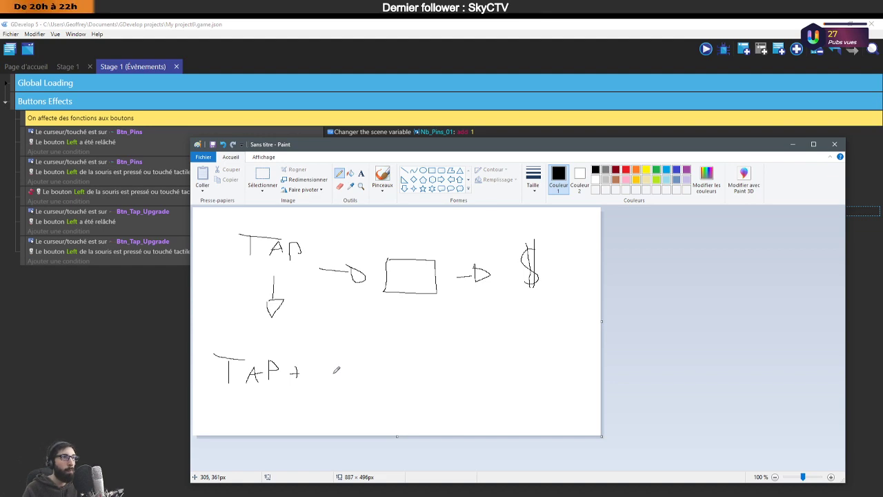
{"action": "mouse_move", "coordinate": [324, 372]}
{"action": "left_mouse_down"}
{"action": "mouse_move", "coordinate": [353, 347]}
{"action": "mouse_move", "coordinate": [346, 386]}
{"action": "mouse_move", "coordinate": [381, 384]}
{"action": "mouse_move", "coordinate": [387, 373]}
{"action": "left_mouse_up"}
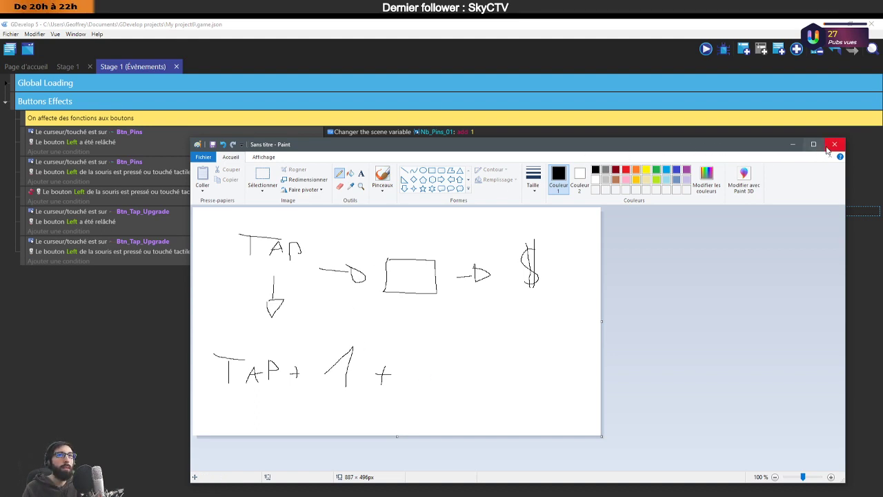
{"action": "left_click", "coordinate": [830, 147]}
{"action": "left_click", "coordinate": [519, 321]}
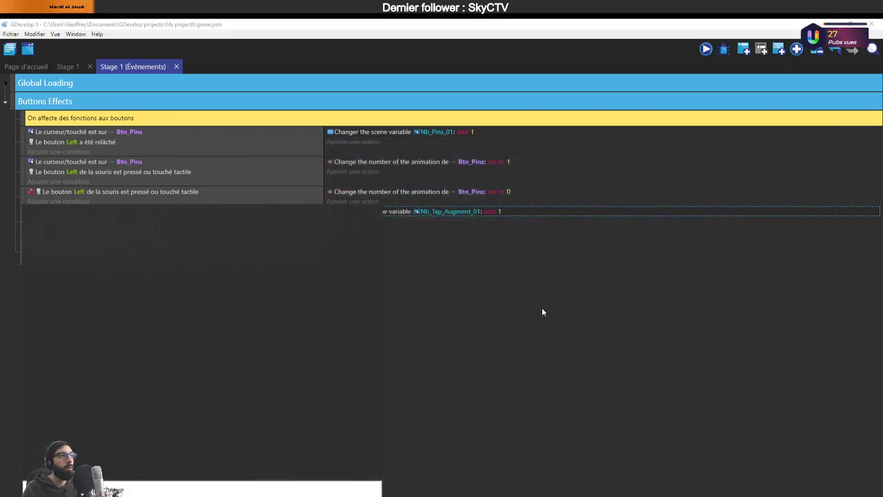
Open the Windows Calculator and multiply 1 by 1,2.
{"action": "type", "text": "calc"}
{"action": "key", "text": "Return"}
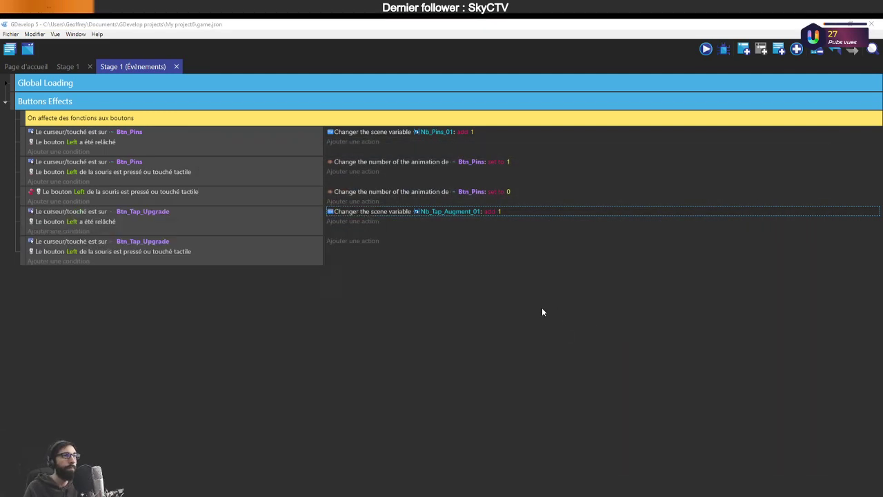
{"action": "type", "text": "1"}
{"action": "key", "text": "Return"}
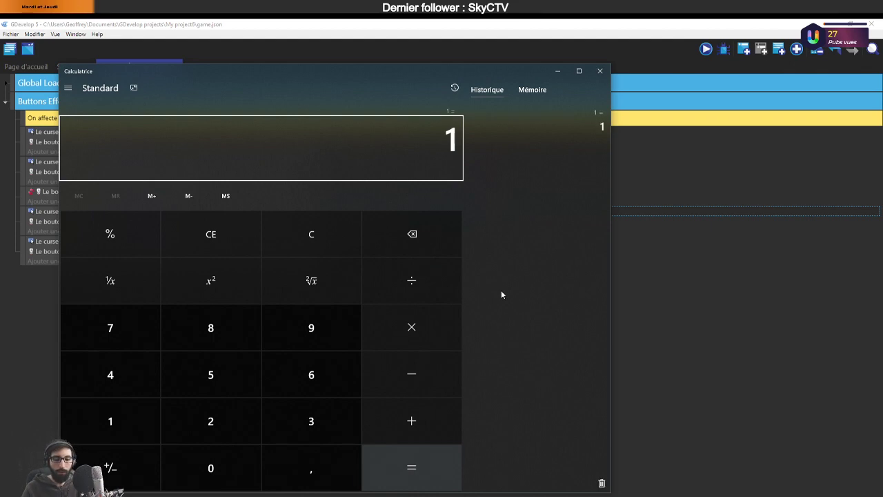
{"action": "type", "text": "1,2"}
{"action": "key", "text": "Return"}
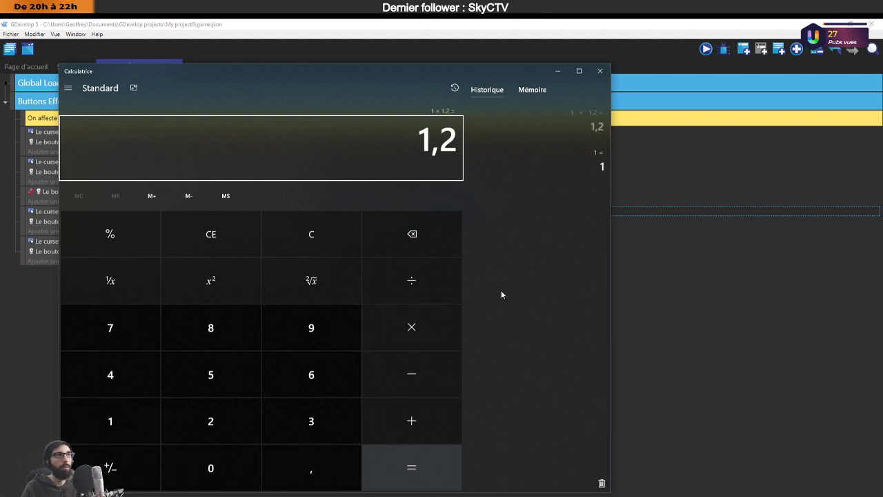
Repeat the multiplication by 1,2 on each successive result to examine how quickly the value grows.
{"action": "key", "text": "Return"}
{"action": "key", "text": "Return"}
{"action": "key", "text": "Return"}
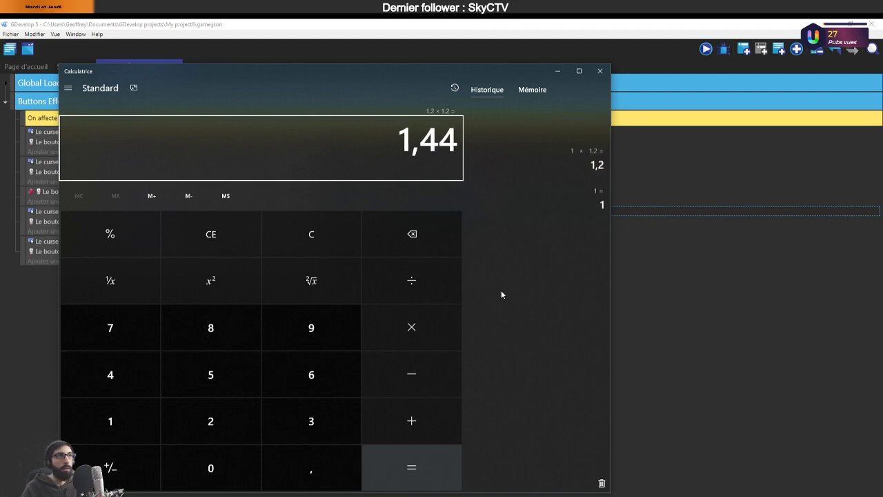
{"action": "key", "text": "Return"}
{"action": "key", "text": "Return"}
{"action": "key", "text": "Return"}
{"action": "key", "text": "Return"}
{"action": "key", "text": "Return"}
{"action": "key", "text": "Return"}
{"action": "key", "text": "Return"}
{"action": "key", "text": "Return"}
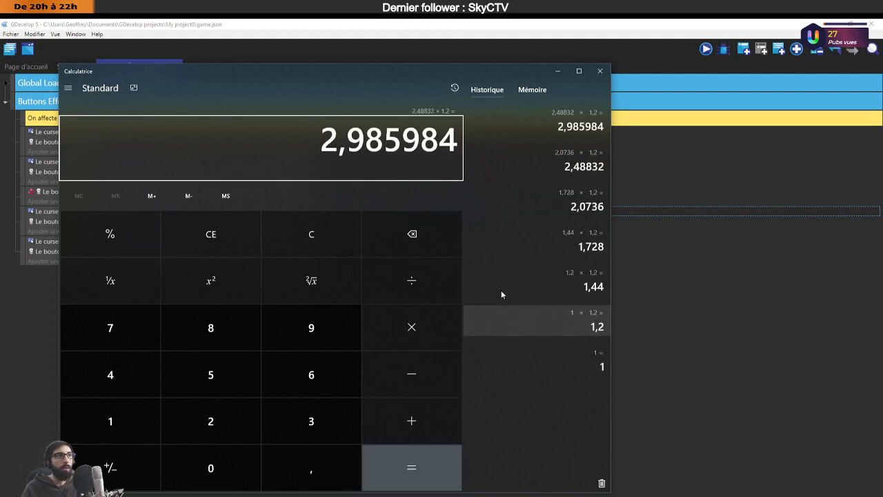
{"action": "key", "text": "Return"}
{"action": "key", "text": "Return"}
{"action": "key", "text": "Return"}
{"action": "key", "text": "Return"}
{"action": "key", "text": "Return"}
{"action": "key", "text": "Return"}
{"action": "key", "text": "Return"}
{"action": "key", "text": "Return"}
{"action": "key", "text": "Return"}
{"action": "key", "text": "Return"}
{"action": "key", "text": "Return"}
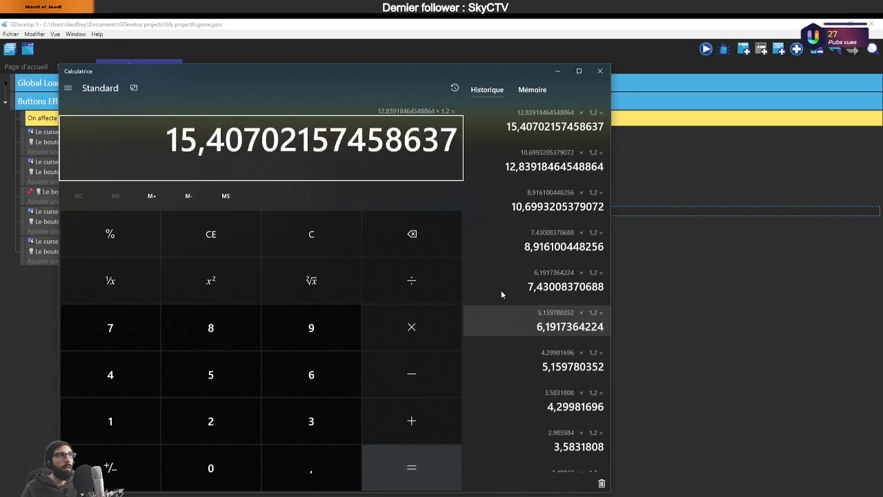
{"action": "key", "text": "Return"}
{"action": "key", "text": "Return"}
{"action": "key", "text": "Return"}
{"action": "key", "text": "Return"}
{"action": "key", "text": "Return"}
{"action": "key", "text": "Return"}
{"action": "key", "text": "Return"}
{"action": "key", "text": "Return"}
{"action": "key", "text": "Return"}
{"action": "key", "text": "Return"}
{"action": "key", "text": "Return"}
{"action": "key", "text": "Return"}
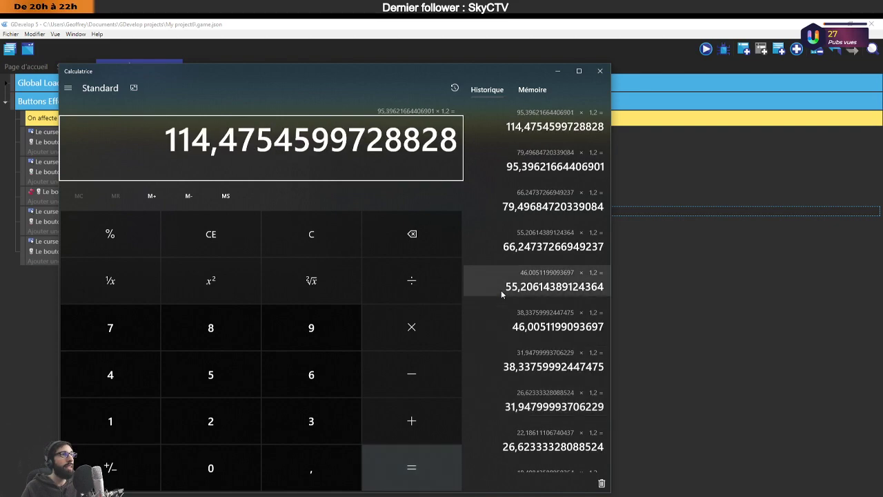
{"action": "key", "text": "Return"}
{"action": "key", "text": "Return"}
{"action": "key", "text": "Return"}
{"action": "key", "text": "Return"}
{"action": "key", "text": "Return"}
{"action": "key", "text": "Return"}
{"action": "key", "text": "Return"}
{"action": "key", "text": "Return"}
{"action": "key", "text": "Return"}
{"action": "key", "text": "Return"}
{"action": "key", "text": "Return"}
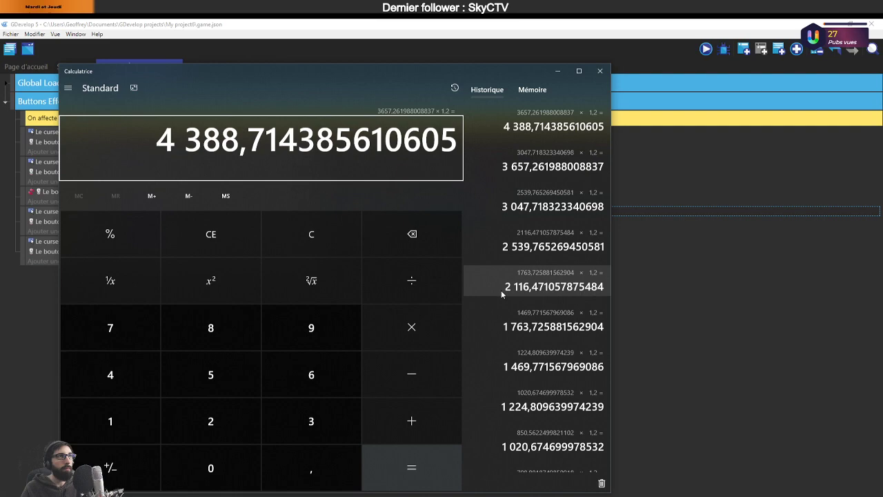
Restart the calculation from 1 and multiply by 1,2 six times in a row to examine the early growth.
{"action": "key", "text": "Escape"}
{"action": "key", "text": "1"}
{"action": "key", "text": "Return"}
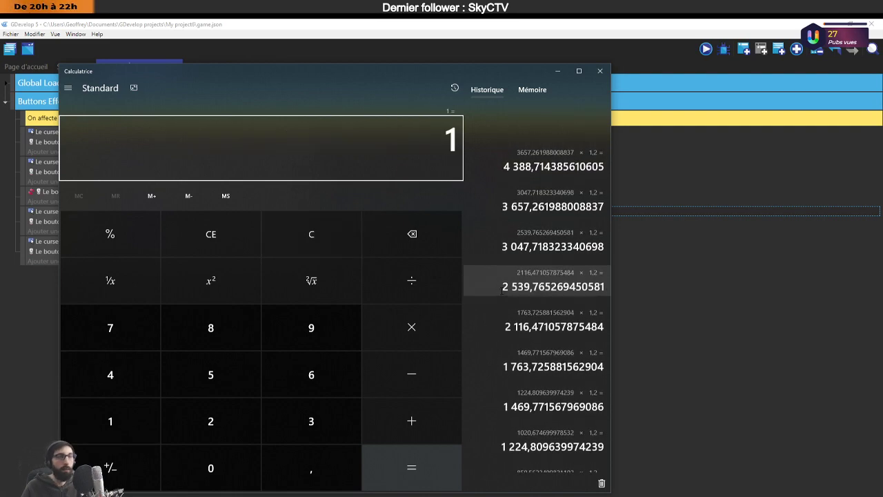
{"action": "key", "text": "asterisk"}
{"action": "key", "text": "comma"}
{"action": "key", "text": "2"}
{"action": "key", "text": "Return"}
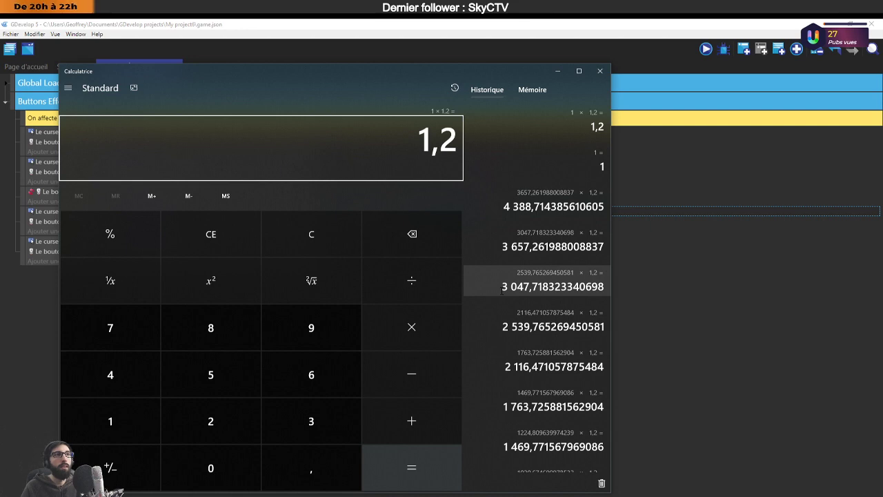
{"action": "key", "text": "Return"}
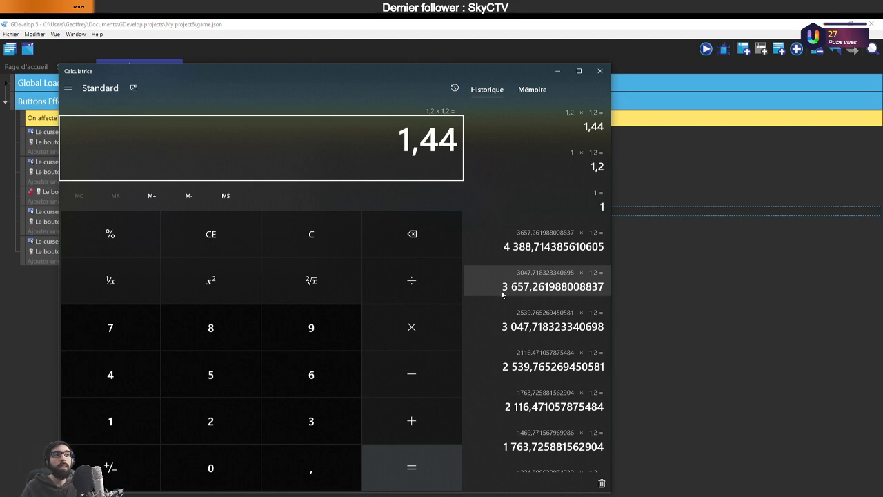
{"action": "key", "text": "Return"}
{"action": "key", "text": "Return"}
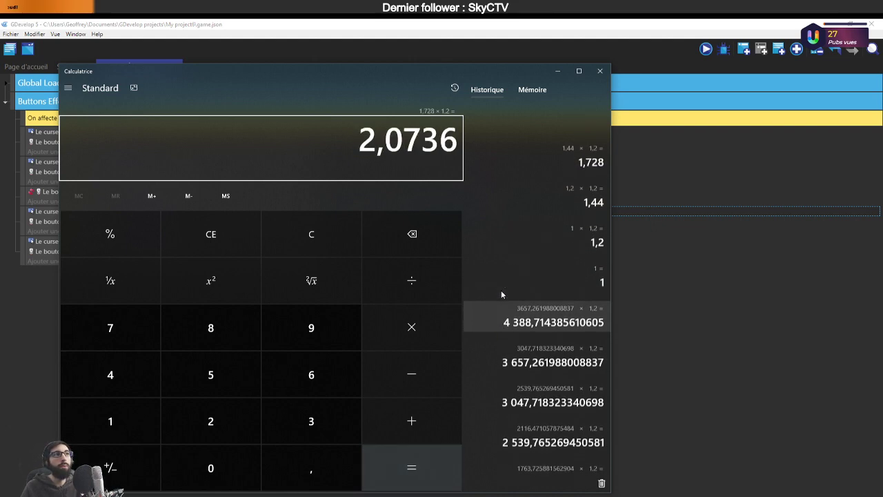
{"action": "key", "text": "Return"}
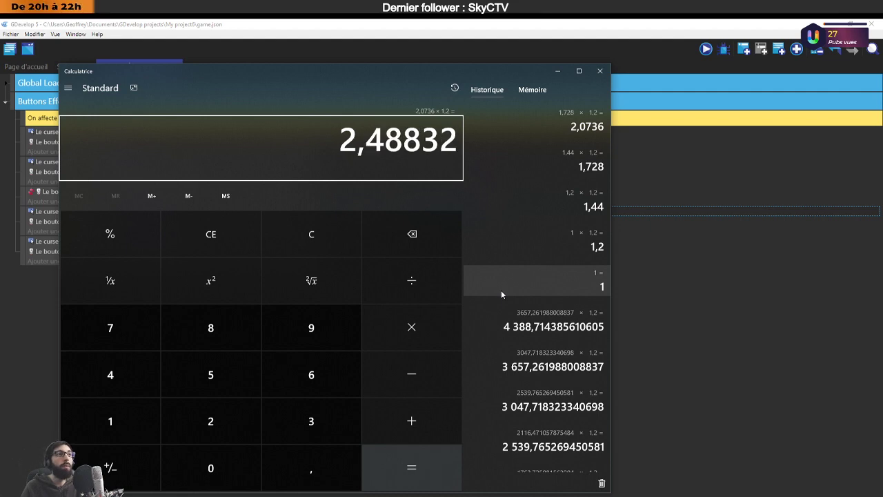
{"action": "key", "text": "Return"}
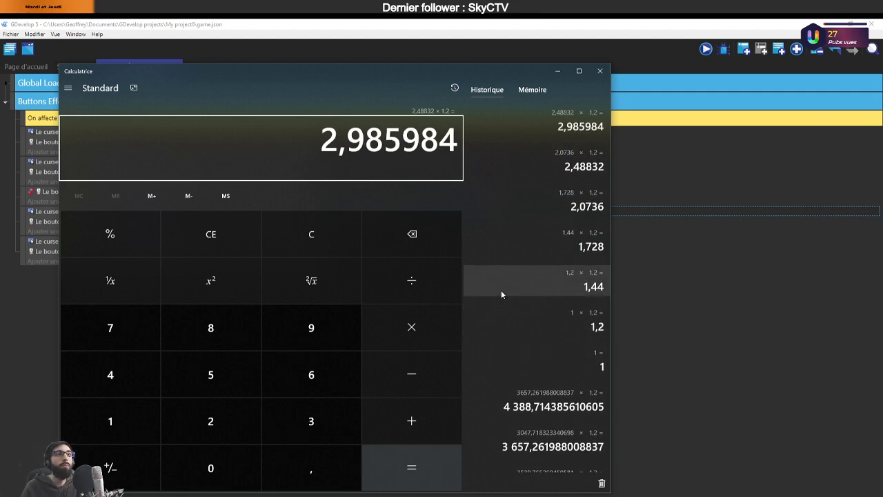
Clear the calculation, start from 1,2 and keep multiplying by 1,2 past 15 to examine how the increment grows.
{"action": "key", "text": "Escape"}
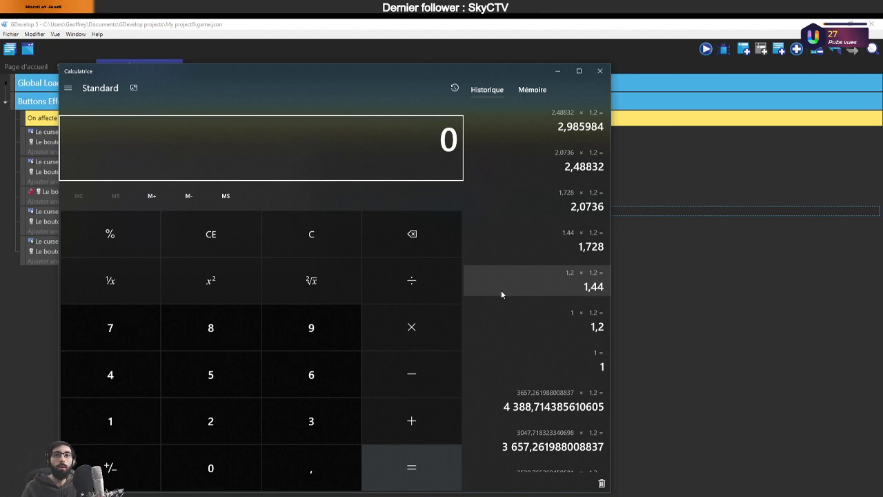
{"action": "type", "text": "1"}
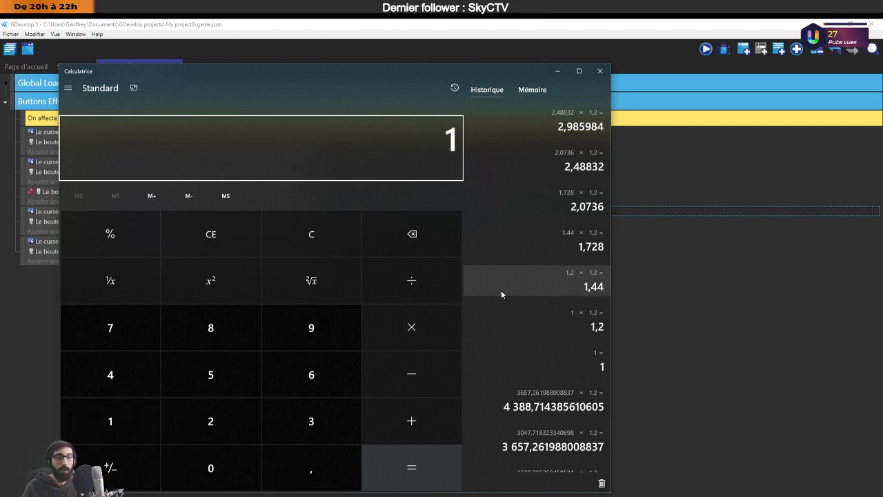
{"action": "type", "text": ",2"}
{"action": "key", "text": "Return"}
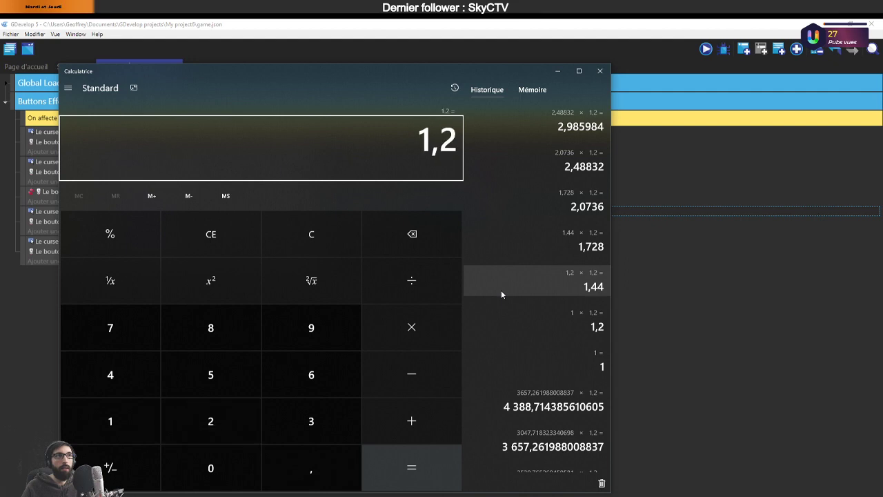
{"action": "type", "text": "*1,2"}
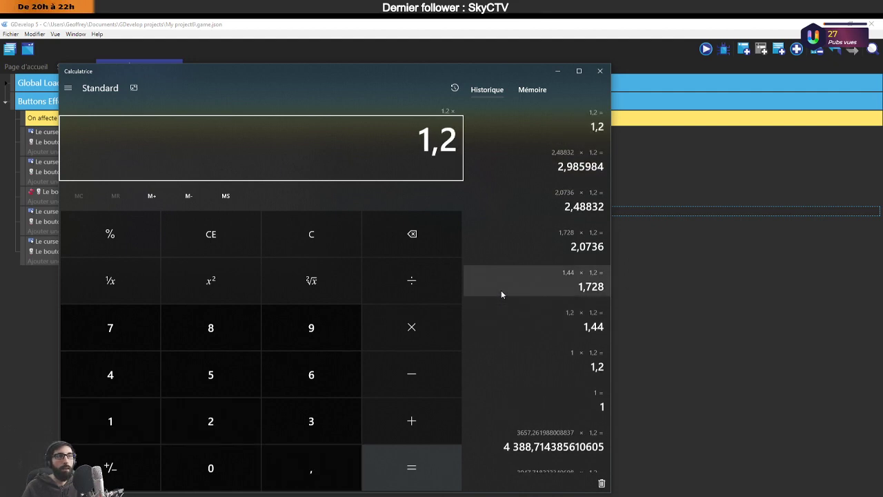
{"action": "key", "text": "Return"}
{"action": "key", "text": "Return"}
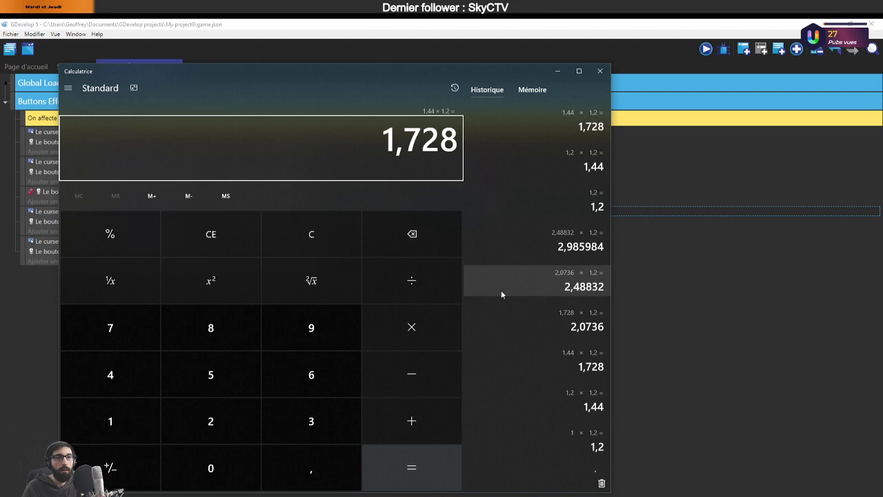
{"action": "key", "text": "Return"}
{"action": "key", "text": "Return"}
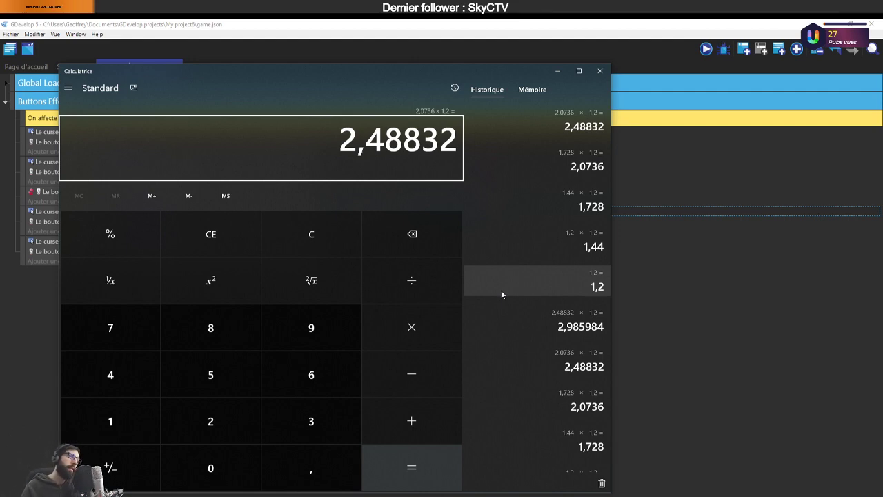
{"action": "key", "text": "Return"}
{"action": "key", "text": "Return"}
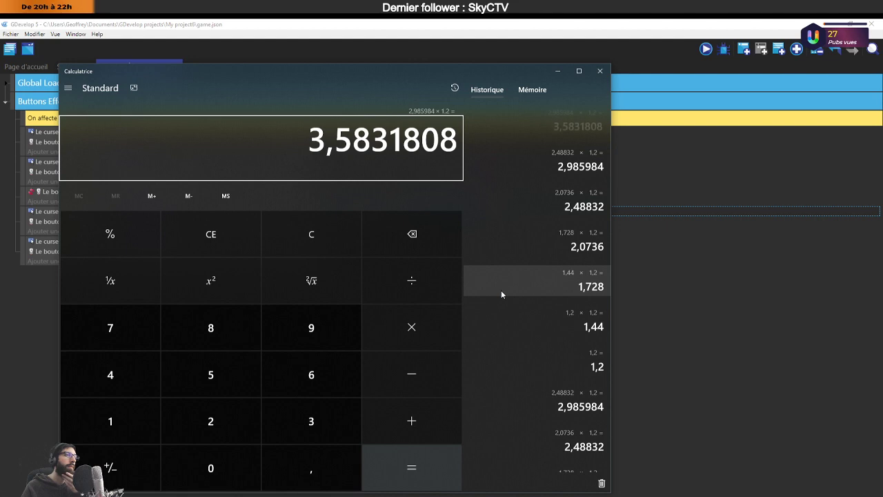
{"action": "key", "text": "Return"}
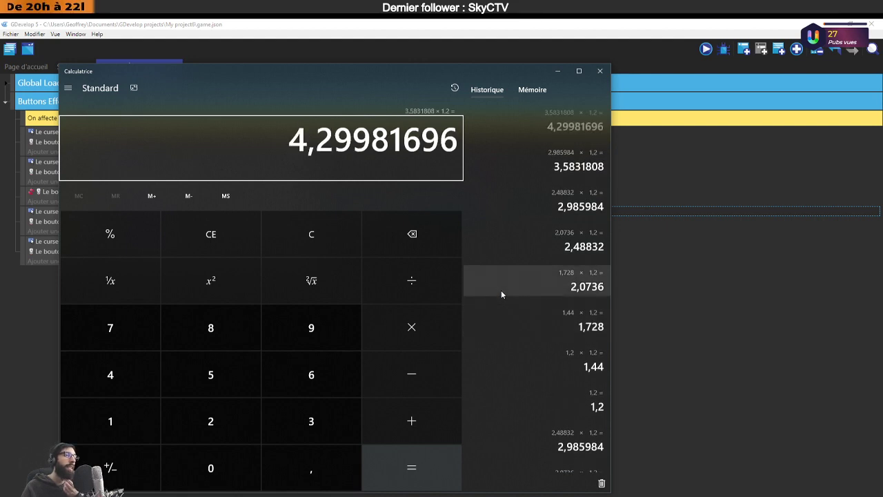
{"action": "key", "text": "Return"}
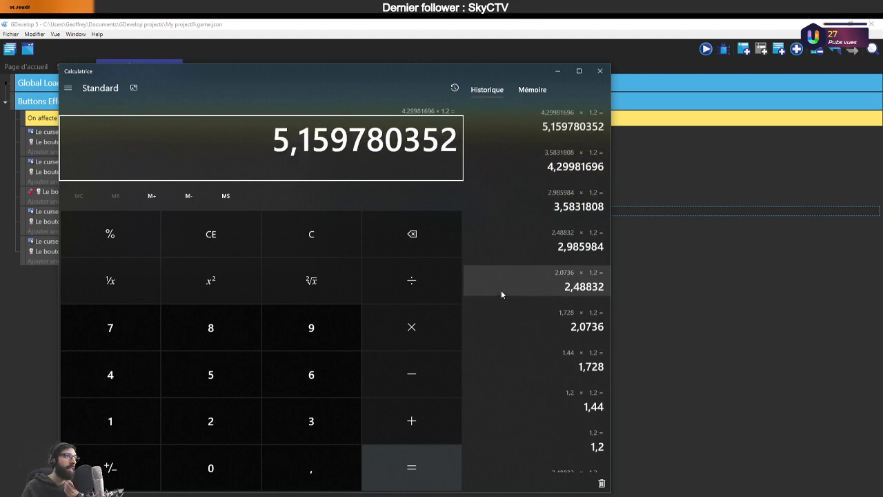
{"action": "key", "text": "Return"}
{"action": "key", "text": "Return"}
{"action": "key", "text": "Return"}
{"action": "key", "text": "Return"}
{"action": "key", "text": "Return"}
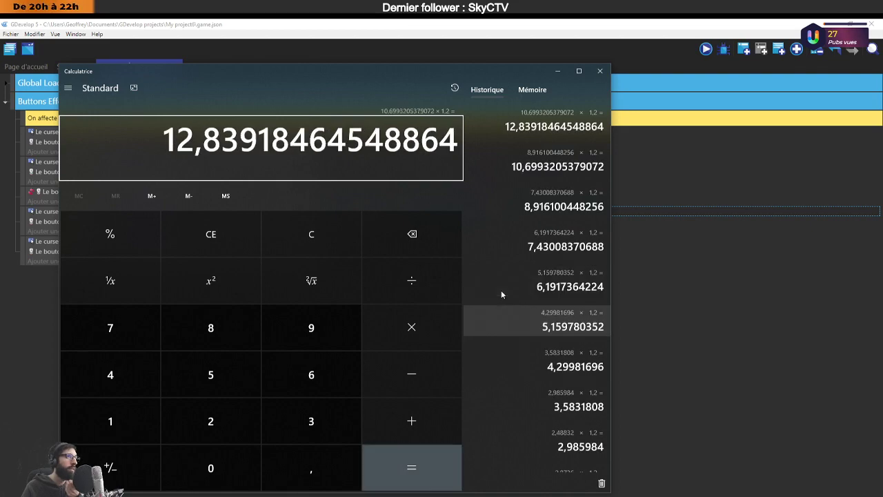
{"action": "key", "text": "Return"}
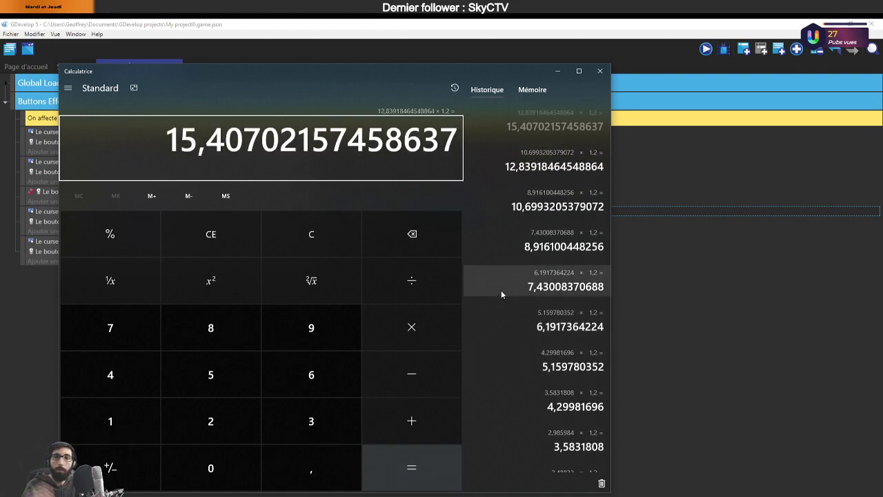
Multiply 5 by 1,2 repeatedly up to 10,368 to examine the price growth, and close the calculator.
{"action": "type", "text": "5"}
{"action": "key", "text": "Return"}
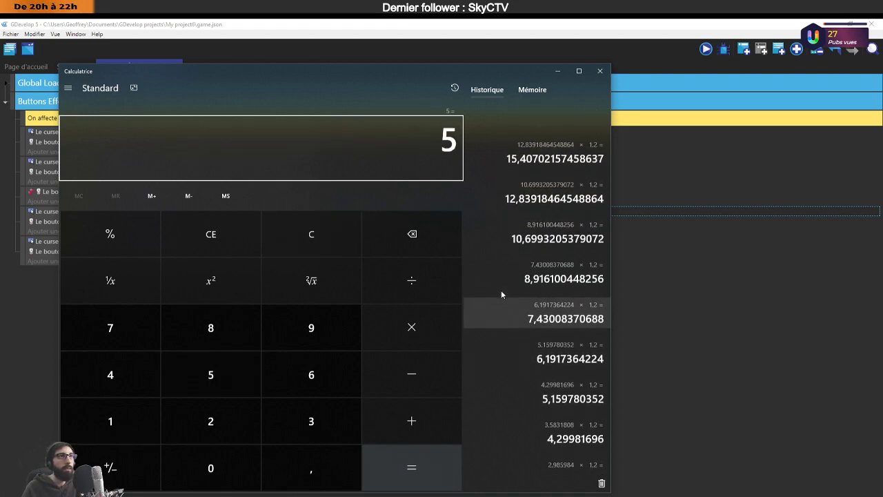
{"action": "key", "text": "asterisk"}
{"action": "type", "text": "1,2"}
{"action": "key", "text": "Return"}
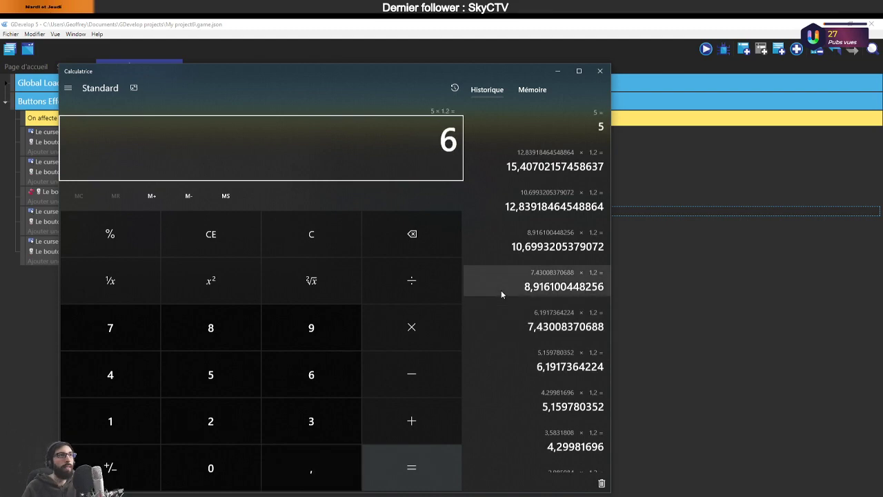
{"action": "key", "text": "Return"}
{"action": "key", "text": "Return"}
{"action": "key", "text": "Return"}
{"action": "key", "text": "Return"}
{"action": "key", "text": "Return"}
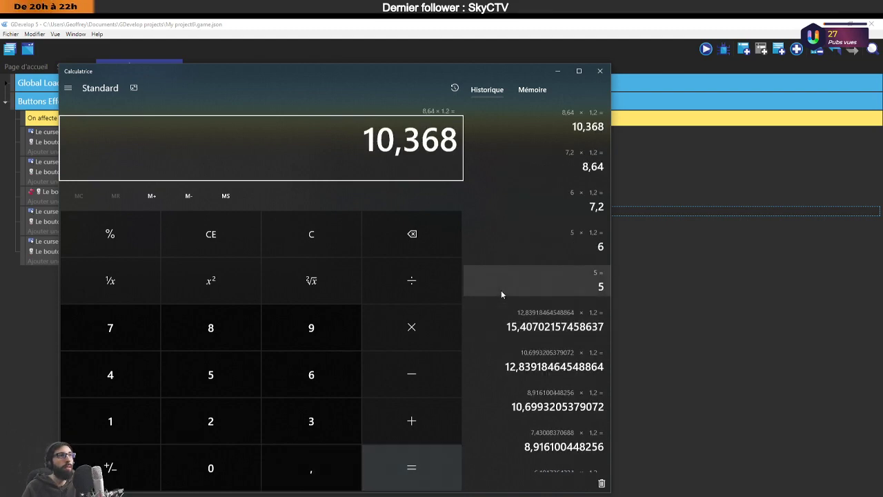
{"action": "left_click", "coordinate": [601, 72]}
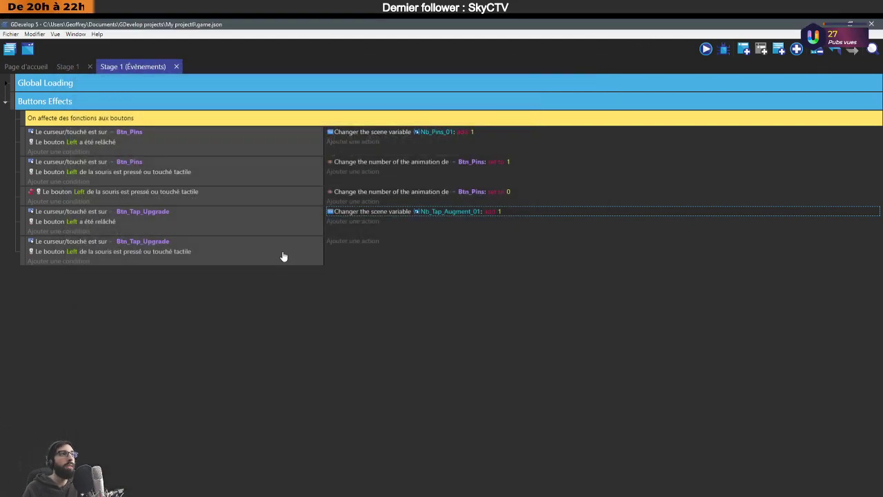
Change the Btn_Tap_Upgrade release action so Nb_Tap_Augment_01 is multiplied by 1.2, and save the project.
{"action": "double_click", "coordinate": [501, 211]}
{"action": "double_click", "coordinate": [311, 157]}
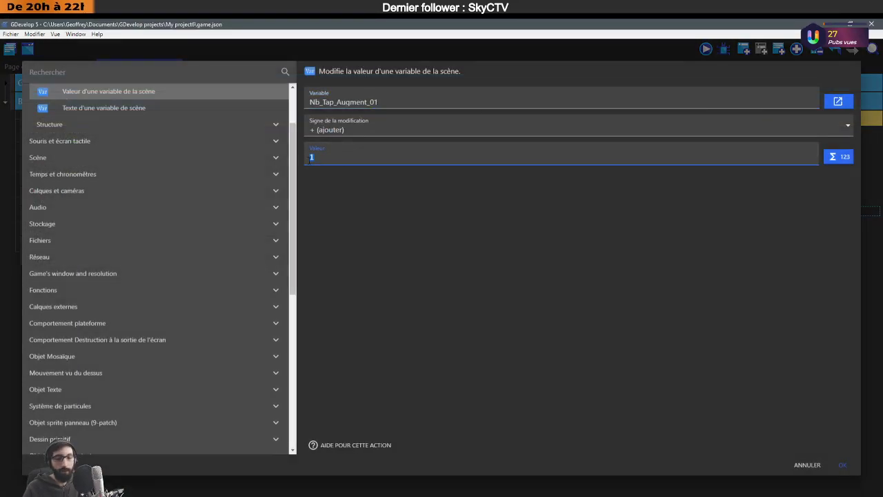
{"action": "left_click", "coordinate": [337, 131]}
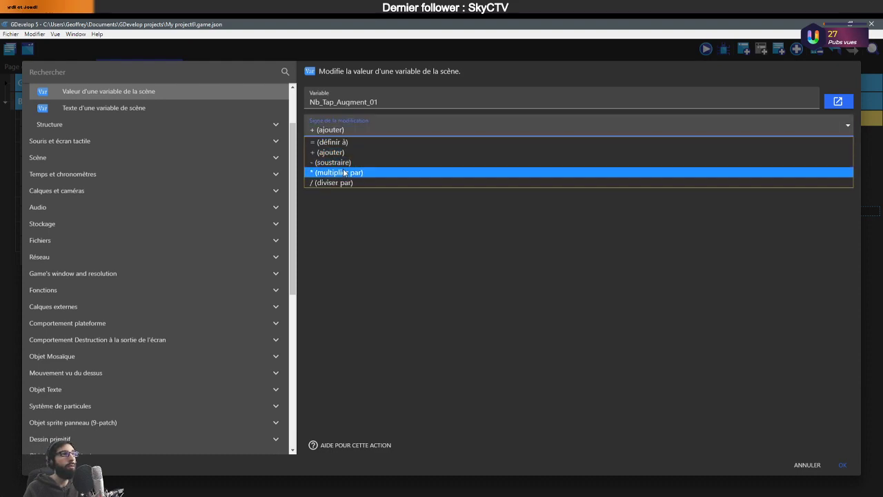
{"action": "left_click", "coordinate": [351, 172]}
{"action": "double_click", "coordinate": [312, 159]}
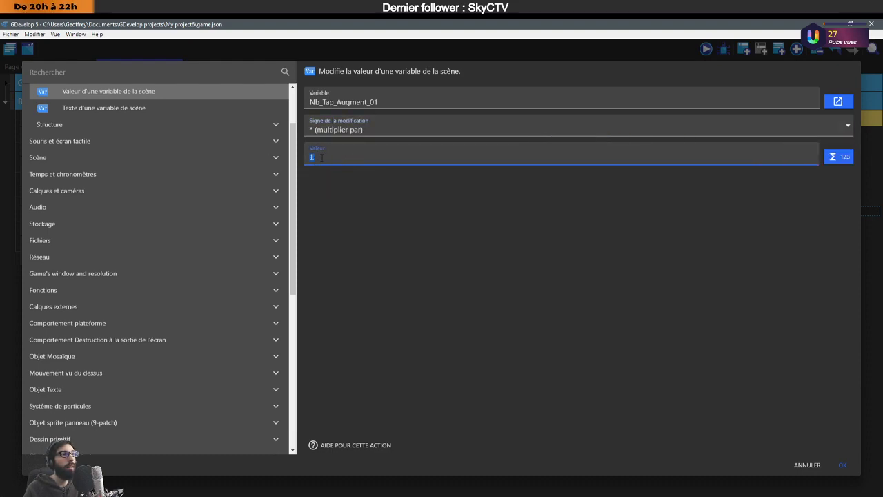
{"action": "left_click", "coordinate": [842, 464]}
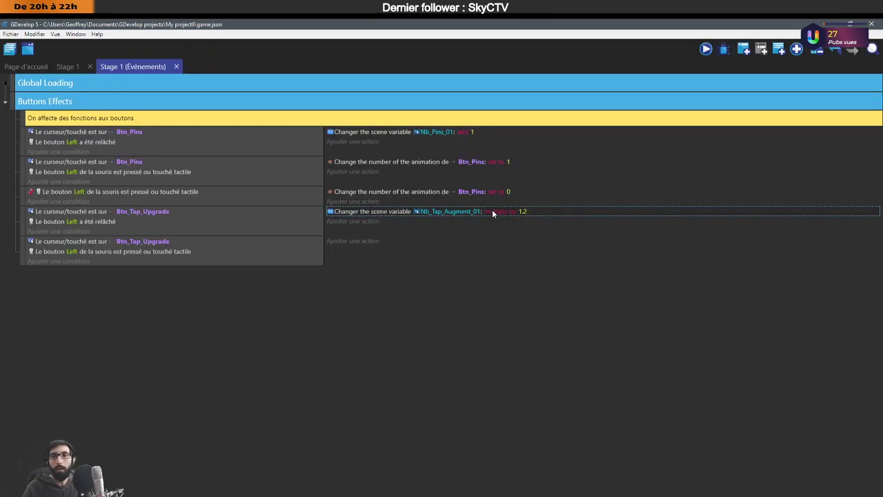
{"action": "key", "text": "ctrl+s"}
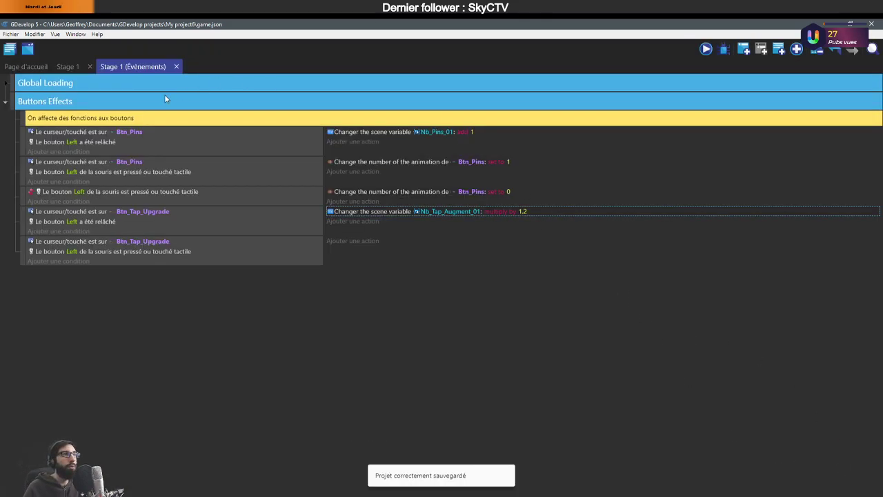
Try a first action in Global Loading's scene launch event that sets Nb_Tap_Price to 5, and delete it again.
{"action": "left_click", "coordinate": [4, 82]}
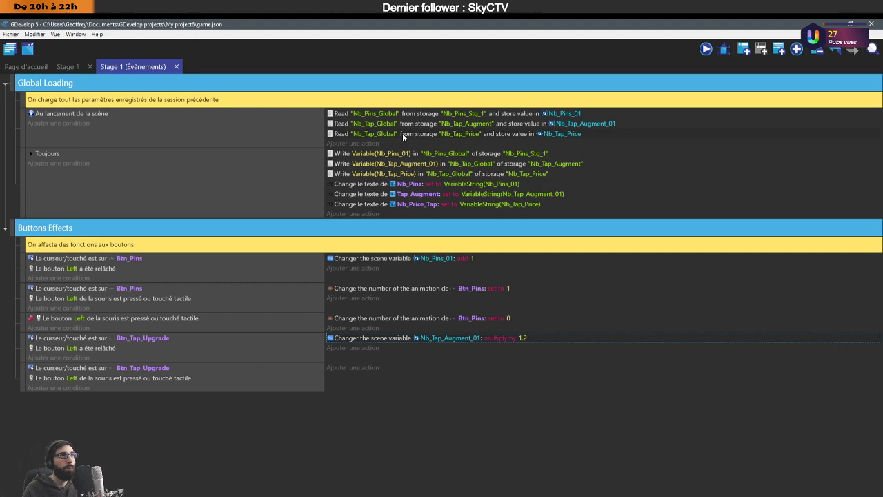
{"action": "left_click", "coordinate": [381, 143]}
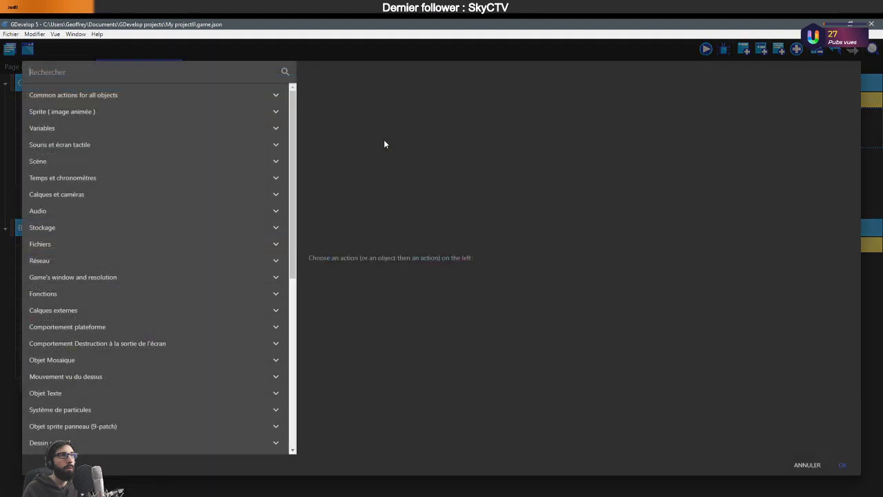
{"action": "left_click", "coordinate": [83, 128]}
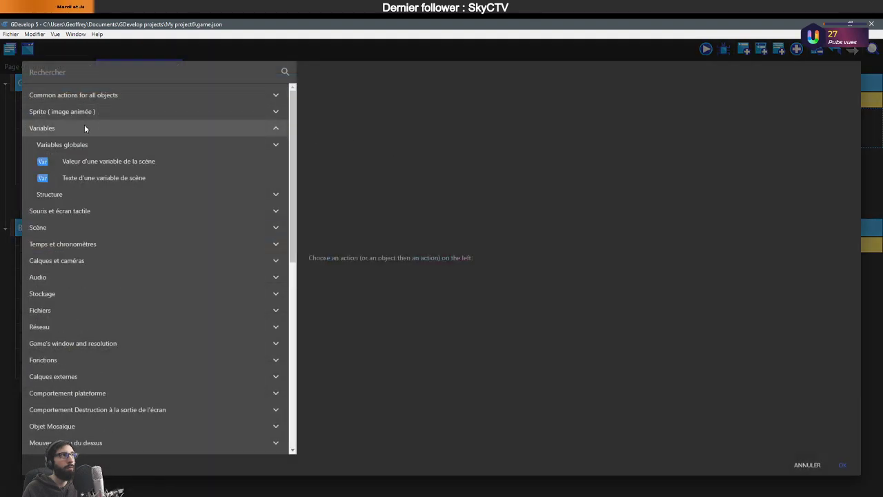
{"action": "left_click", "coordinate": [91, 163]}
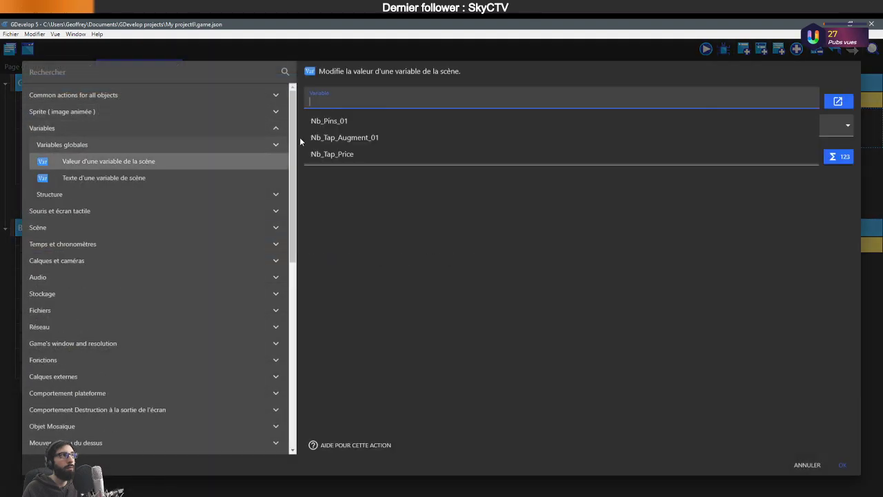
{"action": "left_click", "coordinate": [338, 155]}
{"action": "left_click", "coordinate": [356, 131]}
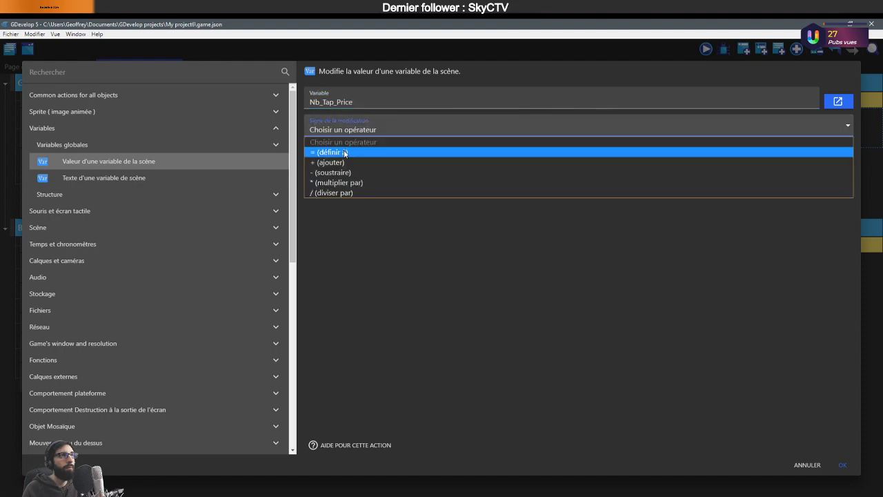
{"action": "left_click", "coordinate": [344, 153]}
{"action": "type", "text": "5"}
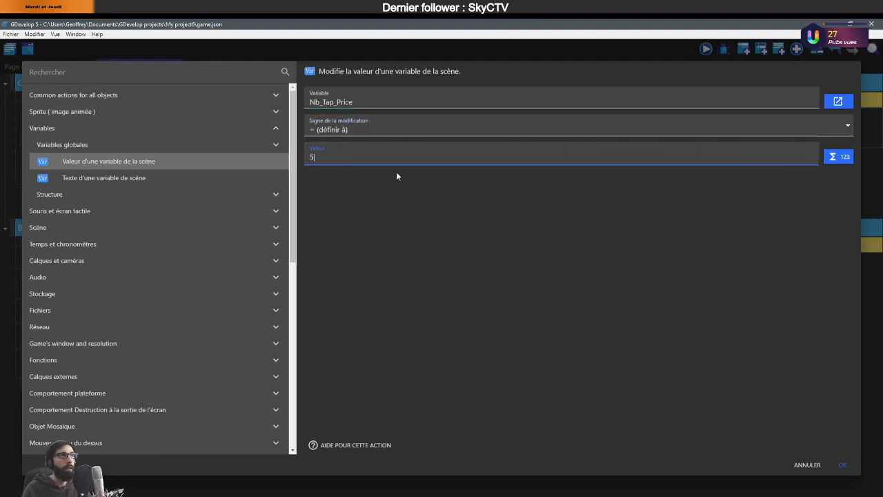
{"action": "left_click", "coordinate": [841, 464]}
{"action": "left_click_drag", "start_coordinate": [360, 144], "coordinate": [366, 113]}
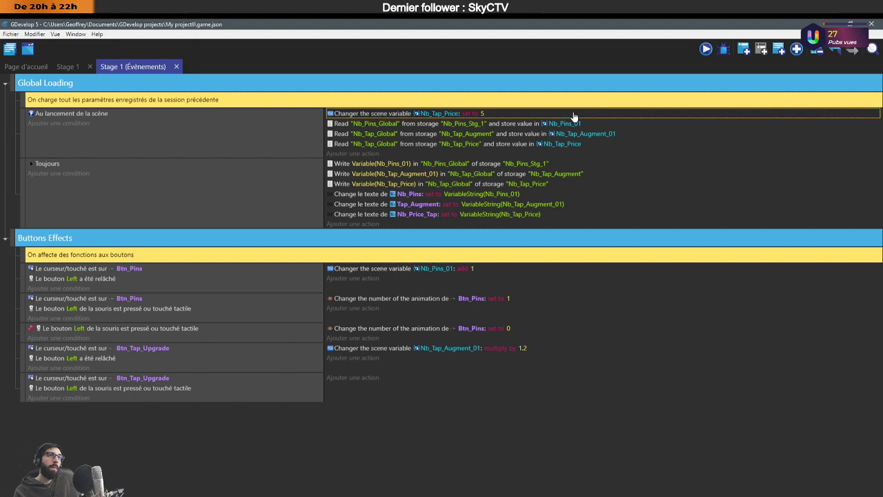
{"action": "key", "text": "Delete"}
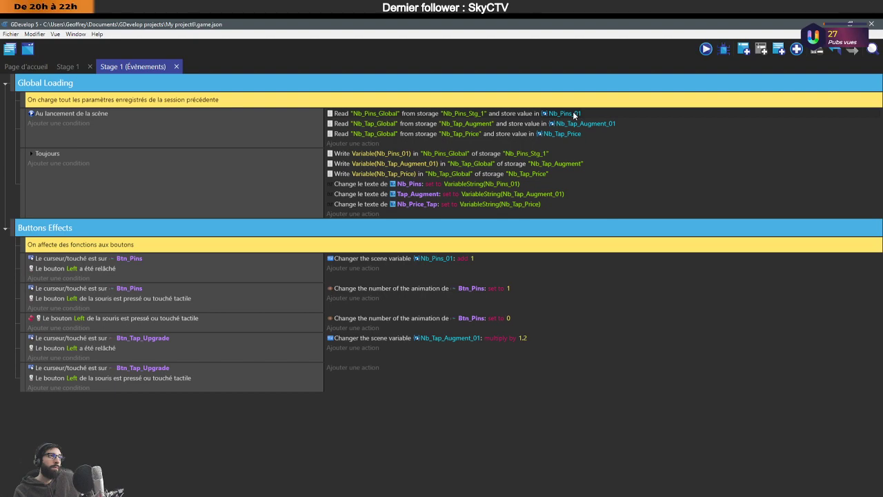
Try a new event below the scene launch event in Global Loading, with an inverted Toujours condition.
{"action": "left_click", "coordinate": [78, 132]}
{"action": "left_click", "coordinate": [743, 48]}
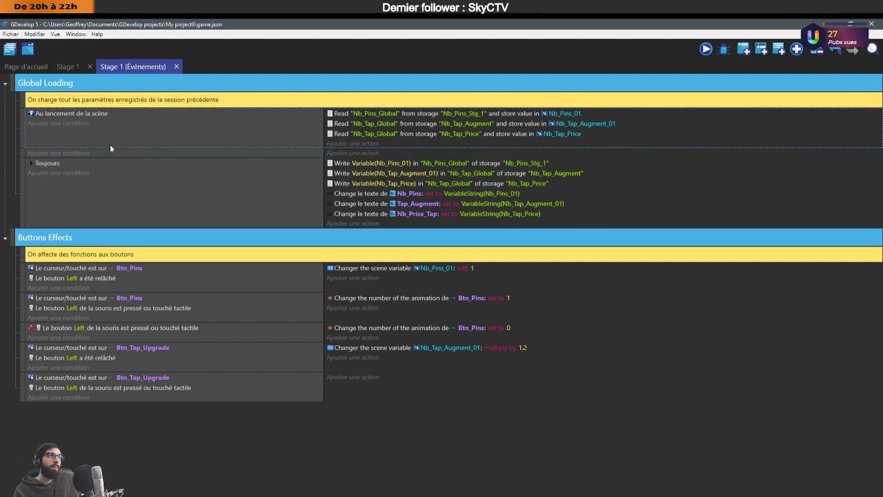
{"action": "left_click", "coordinate": [59, 153]}
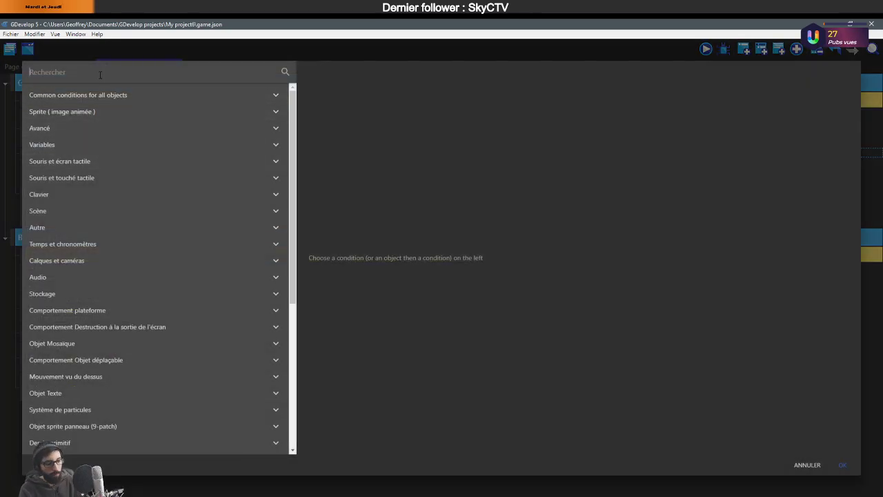
{"action": "type", "text": "toujours"}
{"action": "left_click", "coordinate": [157, 258]}
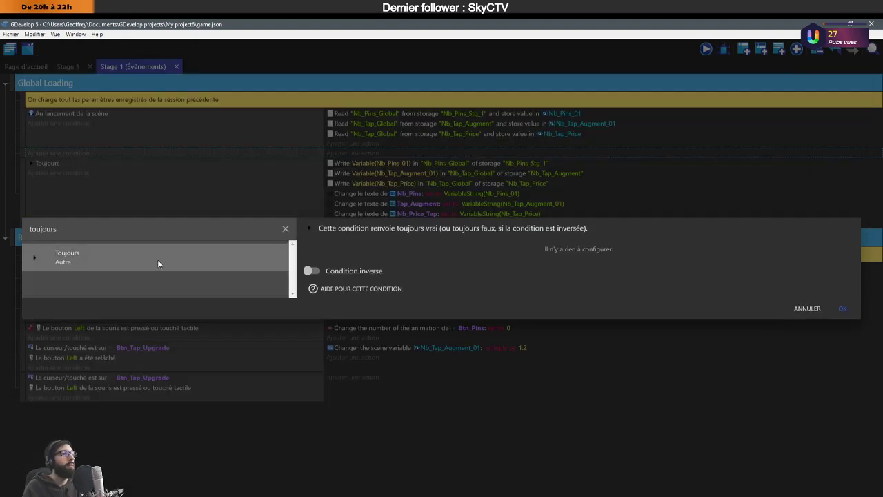
{"action": "left_click", "coordinate": [333, 271]}
{"action": "left_click", "coordinate": [841, 309]}
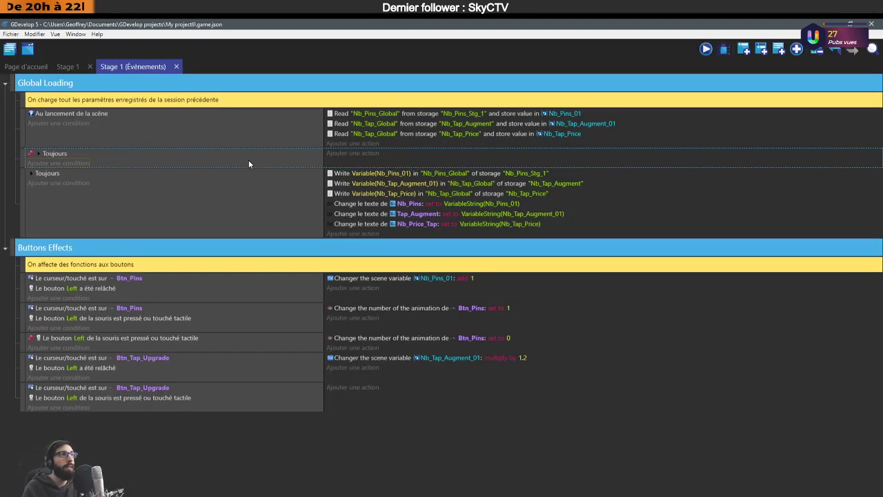
Start a scene variable action on Nb_Tap_Augment_01 in the inverted Toujours event, cancel it, and delete that event.
{"action": "left_click", "coordinate": [384, 153]}
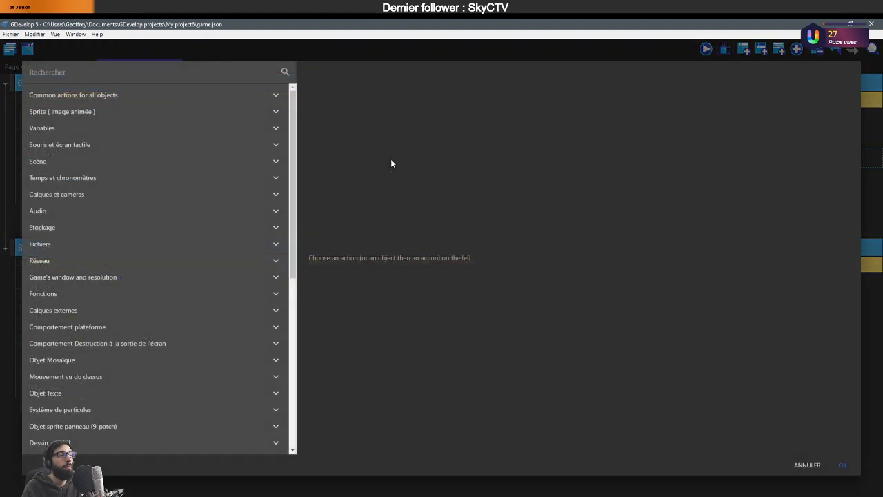
{"action": "left_click", "coordinate": [89, 129]}
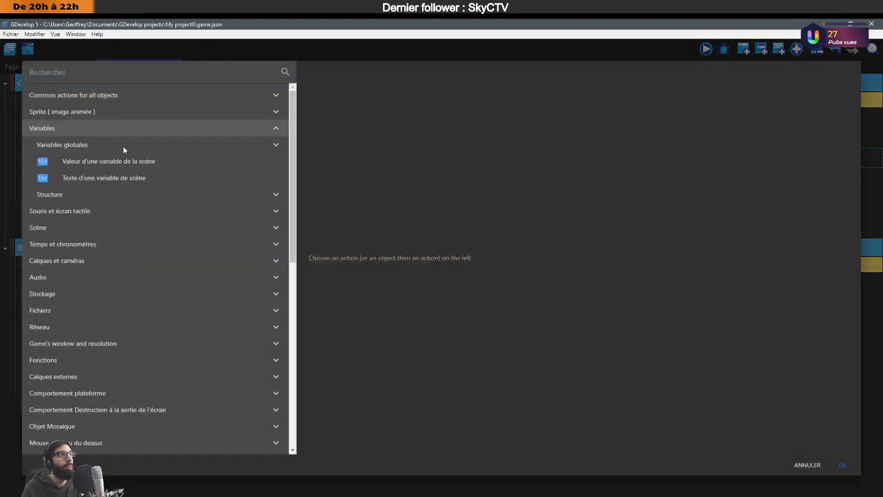
{"action": "left_click", "coordinate": [110, 161]}
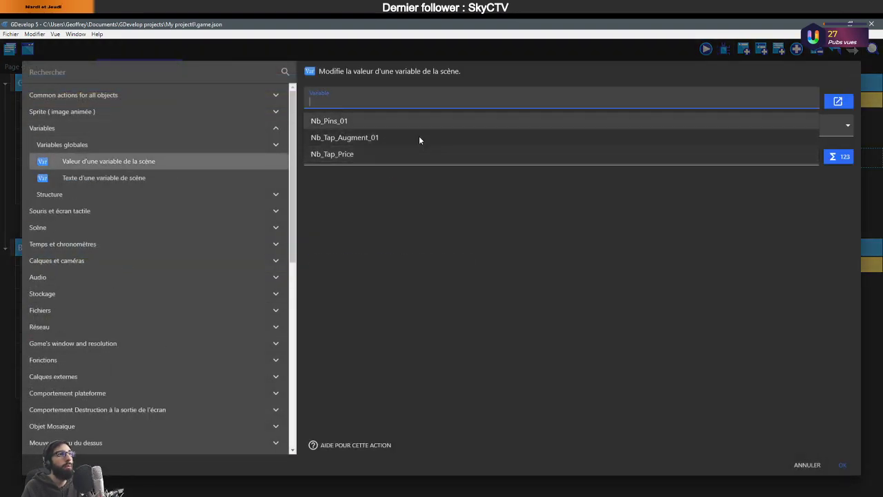
{"action": "left_click", "coordinate": [362, 152]}
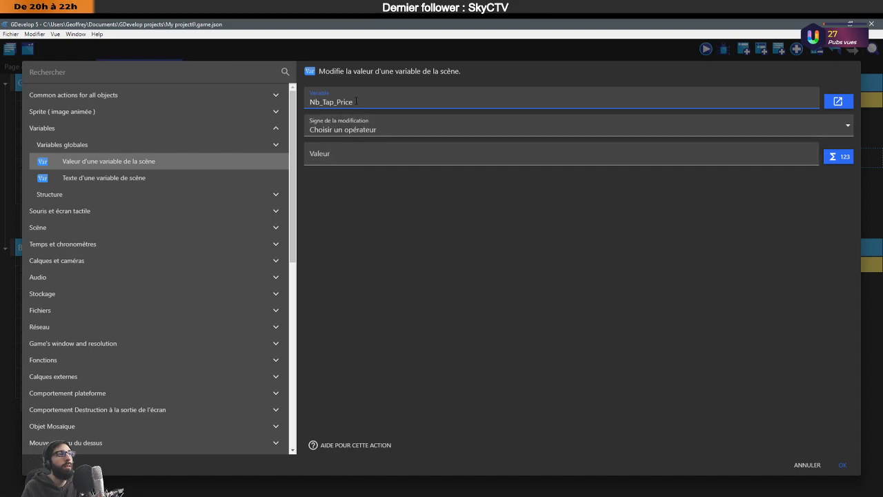
{"action": "left_click", "coordinate": [369, 104]}
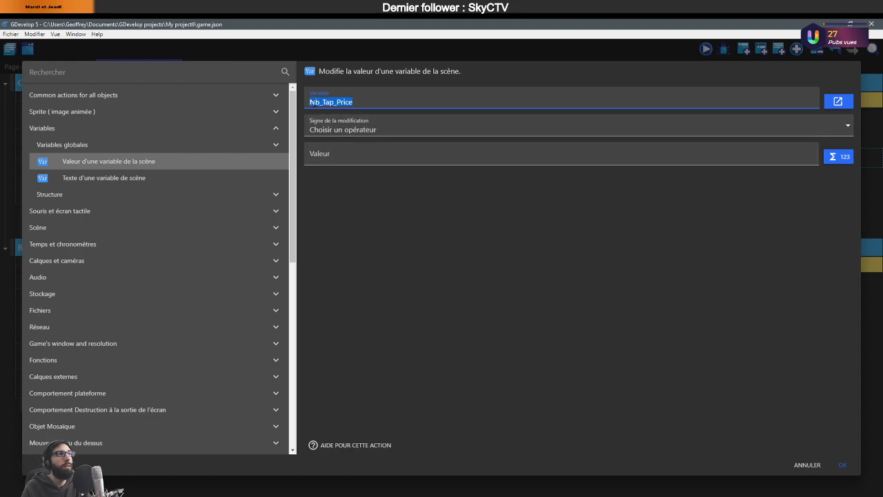
{"action": "left_click", "coordinate": [356, 136]}
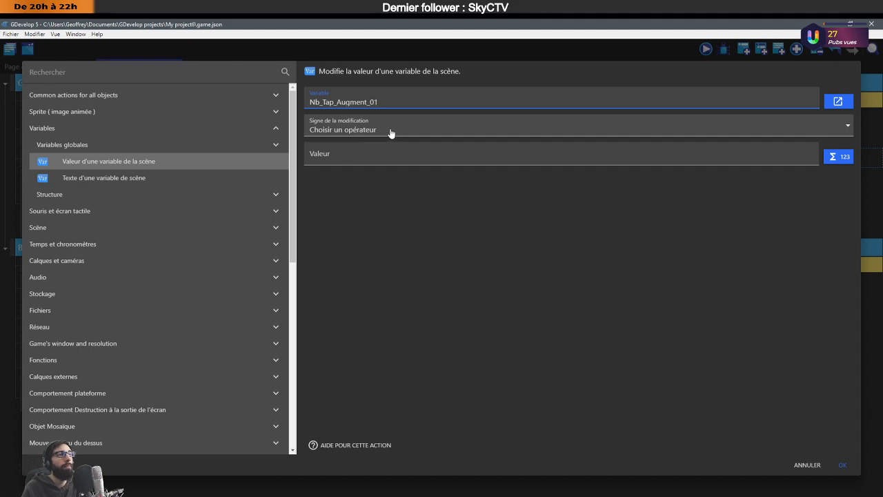
{"action": "left_click", "coordinate": [392, 132]}
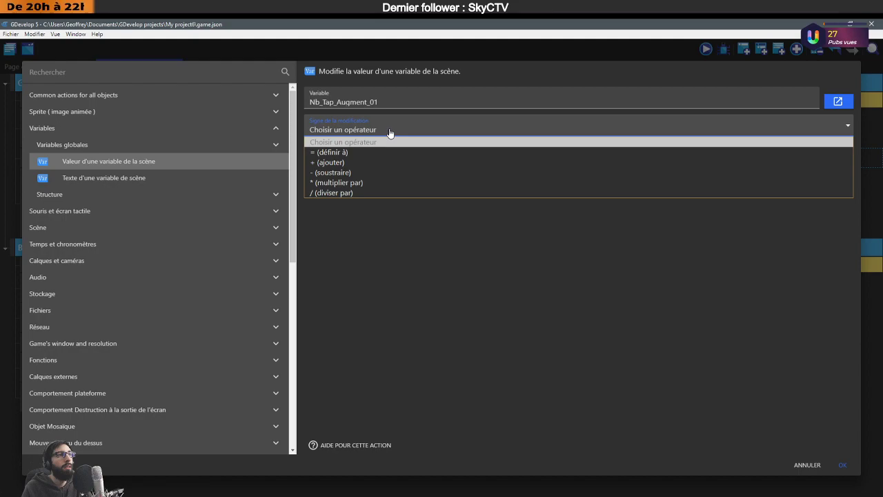
{"action": "left_click", "coordinate": [402, 141]}
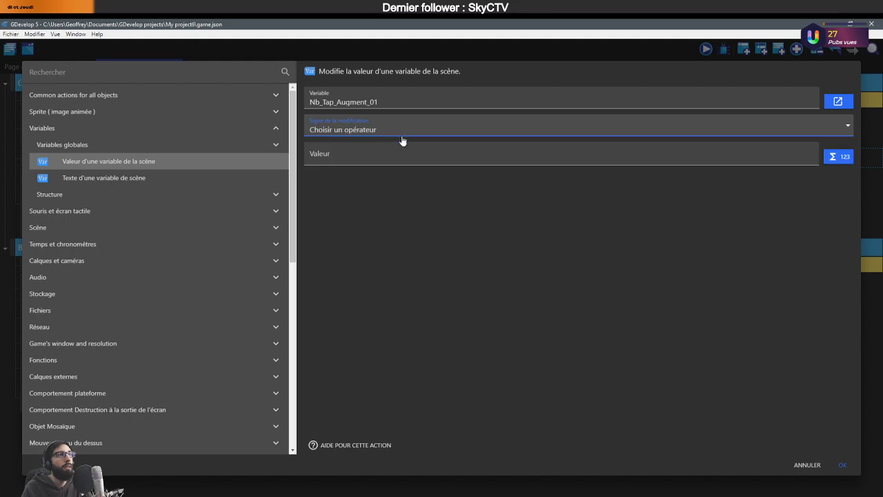
{"action": "left_click", "coordinate": [807, 466]}
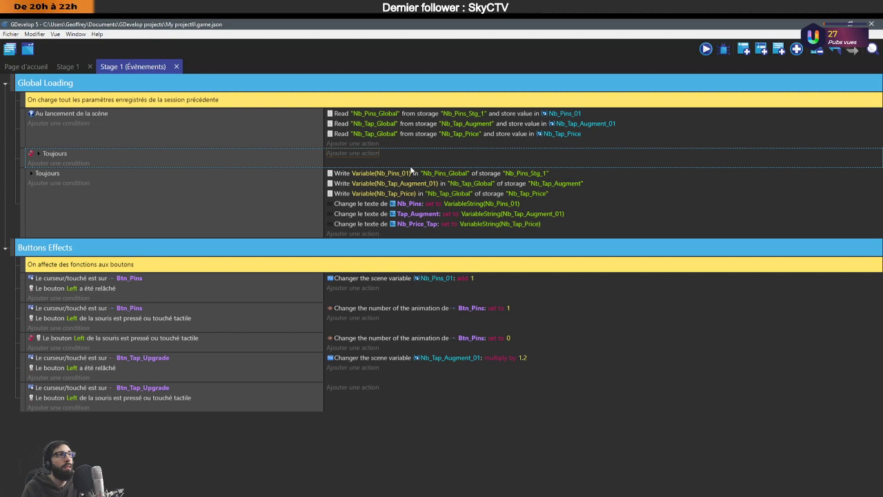
{"action": "key", "text": "Delete"}
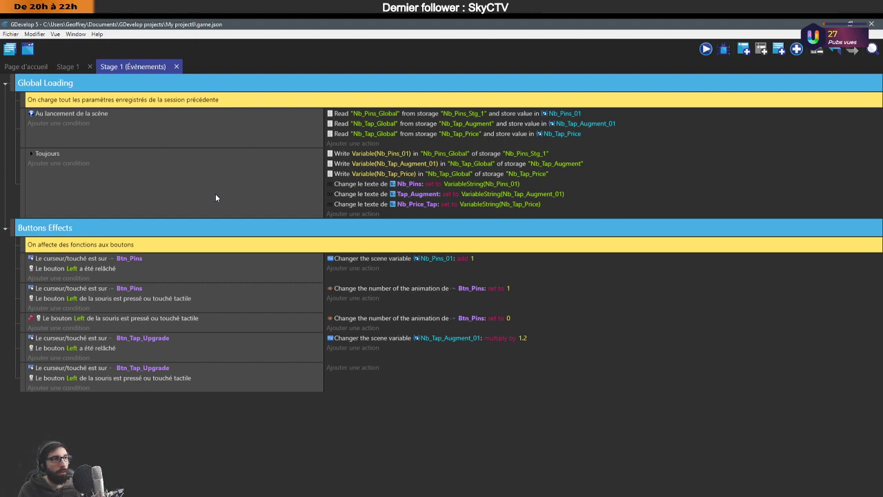
Switch to Photoshop, scale the Tap + text and Calque 0 frame together to about 84.7 %, and centre them on the canvas.
{"action": "key", "text": "alt+Tab"}
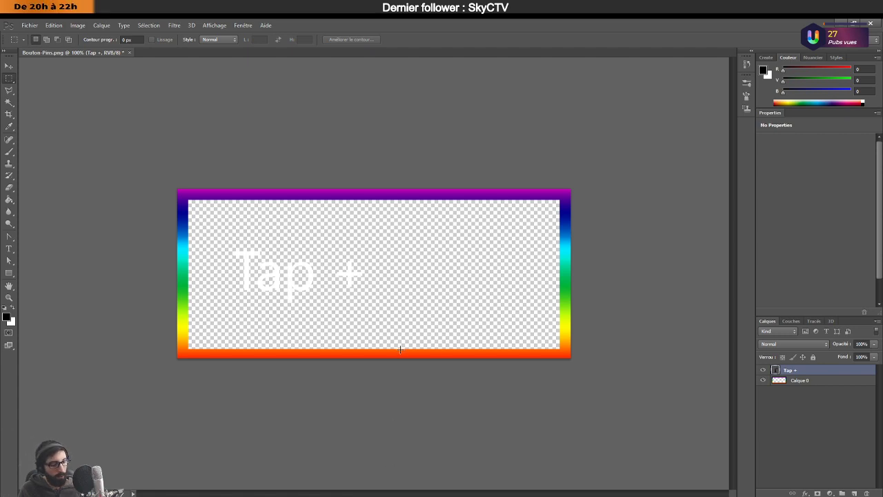
{"action": "key", "text": "ctrl+t"}
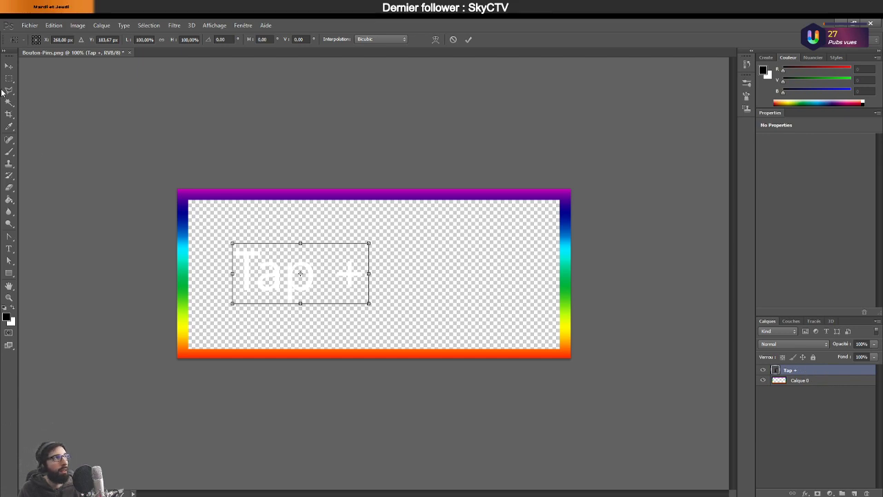
{"action": "left_click", "coordinate": [8, 68]}
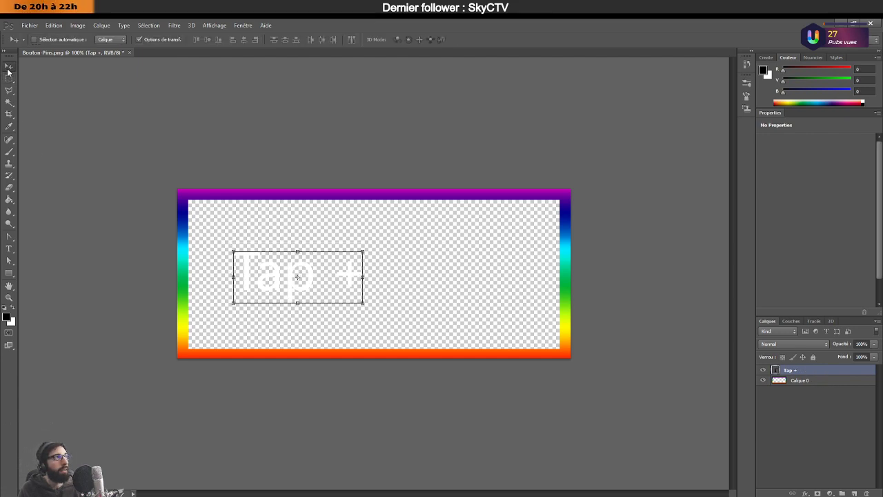
{"action": "left_click", "coordinate": [817, 380], "text": "shift"}
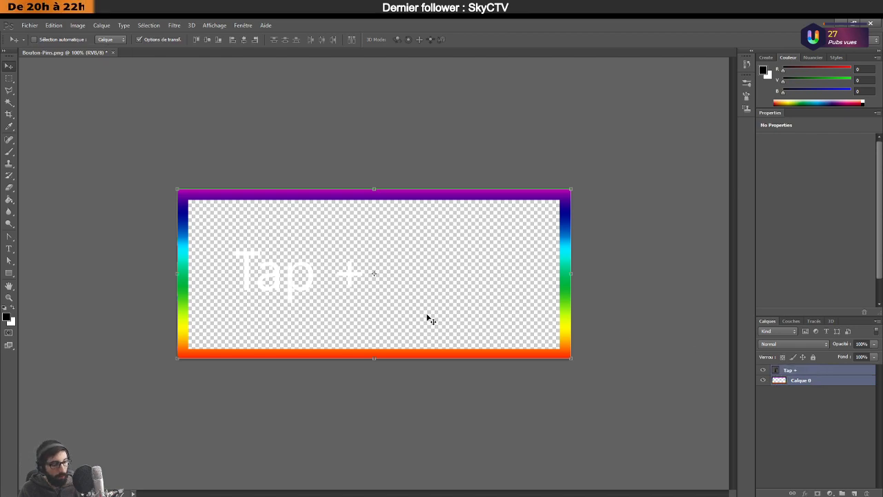
{"action": "key", "text": "ctrl+t"}
{"action": "left_click_drag", "start_coordinate": [570, 360], "coordinate": [508, 327]}
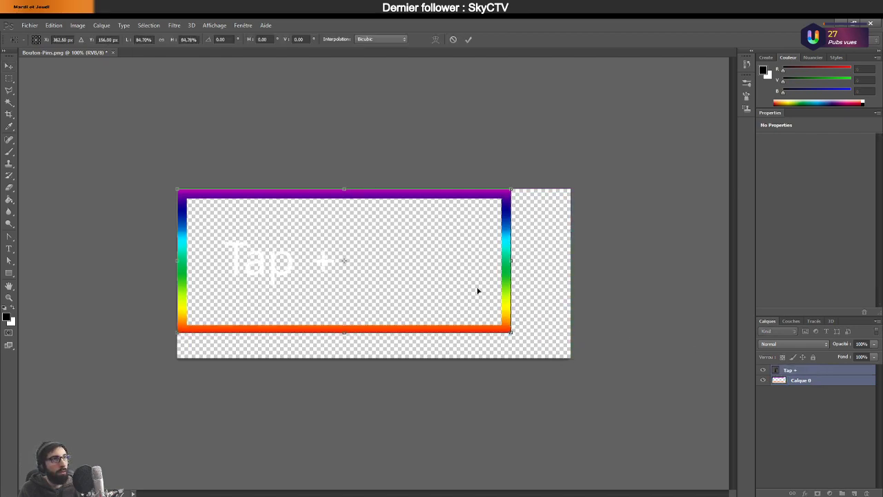
{"action": "left_click_drag", "start_coordinate": [477, 292], "coordinate": [504, 302]}
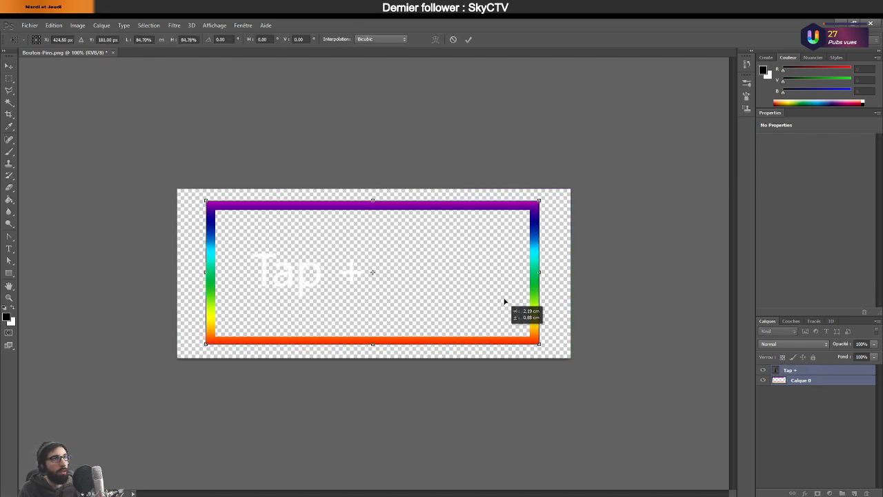
{"action": "key", "text": "Return"}
Export the shrunken Tap + button for the web as a PNG-24 named Bouton-Tap+-5.png in the App Smartphone folder.
{"action": "left_click", "coordinate": [29, 26]}
{"action": "left_click", "coordinate": [122, 150]}
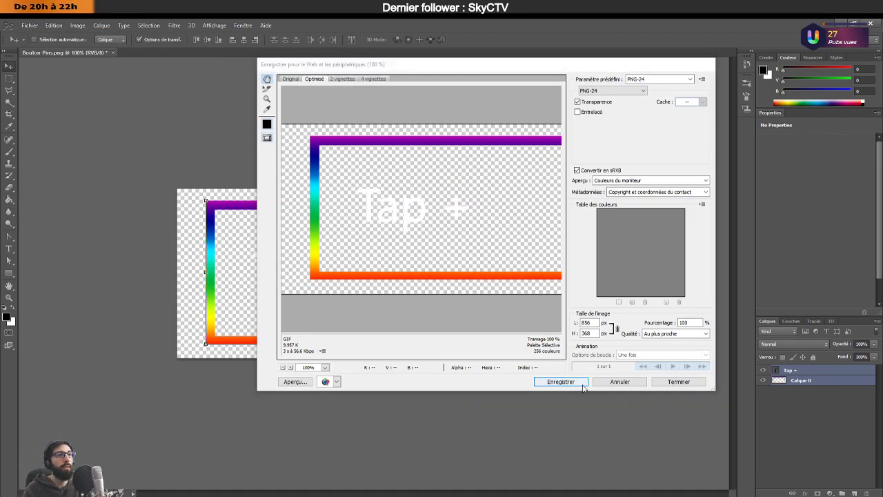
{"action": "left_click", "coordinate": [560, 382]}
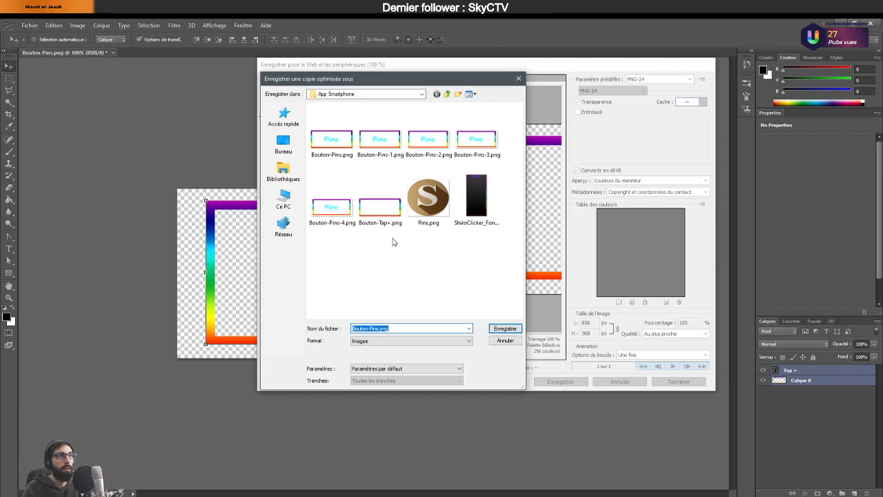
{"action": "left_click", "coordinate": [387, 207]}
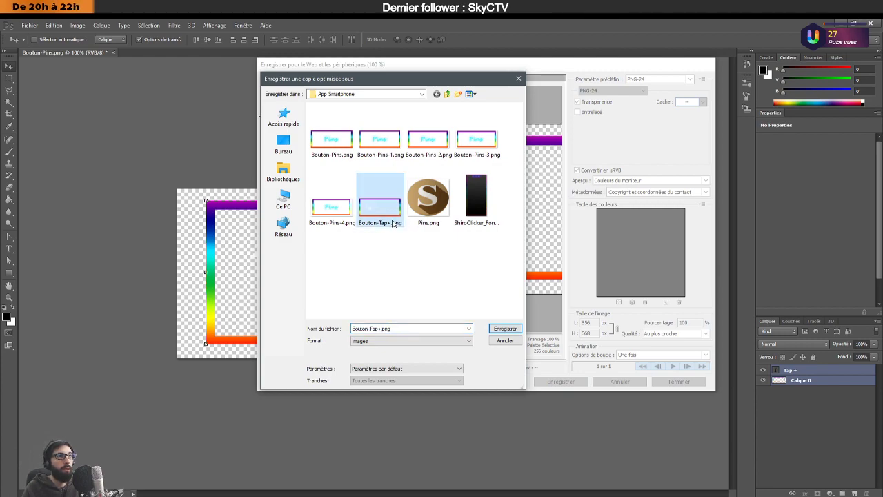
{"action": "left_click", "coordinate": [402, 329]}
{"action": "left_click", "coordinate": [381, 325]}
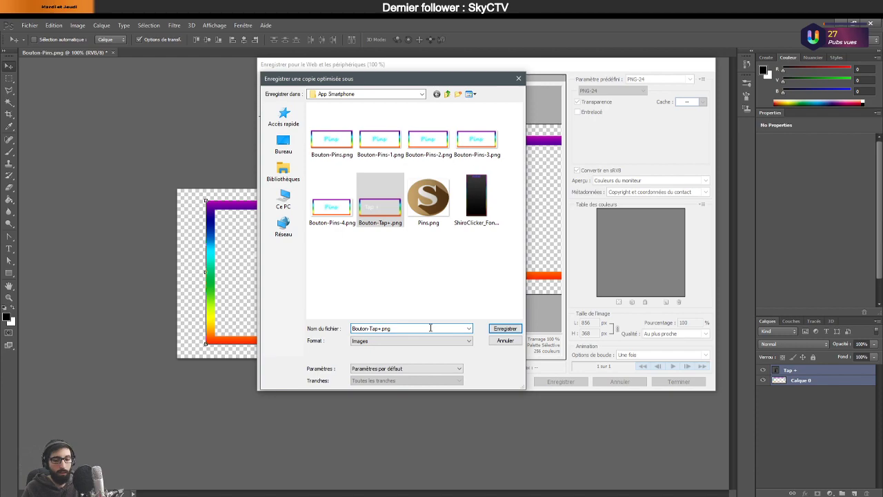
{"action": "left_click", "coordinate": [510, 330]}
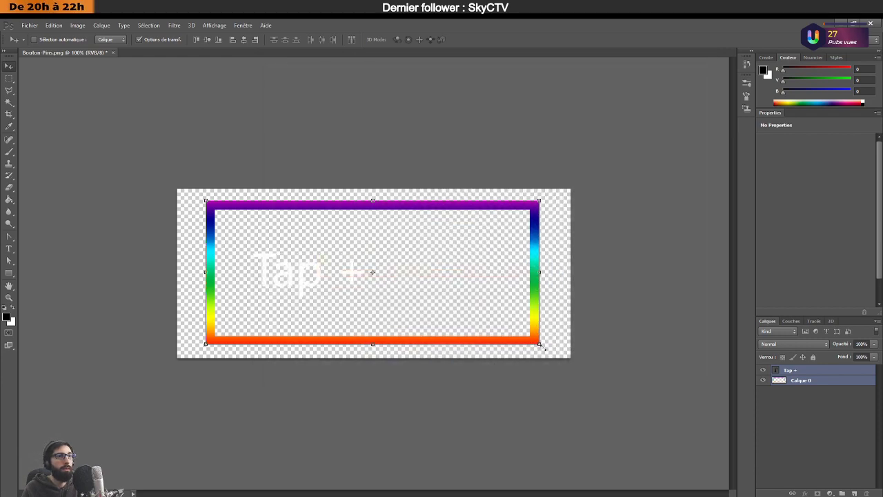
Enlarge the Tap + text and frame around their centre to about 103.3 % and apply the transformation.
{"action": "mouse_move", "coordinate": [545, 336]}
{"action": "left_mouse_down"}
{"action": "mouse_move", "coordinate": [554, 352]}
{"action": "mouse_move", "coordinate": [540, 330]}
{"action": "left_mouse_up"}
{"action": "left_click", "coordinate": [56, 25]}
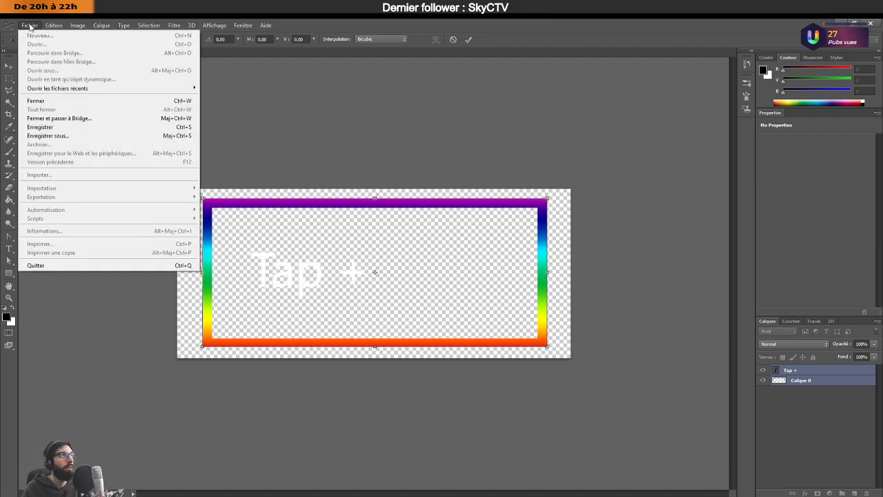
{"action": "key", "text": "Escape"}
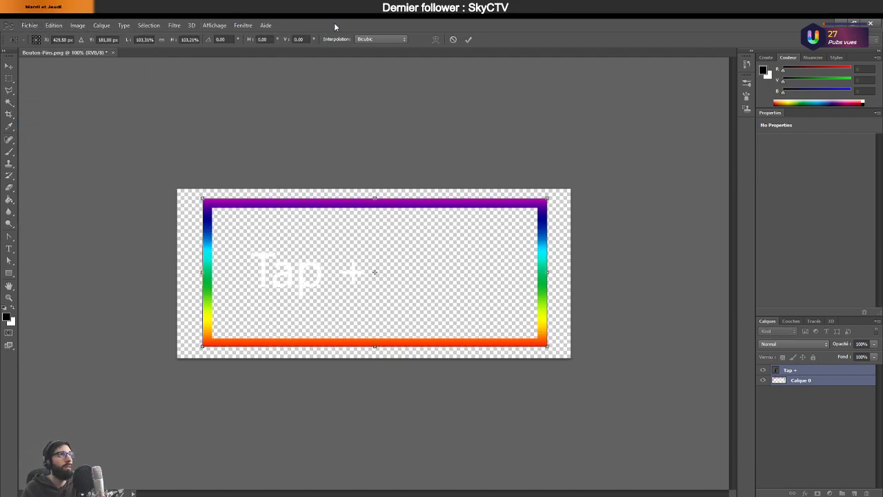
{"action": "key", "text": "Return"}
Export the slightly larger Tap + button for the web as Bouton-Tap+-4.png in the App Smartphone folder.
{"action": "left_click", "coordinate": [30, 24]}
{"action": "left_click", "coordinate": [109, 155]}
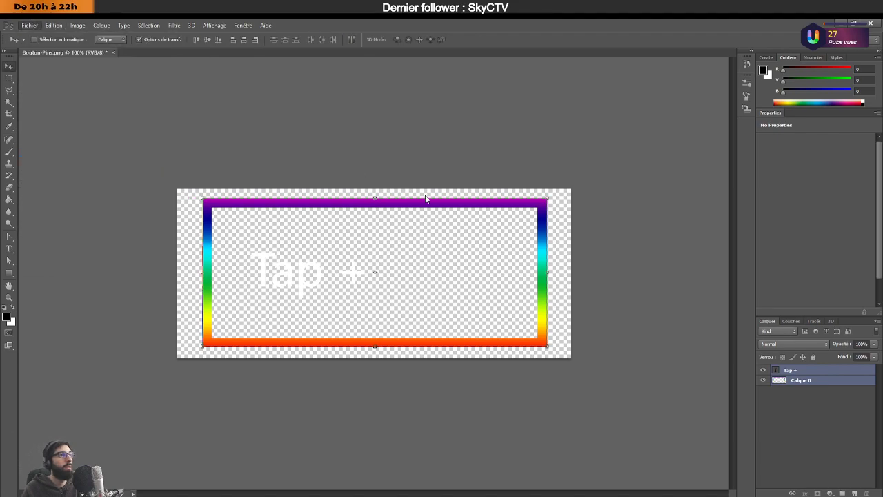
{"action": "key", "text": "Return"}
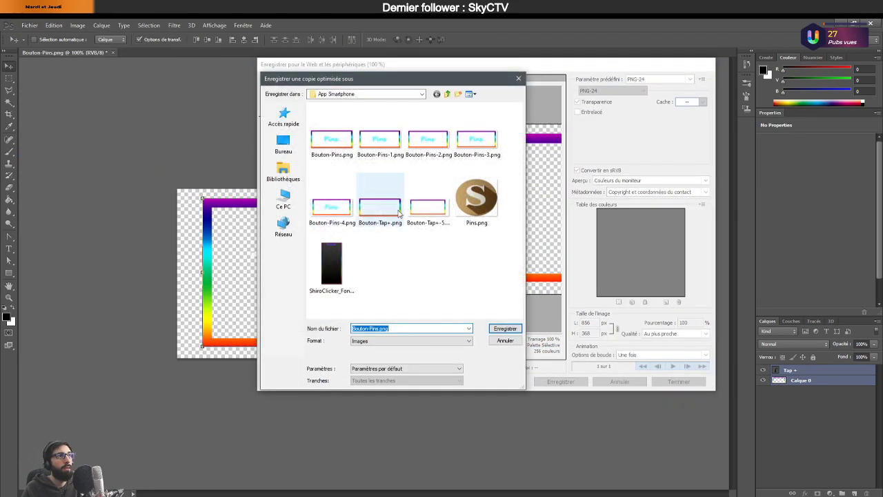
{"action": "left_click", "coordinate": [427, 206]}
{"action": "double_click", "coordinate": [383, 328]}
{"action": "left_click", "coordinate": [383, 329]}
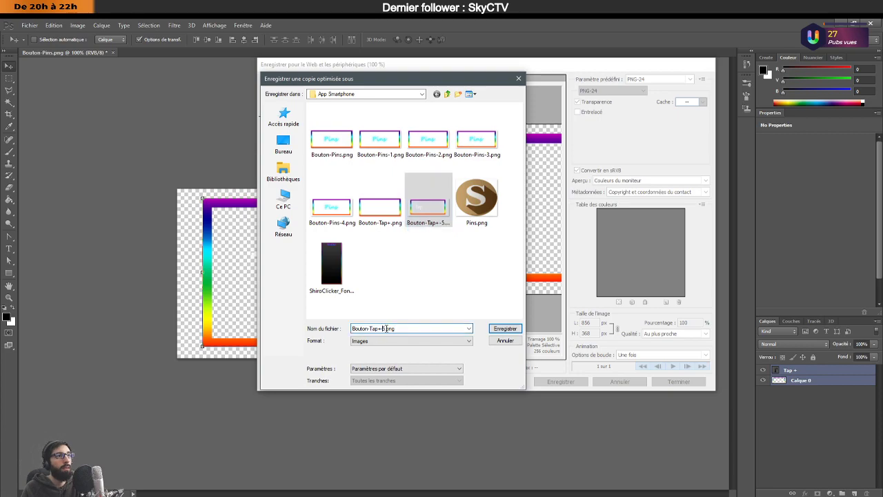
{"action": "key", "text": "BackSpace"}
{"action": "type", "text": "4"}
{"action": "key", "text": "Return"}
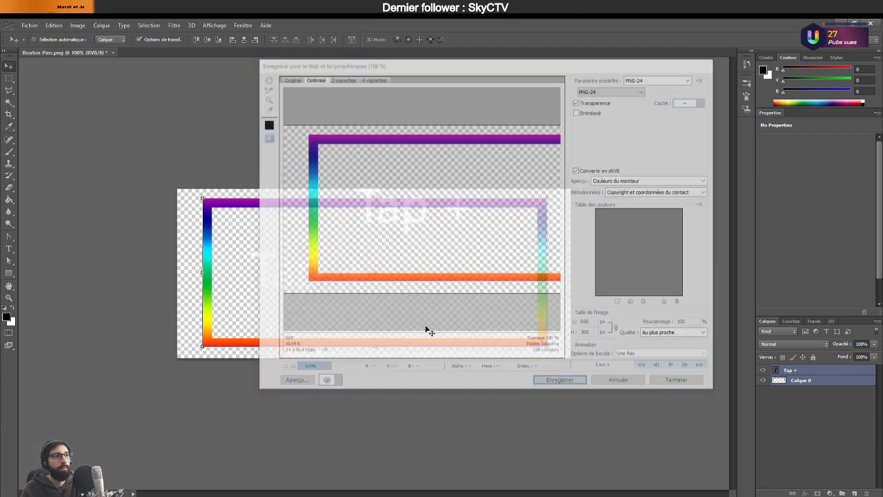
Try enlarging the Tap + text and frame to about 103 % width, and revert the image to its previous saved version.
{"action": "mouse_move", "coordinate": [548, 345]}
{"action": "left_mouse_down"}
{"action": "mouse_move", "coordinate": [566, 358]}
{"action": "mouse_move", "coordinate": [552, 339]}
{"action": "left_mouse_up"}
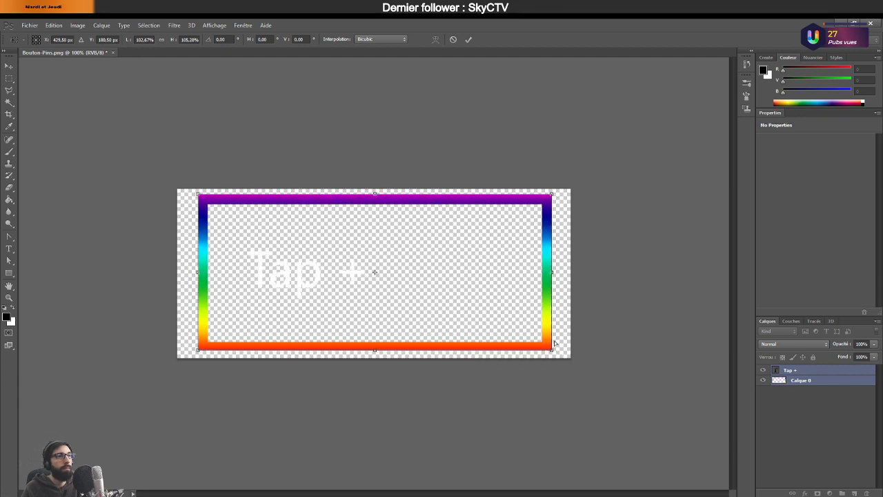
{"action": "key", "text": "ctrl+z"}
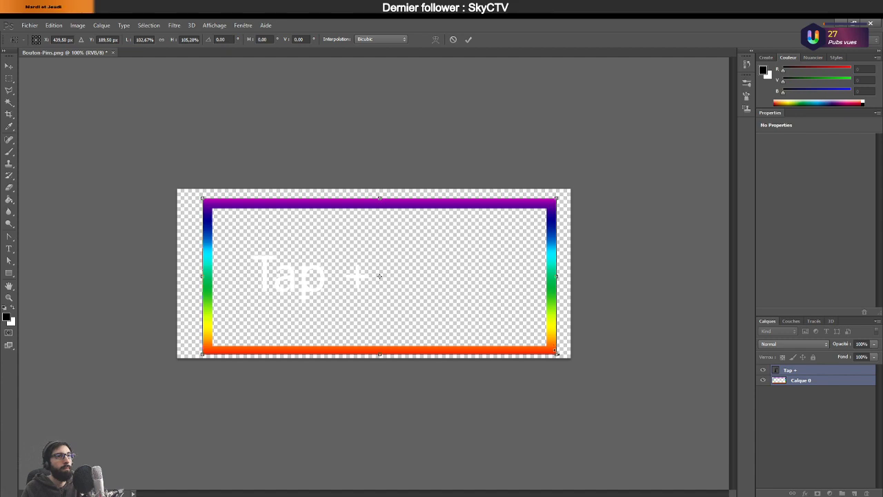
{"action": "left_click_drag", "start_coordinate": [556, 353], "coordinate": [552, 347]}
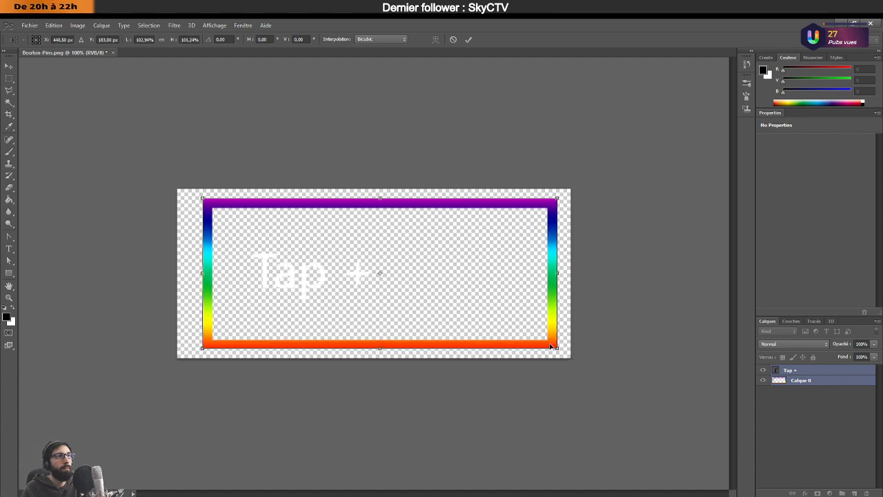
{"action": "left_click_drag", "start_coordinate": [550, 303], "coordinate": [546, 304]}
{"action": "key", "text": "Return"}
{"action": "left_click", "coordinate": [29, 25]}
{"action": "left_click", "coordinate": [104, 160]}
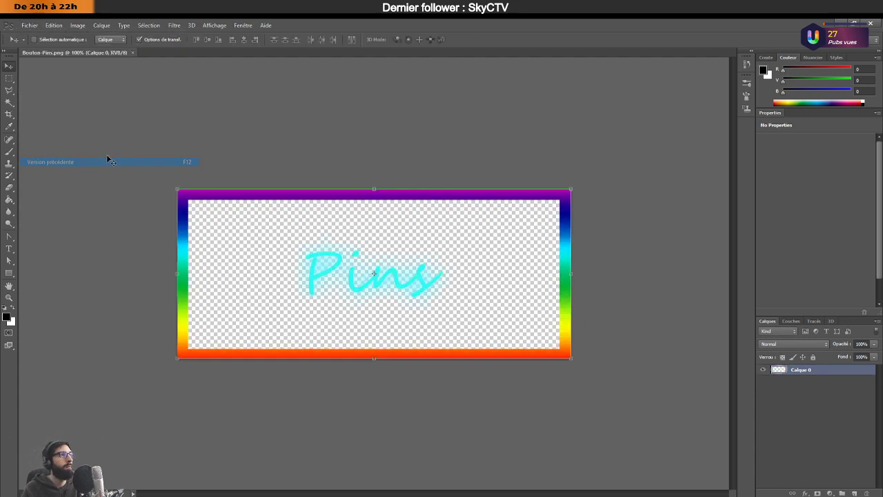
Undo the revert and export the restored Tap + button for the web as Bouton-Tap+-3.png in the App Smartphone folder.
{"action": "key", "text": "ctrl+z"}
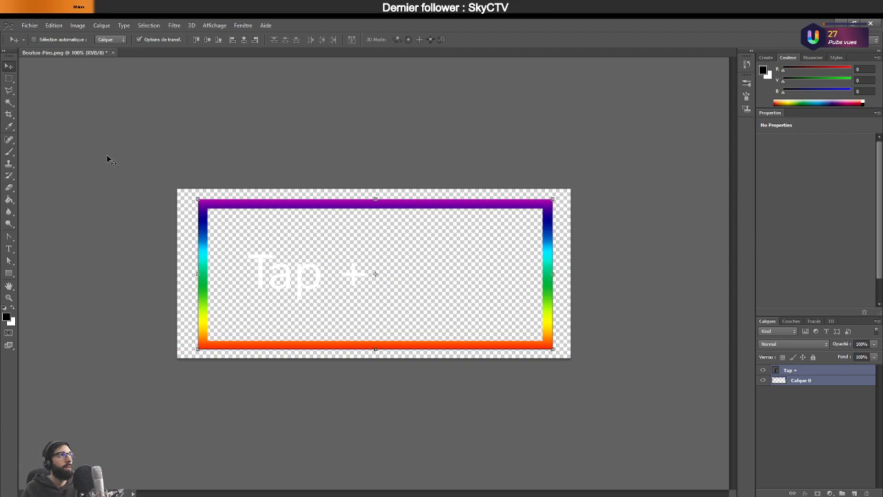
{"action": "left_click", "coordinate": [30, 26]}
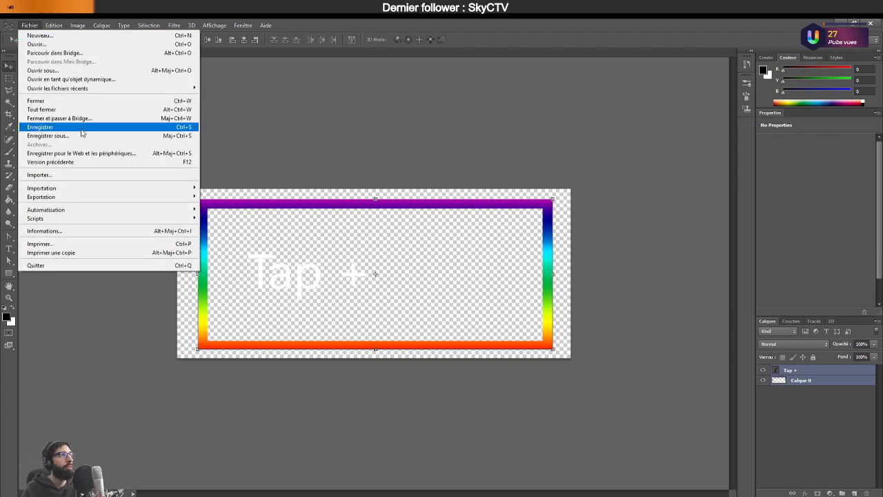
{"action": "left_click", "coordinate": [90, 152]}
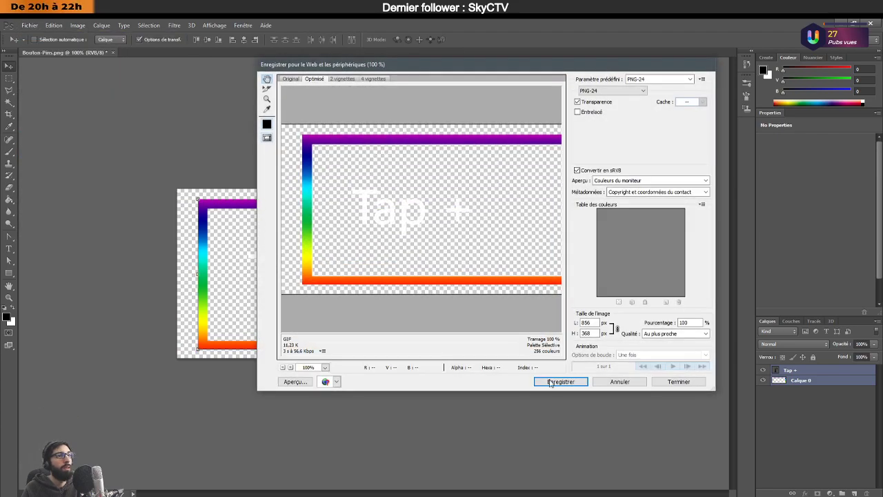
{"action": "left_click", "coordinate": [559, 383]}
{"action": "left_click", "coordinate": [428, 207]}
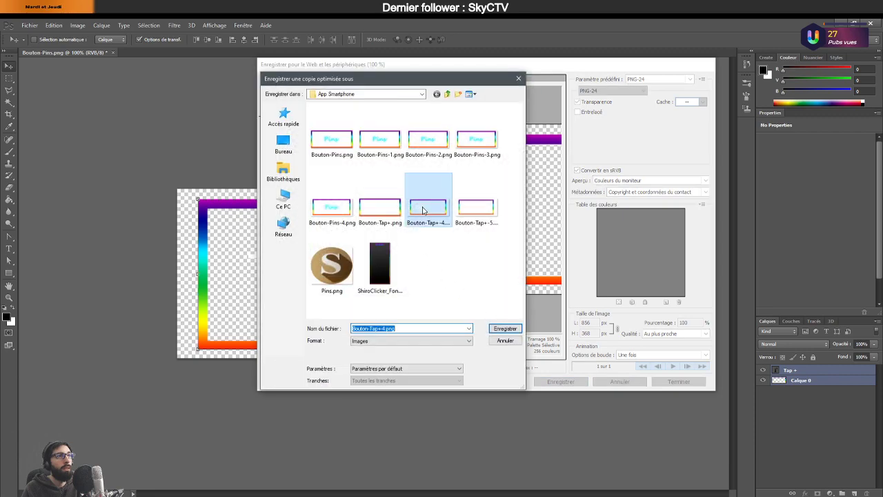
{"action": "double_click", "coordinate": [382, 328]}
{"action": "left_click", "coordinate": [386, 328]}
{"action": "key", "text": "BackSpace"}
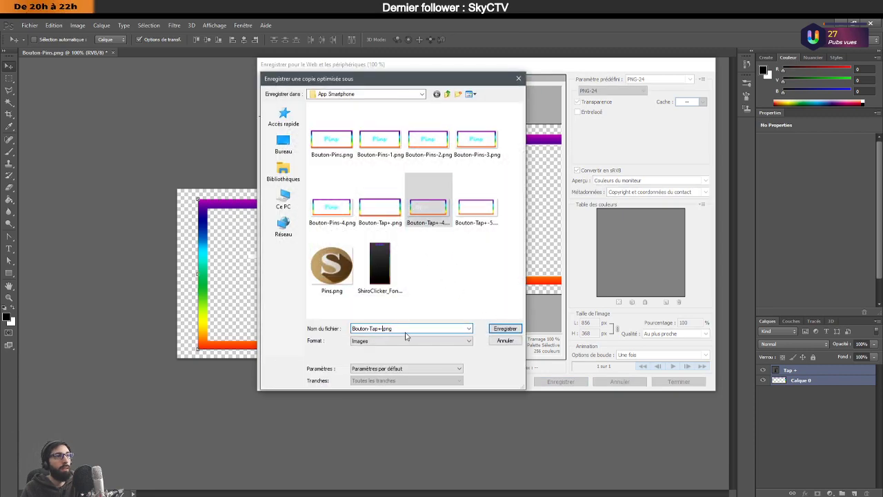
{"action": "type", "text": "6"}
{"action": "key", "text": "Return"}
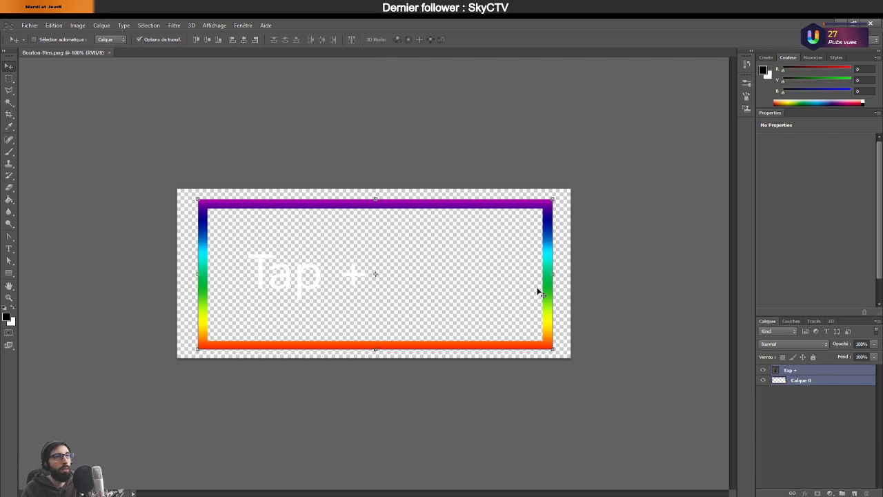
Enlarge the Tap + text and frame to about 102.2 % width and 104 % height, recentre them on the canvas and apply the transformation.
{"action": "left_click_drag", "start_coordinate": [536, 292], "coordinate": [531, 284]}
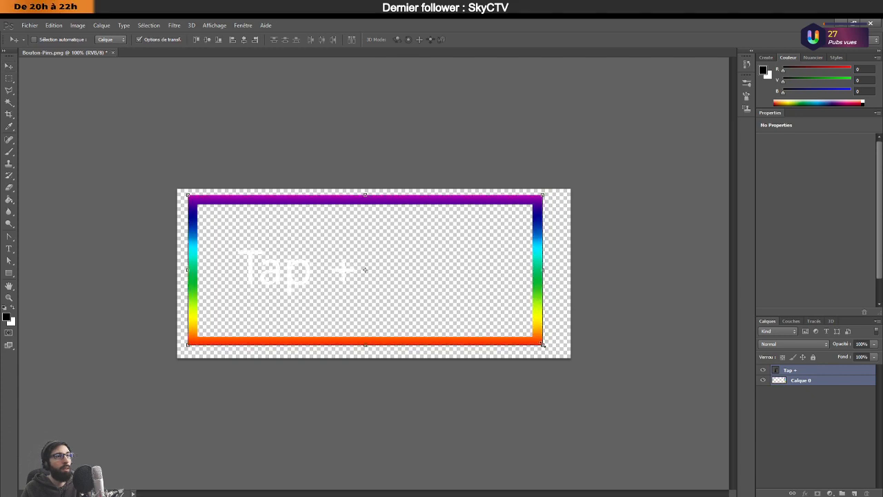
{"action": "mouse_move", "coordinate": [543, 343]}
{"action": "left_mouse_down"}
{"action": "mouse_move", "coordinate": [564, 360]}
{"action": "mouse_move", "coordinate": [550, 342]}
{"action": "left_mouse_up"}
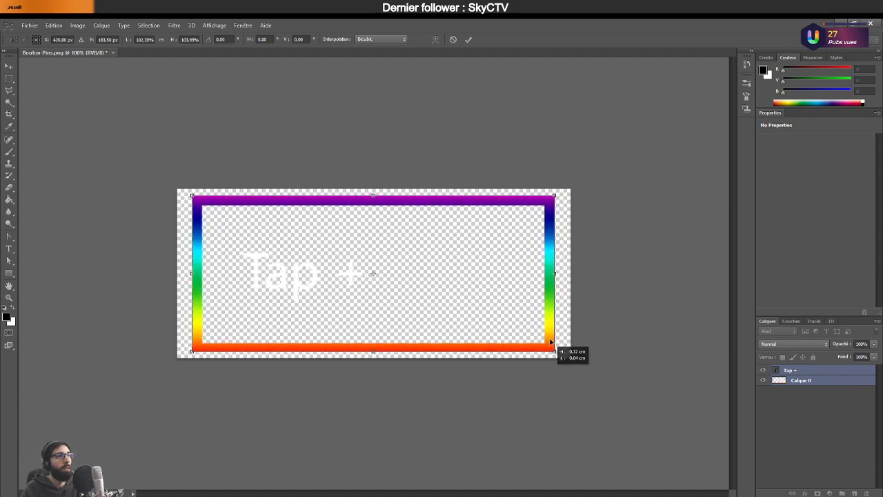
{"action": "left_click_drag", "start_coordinate": [552, 341], "coordinate": [551, 341]}
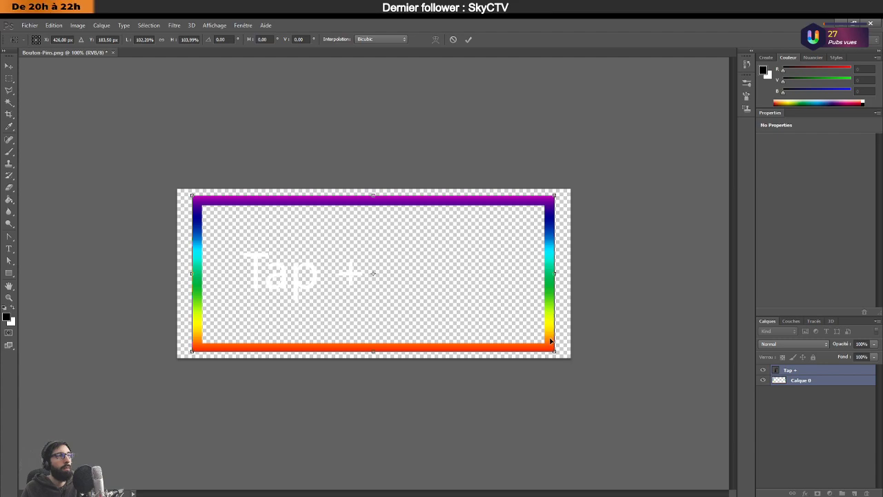
{"action": "key", "text": "Return"}
Export the enlarged Tap + button for the web as Bouton-Tap+-2.png in the App Smartphone folder.
{"action": "left_click", "coordinate": [30, 25]}
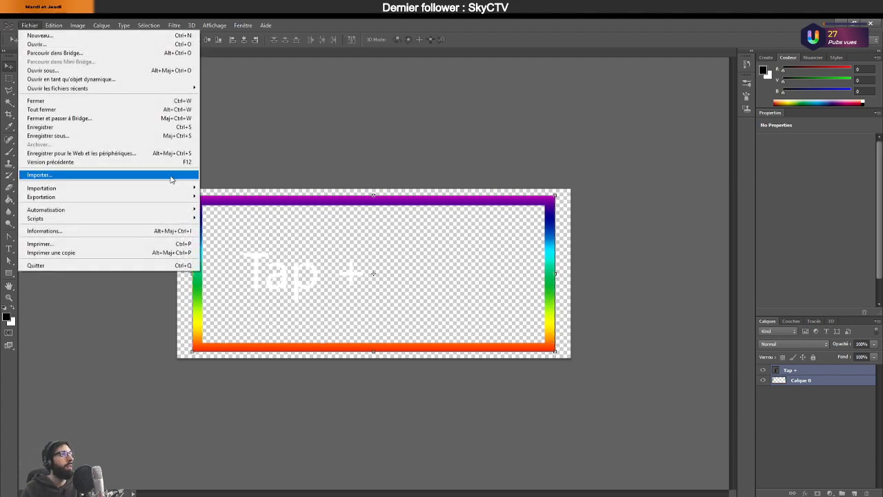
{"action": "left_click", "coordinate": [172, 154]}
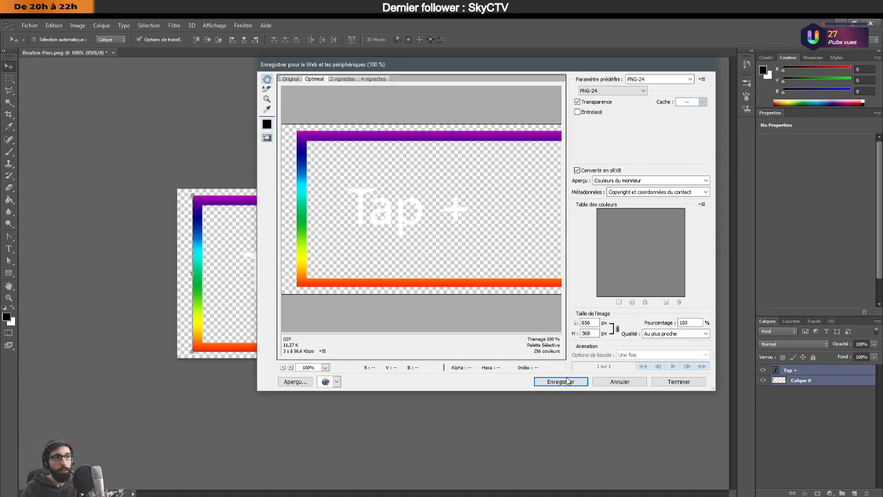
{"action": "left_click", "coordinate": [560, 382]}
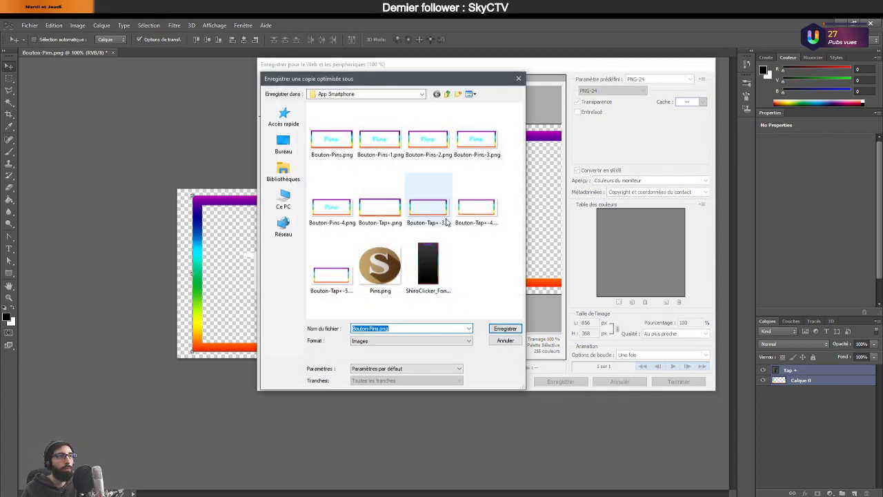
{"action": "left_click", "coordinate": [431, 210]}
{"action": "left_click", "coordinate": [385, 329]}
{"action": "left_click", "coordinate": [385, 328]}
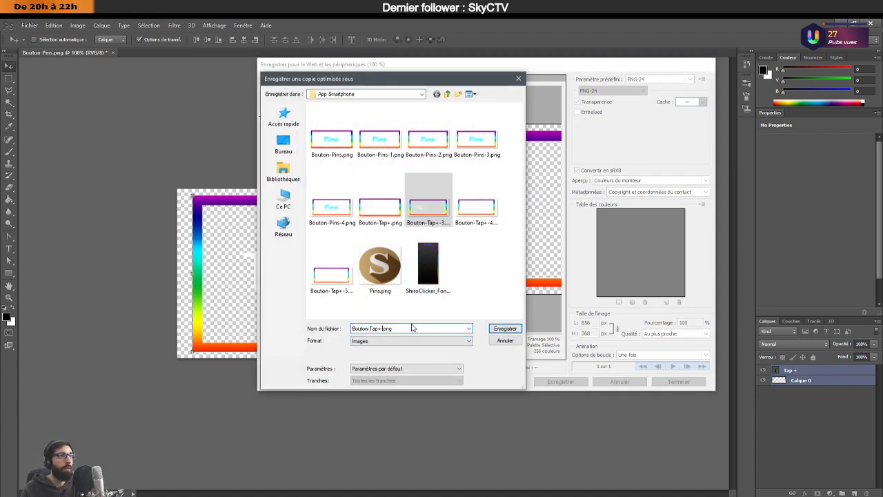
{"action": "key", "text": "Return"}
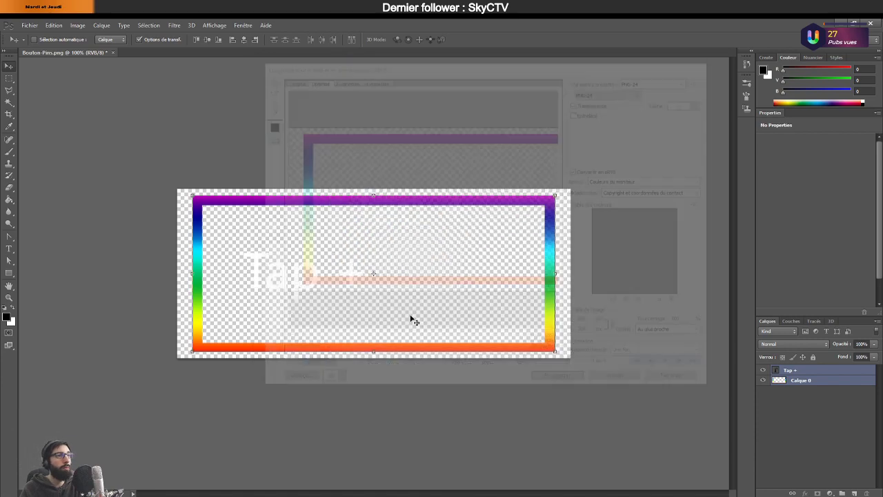
Enlarge the Tap + text and frame slightly more around their centre and apply the transformation.
{"action": "left_click_drag", "start_coordinate": [541, 330], "coordinate": [556, 340]}
{"action": "key", "text": "ctrl+t"}
{"action": "key", "text": "Return"}
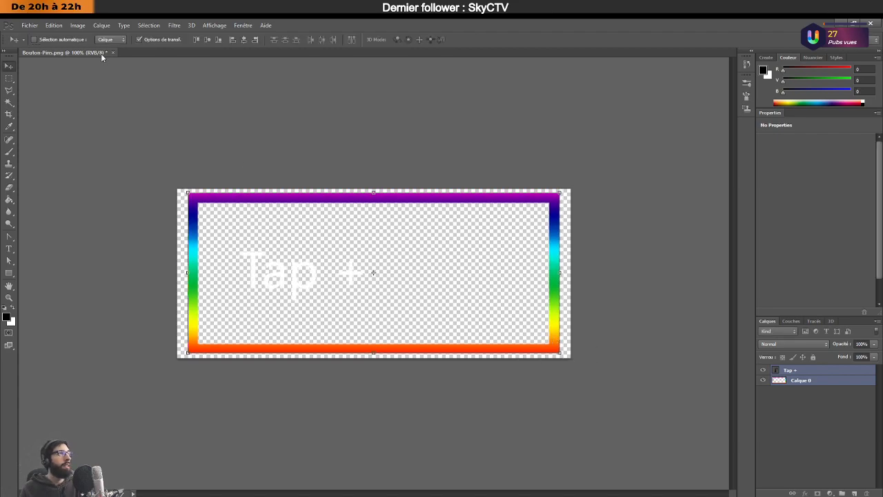
Export the nearly full-size Tap + button for the web as Bouton-Tap+-1.png in the App Smartphone folder.
{"action": "left_click", "coordinate": [33, 25]}
{"action": "left_click", "coordinate": [83, 146]}
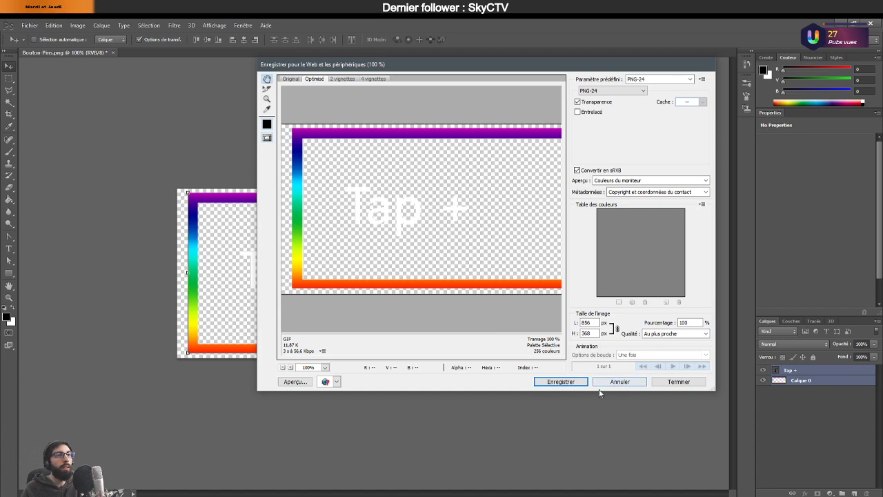
{"action": "left_click", "coordinate": [560, 381]}
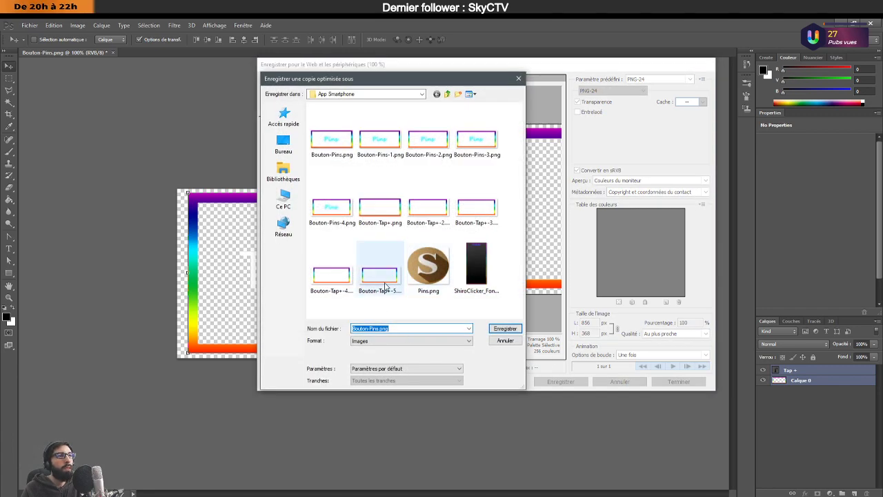
{"action": "left_click", "coordinate": [427, 207]}
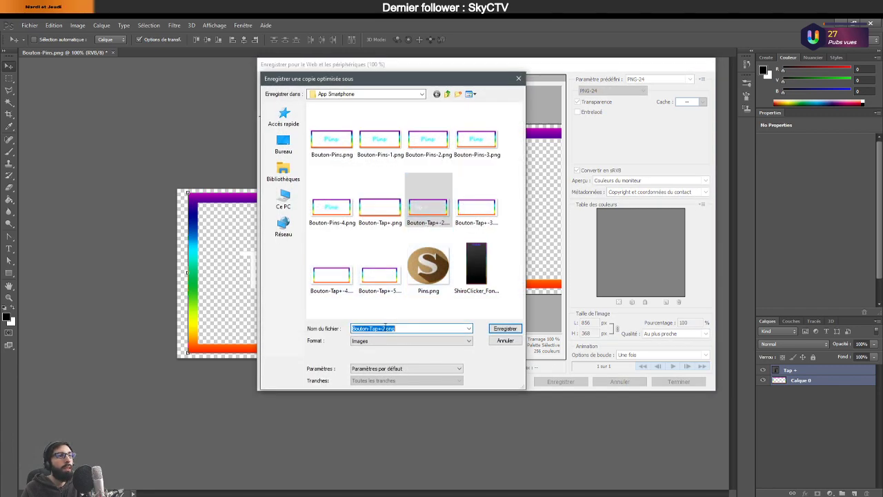
{"action": "key", "text": "Return"}
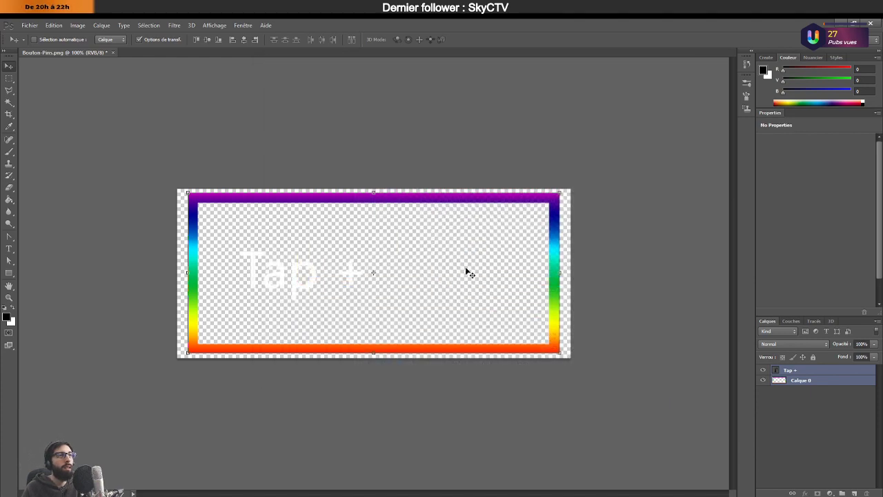
Switch to GDevelop and add a second animation to the Btn_Tap_Upgrade object in Stage 1.
{"action": "key", "text": "alt+Tab"}
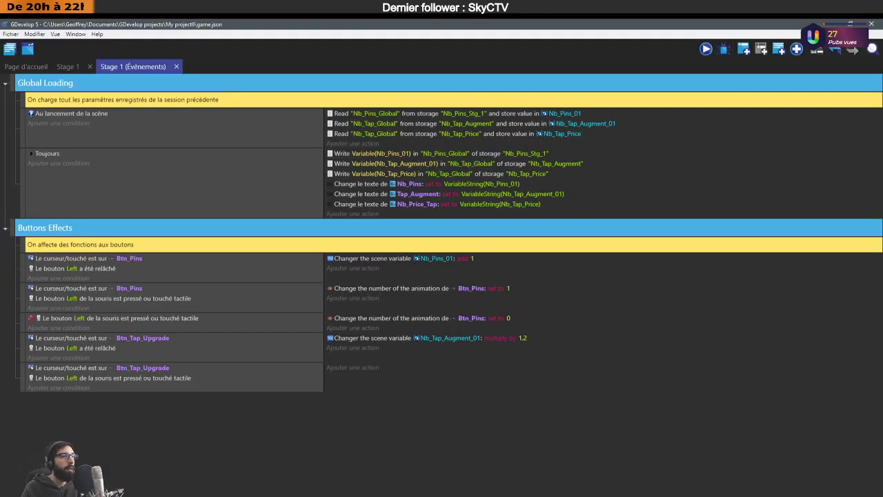
{"action": "left_click", "coordinate": [68, 66]}
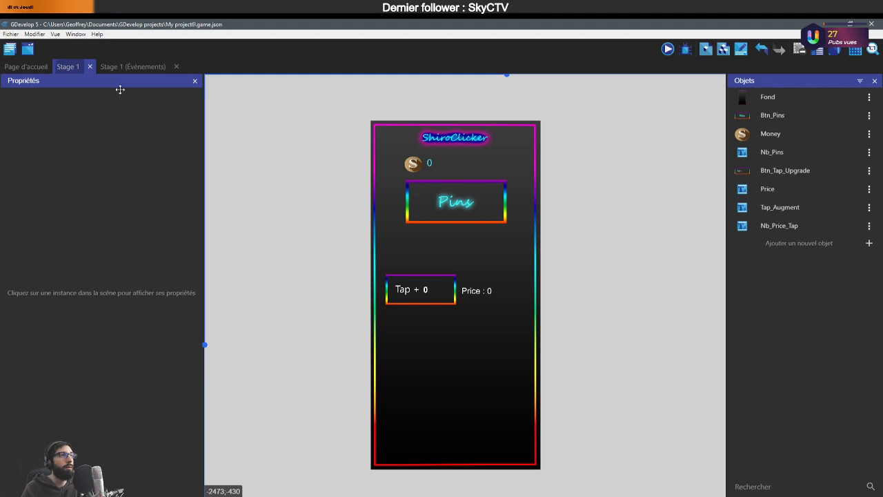
{"action": "left_click", "coordinate": [782, 208]}
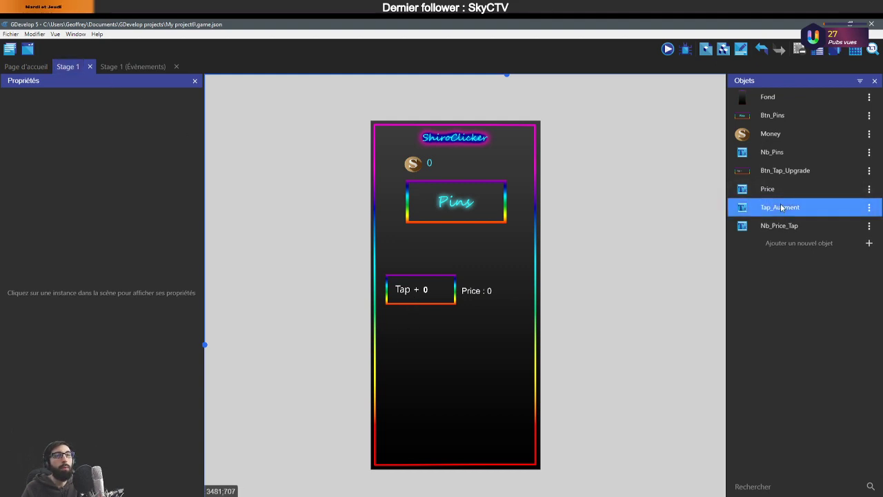
{"action": "left_click", "coordinate": [789, 173]}
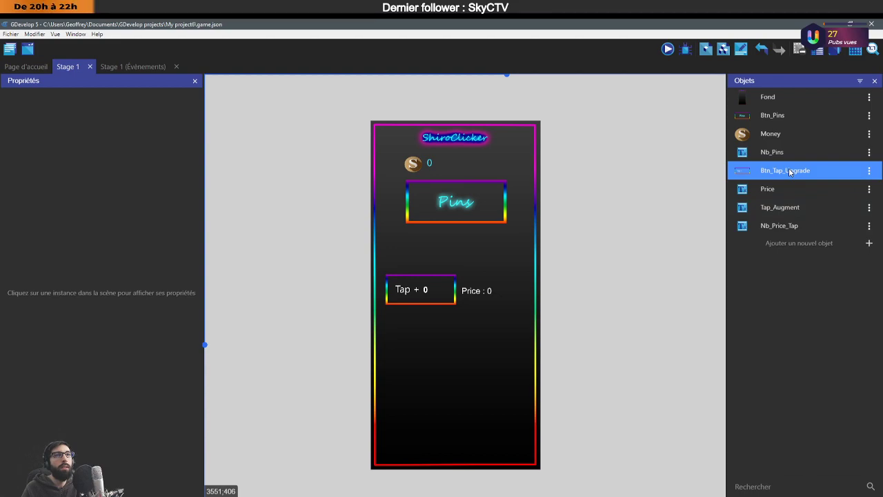
{"action": "double_click", "coordinate": [789, 171]}
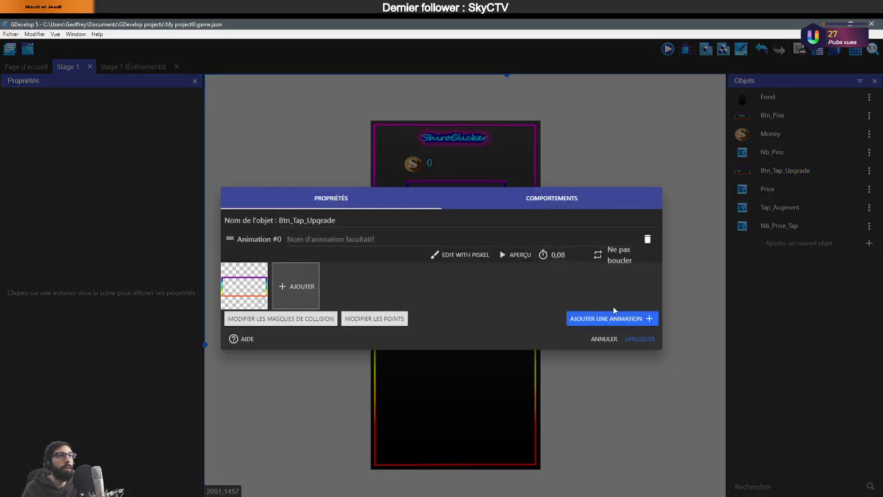
{"action": "left_click", "coordinate": [614, 318]}
{"action": "left_click", "coordinate": [254, 324]}
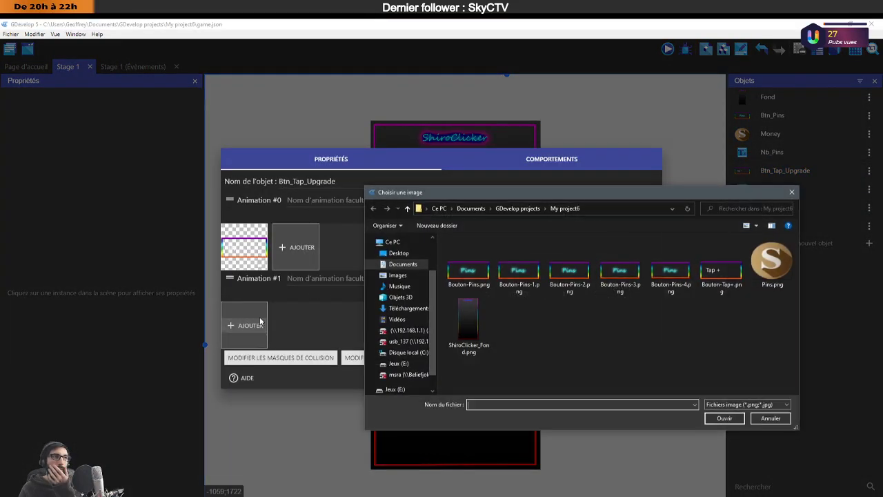
{"action": "left_click", "coordinate": [673, 283]}
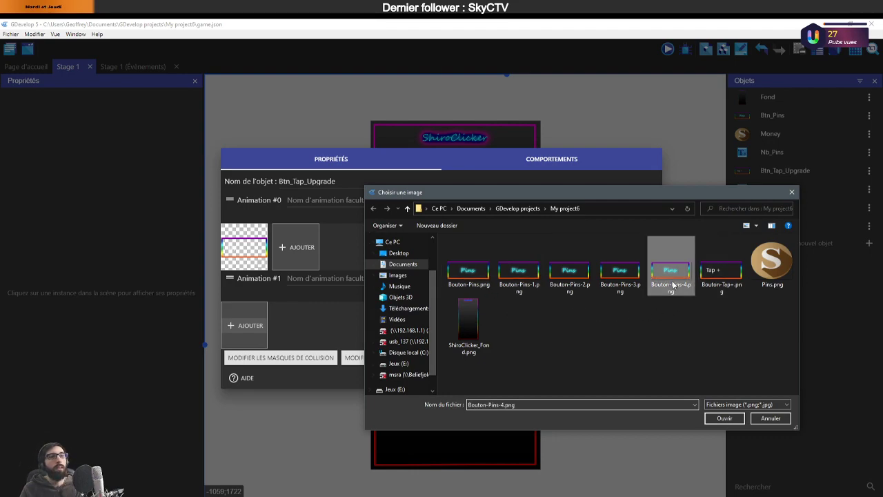
{"action": "double_click", "coordinate": [674, 282]}
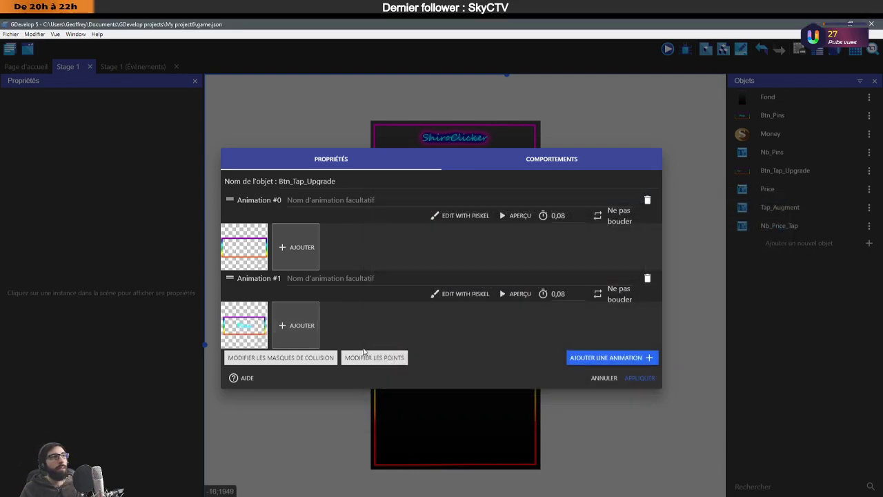
{"action": "left_click", "coordinate": [297, 324]}
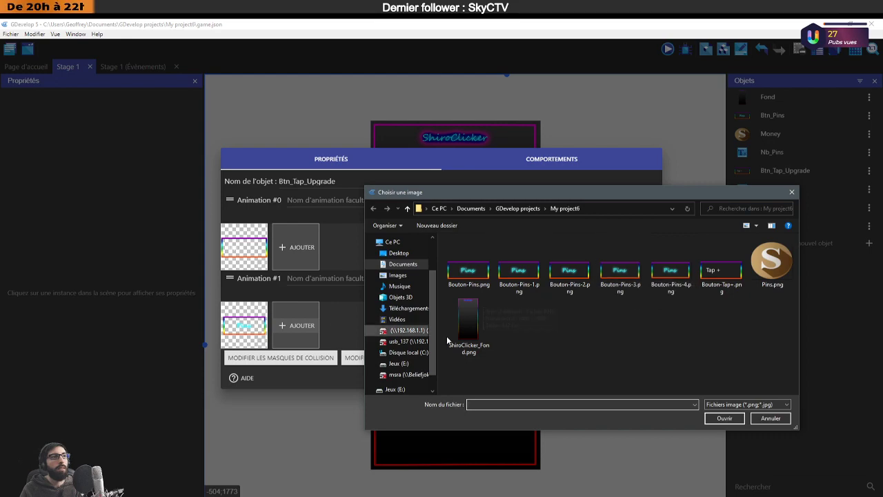
{"action": "left_click", "coordinate": [769, 418]}
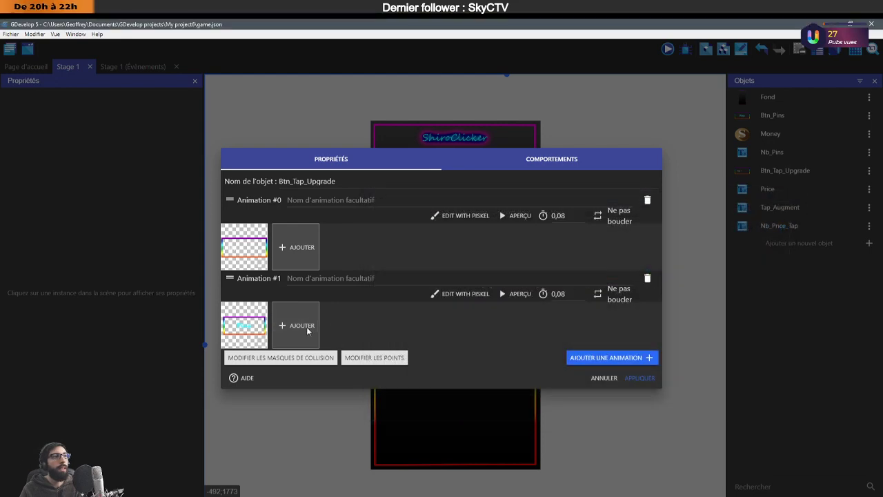
{"action": "right_click", "coordinate": [250, 309]}
{"action": "left_click", "coordinate": [245, 321]}
Add Bouton-Tap+-5.png from the App Smartphone images folder as the first frame of Animation #1, copying it into the project folder.
{"action": "left_click", "coordinate": [245, 325]}
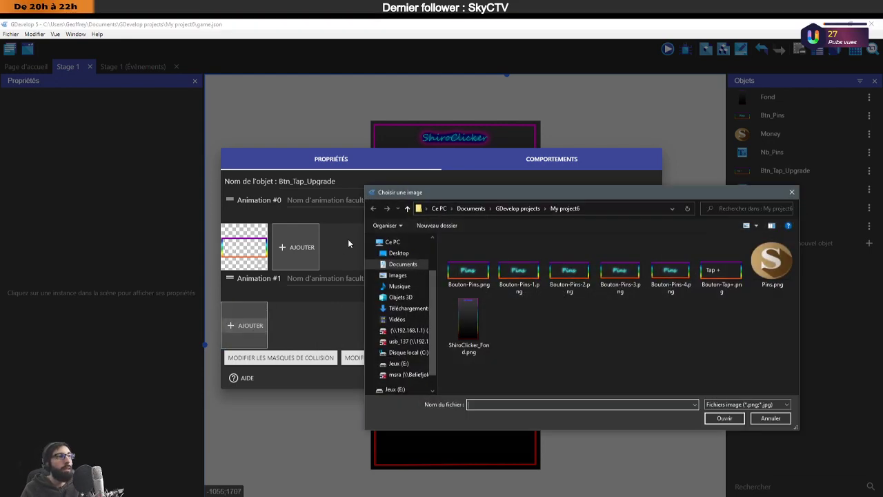
{"action": "left_click", "coordinate": [397, 274]}
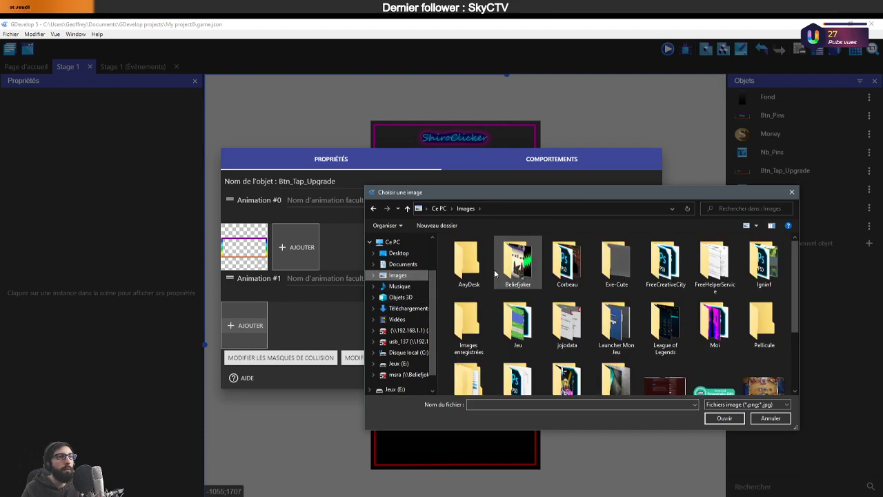
{"action": "scroll", "coordinate": [525, 362], "scroll_direction": "down", "scroll_amount": 1}
{"action": "double_click", "coordinate": [518, 362]}
{"action": "double_click", "coordinate": [467, 258]}
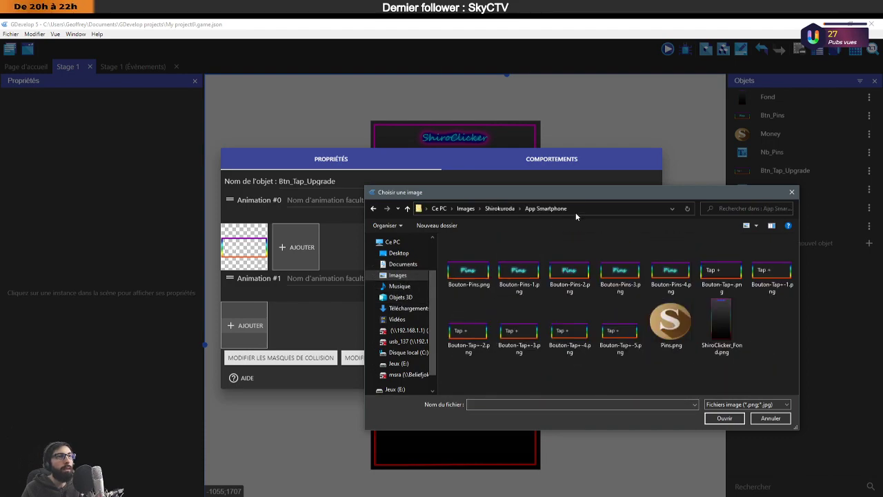
{"action": "left_click", "coordinate": [578, 210]}
{"action": "left_click", "coordinate": [621, 388]}
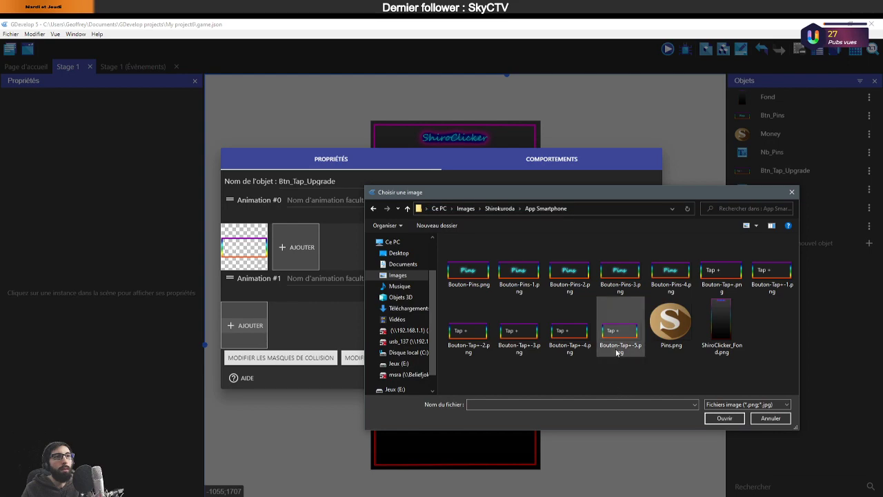
{"action": "double_click", "coordinate": [617, 349]}
{"action": "left_click", "coordinate": [507, 266]}
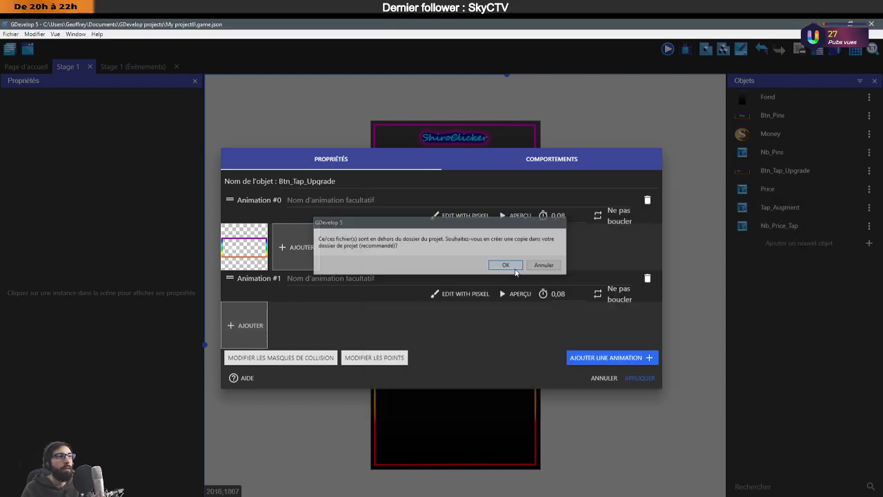
Add Bouton-Tap+-4.png from the App Smartphone folder as the second frame of Animation #1, copying it into the project folder.
{"action": "left_click", "coordinate": [294, 325]}
{"action": "left_click", "coordinate": [573, 209]}
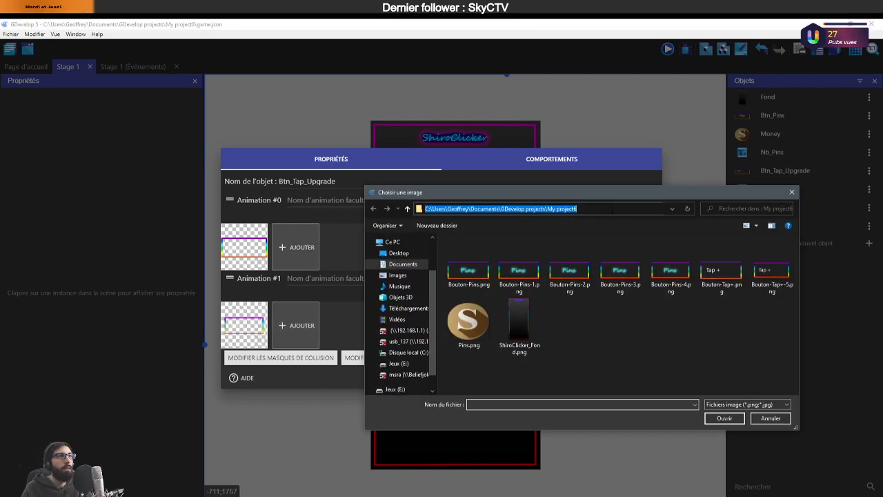
{"action": "type", "text": "C:\\Users\\Geoffrey\\Pictures\\Shirokuroda\\App Smartphone"}
{"action": "key", "text": "Return"}
{"action": "double_click", "coordinate": [569, 337]}
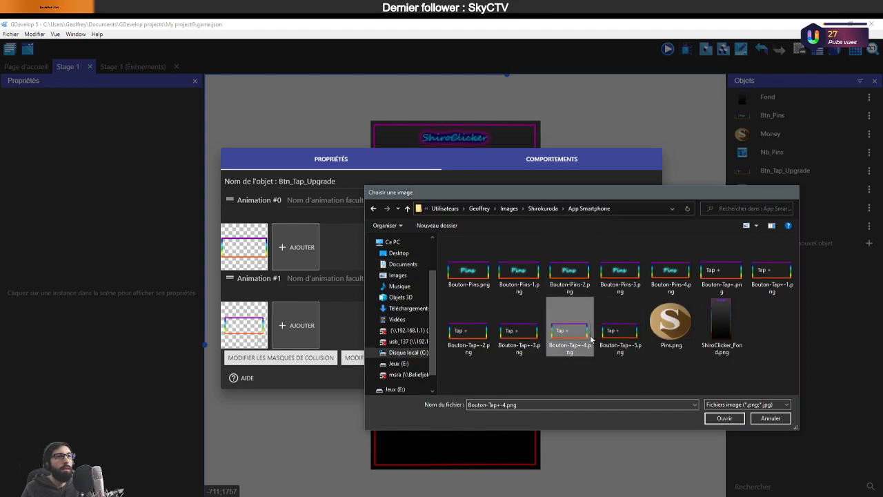
{"action": "left_click", "coordinate": [507, 265]}
Add Bouton-Tap+-3.png from the App Smartphone folder as the third frame of Animation #1, copying it into the project folder.
{"action": "left_click", "coordinate": [345, 325]}
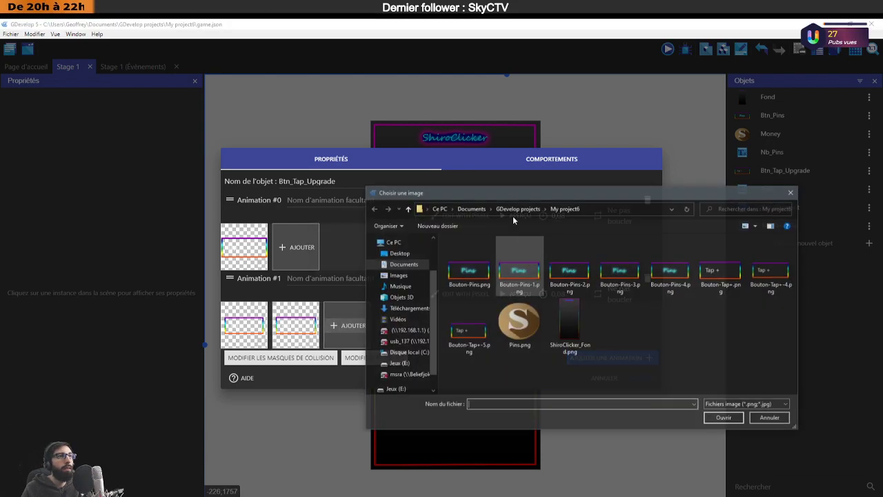
{"action": "left_click", "coordinate": [612, 208]}
{"action": "key", "text": "ctrl+c"}
{"action": "key", "text": "Escape"}
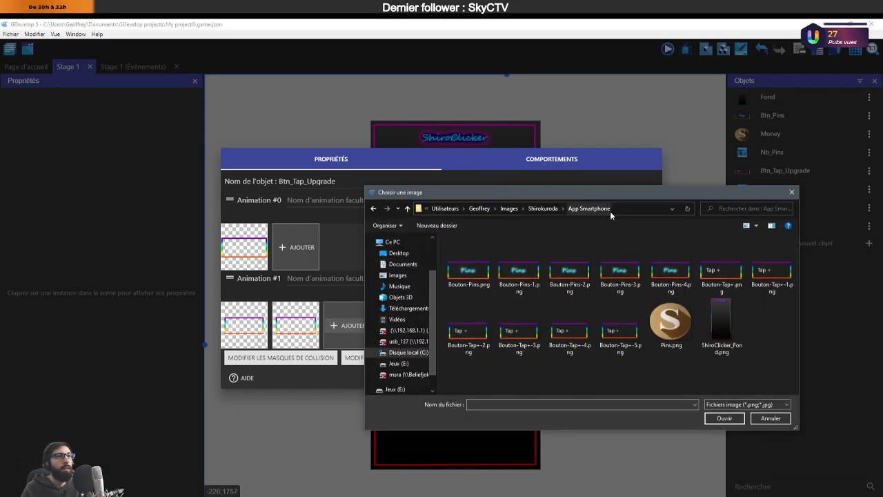
{"action": "double_click", "coordinate": [519, 336]}
{"action": "left_click", "coordinate": [507, 265]}
Add Bouton-Tap+-2.png from the App Smartphone folder as the fourth frame of Animation #1, copying it into the project folder.
{"action": "left_click", "coordinate": [405, 325]}
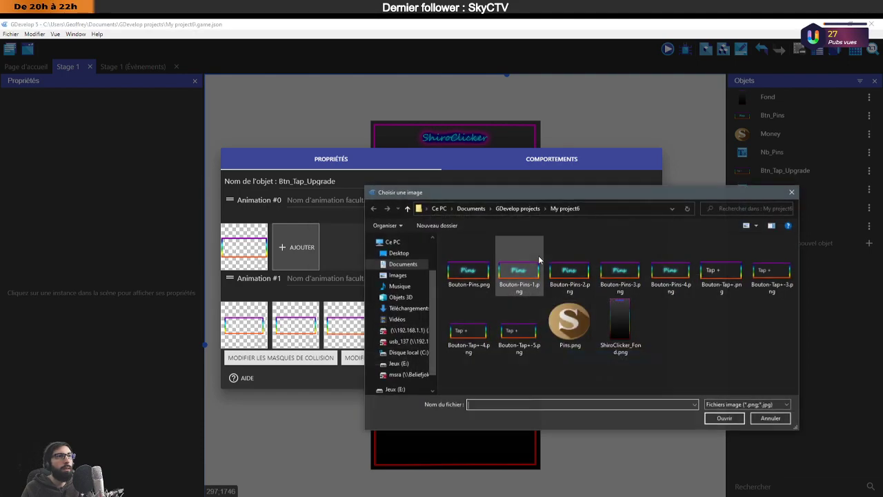
{"action": "left_click", "coordinate": [607, 208]}
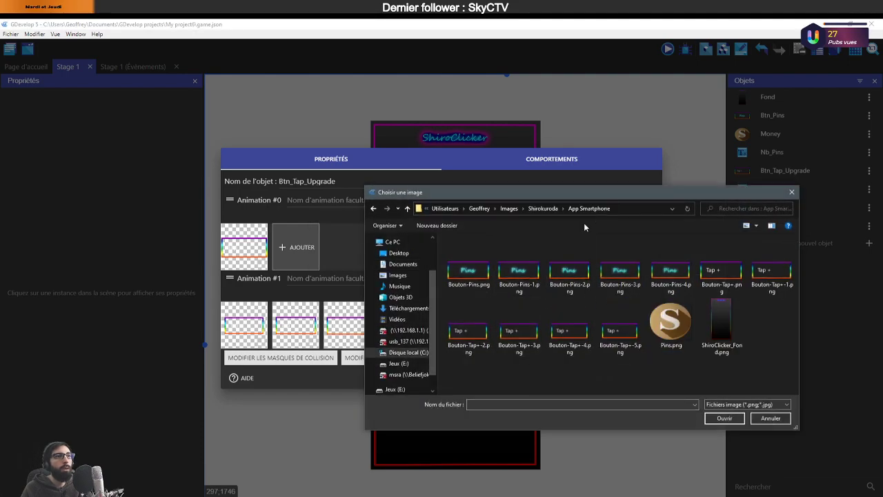
{"action": "double_click", "coordinate": [469, 337]}
{"action": "left_click", "coordinate": [509, 265]}
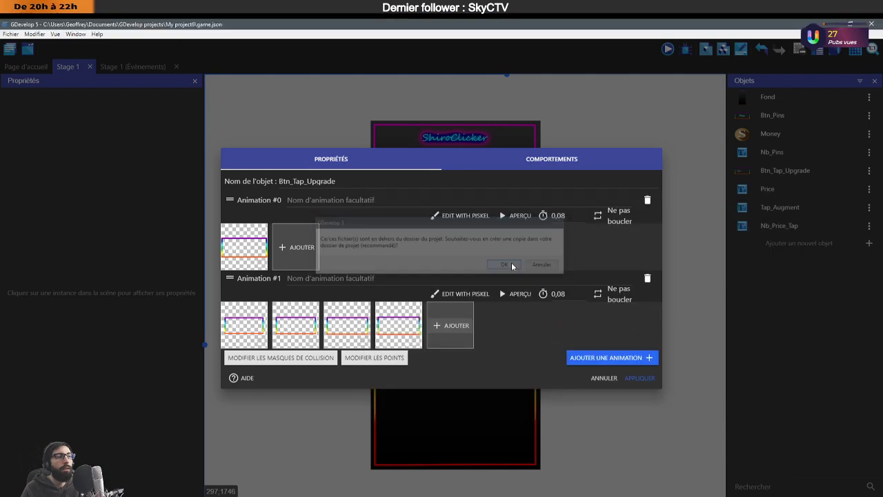
Add Bouton-Tap+-1.png from the App Smartphone folder as the fifth frame of Animation #1, copying it into the project folder.
{"action": "left_click", "coordinate": [449, 324]}
{"action": "left_click", "coordinate": [573, 209]}
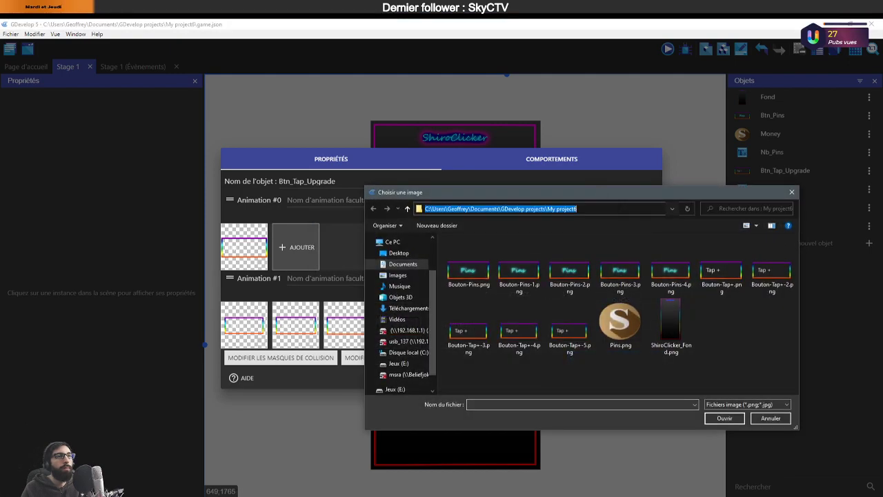
{"action": "key", "text": "ctrl+v"}
{"action": "key", "text": "Return"}
{"action": "left_click", "coordinate": [773, 276]}
{"action": "double_click", "coordinate": [773, 276]}
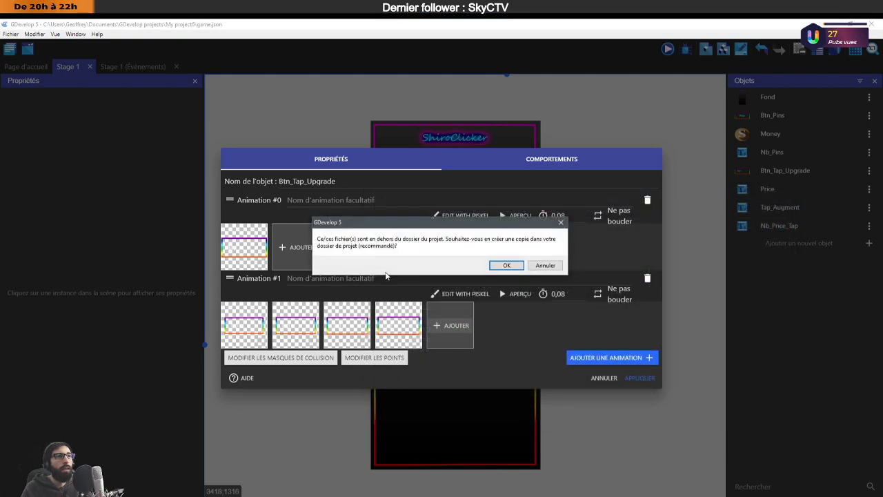
{"action": "left_click", "coordinate": [510, 265]}
Add Bouton-Tap+.png from the project folder as the last frame of Animation #1 and apply the changes to Btn_Tap_Upgrade.
{"action": "left_click", "coordinate": [510, 330]}
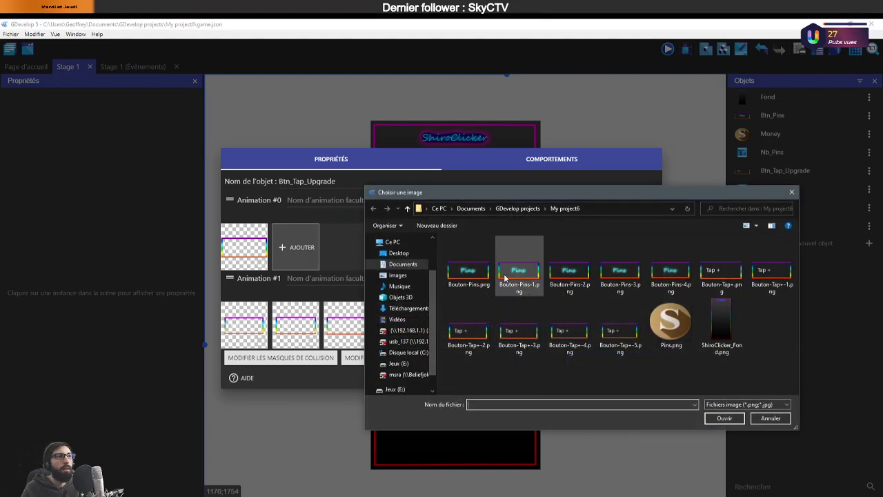
{"action": "left_click", "coordinate": [616, 210]}
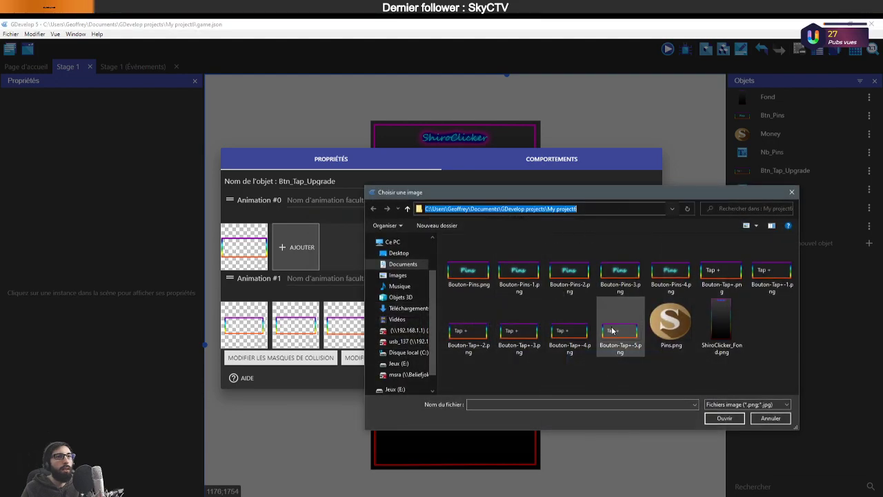
{"action": "left_click", "coordinate": [723, 273]}
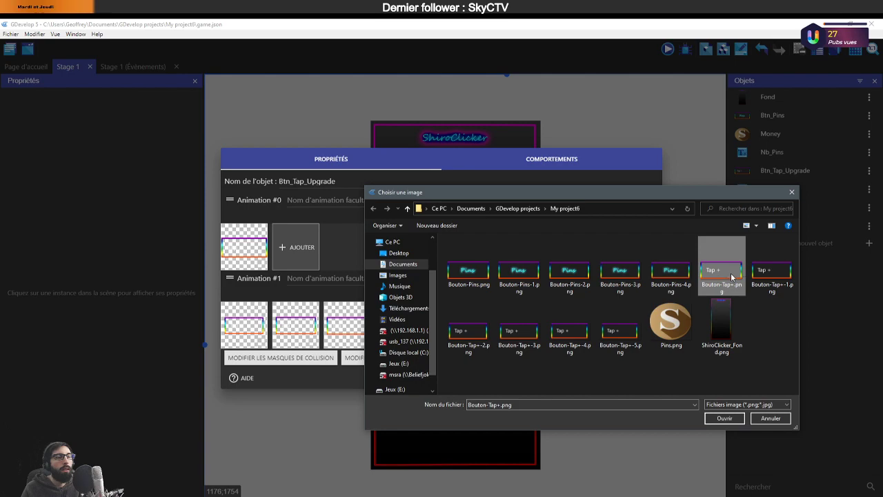
{"action": "double_click", "coordinate": [725, 275]}
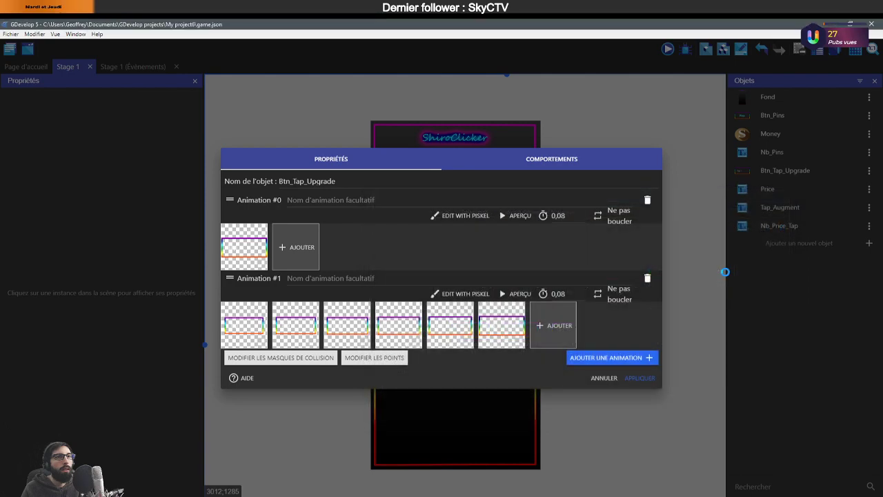
{"action": "left_click", "coordinate": [648, 379]}
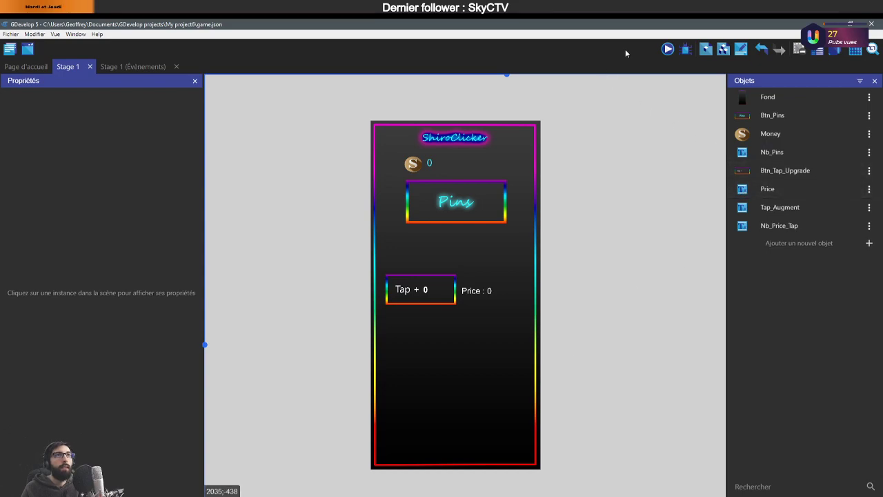
In the Stage 1 events, copy the action setting Btn_Pins' animation number to 1 into the event for pressing Btn_Tap_Upgrade.
{"action": "left_click", "coordinate": [126, 67]}
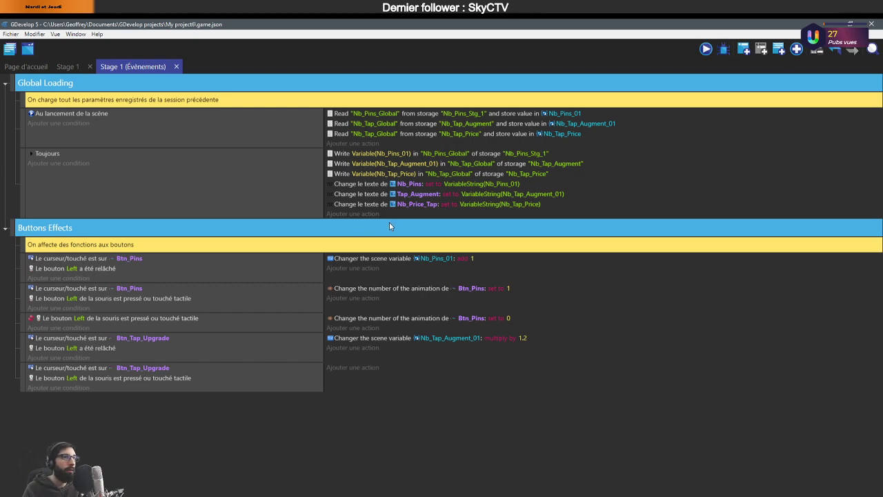
{"action": "left_click", "coordinate": [513, 289]}
{"action": "right_click", "coordinate": [512, 289]}
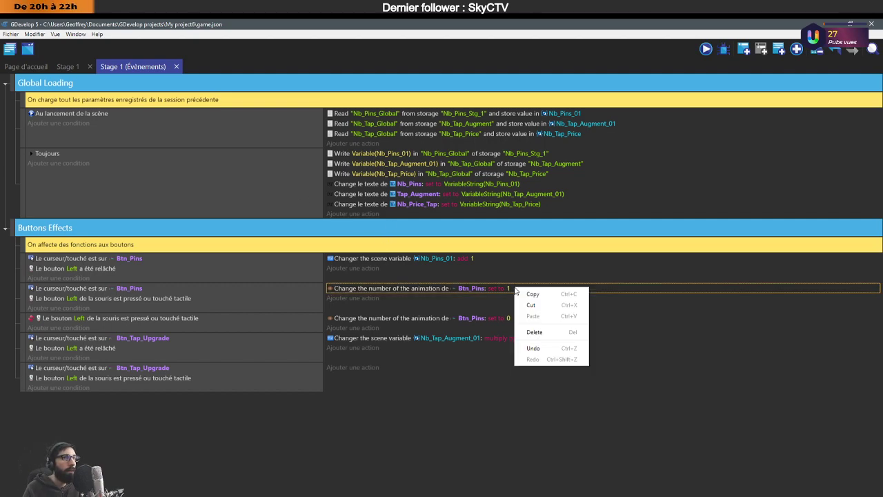
{"action": "left_click", "coordinate": [513, 290]}
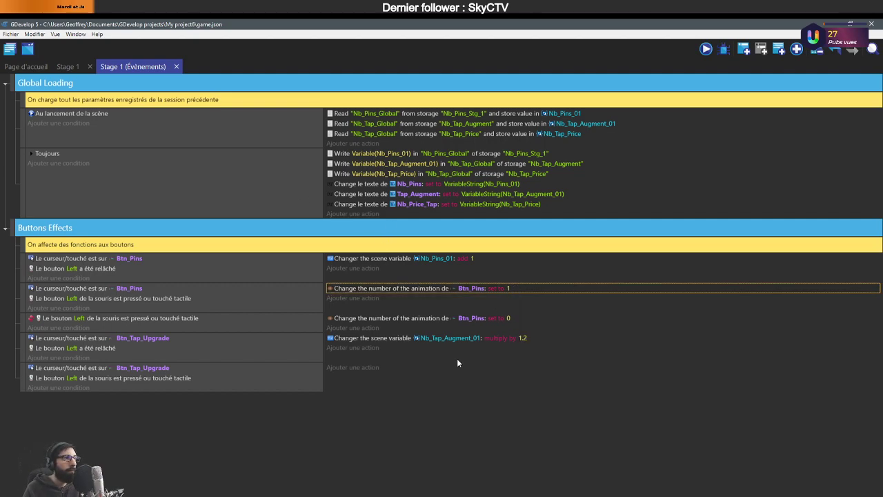
{"action": "left_click", "coordinate": [411, 371]}
{"action": "key", "text": "ctrl+v"}
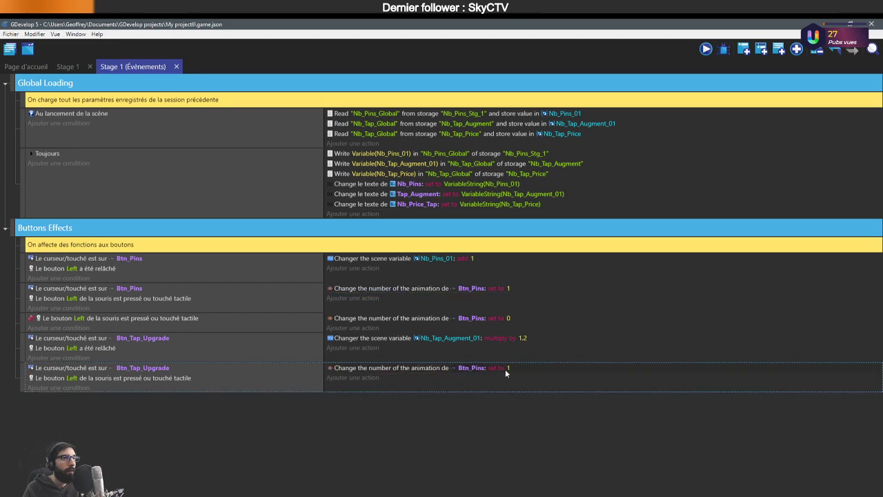
Change the target object of the pasted animation action to Btn_Tap_Upgrade.
{"action": "left_click", "coordinate": [472, 369]}
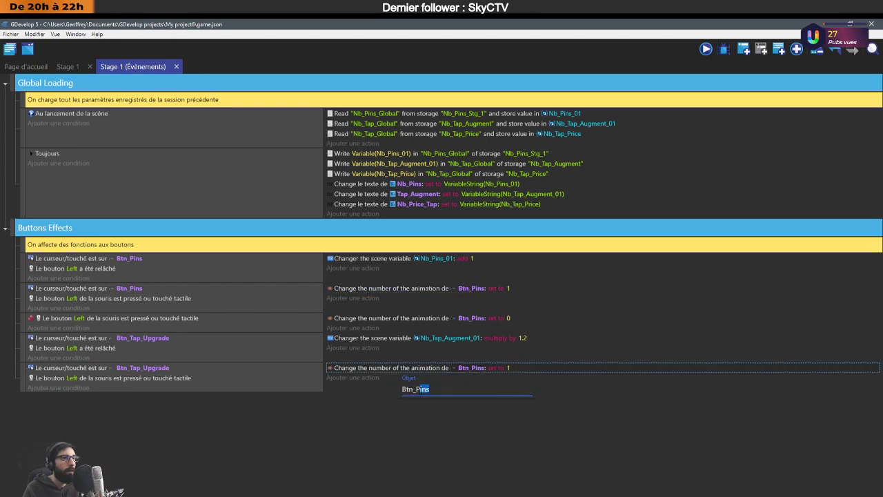
{"action": "key", "text": "BackSpace"}
{"action": "left_click", "coordinate": [454, 421]}
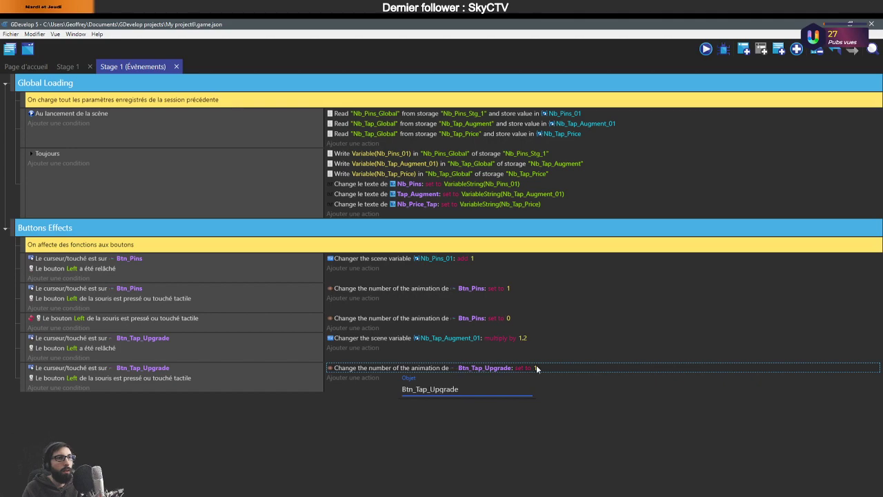
{"action": "left_click", "coordinate": [589, 394]}
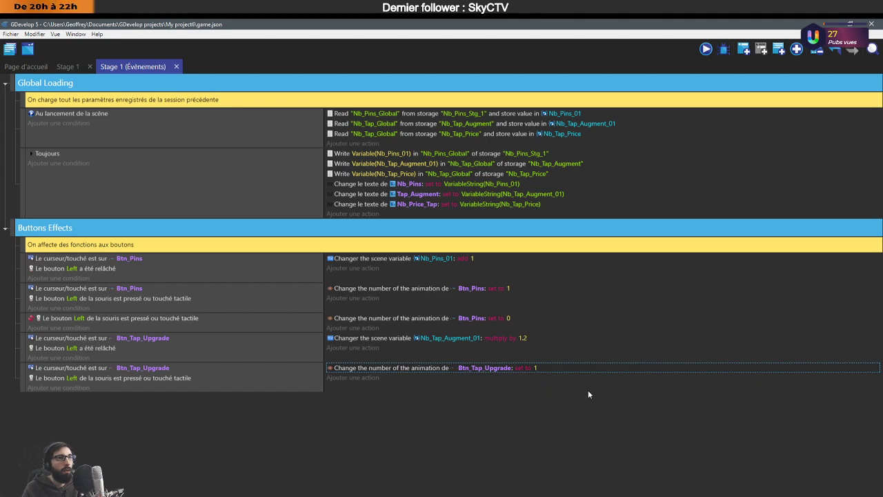